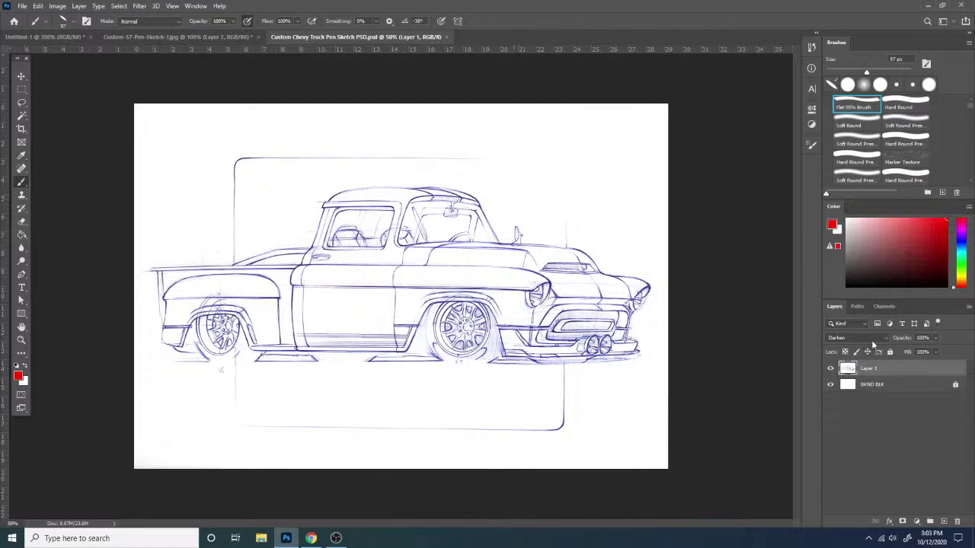
- Add a new empty layer between the BKND BLK layer and the sketch on Layer 1, and lock Layer 1
{"action": "left_click", "coordinate": [943, 522]}
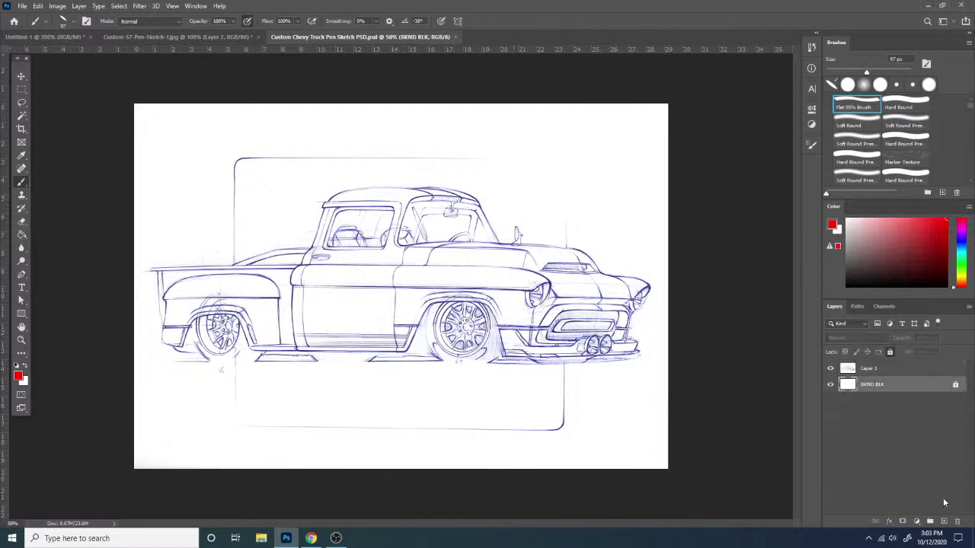
{"action": "left_click", "coordinate": [875, 372]}
{"action": "right_click", "coordinate": [891, 370]}
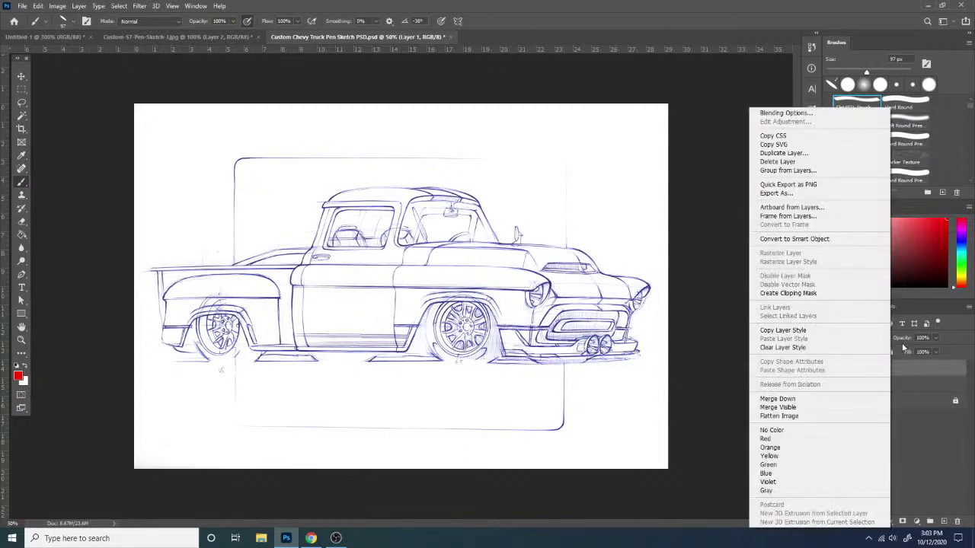
{"action": "left_click", "coordinate": [891, 352]}
{"action": "left_click", "coordinate": [891, 352]}
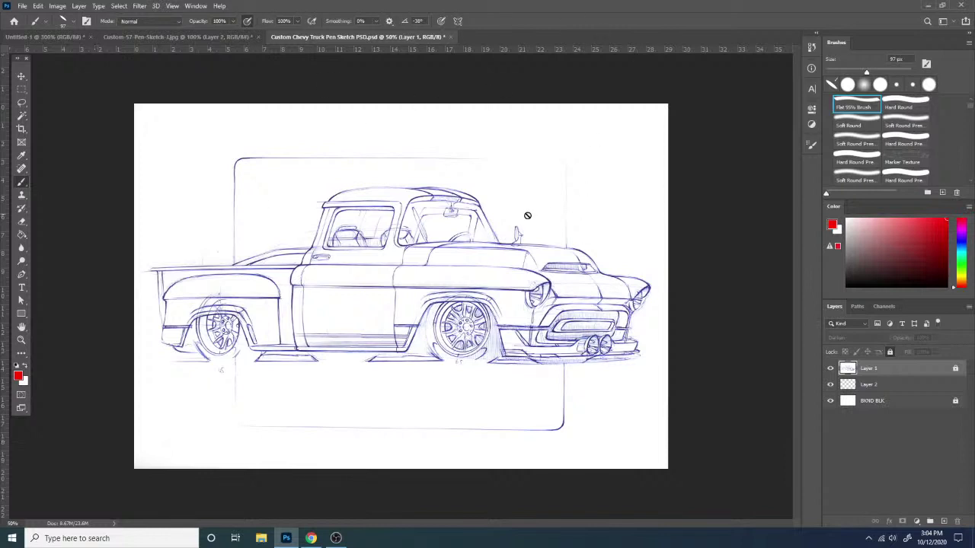
- Make Layer 2 active for painting and reduce the Flat 95% Brush to 25 px
{"action": "left_click", "coordinate": [884, 385]}
{"action": "right_click", "coordinate": [448, 155]}
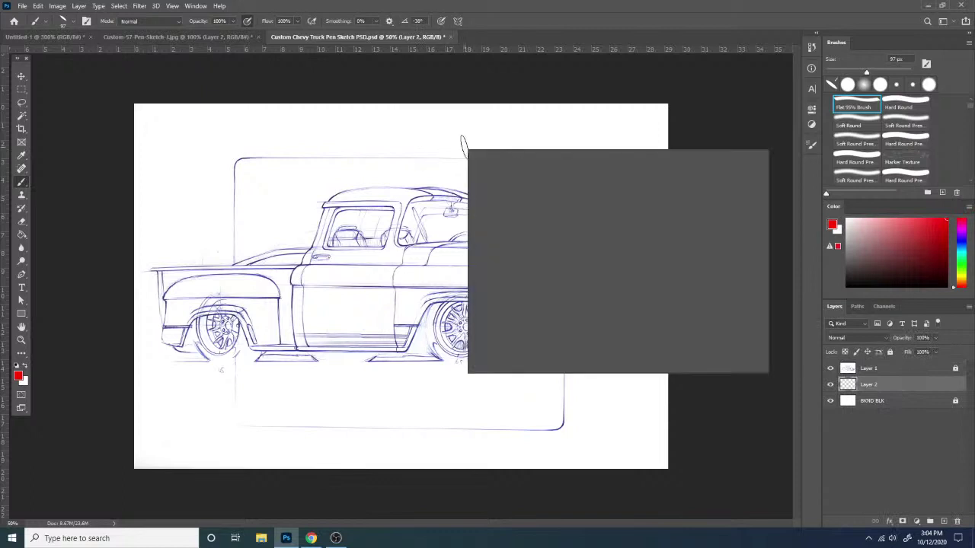
{"action": "left_click", "coordinate": [523, 176]}
{"action": "left_click", "coordinate": [716, 106]}
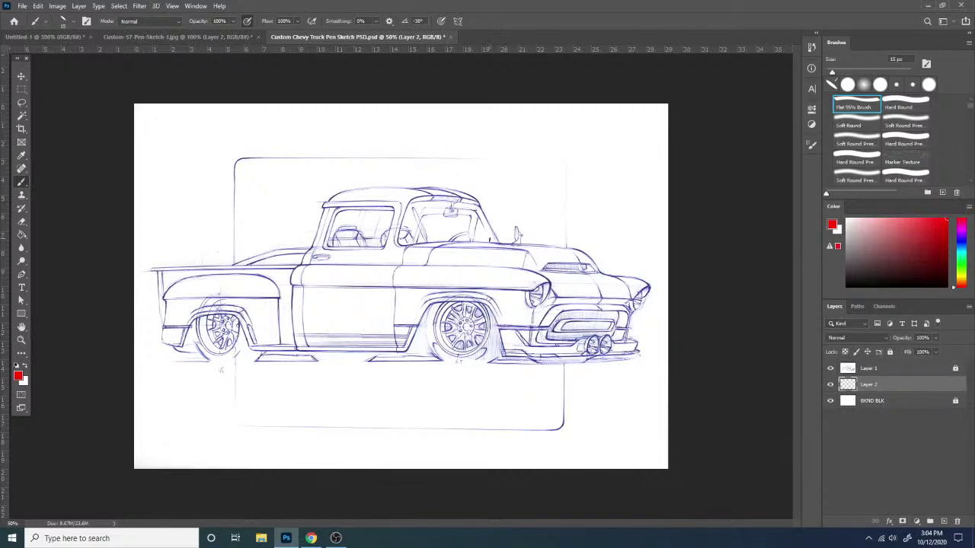
{"action": "right_click", "coordinate": [500, 159]}
{"action": "left_click", "coordinate": [550, 192]}
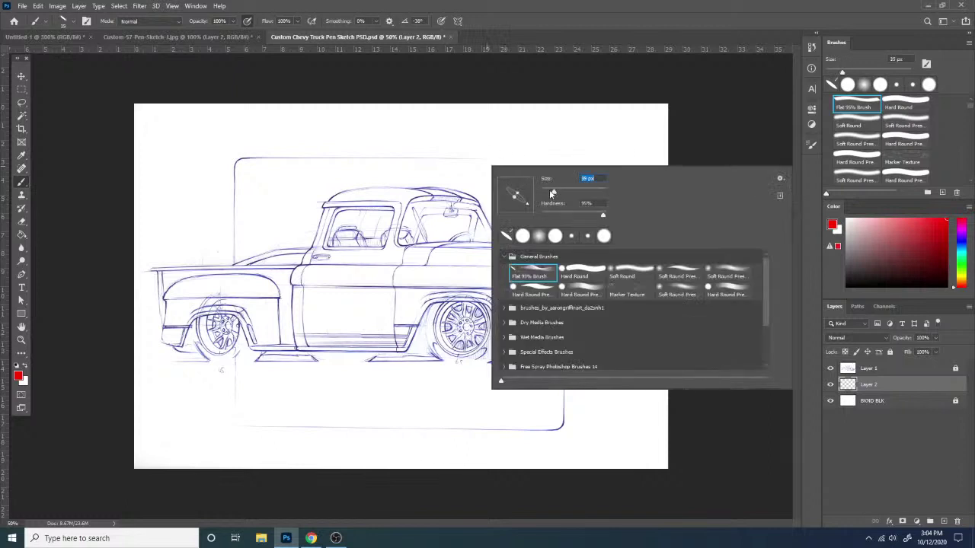
{"action": "left_click", "coordinate": [671, 155]}
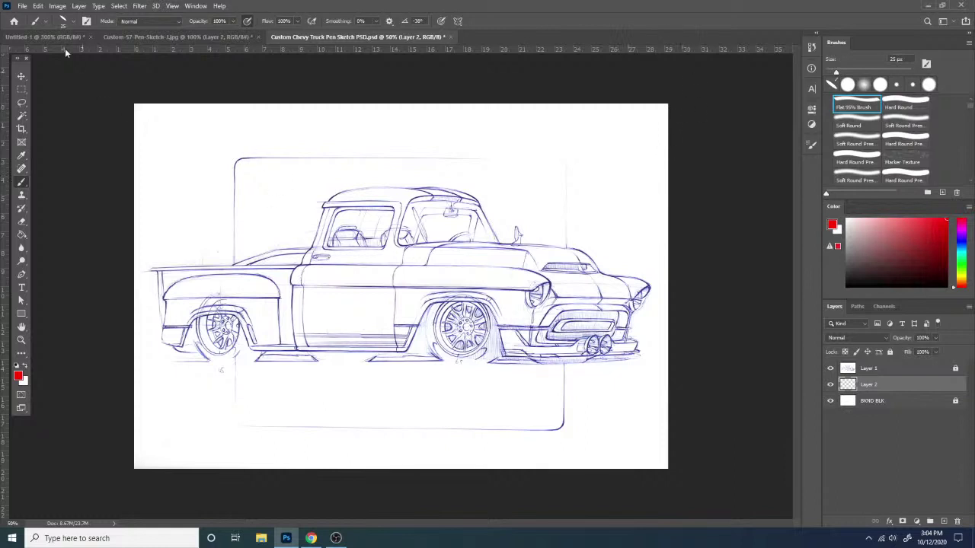
- Flip the canvas horizontally to check the truck sketch mirrored, and flip it back
{"action": "key", "text": "ctrl+shift+h"}
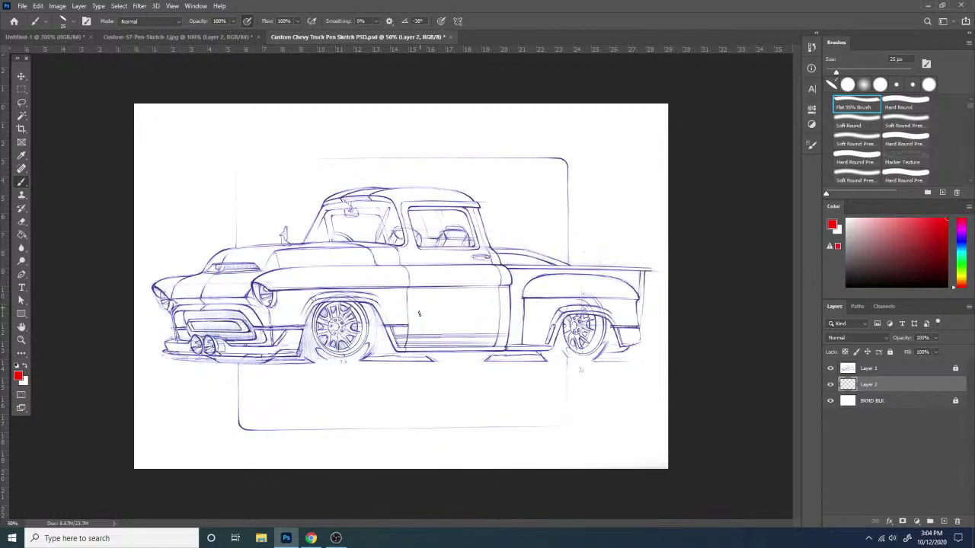
{"action": "key", "text": "ctrl+shift+h"}
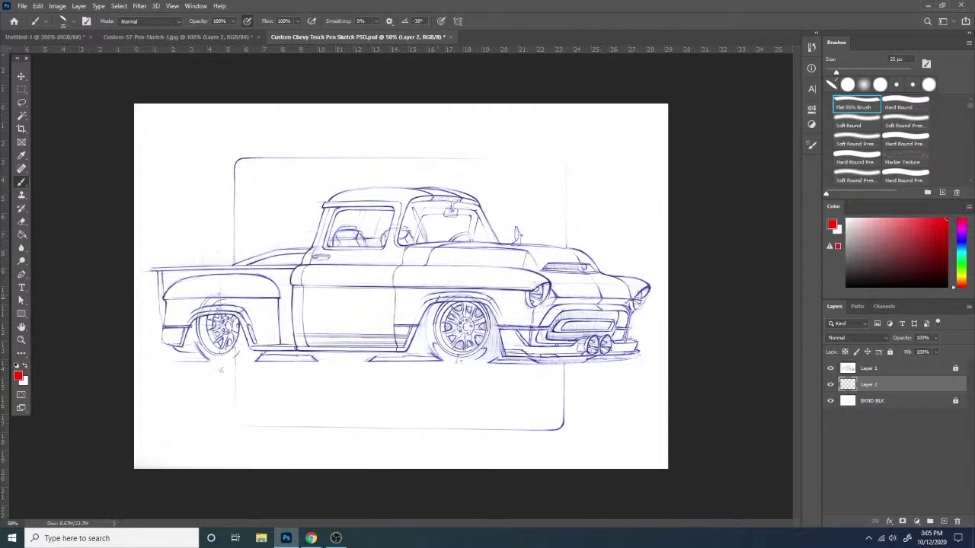
{"action": "key", "text": "ctrl+plus"}
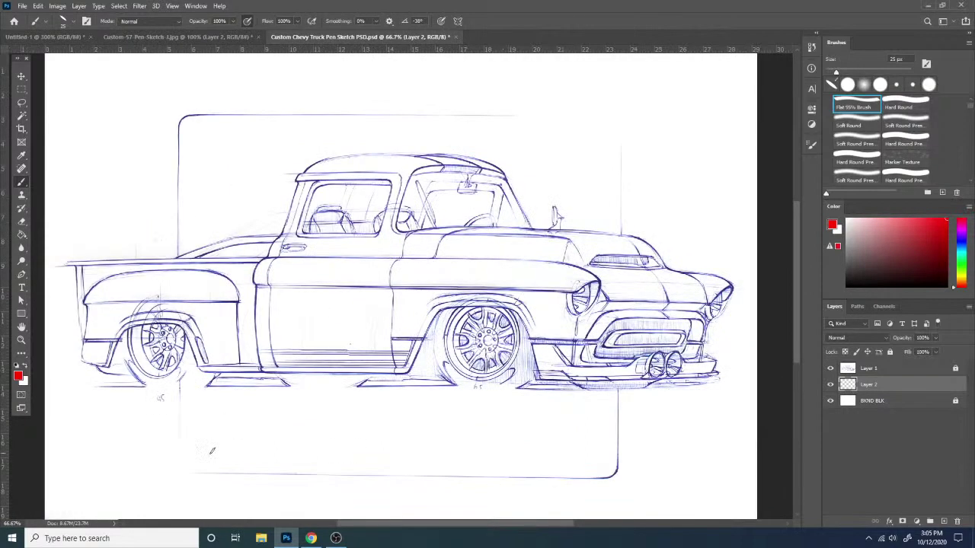
{"action": "left_click", "coordinate": [927, 193]}
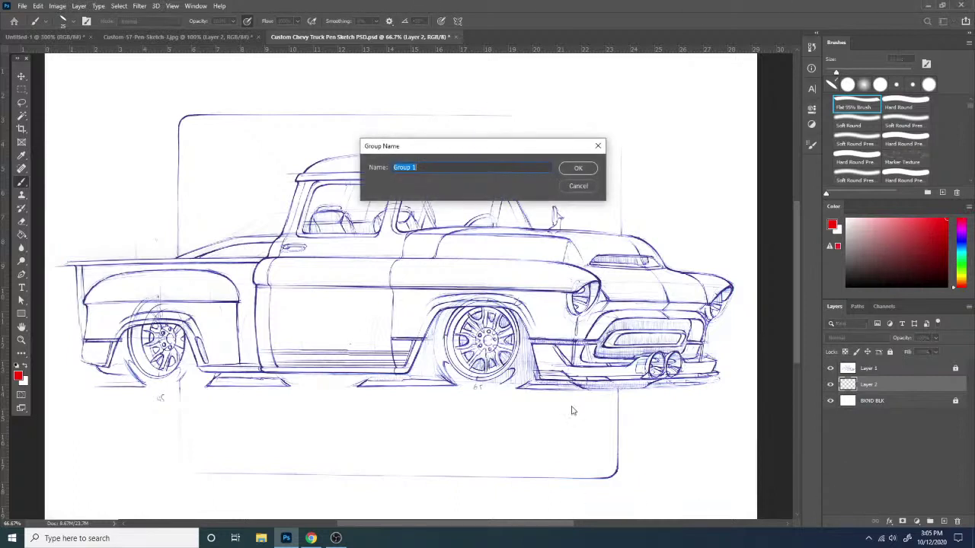
{"action": "left_click", "coordinate": [583, 187]}
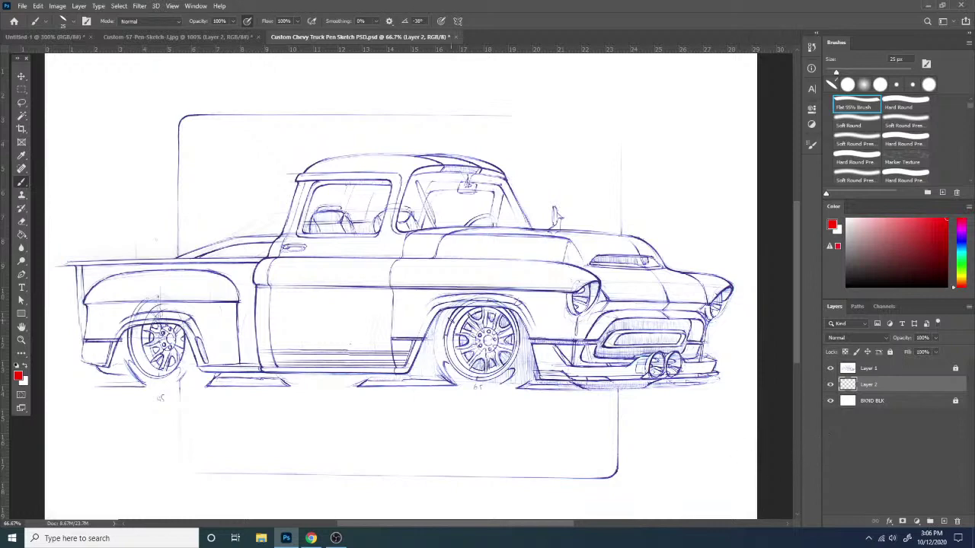
{"action": "key", "text": "ctrl+minus"}
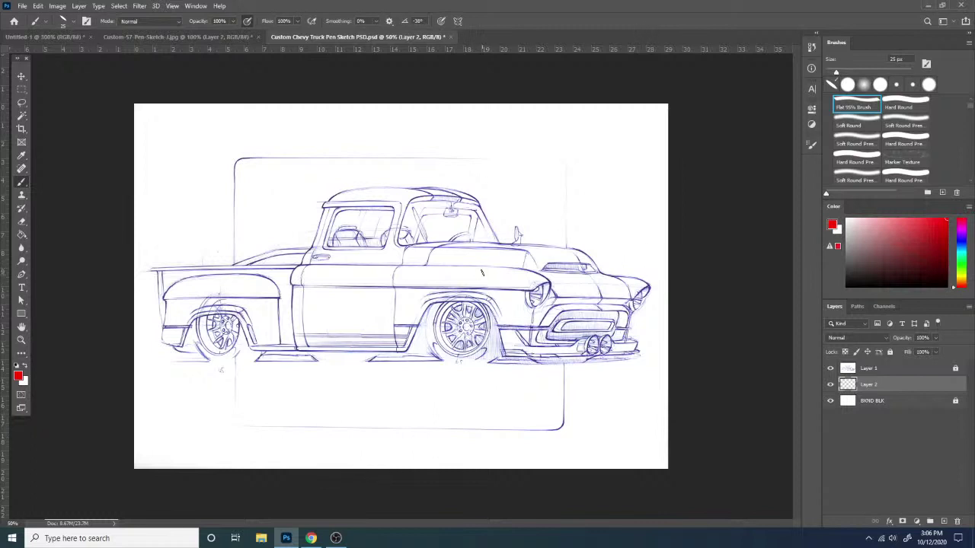
- Rename the locked sketch layer, Layer 1, to "Pen Sketch"
{"action": "double_click", "coordinate": [870, 369]}
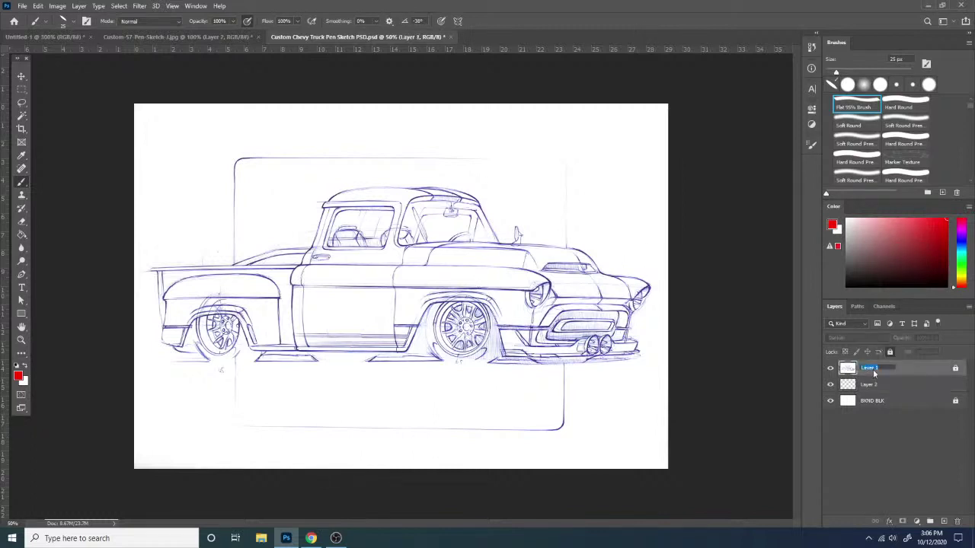
{"action": "type", "text": "Pen Sketch"}
{"action": "key", "text": "Return"}
{"action": "left_click", "coordinate": [888, 405]}
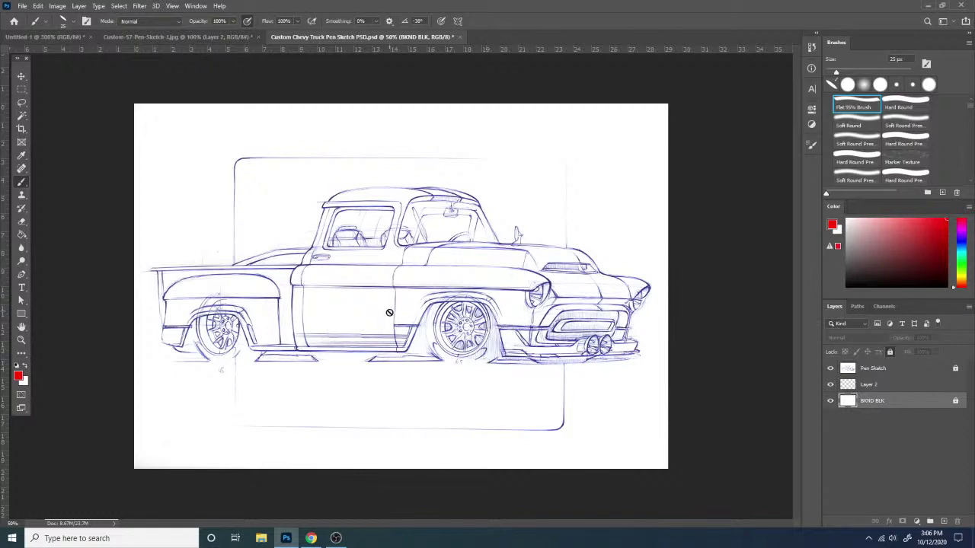
{"action": "left_click", "coordinate": [864, 446]}
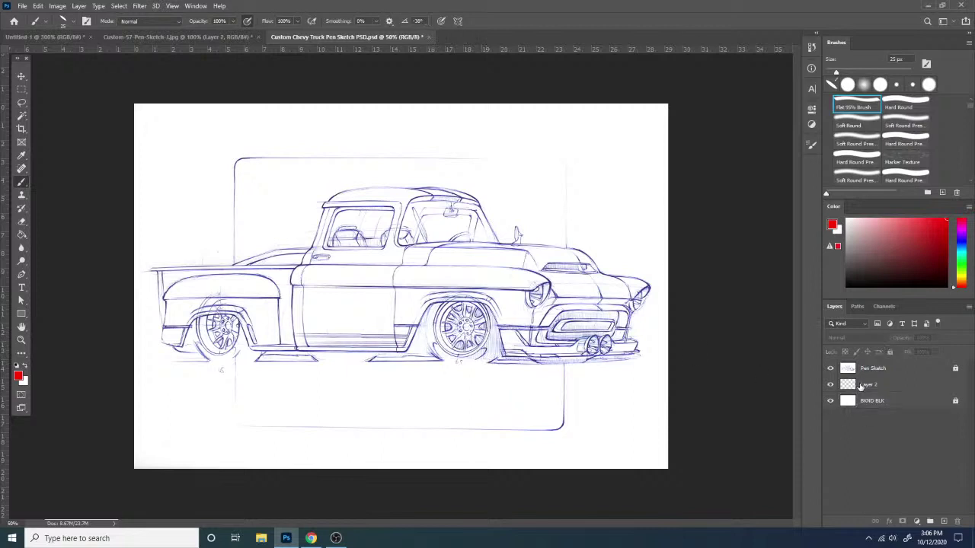
- On Layer 2, pick a near-black painting colour and enlarge the brush to 66 px for the front wheel area
{"action": "left_click", "coordinate": [863, 387]}
{"action": "key", "text": "ctrl+plus"}
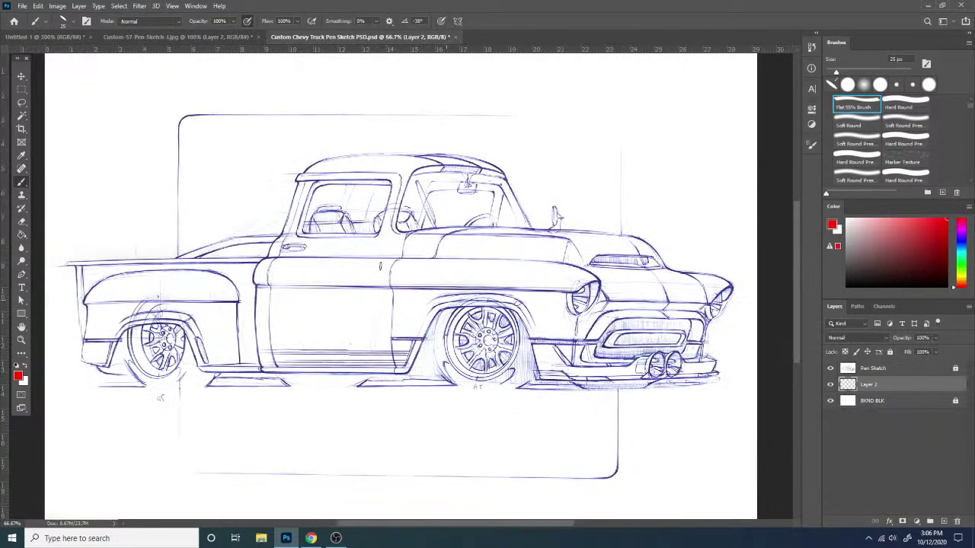
{"action": "left_click", "coordinate": [845, 279]}
{"action": "key", "text": "ctrl+plus"}
{"action": "scroll", "coordinate": [508, 205], "scroll_direction": "down", "scroll_amount": 3}
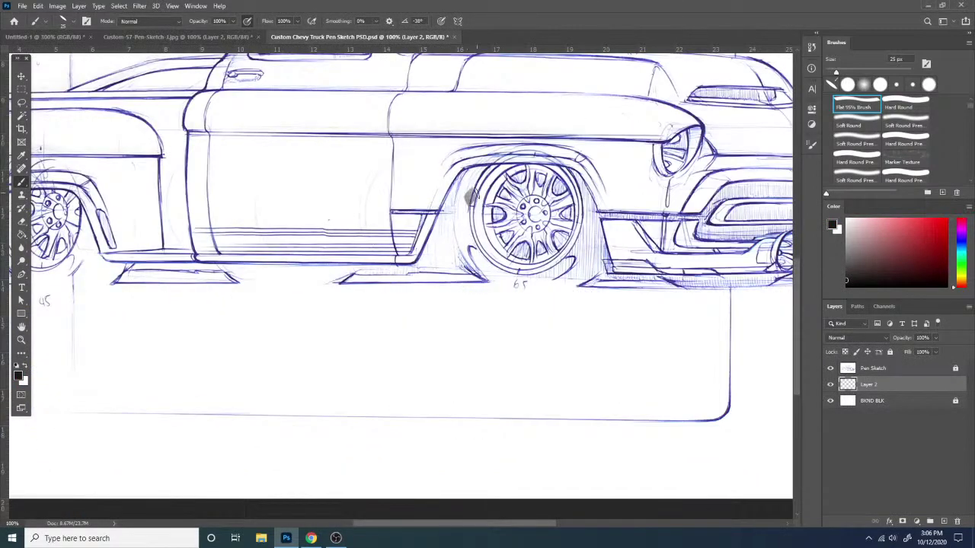
{"action": "right_click", "coordinate": [508, 206]}
{"action": "left_click", "coordinate": [581, 238]}
- Undo the first test stroke and paint broad near-black strokes over the front wheel and its wheel well
{"action": "mouse_move", "coordinate": [480, 195]}
{"action": "left_mouse_down"}
{"action": "mouse_move", "coordinate": [458, 223]}
{"action": "mouse_move", "coordinate": [471, 183]}
{"action": "mouse_move", "coordinate": [451, 246]}
{"action": "left_mouse_up"}
{"action": "key", "text": "ctrl+z"}
{"action": "key", "text": "ctrl+z"}
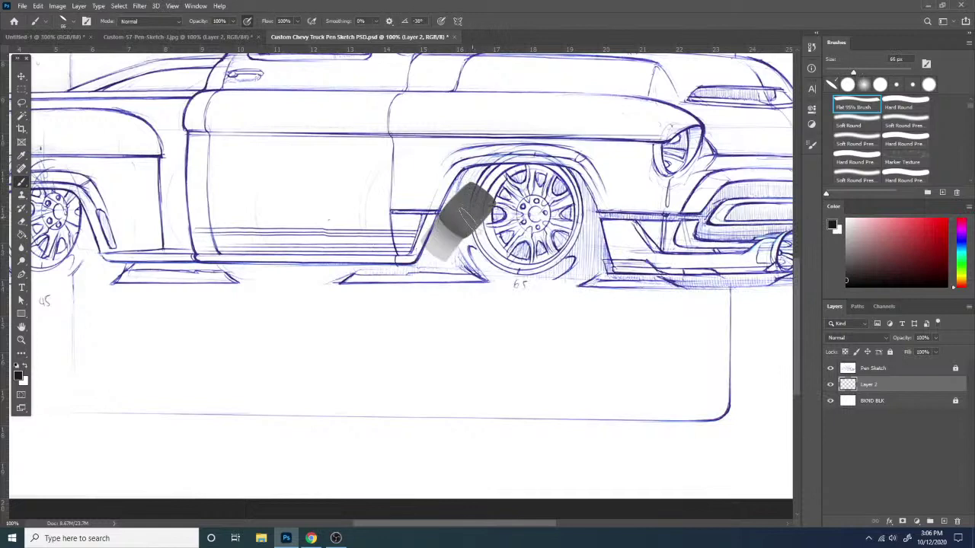
{"action": "mouse_move", "coordinate": [482, 192]}
{"action": "left_mouse_down"}
{"action": "mouse_move", "coordinate": [444, 247]}
{"action": "mouse_move", "coordinate": [466, 191]}
{"action": "mouse_move", "coordinate": [608, 191]}
{"action": "mouse_move", "coordinate": [502, 210]}
{"action": "mouse_move", "coordinate": [620, 228]}
{"action": "mouse_move", "coordinate": [429, 170]}
{"action": "mouse_move", "coordinate": [619, 192]}
{"action": "left_mouse_up"}
- Unlock the Pen Sketch layer, set its blending mode to Multiply and lock the layer again
{"action": "left_click", "coordinate": [882, 371]}
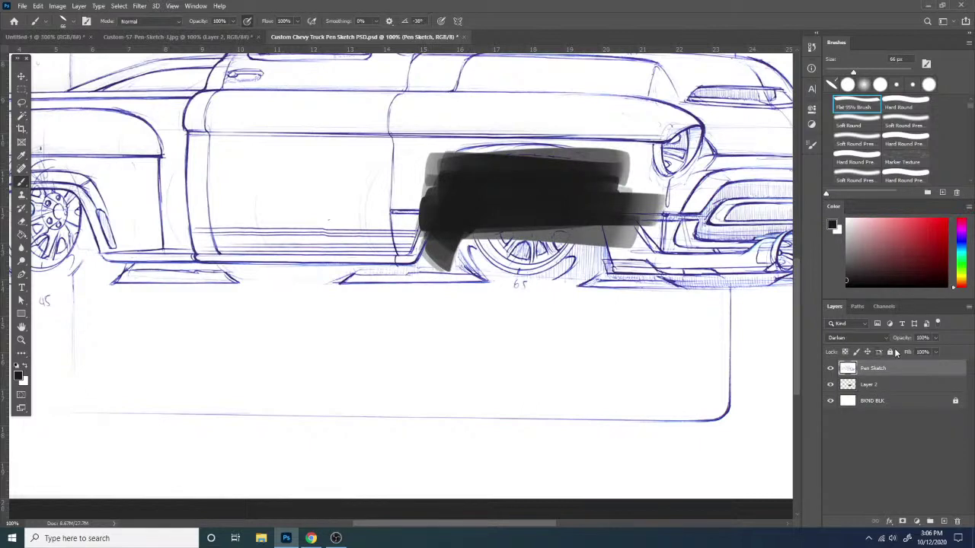
{"action": "left_click", "coordinate": [873, 341]}
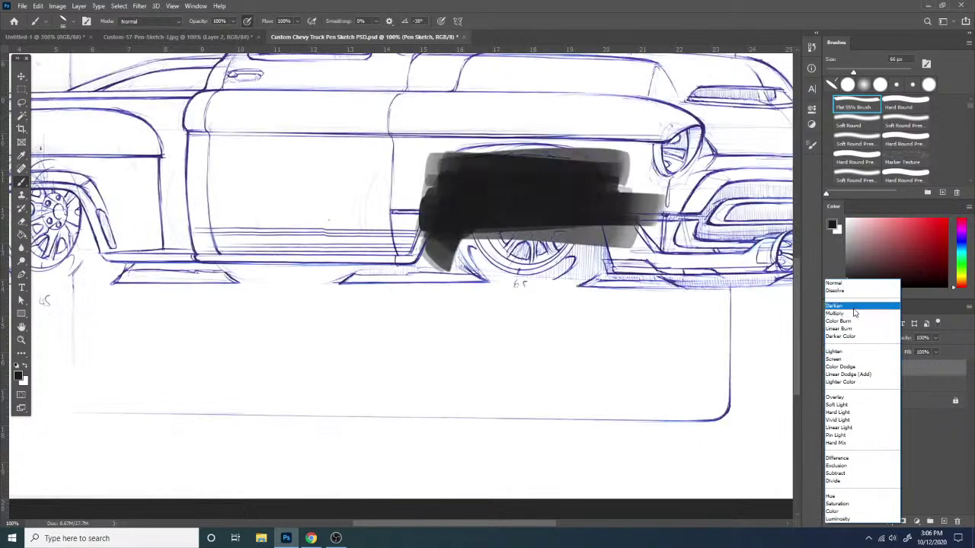
{"action": "left_click", "coordinate": [855, 312]}
{"action": "left_click", "coordinate": [905, 385]}
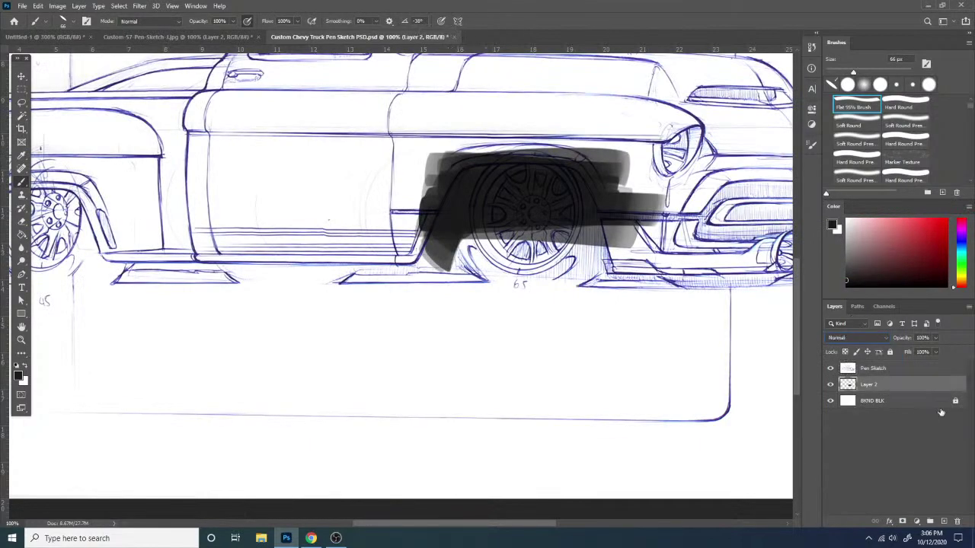
{"action": "left_click", "coordinate": [934, 370]}
{"action": "left_click", "coordinate": [889, 353]}
- On Layer 2, finish blocking in the front wheel well and paint near-black strokes over the rear wheel and its well
{"action": "left_click", "coordinate": [898, 387]}
{"action": "mouse_move", "coordinate": [478, 180]}
{"action": "left_mouse_down"}
{"action": "mouse_move", "coordinate": [471, 198]}
{"action": "mouse_move", "coordinate": [492, 242]}
{"action": "mouse_move", "coordinate": [444, 229]}
{"action": "mouse_move", "coordinate": [453, 176]}
{"action": "mouse_move", "coordinate": [450, 196]}
{"action": "mouse_move", "coordinate": [670, 229]}
{"action": "left_mouse_up"}
{"action": "mouse_move", "coordinate": [241, 260]}
{"action": "left_mouse_down"}
{"action": "mouse_move", "coordinate": [553, 246]}
{"action": "mouse_move", "coordinate": [620, 277]}
{"action": "left_mouse_up"}
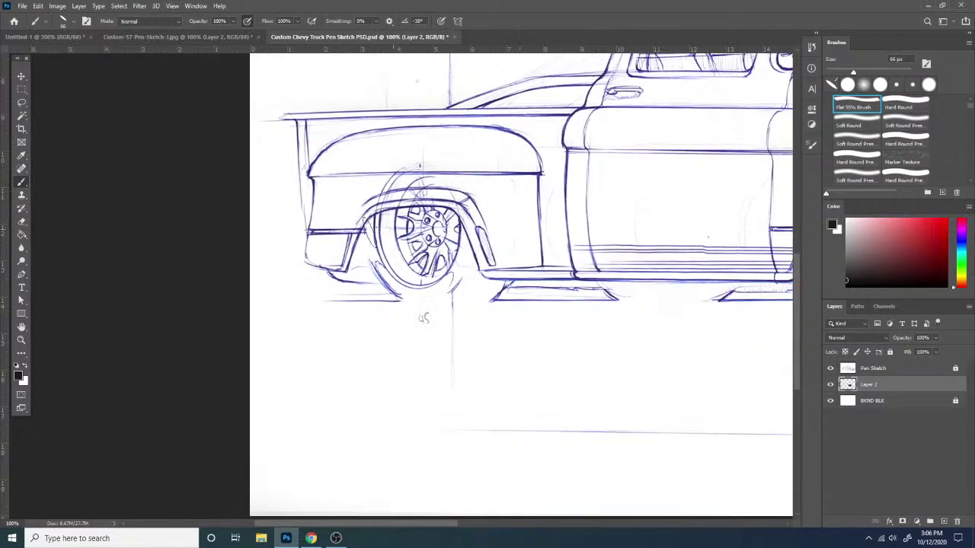
{"action": "mouse_move", "coordinate": [369, 229]}
{"action": "left_mouse_down"}
{"action": "mouse_move", "coordinate": [488, 228]}
{"action": "mouse_move", "coordinate": [523, 205]}
{"action": "mouse_move", "coordinate": [328, 251]}
{"action": "mouse_move", "coordinate": [425, 261]}
{"action": "mouse_move", "coordinate": [358, 293]}
{"action": "mouse_move", "coordinate": [377, 284]}
{"action": "mouse_move", "coordinate": [393, 225]}
{"action": "mouse_move", "coordinate": [503, 198]}
{"action": "left_mouse_up"}
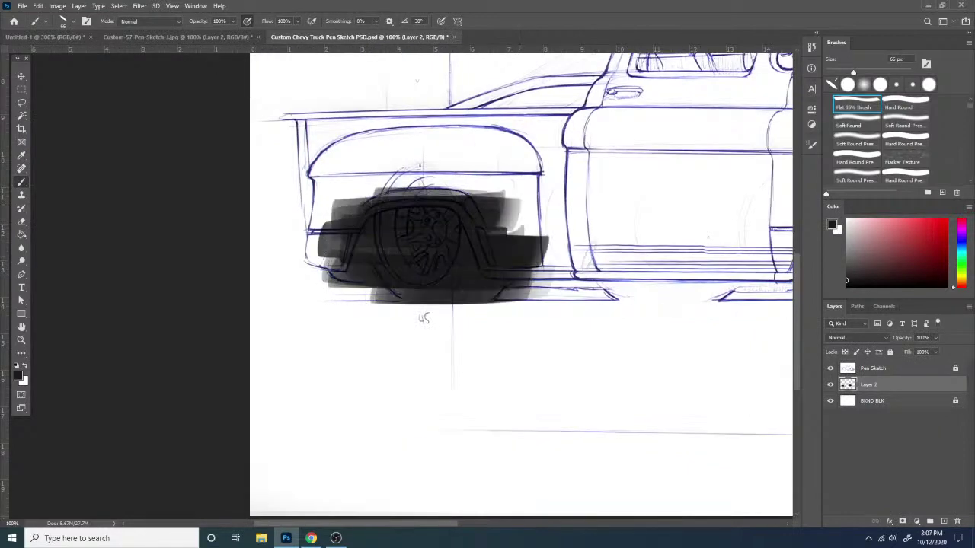
- Reduce the brush to 44 px and paint a dark shadow strip along the truck's underside between the wheels
{"action": "left_click_drag", "start_coordinate": [655, 385], "coordinate": [309, 363]}
{"action": "left_click_drag", "start_coordinate": [622, 315], "coordinate": [376, 322]}
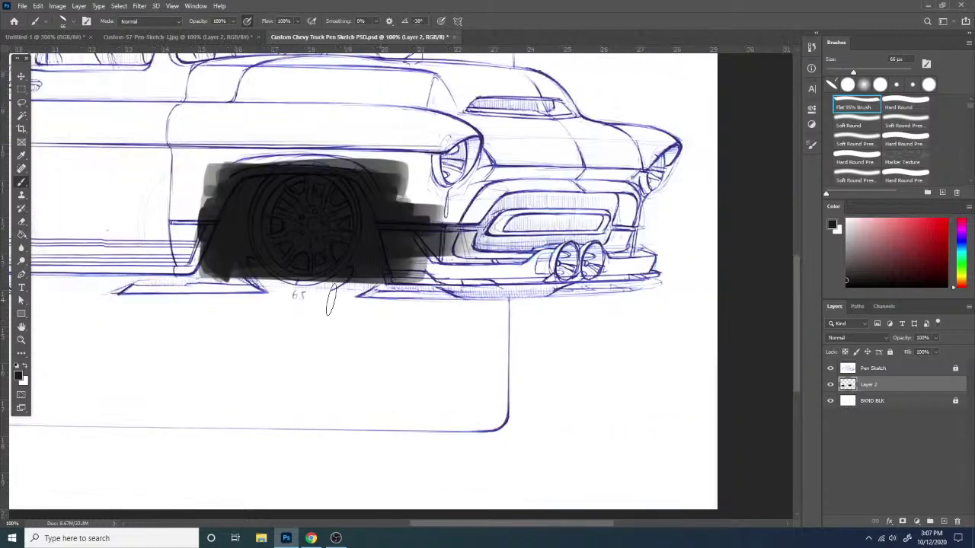
{"action": "scroll", "coordinate": [329, 300], "scroll_direction": "left", "scroll_amount": 15}
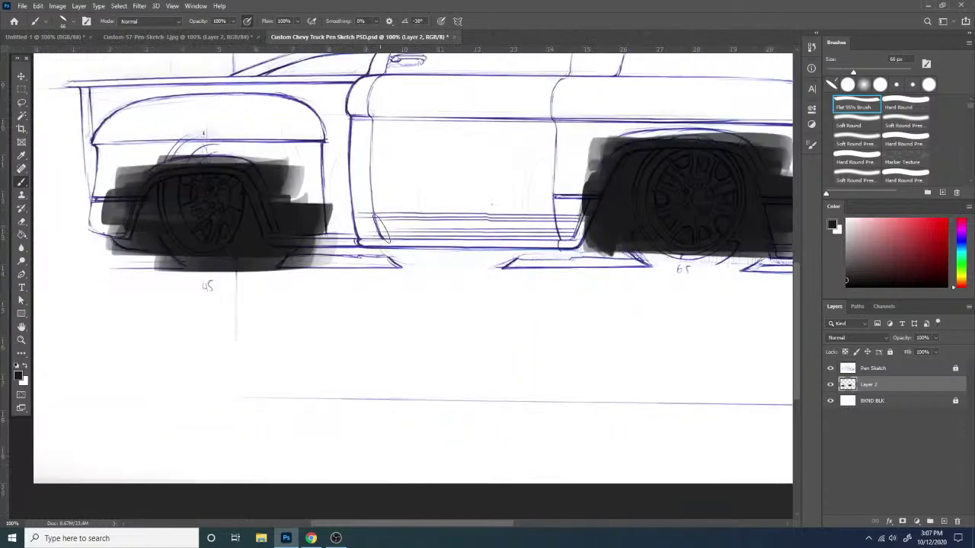
{"action": "right_click", "coordinate": [382, 229]}
{"action": "left_click_drag", "start_coordinate": [455, 255], "coordinate": [450, 256]}
{"action": "left_click_drag", "start_coordinate": [271, 249], "coordinate": [660, 253]}
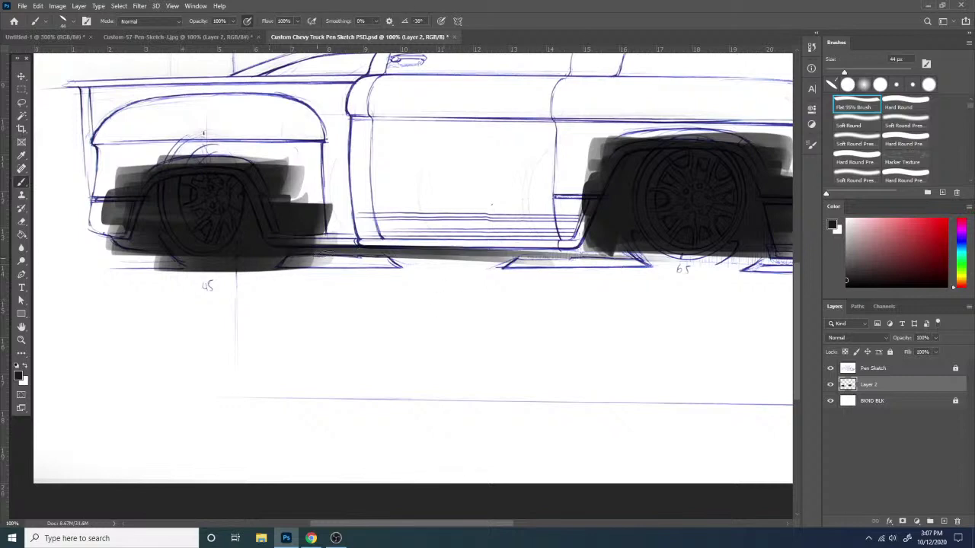
{"action": "left_click_drag", "start_coordinate": [288, 248], "coordinate": [660, 255]}
{"action": "mouse_move", "coordinate": [441, 259]}
{"action": "left_mouse_down"}
{"action": "mouse_move", "coordinate": [662, 246]}
{"action": "mouse_move", "coordinate": [598, 252]}
{"action": "mouse_move", "coordinate": [596, 232]}
{"action": "mouse_move", "coordinate": [656, 254]}
{"action": "mouse_move", "coordinate": [740, 257]}
{"action": "left_mouse_up"}
{"action": "left_click_drag", "start_coordinate": [596, 253], "coordinate": [697, 258]}
{"action": "left_click_drag", "start_coordinate": [396, 254], "coordinate": [495, 263]}
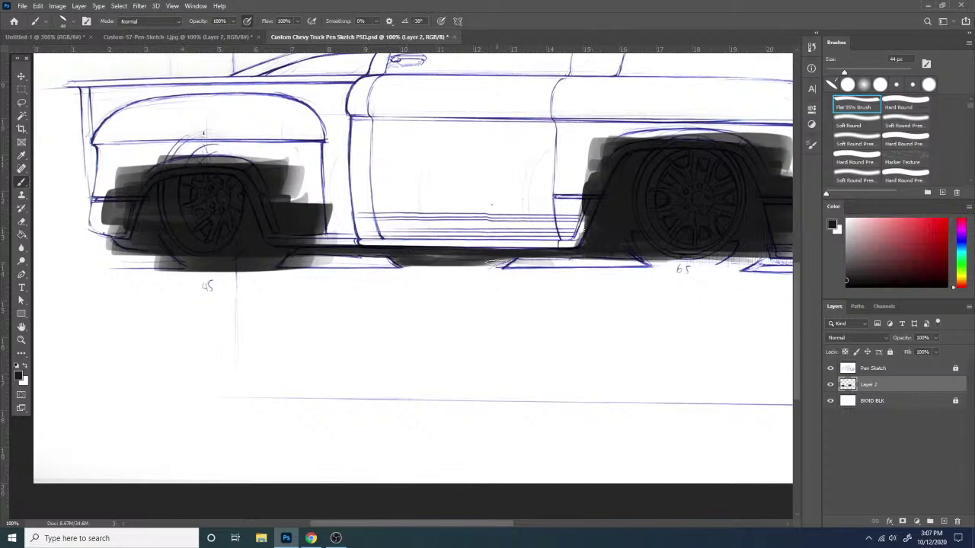
- Sample dark tones from the painted underside and blend the ground shadow below the door, midway between the wheels
{"action": "left_click", "coordinate": [448, 256], "text": "alt"}
{"action": "mouse_move", "coordinate": [398, 260]}
{"action": "left_mouse_down"}
{"action": "mouse_move", "coordinate": [498, 264]}
{"action": "mouse_move", "coordinate": [457, 267]}
{"action": "mouse_move", "coordinate": [489, 266]}
{"action": "left_mouse_up"}
{"action": "left_click", "coordinate": [401, 251], "text": "alt"}
{"action": "mouse_move", "coordinate": [414, 254]}
{"action": "left_mouse_down"}
{"action": "mouse_move", "coordinate": [529, 252]}
{"action": "mouse_move", "coordinate": [470, 257]}
{"action": "left_mouse_up"}
{"action": "left_click", "coordinate": [428, 260], "text": "alt"}
{"action": "mouse_move", "coordinate": [409, 264]}
{"action": "left_mouse_down"}
{"action": "mouse_move", "coordinate": [496, 267]}
{"action": "mouse_move", "coordinate": [477, 266]}
{"action": "left_mouse_up"}
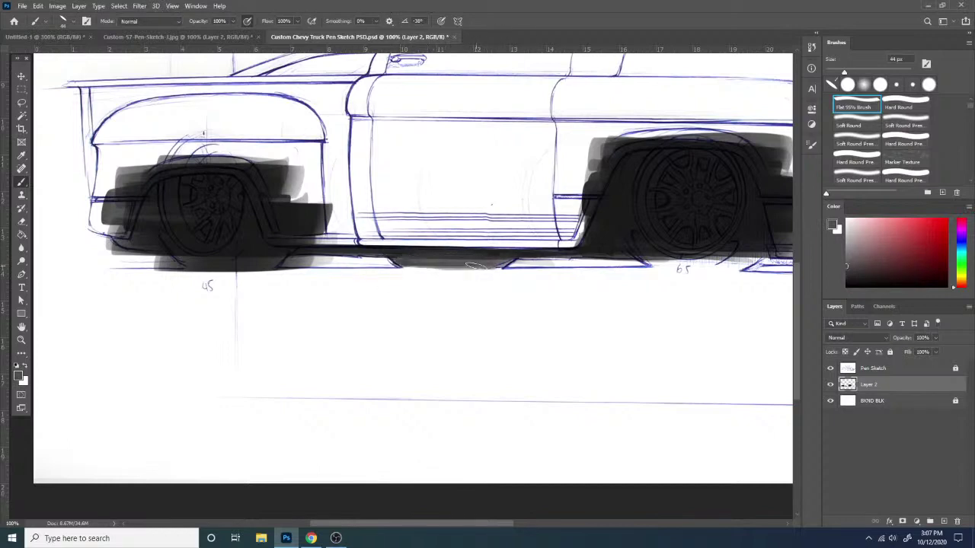
{"action": "left_click", "coordinate": [438, 255], "text": "alt"}
{"action": "left_click_drag", "start_coordinate": [403, 258], "coordinate": [499, 260]}
- Sample the dark shadow tone and fill in the area around the bottom of the front tire
{"action": "left_click_drag", "start_coordinate": [622, 338], "coordinate": [370, 345]}
{"action": "left_click", "coordinate": [406, 255], "text": "alt"}
{"action": "mouse_move", "coordinate": [387, 256]}
{"action": "left_mouse_down"}
{"action": "mouse_move", "coordinate": [493, 255]}
{"action": "mouse_move", "coordinate": [393, 262]}
{"action": "mouse_move", "coordinate": [490, 262]}
{"action": "mouse_move", "coordinate": [421, 267]}
{"action": "mouse_move", "coordinate": [479, 263]}
{"action": "left_mouse_up"}
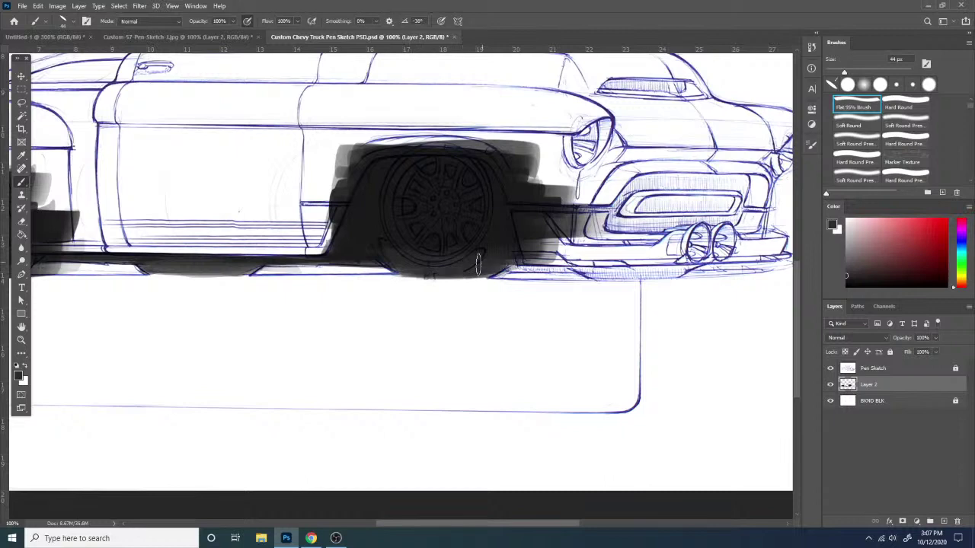
- Reduce the brush to 28 px and paint the dark shadow beneath the front bumper, undoing the first stroke
{"action": "left_click_drag", "start_coordinate": [572, 324], "coordinate": [500, 325]}
{"action": "right_click", "coordinate": [579, 286]}
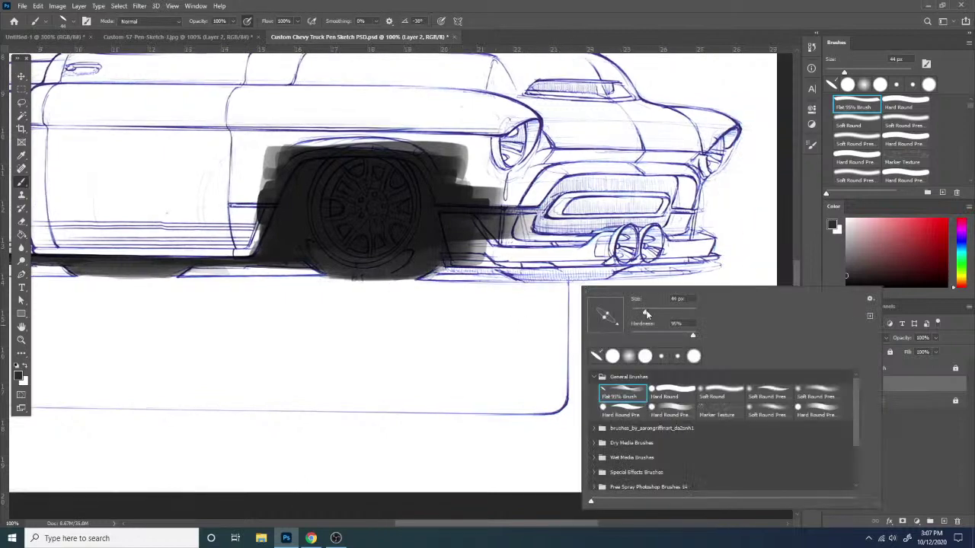
{"action": "left_click_drag", "start_coordinate": [645, 312], "coordinate": [640, 313]}
{"action": "left_click", "coordinate": [442, 261]}
{"action": "left_click_drag", "start_coordinate": [424, 275], "coordinate": [611, 272]}
{"action": "key", "text": "ctrl+z"}
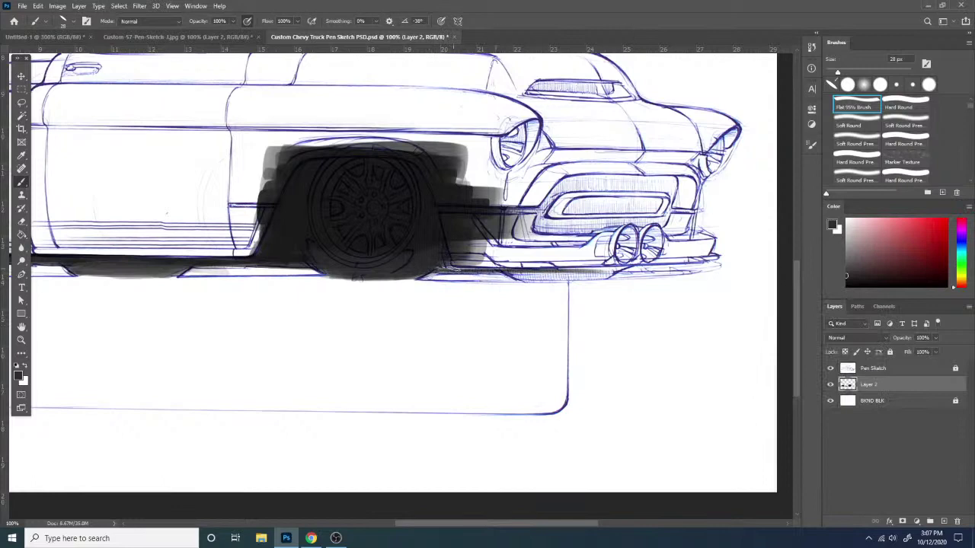
{"action": "left_click_drag", "start_coordinate": [441, 269], "coordinate": [661, 274]}
{"action": "mouse_move", "coordinate": [511, 272]}
{"action": "left_mouse_down"}
{"action": "mouse_move", "coordinate": [564, 273]}
{"action": "mouse_move", "coordinate": [513, 273]}
{"action": "mouse_move", "coordinate": [588, 276]}
{"action": "left_mouse_up"}
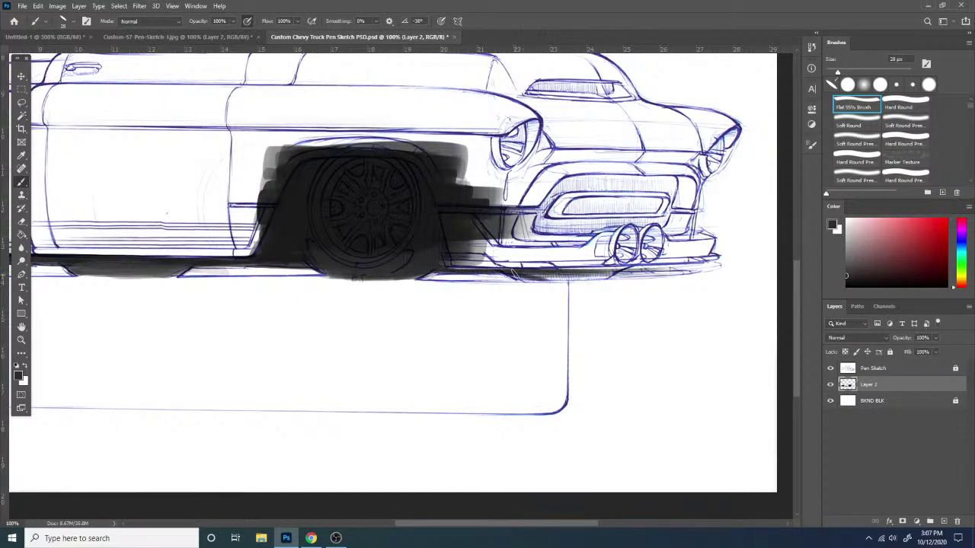
{"action": "mouse_move", "coordinate": [513, 273]}
{"action": "left_mouse_down"}
{"action": "mouse_move", "coordinate": [614, 272]}
{"action": "mouse_move", "coordinate": [514, 274]}
{"action": "mouse_move", "coordinate": [664, 256]}
{"action": "left_mouse_up"}
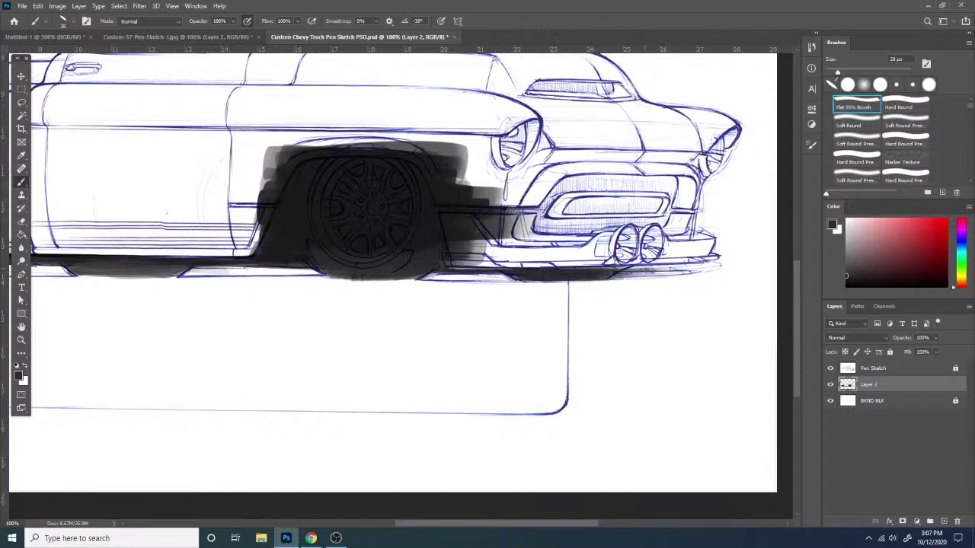
{"action": "mouse_move", "coordinate": [601, 267]}
{"action": "left_mouse_down"}
{"action": "mouse_move", "coordinate": [627, 268]}
{"action": "mouse_move", "coordinate": [512, 269]}
{"action": "left_mouse_up"}
{"action": "mouse_move", "coordinate": [149, 291]}
{"action": "left_mouse_down"}
{"action": "mouse_move", "coordinate": [618, 278]}
{"action": "mouse_move", "coordinate": [742, 248]}
{"action": "left_mouse_up"}
{"action": "left_click_drag", "start_coordinate": [654, 254], "coordinate": [747, 246]}
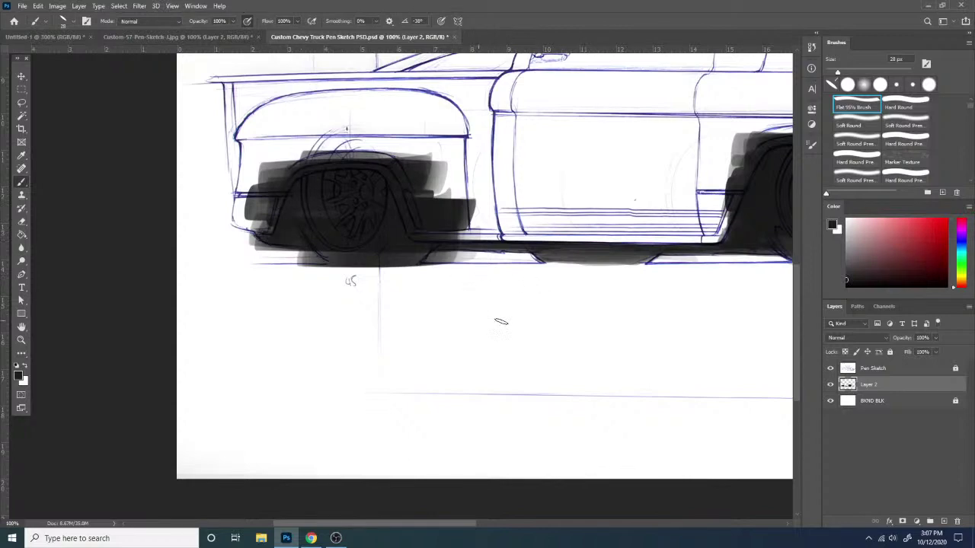
- Add a layer mask to Layer 2 and hide the dark overspill behind and above the front wheel arch
{"action": "left_click_drag", "start_coordinate": [537, 286], "coordinate": [279, 331]}
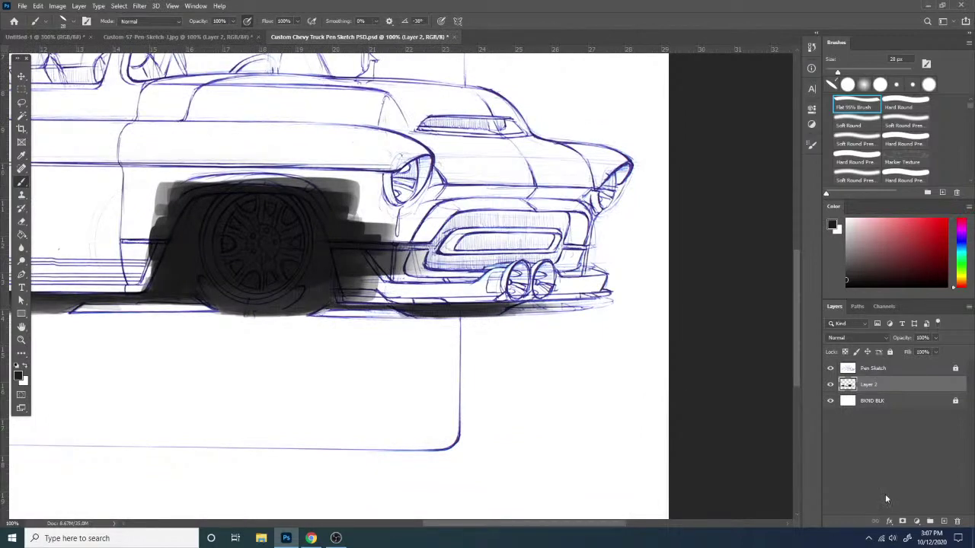
{"action": "left_click", "coordinate": [903, 521]}
{"action": "left_click_drag", "start_coordinate": [289, 270], "coordinate": [544, 300]}
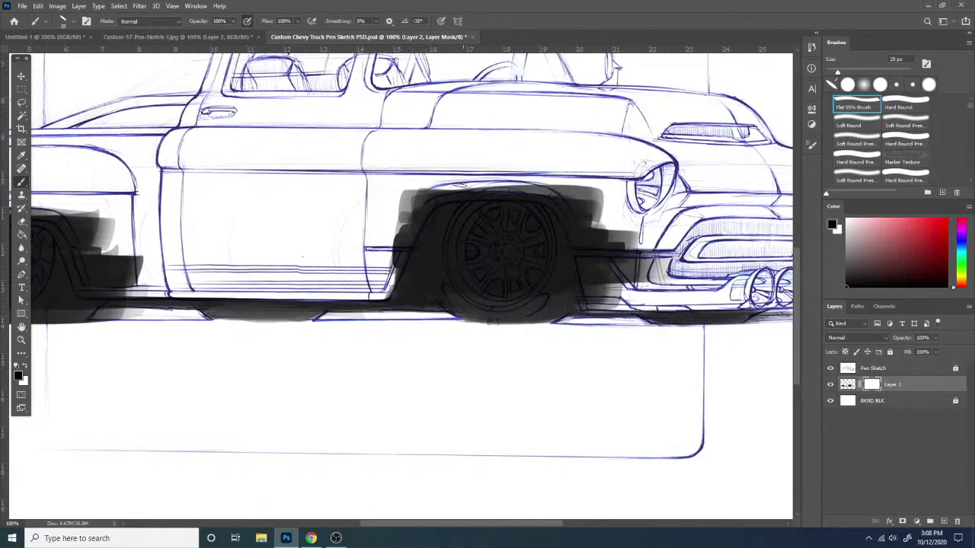
{"action": "left_click_drag", "start_coordinate": [385, 288], "coordinate": [415, 225]}
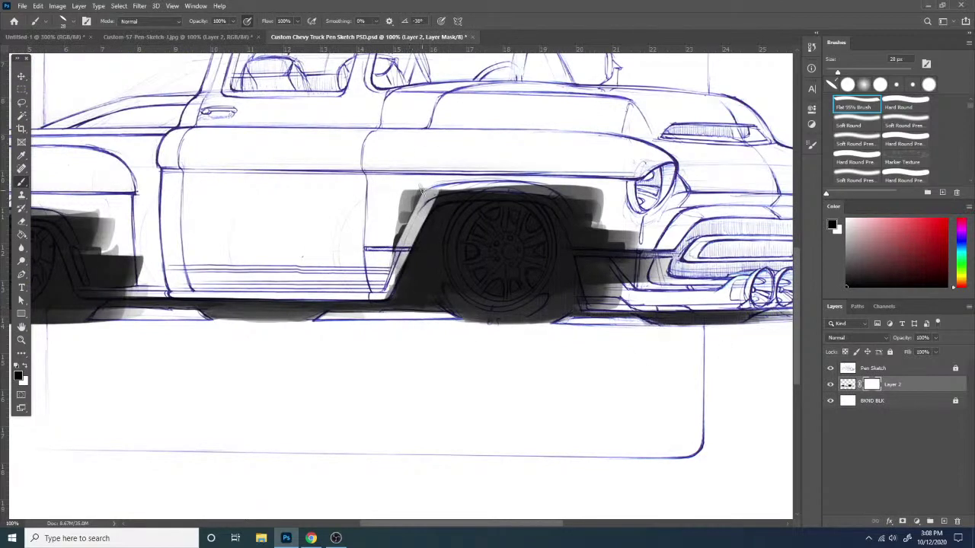
{"action": "mouse_move", "coordinate": [421, 191]}
{"action": "left_mouse_down"}
{"action": "mouse_move", "coordinate": [380, 288]}
{"action": "mouse_move", "coordinate": [424, 181]}
{"action": "mouse_move", "coordinate": [391, 283]}
{"action": "mouse_move", "coordinate": [418, 194]}
{"action": "mouse_move", "coordinate": [389, 244]}
{"action": "mouse_move", "coordinate": [409, 162]}
{"action": "mouse_move", "coordinate": [384, 237]}
{"action": "mouse_move", "coordinate": [455, 185]}
{"action": "mouse_move", "coordinate": [427, 203]}
{"action": "mouse_move", "coordinate": [541, 191]}
{"action": "left_mouse_up"}
{"action": "left_click_drag", "start_coordinate": [423, 195], "coordinate": [617, 191]}
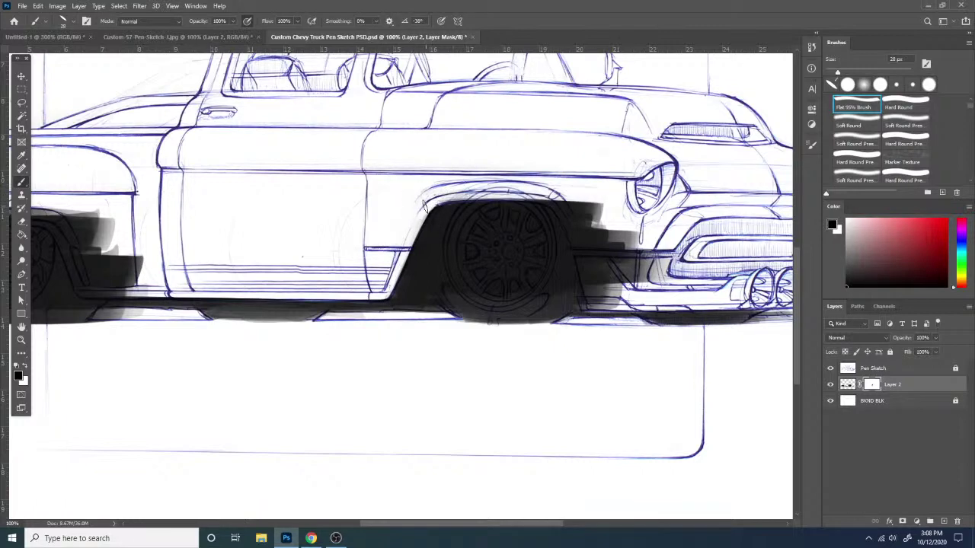
- Mask out the remaining shadow overspill on the fender ahead of the front wheel arch and beneath the front bumper
{"action": "left_click_drag", "start_coordinate": [432, 199], "coordinate": [533, 188]}
{"action": "mouse_move", "coordinate": [528, 193]}
{"action": "left_mouse_down"}
{"action": "mouse_move", "coordinate": [555, 197]}
{"action": "mouse_move", "coordinate": [564, 211]}
{"action": "mouse_move", "coordinate": [560, 186]}
{"action": "mouse_move", "coordinate": [601, 252]}
{"action": "mouse_move", "coordinate": [573, 183]}
{"action": "mouse_move", "coordinate": [598, 290]}
{"action": "mouse_move", "coordinate": [586, 247]}
{"action": "left_mouse_up"}
{"action": "mouse_move", "coordinate": [568, 174]}
{"action": "left_mouse_down"}
{"action": "mouse_move", "coordinate": [620, 263]}
{"action": "mouse_move", "coordinate": [655, 274]}
{"action": "mouse_move", "coordinate": [623, 244]}
{"action": "mouse_move", "coordinate": [632, 232]}
{"action": "left_mouse_up"}
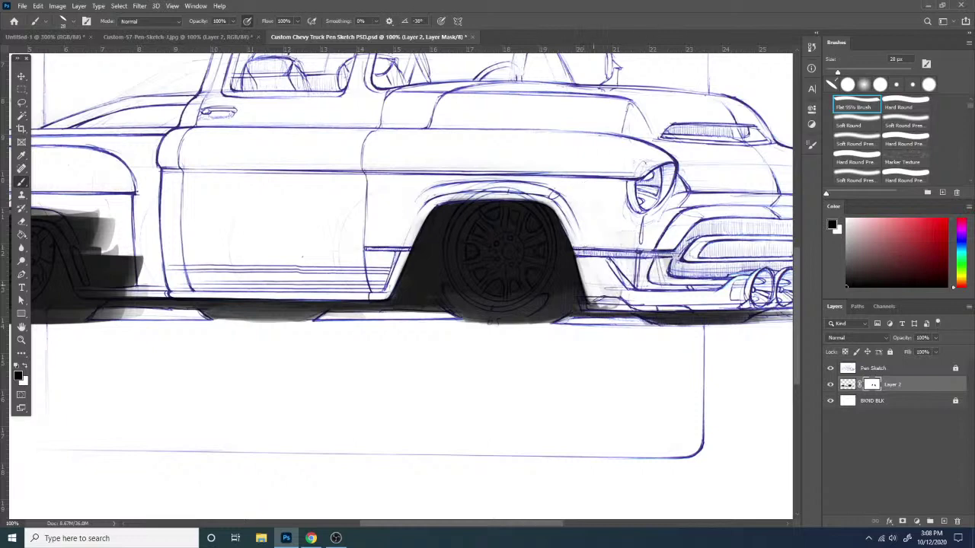
{"action": "left_click_drag", "start_coordinate": [599, 301], "coordinate": [593, 300]}
{"action": "left_click_drag", "start_coordinate": [552, 198], "coordinate": [566, 213]}
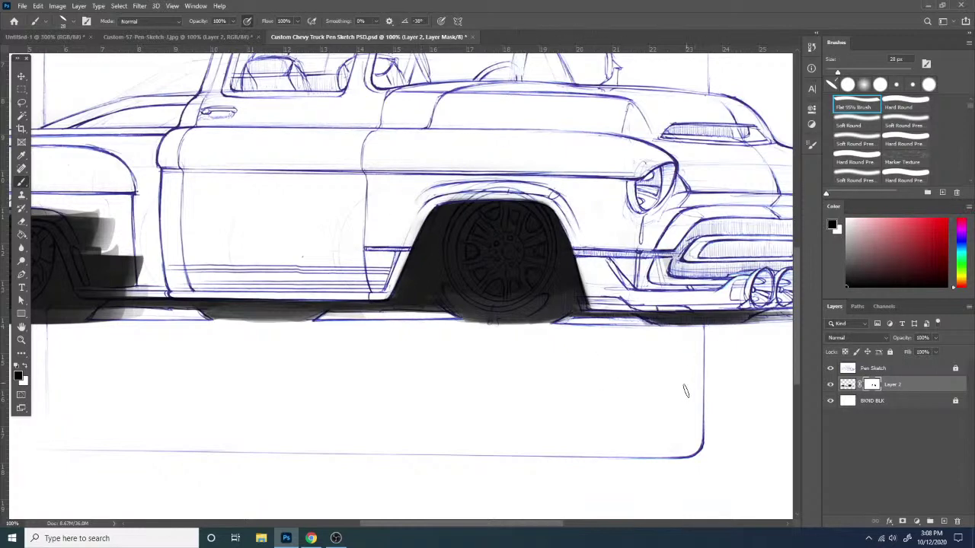
{"action": "scroll", "coordinate": [684, 390], "scroll_direction": "right", "scroll_amount": 5}
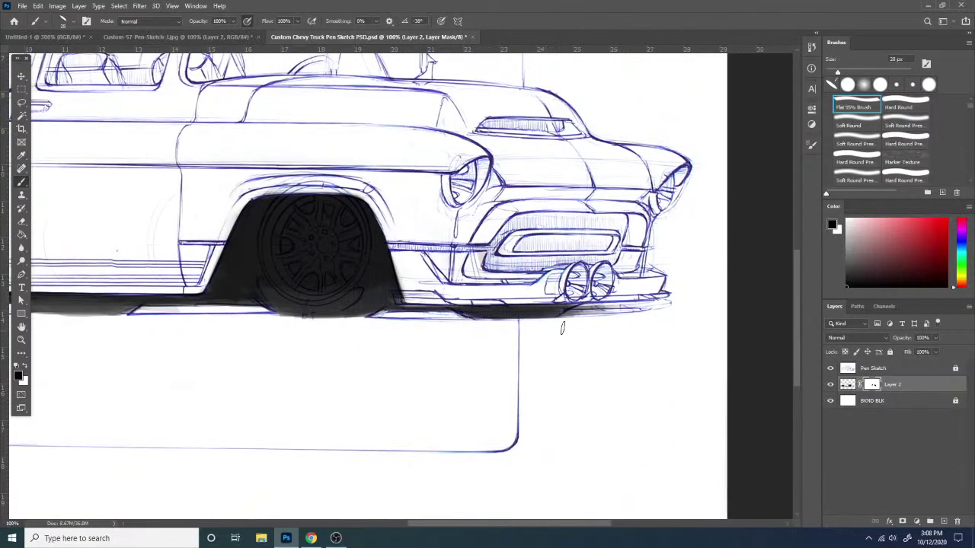
{"action": "left_click_drag", "start_coordinate": [573, 320], "coordinate": [630, 319]}
- Mask out the dark overspill above the rear wheel arch and on the bed side between the arch and the door
{"action": "scroll", "coordinate": [451, 335], "scroll_direction": "left", "scroll_amount": 15}
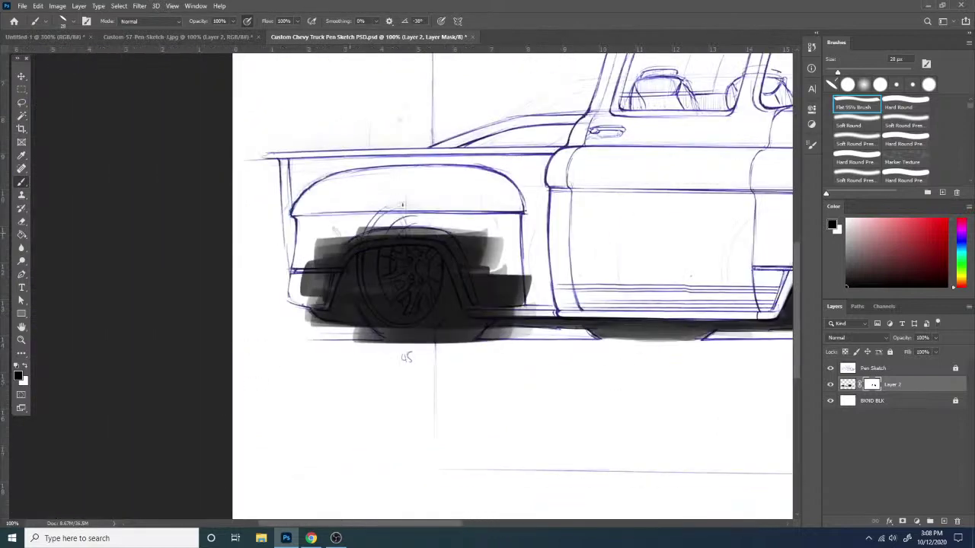
{"action": "mouse_move", "coordinate": [323, 286]}
{"action": "left_mouse_down"}
{"action": "mouse_move", "coordinate": [313, 309]}
{"action": "mouse_move", "coordinate": [358, 227]}
{"action": "mouse_move", "coordinate": [356, 242]}
{"action": "mouse_move", "coordinate": [337, 247]}
{"action": "mouse_move", "coordinate": [354, 252]}
{"action": "mouse_move", "coordinate": [335, 260]}
{"action": "mouse_move", "coordinate": [359, 238]}
{"action": "mouse_move", "coordinate": [439, 237]}
{"action": "mouse_move", "coordinate": [351, 243]}
{"action": "mouse_move", "coordinate": [493, 232]}
{"action": "left_mouse_up"}
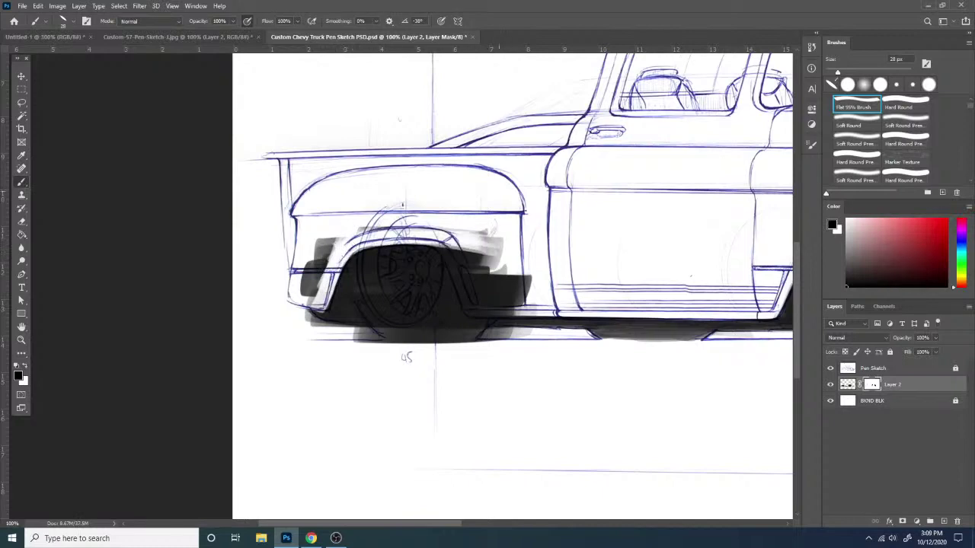
{"action": "mouse_move", "coordinate": [430, 239]}
{"action": "left_mouse_down"}
{"action": "mouse_move", "coordinate": [470, 301]}
{"action": "mouse_move", "coordinate": [460, 269]}
{"action": "mouse_move", "coordinate": [470, 300]}
{"action": "mouse_move", "coordinate": [468, 241]}
{"action": "mouse_move", "coordinate": [455, 231]}
{"action": "mouse_move", "coordinate": [489, 217]}
{"action": "mouse_move", "coordinate": [508, 230]}
{"action": "mouse_move", "coordinate": [496, 240]}
{"action": "mouse_move", "coordinate": [508, 288]}
{"action": "mouse_move", "coordinate": [473, 311]}
{"action": "mouse_move", "coordinate": [614, 312]}
{"action": "left_mouse_up"}
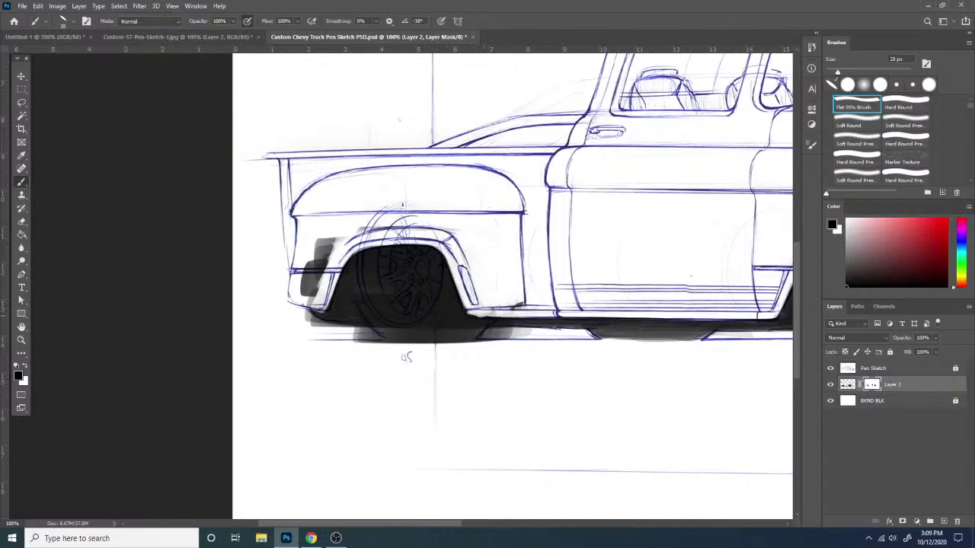
{"action": "left_click_drag", "start_coordinate": [470, 311], "coordinate": [535, 313]}
{"action": "key", "text": "x"}
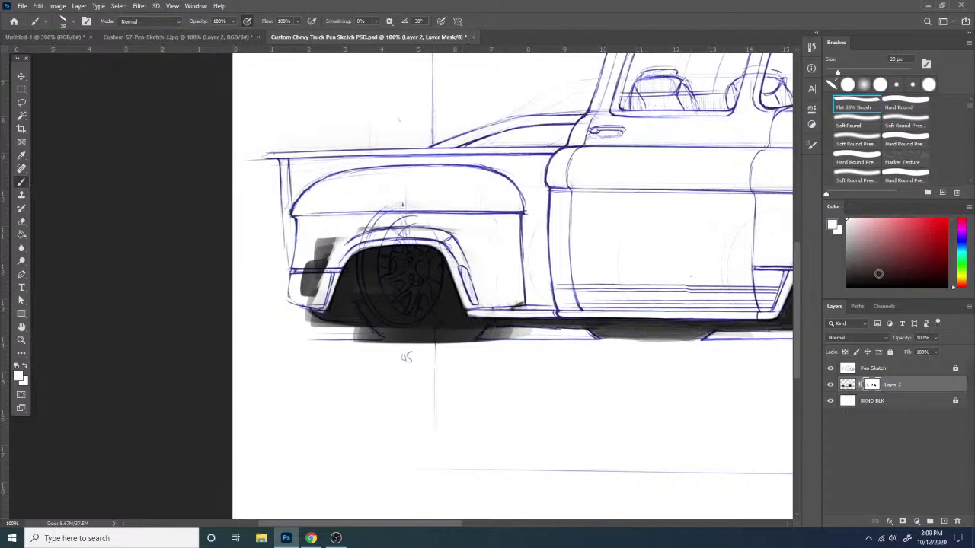
{"action": "key", "text": "x"}
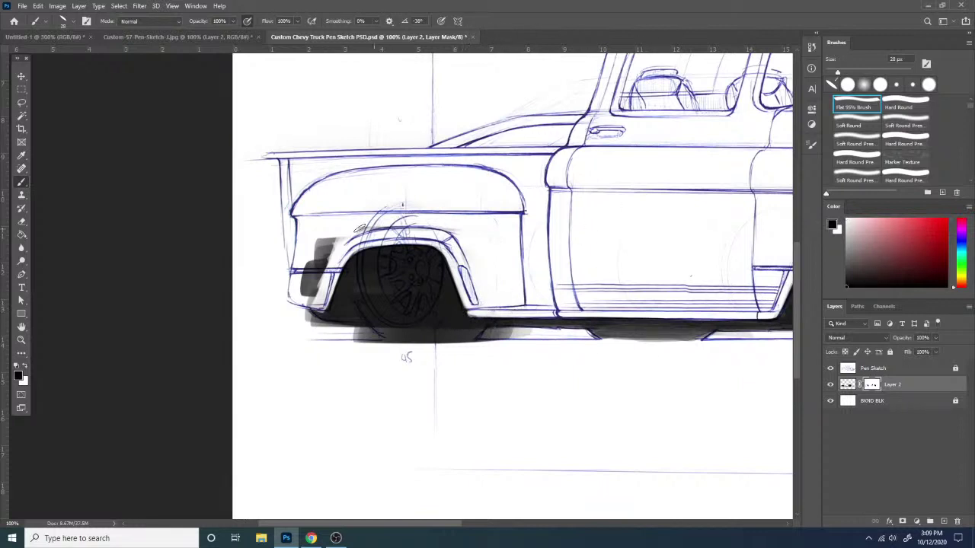
- Mask out the leftover dark patches on the rear fender behind the rear wheel arch
{"action": "mouse_move", "coordinate": [359, 228]}
{"action": "left_mouse_down"}
{"action": "mouse_move", "coordinate": [344, 232]}
{"action": "mouse_move", "coordinate": [307, 294]}
{"action": "left_mouse_up"}
{"action": "left_click_drag", "start_coordinate": [329, 238], "coordinate": [314, 296]}
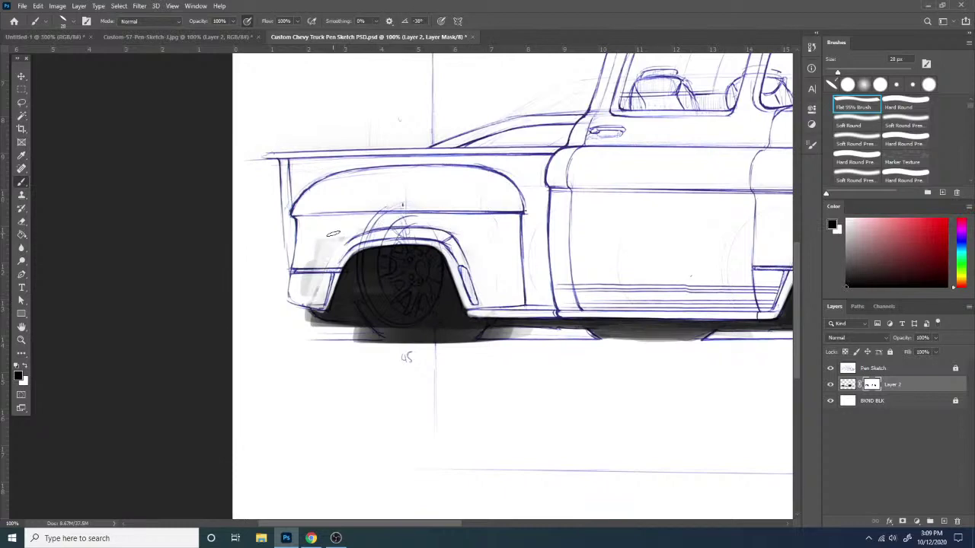
{"action": "right_click", "coordinate": [314, 291]}
{"action": "right_click", "coordinate": [307, 277]}
{"action": "mouse_move", "coordinate": [317, 235]}
{"action": "left_mouse_down"}
{"action": "mouse_move", "coordinate": [322, 248]}
{"action": "mouse_move", "coordinate": [324, 226]}
{"action": "left_mouse_up"}
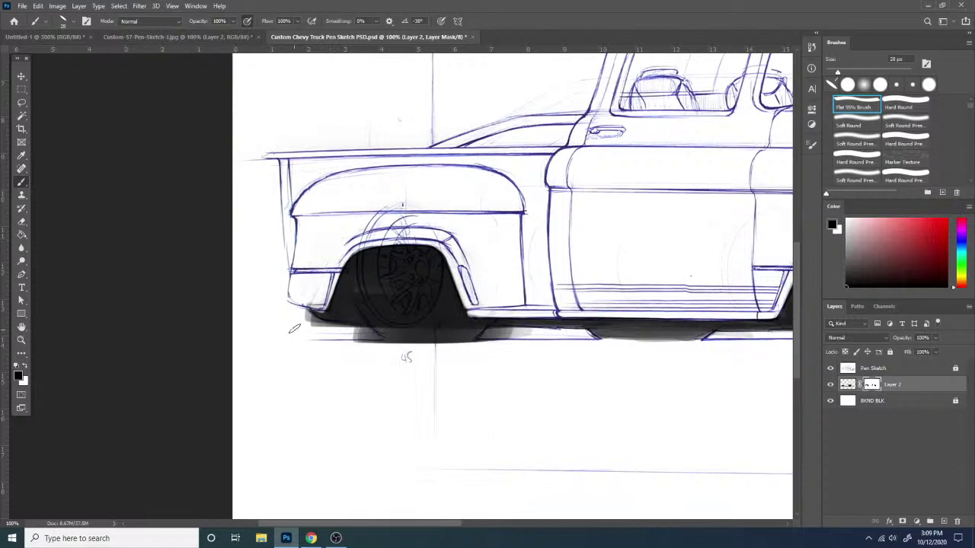
- Trim the shadow with the mask beneath the rear bumper and around the bottom of the rear tire
{"action": "mouse_move", "coordinate": [304, 313]}
{"action": "left_mouse_down"}
{"action": "mouse_move", "coordinate": [313, 327]}
{"action": "mouse_move", "coordinate": [404, 350]}
{"action": "mouse_move", "coordinate": [355, 348]}
{"action": "mouse_move", "coordinate": [384, 344]}
{"action": "left_mouse_up"}
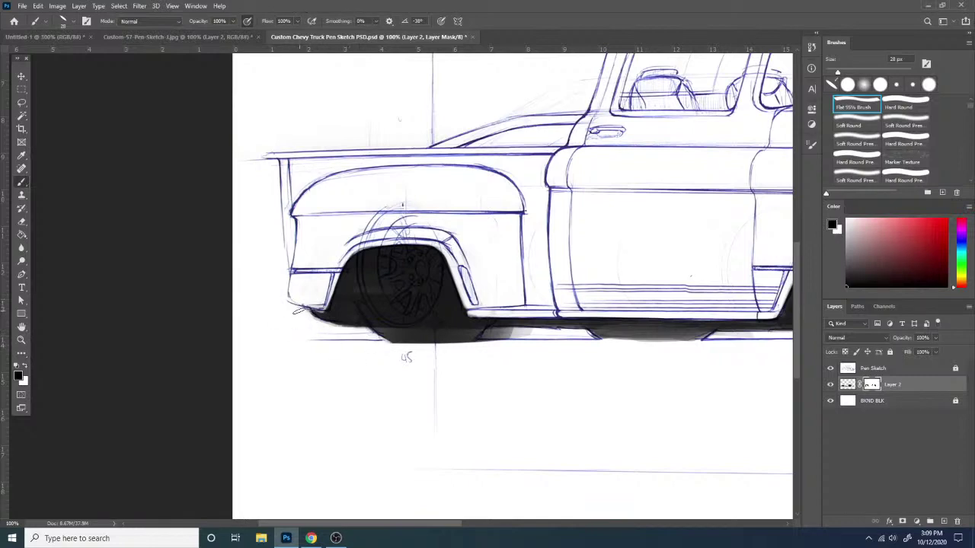
{"action": "left_click_drag", "start_coordinate": [297, 309], "coordinate": [340, 335]}
{"action": "mouse_move", "coordinate": [493, 333]}
{"action": "left_mouse_down"}
{"action": "mouse_move", "coordinate": [518, 332]}
{"action": "mouse_move", "coordinate": [485, 343]}
{"action": "left_mouse_up"}
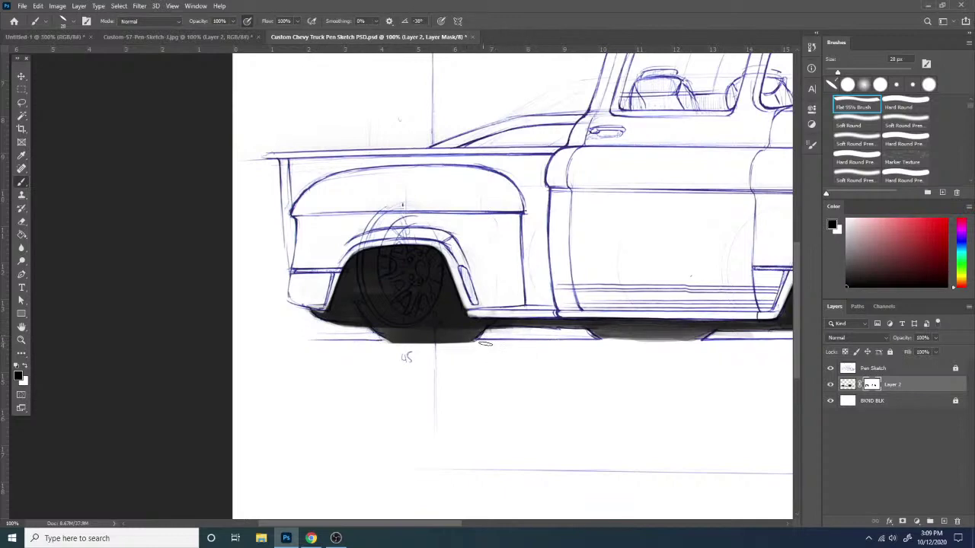
{"action": "left_click_drag", "start_coordinate": [371, 345], "coordinate": [587, 344]}
{"action": "left_click_drag", "start_coordinate": [376, 343], "coordinate": [517, 340]}
{"action": "scroll", "coordinate": [552, 363], "scroll_direction": "right", "scroll_amount": 3}
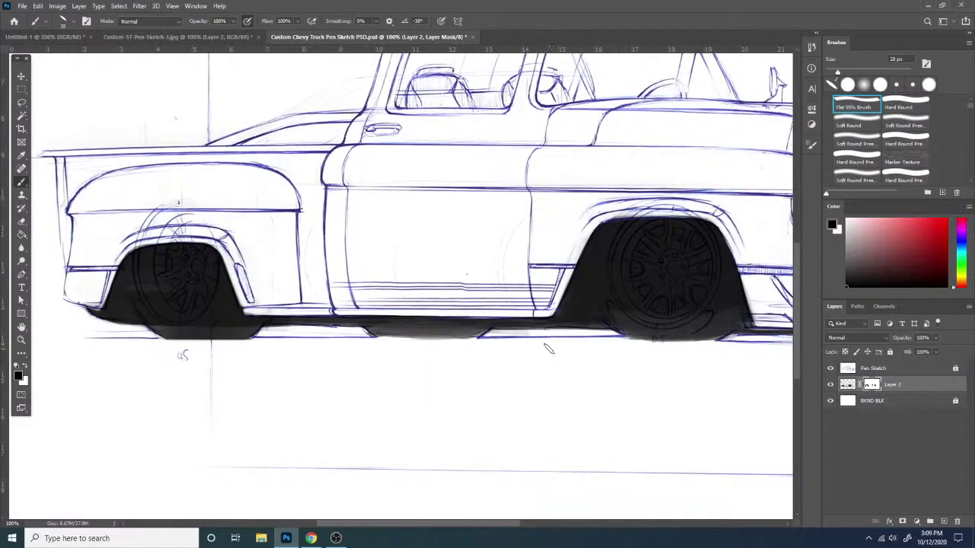
{"action": "key", "text": "ctrl+minus"}
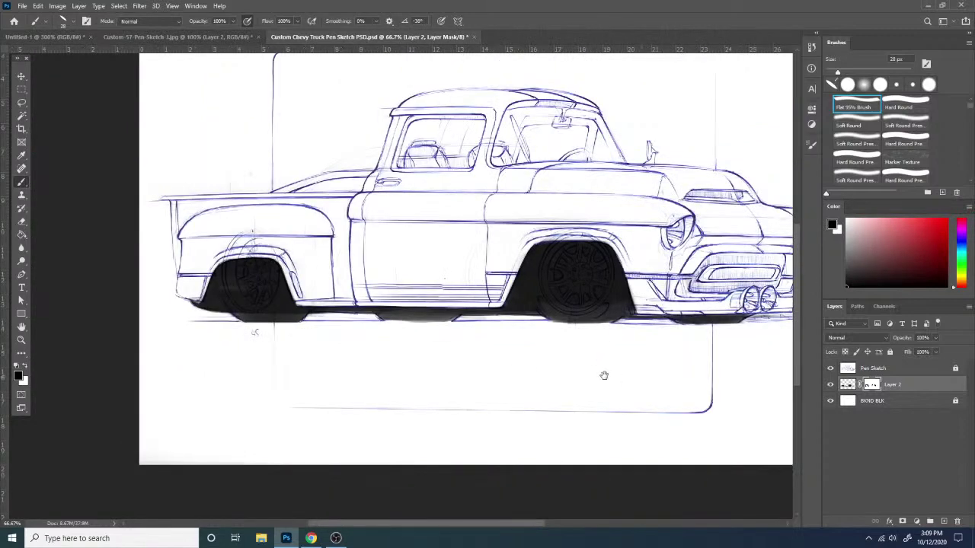
{"action": "scroll", "coordinate": [604, 375], "scroll_direction": "right", "scroll_amount": 2}
{"action": "right_click", "coordinate": [869, 386]}
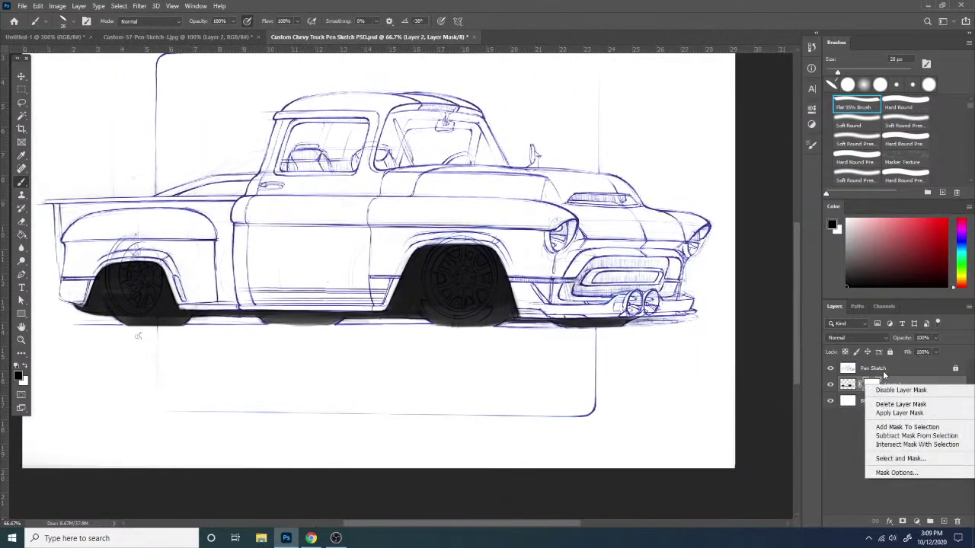
{"action": "left_click", "coordinate": [884, 370]}
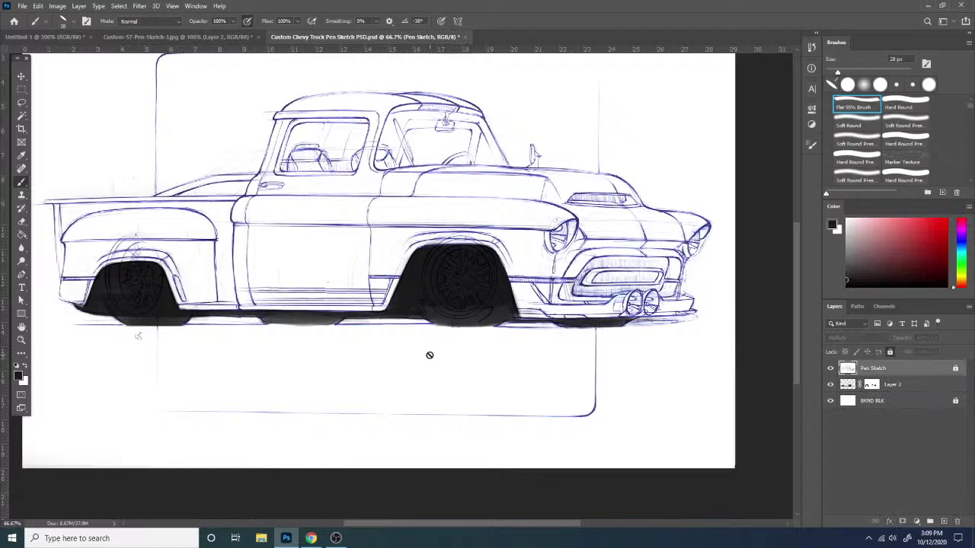
- Paint white on Layer 2's mask to restore the shadow along the inside top of the front wheel arch
{"action": "key", "text": "ctrl+plus"}
{"action": "key", "text": "ctrl+plus"}
{"action": "key", "text": "alt+bracketleft"}
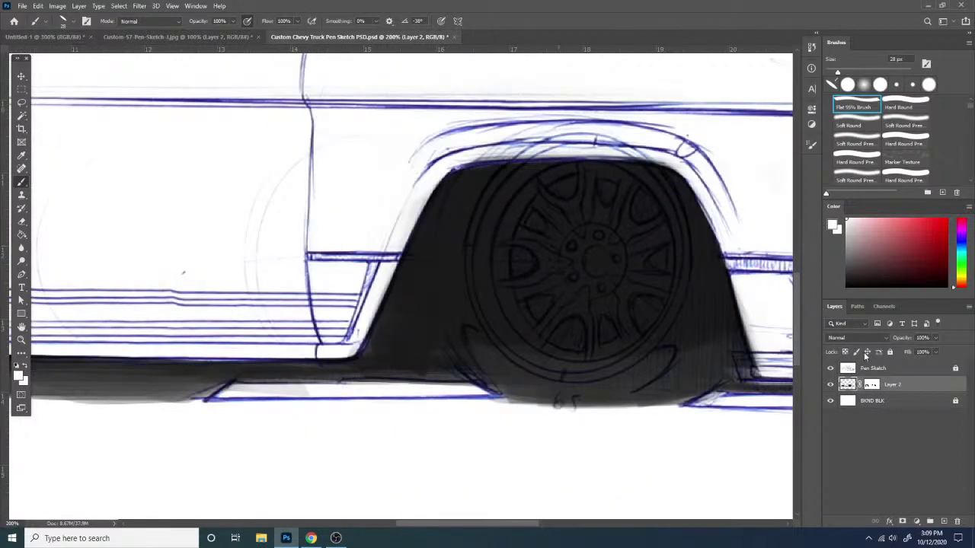
{"action": "left_click", "coordinate": [872, 382]}
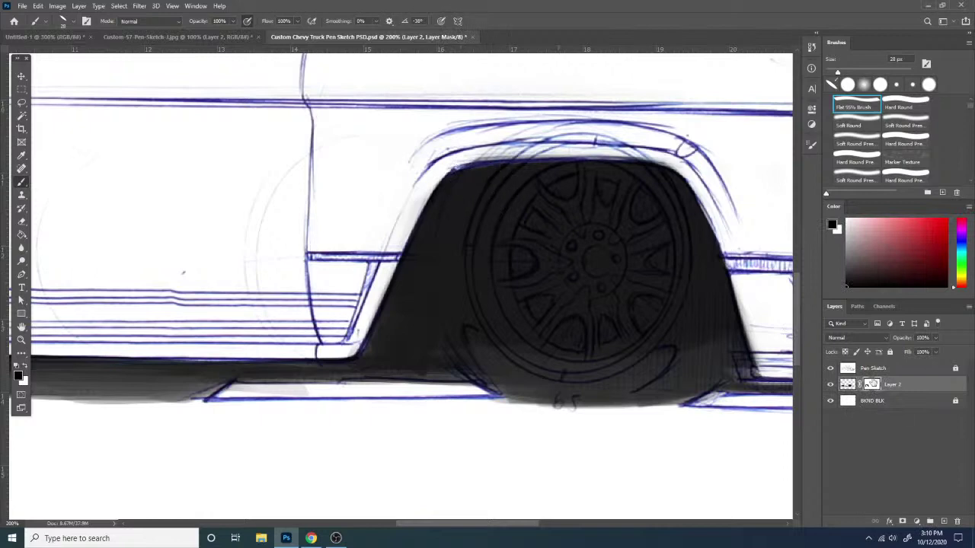
{"action": "key", "text": "x"}
{"action": "left_click_drag", "start_coordinate": [465, 182], "coordinate": [595, 181]}
{"action": "left_click_drag", "start_coordinate": [564, 358], "coordinate": [417, 342]}
- Apply the layer mask to Layer 2
{"action": "right_click", "coordinate": [871, 384]}
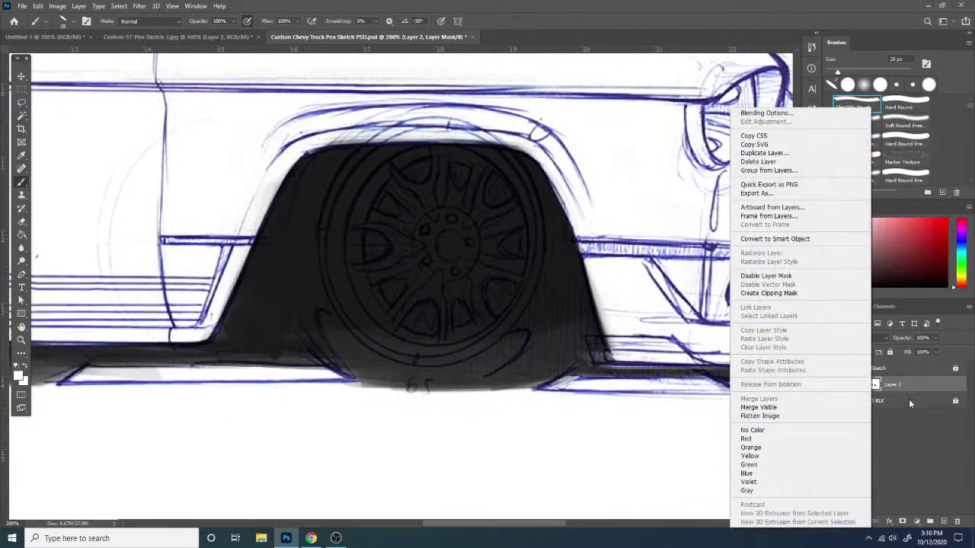
{"action": "left_click", "coordinate": [910, 404]}
{"action": "right_click", "coordinate": [873, 388]}
{"action": "left_click", "coordinate": [874, 383]}
{"action": "right_click", "coordinate": [874, 384]}
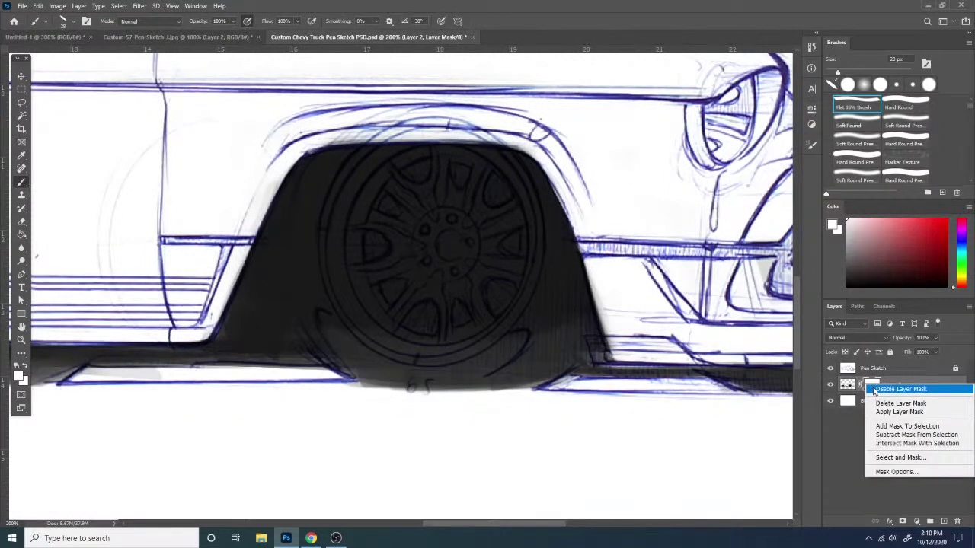
{"action": "left_click", "coordinate": [902, 412]}
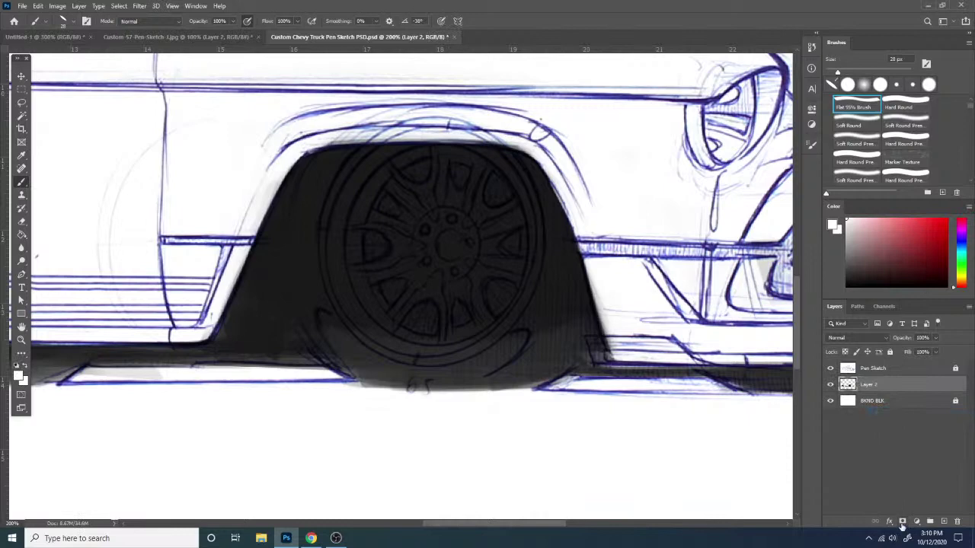
- Sample the dark shadow tone and fill the trim strip from the front wheel arch to the grille on Layer 2
{"action": "left_click_drag", "start_coordinate": [645, 306], "coordinate": [497, 303]}
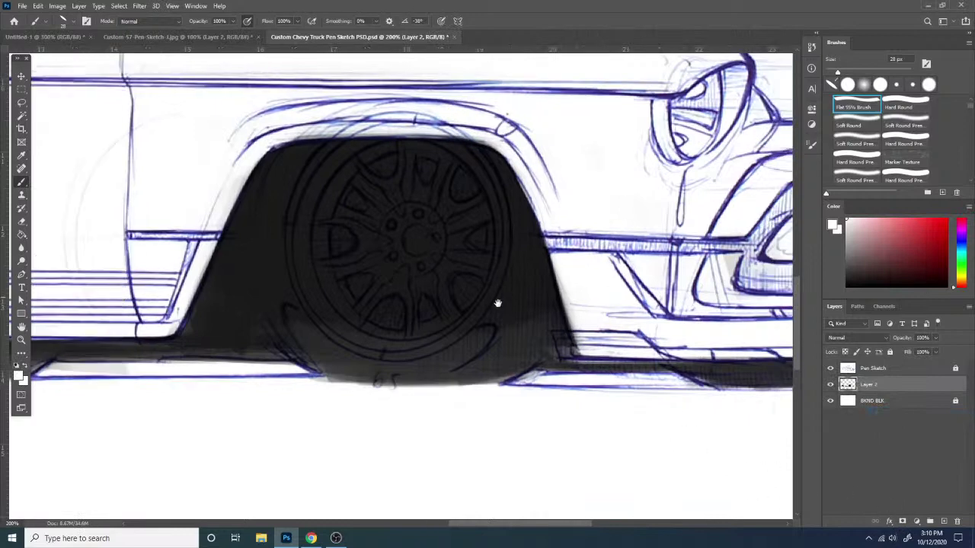
{"action": "left_click", "coordinate": [417, 283], "text": "alt"}
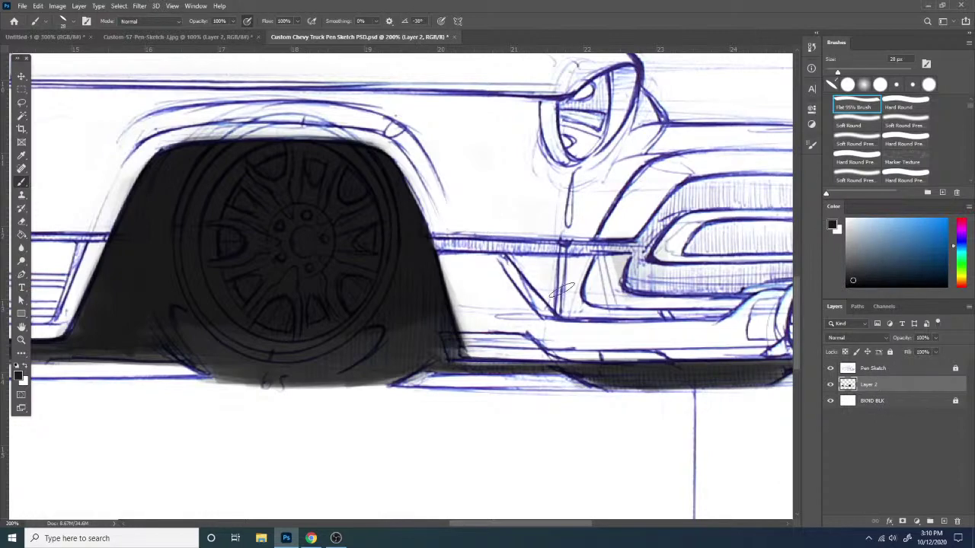
{"action": "left_click", "coordinate": [893, 370]}
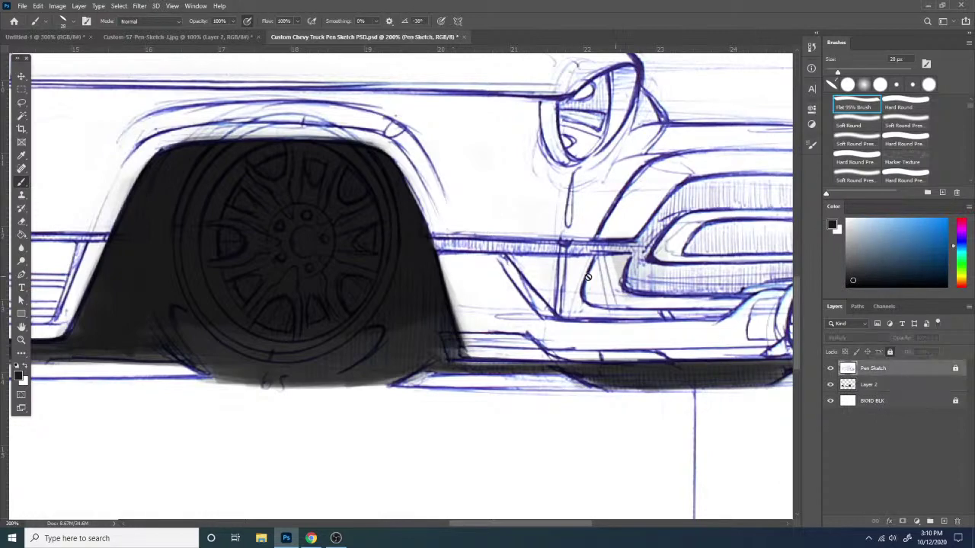
{"action": "left_click", "coordinate": [870, 384]}
{"action": "left_click", "coordinate": [426, 248], "text": "alt"}
{"action": "left_click", "coordinate": [436, 245], "text": "shift"}
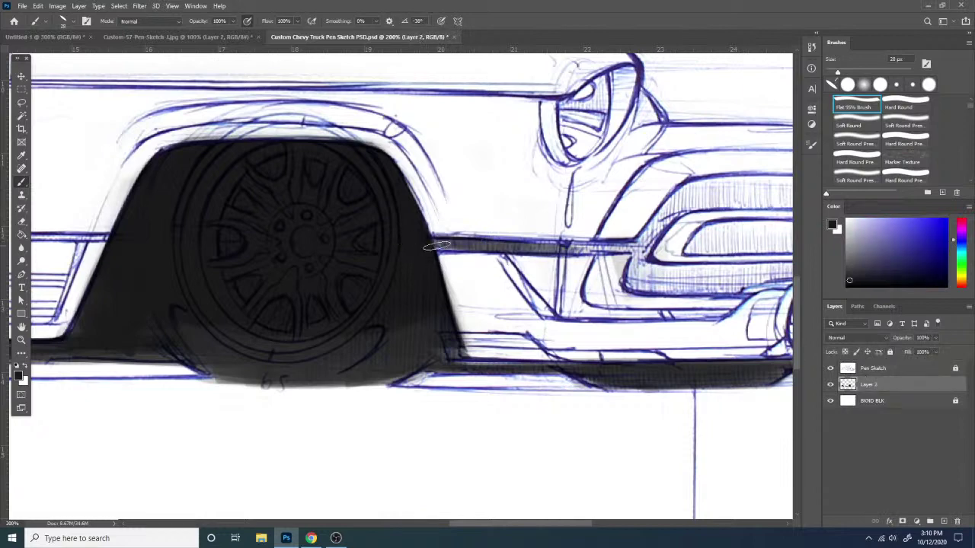
{"action": "left_click_drag", "start_coordinate": [413, 243], "coordinate": [674, 249]}
{"action": "left_click_drag", "start_coordinate": [415, 245], "coordinate": [662, 249]}
{"action": "left_click_drag", "start_coordinate": [457, 245], "coordinate": [672, 246]}
{"action": "left_click_drag", "start_coordinate": [501, 245], "coordinate": [638, 245]}
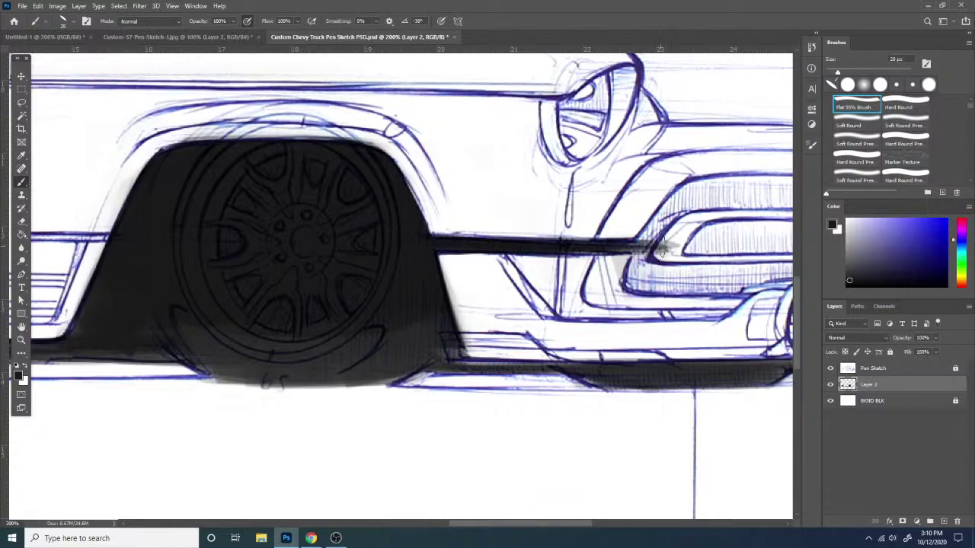
- Reduce the brush to 23 px and fill the short trim strip between the door and the front wheel arch, undoing the first stroke
{"action": "left_click_drag", "start_coordinate": [678, 298], "coordinate": [768, 311]}
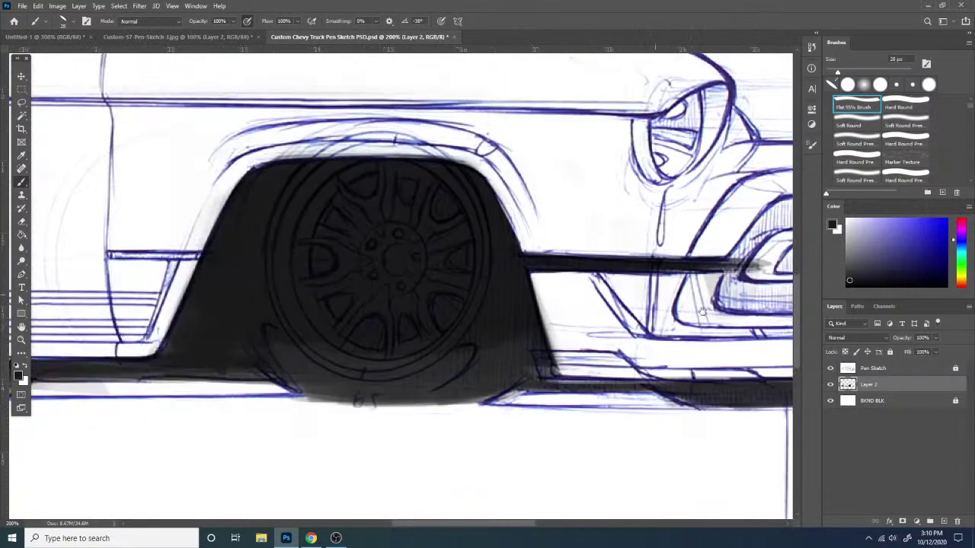
{"action": "left_click_drag", "start_coordinate": [175, 305], "coordinate": [720, 299]}
{"action": "left_click_drag", "start_coordinate": [721, 351], "coordinate": [507, 336]}
{"action": "right_click", "coordinate": [605, 267]}
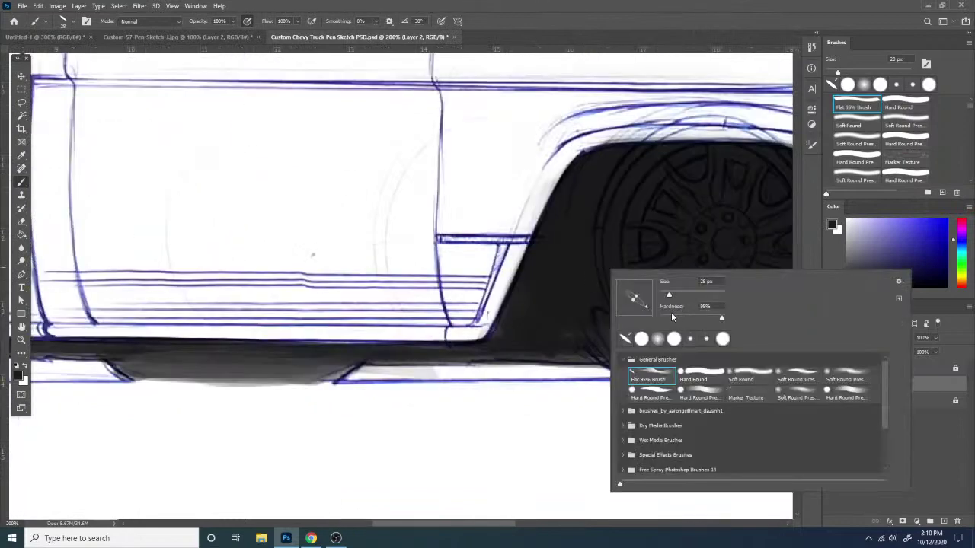
{"action": "left_click", "coordinate": [444, 240]}
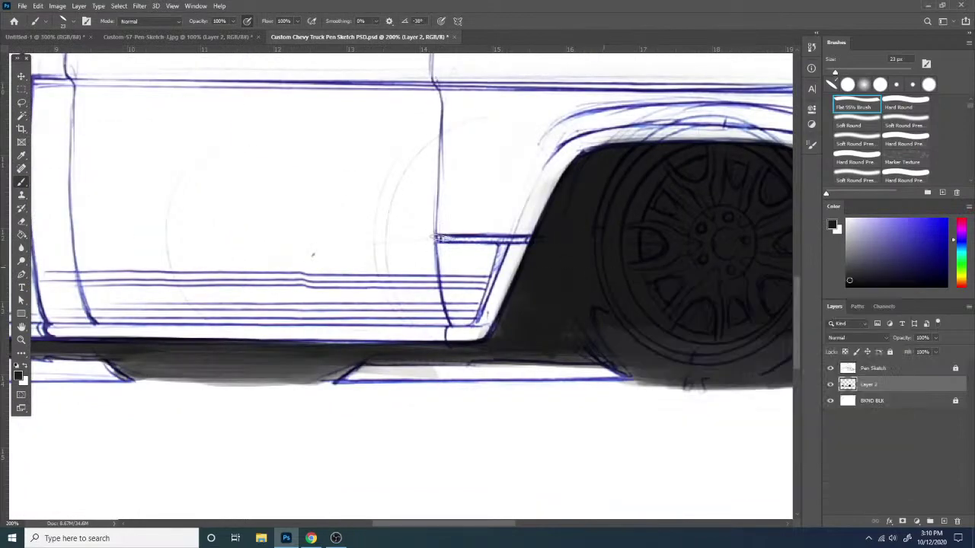
{"action": "left_click_drag", "start_coordinate": [440, 239], "coordinate": [583, 235]}
{"action": "key", "text": "ctrl+z"}
{"action": "left_click_drag", "start_coordinate": [439, 240], "coordinate": [550, 237]}
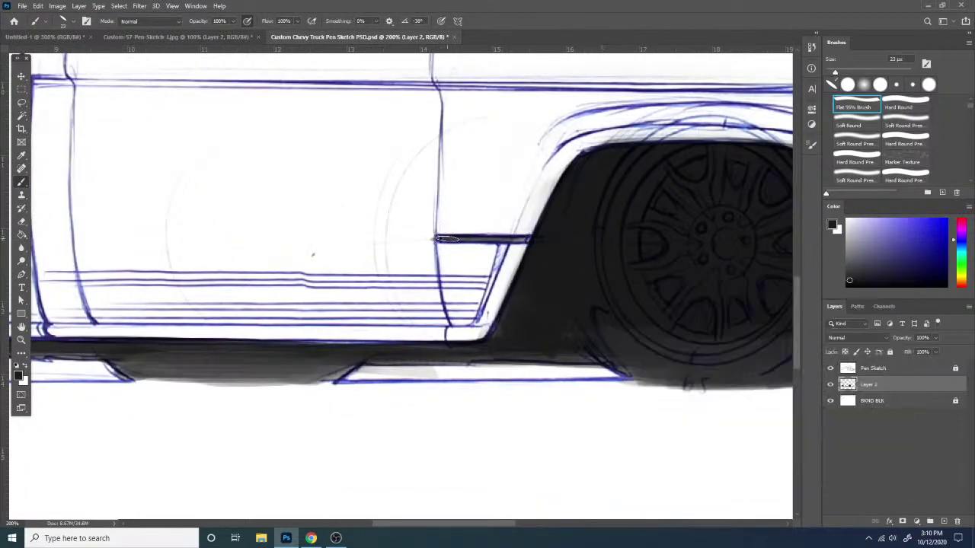
{"action": "left_click_drag", "start_coordinate": [447, 239], "coordinate": [599, 242]}
{"action": "left_click_drag", "start_coordinate": [155, 253], "coordinate": [601, 298]}
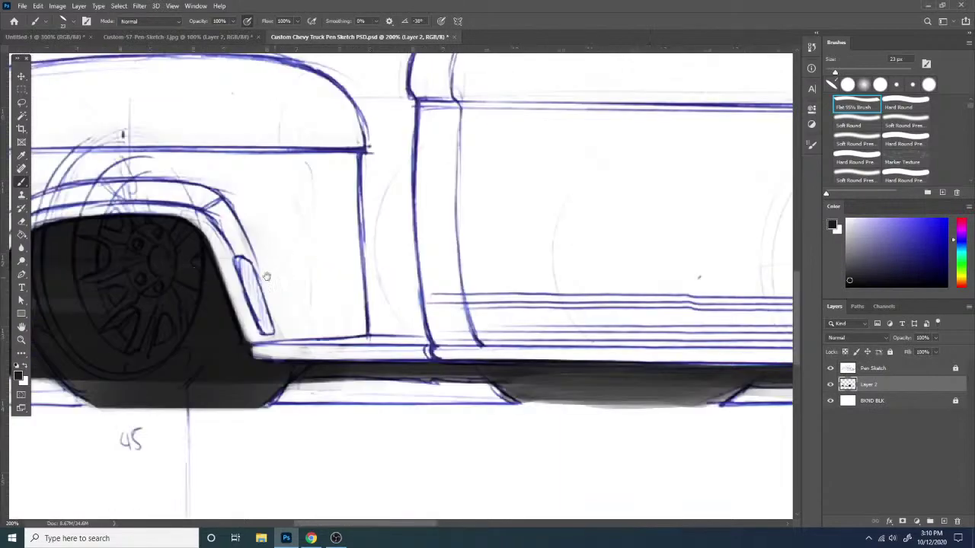
- Set the brush to 21 px, resample the dark shadow tone and fill the trim strip behind the rear wheel arch, undoing the first stroke
{"action": "mouse_move", "coordinate": [266, 276]}
{"action": "left_mouse_down"}
{"action": "mouse_move", "coordinate": [454, 278]}
{"action": "mouse_move", "coordinate": [453, 334]}
{"action": "left_mouse_up"}
{"action": "mouse_move", "coordinate": [428, 261]}
{"action": "left_mouse_down"}
{"action": "mouse_move", "coordinate": [454, 336]}
{"action": "mouse_move", "coordinate": [428, 274]}
{"action": "mouse_move", "coordinate": [719, 278]}
{"action": "left_mouse_up"}
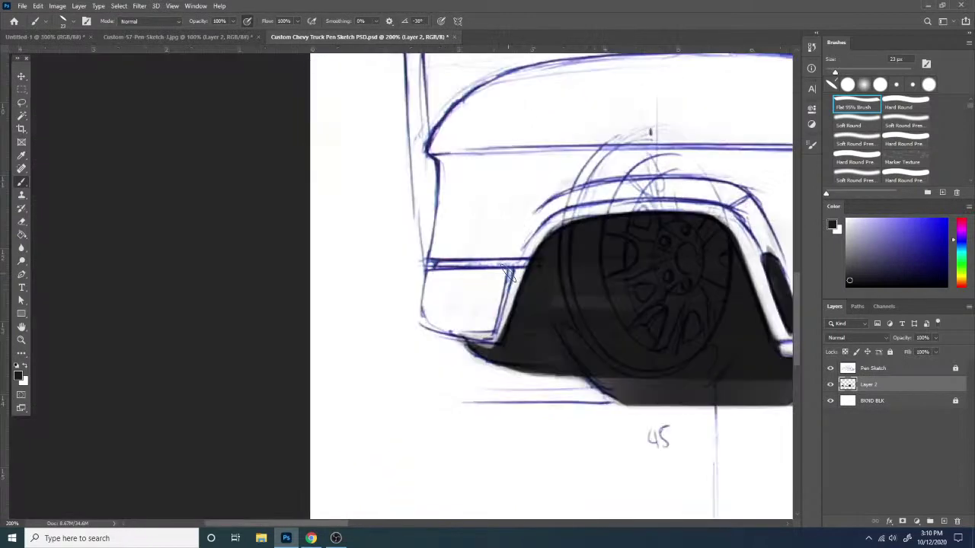
{"action": "right_click", "coordinate": [507, 274]}
{"action": "left_click", "coordinate": [572, 301]}
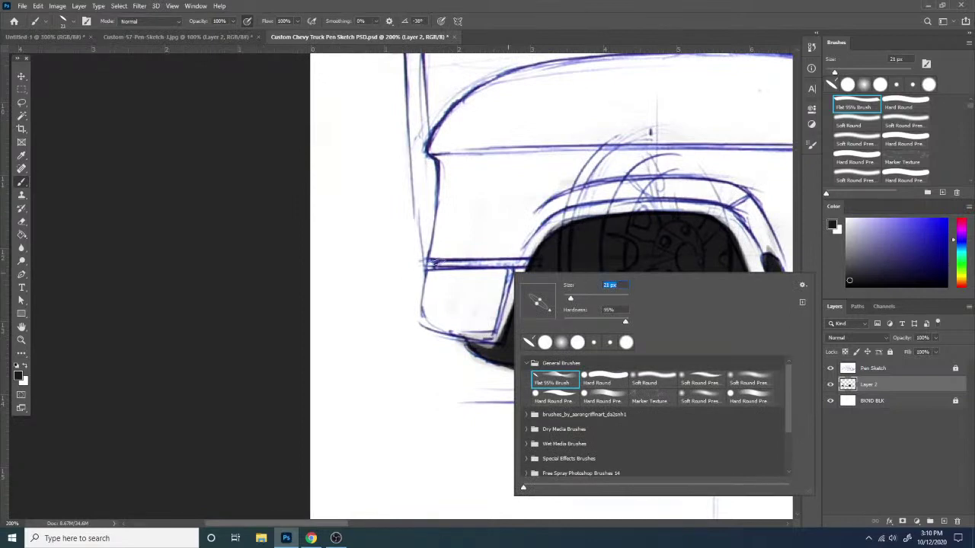
{"action": "left_click_drag", "start_coordinate": [420, 265], "coordinate": [581, 274]}
{"action": "key", "text": "ctrl+z"}
{"action": "left_click", "coordinate": [544, 267], "text": "alt"}
{"action": "left_click_drag", "start_coordinate": [419, 265], "coordinate": [536, 256]}
{"action": "left_click_drag", "start_coordinate": [450, 260], "coordinate": [536, 258]}
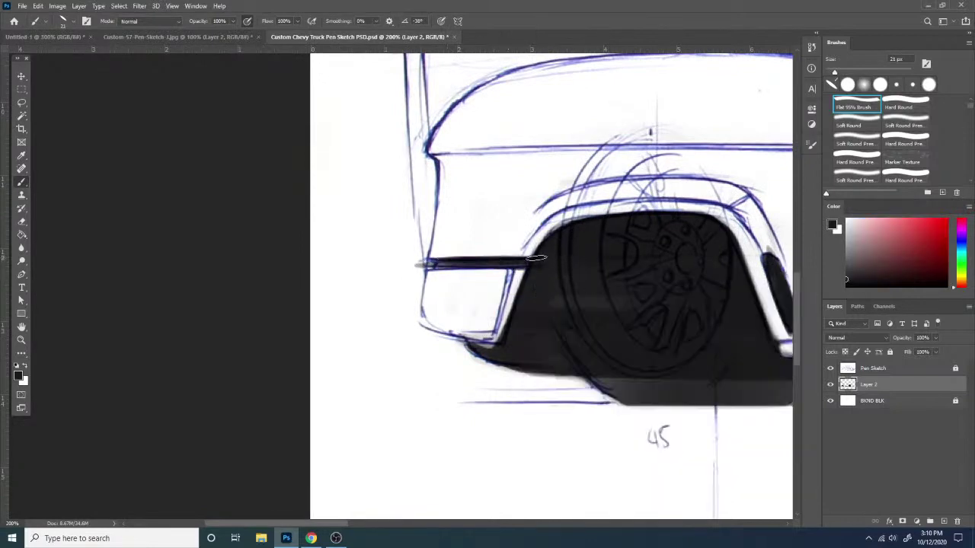
- Erase dark overspill around the slot ahead of the rear wheel arch and at the rear trim strip's outer end with a 12 px Hard Round eraser
{"action": "scroll", "coordinate": [542, 342], "scroll_direction": "right", "scroll_amount": 6}
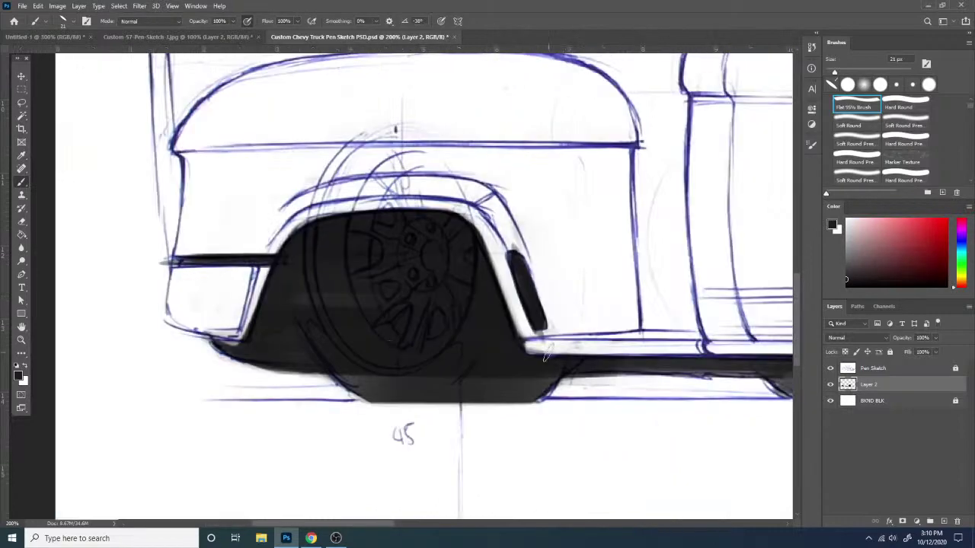
{"action": "key", "text": "e"}
{"action": "right_click", "coordinate": [646, 244]}
{"action": "left_click", "coordinate": [677, 264]}
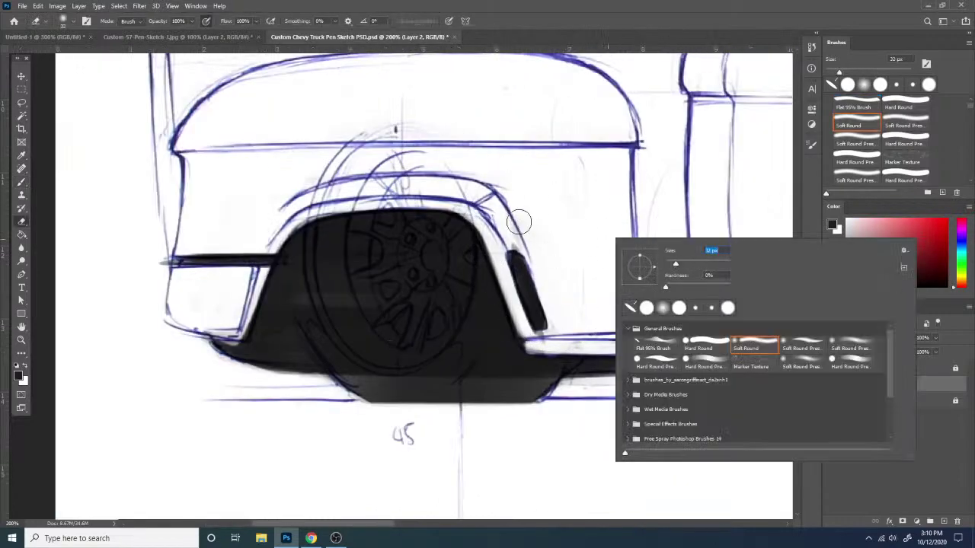
{"action": "mouse_move", "coordinate": [507, 240]}
{"action": "left_mouse_down"}
{"action": "mouse_move", "coordinate": [533, 237]}
{"action": "mouse_move", "coordinate": [507, 239]}
{"action": "mouse_move", "coordinate": [511, 247]}
{"action": "left_mouse_up"}
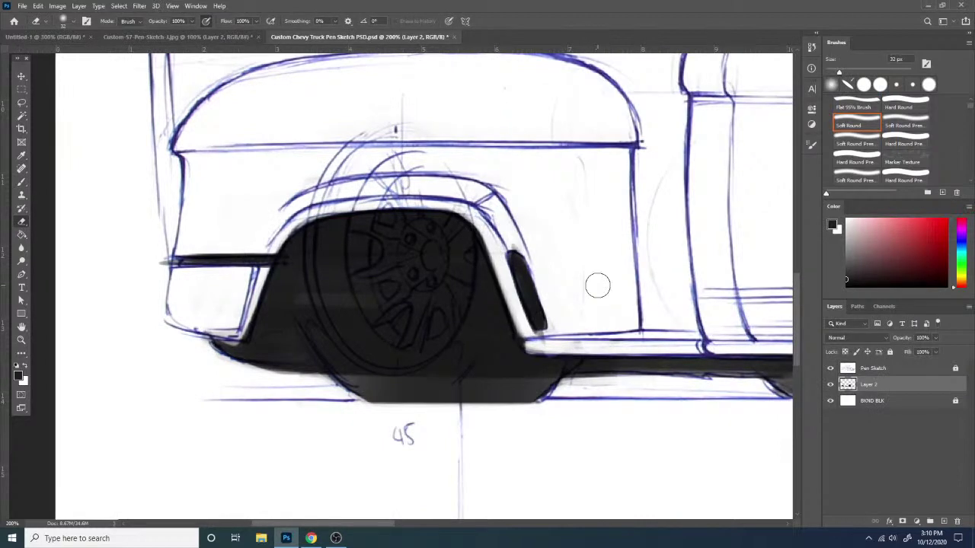
{"action": "right_click", "coordinate": [599, 281]}
{"action": "left_click", "coordinate": [689, 378]}
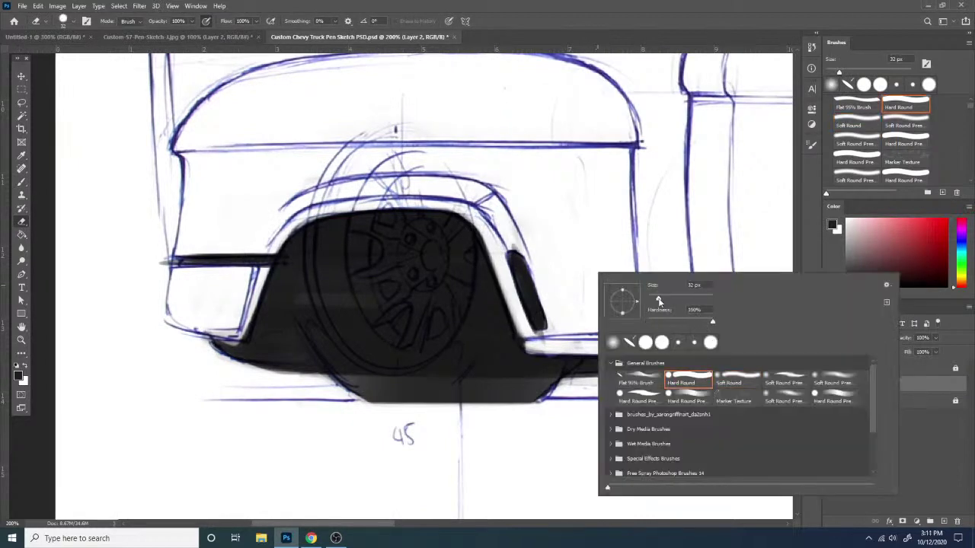
{"action": "left_click_drag", "start_coordinate": [660, 301], "coordinate": [651, 299]}
{"action": "key", "text": "Return"}
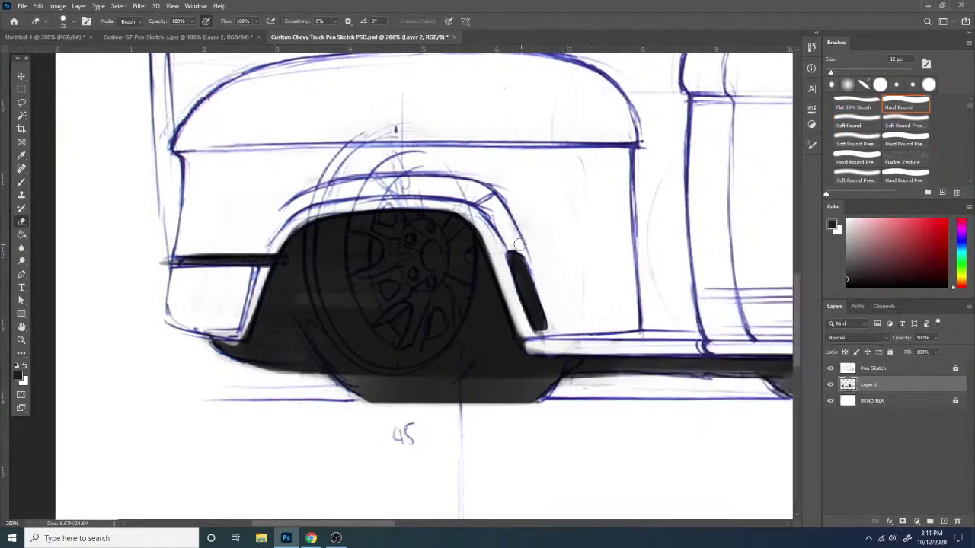
{"action": "mouse_move", "coordinate": [526, 334]}
{"action": "left_mouse_down"}
{"action": "mouse_move", "coordinate": [557, 341]}
{"action": "mouse_move", "coordinate": [517, 311]}
{"action": "mouse_move", "coordinate": [548, 345]}
{"action": "mouse_move", "coordinate": [566, 346]}
{"action": "left_mouse_up"}
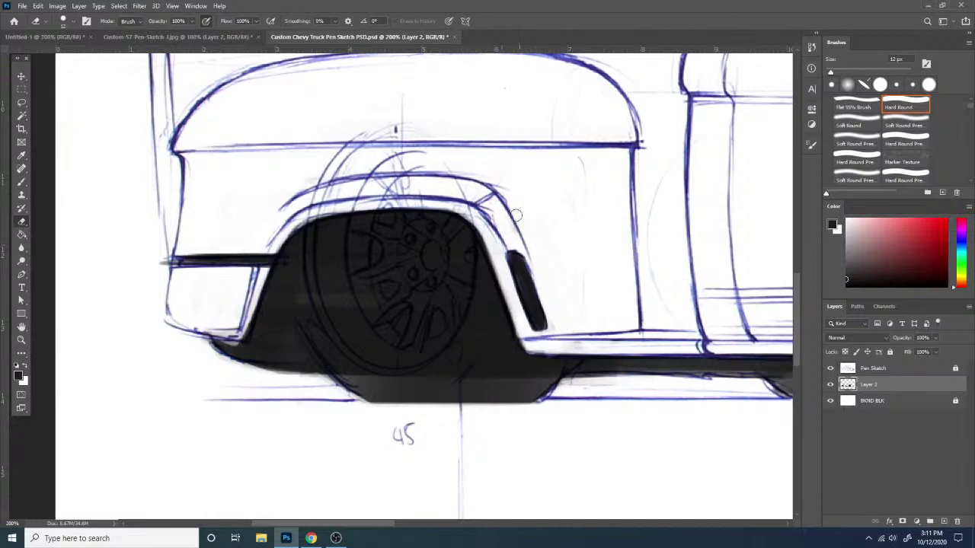
{"action": "left_click_drag", "start_coordinate": [166, 252], "coordinate": [163, 273]}
- Erase the front trim strip's overrun where it extends into the grille opening
{"action": "left_click_drag", "start_coordinate": [582, 362], "coordinate": [139, 344]}
{"action": "left_click_drag", "start_coordinate": [666, 375], "coordinate": [121, 366]}
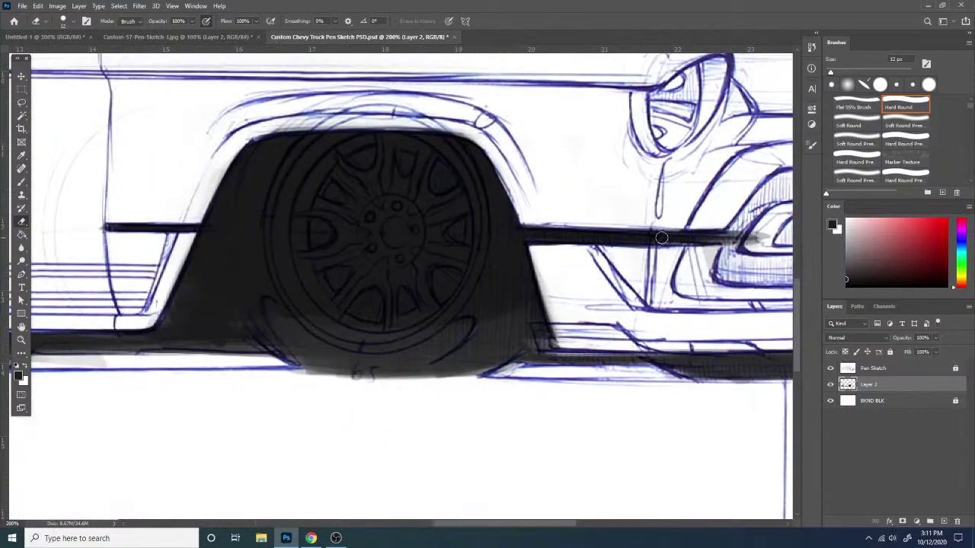
{"action": "left_click_drag", "start_coordinate": [607, 333], "coordinate": [461, 364]}
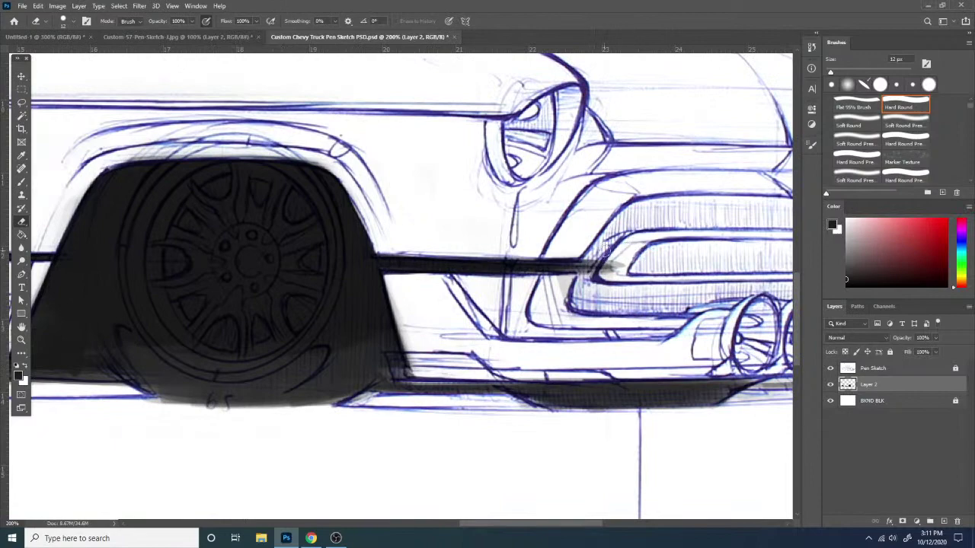
{"action": "mouse_move", "coordinate": [588, 282]}
{"action": "left_mouse_down"}
{"action": "mouse_move", "coordinate": [588, 268]}
{"action": "mouse_move", "coordinate": [617, 270]}
{"action": "left_mouse_up"}
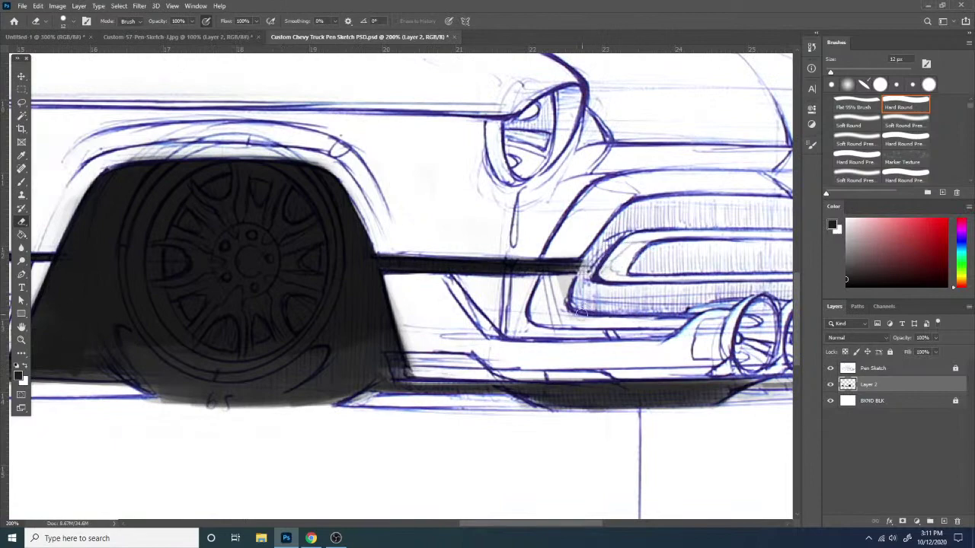
- Brush the dark tone along the grille opening's edge nearest the front wheel and around its upper corner with the 21 px brush
{"action": "key", "text": "ctrl+minus"}
{"action": "key", "text": "ctrl+minus"}
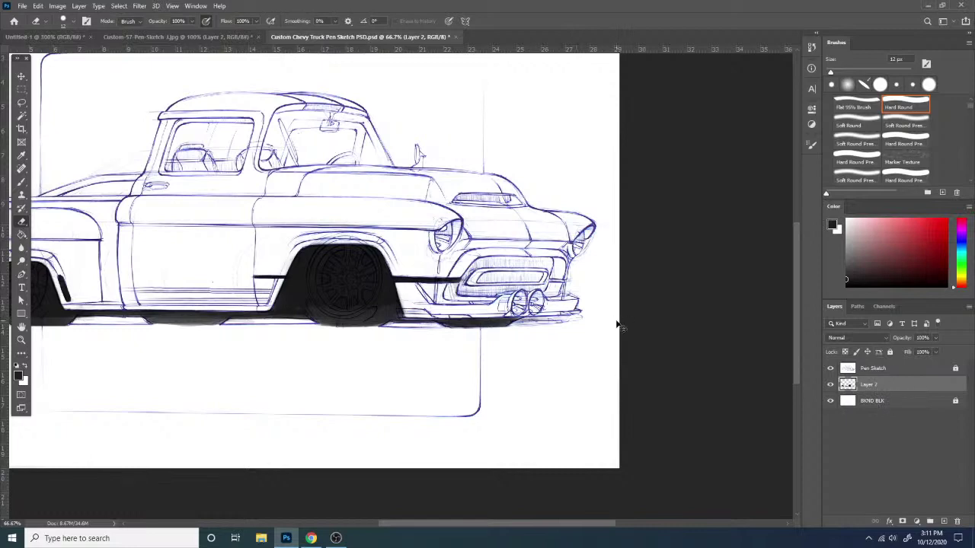
{"action": "key", "text": "ctrl+minus"}
{"action": "key", "text": "ctrl+plus"}
{"action": "key", "text": "ctrl+plus"}
{"action": "left_click_drag", "start_coordinate": [646, 401], "coordinate": [437, 302]}
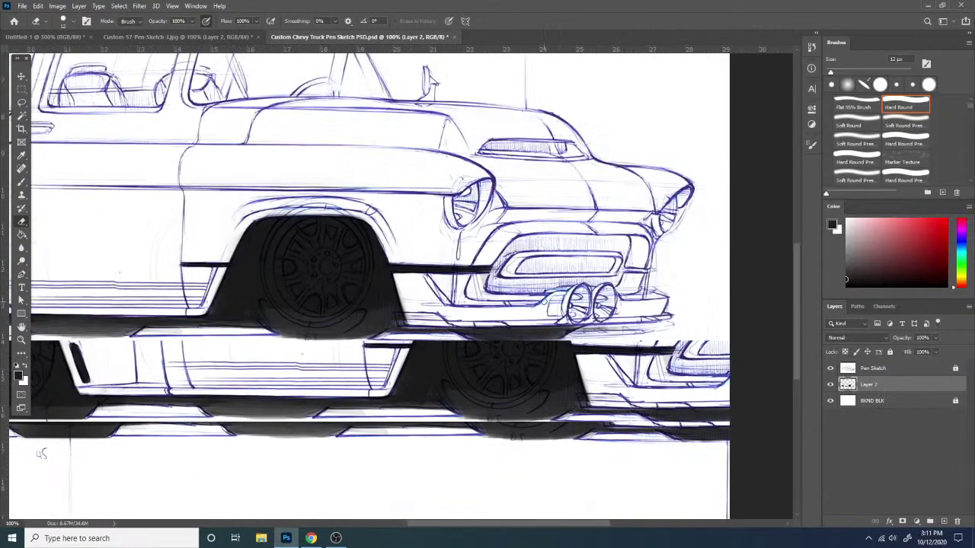
{"action": "key", "text": "ctrl+plus"}
{"action": "mouse_move", "coordinate": [606, 326]}
{"action": "left_mouse_down"}
{"action": "mouse_move", "coordinate": [514, 339]}
{"action": "mouse_move", "coordinate": [527, 324]}
{"action": "mouse_move", "coordinate": [512, 338]}
{"action": "left_mouse_up"}
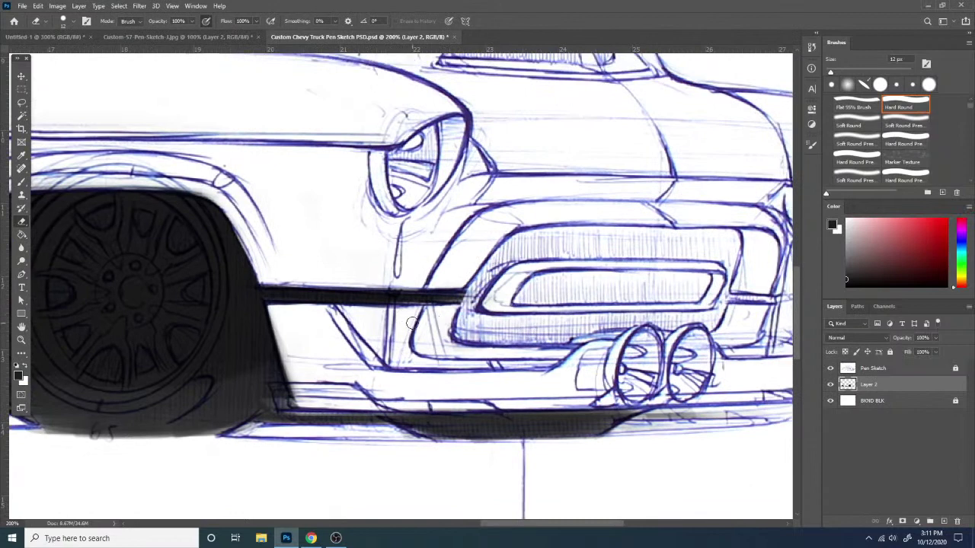
{"action": "key", "text": "b"}
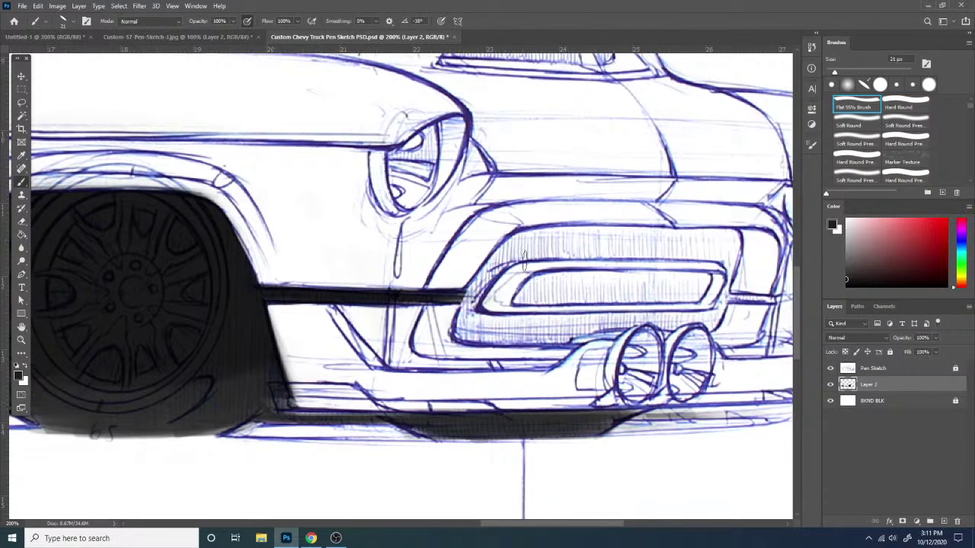
{"action": "left_click_drag", "start_coordinate": [466, 326], "coordinate": [541, 232]}
{"action": "left_click_drag", "start_coordinate": [483, 288], "coordinate": [566, 236]}
- Fill the grille opening with the dark tone using a 75 px brush, and touch up its junction with the trim strip at 32 px
{"action": "right_click", "coordinate": [539, 260]}
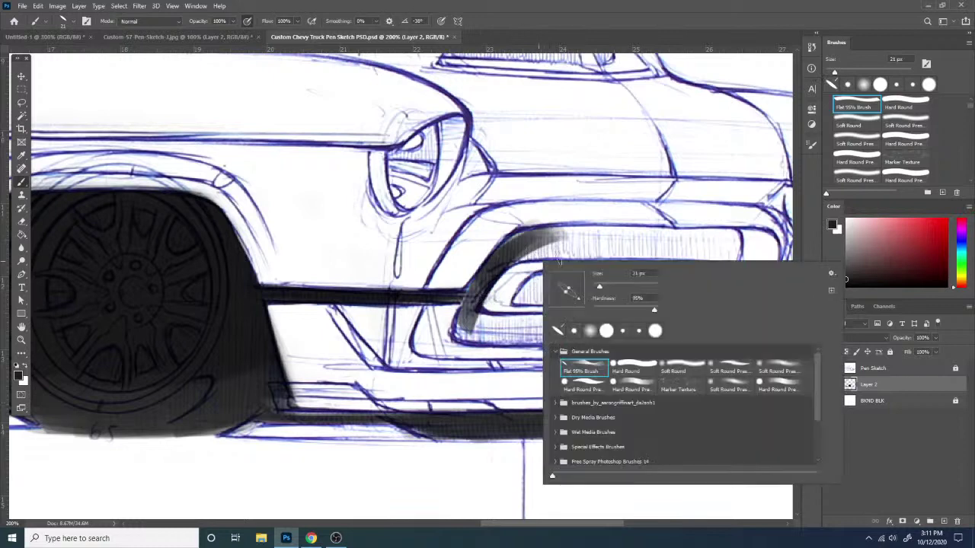
{"action": "left_click_drag", "start_coordinate": [601, 288], "coordinate": [618, 289]}
{"action": "mouse_move", "coordinate": [487, 307]}
{"action": "left_mouse_down"}
{"action": "mouse_move", "coordinate": [506, 270]}
{"action": "mouse_move", "coordinate": [754, 266]}
{"action": "left_mouse_up"}
{"action": "left_click_drag", "start_coordinate": [487, 309], "coordinate": [647, 290]}
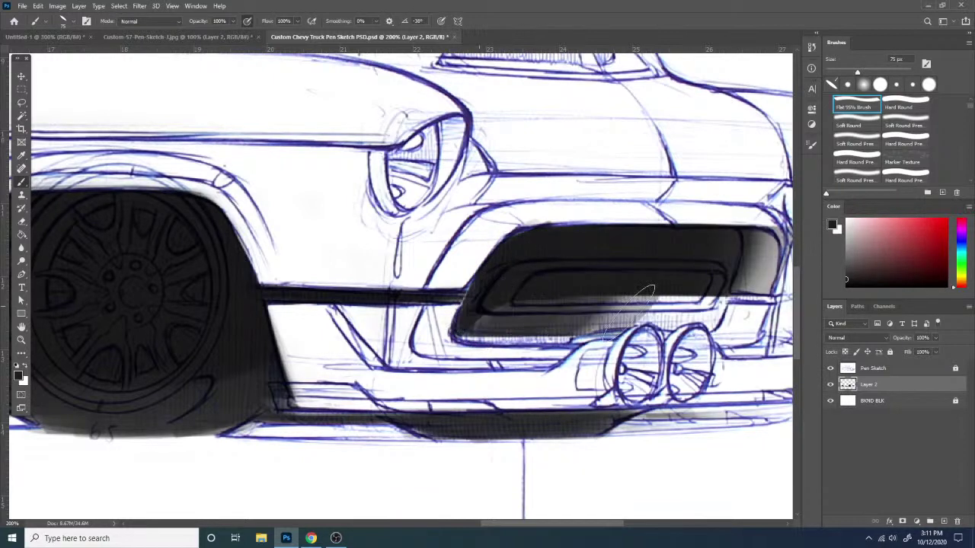
{"action": "mouse_move", "coordinate": [480, 309]}
{"action": "left_mouse_down"}
{"action": "mouse_move", "coordinate": [604, 303]}
{"action": "mouse_move", "coordinate": [466, 312]}
{"action": "mouse_move", "coordinate": [667, 314]}
{"action": "mouse_move", "coordinate": [469, 300]}
{"action": "mouse_move", "coordinate": [511, 269]}
{"action": "mouse_move", "coordinate": [485, 286]}
{"action": "mouse_move", "coordinate": [507, 271]}
{"action": "mouse_move", "coordinate": [745, 268]}
{"action": "mouse_move", "coordinate": [654, 278]}
{"action": "left_mouse_up"}
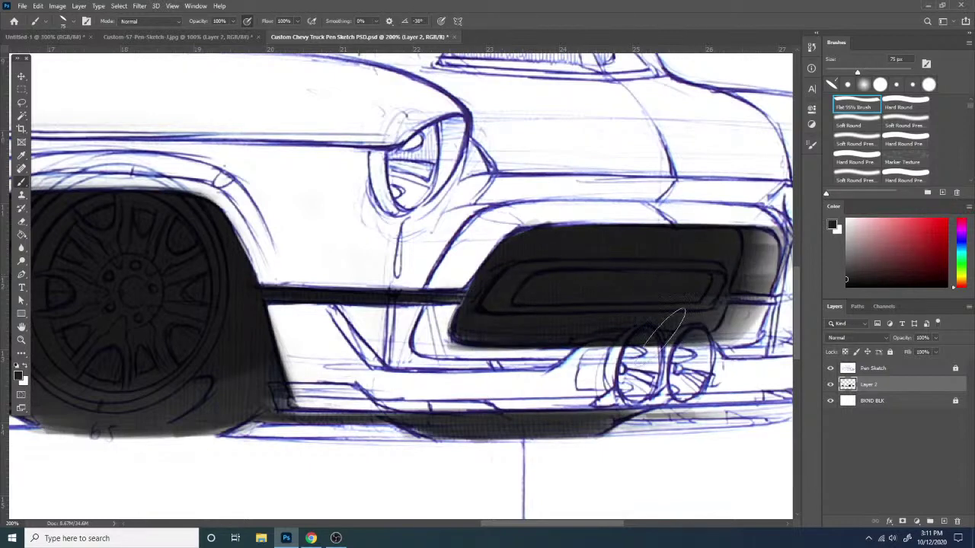
{"action": "right_click", "coordinate": [656, 297]}
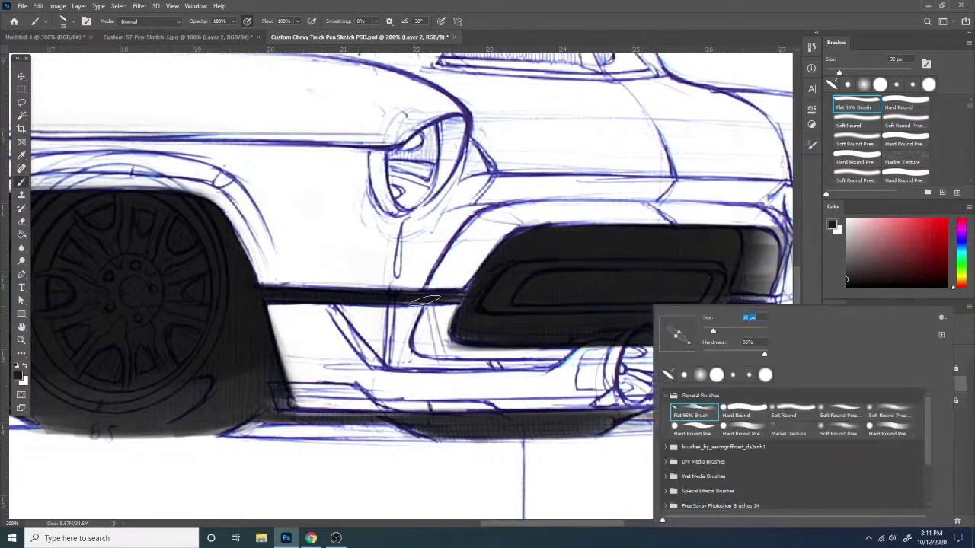
{"action": "left_click_drag", "start_coordinate": [424, 298], "coordinate": [488, 292]}
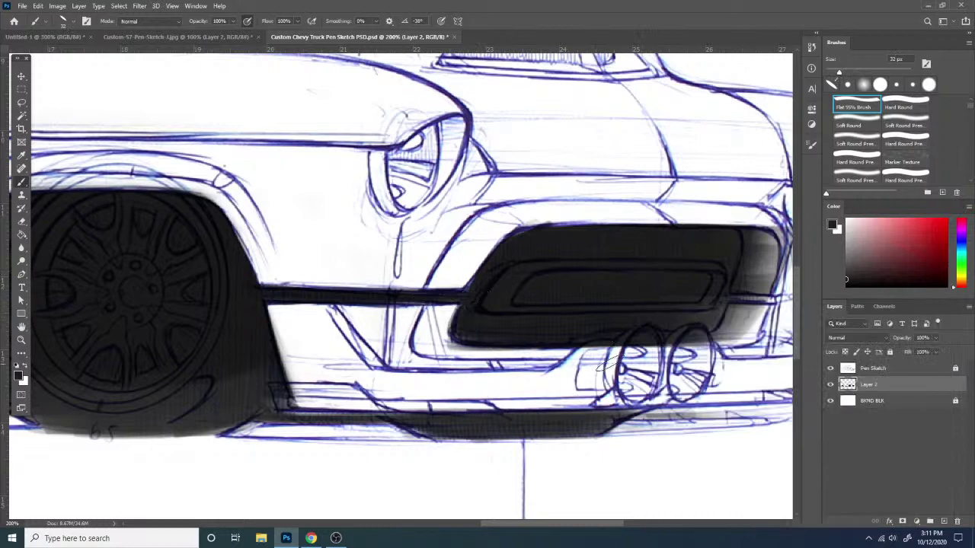
- Add a layer mask to Layer 2 and paint black on it to remove the dark tone overlapping the round bumper lamps
{"action": "left_click_drag", "start_coordinate": [565, 371], "coordinate": [492, 366]}
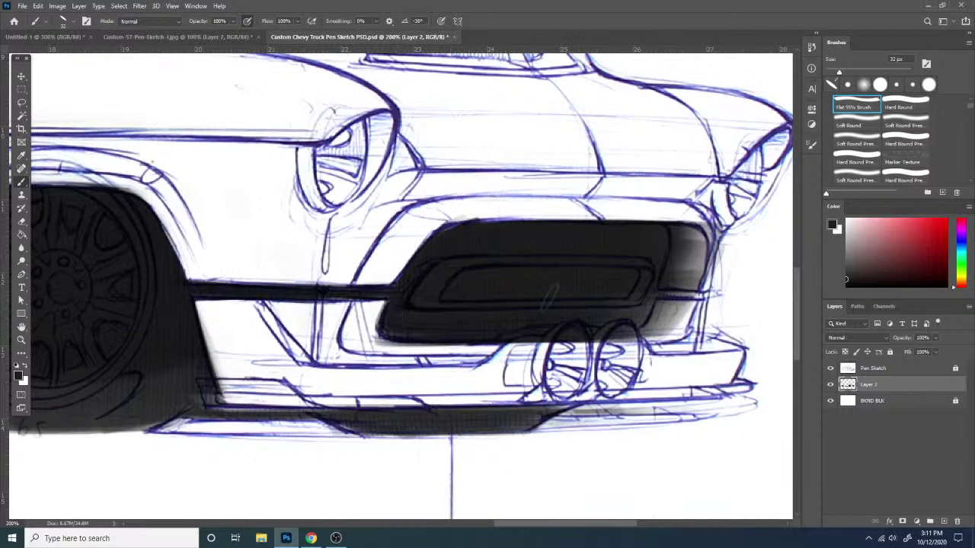
{"action": "left_click", "coordinate": [903, 521]}
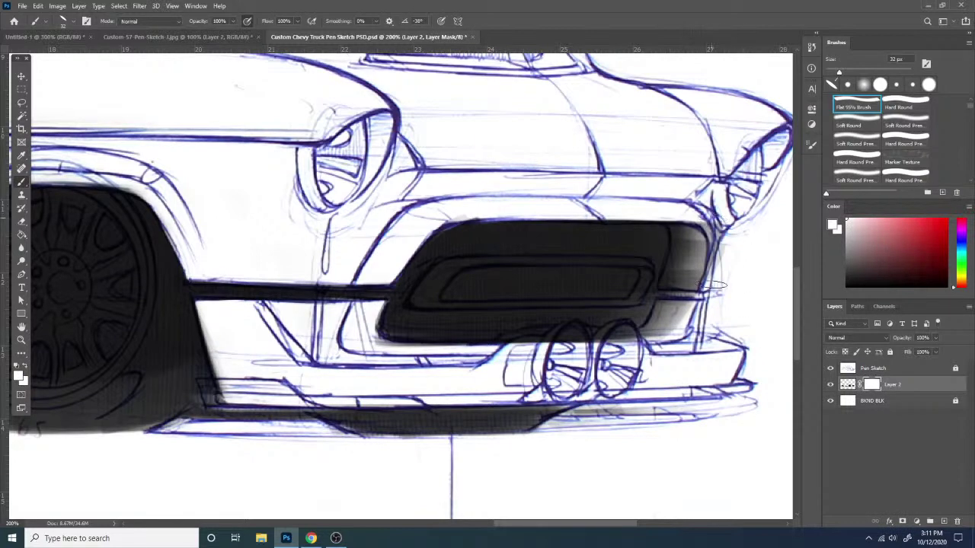
{"action": "key", "text": "x"}
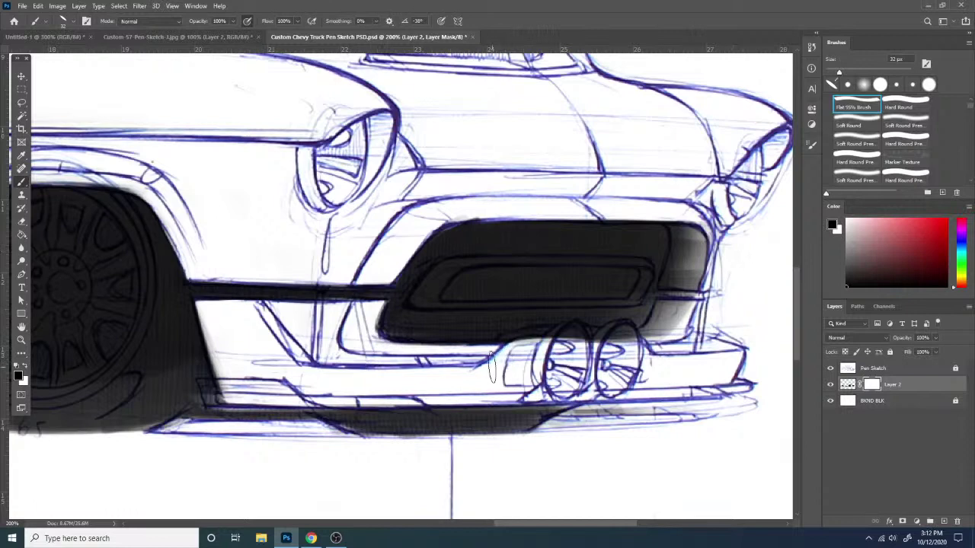
{"action": "mouse_move", "coordinate": [499, 360]}
{"action": "left_mouse_down"}
{"action": "mouse_move", "coordinate": [637, 353]}
{"action": "mouse_move", "coordinate": [616, 345]}
{"action": "left_mouse_up"}
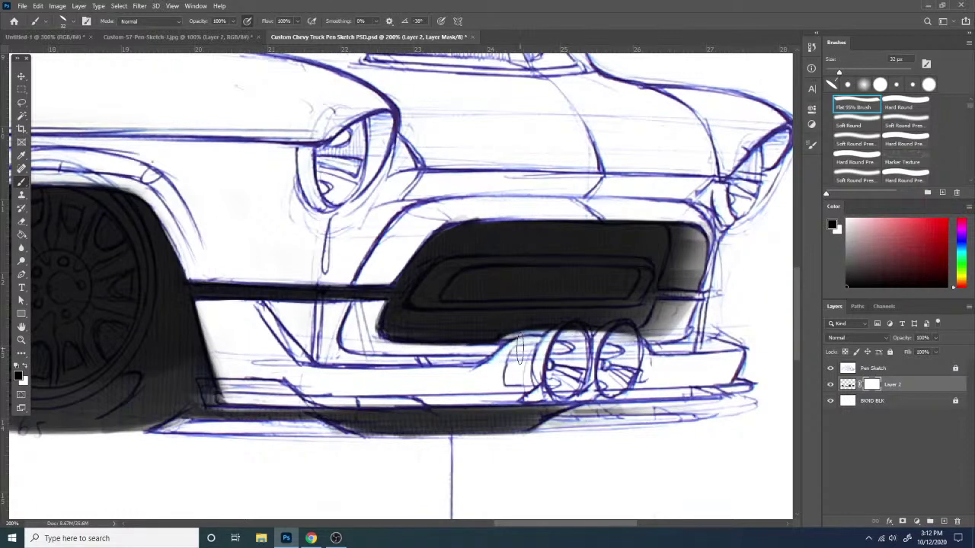
{"action": "mouse_move", "coordinate": [542, 351]}
{"action": "left_mouse_down"}
{"action": "mouse_move", "coordinate": [566, 329]}
{"action": "mouse_move", "coordinate": [611, 348]}
{"action": "mouse_move", "coordinate": [602, 359]}
{"action": "mouse_move", "coordinate": [613, 339]}
{"action": "left_mouse_up"}
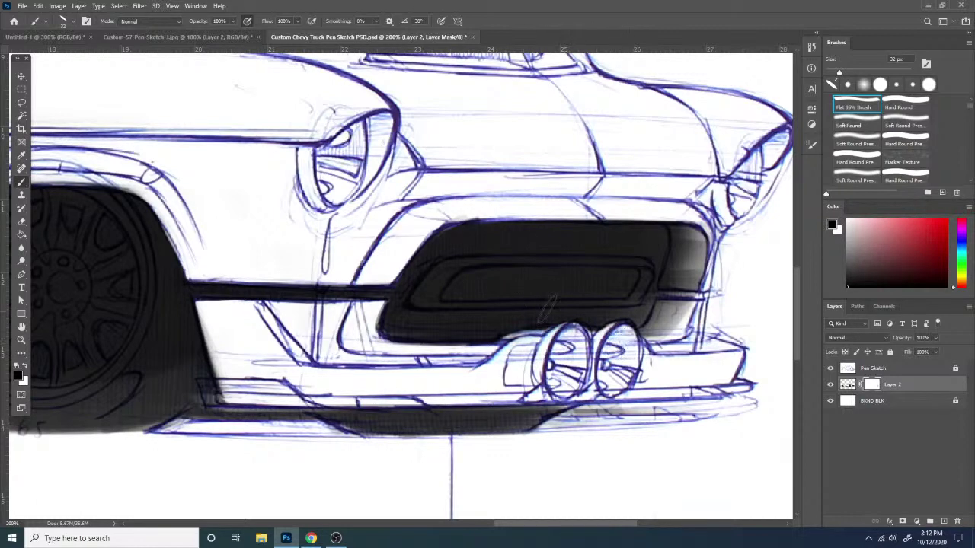
- Reduce the brush to 18 px and mask out the dark overspill along the upper edge of the grille opening
{"action": "right_click", "coordinate": [534, 270]}
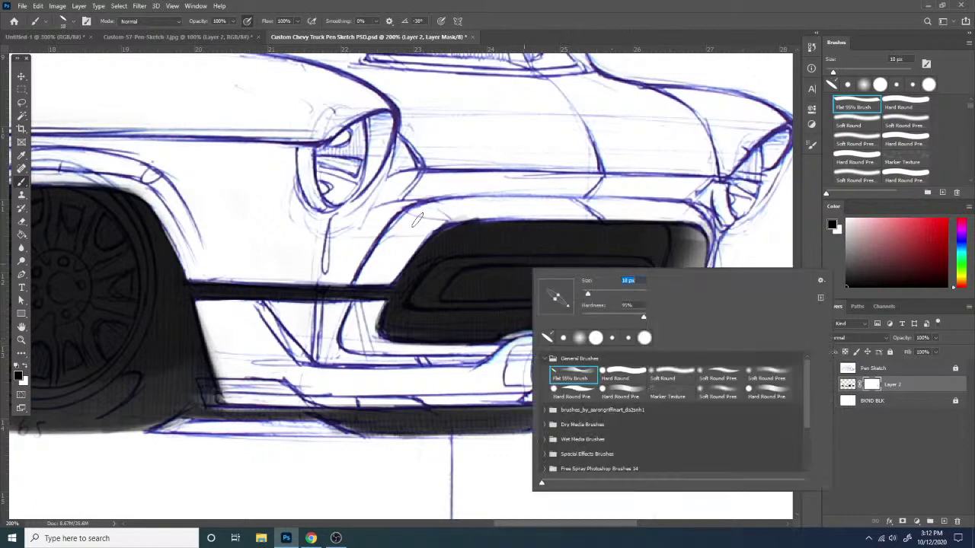
{"action": "left_click_drag", "start_coordinate": [410, 232], "coordinate": [540, 210]}
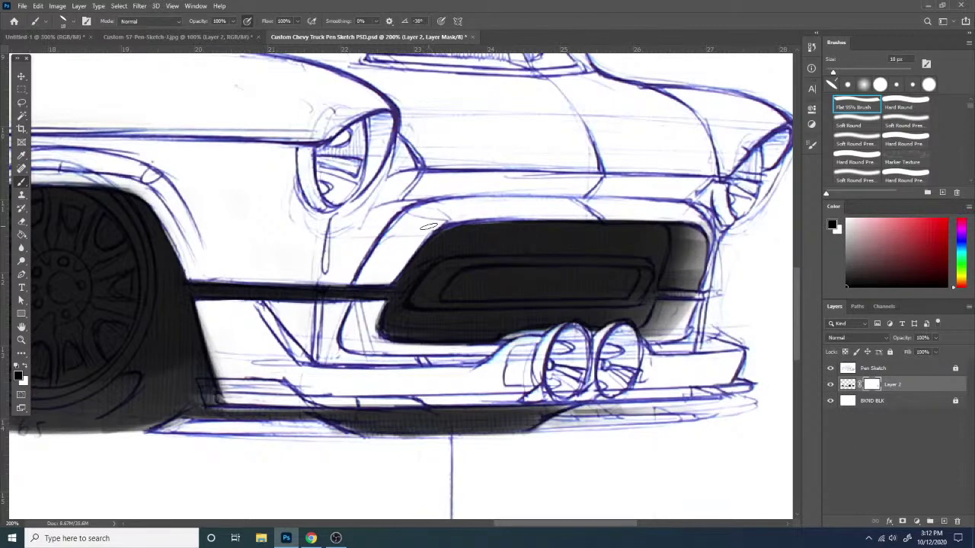
{"action": "left_click_drag", "start_coordinate": [467, 223], "coordinate": [694, 225]}
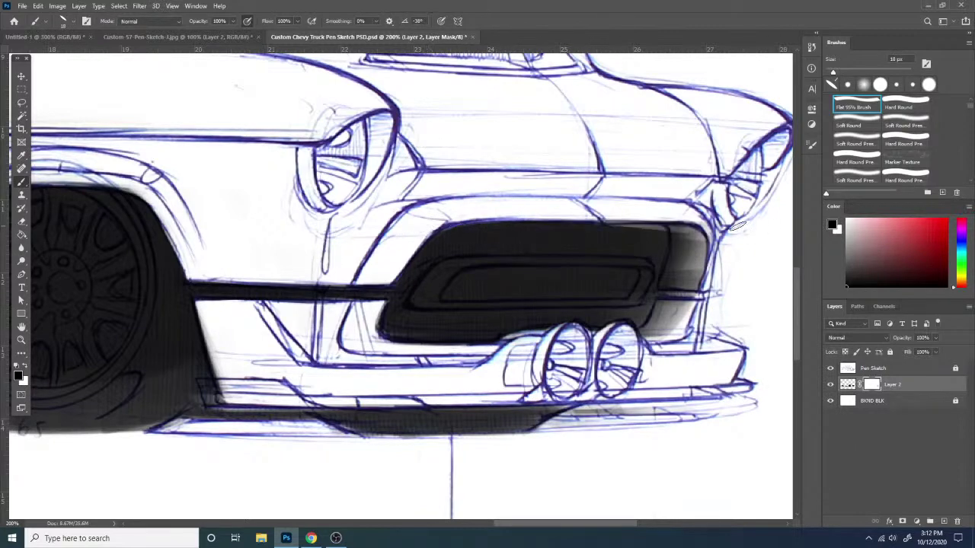
{"action": "left_click_drag", "start_coordinate": [625, 220], "coordinate": [522, 221]}
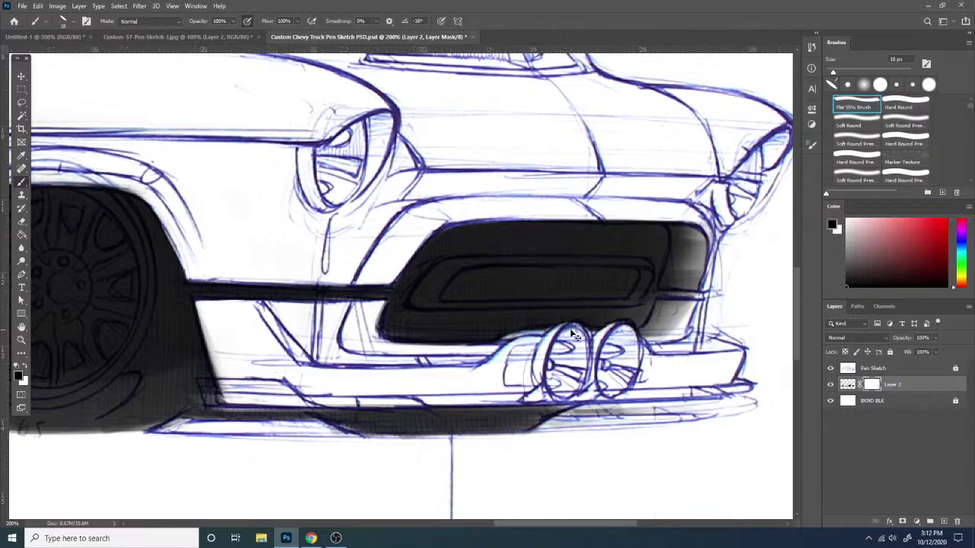
- Reduce the brush to 9 px and mask out the upper bar and both ends of the inner grille surround
{"action": "key", "text": "ctrl+plus"}
{"action": "left_click_drag", "start_coordinate": [454, 349], "coordinate": [354, 342]}
{"action": "right_click", "coordinate": [478, 260]}
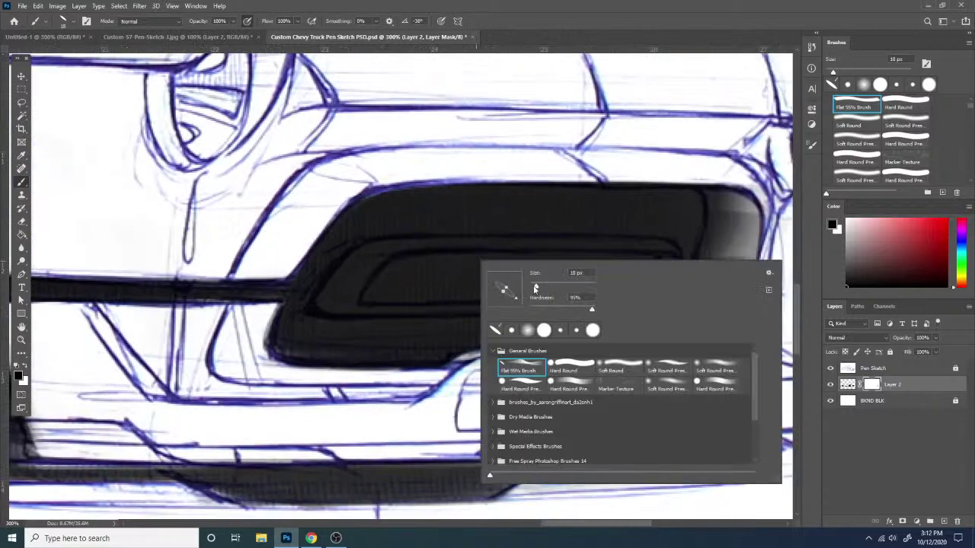
{"action": "left_click_drag", "start_coordinate": [369, 260], "coordinate": [329, 295]}
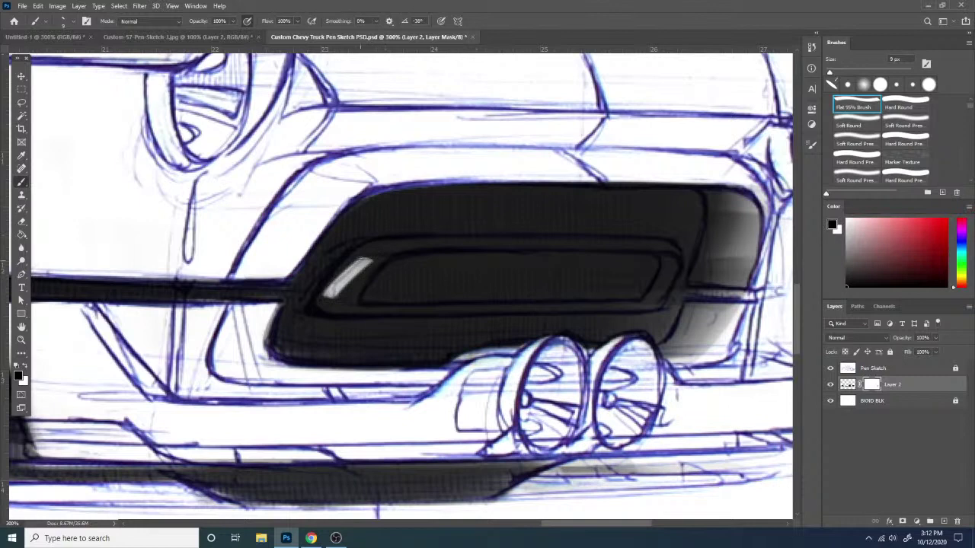
{"action": "mouse_move", "coordinate": [361, 261]}
{"action": "left_mouse_down"}
{"action": "mouse_move", "coordinate": [381, 253]}
{"action": "mouse_move", "coordinate": [354, 294]}
{"action": "mouse_move", "coordinate": [352, 263]}
{"action": "mouse_move", "coordinate": [397, 250]}
{"action": "mouse_move", "coordinate": [511, 252]}
{"action": "left_mouse_up"}
{"action": "mouse_move", "coordinate": [378, 247]}
{"action": "left_mouse_down"}
{"action": "mouse_move", "coordinate": [655, 251]}
{"action": "mouse_move", "coordinate": [542, 250]}
{"action": "left_mouse_up"}
{"action": "mouse_move", "coordinate": [370, 245]}
{"action": "left_mouse_down"}
{"action": "mouse_move", "coordinate": [670, 247]}
{"action": "mouse_move", "coordinate": [653, 300]}
{"action": "left_mouse_up"}
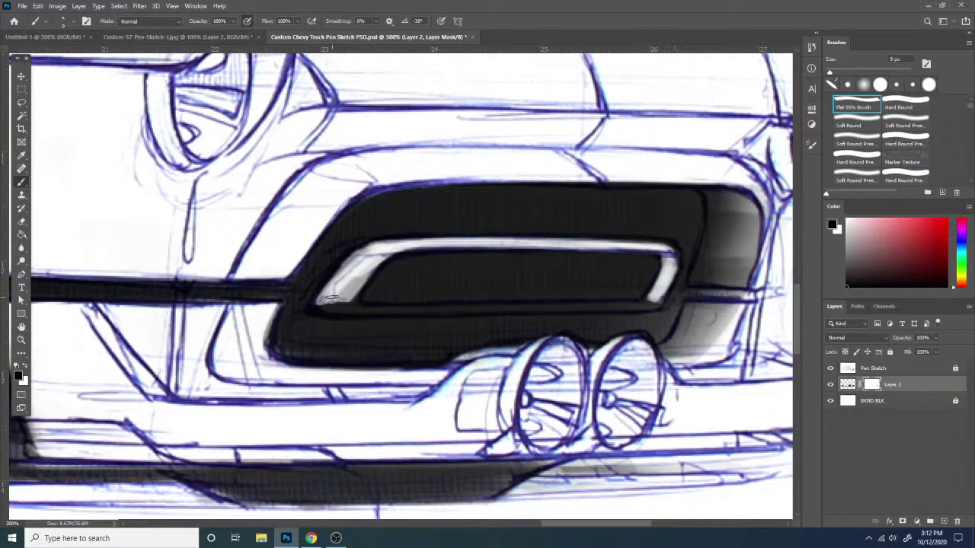
{"action": "left_click_drag", "start_coordinate": [331, 297], "coordinate": [561, 313]}
{"action": "key", "text": "ctrl+z"}
{"action": "left_click_drag", "start_coordinate": [334, 306], "coordinate": [600, 306]}
{"action": "mouse_move", "coordinate": [377, 311]}
{"action": "left_mouse_down"}
{"action": "mouse_move", "coordinate": [336, 310]}
{"action": "mouse_move", "coordinate": [582, 311]}
{"action": "left_mouse_up"}
{"action": "key", "text": "ctrl+z"}
{"action": "key", "text": "ctrl+z"}
{"action": "key", "text": "ctrl+z"}
- Mask out the lower bar of the inner grille surround from end to end with the 9 px brush
{"action": "left_click_drag", "start_coordinate": [318, 307], "coordinate": [513, 308]}
{"action": "left_click_drag", "start_coordinate": [370, 309], "coordinate": [643, 309]}
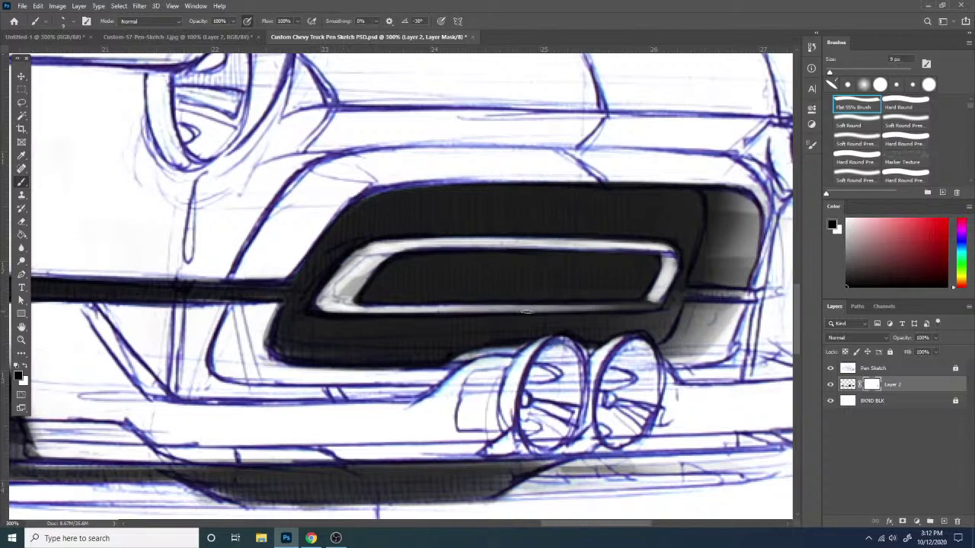
{"action": "mouse_move", "coordinate": [419, 308]}
{"action": "left_mouse_down"}
{"action": "mouse_move", "coordinate": [644, 304]}
{"action": "mouse_move", "coordinate": [528, 307]}
{"action": "left_mouse_up"}
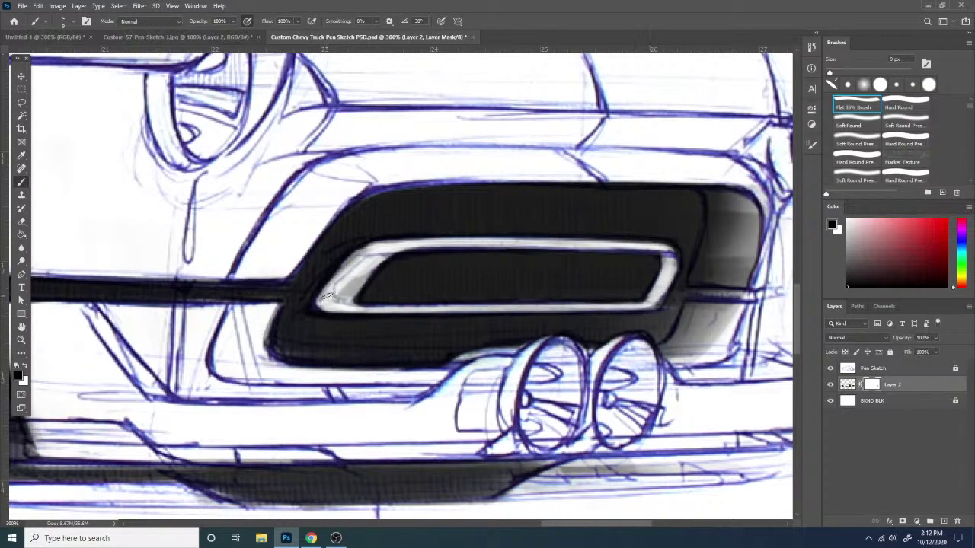
- Mask out the grey left at the slanted left end and along the inner edges of the grille surround
{"action": "mouse_move", "coordinate": [369, 268]}
{"action": "left_mouse_down"}
{"action": "mouse_move", "coordinate": [325, 296]}
{"action": "mouse_move", "coordinate": [353, 263]}
{"action": "left_mouse_up"}
{"action": "left_click_drag", "start_coordinate": [360, 264], "coordinate": [331, 290]}
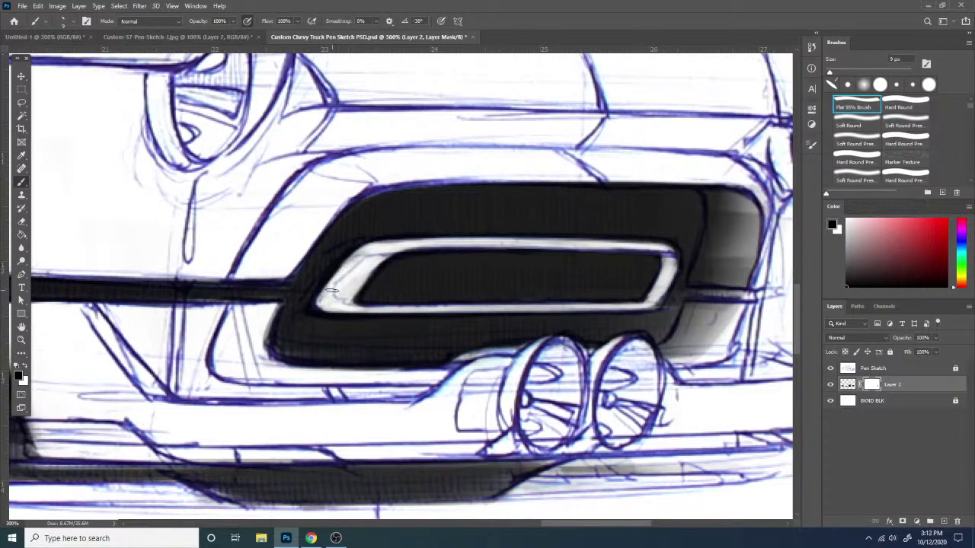
{"action": "mouse_move", "coordinate": [389, 256]}
{"action": "left_mouse_down"}
{"action": "mouse_move", "coordinate": [666, 252]}
{"action": "mouse_move", "coordinate": [674, 266]}
{"action": "left_mouse_up"}
{"action": "left_click_drag", "start_coordinate": [655, 303], "coordinate": [631, 304]}
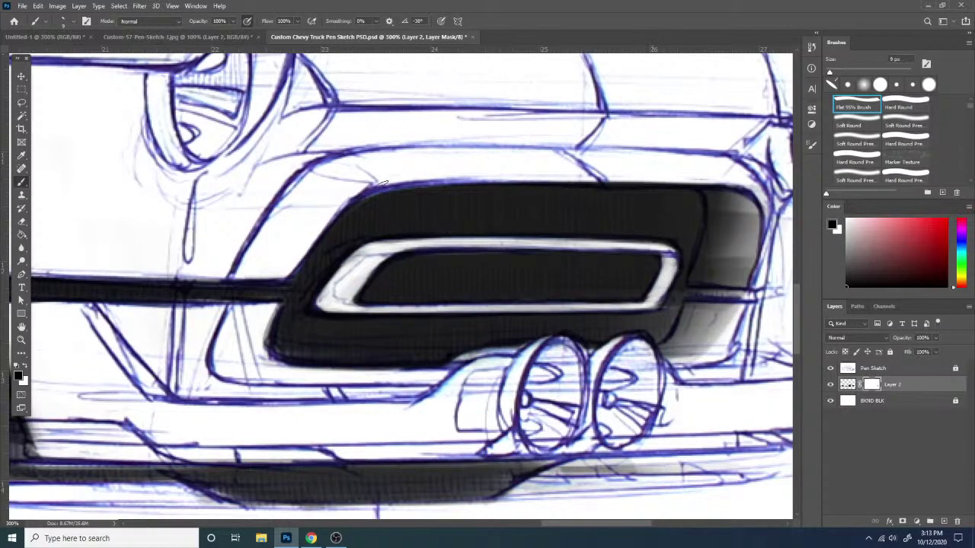
- Apply Layer 2's mask permanently to the layer and save the document
{"action": "key", "text": "ctrl+minus"}
{"action": "key", "text": "ctrl+minus"}
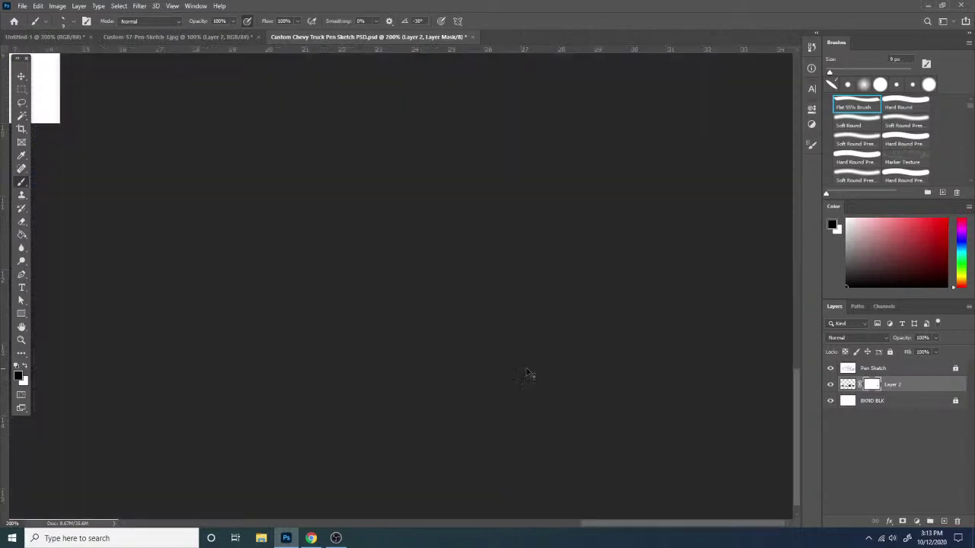
{"action": "key", "text": "ctrl+minus"}
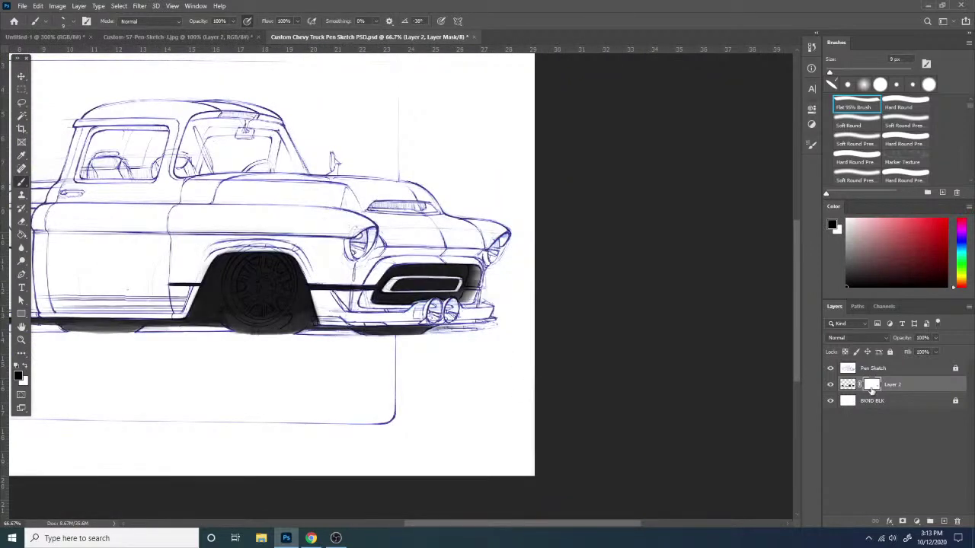
{"action": "right_click", "coordinate": [873, 389]}
{"action": "left_click", "coordinate": [891, 408]}
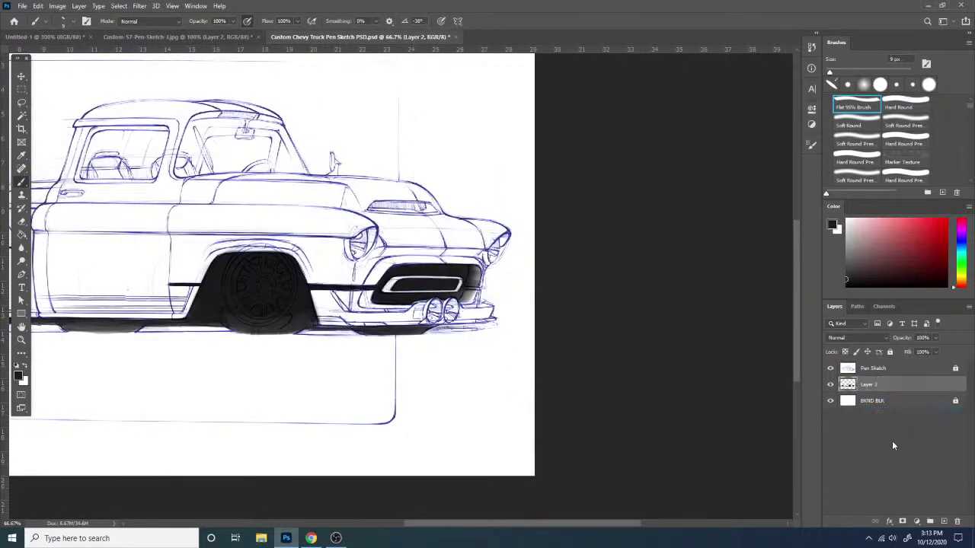
{"action": "key", "text": "ctrl+s"}
{"action": "key", "text": "ctrl+minus"}
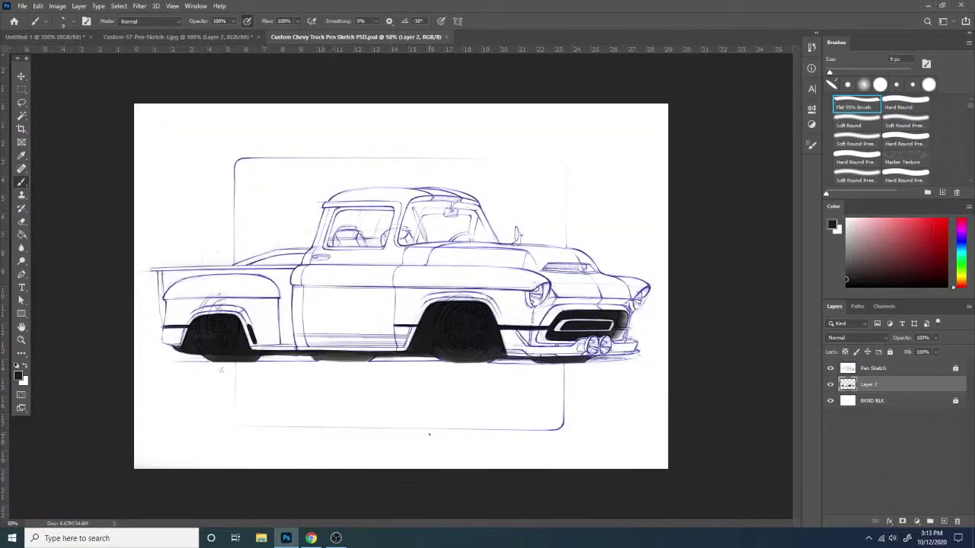
- Set the Flat 95% Brush to 61 px and paint dark tone across the hood scoop opening on Layer 2
{"action": "key", "text": "ctrl+plus"}
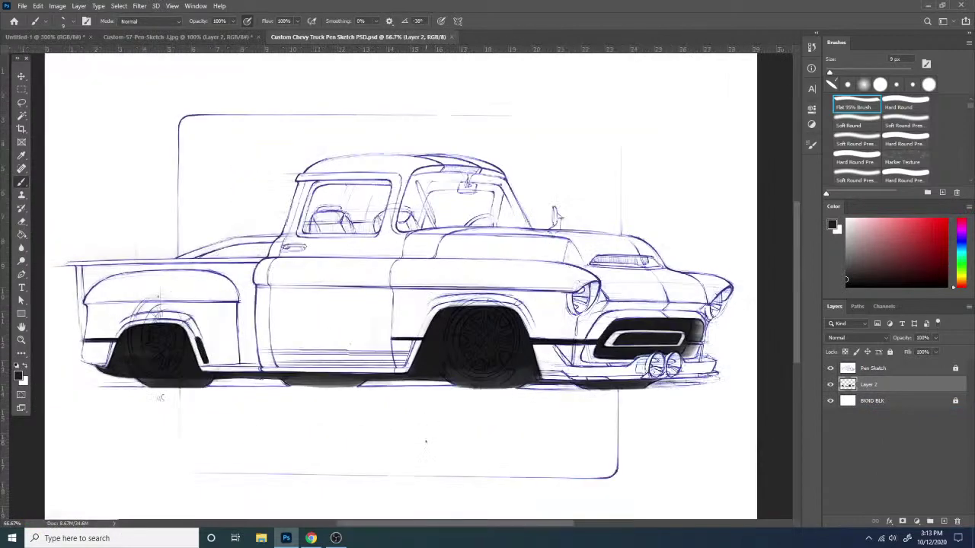
{"action": "key", "text": "ctrl+plus"}
{"action": "key", "text": "ctrl+plus"}
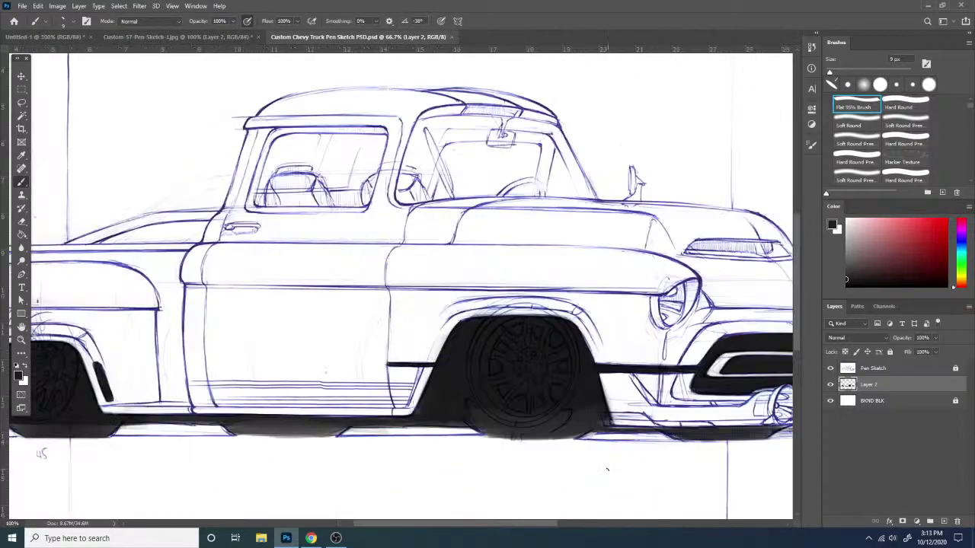
{"action": "left_click_drag", "start_coordinate": [472, 333], "coordinate": [153, 350]}
{"action": "scroll", "coordinate": [575, 266], "scroll_direction": "right", "scroll_amount": 3}
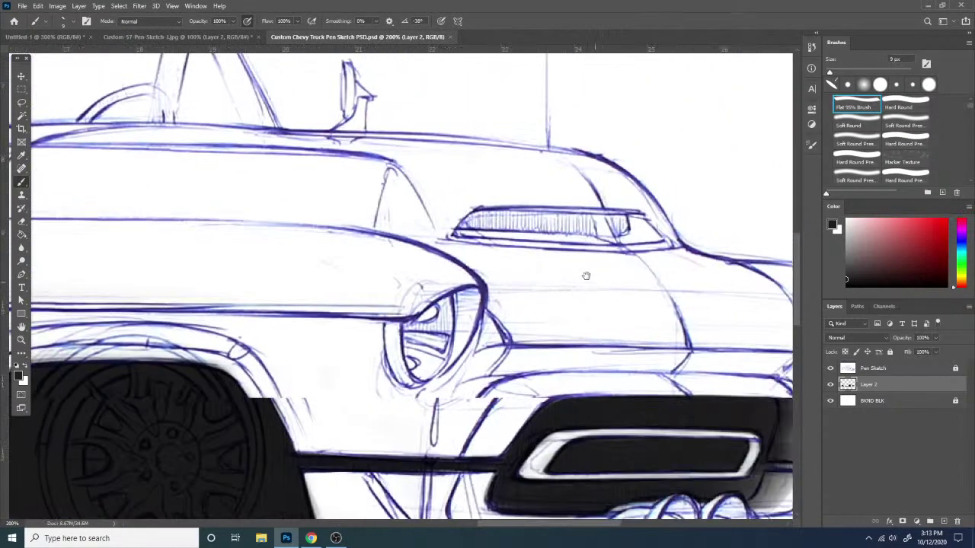
{"action": "scroll", "coordinate": [590, 279], "scroll_direction": "right", "scroll_amount": 1}
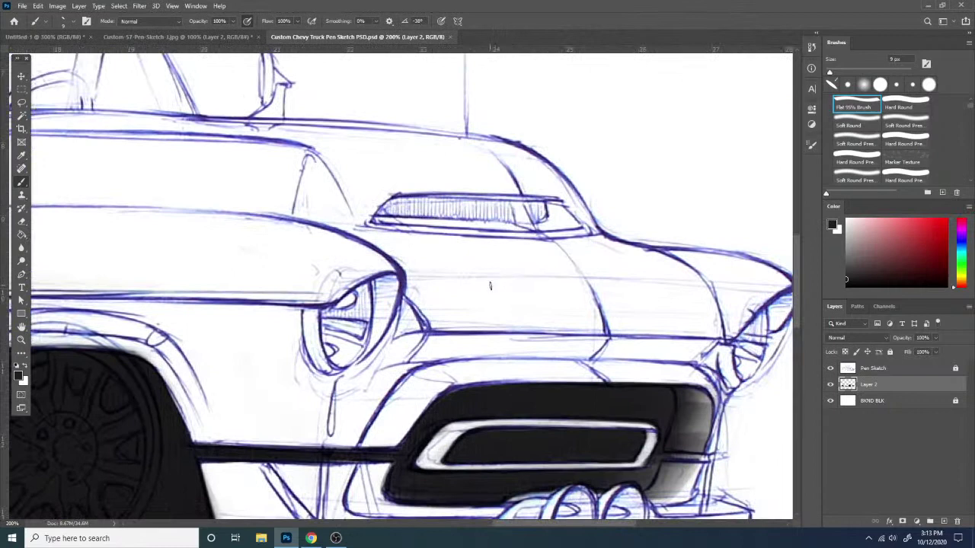
{"action": "right_click", "coordinate": [431, 233]}
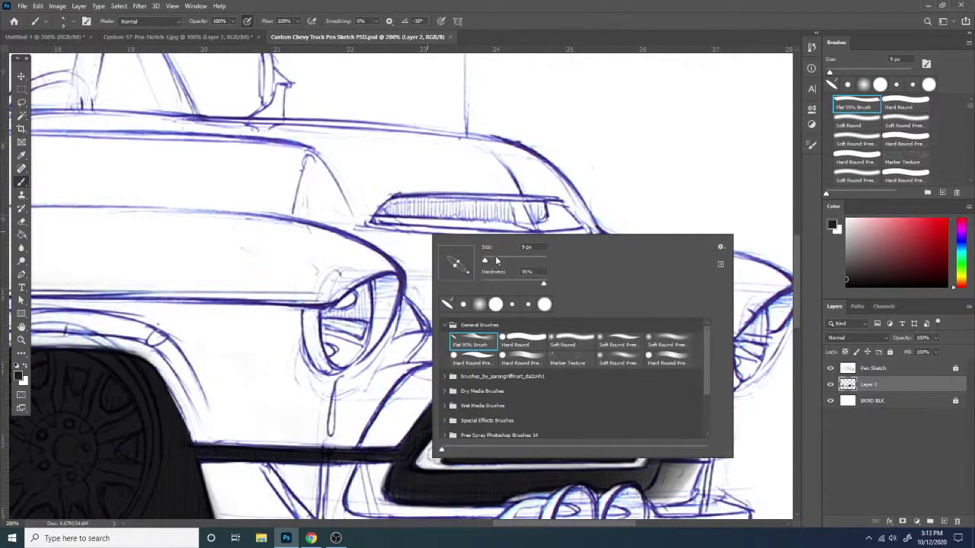
{"action": "left_click", "coordinate": [501, 260]}
{"action": "left_click_drag", "start_coordinate": [345, 211], "coordinate": [626, 216]}
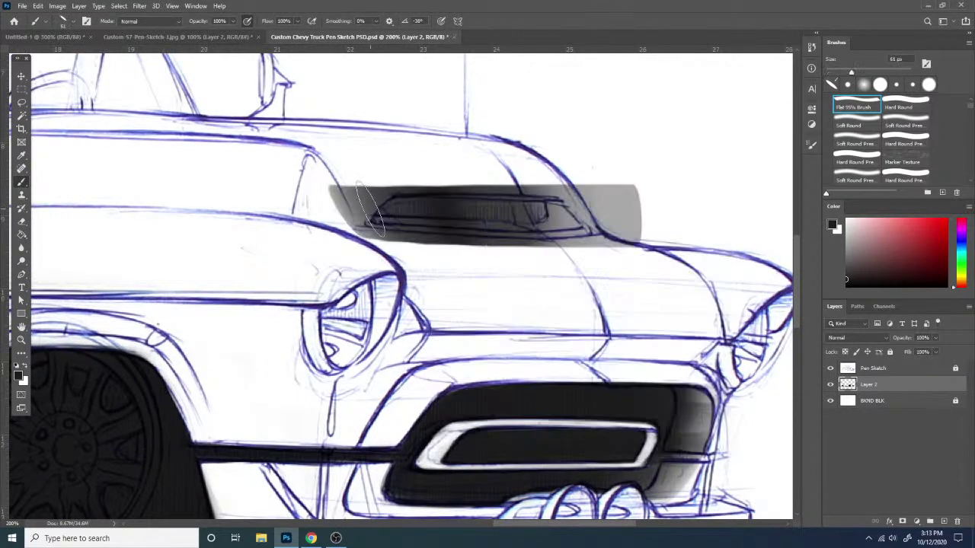
{"action": "mouse_move", "coordinate": [370, 205]}
{"action": "left_mouse_down"}
{"action": "mouse_move", "coordinate": [594, 215]}
{"action": "mouse_move", "coordinate": [338, 207]}
{"action": "left_mouse_up"}
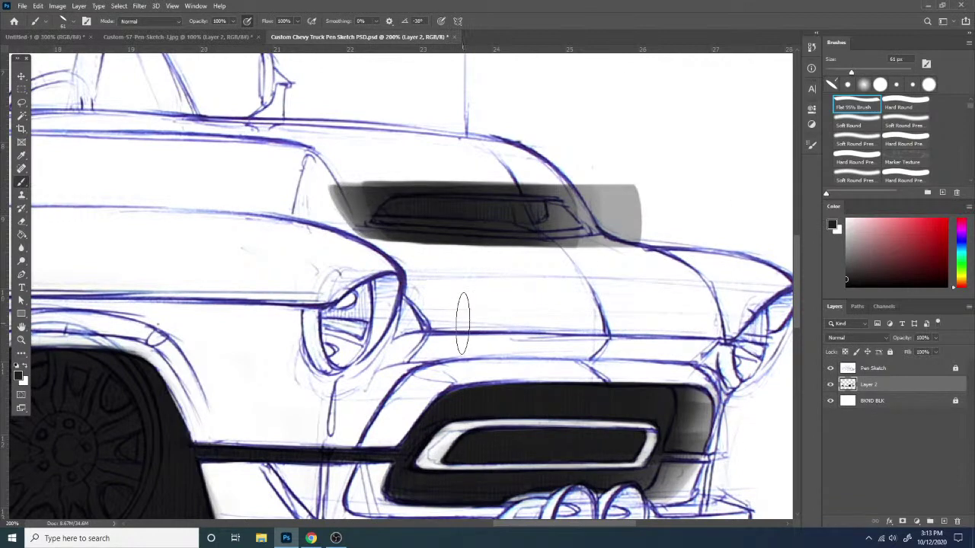
- Erase the dark overspill around the hood scoop outline with the Hard Round eraser, enlarged to 28 px
{"action": "key", "text": "e"}
{"action": "left_click_drag", "start_coordinate": [363, 212], "coordinate": [396, 185]}
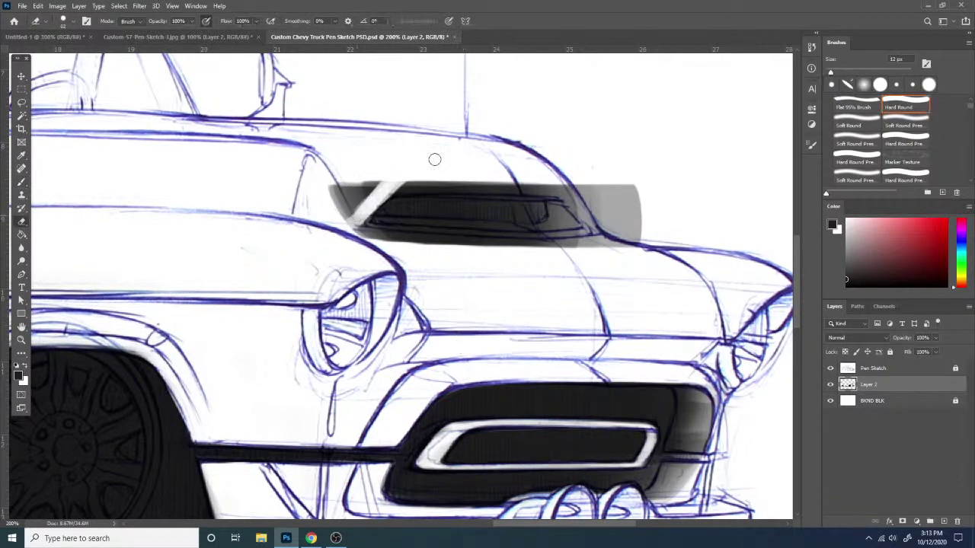
{"action": "right_click", "coordinate": [435, 159]}
{"action": "left_click_drag", "start_coordinate": [549, 265], "coordinate": [556, 266]}
{"action": "mouse_move", "coordinate": [393, 177]}
{"action": "left_mouse_down"}
{"action": "mouse_move", "coordinate": [433, 167]}
{"action": "mouse_move", "coordinate": [393, 173]}
{"action": "mouse_move", "coordinate": [658, 173]}
{"action": "mouse_move", "coordinate": [384, 165]}
{"action": "mouse_move", "coordinate": [340, 198]}
{"action": "mouse_move", "coordinate": [363, 178]}
{"action": "mouse_move", "coordinate": [359, 201]}
{"action": "mouse_move", "coordinate": [375, 180]}
{"action": "mouse_move", "coordinate": [411, 170]}
{"action": "mouse_move", "coordinate": [349, 204]}
{"action": "mouse_move", "coordinate": [372, 181]}
{"action": "mouse_move", "coordinate": [427, 173]}
{"action": "mouse_move", "coordinate": [376, 177]}
{"action": "left_mouse_up"}
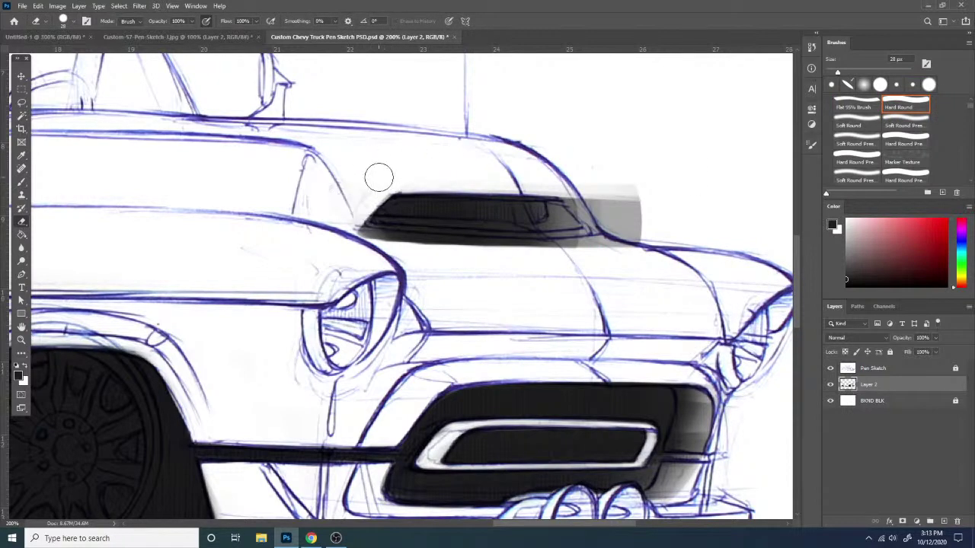
{"action": "mouse_move", "coordinate": [351, 220]}
{"action": "left_mouse_down"}
{"action": "mouse_move", "coordinate": [430, 253]}
{"action": "mouse_move", "coordinate": [339, 232]}
{"action": "mouse_move", "coordinate": [647, 260]}
{"action": "mouse_move", "coordinate": [361, 244]}
{"action": "mouse_move", "coordinate": [636, 258]}
{"action": "mouse_move", "coordinate": [370, 242]}
{"action": "mouse_move", "coordinate": [639, 251]}
{"action": "mouse_move", "coordinate": [380, 241]}
{"action": "mouse_move", "coordinate": [665, 219]}
{"action": "left_mouse_up"}
{"action": "mouse_move", "coordinate": [499, 180]}
{"action": "left_mouse_down"}
{"action": "mouse_move", "coordinate": [534, 174]}
{"action": "mouse_move", "coordinate": [480, 178]}
{"action": "mouse_move", "coordinate": [623, 208]}
{"action": "mouse_move", "coordinate": [573, 181]}
{"action": "mouse_move", "coordinate": [602, 213]}
{"action": "mouse_move", "coordinate": [584, 186]}
{"action": "mouse_move", "coordinate": [630, 157]}
{"action": "mouse_move", "coordinate": [577, 157]}
{"action": "mouse_move", "coordinate": [585, 187]}
{"action": "left_mouse_up"}
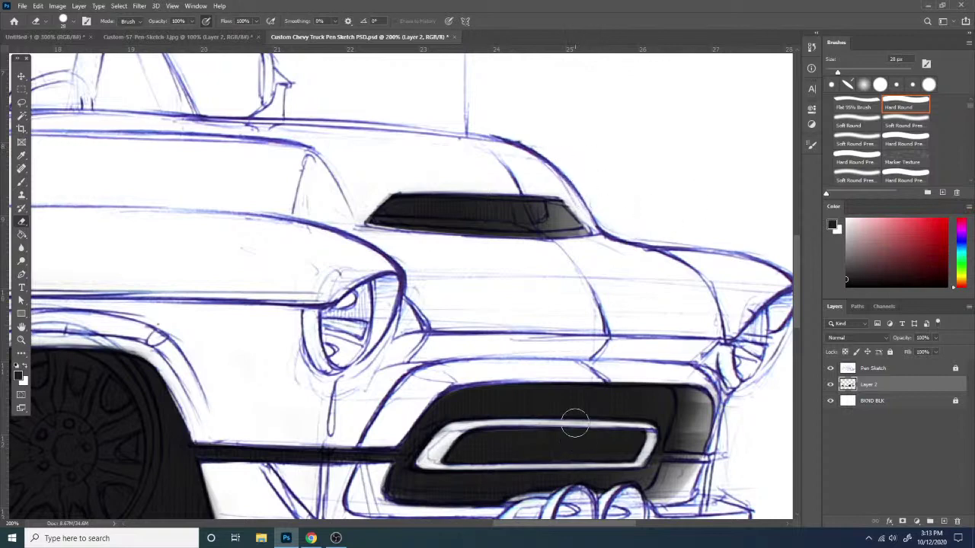
{"action": "key", "text": "ctrl+minus"}
{"action": "key", "text": "ctrl+minus"}
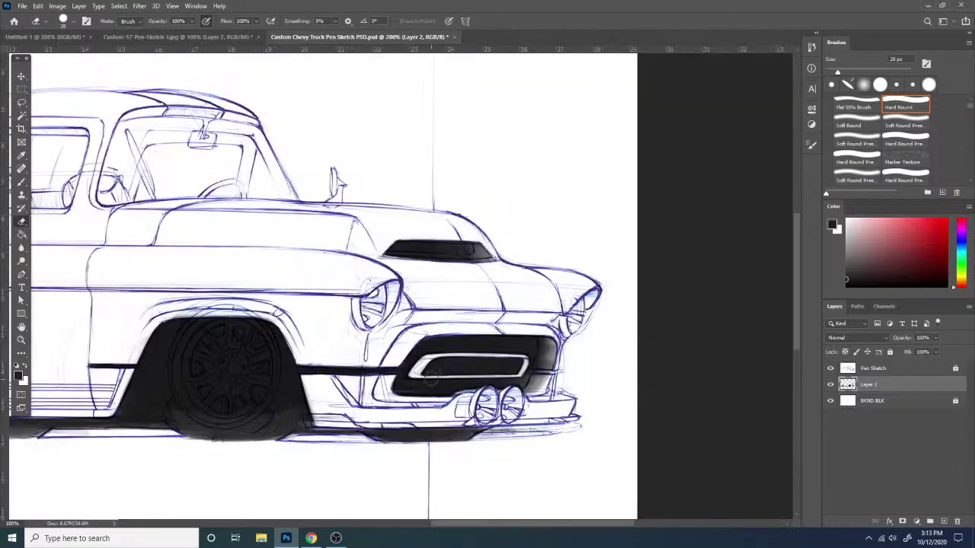
{"action": "scroll", "coordinate": [574, 419], "scroll_direction": "down", "scroll_amount": 1}
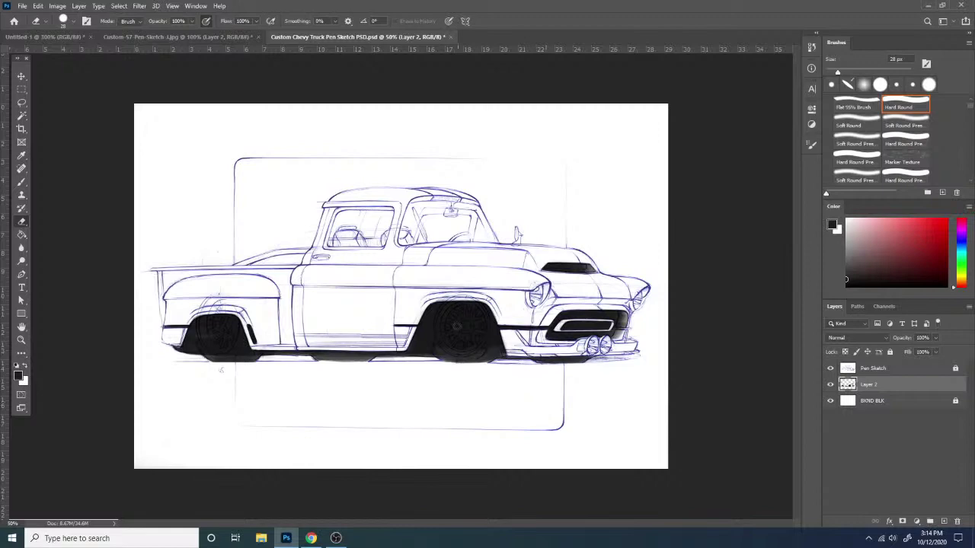
{"action": "key", "text": "ctrl+plus"}
{"action": "key", "text": "ctrl+plus"}
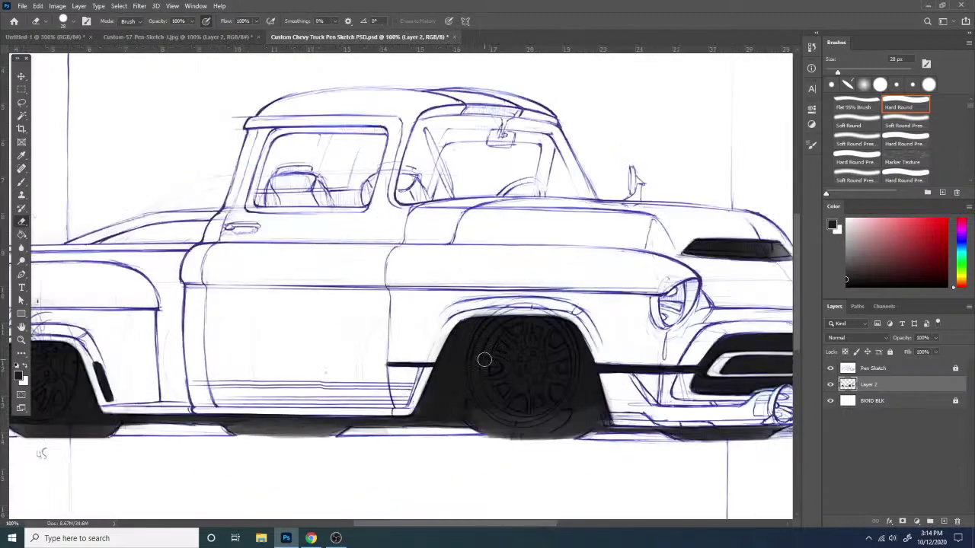
{"action": "key", "text": "ctrl+minus"}
- Paint a dark shadow beneath the right end of the front bumper with the Flat 95% Brush at 32 px
{"action": "key", "text": "ctrl+plus"}
{"action": "left_click_drag", "start_coordinate": [774, 506], "coordinate": [611, 378]}
{"action": "key", "text": "ctrl+plus"}
{"action": "mouse_move", "coordinate": [445, 351]}
{"action": "left_mouse_down"}
{"action": "mouse_move", "coordinate": [403, 337]}
{"action": "mouse_move", "coordinate": [210, 323]}
{"action": "left_mouse_up"}
{"action": "key", "text": "b"}
{"action": "right_click", "coordinate": [621, 297]}
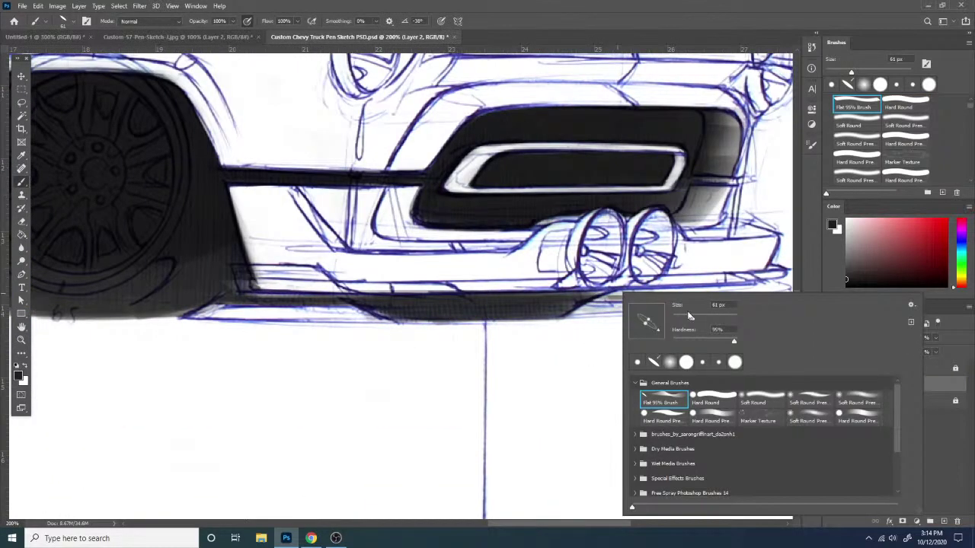
{"action": "key", "text": "Return"}
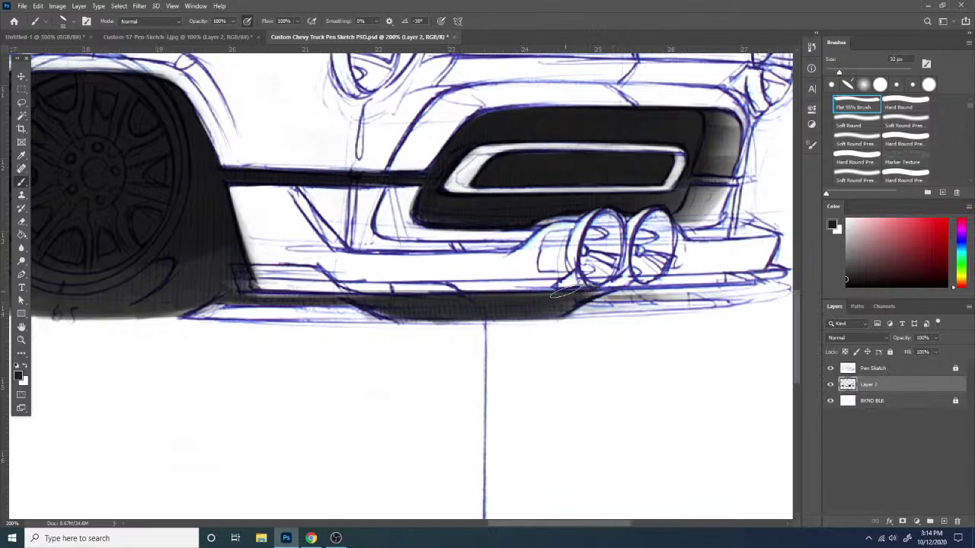
{"action": "left_click_drag", "start_coordinate": [583, 292], "coordinate": [787, 289]}
{"action": "key", "text": "ctrl+z"}
{"action": "left_click_drag", "start_coordinate": [588, 295], "coordinate": [789, 284]}
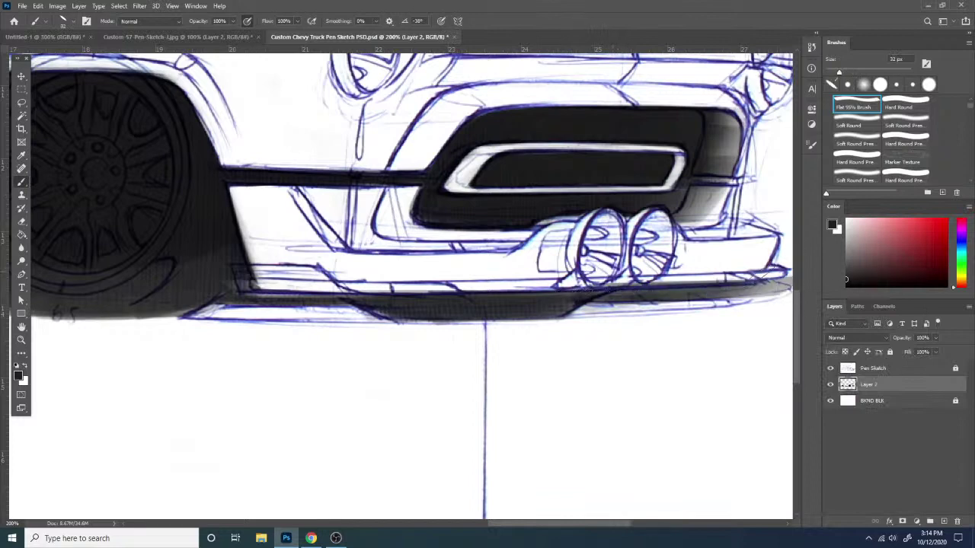
{"action": "left_click_drag", "start_coordinate": [478, 357], "coordinate": [283, 351]}
{"action": "key", "text": "e"}
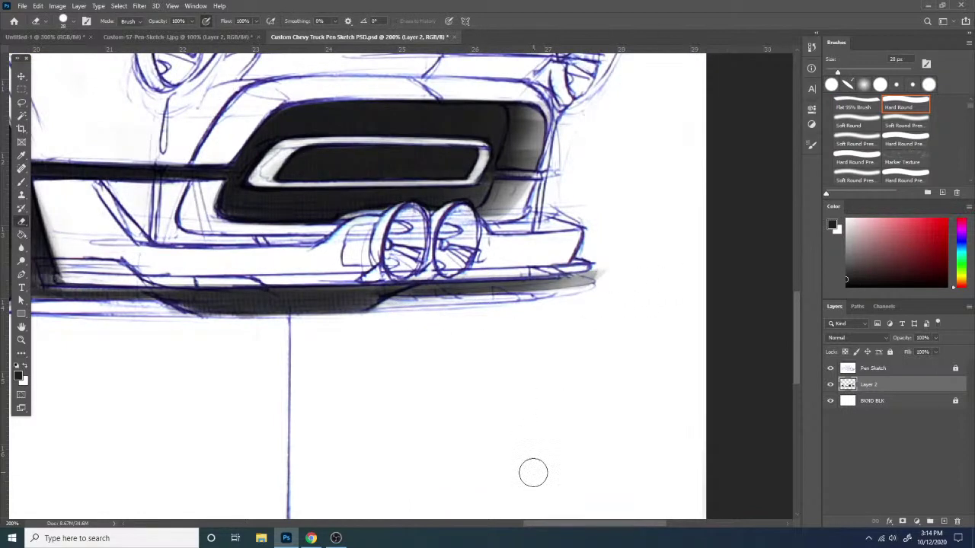
- Add a new layer above Layer 2 and set the Flat 95% Brush to 111 px
{"action": "key", "text": "ctrl+minus"}
{"action": "key", "text": "ctrl+minus"}
{"action": "key", "text": "ctrl+minus"}
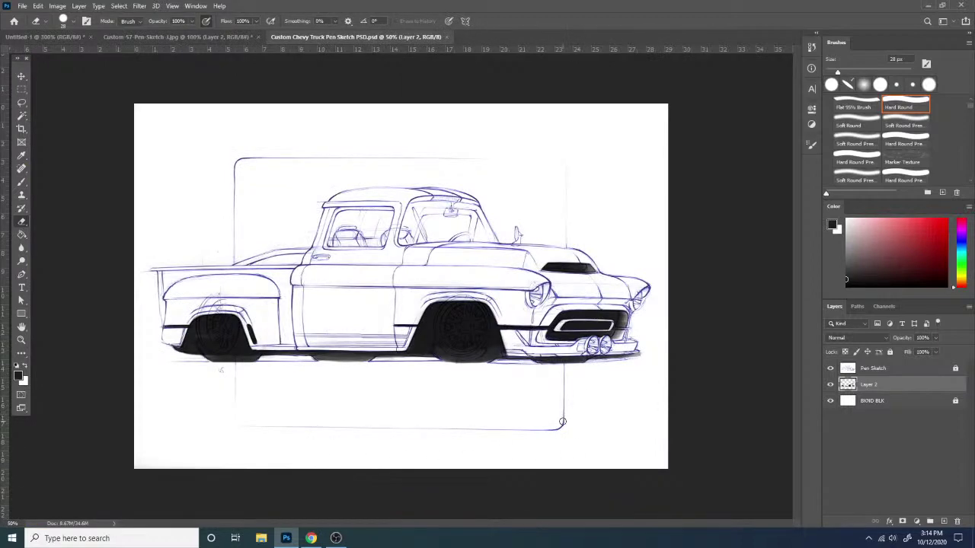
{"action": "left_click", "coordinate": [942, 522]}
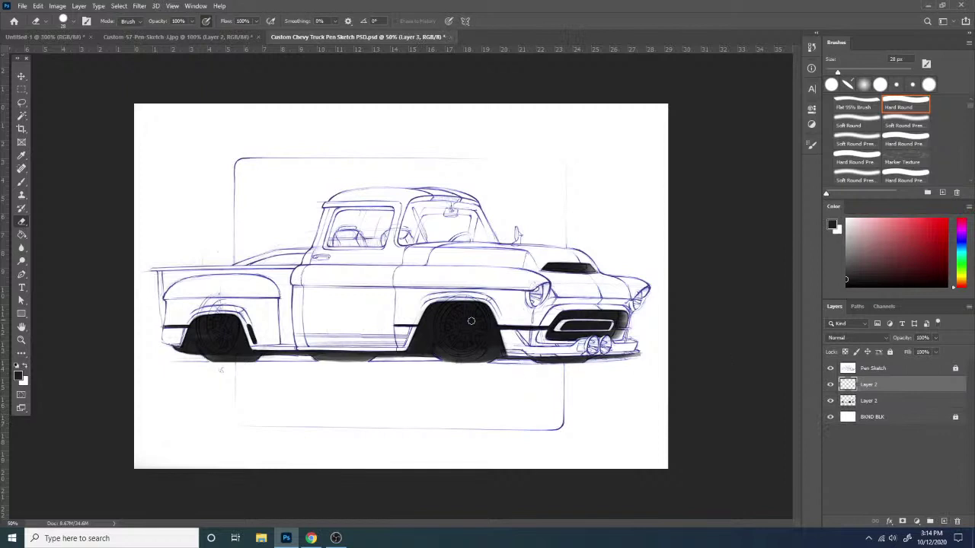
{"action": "key", "text": "ctrl+plus"}
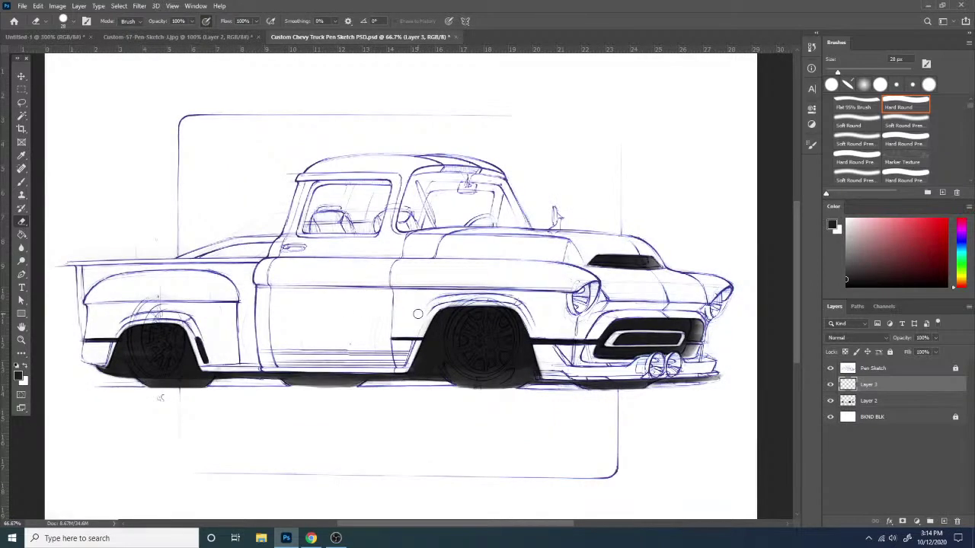
{"action": "key", "text": "b"}
{"action": "right_click", "coordinate": [417, 314]}
{"action": "left_click", "coordinate": [516, 331]}
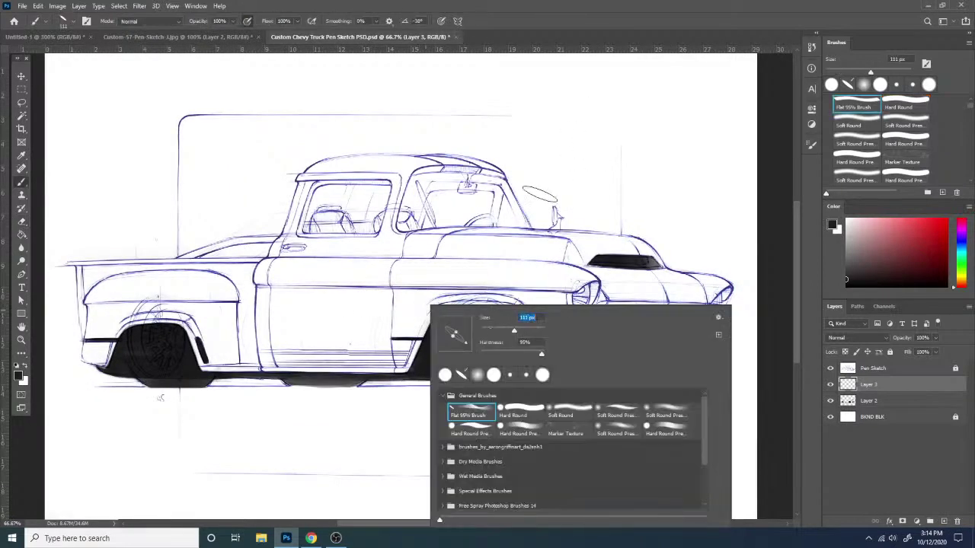
- Block in a dark backdrop behind the cab, following the top and both sides of the sketched background frame and redoing misplaced strokes
{"action": "mouse_move", "coordinate": [611, 172]}
{"action": "left_mouse_down"}
{"action": "mouse_move", "coordinate": [604, 164]}
{"action": "mouse_move", "coordinate": [584, 236]}
{"action": "left_mouse_up"}
{"action": "key", "text": "ctrl+z"}
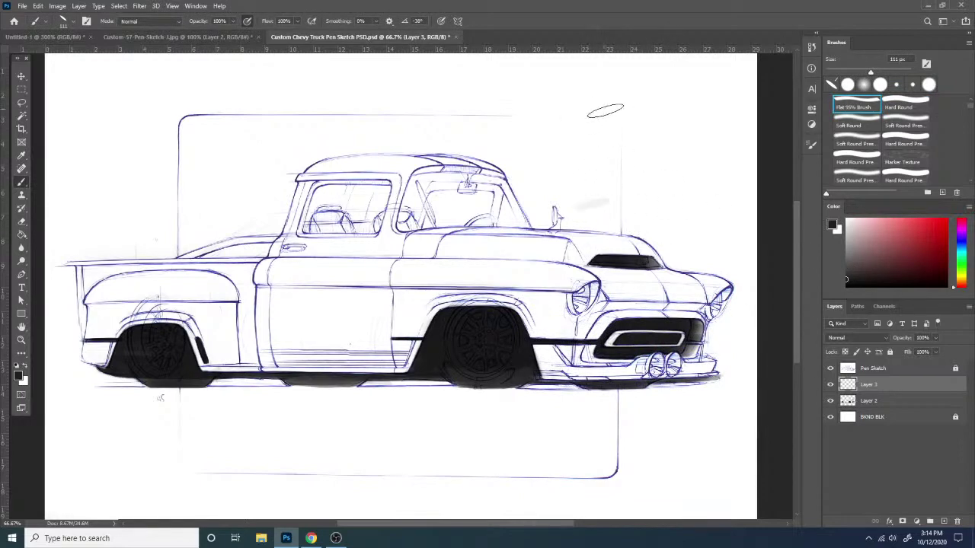
{"action": "mouse_move", "coordinate": [607, 97]}
{"action": "left_mouse_down"}
{"action": "mouse_move", "coordinate": [604, 162]}
{"action": "mouse_move", "coordinate": [606, 114]}
{"action": "mouse_move", "coordinate": [572, 125]}
{"action": "mouse_move", "coordinate": [138, 96]}
{"action": "left_mouse_up"}
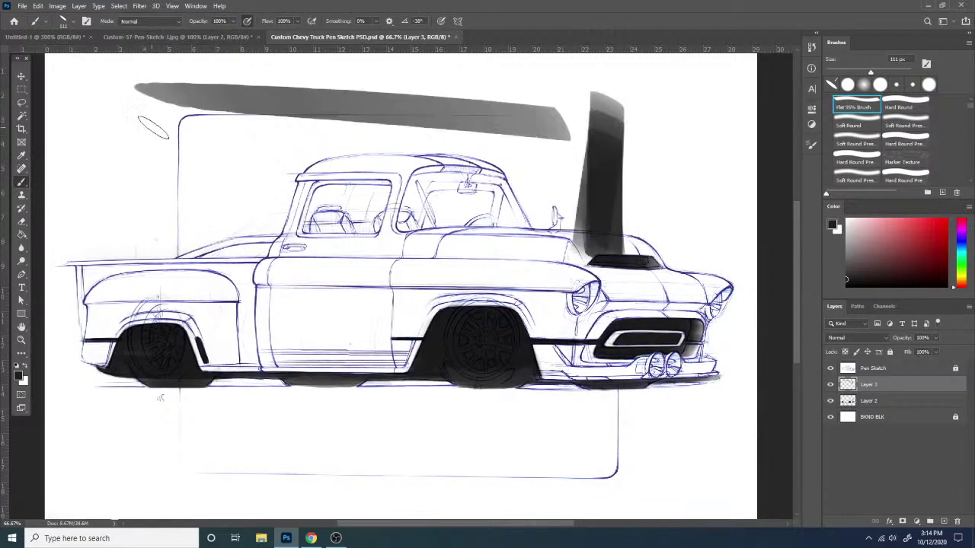
{"action": "key", "text": "ctrl+z"}
{"action": "mouse_move", "coordinate": [179, 122]}
{"action": "left_mouse_down"}
{"action": "mouse_move", "coordinate": [648, 141]}
{"action": "mouse_move", "coordinate": [233, 154]}
{"action": "mouse_move", "coordinate": [194, 194]}
{"action": "mouse_move", "coordinate": [217, 152]}
{"action": "mouse_move", "coordinate": [251, 229]}
{"action": "mouse_move", "coordinate": [227, 125]}
{"action": "mouse_move", "coordinate": [366, 228]}
{"action": "mouse_move", "coordinate": [473, 160]}
{"action": "mouse_move", "coordinate": [533, 251]}
{"action": "mouse_move", "coordinate": [579, 160]}
{"action": "left_mouse_up"}
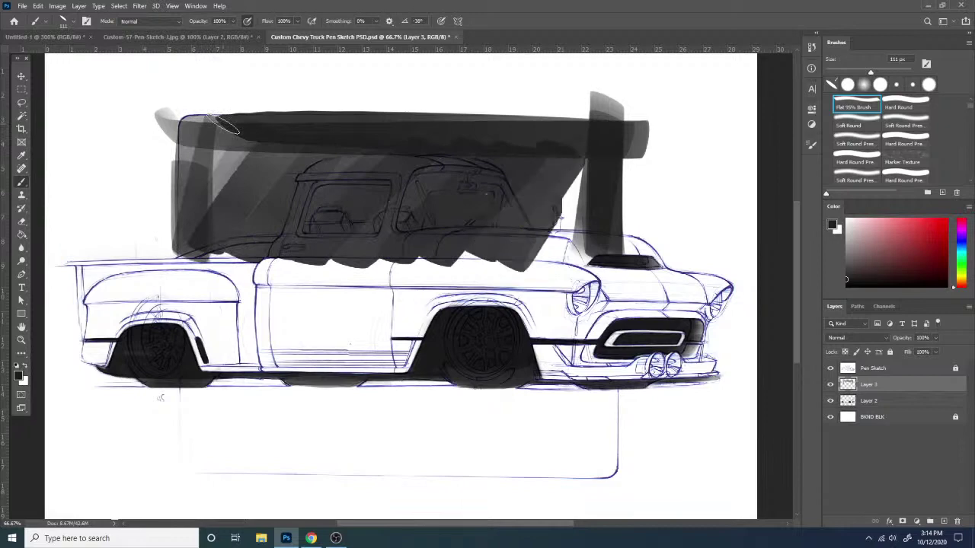
- Fill the remaining light gaps in the backdrop beside the cab and along the frame's left side with dark strokes
{"action": "mouse_move", "coordinate": [224, 126]}
{"action": "left_mouse_down"}
{"action": "mouse_move", "coordinate": [568, 259]}
{"action": "mouse_move", "coordinate": [578, 157]}
{"action": "mouse_move", "coordinate": [632, 153]}
{"action": "mouse_move", "coordinate": [615, 143]}
{"action": "mouse_move", "coordinate": [232, 199]}
{"action": "left_mouse_up"}
{"action": "mouse_move", "coordinate": [233, 199]}
{"action": "left_mouse_down"}
{"action": "mouse_move", "coordinate": [579, 198]}
{"action": "mouse_move", "coordinate": [209, 217]}
{"action": "left_mouse_up"}
{"action": "left_click_drag", "start_coordinate": [209, 217], "coordinate": [599, 206]}
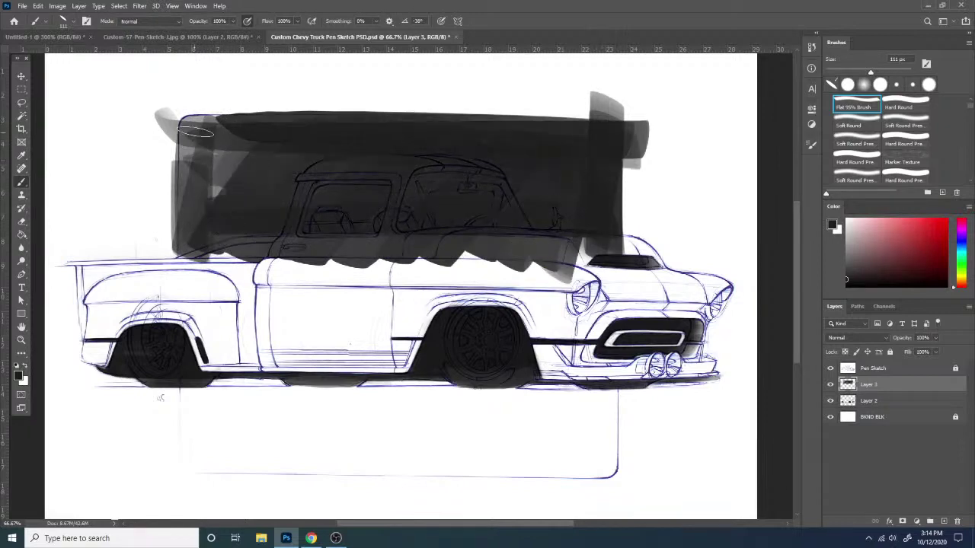
{"action": "mouse_move", "coordinate": [196, 131]}
{"action": "left_mouse_down"}
{"action": "mouse_move", "coordinate": [190, 244]}
{"action": "mouse_move", "coordinate": [243, 145]}
{"action": "mouse_move", "coordinate": [251, 259]}
{"action": "mouse_move", "coordinate": [237, 153]}
{"action": "mouse_move", "coordinate": [191, 123]}
{"action": "mouse_move", "coordinate": [229, 137]}
{"action": "mouse_move", "coordinate": [202, 267]}
{"action": "left_mouse_up"}
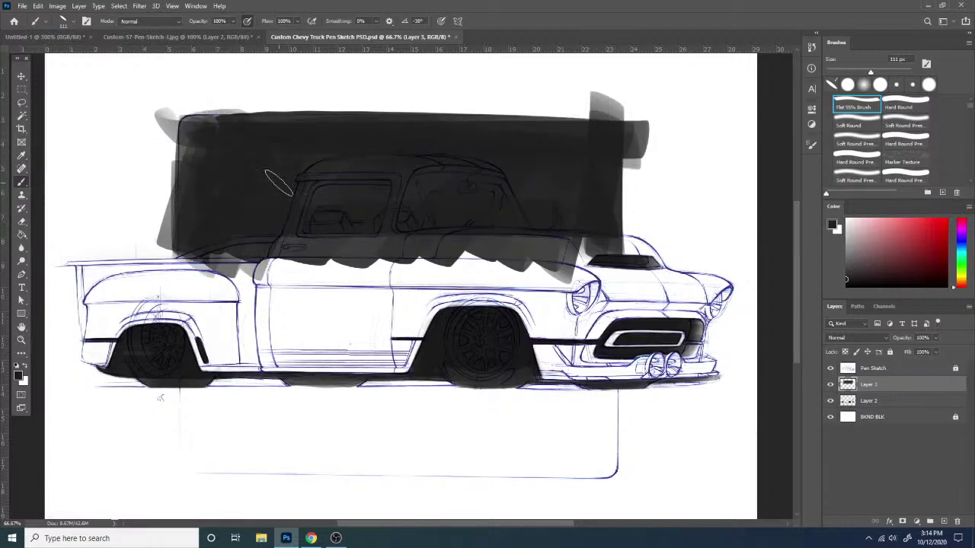
{"action": "mouse_move", "coordinate": [278, 183]}
{"action": "left_mouse_down"}
{"action": "mouse_move", "coordinate": [611, 156]}
{"action": "mouse_move", "coordinate": [594, 231]}
{"action": "mouse_move", "coordinate": [521, 198]}
{"action": "mouse_move", "coordinate": [540, 130]}
{"action": "mouse_move", "coordinate": [470, 176]}
{"action": "mouse_move", "coordinate": [251, 127]}
{"action": "mouse_move", "coordinate": [358, 141]}
{"action": "mouse_move", "coordinate": [279, 159]}
{"action": "mouse_move", "coordinate": [217, 136]}
{"action": "mouse_move", "coordinate": [206, 263]}
{"action": "left_mouse_up"}
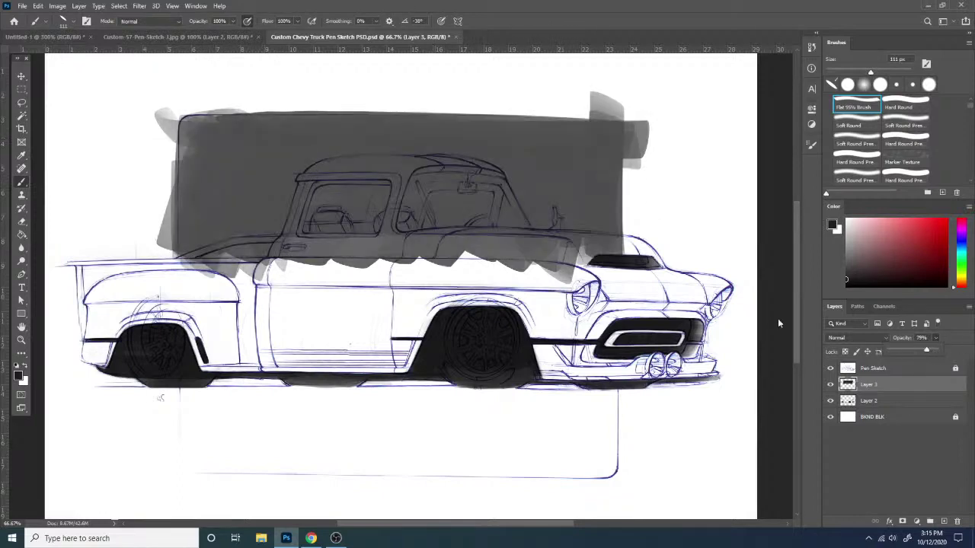
- Raise Layer 3's opacity to 100% and add a layer mask to it
{"action": "left_click", "coordinate": [581, 176]}
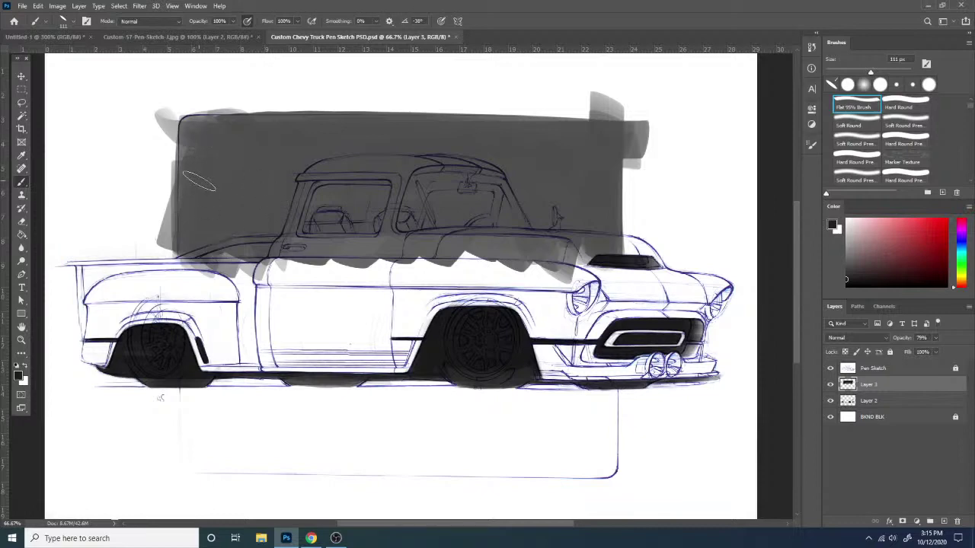
{"action": "left_click_drag", "start_coordinate": [194, 114], "coordinate": [259, 106]}
{"action": "left_click", "coordinate": [935, 337]}
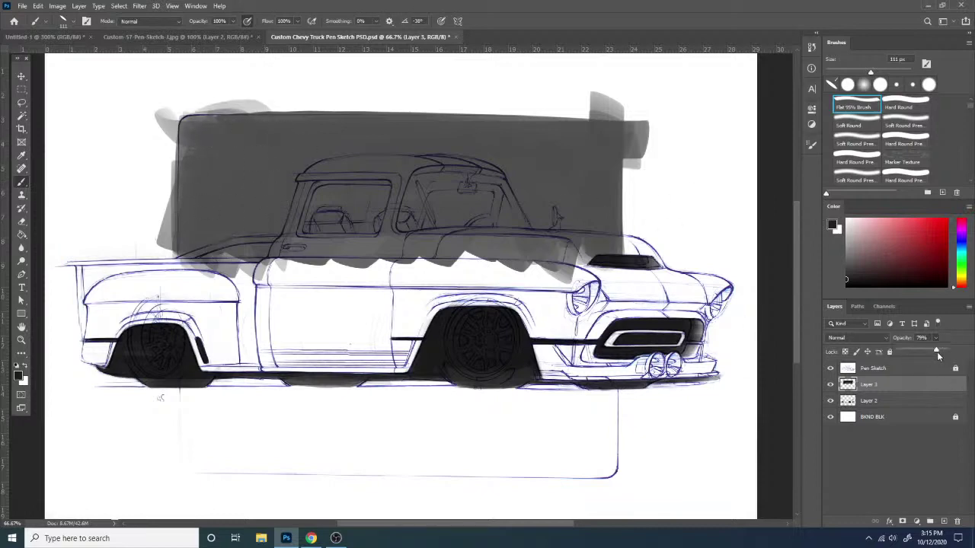
{"action": "left_click_drag", "start_coordinate": [935, 351], "coordinate": [945, 351]}
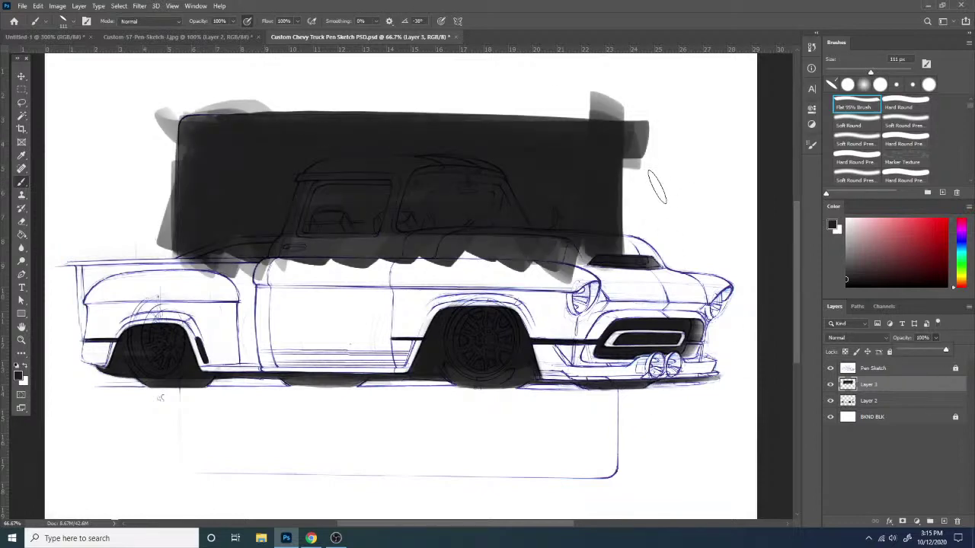
{"action": "left_click", "coordinate": [903, 522]}
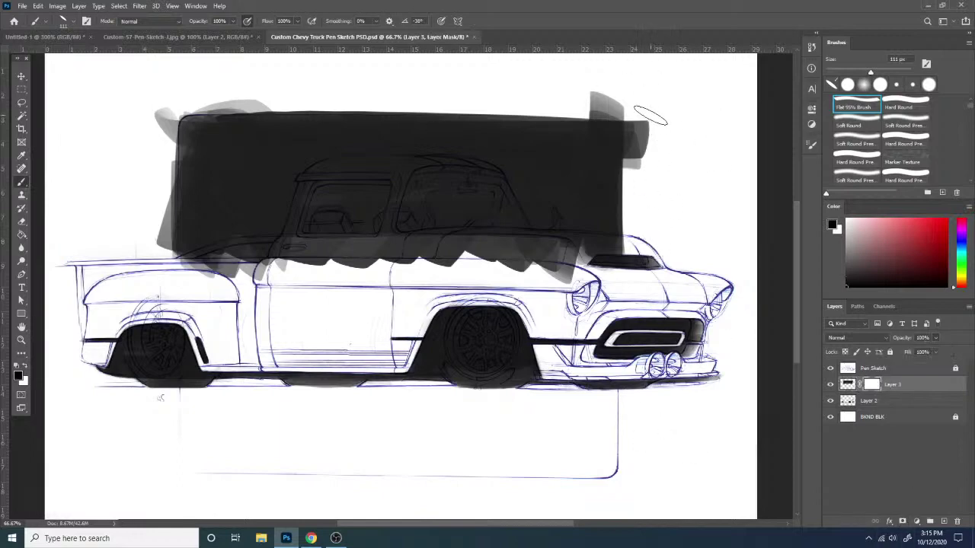
- Mask out the backdrop strokes that spill past the frame's right edge with black strokes on Layer 3's mask
{"action": "mouse_move", "coordinate": [651, 115]}
{"action": "left_mouse_down"}
{"action": "mouse_move", "coordinate": [652, 92]}
{"action": "mouse_move", "coordinate": [638, 185]}
{"action": "left_mouse_up"}
{"action": "key", "text": "ctrl+z"}
{"action": "left_click_drag", "start_coordinate": [651, 129], "coordinate": [646, 160]}
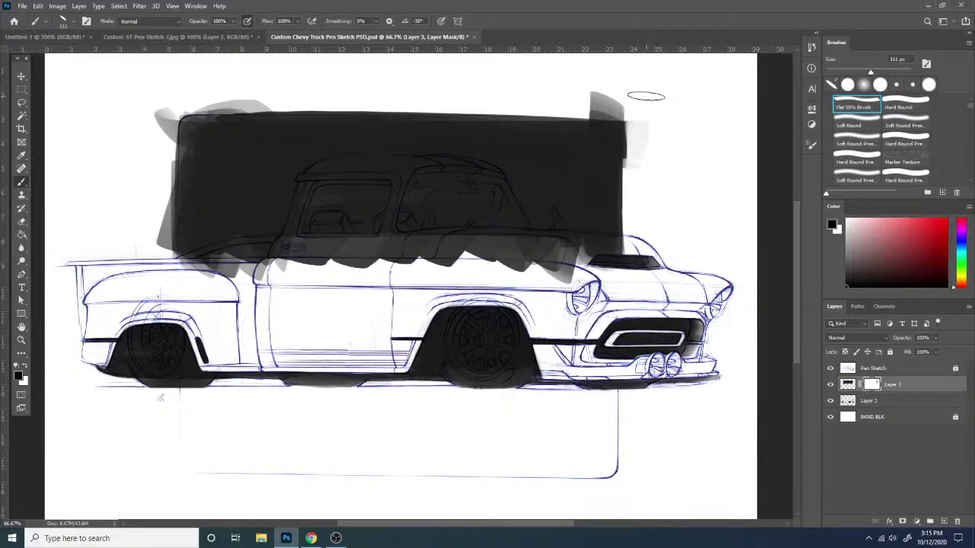
{"action": "left_click_drag", "start_coordinate": [645, 97], "coordinate": [641, 165]}
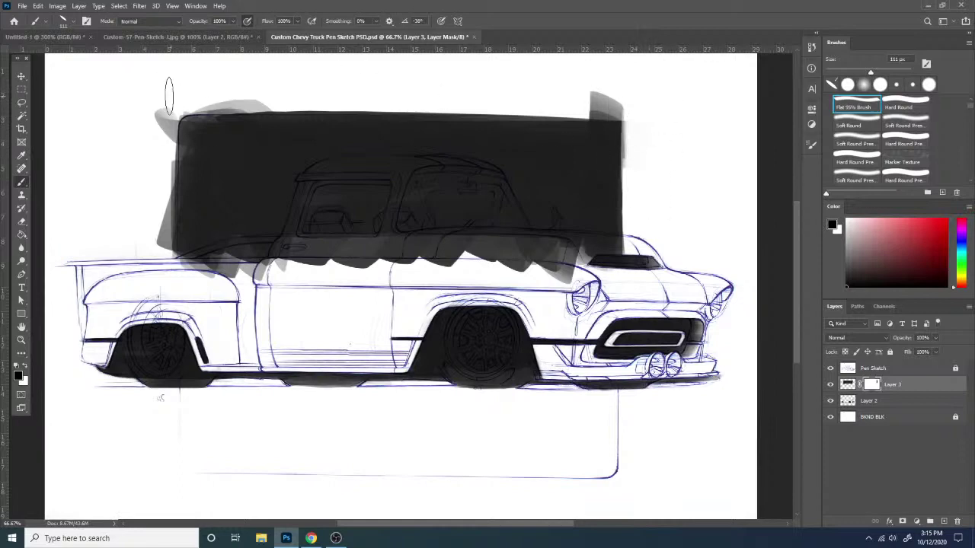
- Mask out the backdrop spill above the frame's top edge with long horizontal strokes, redoing the misplaced ones
{"action": "left_click_drag", "start_coordinate": [159, 99], "coordinate": [259, 85]}
{"action": "key", "text": "ctrl+z"}
{"action": "mouse_move", "coordinate": [172, 88]}
{"action": "left_mouse_down"}
{"action": "mouse_move", "coordinate": [312, 82]}
{"action": "mouse_move", "coordinate": [174, 93]}
{"action": "mouse_move", "coordinate": [385, 86]}
{"action": "mouse_move", "coordinate": [208, 92]}
{"action": "mouse_move", "coordinate": [655, 99]}
{"action": "left_mouse_up"}
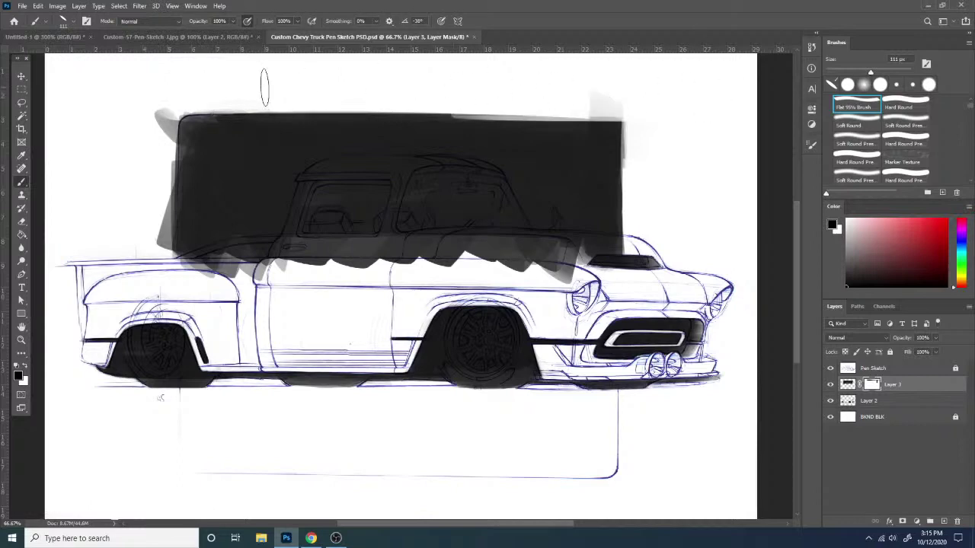
{"action": "key", "text": "ctrl+z"}
{"action": "left_click_drag", "start_coordinate": [176, 94], "coordinate": [721, 97]}
{"action": "left_click_drag", "start_coordinate": [212, 99], "coordinate": [682, 97]}
- Reduce the brush to 70 px and mask out the backdrop spill beyond the frame's left edge
{"action": "right_click", "coordinate": [633, 128]}
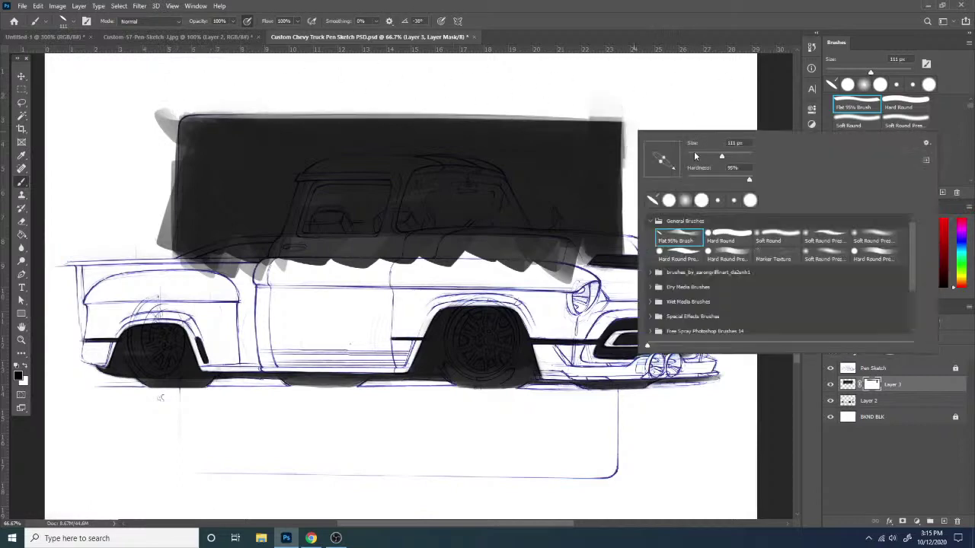
{"action": "left_click", "coordinate": [710, 158]}
{"action": "left_click", "coordinate": [608, 110]}
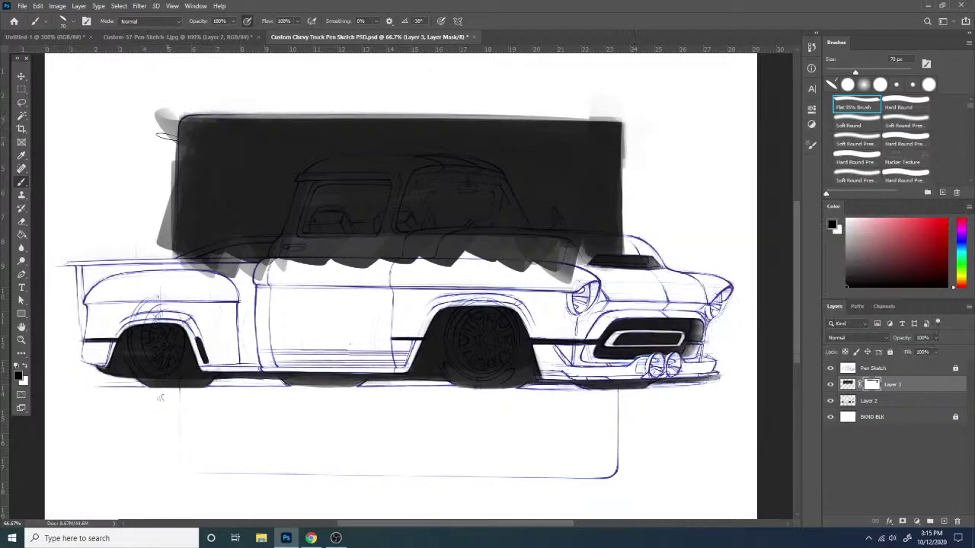
{"action": "right_click", "coordinate": [167, 135]}
{"action": "left_click", "coordinate": [136, 128]}
{"action": "left_click_drag", "start_coordinate": [166, 89], "coordinate": [161, 302]}
{"action": "key", "text": "ctrl+z"}
{"action": "left_click_drag", "start_coordinate": [165, 107], "coordinate": [159, 279]}
{"action": "mouse_move", "coordinate": [171, 130]}
{"action": "left_mouse_down"}
{"action": "mouse_move", "coordinate": [166, 249]}
{"action": "mouse_move", "coordinate": [166, 102]}
{"action": "mouse_move", "coordinate": [162, 155]}
{"action": "left_mouse_up"}
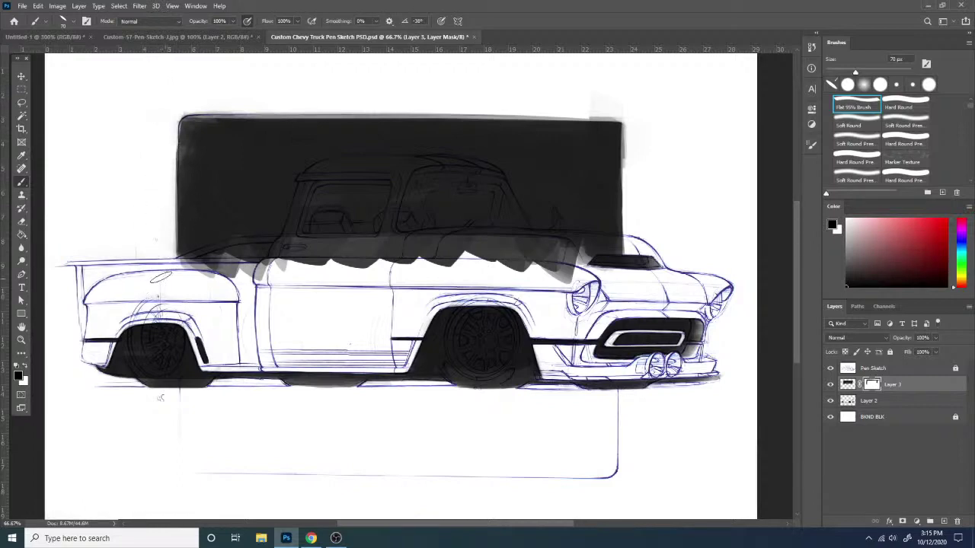
- Mask the backdrop's ragged lower edge off the truck's bed rail, upper door, cowl and hood
{"action": "left_click_drag", "start_coordinate": [161, 278], "coordinate": [383, 265]}
{"action": "key", "text": "ctrl+z"}
{"action": "mouse_move", "coordinate": [164, 267]}
{"action": "left_mouse_down"}
{"action": "mouse_move", "coordinate": [367, 266]}
{"action": "mouse_move", "coordinate": [267, 271]}
{"action": "left_mouse_up"}
{"action": "left_click_drag", "start_coordinate": [267, 271], "coordinate": [161, 269]}
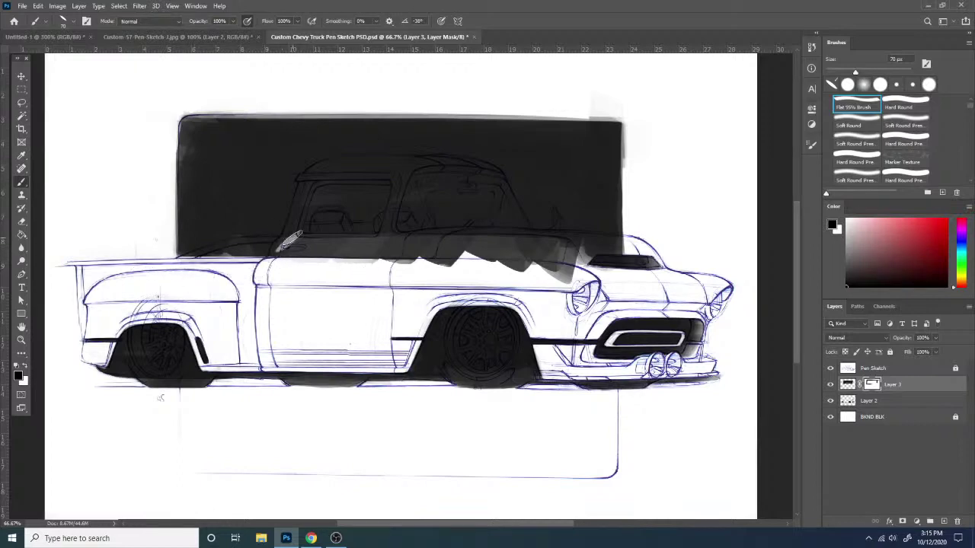
{"action": "mouse_move", "coordinate": [291, 240]}
{"action": "left_mouse_down"}
{"action": "mouse_move", "coordinate": [487, 288]}
{"action": "mouse_move", "coordinate": [333, 266]}
{"action": "mouse_move", "coordinate": [292, 246]}
{"action": "mouse_move", "coordinate": [606, 260]}
{"action": "mouse_move", "coordinate": [282, 258]}
{"action": "mouse_move", "coordinate": [467, 248]}
{"action": "left_mouse_up"}
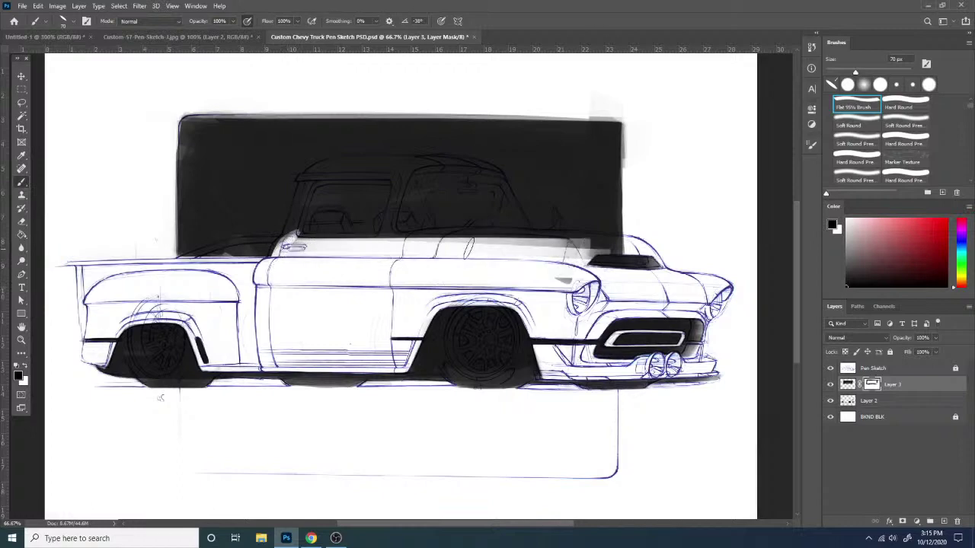
{"action": "mouse_move", "coordinate": [394, 249]}
{"action": "left_mouse_down"}
{"action": "mouse_move", "coordinate": [594, 244]}
{"action": "mouse_move", "coordinate": [499, 242]}
{"action": "mouse_move", "coordinate": [509, 242]}
{"action": "mouse_move", "coordinate": [499, 242]}
{"action": "mouse_move", "coordinate": [666, 253]}
{"action": "left_mouse_up"}
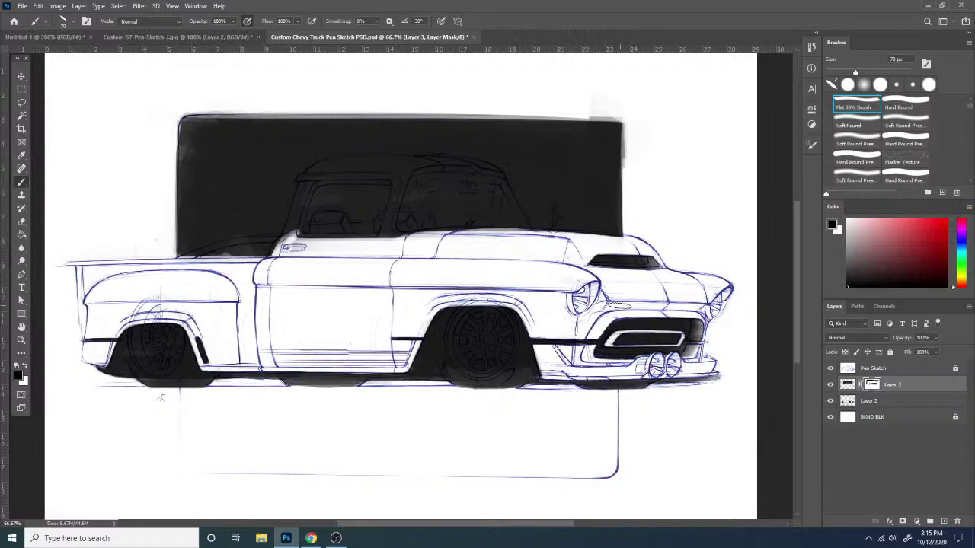
- Set the brush to 26 px and refine the mask along the door's window sill and the hood's upper edge
{"action": "key", "text": "ctrl+plus"}
{"action": "left_click_drag", "start_coordinate": [613, 292], "coordinate": [592, 331]}
{"action": "right_click", "coordinate": [550, 265]}
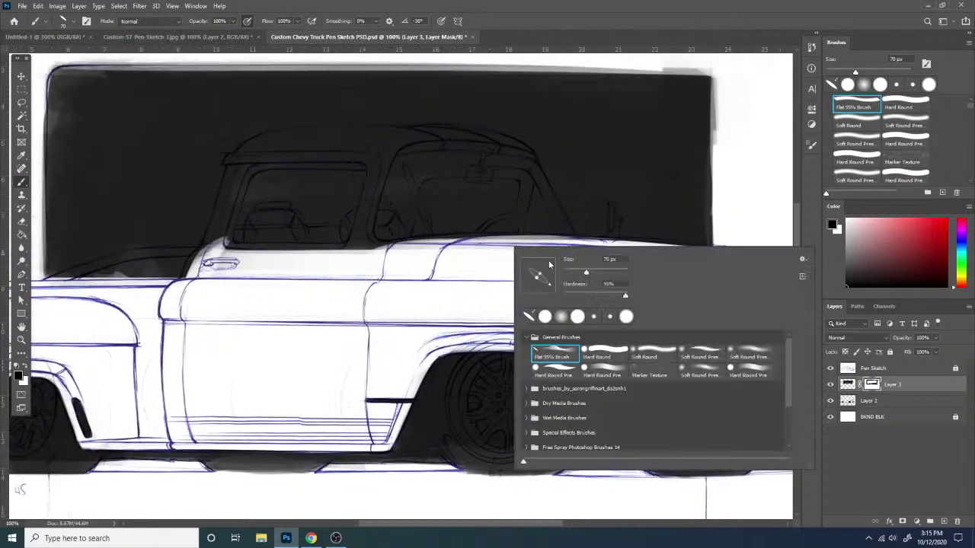
{"action": "left_click", "coordinate": [572, 273]}
{"action": "key", "text": "Return"}
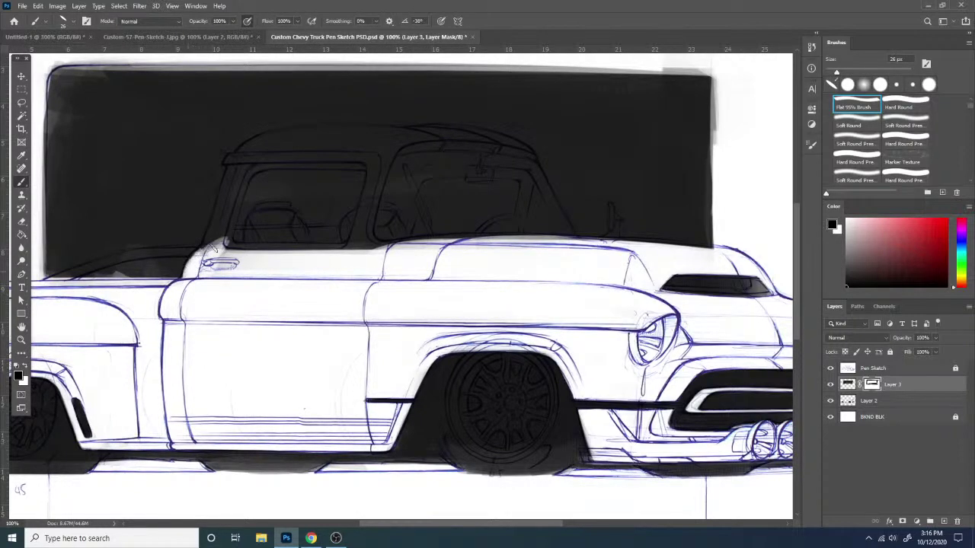
{"action": "left_click_drag", "start_coordinate": [207, 256], "coordinate": [326, 252]}
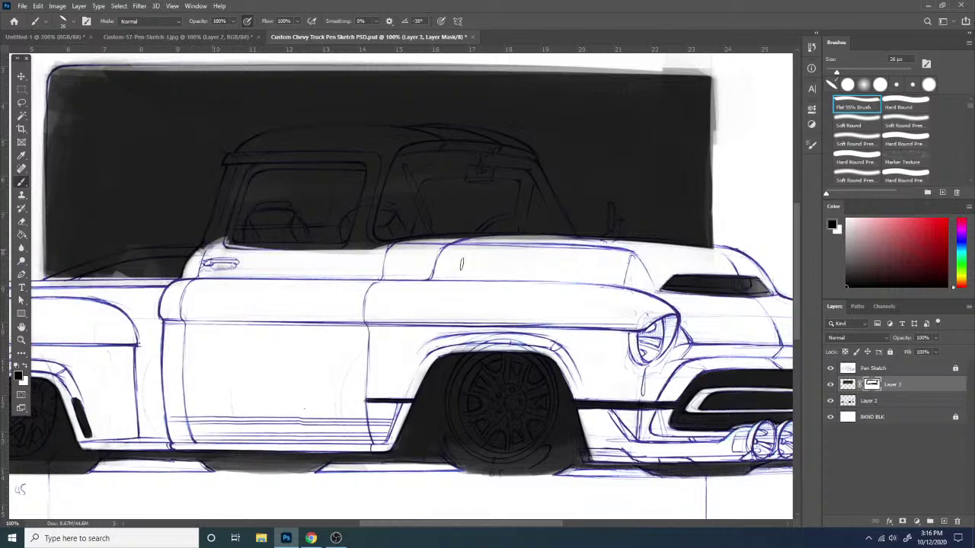
{"action": "left_click_drag", "start_coordinate": [216, 252], "coordinate": [478, 251]}
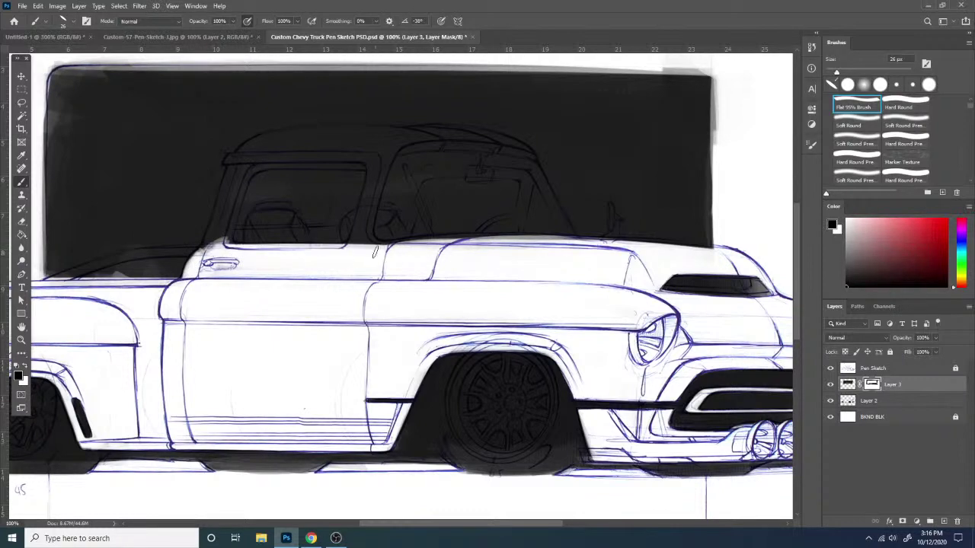
{"action": "left_click_drag", "start_coordinate": [380, 257], "coordinate": [461, 252]}
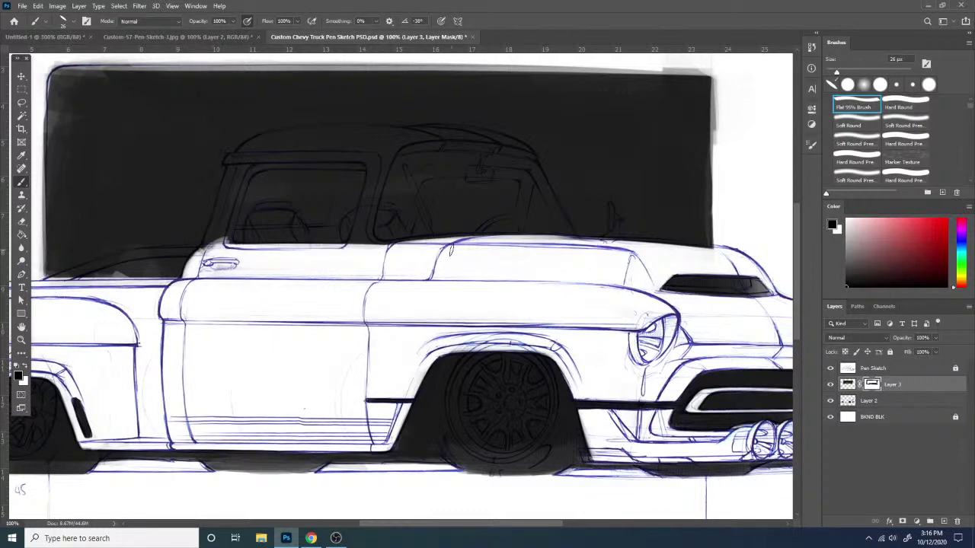
{"action": "left_click_drag", "start_coordinate": [548, 244], "coordinate": [560, 245]}
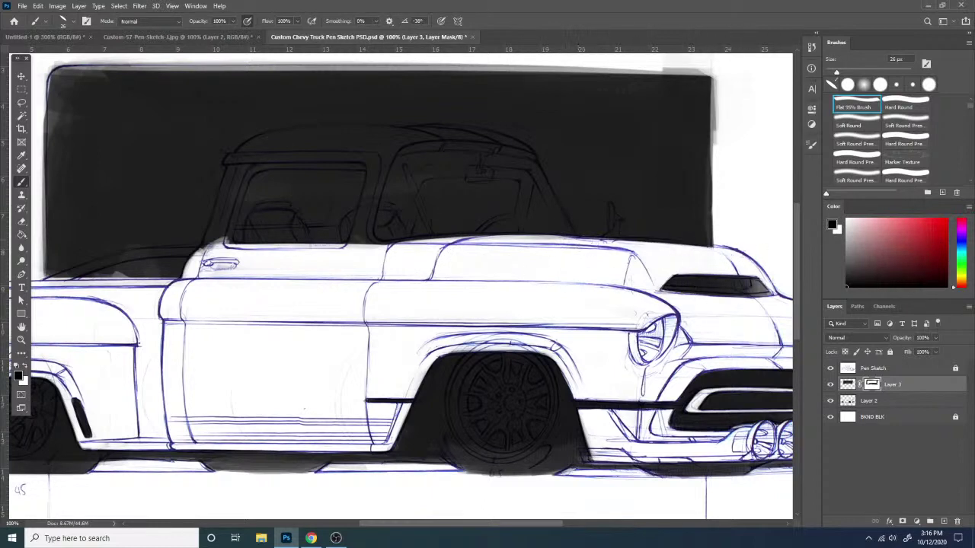
- Mask the dark backdrop off the cab's rear pillar, from the roof rail down to the door handle area
{"action": "left_click_drag", "start_coordinate": [292, 256], "coordinate": [398, 286]}
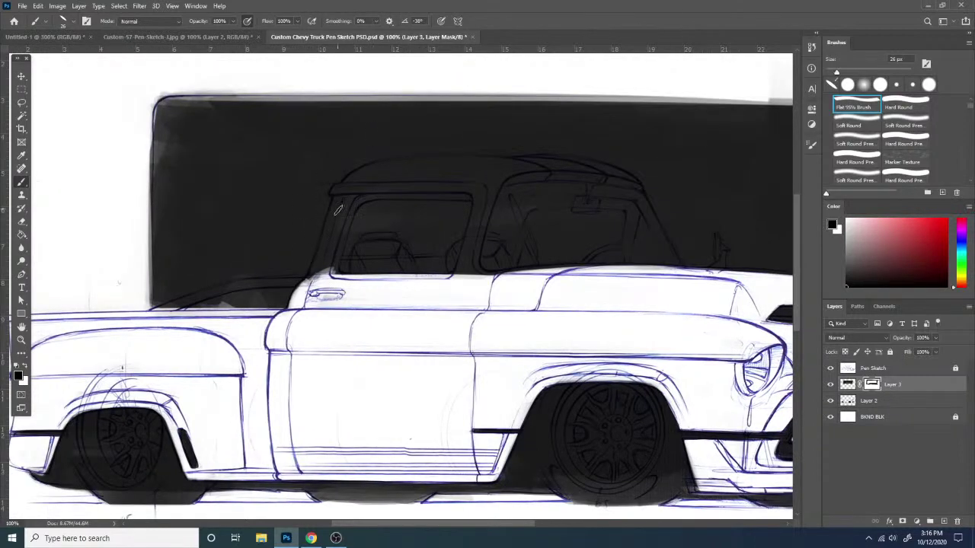
{"action": "left_click_drag", "start_coordinate": [347, 192], "coordinate": [312, 278]}
{"action": "key", "text": "ctrl+z"}
{"action": "left_click_drag", "start_coordinate": [343, 194], "coordinate": [314, 297]}
{"action": "mouse_move", "coordinate": [355, 192]}
{"action": "left_mouse_down"}
{"action": "mouse_move", "coordinate": [324, 278]}
{"action": "mouse_move", "coordinate": [351, 198]}
{"action": "mouse_move", "coordinate": [309, 282]}
{"action": "left_mouse_up"}
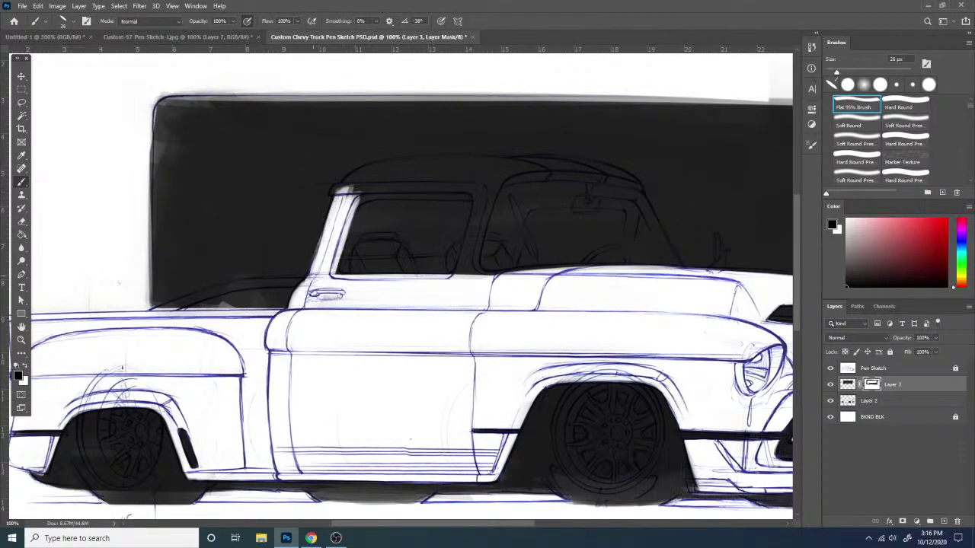
{"action": "left_click_drag", "start_coordinate": [343, 193], "coordinate": [326, 237]}
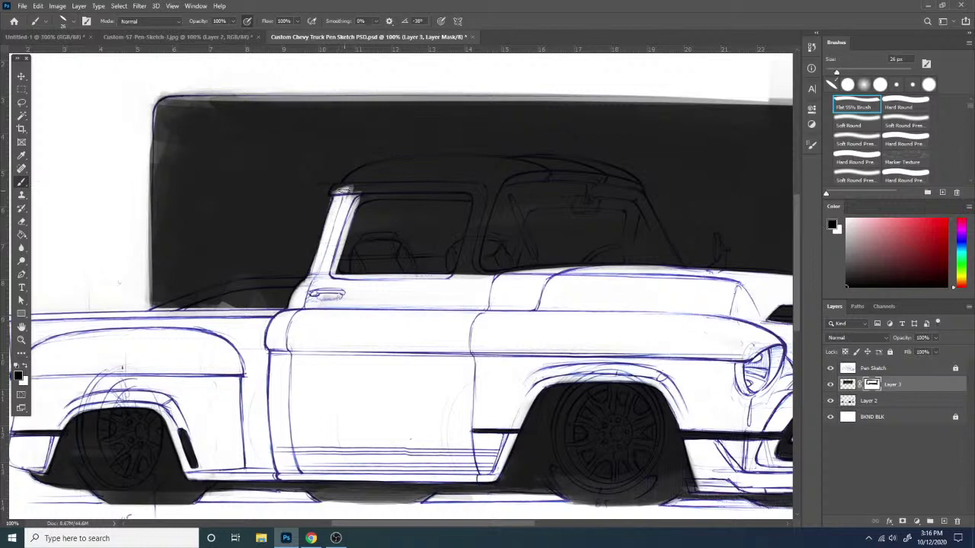
{"action": "left_click_drag", "start_coordinate": [344, 187], "coordinate": [305, 292]}
- Mask the dark backdrop off the pillar between the side window and windshield and along the windshield's base
{"action": "mouse_move", "coordinate": [491, 181]}
{"action": "left_mouse_down"}
{"action": "mouse_move", "coordinate": [462, 276]}
{"action": "mouse_move", "coordinate": [473, 236]}
{"action": "left_mouse_up"}
{"action": "mouse_move", "coordinate": [487, 185]}
{"action": "left_mouse_down"}
{"action": "mouse_move", "coordinate": [461, 275]}
{"action": "mouse_move", "coordinate": [460, 260]}
{"action": "left_mouse_up"}
{"action": "left_click_drag", "start_coordinate": [484, 202], "coordinate": [490, 178]}
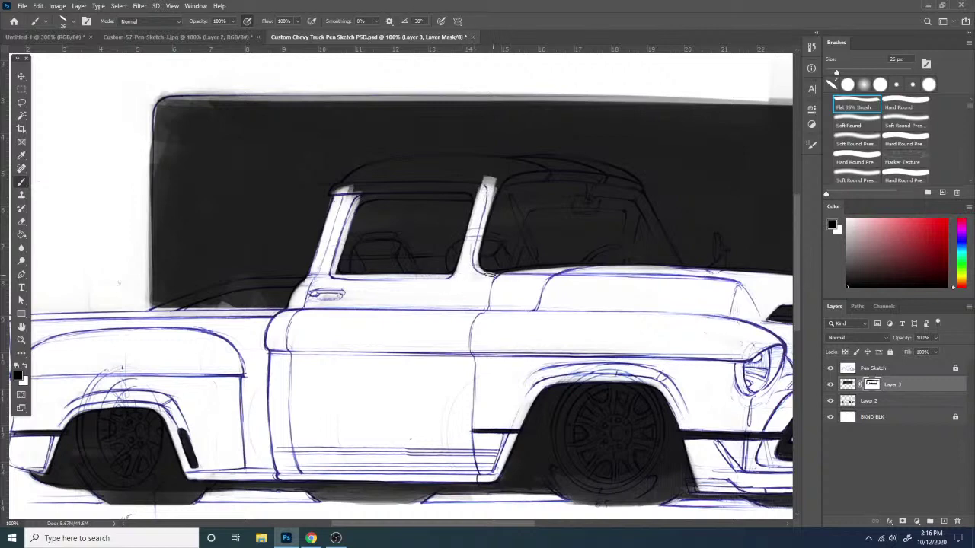
{"action": "left_click_drag", "start_coordinate": [490, 278], "coordinate": [626, 268]}
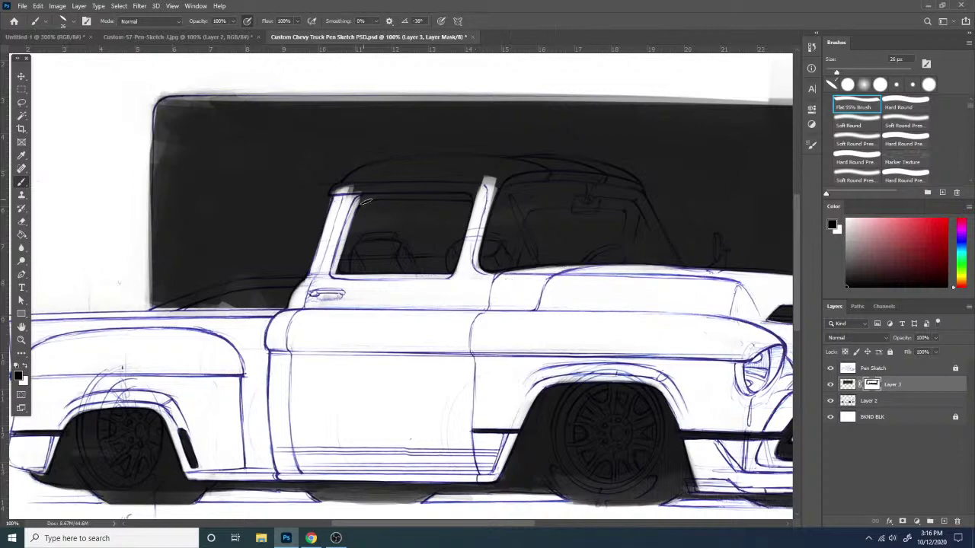
- Mask the backdrop off the roof's drip rail and the top frame of the side window
{"action": "key", "text": "ctrl+plus"}
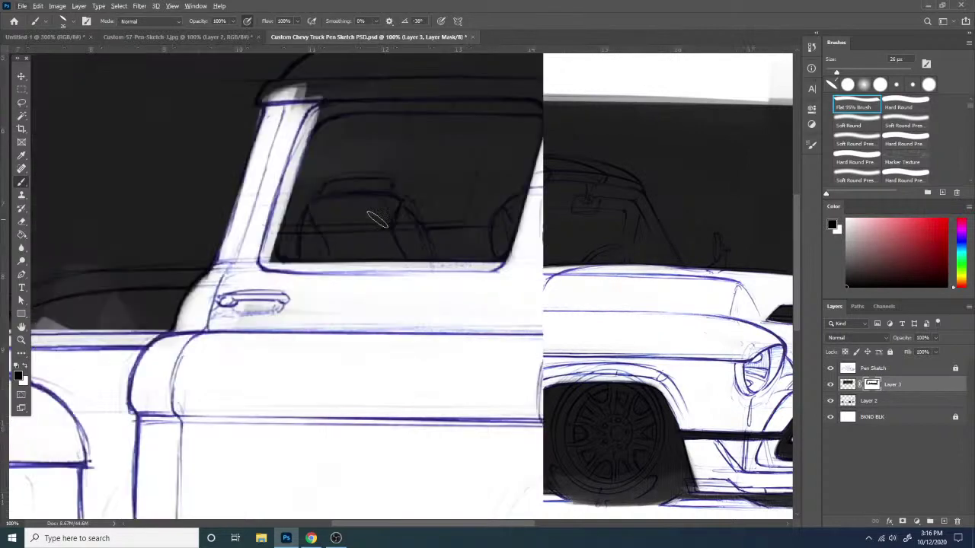
{"action": "mouse_move", "coordinate": [409, 290]}
{"action": "left_mouse_down"}
{"action": "mouse_move", "coordinate": [404, 349]}
{"action": "mouse_move", "coordinate": [428, 454]}
{"action": "left_mouse_up"}
{"action": "left_click_drag", "start_coordinate": [292, 249], "coordinate": [370, 254]}
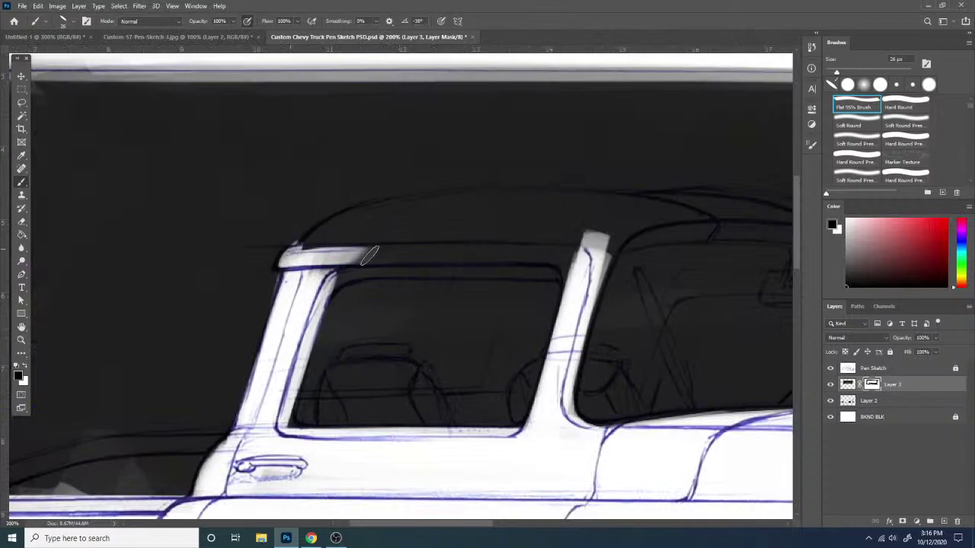
{"action": "left_click_drag", "start_coordinate": [307, 268], "coordinate": [396, 251]}
{"action": "left_click_drag", "start_coordinate": [331, 288], "coordinate": [514, 249]}
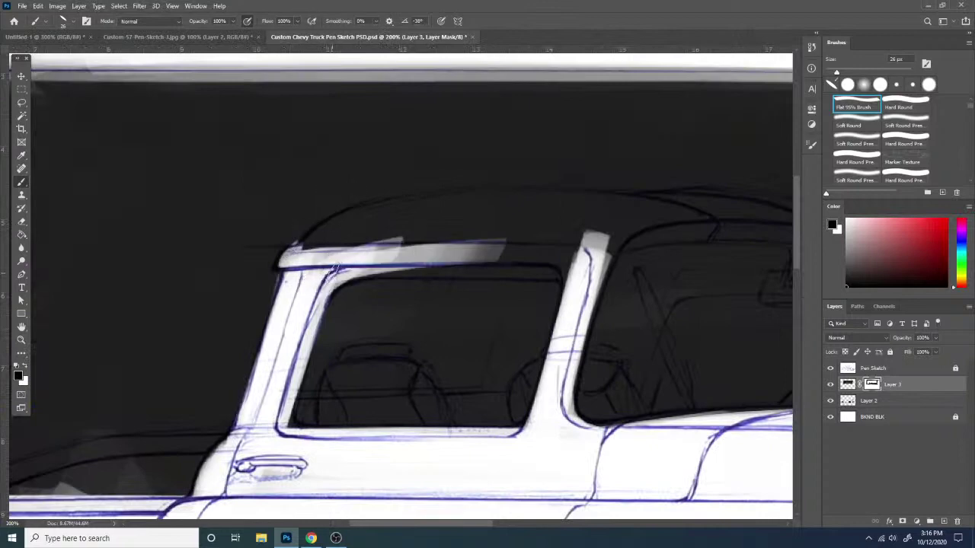
{"action": "mouse_move", "coordinate": [334, 268]}
{"action": "left_mouse_down"}
{"action": "mouse_move", "coordinate": [575, 259]}
{"action": "mouse_move", "coordinate": [604, 268]}
{"action": "left_mouse_up"}
{"action": "key", "text": "ctrl+z"}
{"action": "mouse_move", "coordinate": [375, 259]}
{"action": "left_mouse_down"}
{"action": "mouse_move", "coordinate": [577, 263]}
{"action": "mouse_move", "coordinate": [568, 268]}
{"action": "left_mouse_up"}
{"action": "mouse_move", "coordinate": [428, 259]}
{"action": "left_mouse_down"}
{"action": "mouse_move", "coordinate": [575, 264]}
{"action": "mouse_move", "coordinate": [503, 269]}
{"action": "left_mouse_up"}
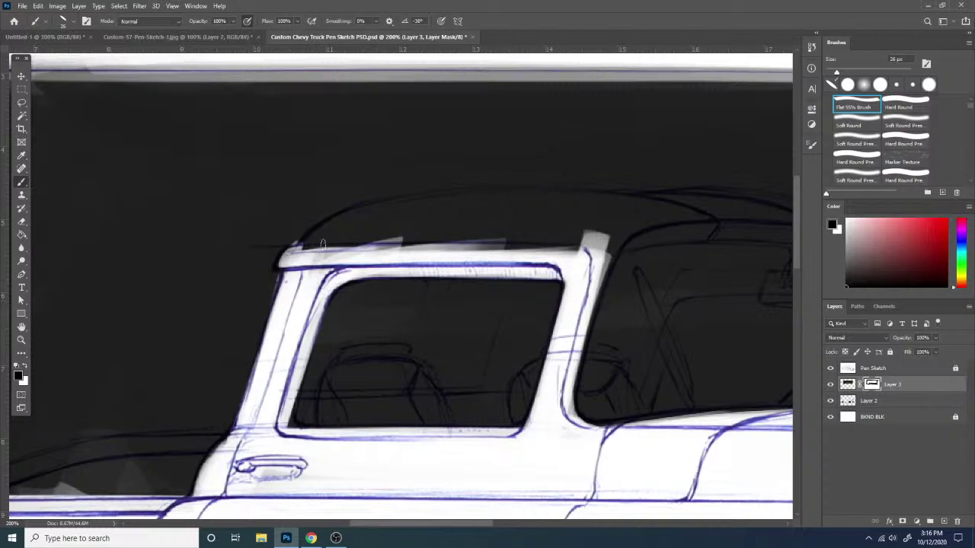
- Mask the backdrop off the rear part of the roof, following its curved outline above the drip rail
{"action": "mouse_move", "coordinate": [301, 260]}
{"action": "left_mouse_down"}
{"action": "mouse_move", "coordinate": [344, 242]}
{"action": "mouse_move", "coordinate": [297, 256]}
{"action": "mouse_move", "coordinate": [392, 219]}
{"action": "mouse_move", "coordinate": [298, 248]}
{"action": "mouse_move", "coordinate": [539, 201]}
{"action": "left_mouse_up"}
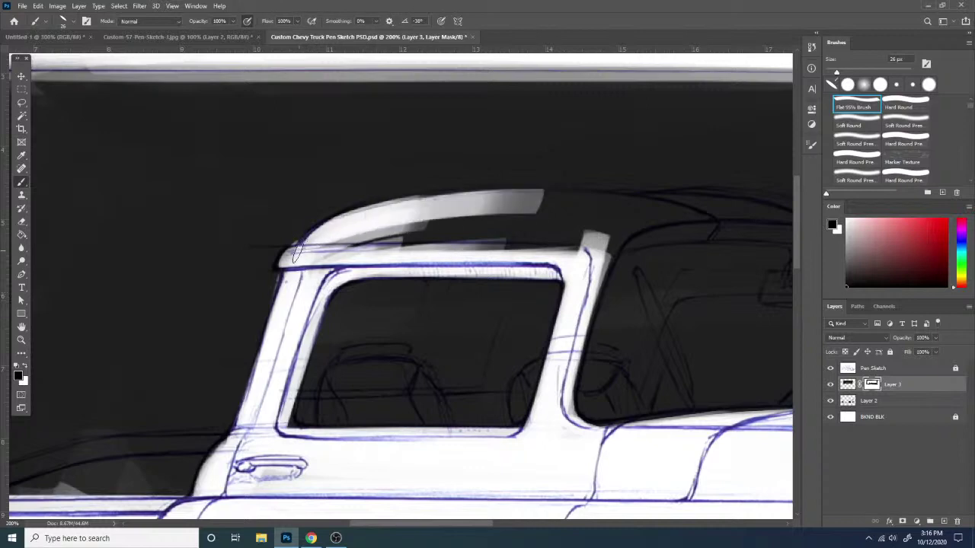
{"action": "left_click_drag", "start_coordinate": [298, 253], "coordinate": [476, 203]}
{"action": "mouse_move", "coordinate": [350, 231]}
{"action": "left_mouse_down"}
{"action": "mouse_move", "coordinate": [610, 213]}
{"action": "mouse_move", "coordinate": [568, 231]}
{"action": "left_mouse_up"}
{"action": "mouse_move", "coordinate": [343, 250]}
{"action": "left_mouse_down"}
{"action": "mouse_move", "coordinate": [562, 245]}
{"action": "mouse_move", "coordinate": [474, 250]}
{"action": "mouse_move", "coordinate": [563, 244]}
{"action": "mouse_move", "coordinate": [562, 234]}
{"action": "left_mouse_up"}
{"action": "left_click_drag", "start_coordinate": [380, 230], "coordinate": [562, 216]}
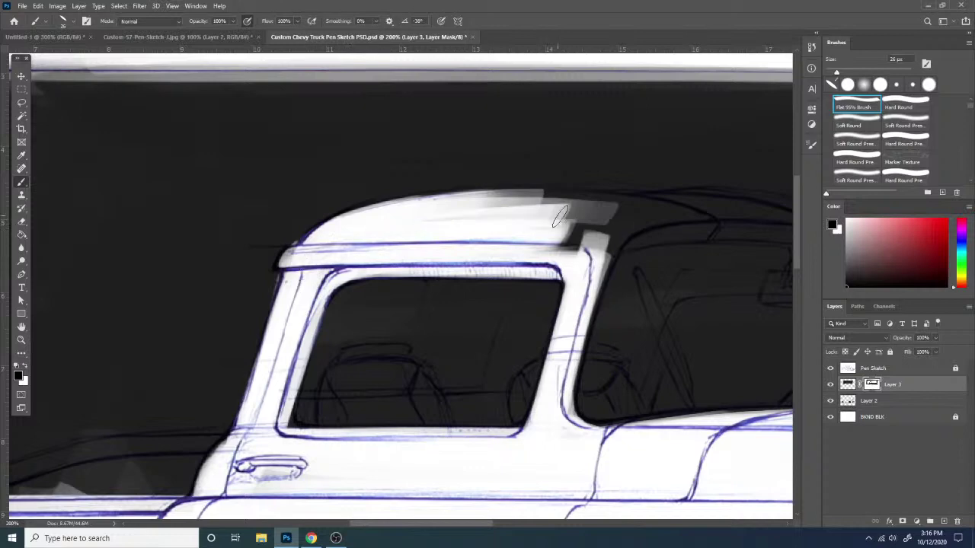
- Mask the dark backdrop off the middle of the cab roof, extending the cleared area forward toward the windshield
{"action": "left_click_drag", "start_coordinate": [605, 344], "coordinate": [433, 350]}
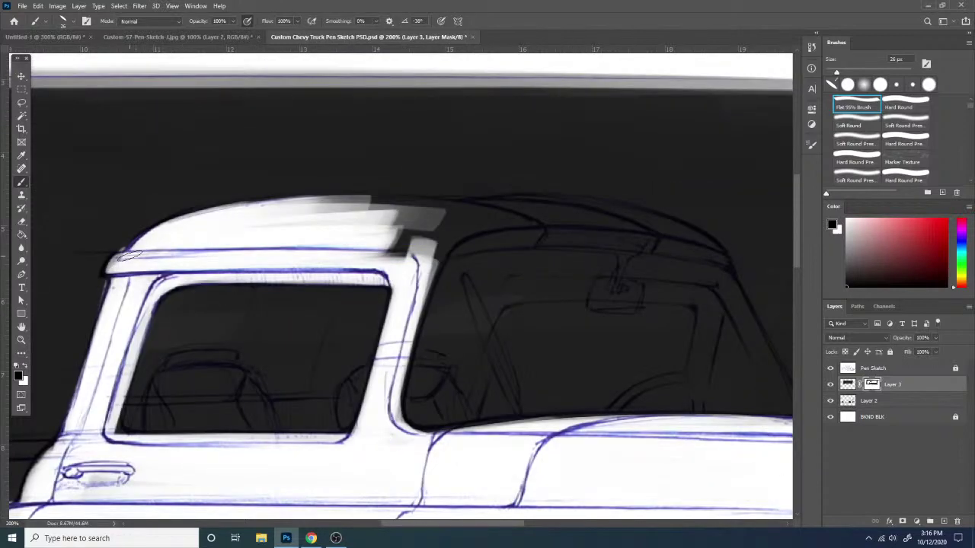
{"action": "left_click_drag", "start_coordinate": [194, 226], "coordinate": [419, 208]}
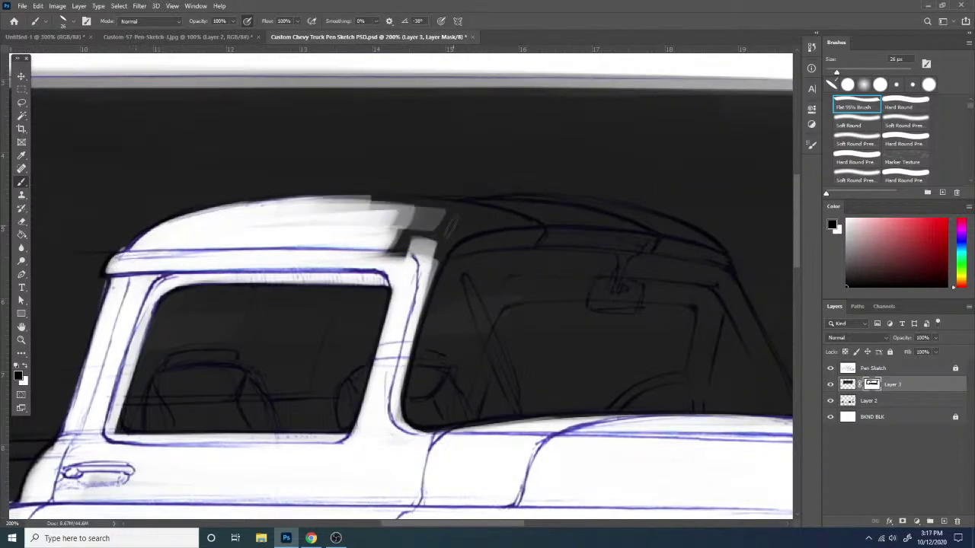
{"action": "left_click_drag", "start_coordinate": [215, 225], "coordinate": [417, 205]}
{"action": "left_click_drag", "start_coordinate": [266, 222], "coordinate": [486, 216]}
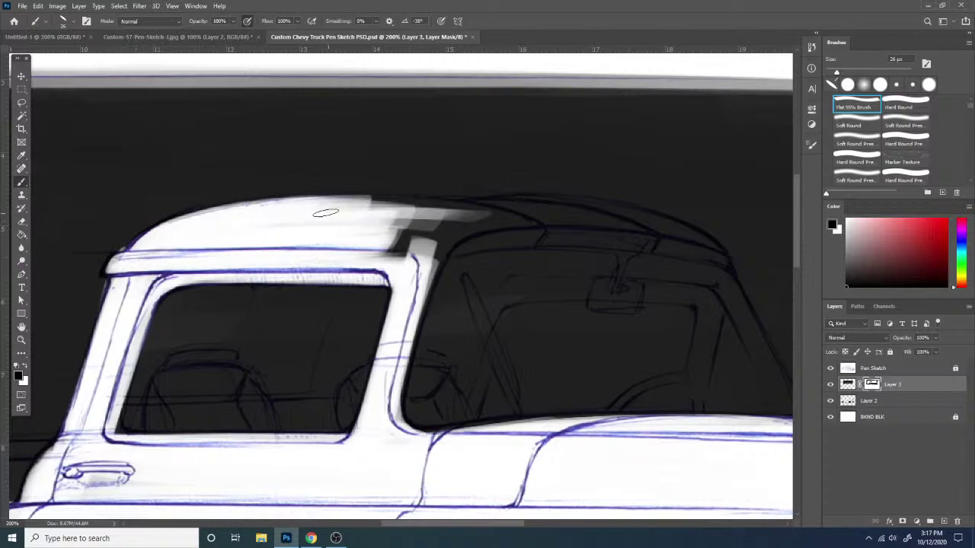
{"action": "mouse_move", "coordinate": [315, 212]}
{"action": "left_mouse_down"}
{"action": "mouse_move", "coordinate": [492, 217]}
{"action": "mouse_move", "coordinate": [475, 214]}
{"action": "left_mouse_up"}
{"action": "left_click_drag", "start_coordinate": [247, 227], "coordinate": [445, 226]}
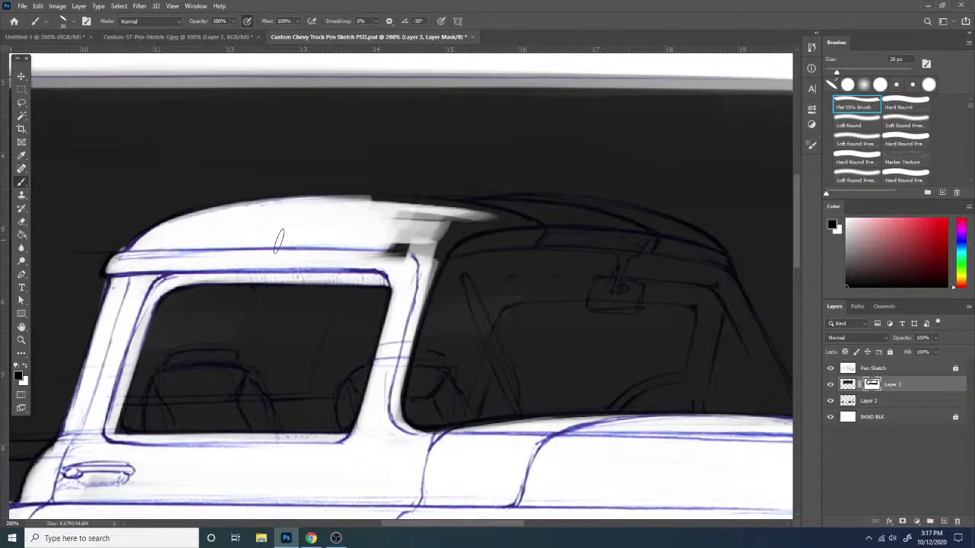
- Mask the remaining dark gap above the front end of the side window's drip rail
{"action": "left_click_drag", "start_coordinate": [280, 238], "coordinate": [418, 244]}
{"action": "left_click_drag", "start_coordinate": [278, 243], "coordinate": [421, 247]}
{"action": "left_click_drag", "start_coordinate": [322, 249], "coordinate": [410, 254]}
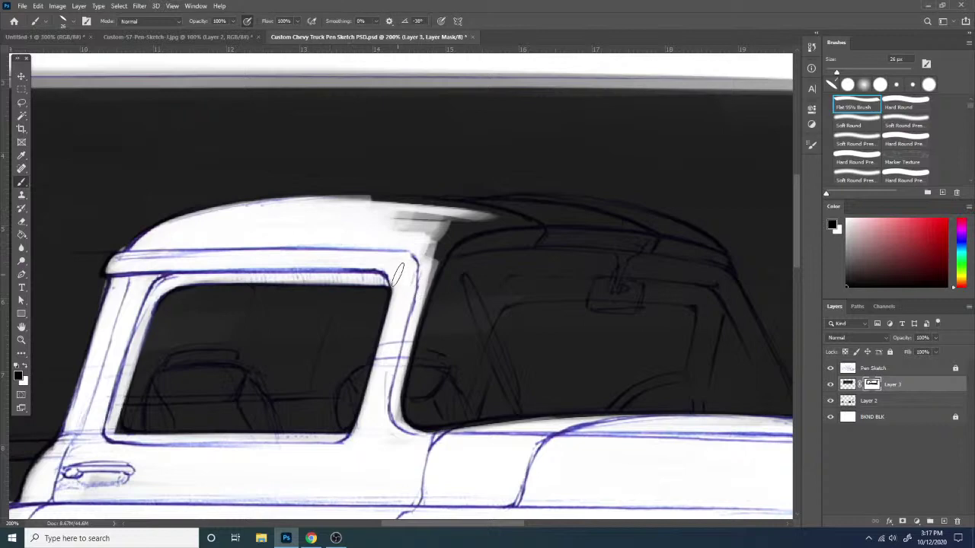
- Mask the backdrop off the windshield-side edge of the front pillar, from the roof corner down to the hood
{"action": "left_click_drag", "start_coordinate": [454, 223], "coordinate": [416, 300]}
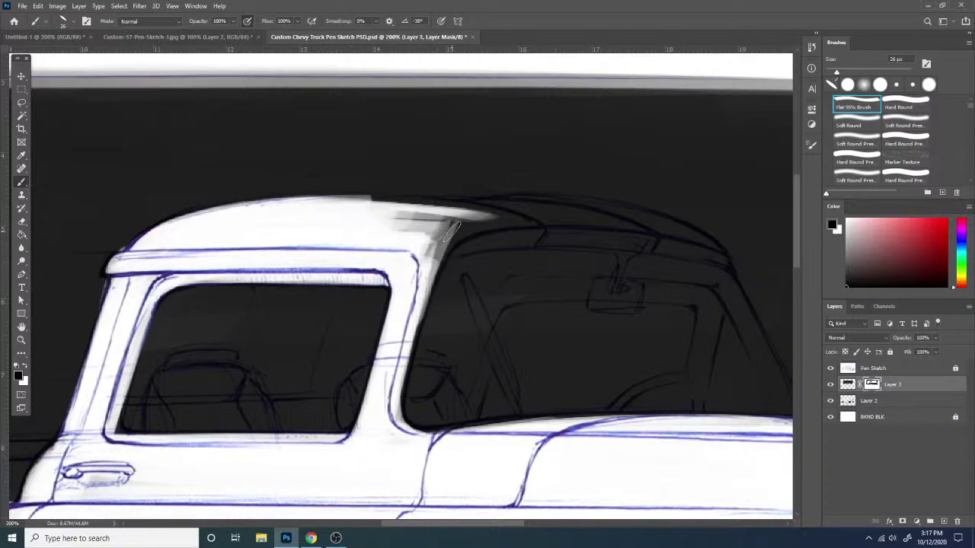
{"action": "left_click_drag", "start_coordinate": [453, 232], "coordinate": [424, 306]}
{"action": "left_click_drag", "start_coordinate": [437, 265], "coordinate": [419, 322]}
{"action": "left_click_drag", "start_coordinate": [443, 244], "coordinate": [395, 429]}
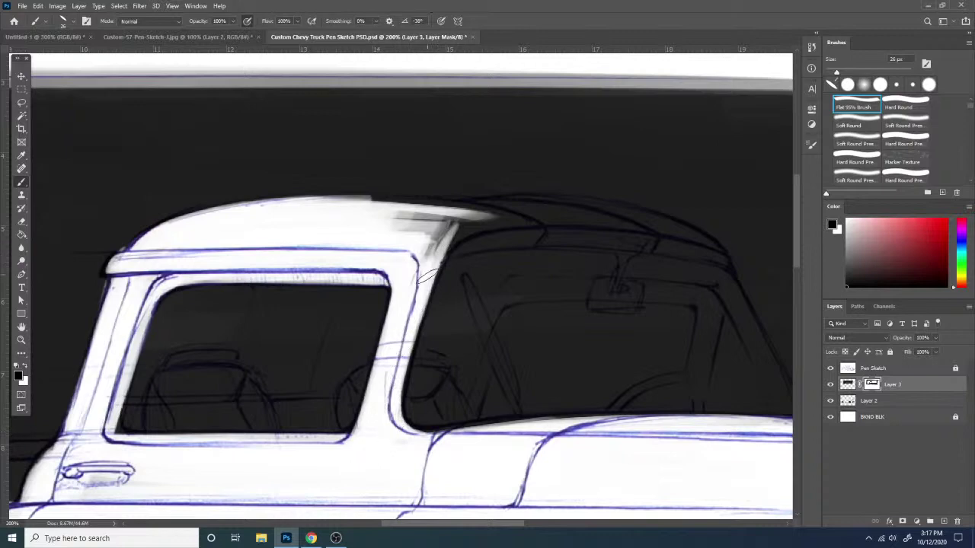
- Mask the backdrop off the windshield's upper frame, following the curve from the pillar along the header
{"action": "left_click_drag", "start_coordinate": [428, 274], "coordinate": [482, 217]}
{"action": "key", "text": "ctrl+z"}
{"action": "mouse_move", "coordinate": [430, 257]}
{"action": "left_mouse_down"}
{"action": "mouse_move", "coordinate": [494, 214]}
{"action": "mouse_move", "coordinate": [550, 205]}
{"action": "left_mouse_up"}
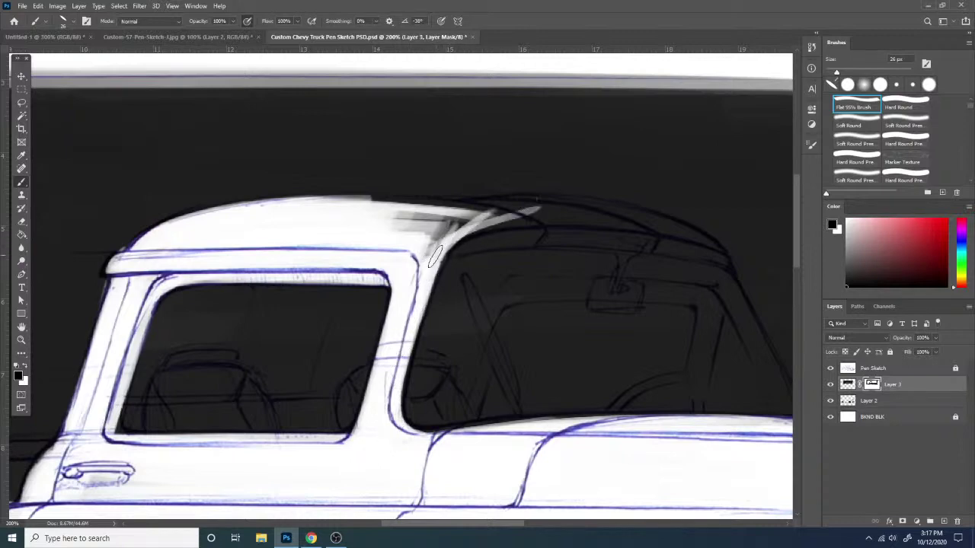
{"action": "mouse_move", "coordinate": [435, 256]}
{"action": "left_mouse_down"}
{"action": "mouse_move", "coordinate": [553, 221]}
{"action": "mouse_move", "coordinate": [583, 221]}
{"action": "mouse_move", "coordinate": [466, 245]}
{"action": "mouse_move", "coordinate": [629, 237]}
{"action": "left_mouse_up"}
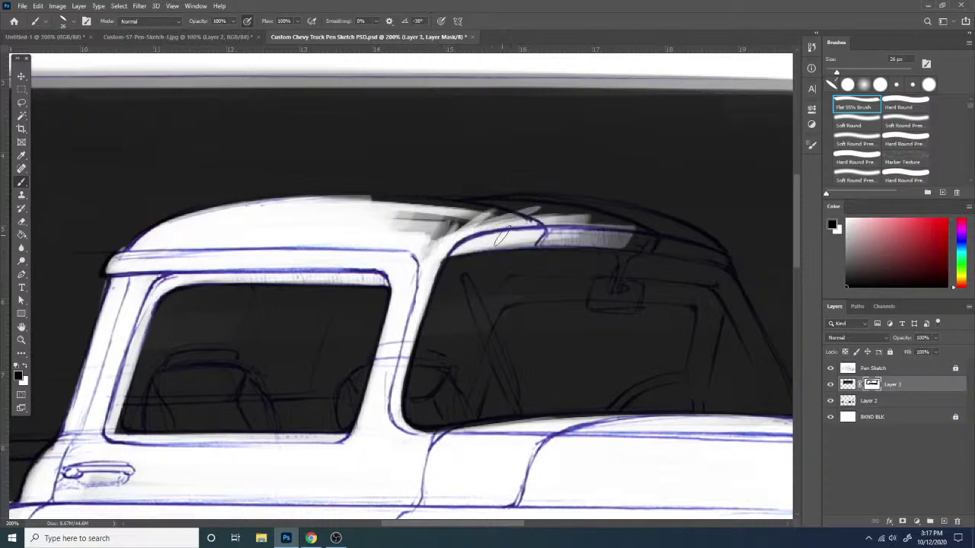
{"action": "left_click_drag", "start_coordinate": [503, 237], "coordinate": [678, 232]}
- Set the brush size to 31 px and mask the dark leftovers off the roof above the pillar and windshield corner
{"action": "right_click", "coordinate": [538, 243]}
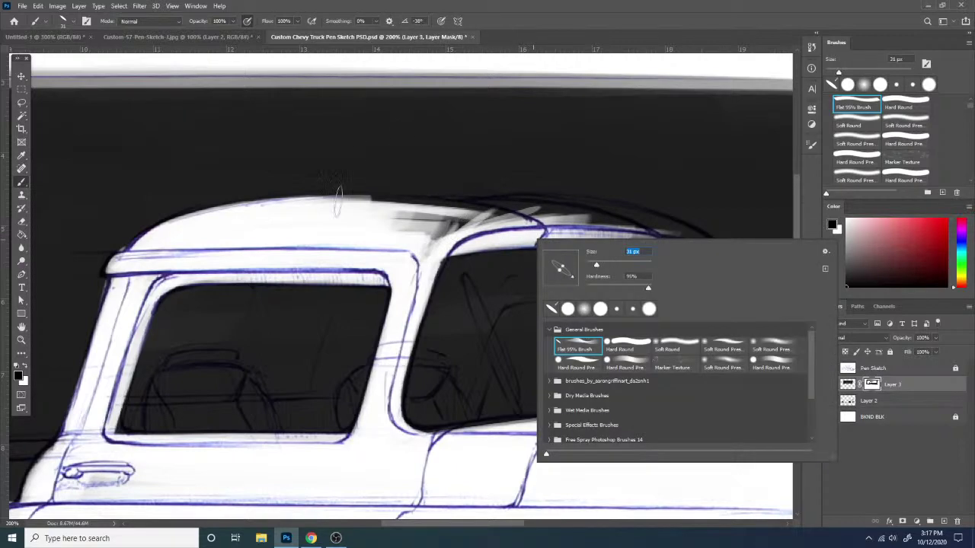
{"action": "left_click", "coordinate": [310, 215]}
{"action": "left_click_drag", "start_coordinate": [311, 214], "coordinate": [489, 216]}
{"action": "left_click_drag", "start_coordinate": [263, 219], "coordinate": [492, 221]}
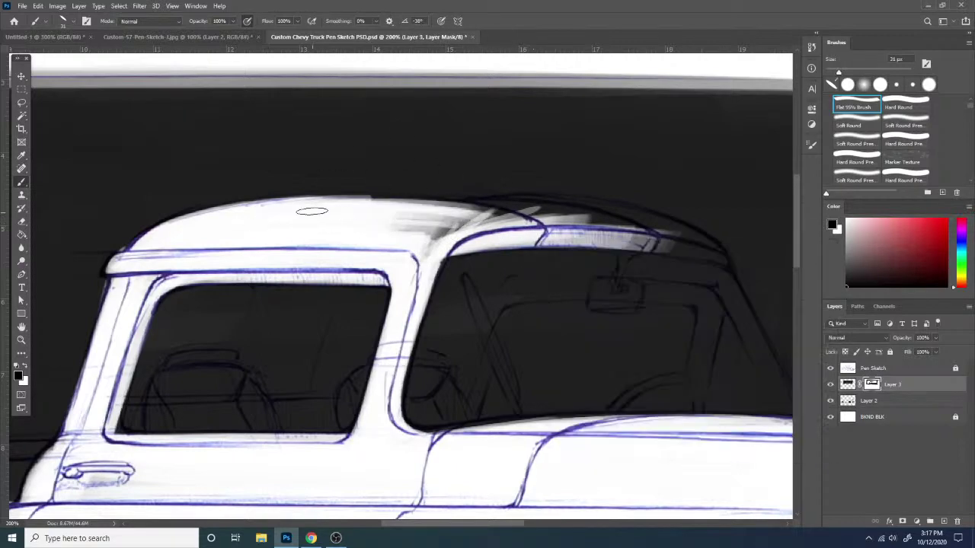
{"action": "mouse_move", "coordinate": [312, 211]}
{"action": "left_mouse_down"}
{"action": "mouse_move", "coordinate": [530, 217]}
{"action": "mouse_move", "coordinate": [416, 201]}
{"action": "mouse_move", "coordinate": [540, 219]}
{"action": "left_mouse_up"}
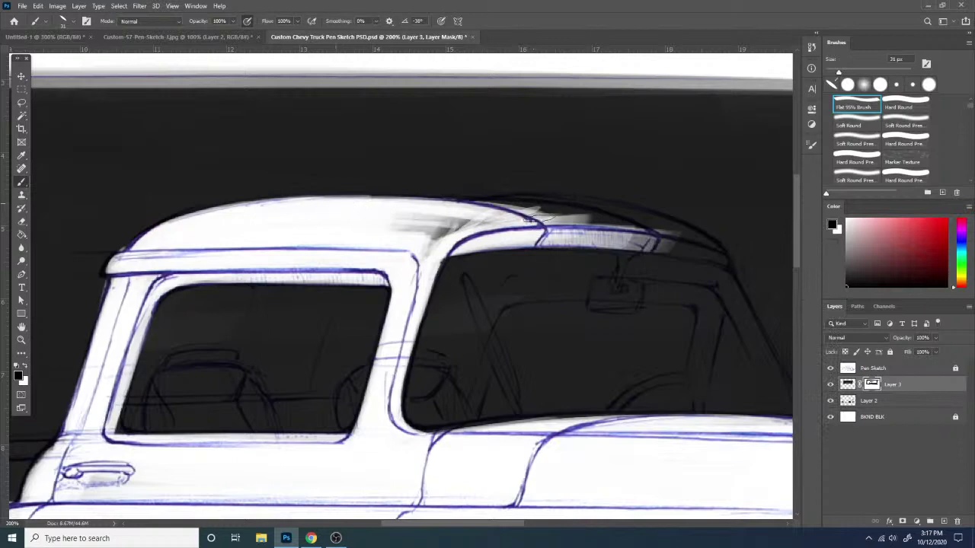
{"action": "left_click_drag", "start_coordinate": [404, 218], "coordinate": [491, 217]}
{"action": "left_click_drag", "start_coordinate": [438, 235], "coordinate": [488, 222]}
{"action": "left_click_drag", "start_coordinate": [387, 216], "coordinate": [442, 223]}
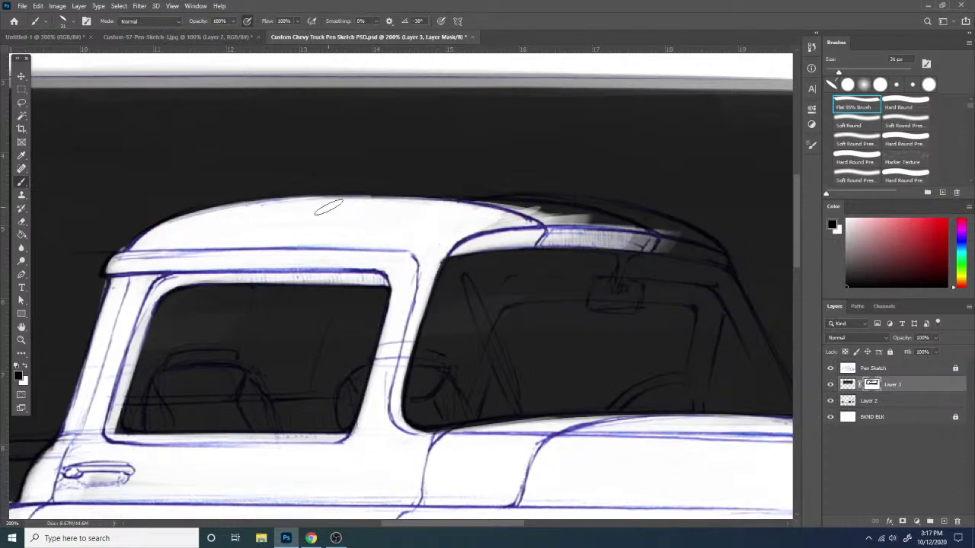
- Mask the backdrop off the front part of the roof above the windshield header, up to its outer outline
{"action": "mouse_move", "coordinate": [329, 207]}
{"action": "left_mouse_down"}
{"action": "mouse_move", "coordinate": [601, 218]}
{"action": "mouse_move", "coordinate": [472, 213]}
{"action": "mouse_move", "coordinate": [590, 204]}
{"action": "left_mouse_up"}
{"action": "mouse_move", "coordinate": [499, 209]}
{"action": "left_mouse_down"}
{"action": "mouse_move", "coordinate": [639, 218]}
{"action": "mouse_move", "coordinate": [680, 238]}
{"action": "mouse_move", "coordinate": [534, 200]}
{"action": "mouse_move", "coordinate": [576, 199]}
{"action": "left_mouse_up"}
{"action": "left_click_drag", "start_coordinate": [512, 204], "coordinate": [665, 228]}
{"action": "mouse_move", "coordinate": [545, 207]}
{"action": "left_mouse_down"}
{"action": "mouse_move", "coordinate": [467, 206]}
{"action": "mouse_move", "coordinate": [584, 216]}
{"action": "mouse_move", "coordinate": [528, 203]}
{"action": "mouse_move", "coordinate": [642, 221]}
{"action": "mouse_move", "coordinate": [574, 203]}
{"action": "mouse_move", "coordinate": [687, 239]}
{"action": "mouse_move", "coordinate": [565, 217]}
{"action": "mouse_move", "coordinate": [611, 229]}
{"action": "mouse_move", "coordinate": [566, 231]}
{"action": "mouse_move", "coordinate": [594, 226]}
{"action": "left_mouse_up"}
- Set the brush size to 21 px and clean the mask along the windshield header to the roof's far front corner
{"action": "right_click", "coordinate": [655, 288]}
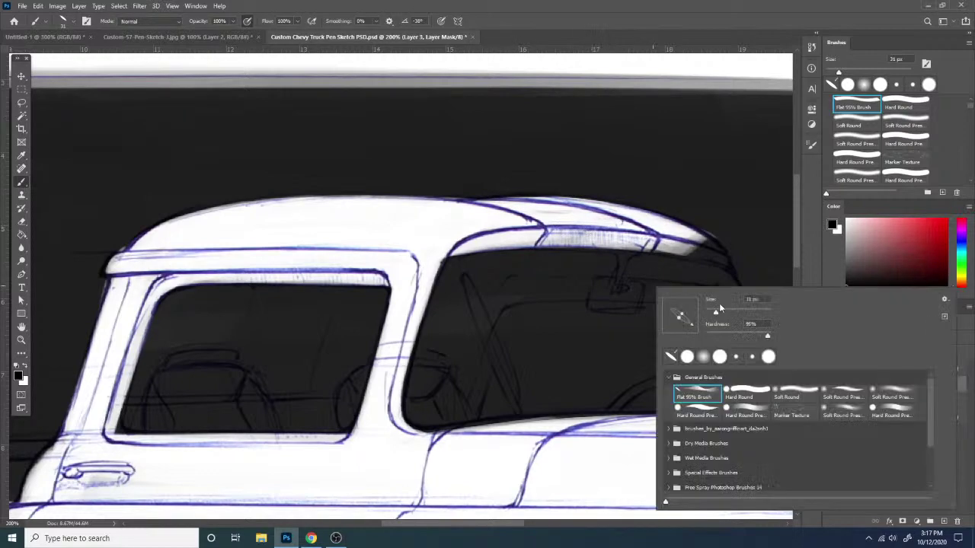
{"action": "left_click_drag", "start_coordinate": [456, 230], "coordinate": [629, 238]}
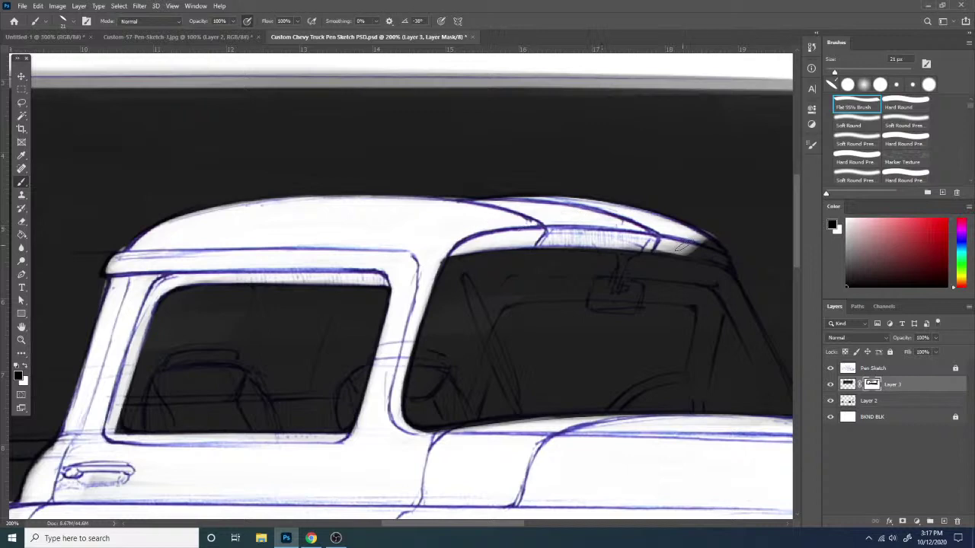
{"action": "mouse_move", "coordinate": [611, 240]}
{"action": "left_mouse_down"}
{"action": "mouse_move", "coordinate": [712, 252]}
{"action": "mouse_move", "coordinate": [701, 233]}
{"action": "mouse_move", "coordinate": [687, 233]}
{"action": "mouse_move", "coordinate": [720, 255]}
{"action": "mouse_move", "coordinate": [681, 247]}
{"action": "mouse_move", "coordinate": [699, 244]}
{"action": "mouse_move", "coordinate": [695, 255]}
{"action": "mouse_move", "coordinate": [632, 244]}
{"action": "mouse_move", "coordinate": [720, 253]}
{"action": "mouse_move", "coordinate": [707, 245]}
{"action": "mouse_move", "coordinate": [719, 260]}
{"action": "left_mouse_up"}
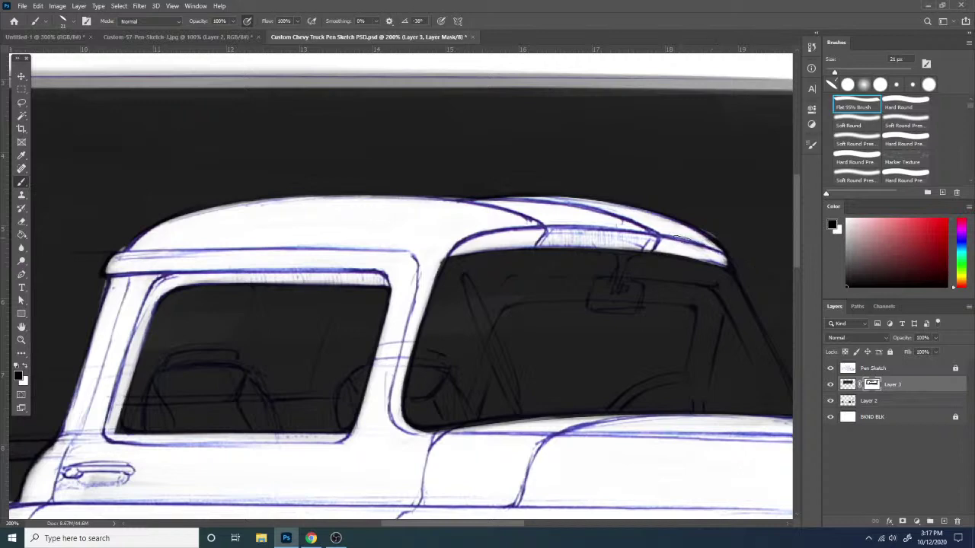
- Examine the masked cab and backdrop edges up close and across the whole truck sketch
{"action": "key", "text": "x"}
{"action": "key", "text": "x"}
{"action": "key", "text": "x"}
{"action": "left_click_drag", "start_coordinate": [172, 373], "coordinate": [453, 289]}
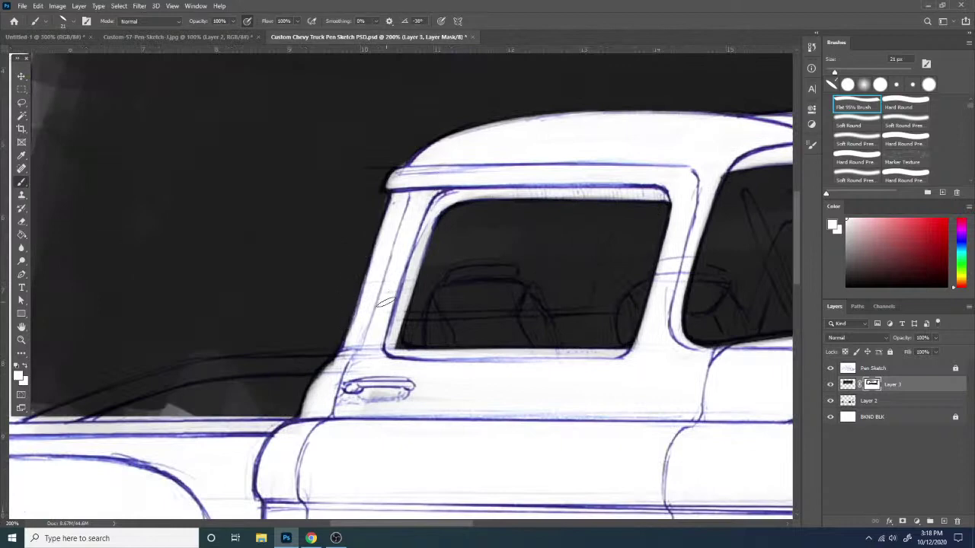
{"action": "key", "text": "ctrl+minus"}
{"action": "key", "text": "ctrl+minus"}
{"action": "key", "text": "ctrl+plus"}
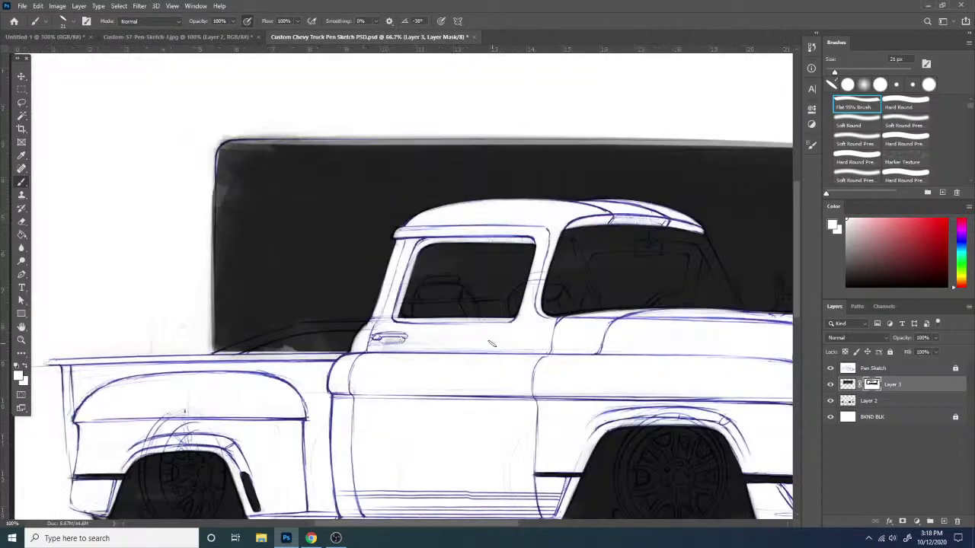
{"action": "left_click_drag", "start_coordinate": [614, 309], "coordinate": [483, 298]}
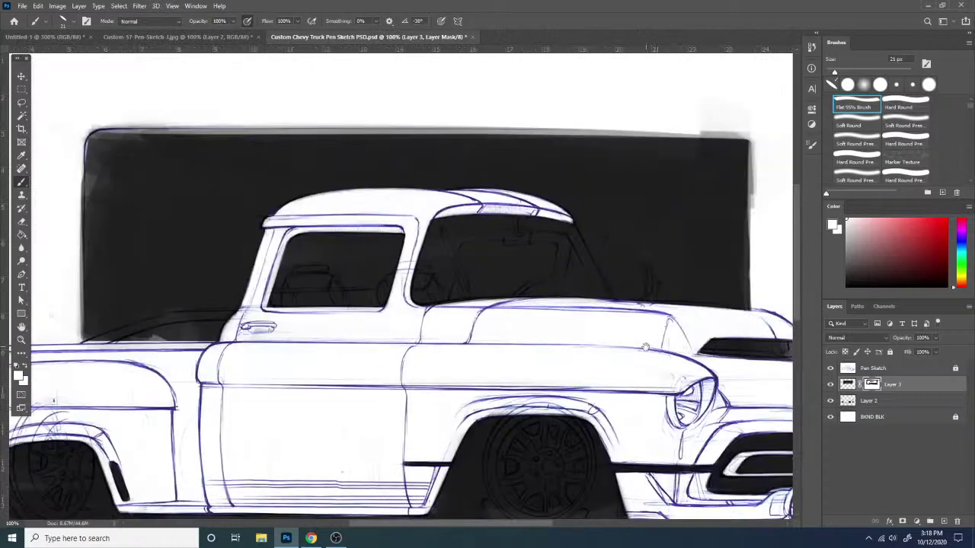
{"action": "key", "text": "ctrl+minus"}
{"action": "key", "text": "ctrl+minus"}
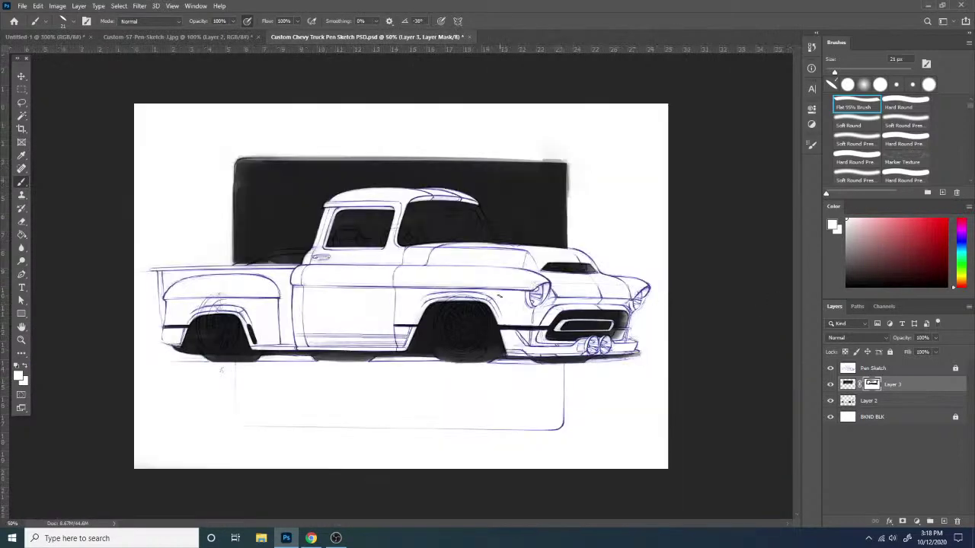
{"action": "key", "text": "ctrl+plus"}
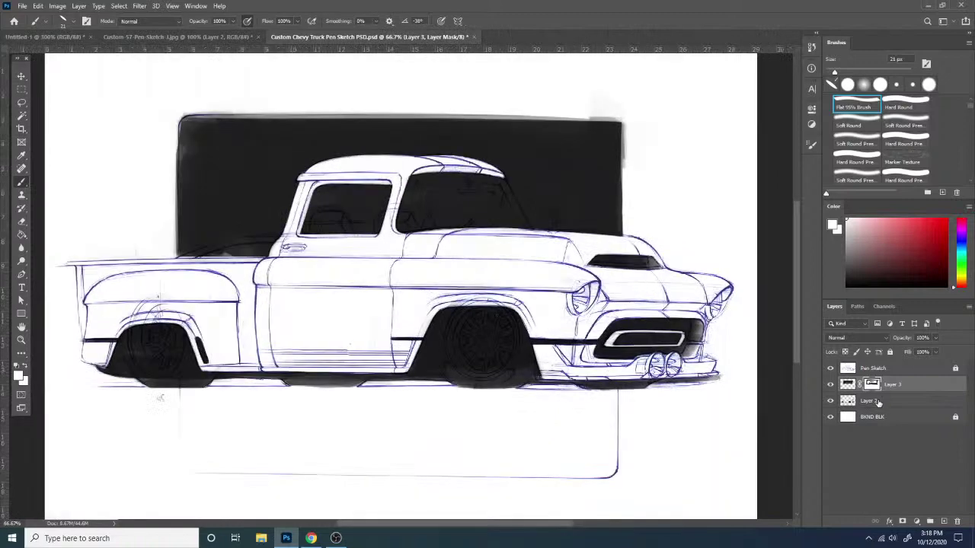
- Set the brush size to 50 px and mask the backdrop's right and left edges back to the frame outline
{"action": "right_click", "coordinate": [662, 130]}
{"action": "left_click", "coordinate": [732, 153]}
{"action": "left_click", "coordinate": [706, 106]}
{"action": "mouse_move", "coordinate": [619, 106]}
{"action": "left_mouse_down"}
{"action": "mouse_move", "coordinate": [637, 128]}
{"action": "mouse_move", "coordinate": [623, 128]}
{"action": "mouse_move", "coordinate": [629, 236]}
{"action": "left_mouse_up"}
{"action": "key", "text": "x"}
{"action": "key", "text": "ctrl+z"}
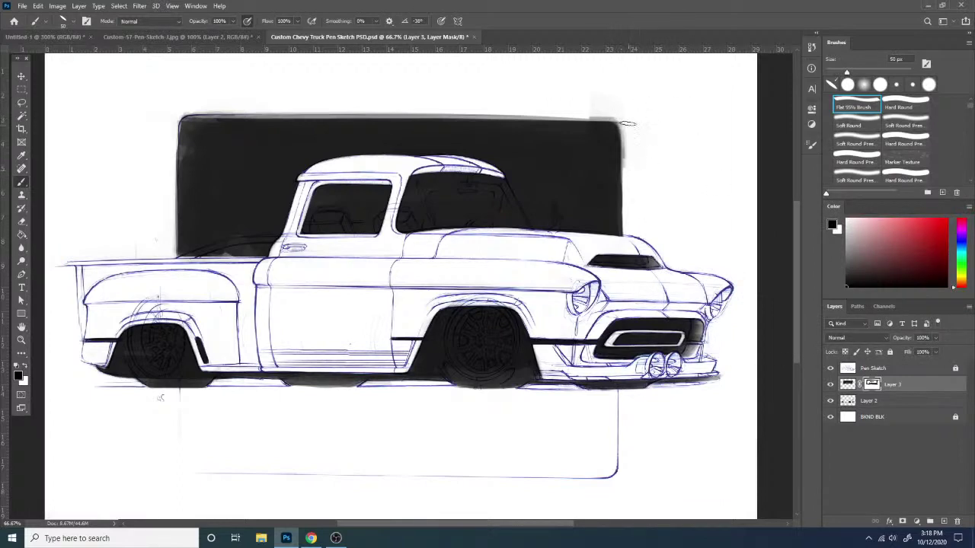
{"action": "left_click_drag", "start_coordinate": [629, 124], "coordinate": [630, 241]}
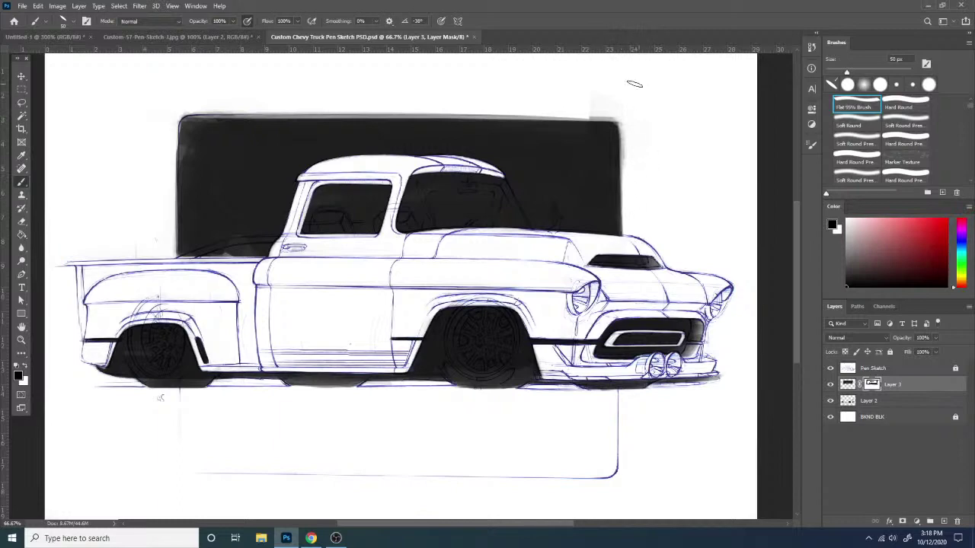
{"action": "left_click_drag", "start_coordinate": [174, 114], "coordinate": [174, 242]}
{"action": "left_click_drag", "start_coordinate": [174, 113], "coordinate": [175, 227]}
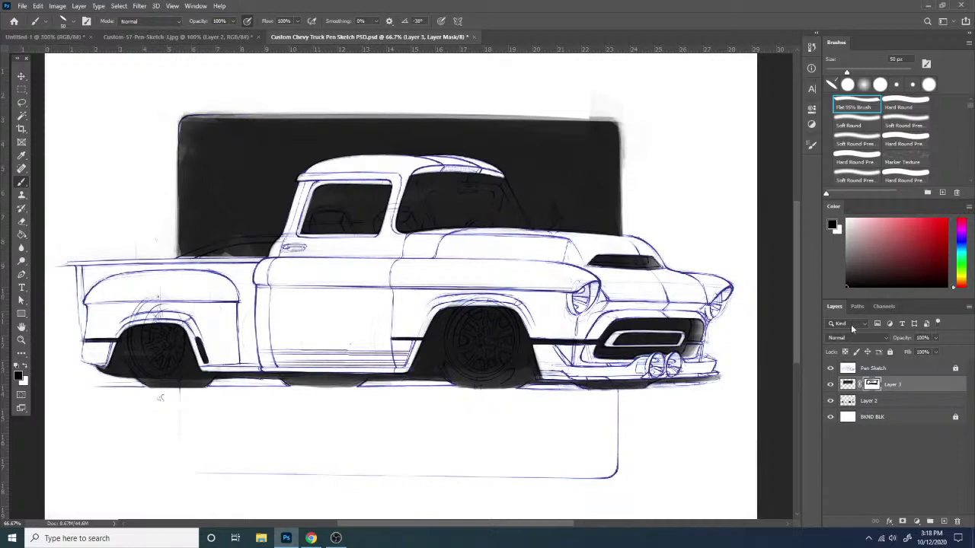
- Paint white on the layer mask to restore the dark backdrop along the frame's top edge
{"action": "key", "text": "x"}
{"action": "left_click_drag", "start_coordinate": [193, 125], "coordinate": [549, 141]}
{"action": "mouse_move", "coordinate": [200, 120]}
{"action": "left_mouse_down"}
{"action": "mouse_move", "coordinate": [464, 111]}
{"action": "mouse_move", "coordinate": [203, 123]}
{"action": "mouse_move", "coordinate": [600, 132]}
{"action": "left_mouse_up"}
{"action": "key", "text": "ctrl+z"}
{"action": "key", "text": "ctrl+z"}
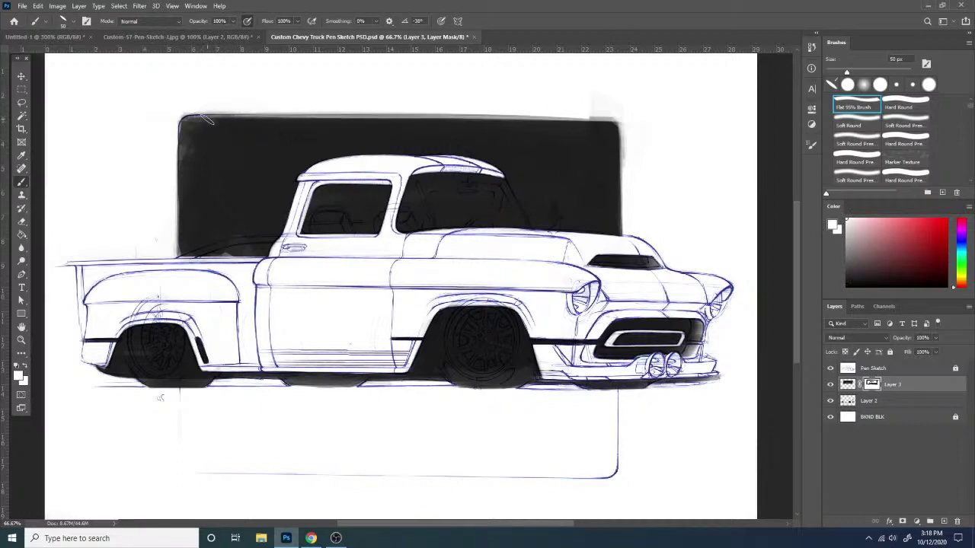
{"action": "left_click_drag", "start_coordinate": [207, 119], "coordinate": [437, 119]}
{"action": "left_click_drag", "start_coordinate": [278, 124], "coordinate": [612, 128]}
{"action": "left_click_drag", "start_coordinate": [450, 123], "coordinate": [585, 124]}
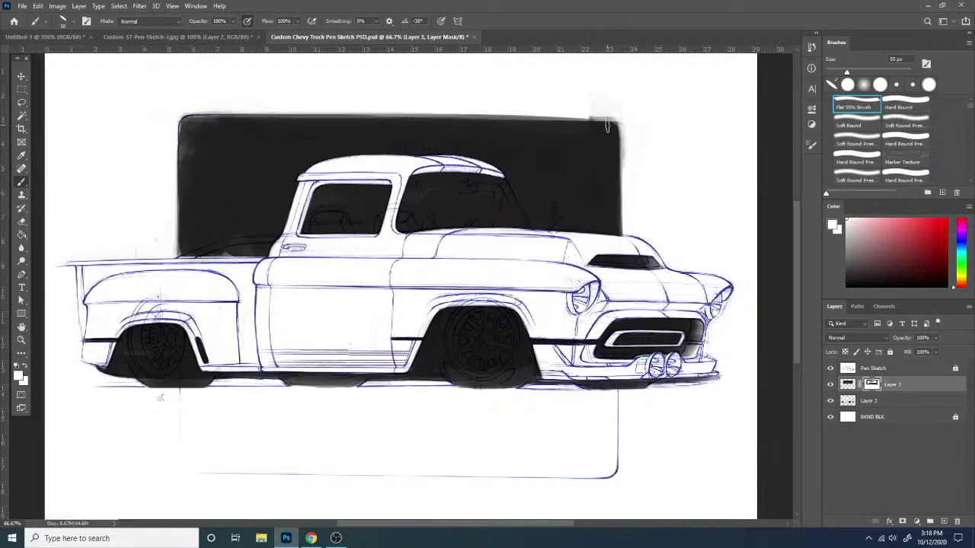
{"action": "left_click_drag", "start_coordinate": [366, 129], "coordinate": [598, 133]}
{"action": "key", "text": "ctrl+z"}
- Unlock the Pen Sketch layer to adjust its opacity, and lock it again
{"action": "left_click", "coordinate": [918, 386]}
{"action": "left_click", "coordinate": [910, 373]}
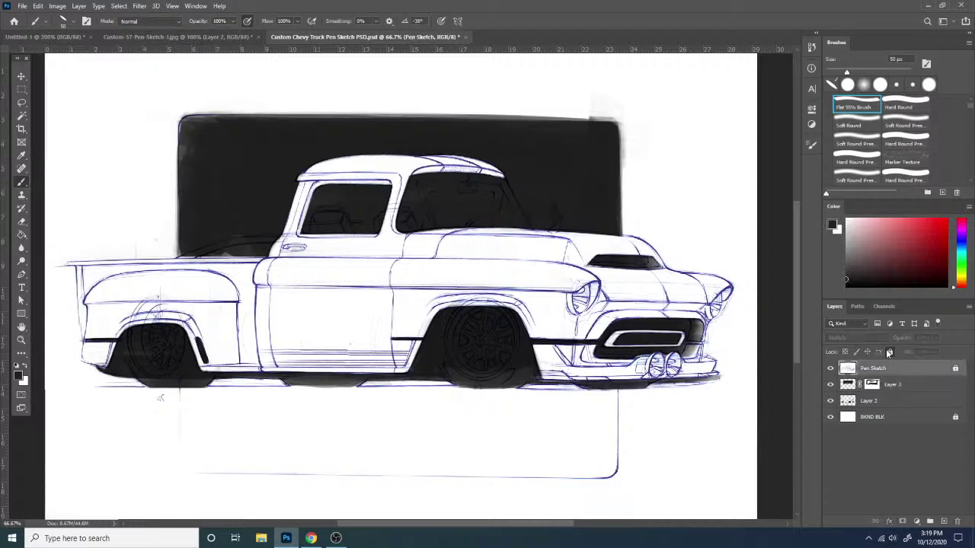
{"action": "left_click", "coordinate": [889, 352]}
{"action": "left_click", "coordinate": [936, 351]}
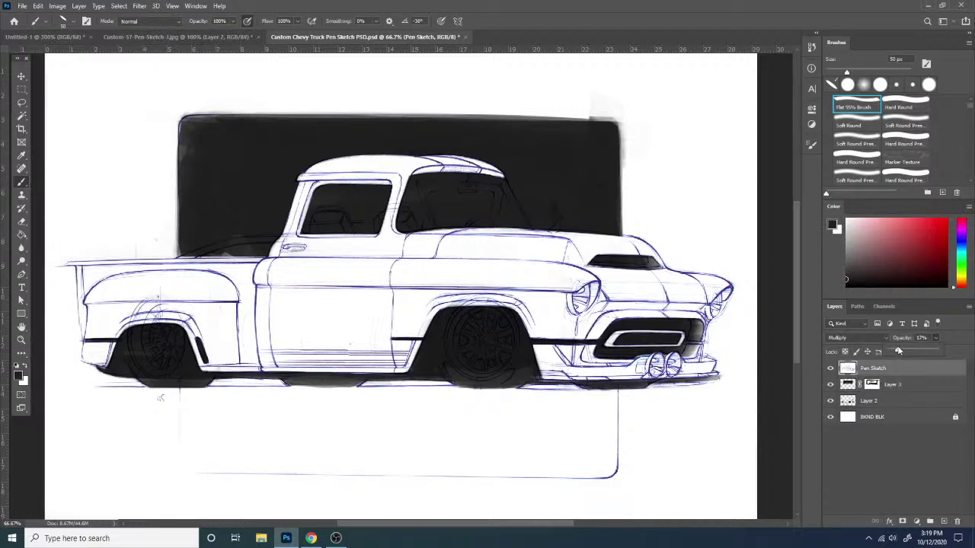
{"action": "left_click_drag", "start_coordinate": [899, 351], "coordinate": [918, 352]}
{"action": "left_click", "coordinate": [962, 351]}
{"action": "left_click", "coordinate": [890, 352]}
- Apply the layer mask of Layer 3 and merge the backdrop down into Layer 2
{"action": "left_click", "coordinate": [879, 385]}
{"action": "key", "text": "ctrl+plus"}
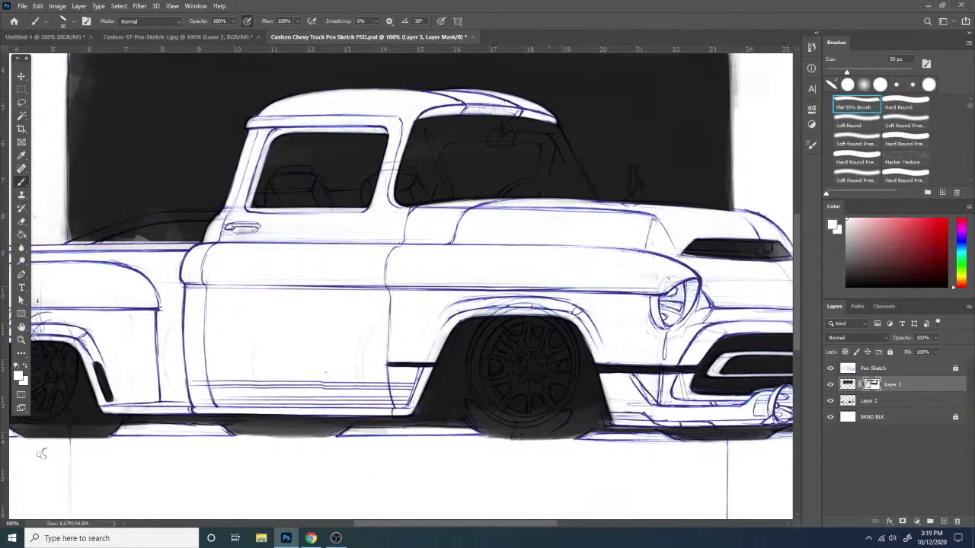
{"action": "key", "text": "d"}
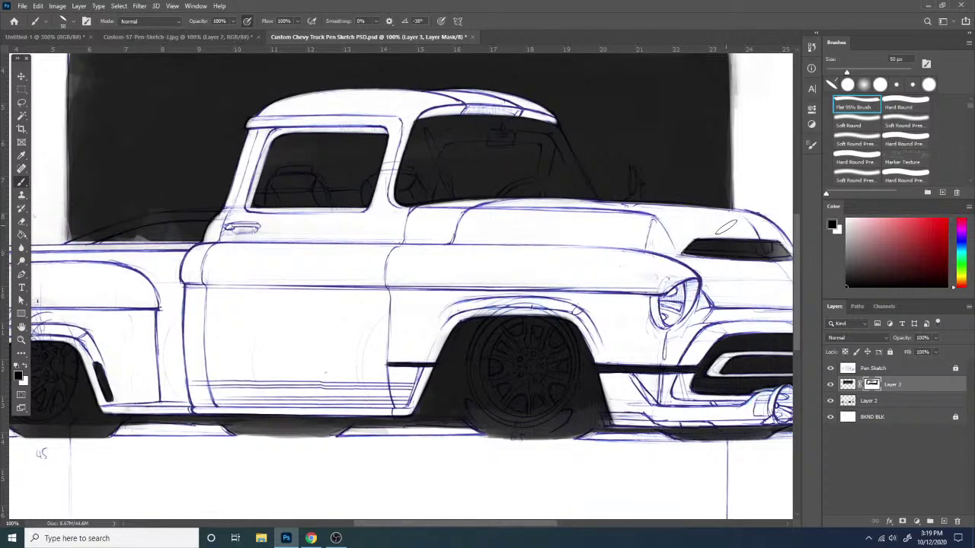
{"action": "key", "text": "ctrl+minus"}
{"action": "key", "text": "ctrl+minus"}
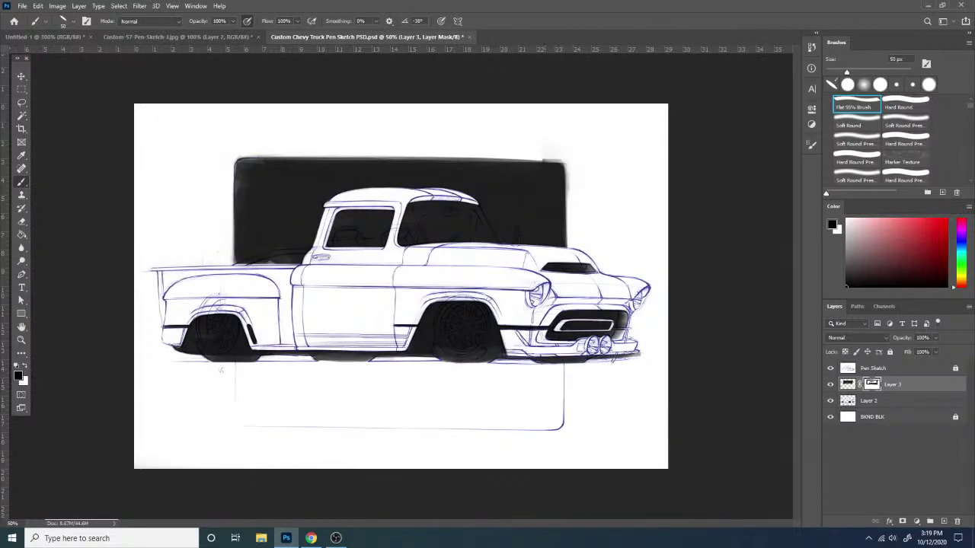
{"action": "right_click", "coordinate": [872, 385]}
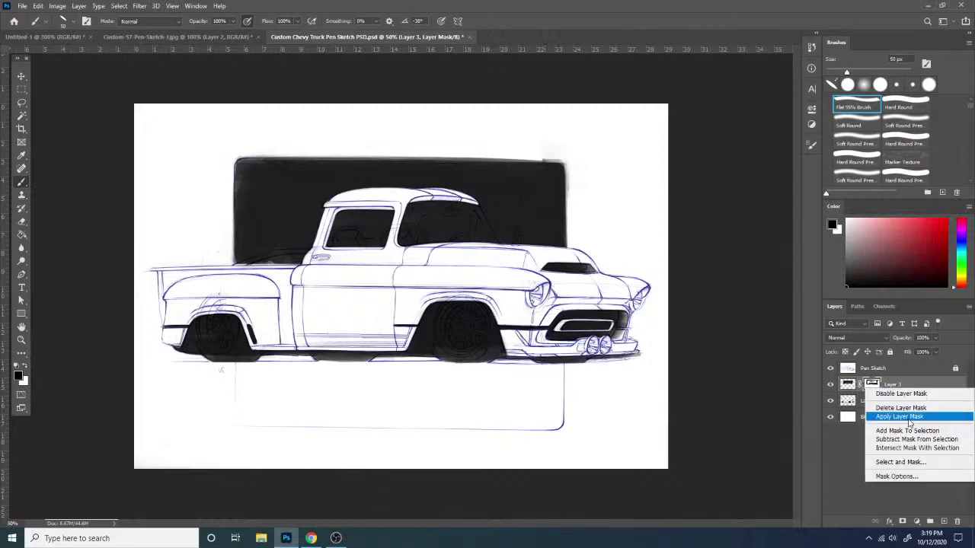
{"action": "left_click", "coordinate": [885, 414]}
{"action": "right_click", "coordinate": [873, 388]}
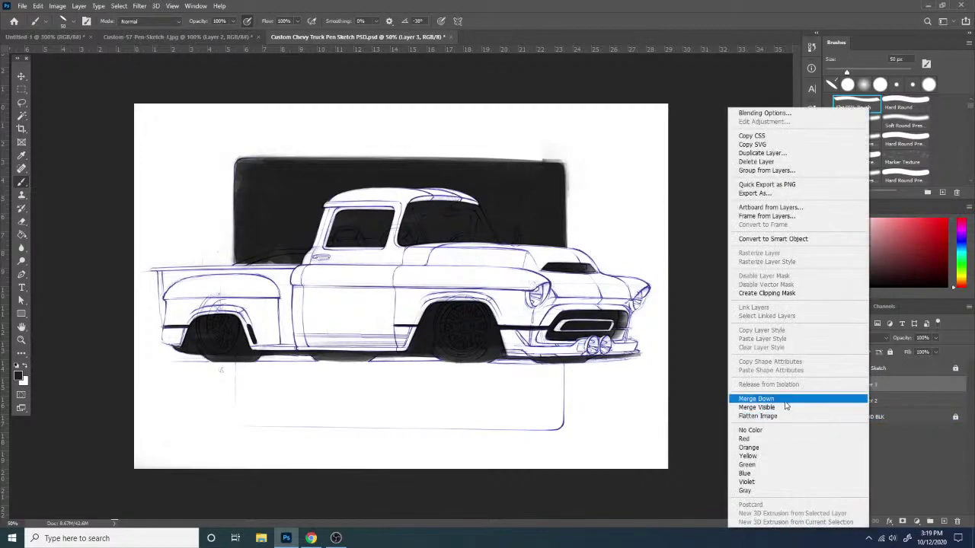
{"action": "left_click", "coordinate": [786, 399]}
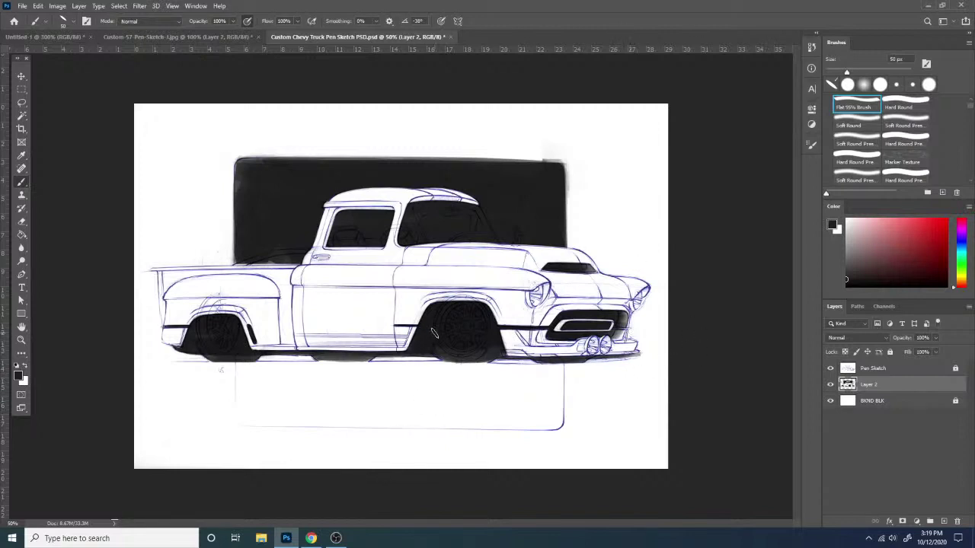
{"action": "key", "text": "ctrl+plus"}
{"action": "key", "text": "ctrl+plus"}
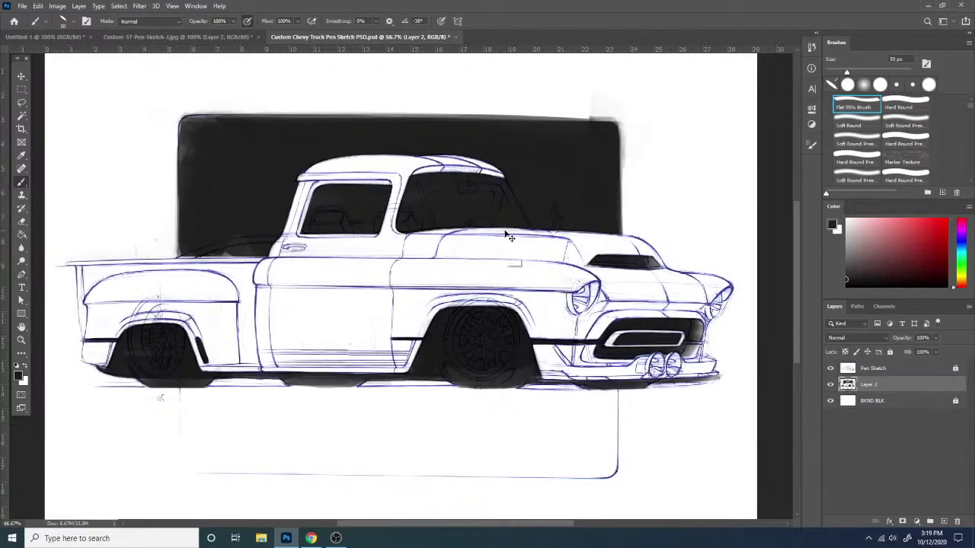
- Set the brush size to 26 px and darken the strip along the windshield's top edge under the roof visor on Layer 2
{"action": "left_click_drag", "start_coordinate": [560, 227], "coordinate": [608, 308]}
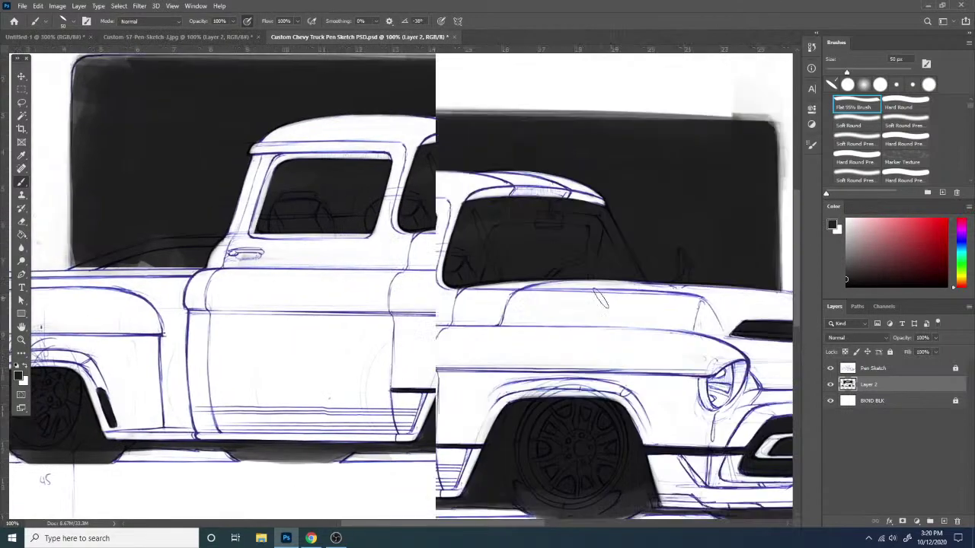
{"action": "right_click", "coordinate": [575, 214]}
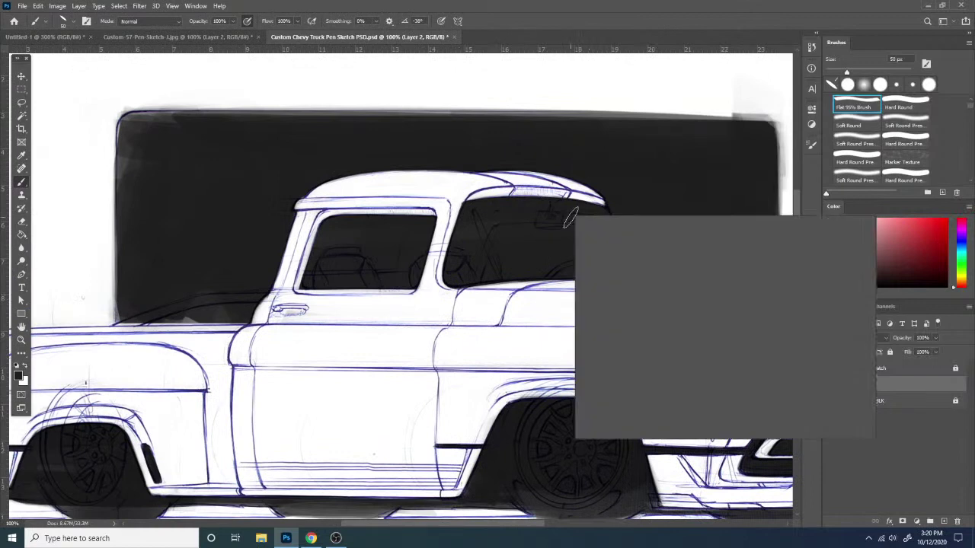
{"action": "left_click_drag", "start_coordinate": [641, 241], "coordinate": [632, 241]}
{"action": "left_click_drag", "start_coordinate": [512, 190], "coordinate": [562, 194]}
{"action": "key", "text": "ctrl+z"}
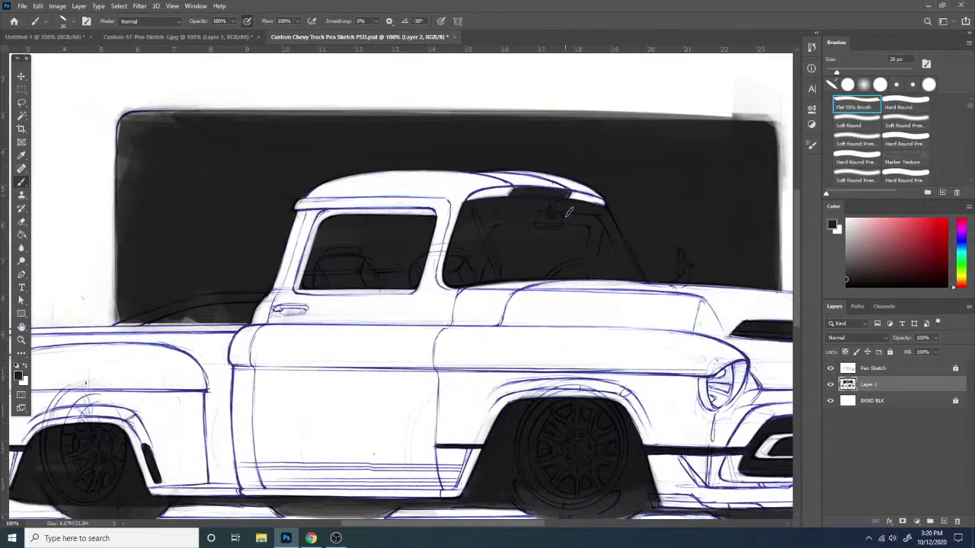
{"action": "key", "text": "ctrl+minus"}
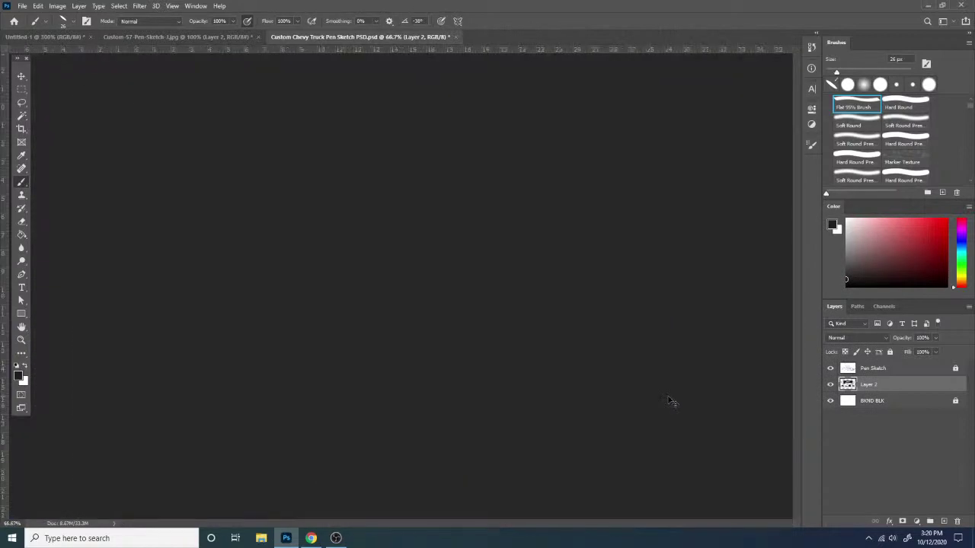
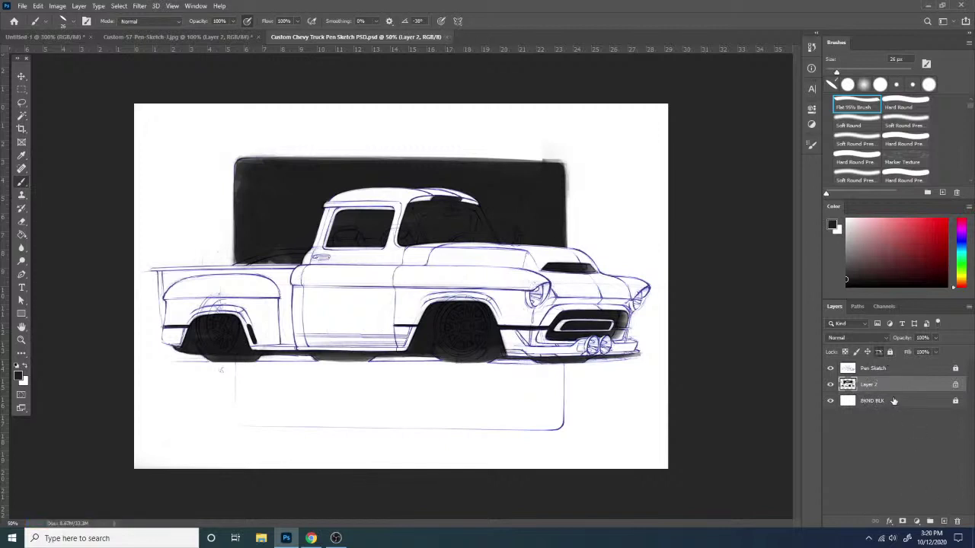
- Add a new layer beneath Layer 2 and paint the truck's lower front bumper and valance bright red
{"action": "left_click", "coordinate": [943, 522], "text": "ctrl"}
{"action": "key", "text": "ctrl+plus"}
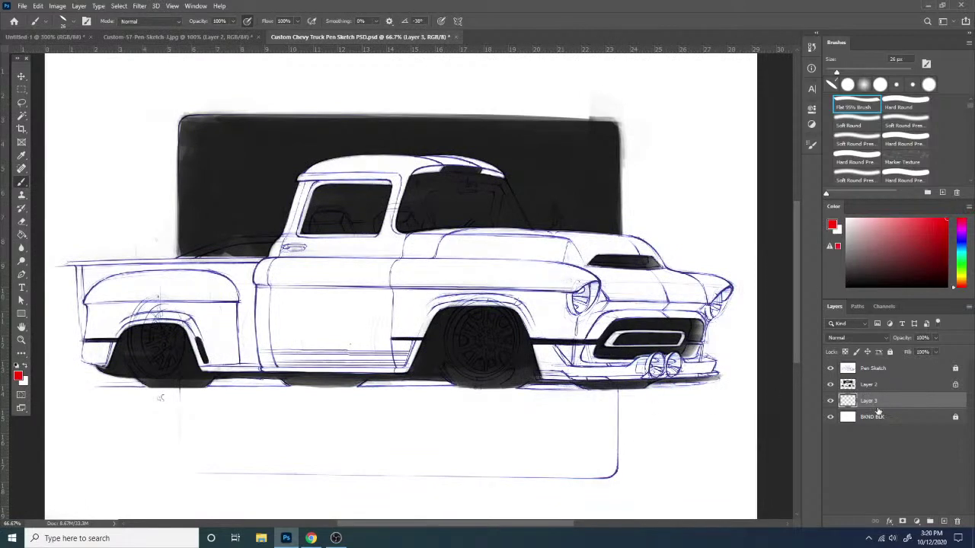
{"action": "mouse_move", "coordinate": [537, 352]}
{"action": "left_mouse_down"}
{"action": "mouse_move", "coordinate": [584, 356]}
{"action": "mouse_move", "coordinate": [619, 342]}
{"action": "mouse_move", "coordinate": [599, 340]}
{"action": "left_mouse_up"}
{"action": "mouse_move", "coordinate": [539, 361]}
{"action": "left_mouse_down"}
{"action": "mouse_move", "coordinate": [674, 357]}
{"action": "mouse_move", "coordinate": [643, 359]}
{"action": "left_mouse_up"}
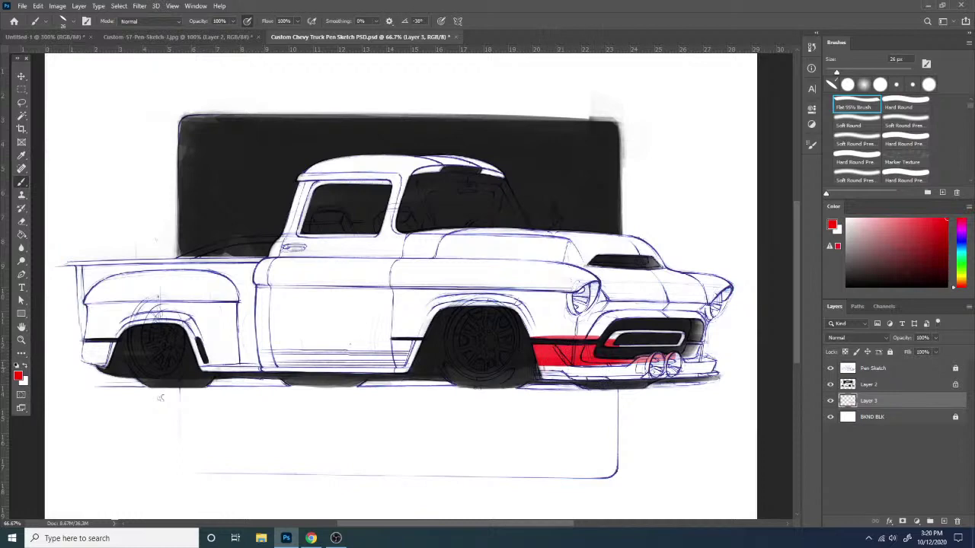
{"action": "mouse_move", "coordinate": [542, 364]}
{"action": "left_mouse_down"}
{"action": "mouse_move", "coordinate": [630, 367]}
{"action": "mouse_move", "coordinate": [541, 377]}
{"action": "left_mouse_up"}
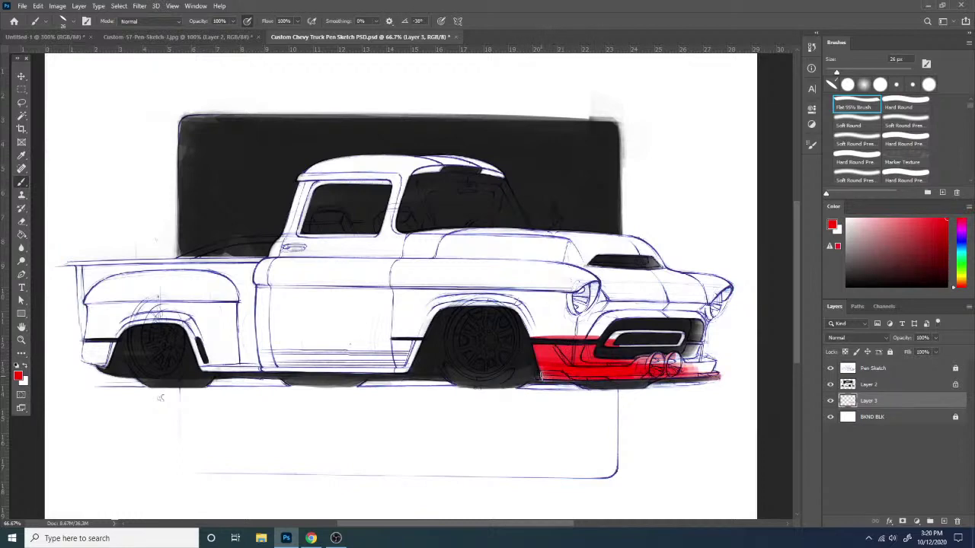
{"action": "mouse_move", "coordinate": [655, 372]}
{"action": "left_mouse_down"}
{"action": "mouse_move", "coordinate": [730, 367]}
{"action": "mouse_move", "coordinate": [704, 359]}
{"action": "mouse_move", "coordinate": [716, 370]}
{"action": "left_mouse_up"}
{"action": "left_click_drag", "start_coordinate": [715, 372], "coordinate": [677, 374]}
{"action": "mouse_move", "coordinate": [538, 348]}
{"action": "left_mouse_down"}
{"action": "mouse_move", "coordinate": [592, 351]}
{"action": "mouse_move", "coordinate": [542, 380]}
{"action": "left_mouse_up"}
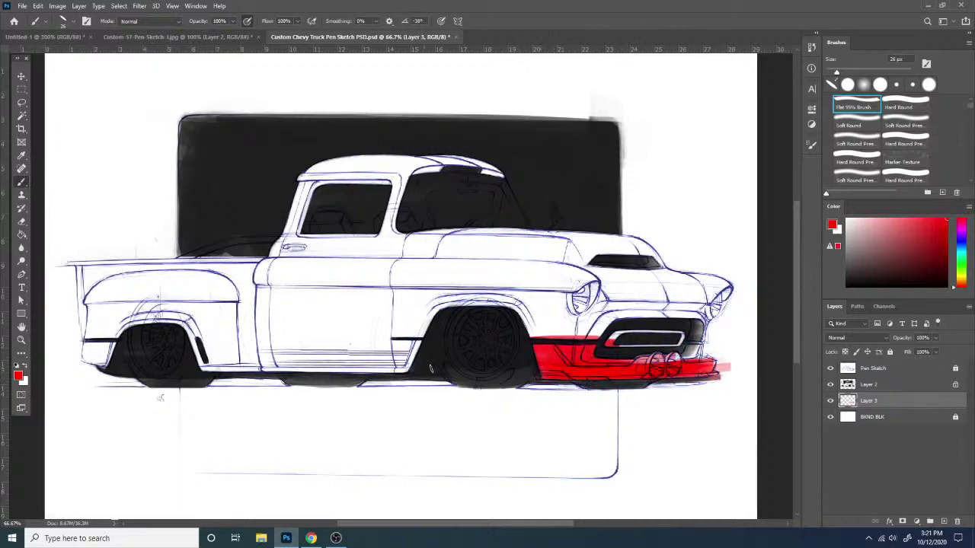
- Erase the red overspill above the black trim line, inside the grille bar and past the bumper's front end
{"action": "key", "text": "ctrl+plus"}
{"action": "left_click_drag", "start_coordinate": [485, 394], "coordinate": [335, 337]}
{"action": "key", "text": "e"}
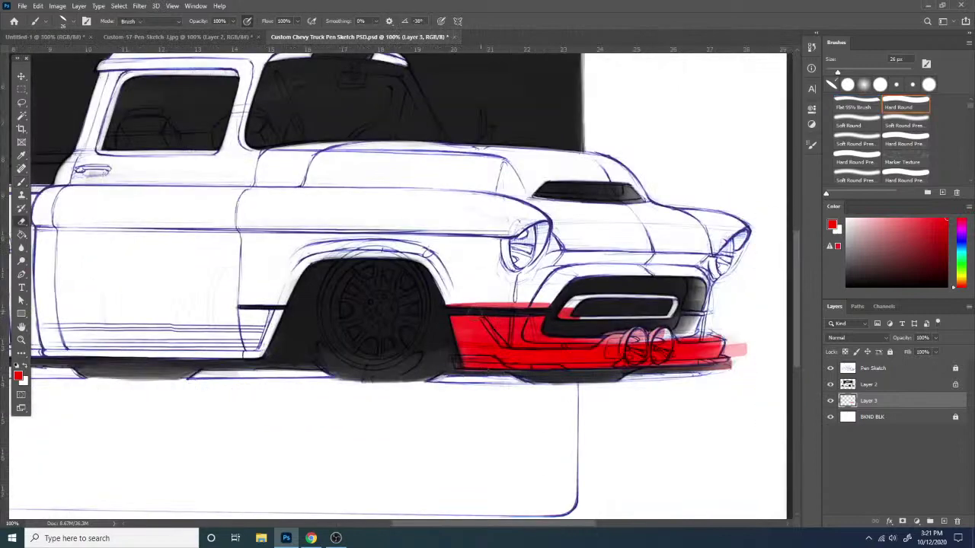
{"action": "left_click_drag", "start_coordinate": [424, 297], "coordinate": [596, 308]}
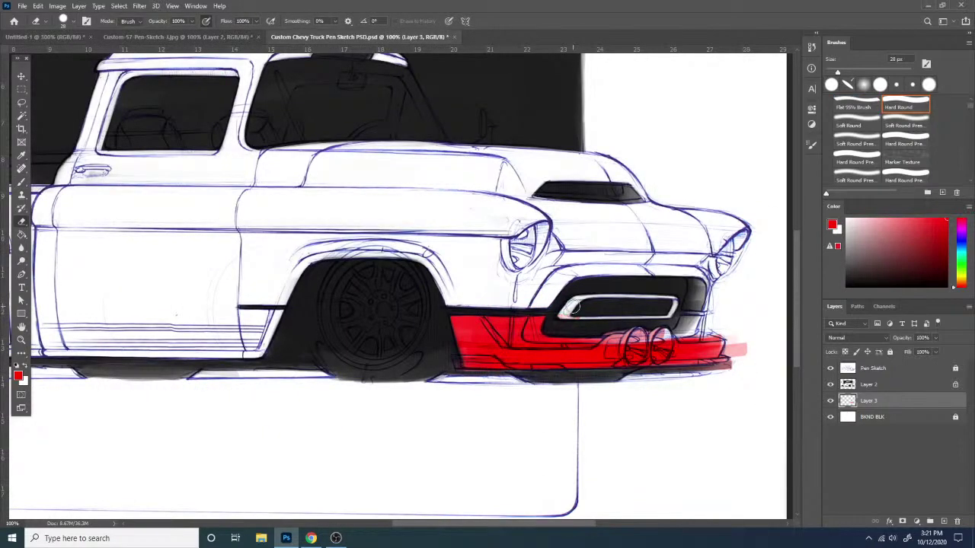
{"action": "mouse_move", "coordinate": [745, 337]}
{"action": "left_mouse_down"}
{"action": "mouse_move", "coordinate": [733, 340]}
{"action": "mouse_move", "coordinate": [739, 370]}
{"action": "left_mouse_up"}
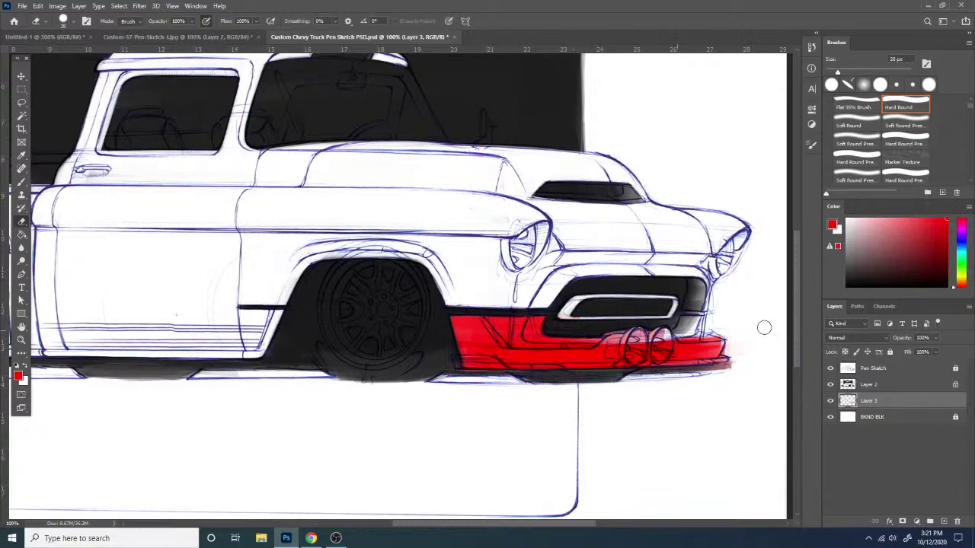
{"action": "left_click_drag", "start_coordinate": [688, 330], "coordinate": [728, 332]}
- Set the eraser size to 12 px and clear the red from the grille surround and the two round bumper lights
{"action": "right_click", "coordinate": [739, 340]}
{"action": "key", "text": "Return"}
{"action": "key", "text": "ctrl+plus"}
{"action": "left_click_drag", "start_coordinate": [777, 428], "coordinate": [658, 373]}
{"action": "left_click_drag", "start_coordinate": [619, 427], "coordinate": [508, 405]}
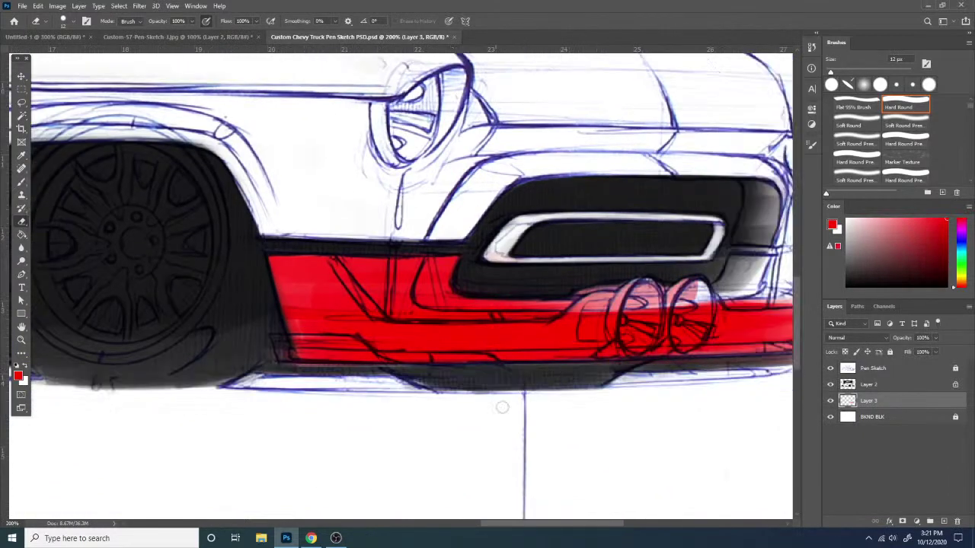
{"action": "key", "text": "b"}
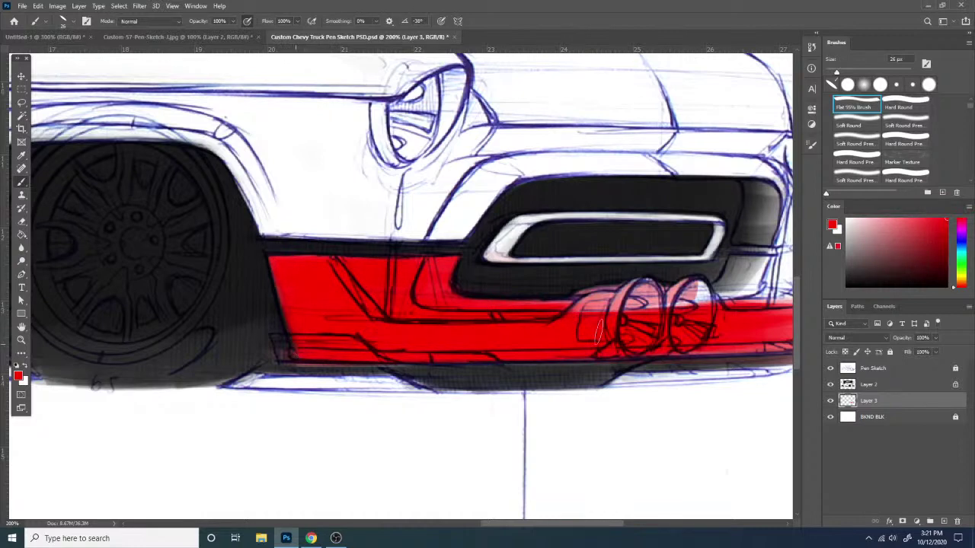
{"action": "key", "text": "e"}
{"action": "mouse_move", "coordinate": [440, 282]}
{"action": "left_mouse_down"}
{"action": "mouse_move", "coordinate": [442, 268]}
{"action": "mouse_move", "coordinate": [428, 288]}
{"action": "mouse_move", "coordinate": [423, 274]}
{"action": "mouse_move", "coordinate": [441, 261]}
{"action": "mouse_move", "coordinate": [439, 295]}
{"action": "mouse_move", "coordinate": [427, 288]}
{"action": "mouse_move", "coordinate": [455, 301]}
{"action": "mouse_move", "coordinate": [426, 297]}
{"action": "mouse_move", "coordinate": [564, 303]}
{"action": "mouse_move", "coordinate": [461, 296]}
{"action": "mouse_move", "coordinate": [440, 258]}
{"action": "mouse_move", "coordinate": [417, 290]}
{"action": "mouse_move", "coordinate": [426, 263]}
{"action": "mouse_move", "coordinate": [579, 303]}
{"action": "mouse_move", "coordinate": [617, 335]}
{"action": "mouse_move", "coordinate": [631, 291]}
{"action": "mouse_move", "coordinate": [623, 301]}
{"action": "mouse_move", "coordinate": [626, 335]}
{"action": "mouse_move", "coordinate": [650, 294]}
{"action": "mouse_move", "coordinate": [643, 339]}
{"action": "mouse_move", "coordinate": [621, 343]}
{"action": "mouse_move", "coordinate": [610, 316]}
{"action": "mouse_move", "coordinate": [643, 336]}
{"action": "mouse_move", "coordinate": [601, 357]}
{"action": "mouse_move", "coordinate": [648, 331]}
{"action": "mouse_move", "coordinate": [633, 347]}
{"action": "mouse_move", "coordinate": [652, 291]}
{"action": "mouse_move", "coordinate": [654, 311]}
{"action": "mouse_move", "coordinate": [612, 357]}
{"action": "left_mouse_up"}
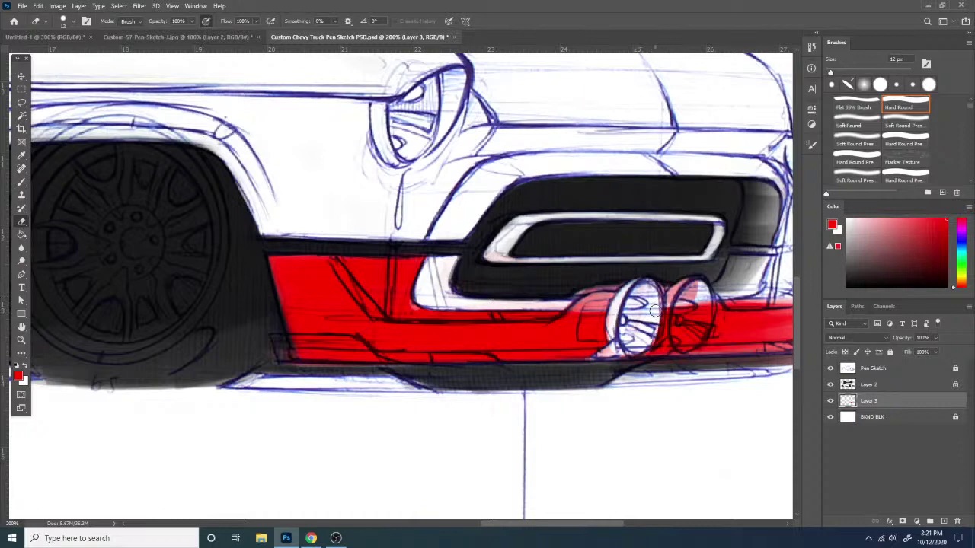
{"action": "mouse_move", "coordinate": [654, 311]}
{"action": "left_mouse_down"}
{"action": "mouse_move", "coordinate": [680, 318]}
{"action": "mouse_move", "coordinate": [674, 301]}
{"action": "mouse_move", "coordinate": [688, 281]}
{"action": "mouse_move", "coordinate": [666, 309]}
{"action": "mouse_move", "coordinate": [681, 321]}
{"action": "mouse_move", "coordinate": [694, 296]}
{"action": "mouse_move", "coordinate": [694, 338]}
{"action": "mouse_move", "coordinate": [702, 301]}
{"action": "mouse_move", "coordinate": [667, 346]}
{"action": "mouse_move", "coordinate": [691, 314]}
{"action": "mouse_move", "coordinate": [682, 342]}
{"action": "mouse_move", "coordinate": [688, 318]}
{"action": "mouse_move", "coordinate": [673, 307]}
{"action": "mouse_move", "coordinate": [671, 320]}
{"action": "mouse_move", "coordinate": [663, 300]}
{"action": "mouse_move", "coordinate": [701, 326]}
{"action": "left_mouse_up"}
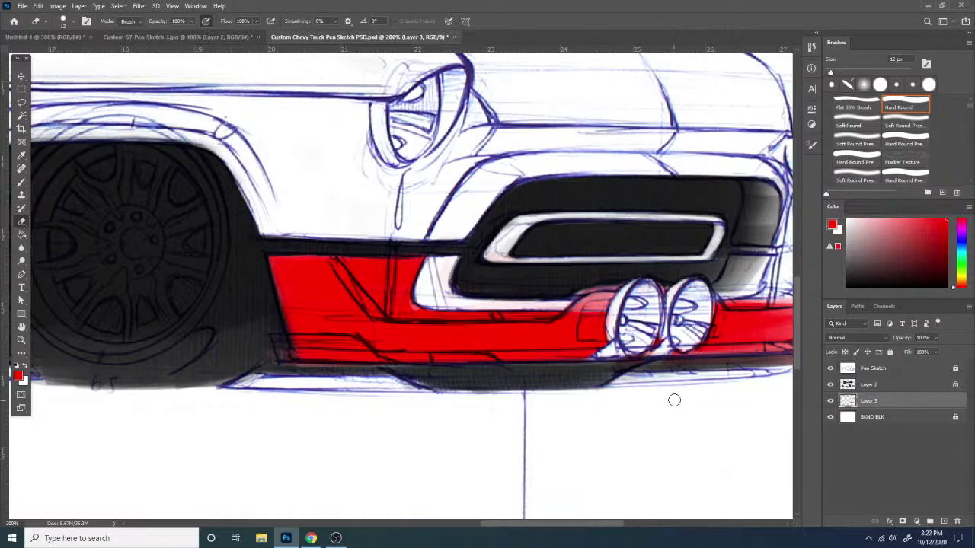
{"action": "key", "text": "ctrl+minus"}
{"action": "key", "text": "ctrl+minus"}
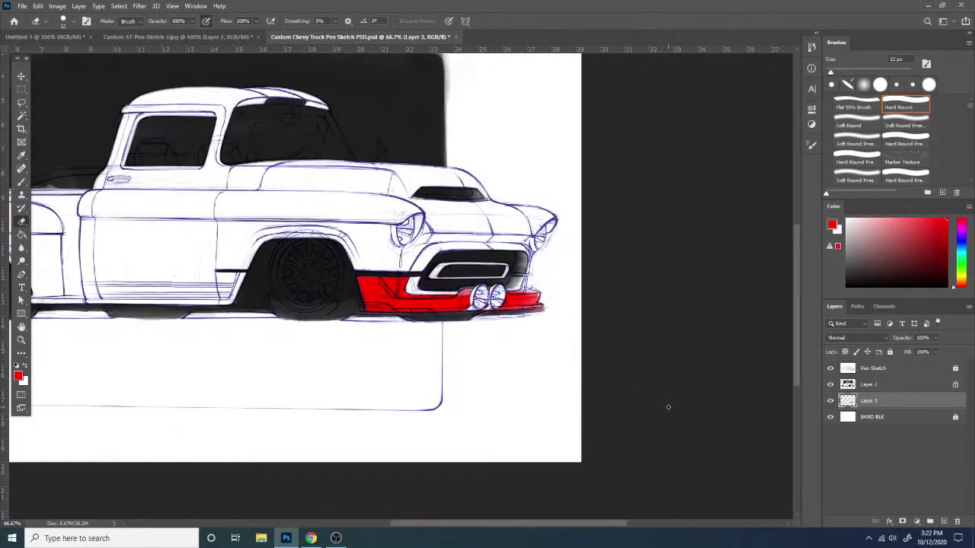
{"action": "key", "text": "ctrl+minus"}
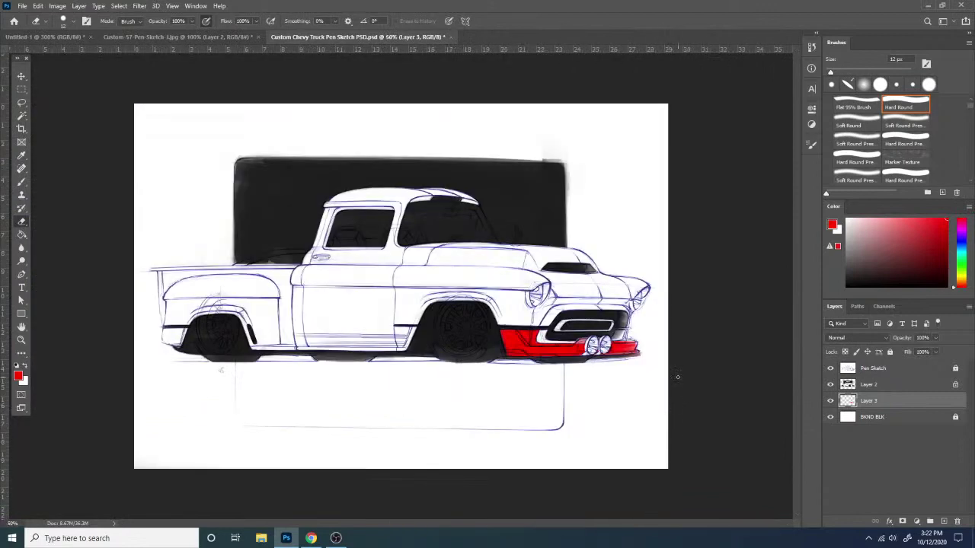
- Set the brush size to 80 px and paint the front fender's lower section between door and front wheel red
{"action": "key", "text": "ctrl+plus"}
{"action": "key", "text": "ctrl+plus"}
{"action": "mouse_move", "coordinate": [539, 320]}
{"action": "left_mouse_down"}
{"action": "mouse_move", "coordinate": [559, 285]}
{"action": "mouse_move", "coordinate": [620, 233]}
{"action": "left_mouse_up"}
{"action": "key", "text": "b"}
{"action": "key", "text": "b"}
{"action": "left_click_drag", "start_coordinate": [474, 312], "coordinate": [500, 312]}
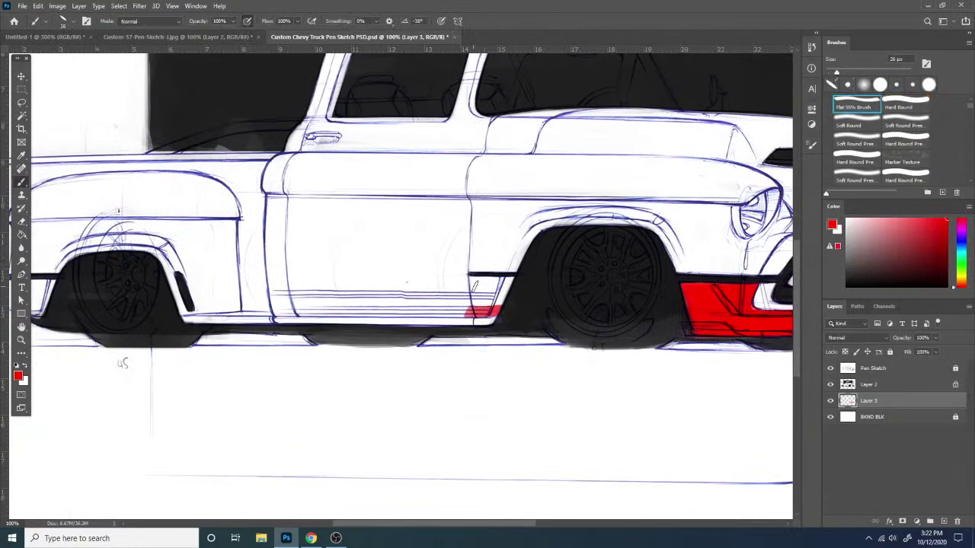
{"action": "right_click", "coordinate": [490, 289]}
{"action": "key", "text": "ctrl+z"}
{"action": "right_click", "coordinate": [543, 297]}
{"action": "left_click_drag", "start_coordinate": [607, 321], "coordinate": [622, 321]}
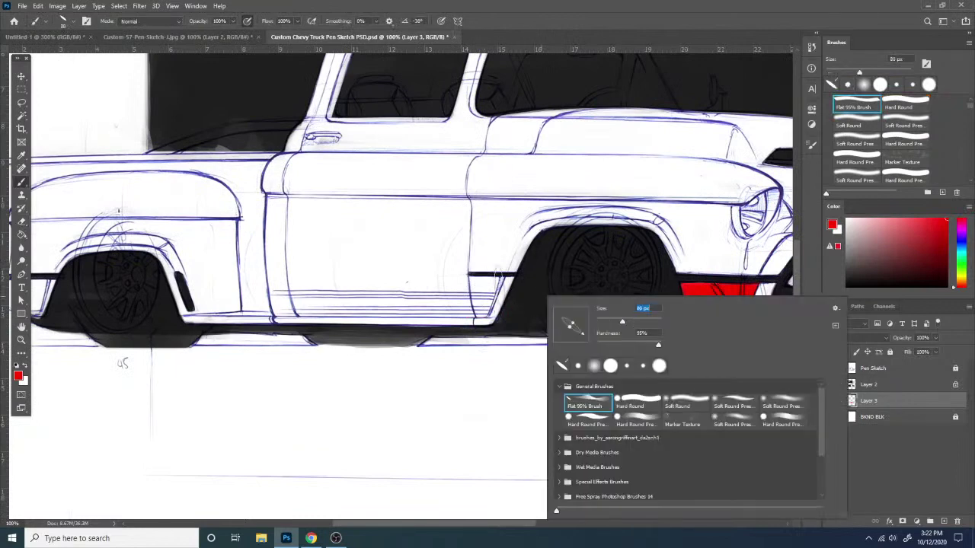
{"action": "mouse_move", "coordinate": [463, 295]}
{"action": "left_mouse_down"}
{"action": "mouse_move", "coordinate": [500, 295]}
{"action": "mouse_move", "coordinate": [507, 308]}
{"action": "left_mouse_up"}
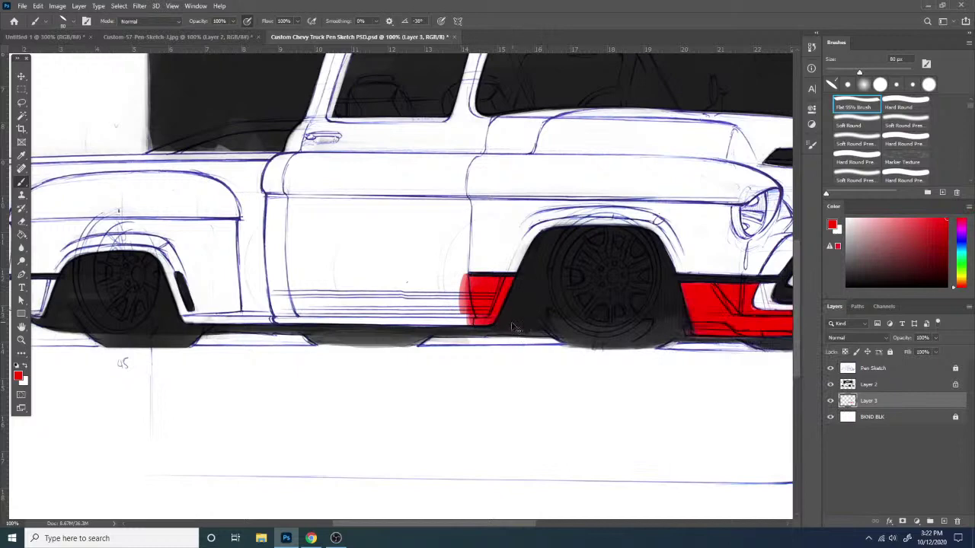
- Erase the red overspill on the door side of the front fender's lower section, following the door gap line
{"action": "key", "text": "ctrl+plus"}
{"action": "right_click", "coordinate": [538, 305]}
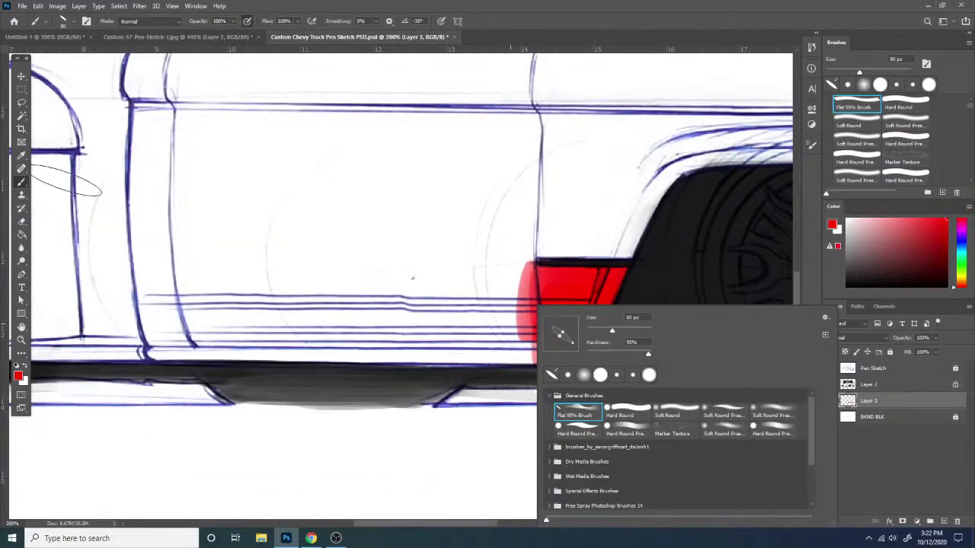
{"action": "left_click", "coordinate": [22, 221]}
{"action": "mouse_move", "coordinate": [529, 333]}
{"action": "left_mouse_down"}
{"action": "mouse_move", "coordinate": [528, 263]}
{"action": "mouse_move", "coordinate": [540, 344]}
{"action": "mouse_move", "coordinate": [524, 320]}
{"action": "mouse_move", "coordinate": [537, 352]}
{"action": "mouse_move", "coordinate": [527, 250]}
{"action": "left_mouse_up"}
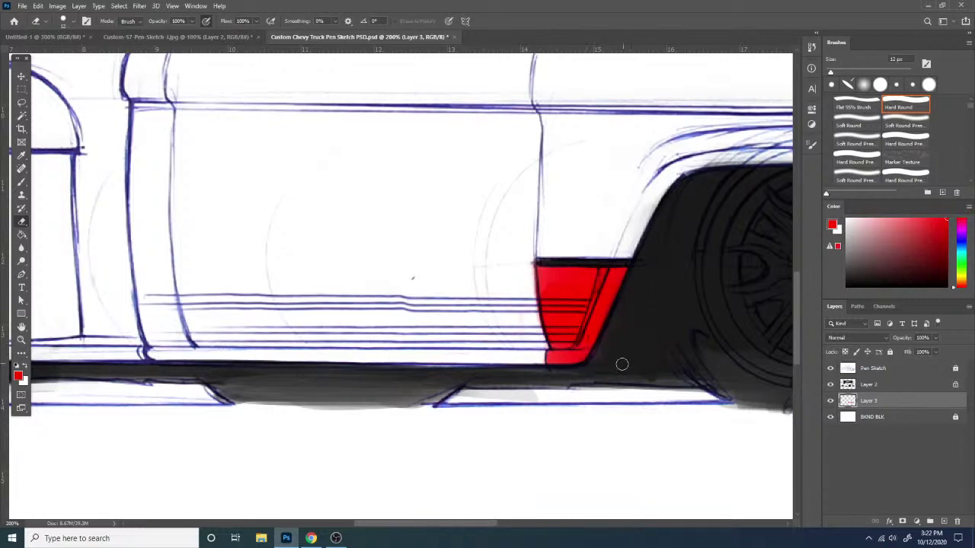
{"action": "key", "text": "ctrl+minus"}
{"action": "key", "text": "ctrl+minus"}
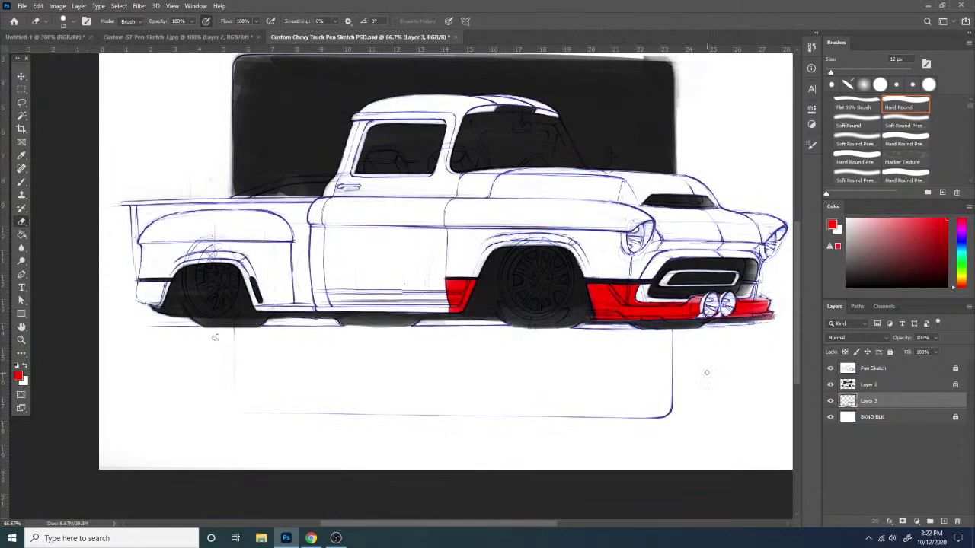
- Paint the lower section of the rear fender behind the rear wheel red
{"action": "key", "text": "ctrl+plus"}
{"action": "left_click_drag", "start_coordinate": [193, 295], "coordinate": [495, 304]}
{"action": "key", "text": "ctrl+plus"}
{"action": "left_click_drag", "start_coordinate": [288, 328], "coordinate": [551, 297]}
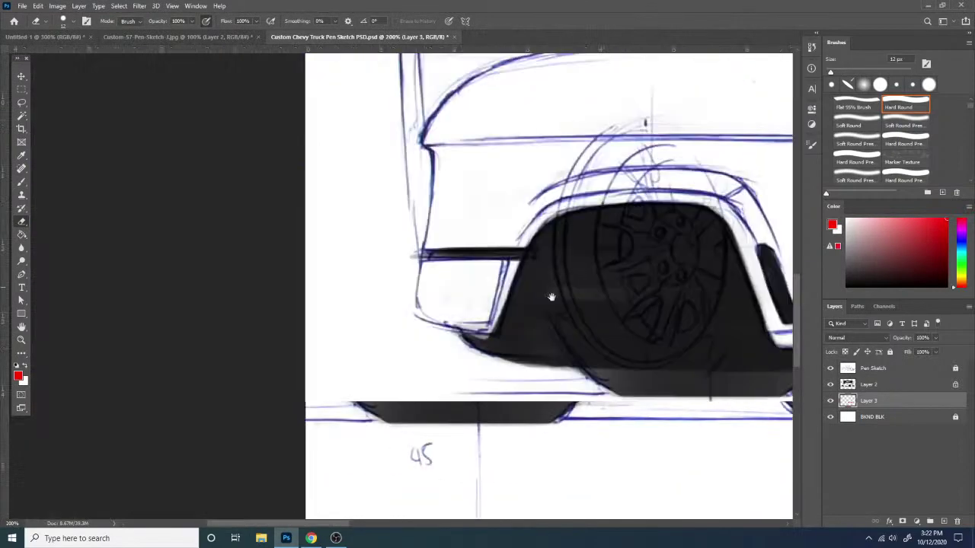
{"action": "key", "text": "b"}
{"action": "left_click_drag", "start_coordinate": [395, 283], "coordinate": [499, 298]}
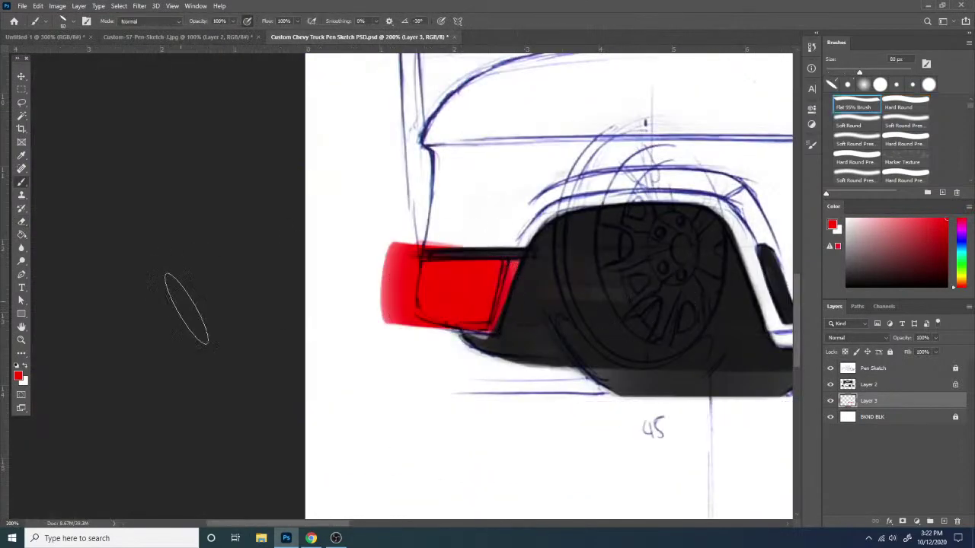
- Erase the red overspill outside the rear fender's outline and above its black trim line
{"action": "key", "text": "e"}
{"action": "mouse_move", "coordinate": [410, 244]}
{"action": "left_mouse_down"}
{"action": "mouse_move", "coordinate": [402, 312]}
{"action": "mouse_move", "coordinate": [409, 255]}
{"action": "mouse_move", "coordinate": [454, 253]}
{"action": "mouse_move", "coordinate": [399, 319]}
{"action": "mouse_move", "coordinate": [415, 260]}
{"action": "left_mouse_up"}
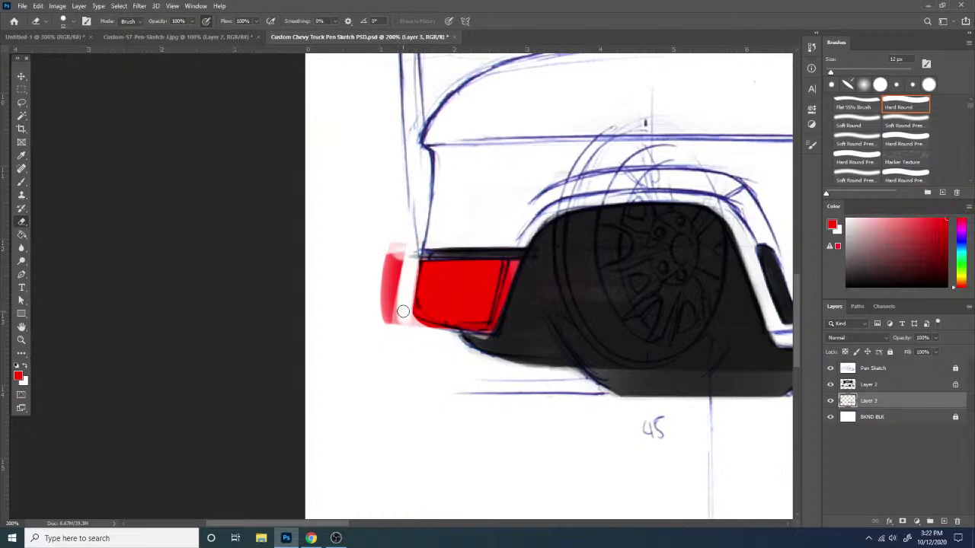
{"action": "mouse_move", "coordinate": [403, 312]}
{"action": "left_mouse_down"}
{"action": "mouse_move", "coordinate": [398, 319]}
{"action": "mouse_move", "coordinate": [419, 331]}
{"action": "mouse_move", "coordinate": [417, 259]}
{"action": "mouse_move", "coordinate": [401, 252]}
{"action": "left_mouse_up"}
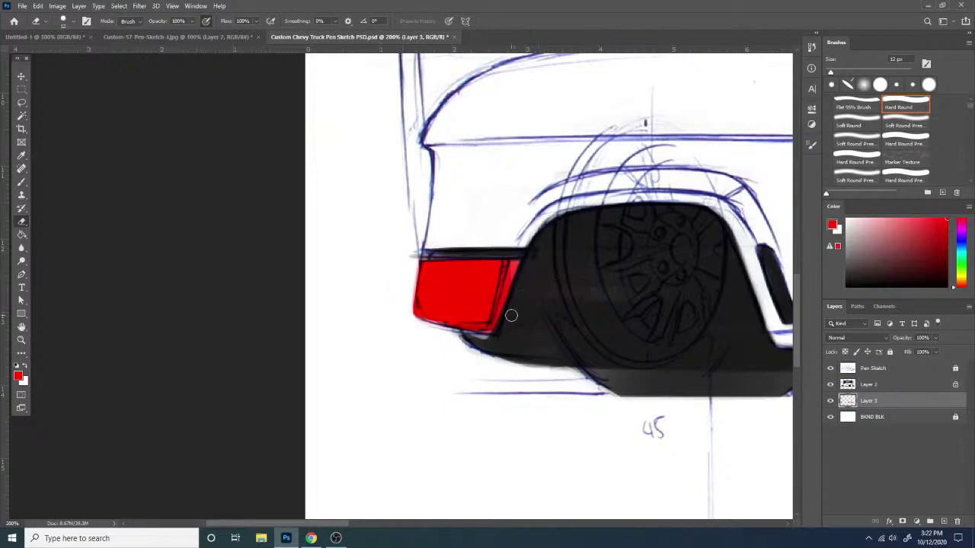
{"action": "key", "text": "ctrl+minus"}
{"action": "key", "text": "ctrl+minus"}
{"action": "key", "text": "ctrl+minus"}
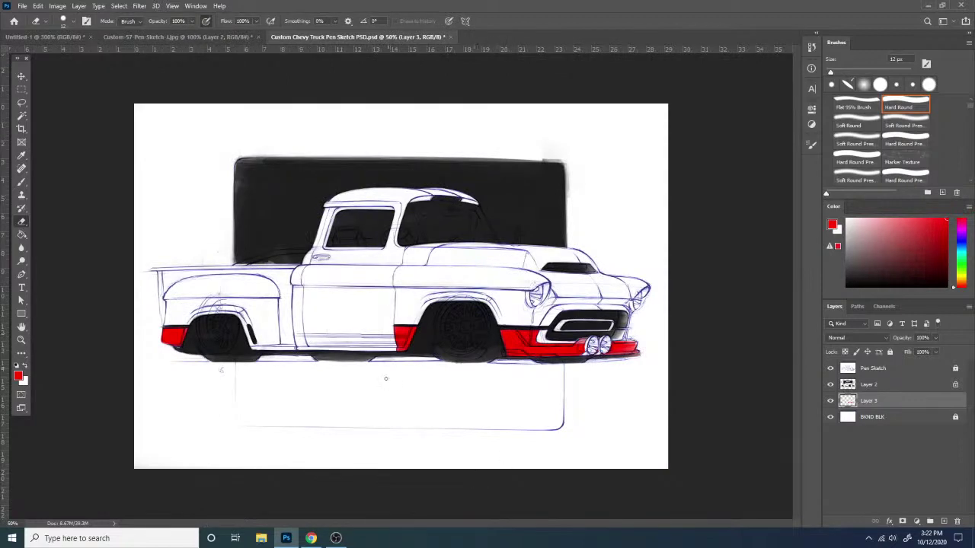
- Set the brush size to 25 px and paint the rocker panel red between the rear and front wheels
{"action": "key", "text": "ctrl+plus"}
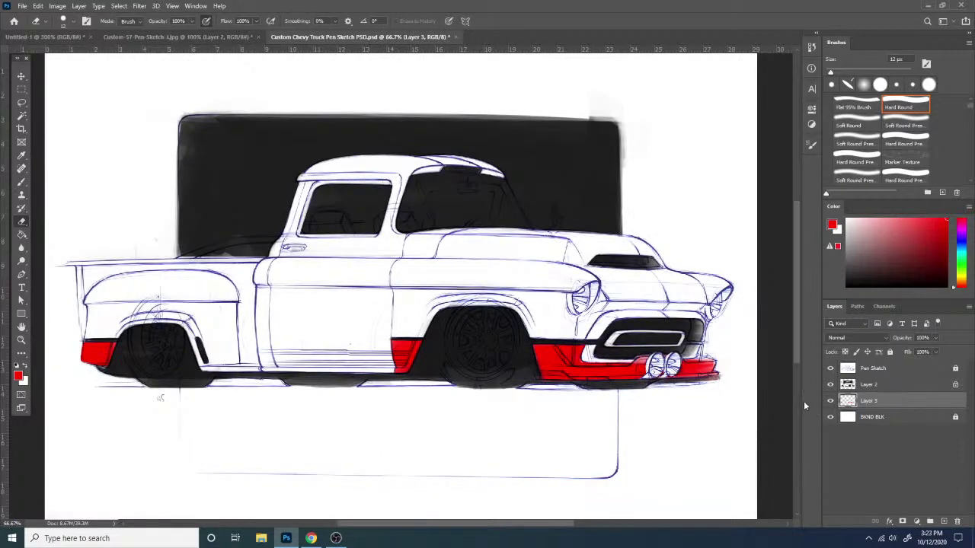
{"action": "key", "text": "ctrl+plus"}
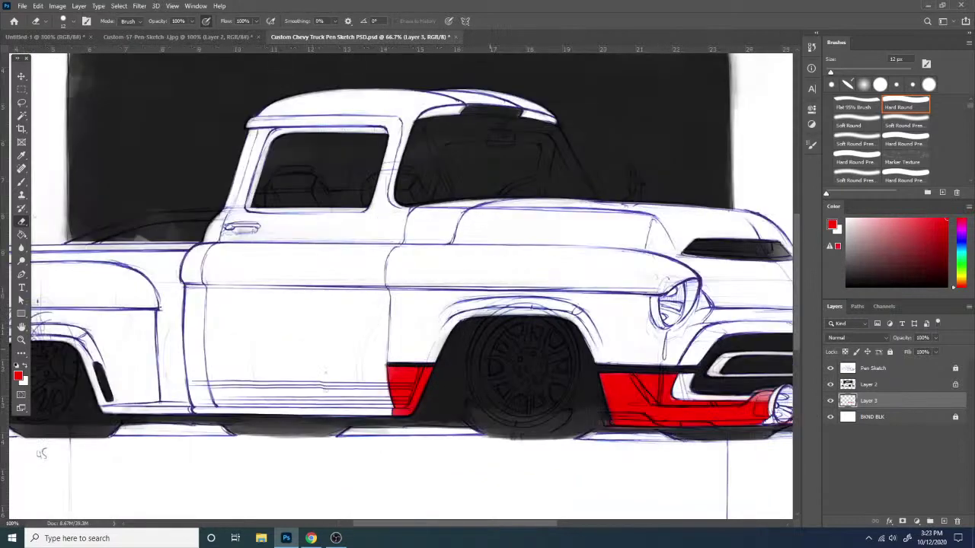
{"action": "left_click_drag", "start_coordinate": [285, 416], "coordinate": [540, 346]}
{"action": "key", "text": "b"}
{"action": "right_click", "coordinate": [510, 335]}
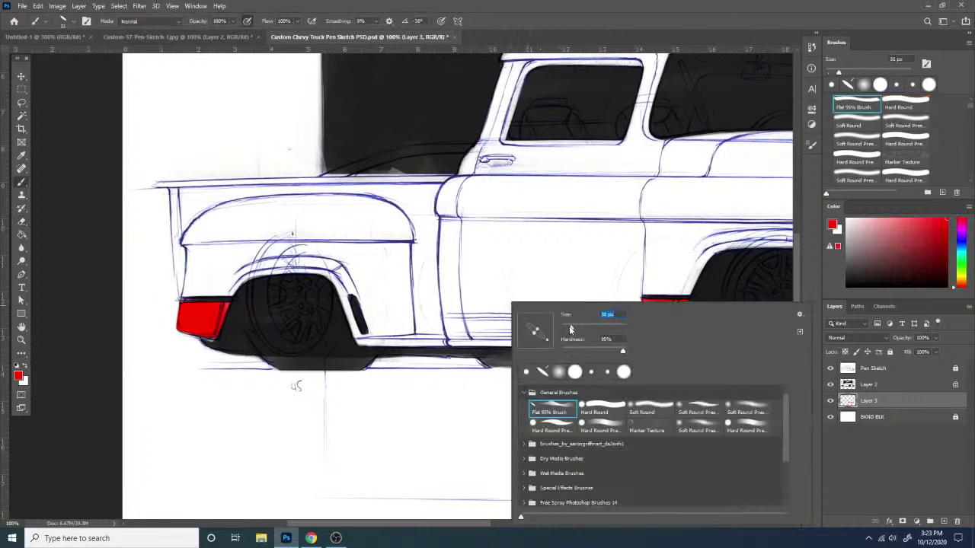
{"action": "mouse_move", "coordinate": [351, 342]}
{"action": "left_mouse_down"}
{"action": "mouse_move", "coordinate": [722, 356]}
{"action": "mouse_move", "coordinate": [694, 347]}
{"action": "left_mouse_up"}
{"action": "key", "text": "ctrl+z"}
{"action": "left_click_drag", "start_coordinate": [401, 340], "coordinate": [722, 345]}
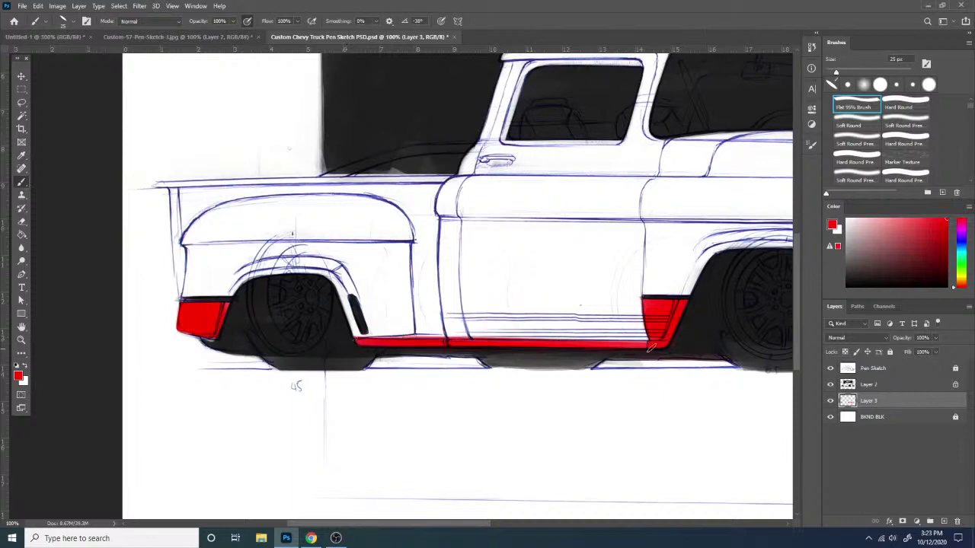
{"action": "left_click_drag", "start_coordinate": [522, 343], "coordinate": [717, 344]}
- Erase the red overspill along the upper edge of the rocker panel below the bed and door
{"action": "key", "text": "e"}
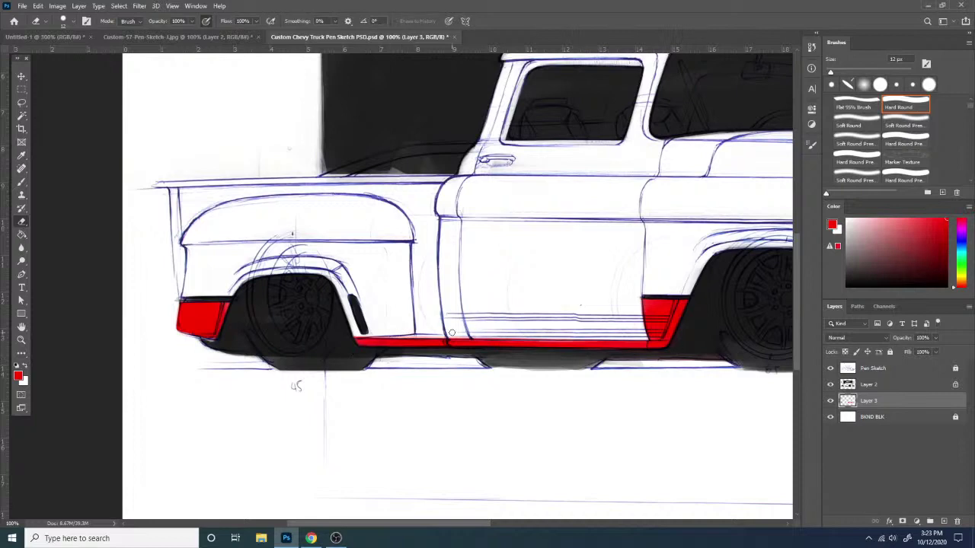
{"action": "left_click_drag", "start_coordinate": [425, 334], "coordinate": [591, 340]}
{"action": "key", "text": "ctrl+minus"}
{"action": "key", "text": "ctrl+minus"}
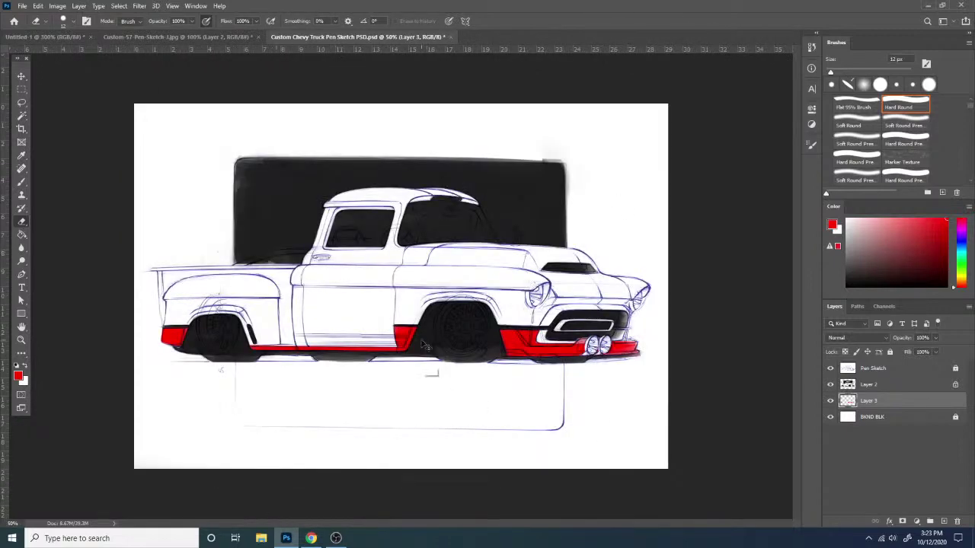
- Mirror the canvas horizontally to check the truck's proportions, and flip it back
{"action": "key", "text": "ctrl+shift+h"}
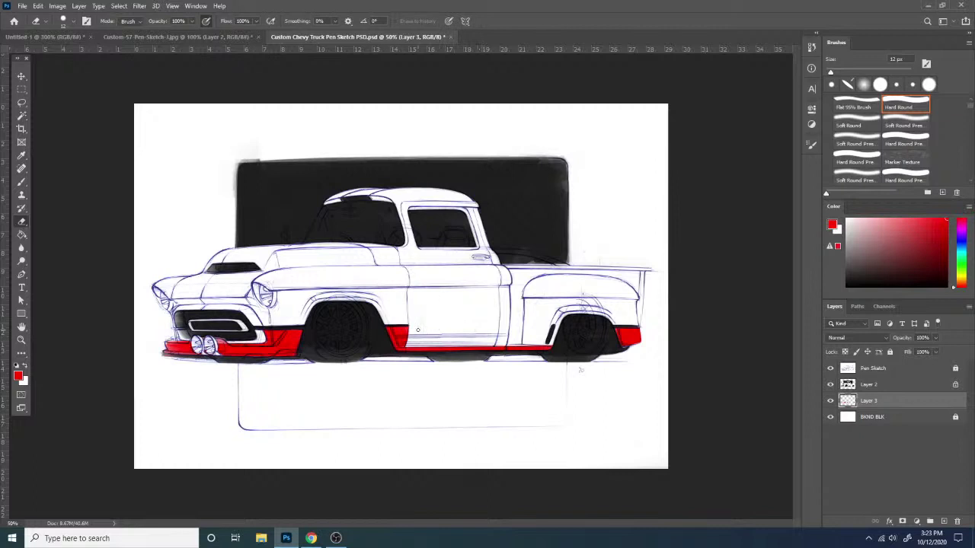
{"action": "key", "text": "ctrl+shift+h"}
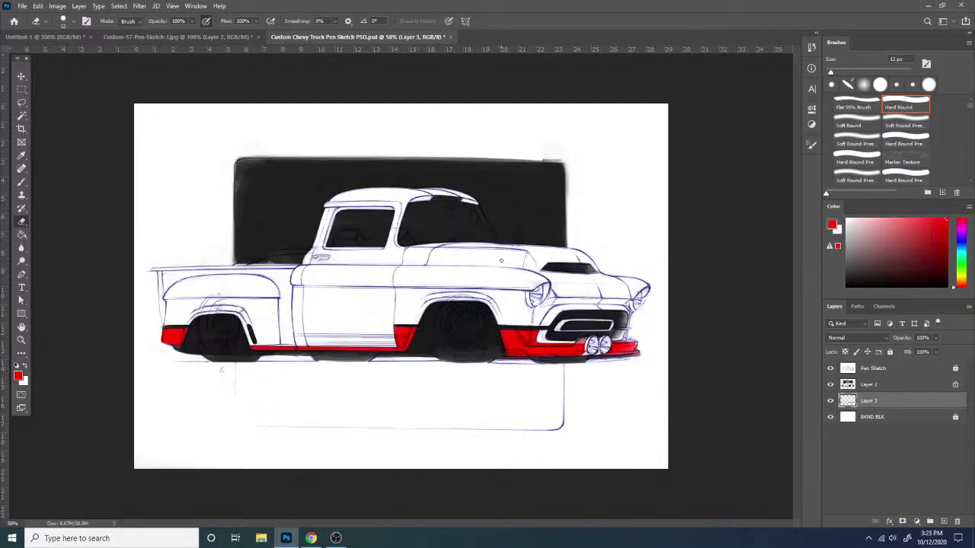
- On Layer 2, erase the dark backdrop inside the curved rail that slopes from the cab's rear down to the bed
{"action": "key", "text": "ctrl+plus"}
{"action": "key", "text": "ctrl+plus"}
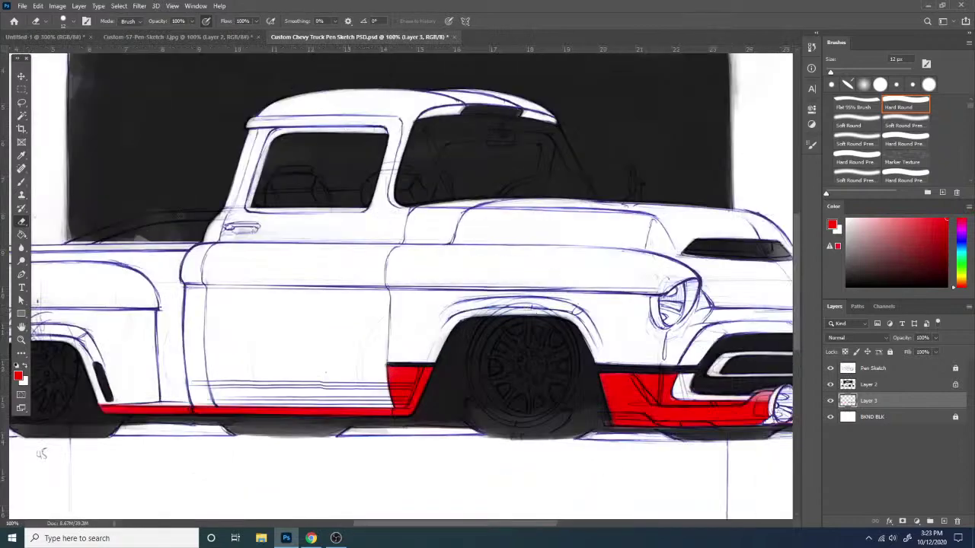
{"action": "key", "text": "ctrl+plus"}
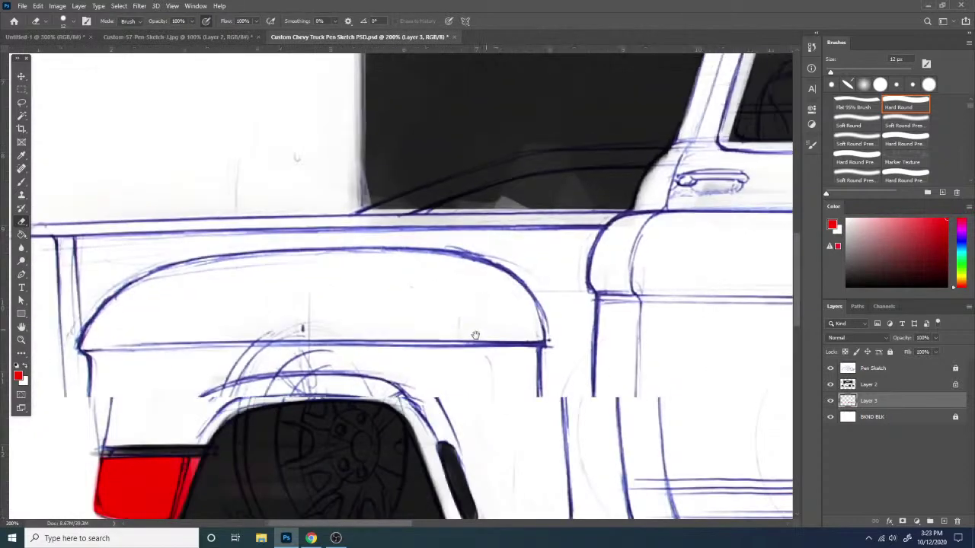
{"action": "left_click", "coordinate": [886, 386]}
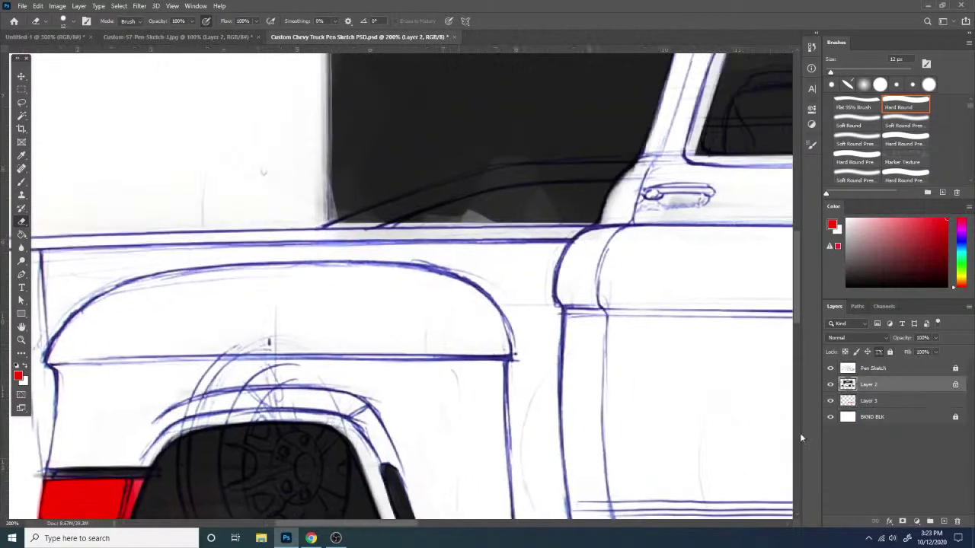
{"action": "left_click", "coordinate": [890, 353]}
{"action": "mouse_move", "coordinate": [352, 231]}
{"action": "left_mouse_down"}
{"action": "mouse_move", "coordinate": [379, 220]}
{"action": "mouse_move", "coordinate": [325, 236]}
{"action": "mouse_move", "coordinate": [516, 175]}
{"action": "left_mouse_up"}
{"action": "mouse_move", "coordinate": [436, 195]}
{"action": "left_mouse_down"}
{"action": "mouse_move", "coordinate": [531, 169]}
{"action": "mouse_move", "coordinate": [467, 187]}
{"action": "mouse_move", "coordinate": [534, 173]}
{"action": "mouse_move", "coordinate": [496, 177]}
{"action": "mouse_move", "coordinate": [532, 184]}
{"action": "mouse_move", "coordinate": [487, 187]}
{"action": "mouse_move", "coordinate": [517, 174]}
{"action": "mouse_move", "coordinate": [506, 175]}
{"action": "mouse_move", "coordinate": [670, 170]}
{"action": "mouse_move", "coordinate": [539, 173]}
{"action": "mouse_move", "coordinate": [593, 170]}
{"action": "left_mouse_up"}
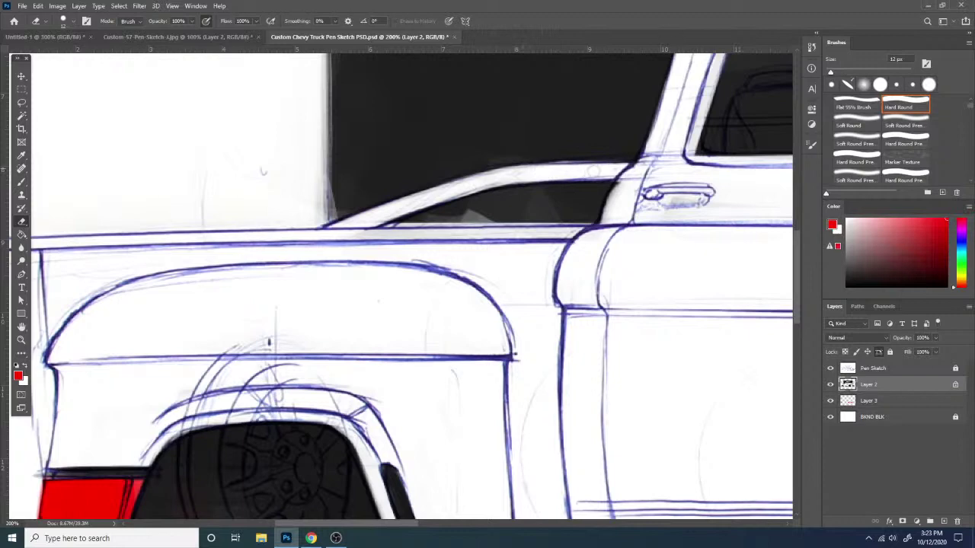
{"action": "left_click_drag", "start_coordinate": [322, 235], "coordinate": [514, 176]}
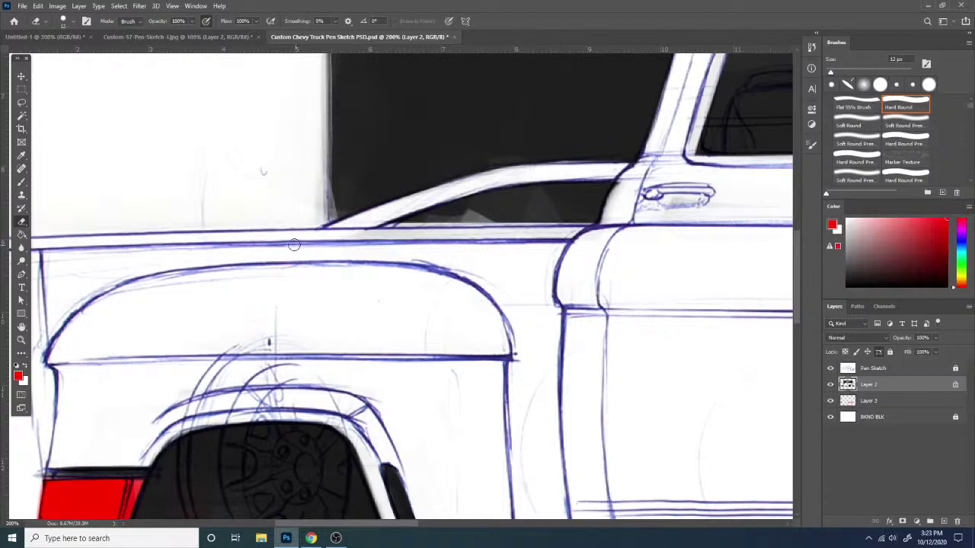
{"action": "left_click_drag", "start_coordinate": [294, 245], "coordinate": [584, 248]}
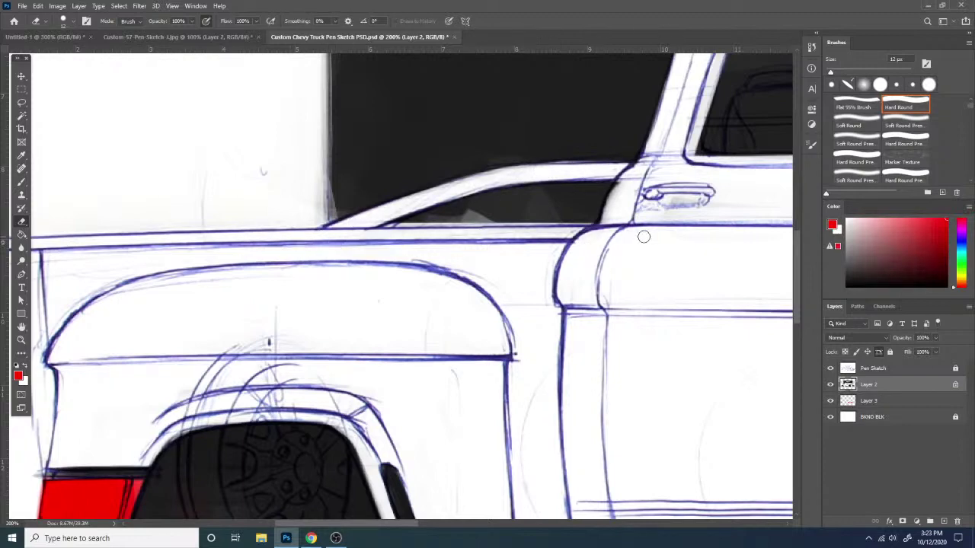
{"action": "left_click_drag", "start_coordinate": [622, 184], "coordinate": [609, 217]}
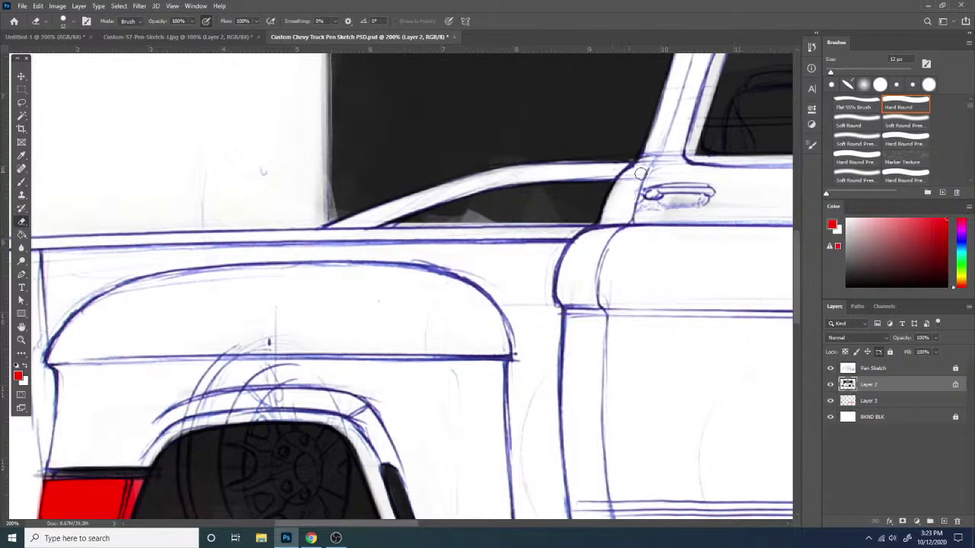
- On Layer 3, paint the curved rail between the cab and the bed red with the Flat 95% brush at 17 px
{"action": "left_click", "coordinate": [893, 407]}
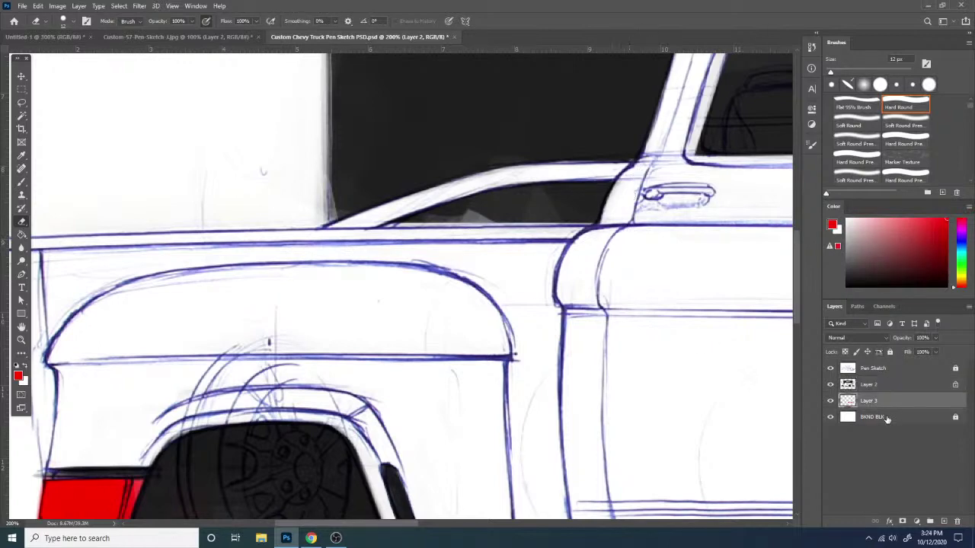
{"action": "key", "text": "b"}
{"action": "right_click", "coordinate": [556, 346]}
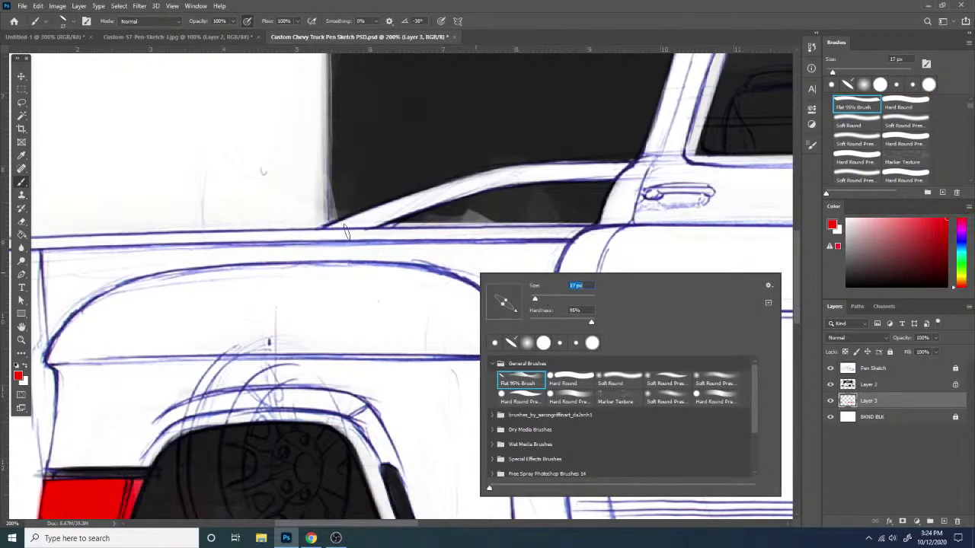
{"action": "left_click_drag", "start_coordinate": [323, 242], "coordinate": [526, 177]}
{"action": "key", "text": "ctrl+z"}
{"action": "left_click_drag", "start_coordinate": [325, 240], "coordinate": [562, 166]}
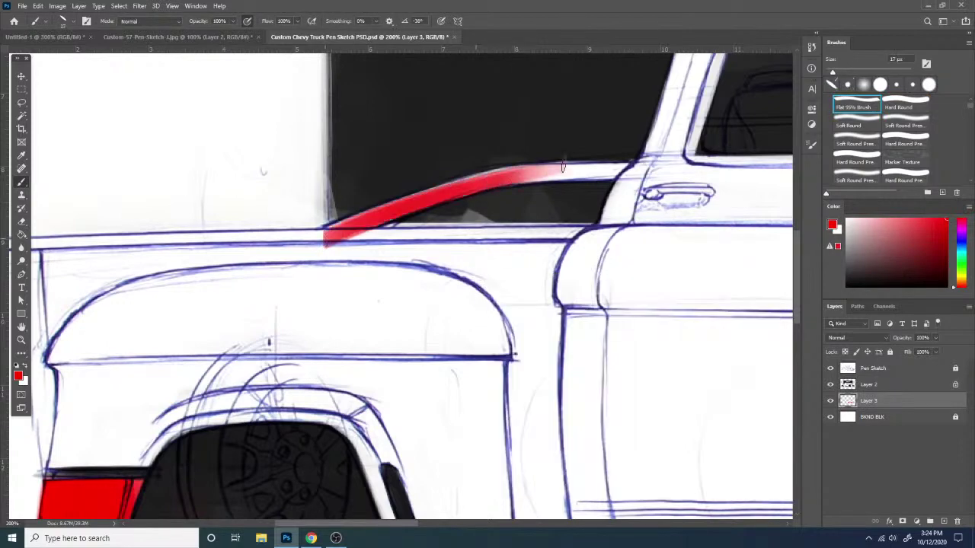
{"action": "left_click_drag", "start_coordinate": [405, 205], "coordinate": [537, 174]}
{"action": "left_click_drag", "start_coordinate": [481, 184], "coordinate": [676, 170]}
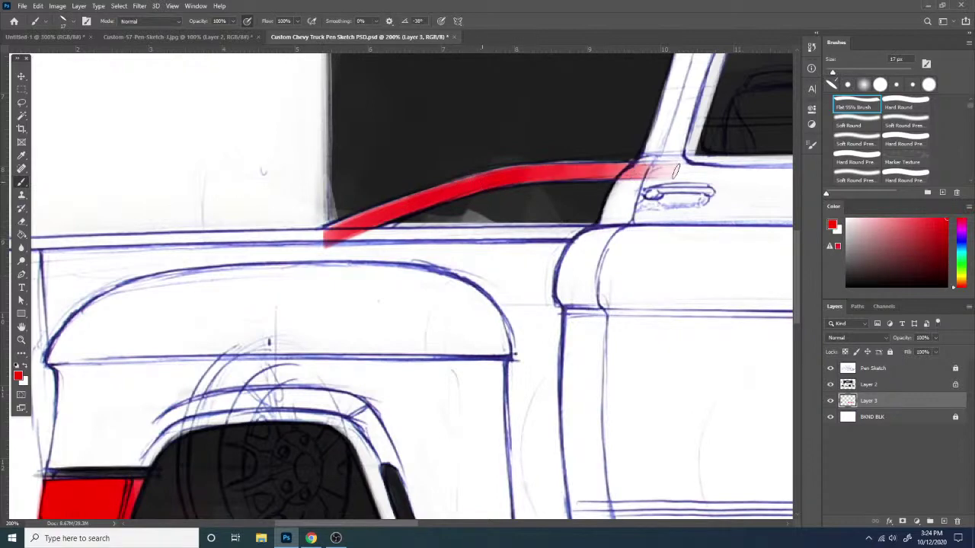
{"action": "mouse_move", "coordinate": [567, 172]}
{"action": "left_mouse_down"}
{"action": "mouse_move", "coordinate": [535, 174]}
{"action": "mouse_move", "coordinate": [671, 171]}
{"action": "left_mouse_up"}
{"action": "mouse_move", "coordinate": [319, 241]}
{"action": "left_mouse_down"}
{"action": "mouse_move", "coordinate": [488, 182]}
{"action": "mouse_move", "coordinate": [652, 169]}
{"action": "left_mouse_up"}
{"action": "left_click_drag", "start_coordinate": [474, 182], "coordinate": [673, 169]}
{"action": "left_click_drag", "start_coordinate": [326, 235], "coordinate": [387, 231]}
- Erase the red overspill at both ends of the curved rail, below the bed line and onto the cab
{"action": "key", "text": "e"}
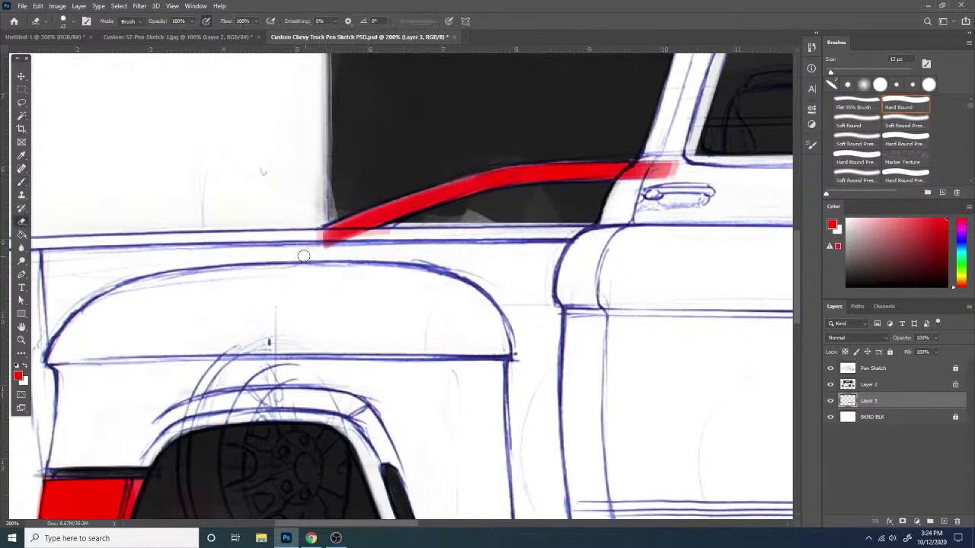
{"action": "mouse_move", "coordinate": [303, 256]}
{"action": "left_mouse_down"}
{"action": "mouse_move", "coordinate": [337, 240]}
{"action": "mouse_move", "coordinate": [317, 239]}
{"action": "left_mouse_up"}
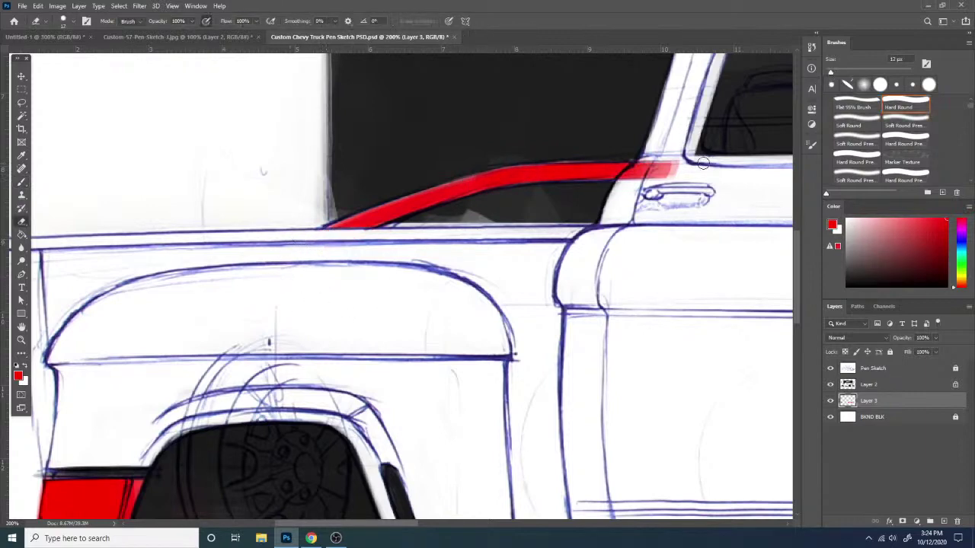
{"action": "left_click_drag", "start_coordinate": [641, 166], "coordinate": [677, 171]}
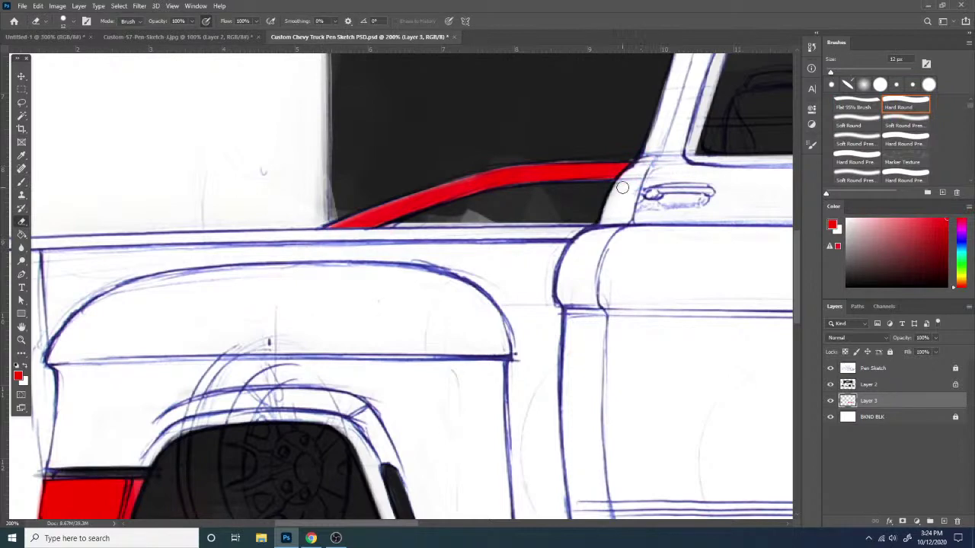
{"action": "key", "text": "ctrl+minus"}
{"action": "key", "text": "ctrl+minus"}
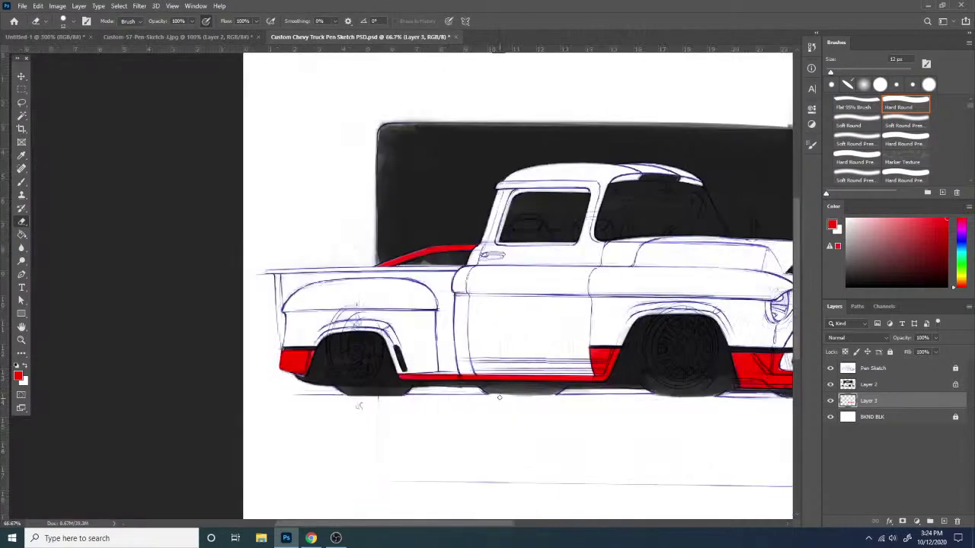
- Set the brush to 12 px and touch up the red at the curved rail's lower end, trimming the overspill
{"action": "key", "text": "ctrl+plus"}
{"action": "key", "text": "ctrl+plus"}
{"action": "key", "text": "ctrl+plus"}
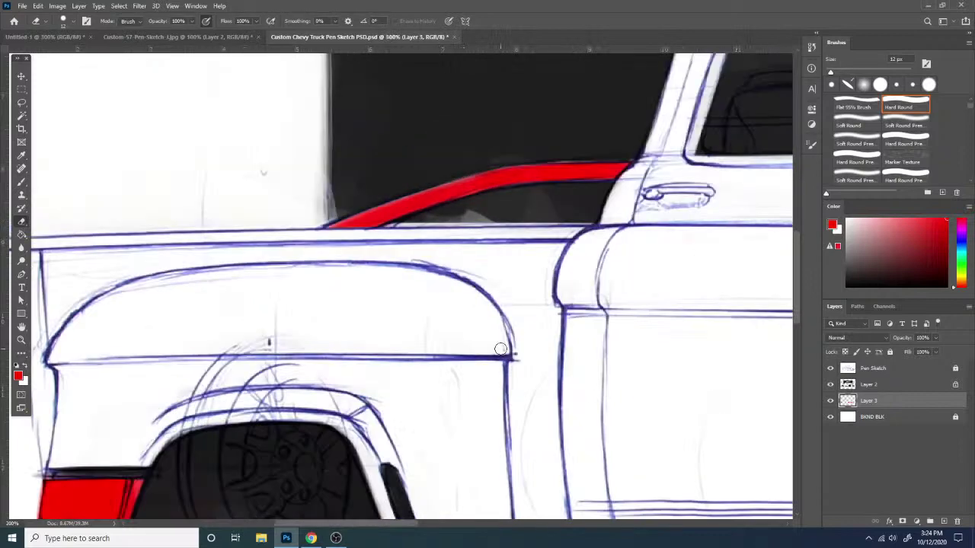
{"action": "key", "text": "b"}
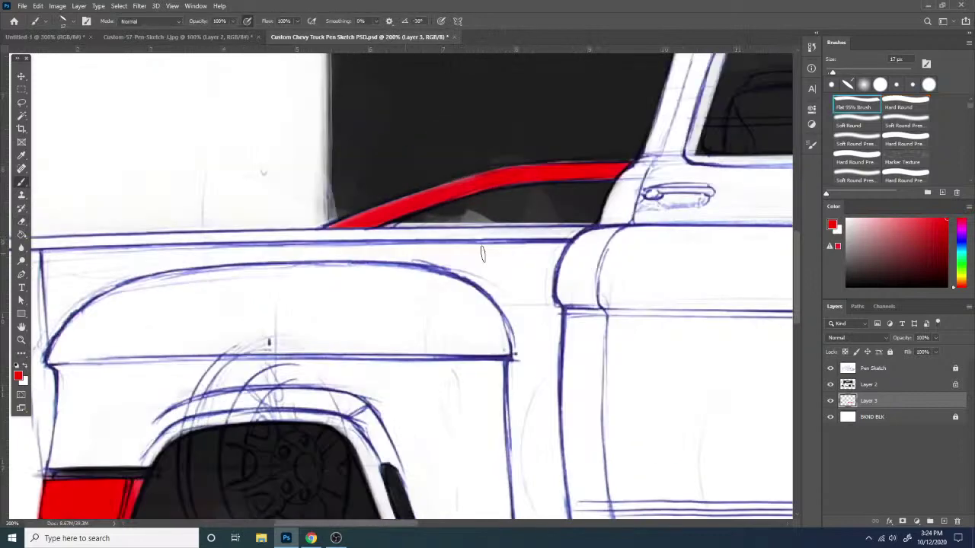
{"action": "right_click", "coordinate": [491, 232]}
{"action": "left_click", "coordinate": [521, 272]}
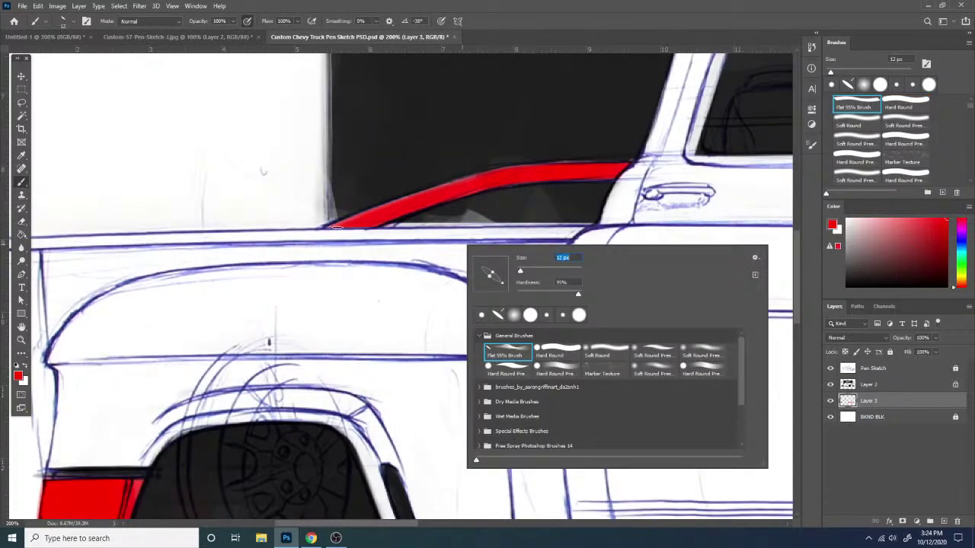
{"action": "key", "text": "Return"}
{"action": "left_click_drag", "start_coordinate": [333, 226], "coordinate": [423, 190]}
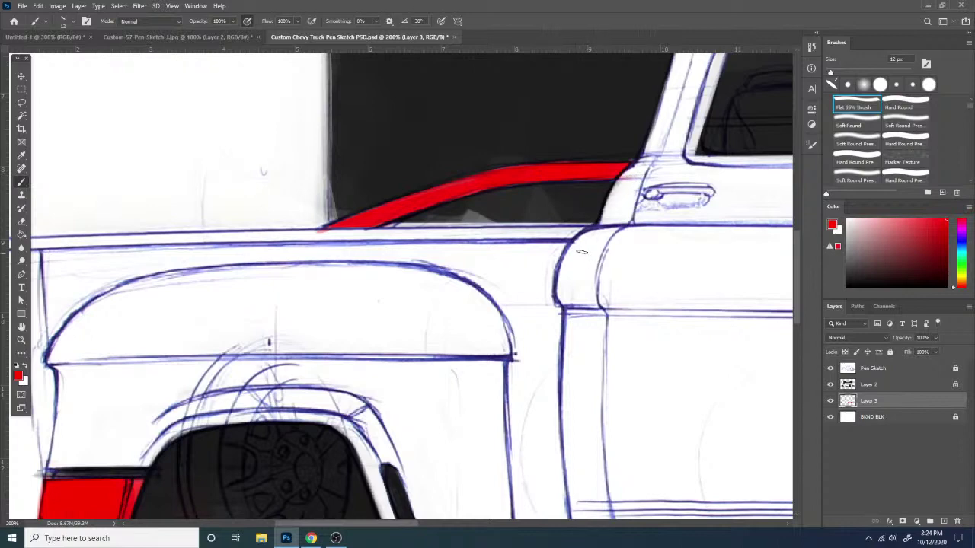
{"action": "key", "text": "e"}
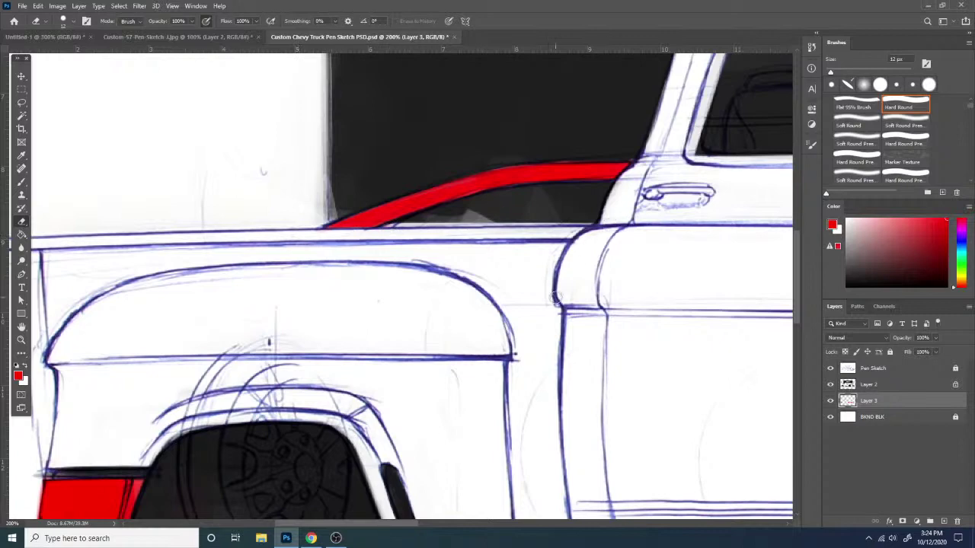
- Flip the canvas horizontally and lock Layer 3
{"action": "key", "text": "ctrl+minus"}
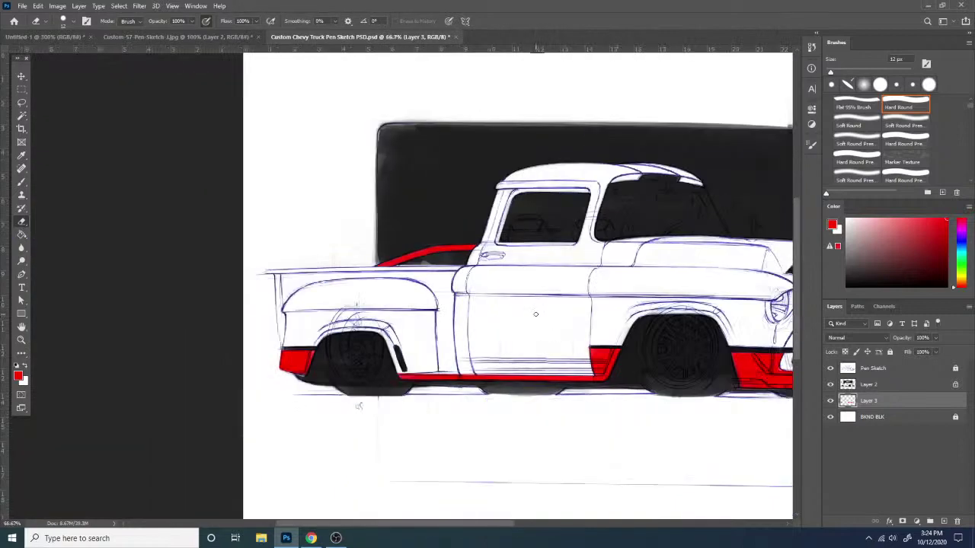
{"action": "key", "text": "ctrl+minus"}
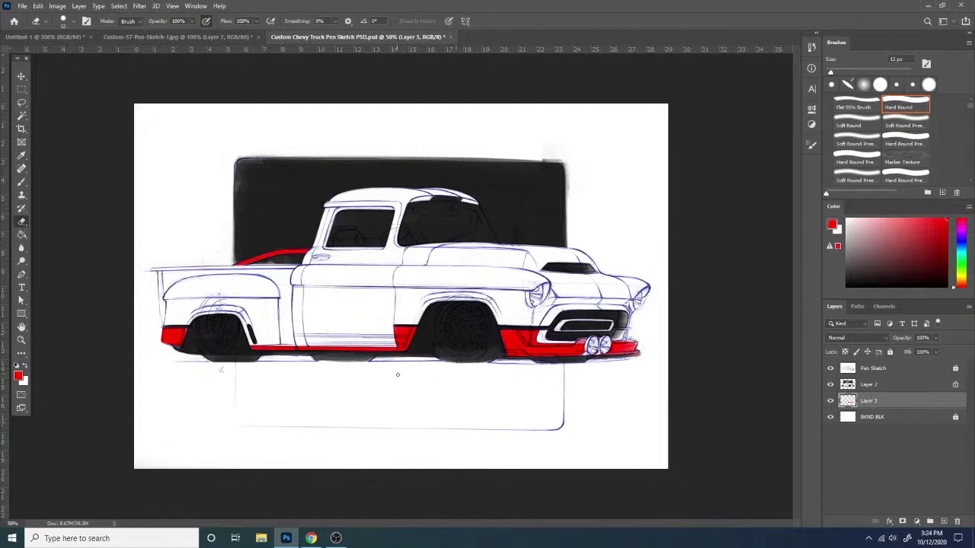
{"action": "key", "text": "ctrl+shift+h"}
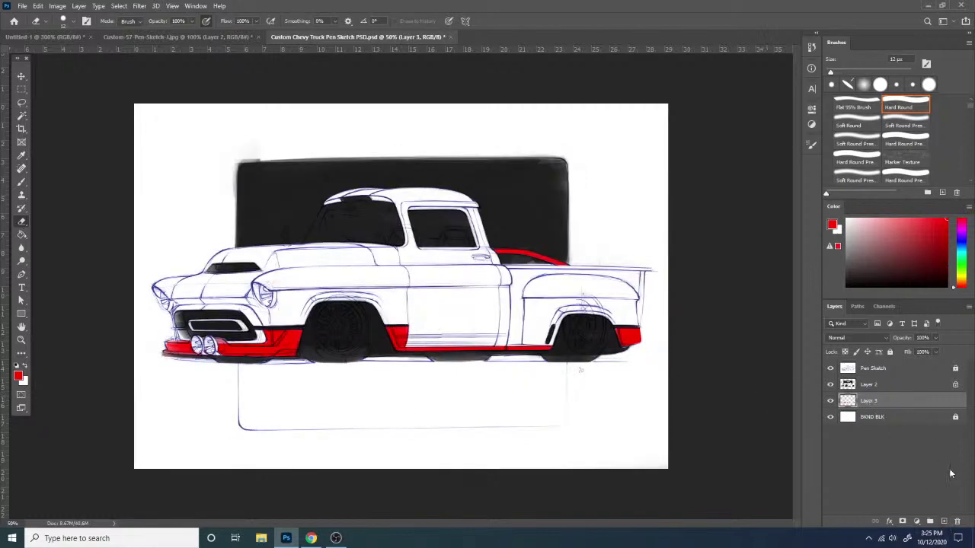
{"action": "key", "text": "ctrl+slash"}
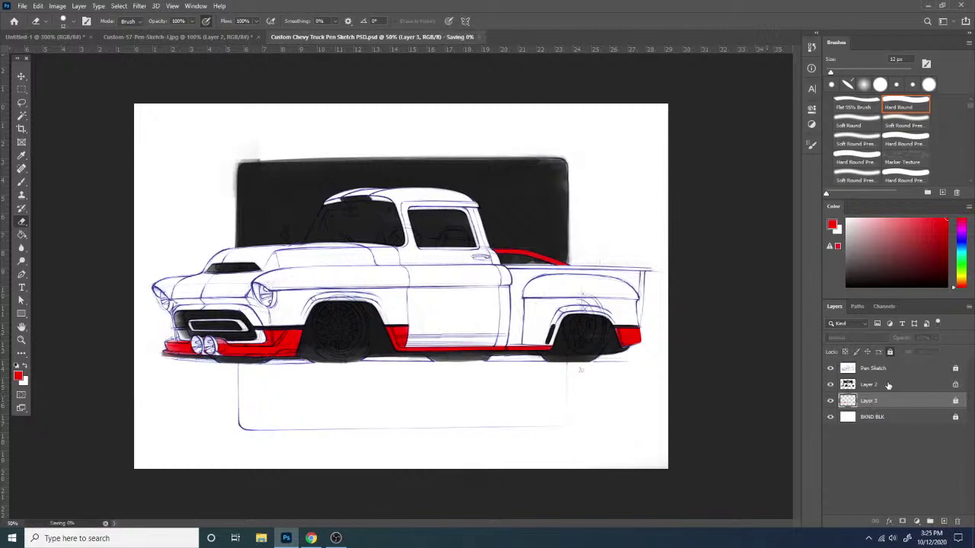
- Add a new layer above Layer 3 and set the brush to Flat 95% at 66 px
{"action": "left_click", "coordinate": [943, 522]}
{"action": "key", "text": "ctrl+plus"}
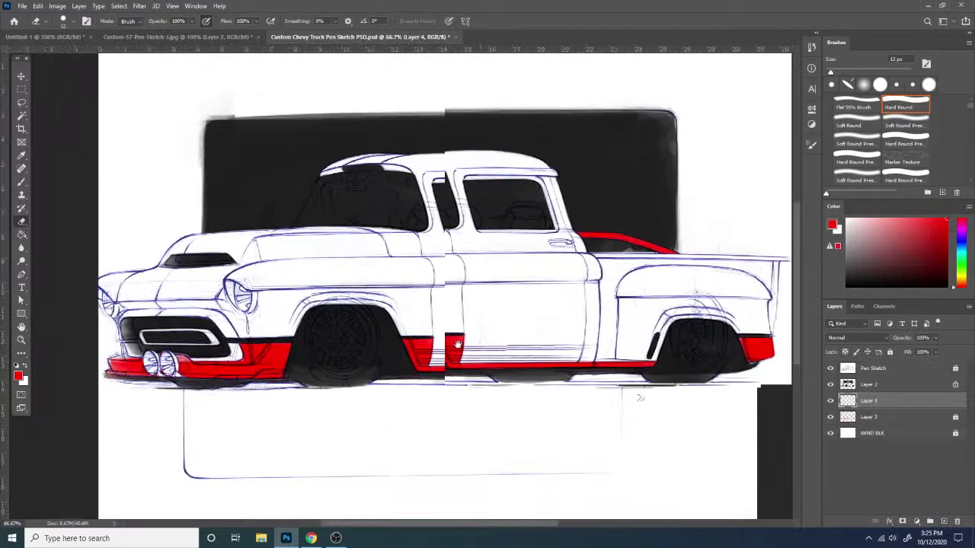
{"action": "right_click", "coordinate": [429, 288]}
{"action": "left_click", "coordinate": [465, 394]}
{"action": "key", "text": "b"}
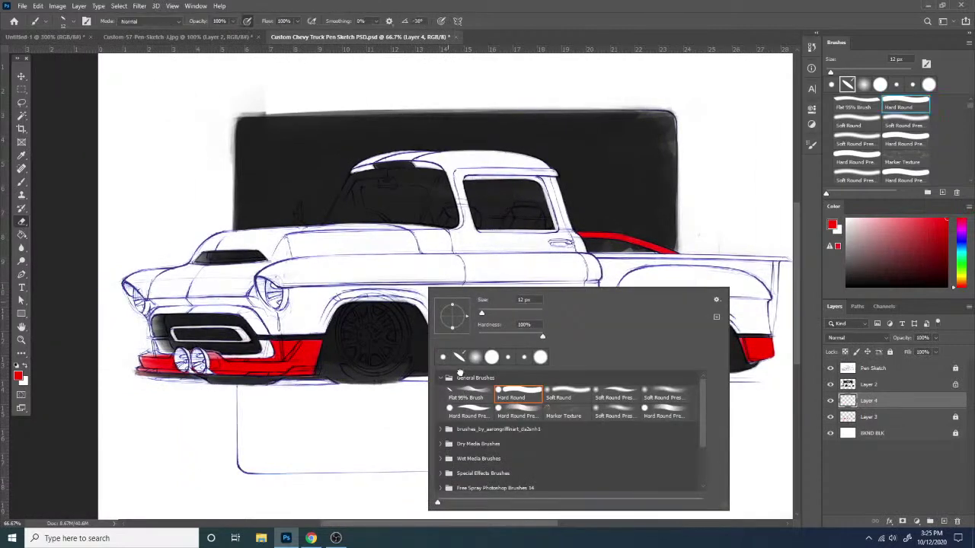
{"action": "left_click", "coordinate": [499, 313]}
{"action": "left_click_drag", "start_coordinate": [300, 285], "coordinate": [523, 284]}
{"action": "key", "text": "ctrl+z"}
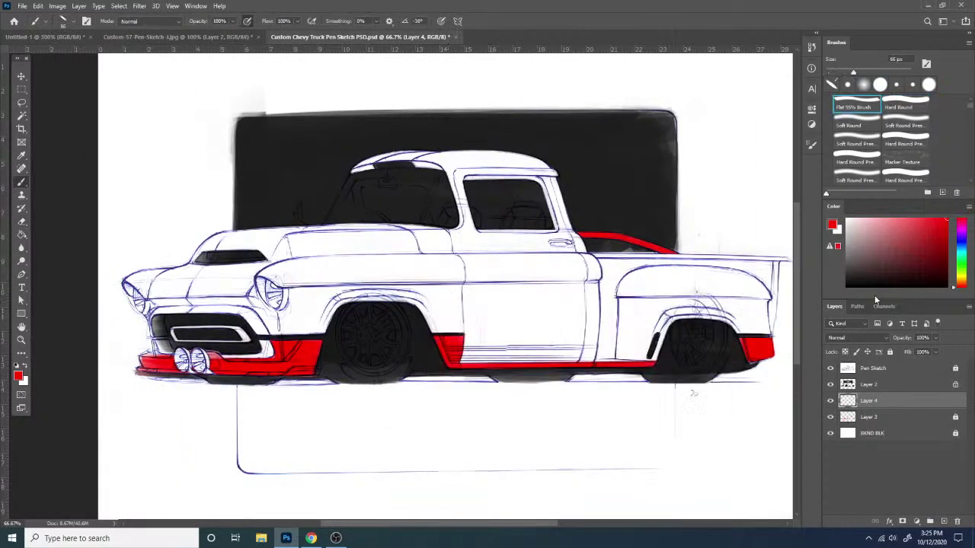
- Choose a light gray and shade the truck's body side below the upper body line, from the front fender to the rear fender
{"action": "left_click_drag", "start_coordinate": [861, 237], "coordinate": [800, 229]}
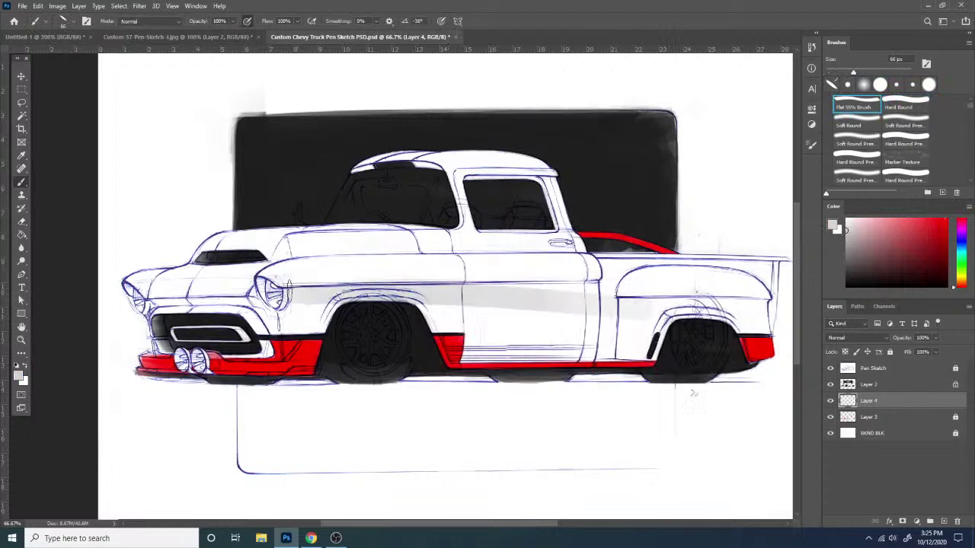
{"action": "left_click_drag", "start_coordinate": [290, 295], "coordinate": [596, 291]}
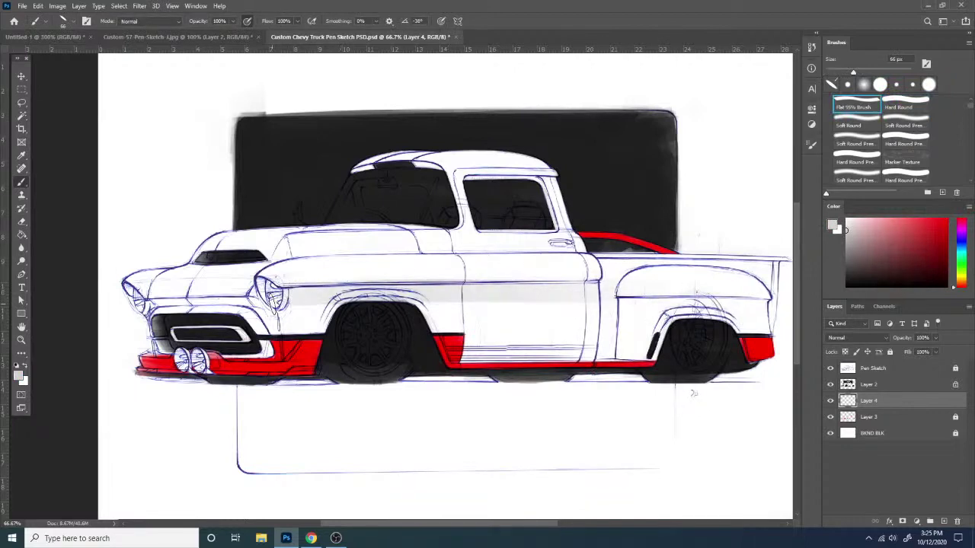
{"action": "mouse_move", "coordinate": [273, 305]}
{"action": "left_mouse_down"}
{"action": "mouse_move", "coordinate": [644, 306]}
{"action": "mouse_move", "coordinate": [585, 311]}
{"action": "left_mouse_up"}
{"action": "left_click_drag", "start_coordinate": [291, 319], "coordinate": [583, 317]}
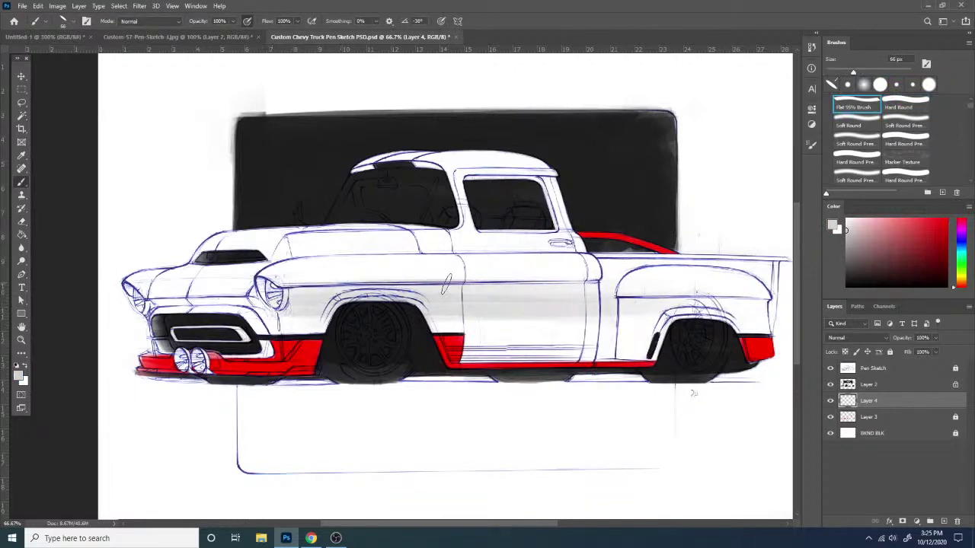
{"action": "left_click_drag", "start_coordinate": [287, 292], "coordinate": [611, 291]}
{"action": "left_click_drag", "start_coordinate": [277, 310], "coordinate": [610, 311]}
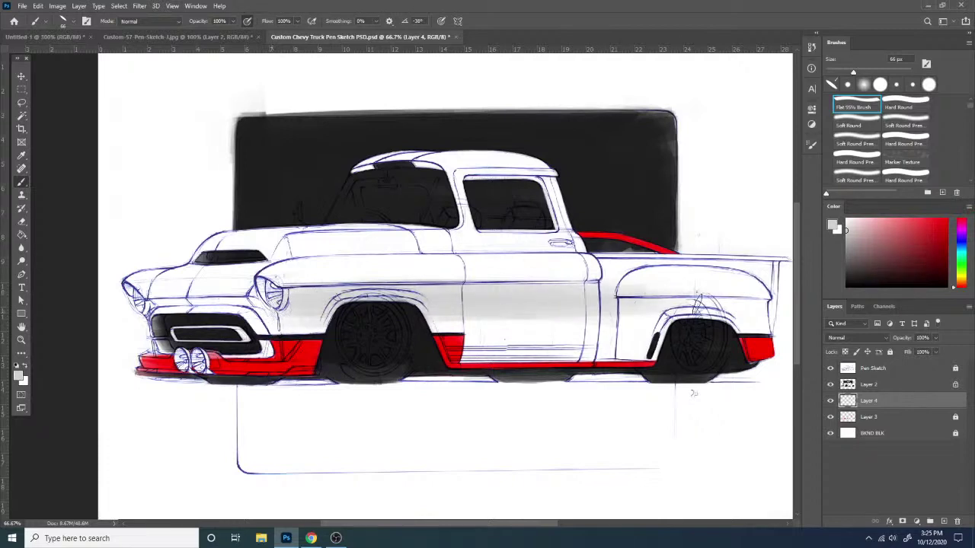
{"action": "left_click_drag", "start_coordinate": [353, 321], "coordinate": [596, 322]}
- Erase the gray overlapping the rear fender using a Hard Round eraser at 47 px
{"action": "left_click_drag", "start_coordinate": [652, 387], "coordinate": [585, 381]}
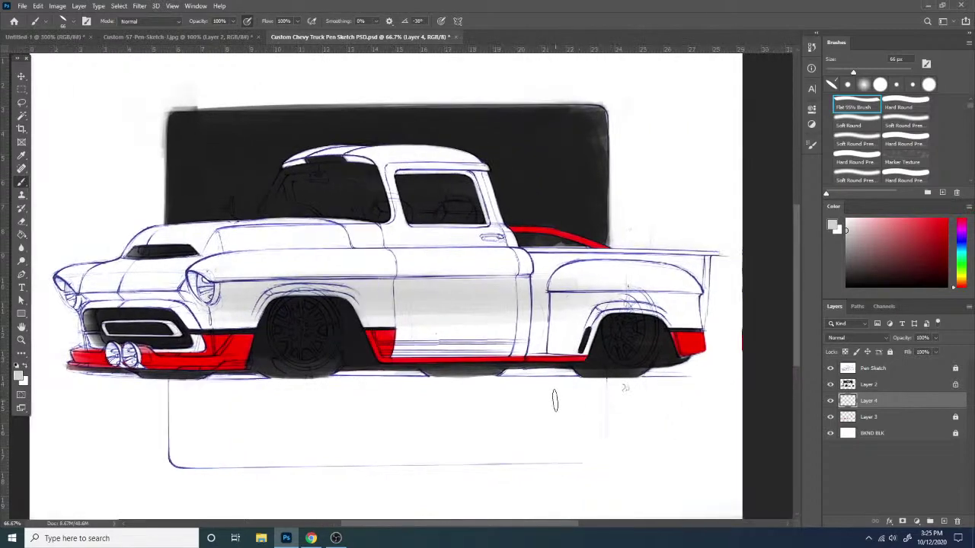
{"action": "key", "text": "e"}
{"action": "right_click", "coordinate": [549, 285]}
{"action": "left_click_drag", "start_coordinate": [612, 318], "coordinate": [625, 318]}
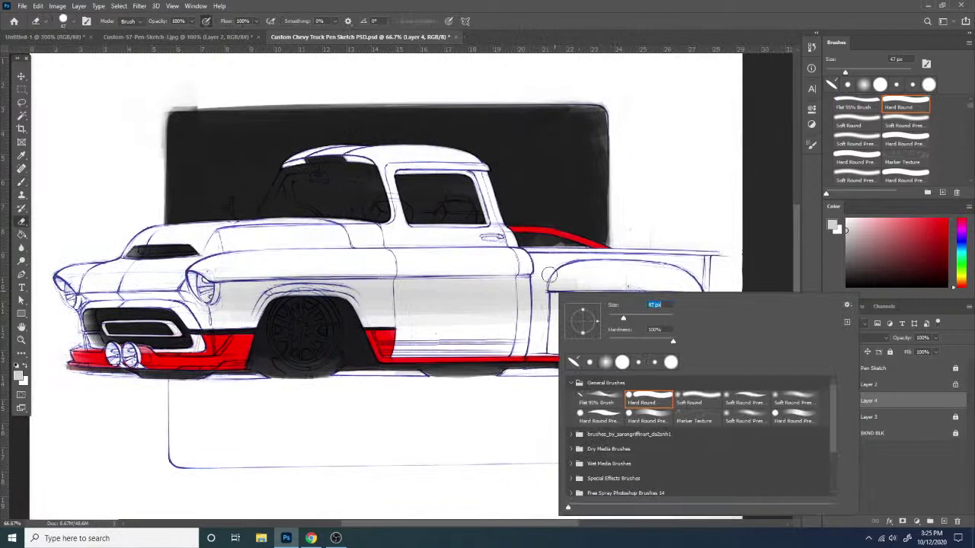
{"action": "mouse_move", "coordinate": [549, 270]}
{"action": "left_mouse_down"}
{"action": "mouse_move", "coordinate": [541, 310]}
{"action": "mouse_move", "coordinate": [540, 297]}
{"action": "mouse_move", "coordinate": [564, 305]}
{"action": "mouse_move", "coordinate": [593, 290]}
{"action": "mouse_move", "coordinate": [613, 299]}
{"action": "left_mouse_up"}
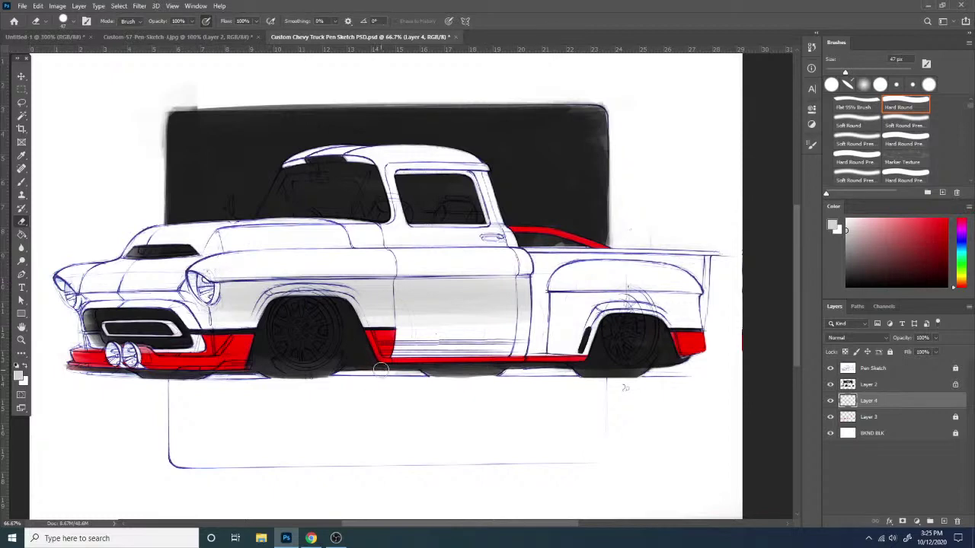
- Shade the gap between cab and rear fender and the bed side below the top rail in light gray
{"action": "key", "text": "b"}
{"action": "mouse_move", "coordinate": [537, 273]}
{"action": "left_mouse_down"}
{"action": "mouse_move", "coordinate": [538, 357]}
{"action": "mouse_move", "coordinate": [536, 256]}
{"action": "mouse_move", "coordinate": [538, 335]}
{"action": "mouse_move", "coordinate": [542, 285]}
{"action": "left_mouse_up"}
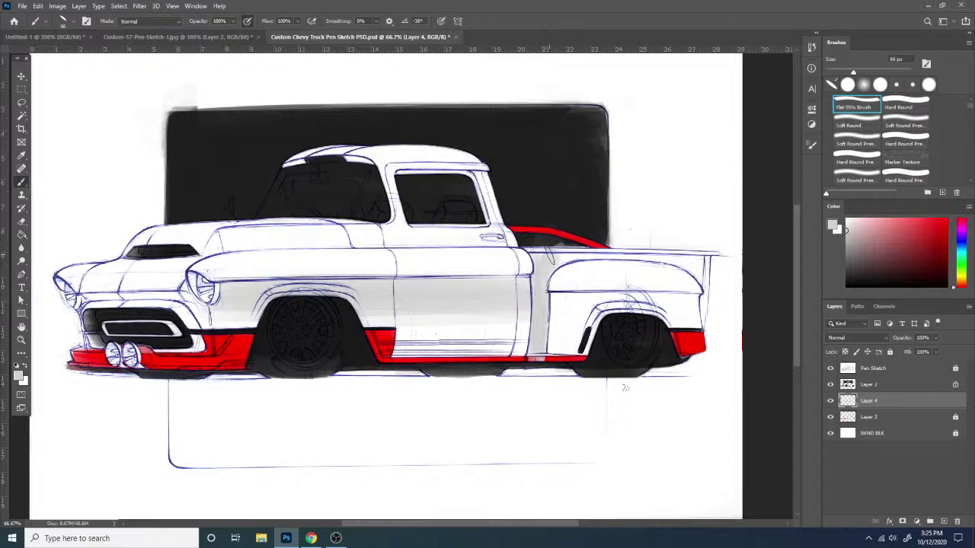
{"action": "mouse_move", "coordinate": [541, 248]}
{"action": "left_mouse_down"}
{"action": "mouse_move", "coordinate": [566, 252]}
{"action": "mouse_move", "coordinate": [717, 253]}
{"action": "left_mouse_up"}
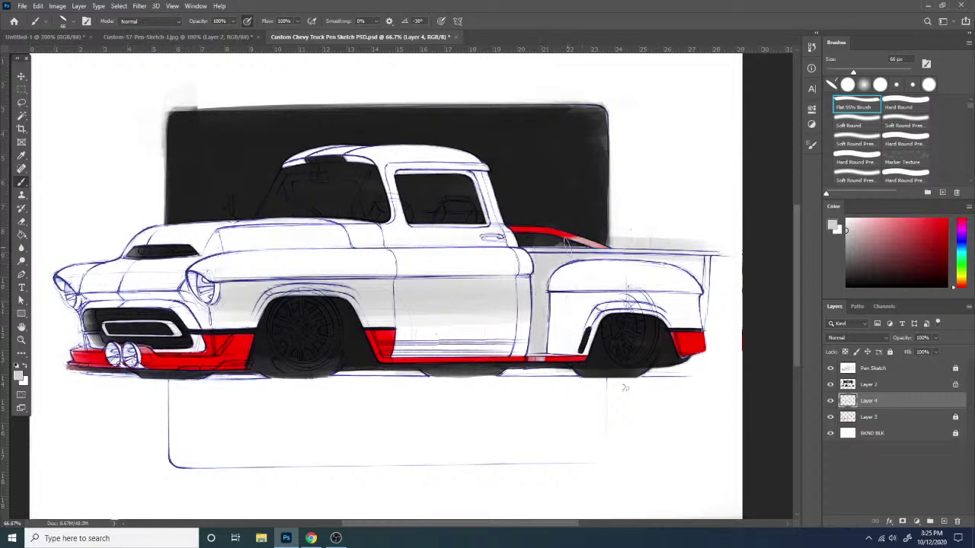
{"action": "left_click_drag", "start_coordinate": [567, 248], "coordinate": [718, 256]}
{"action": "mouse_move", "coordinate": [620, 250]}
{"action": "left_mouse_down"}
{"action": "mouse_move", "coordinate": [715, 262]}
{"action": "mouse_move", "coordinate": [689, 260]}
{"action": "left_mouse_up"}
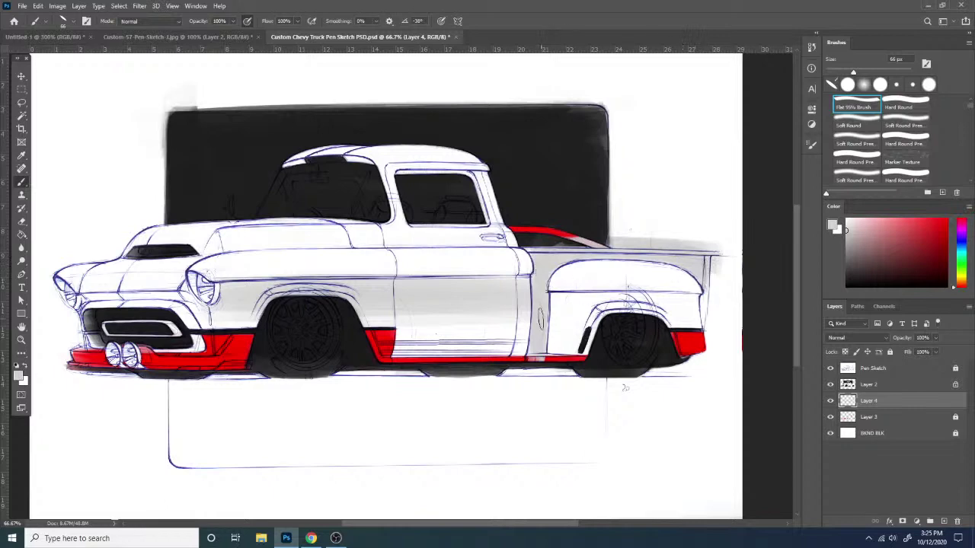
- Erase the gray overspill from the red rocker, the curved red rail, above the bed rail and behind the bed
{"action": "key", "text": "e"}
{"action": "left_click_drag", "start_coordinate": [518, 365], "coordinate": [537, 364]}
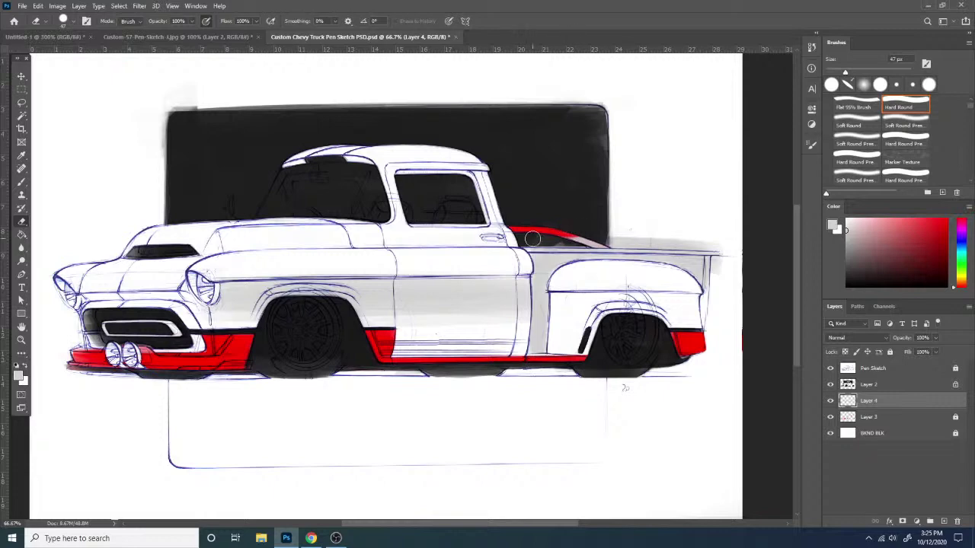
{"action": "mouse_move", "coordinate": [534, 239]}
{"action": "left_mouse_down"}
{"action": "mouse_move", "coordinate": [647, 234]}
{"action": "mouse_move", "coordinate": [607, 242]}
{"action": "mouse_move", "coordinate": [660, 243]}
{"action": "left_mouse_up"}
{"action": "left_click_drag", "start_coordinate": [578, 239], "coordinate": [655, 233]}
{"action": "left_click_drag", "start_coordinate": [721, 269], "coordinate": [720, 265]}
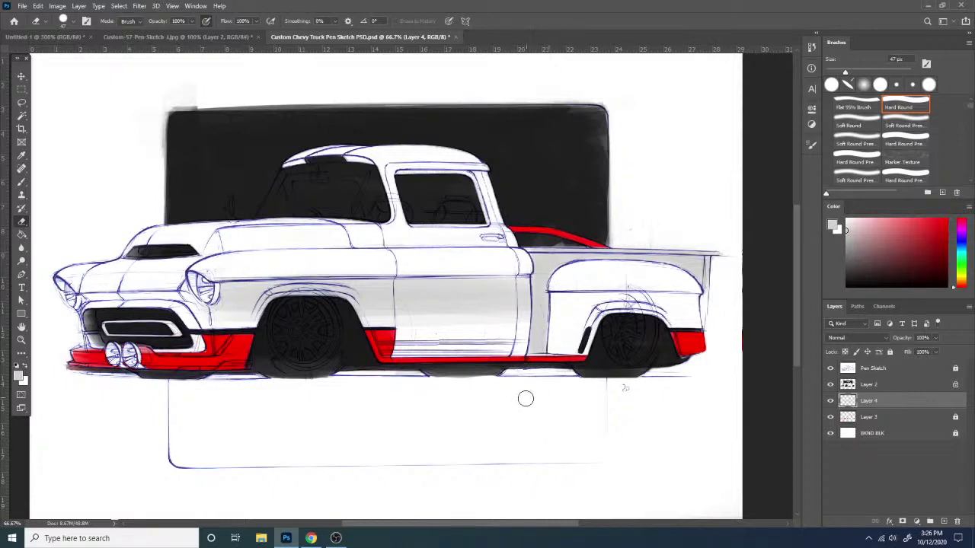
- Set the Flat 95% brush to 44 px and shade the rear fender's side above the wheel arch
{"action": "key", "text": "comma"}
{"action": "key", "text": "b"}
{"action": "right_click", "coordinate": [590, 316]}
{"action": "left_click_drag", "start_coordinate": [666, 331], "coordinate": [659, 331]}
{"action": "key", "text": "Return"}
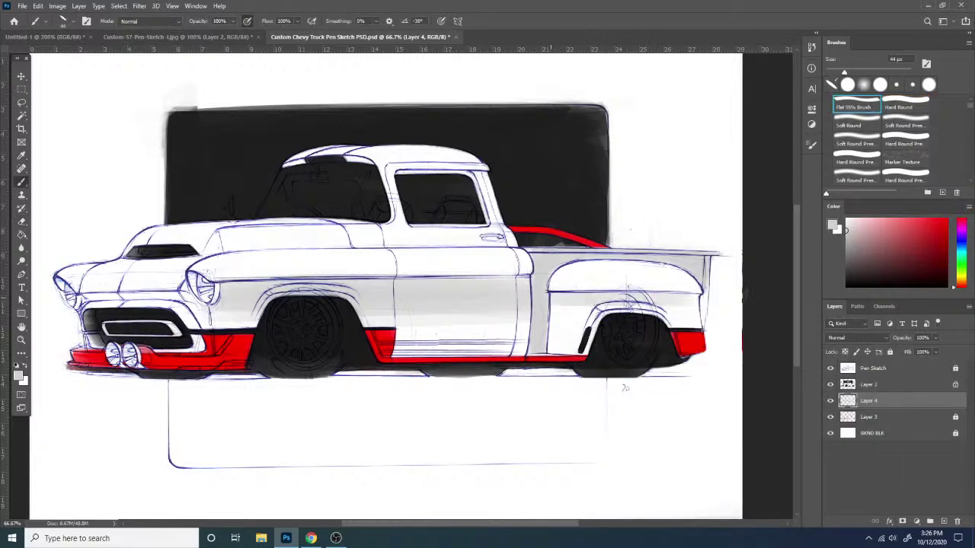
{"action": "left_click_drag", "start_coordinate": [548, 303], "coordinate": [601, 304]}
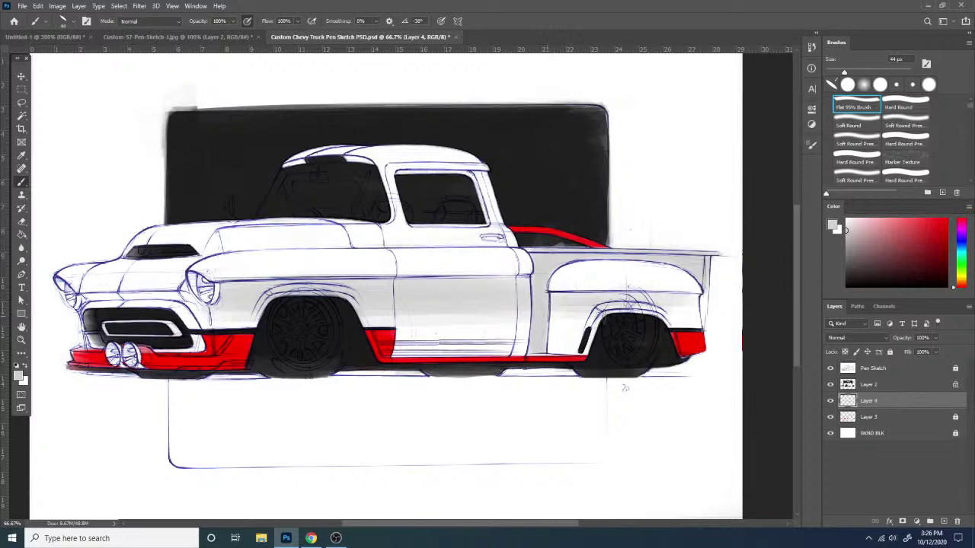
- Reduce the brush to 26 px and shade directly beneath the rear fender's horizontal body line
{"action": "right_click", "coordinate": [654, 308]}
{"action": "left_click", "coordinate": [709, 330]}
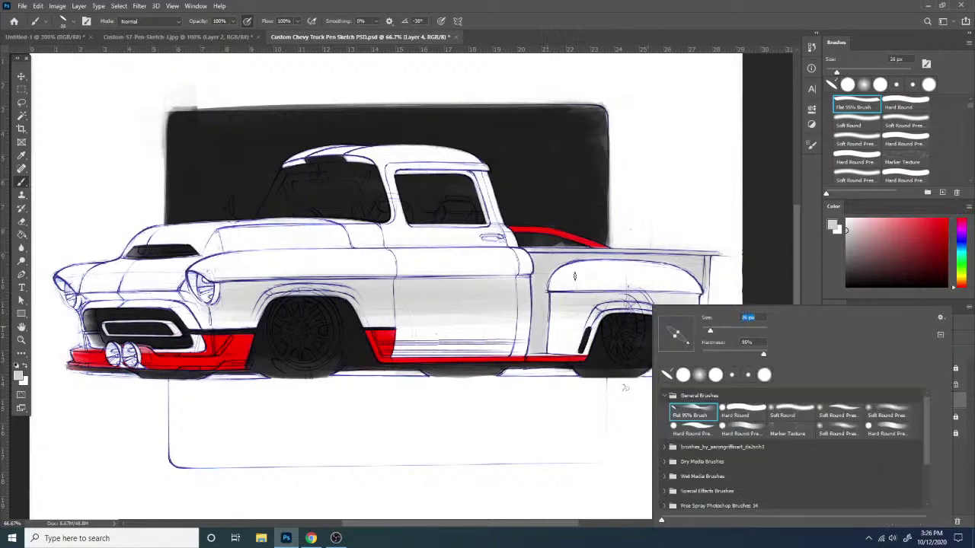
{"action": "left_click", "coordinate": [555, 293]}
{"action": "left_click_drag", "start_coordinate": [557, 294], "coordinate": [692, 298]}
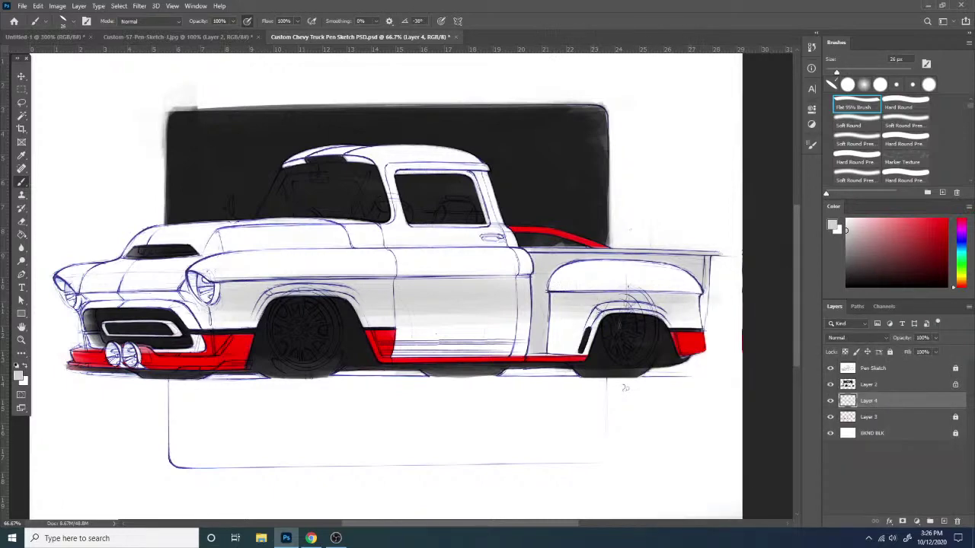
- Set the brush to 44 px and shade the rear fender's front edge and the band along the hood side and cab below the window
{"action": "right_click", "coordinate": [663, 323]}
{"action": "left_click", "coordinate": [719, 332]}
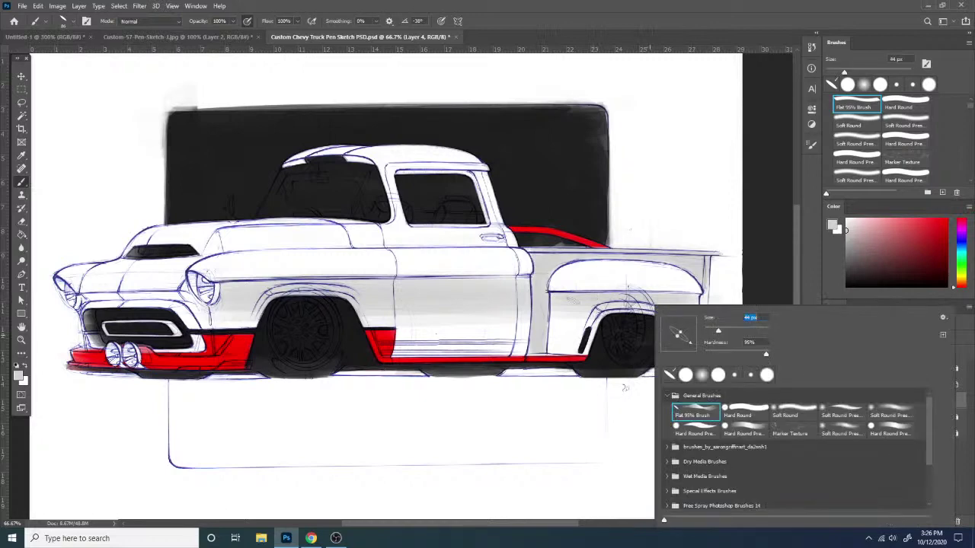
{"action": "left_click", "coordinate": [557, 306]}
{"action": "left_click_drag", "start_coordinate": [557, 306], "coordinate": [553, 352]}
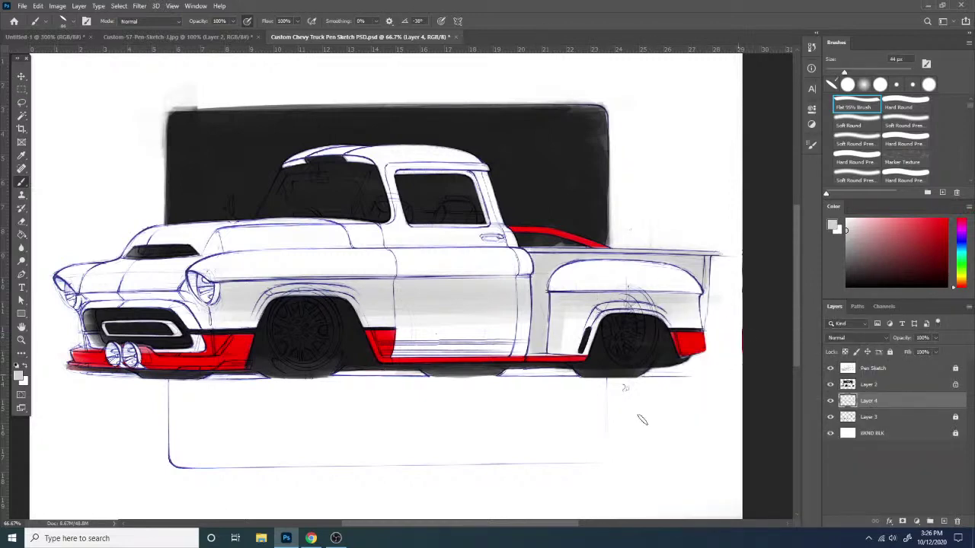
{"action": "left_click_drag", "start_coordinate": [193, 251], "coordinate": [483, 232]}
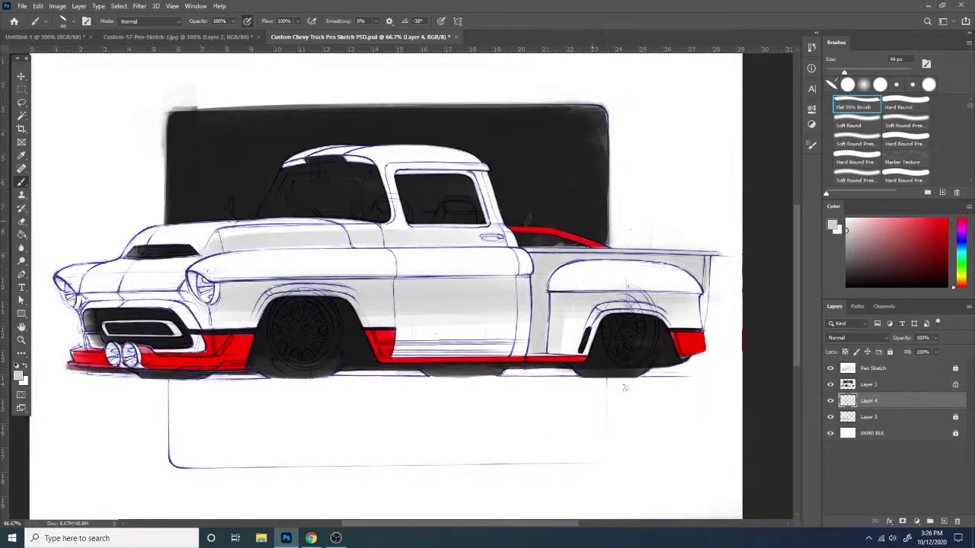
{"action": "mouse_move", "coordinate": [212, 249]}
{"action": "left_mouse_down"}
{"action": "mouse_move", "coordinate": [259, 238]}
{"action": "mouse_move", "coordinate": [509, 242]}
{"action": "left_mouse_up"}
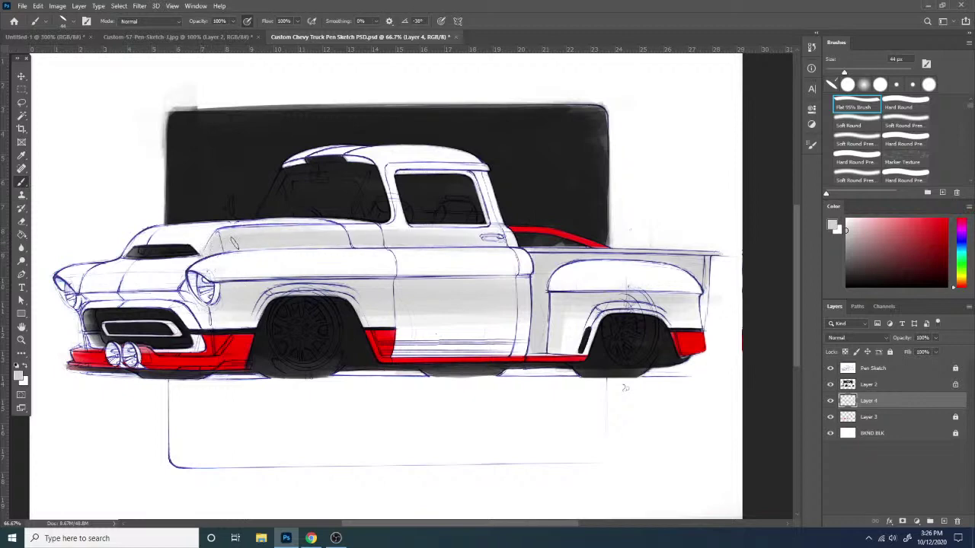
- Fade the lower edge of the gray on the fenders and door using a Soft Round eraser at 136 px
{"action": "key", "text": "e"}
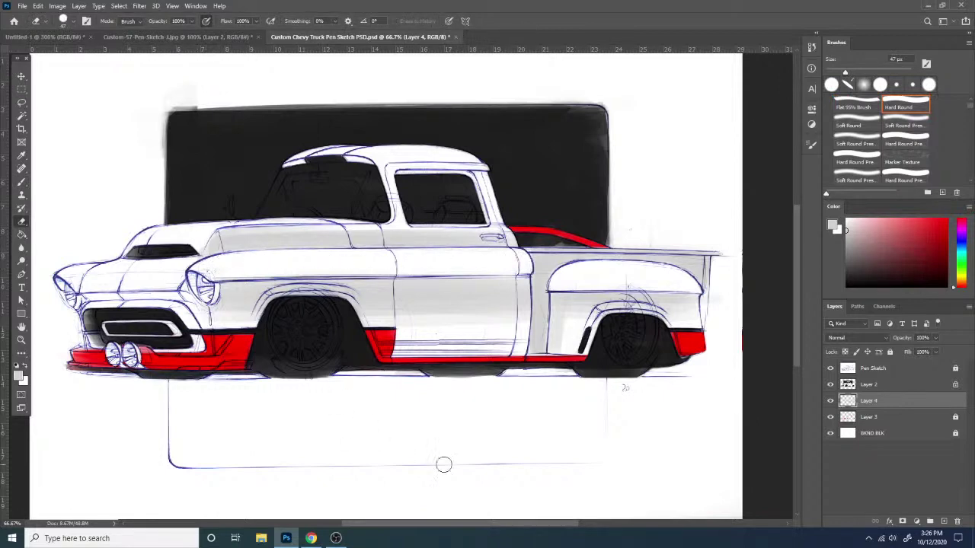
{"action": "right_click", "coordinate": [484, 311]}
{"action": "left_click", "coordinate": [624, 415]}
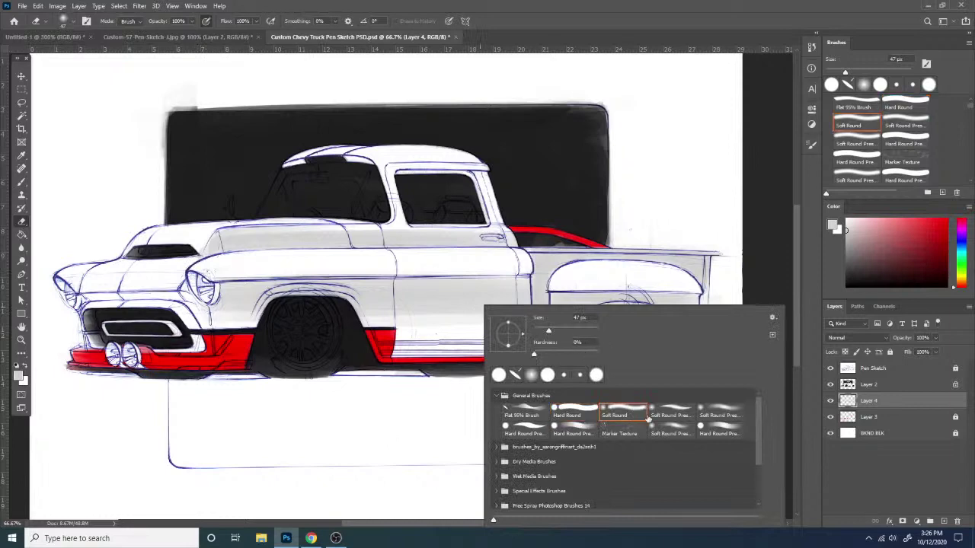
{"action": "left_click_drag", "start_coordinate": [550, 331], "coordinate": [573, 332]}
{"action": "left_click", "coordinate": [179, 319]}
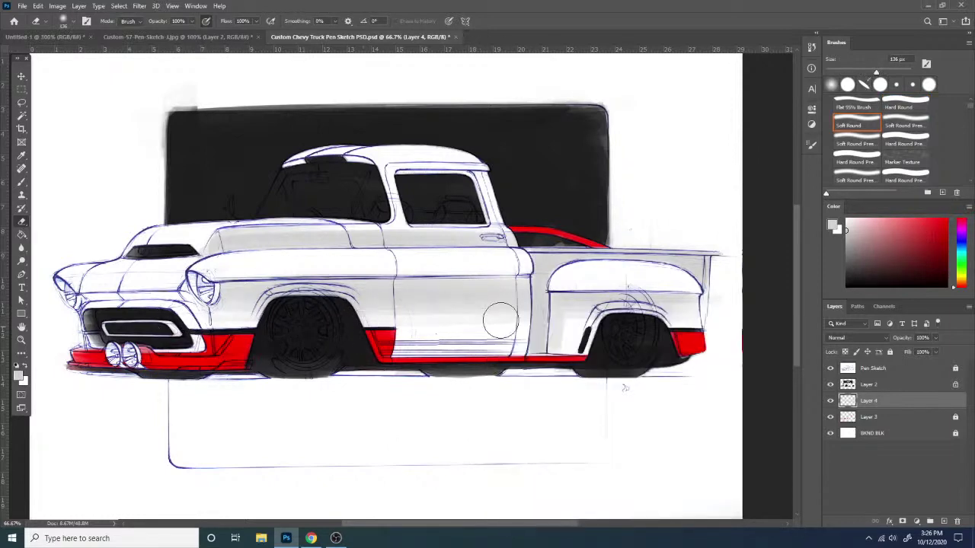
{"action": "mouse_move", "coordinate": [517, 319]}
{"action": "left_mouse_down"}
{"action": "mouse_move", "coordinate": [566, 350]}
{"action": "mouse_move", "coordinate": [557, 352]}
{"action": "mouse_move", "coordinate": [528, 348]}
{"action": "mouse_move", "coordinate": [572, 322]}
{"action": "mouse_move", "coordinate": [641, 332]}
{"action": "left_mouse_up"}
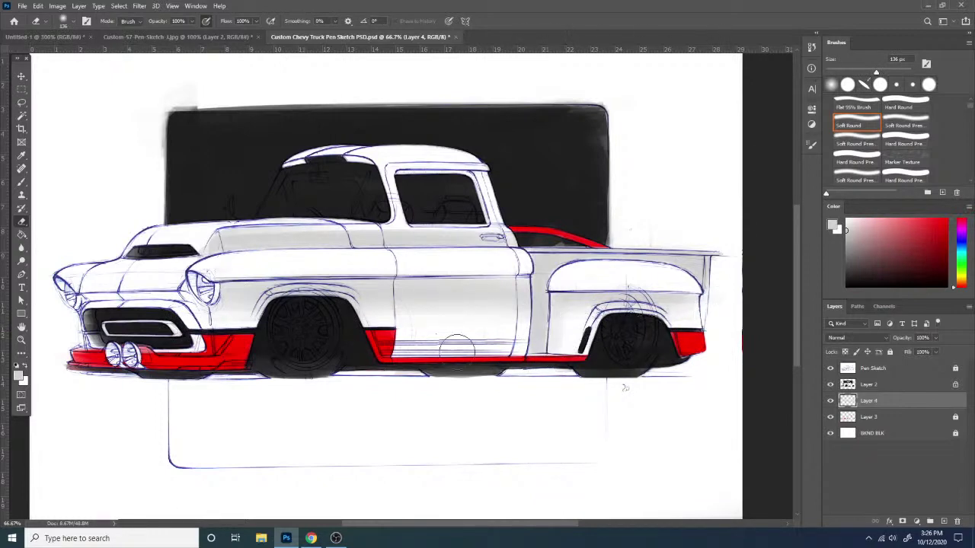
{"action": "left_click_drag", "start_coordinate": [216, 306], "coordinate": [200, 309]}
- Clean up gray overspill around the bed with a 58 px Hard Round eraser and return the eraser to Soft Round
{"action": "right_click", "coordinate": [682, 251]}
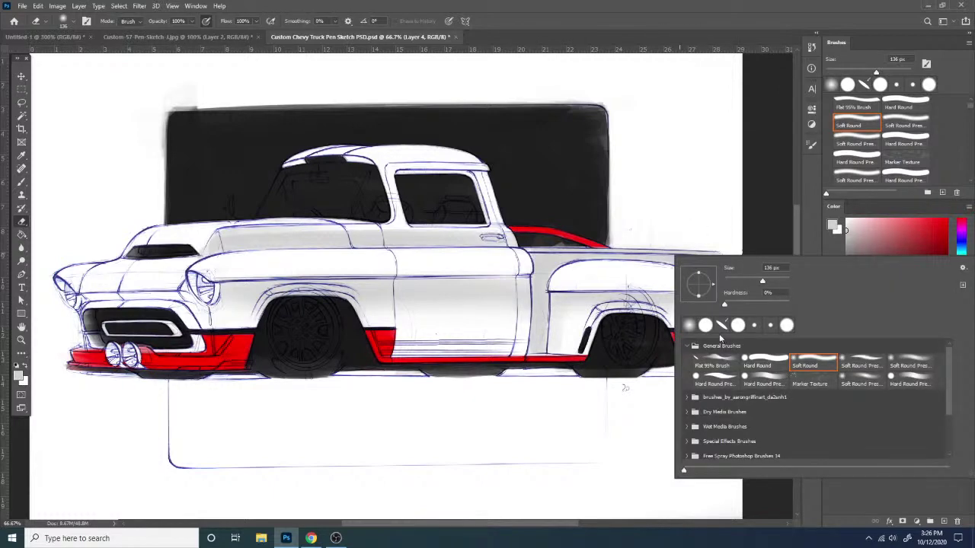
{"action": "left_click", "coordinate": [772, 356]}
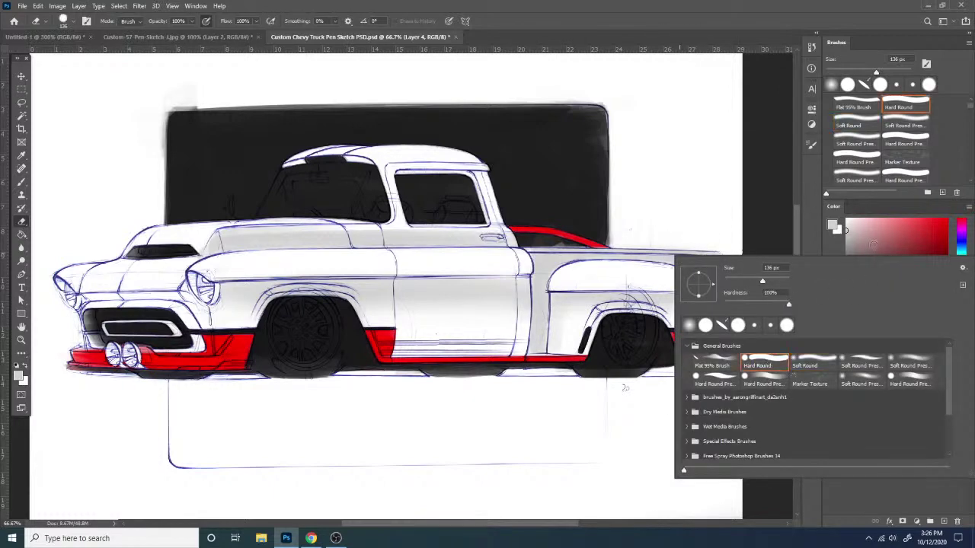
{"action": "left_click", "coordinate": [761, 221]}
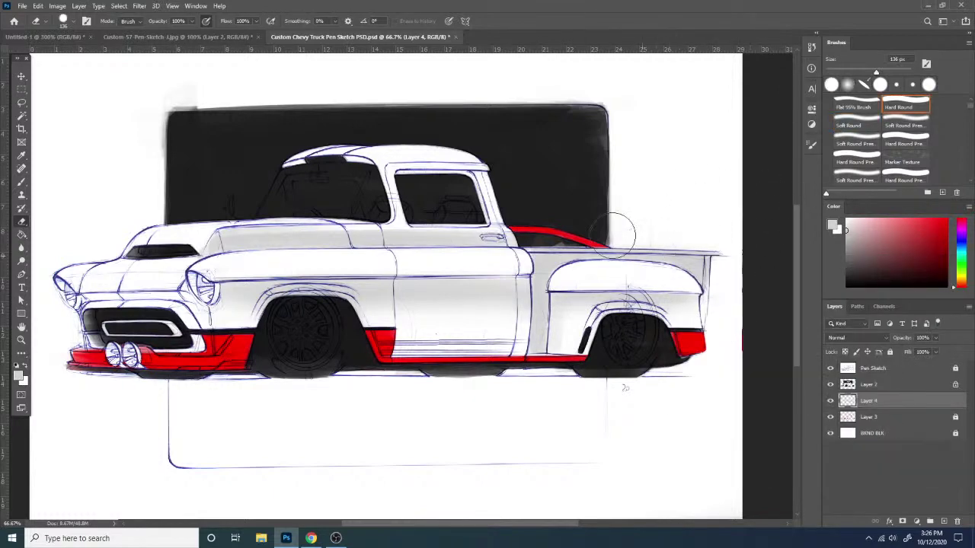
{"action": "right_click", "coordinate": [585, 208]}
{"action": "left_click", "coordinate": [662, 235]}
{"action": "left_click", "coordinate": [655, 177]}
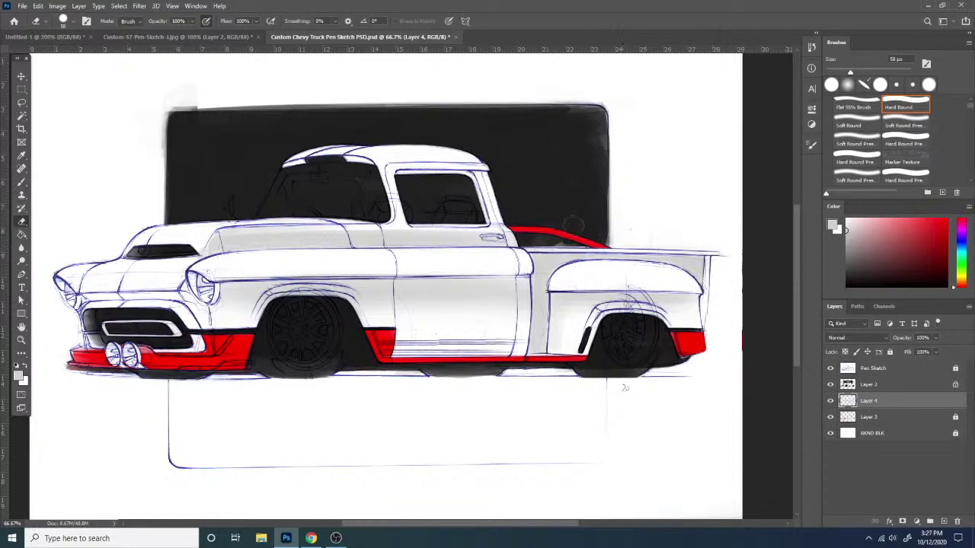
{"action": "right_click", "coordinate": [672, 331]}
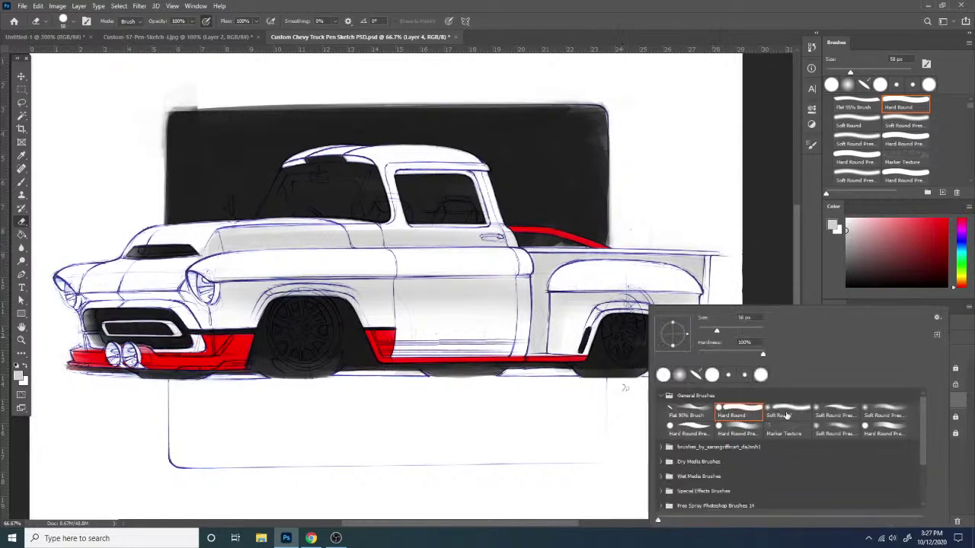
{"action": "double_click", "coordinate": [787, 415]}
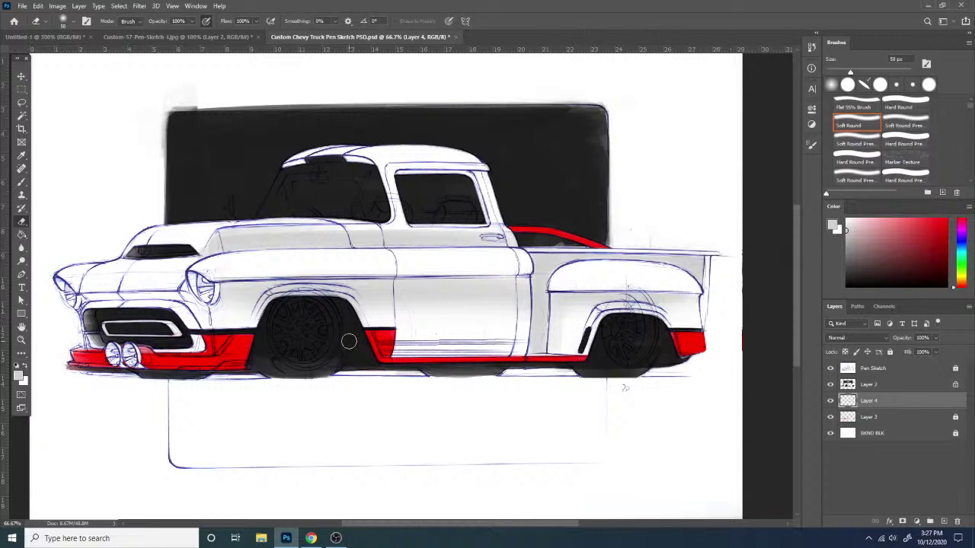
- Shade the front of the hood below the scoop in light gray with the 44 px Flat 95% brush
{"action": "key", "text": "ctrl+plus"}
{"action": "left_click_drag", "start_coordinate": [381, 330], "coordinate": [657, 360]}
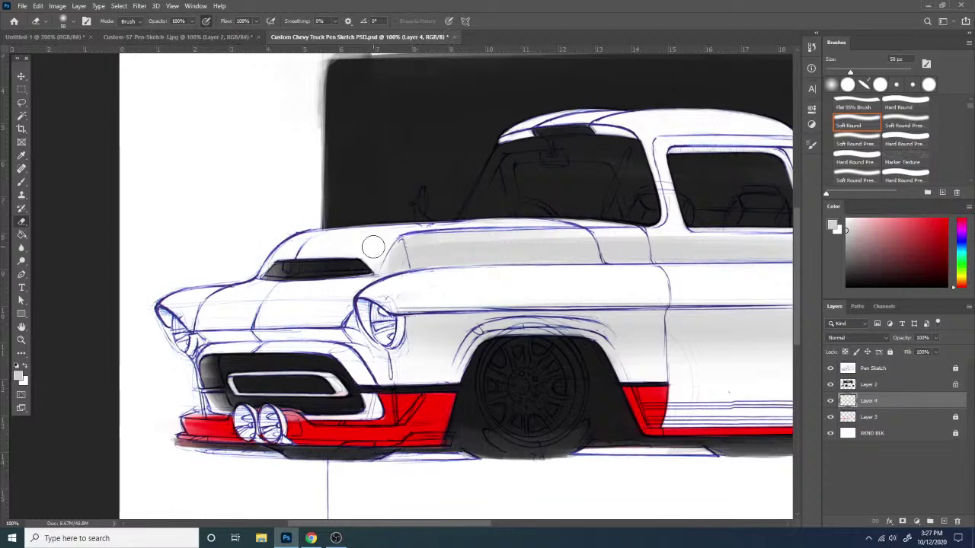
{"action": "key", "text": "b"}
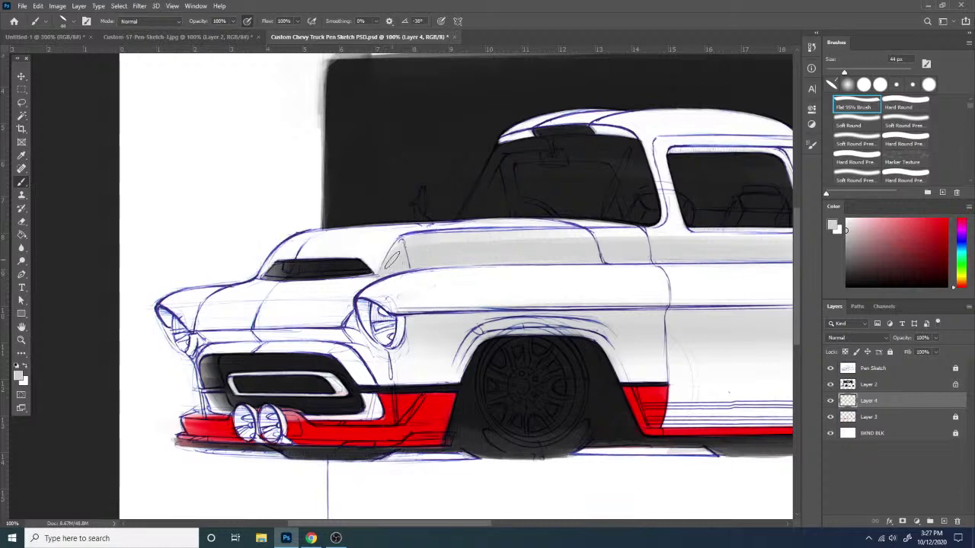
{"action": "left_click_drag", "start_coordinate": [531, 353], "coordinate": [412, 352]}
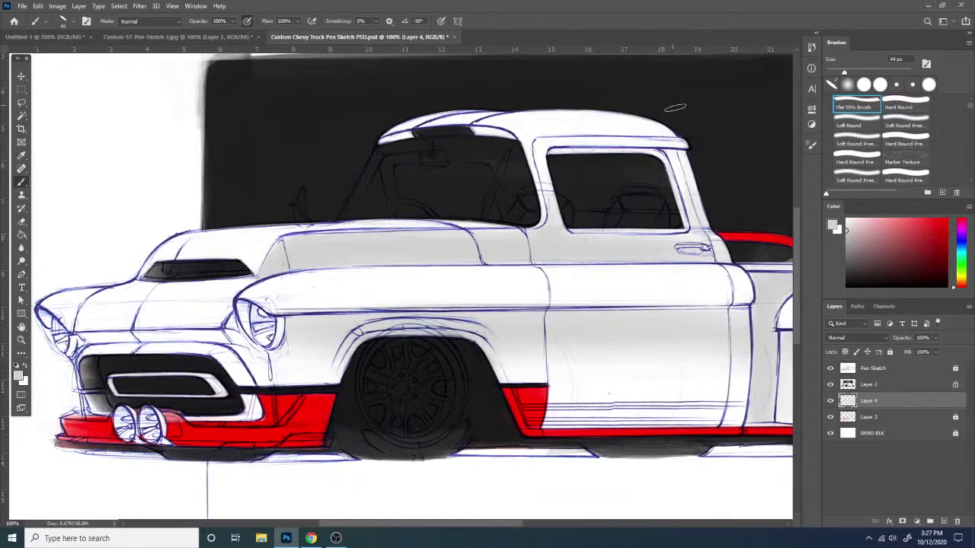
{"action": "left_click_drag", "start_coordinate": [288, 293], "coordinate": [602, 284]}
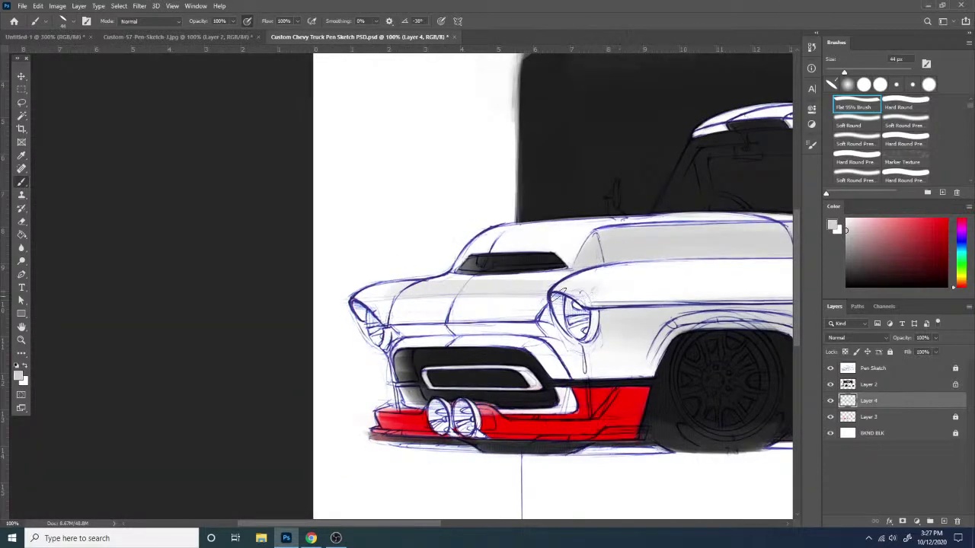
{"action": "left_click_drag", "start_coordinate": [386, 293], "coordinate": [559, 284]}
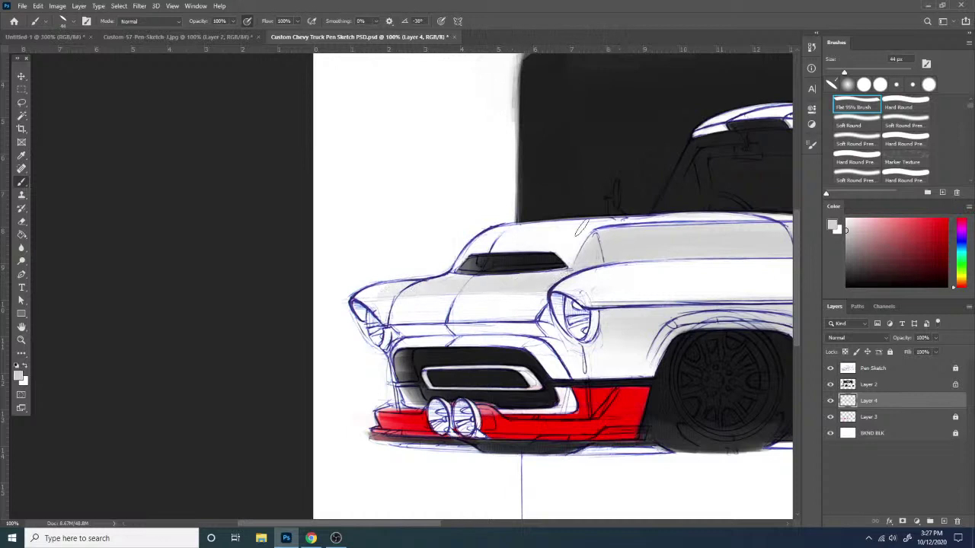
- Reduce the brush to 21 px and shade the hood's upper surface above the scoop
{"action": "right_click", "coordinate": [630, 252]}
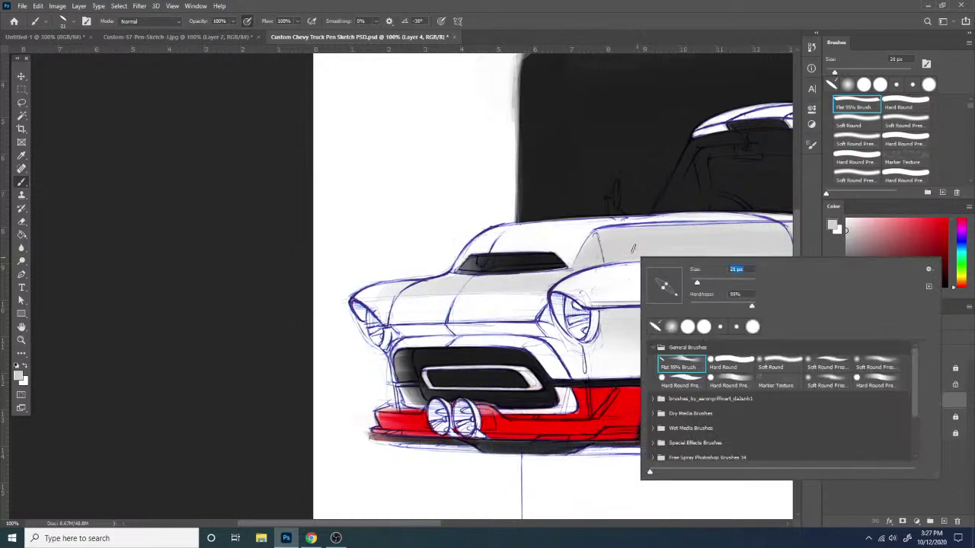
{"action": "left_click", "coordinate": [589, 235]}
{"action": "mouse_move", "coordinate": [580, 232]}
{"action": "left_mouse_down"}
{"action": "mouse_move", "coordinate": [503, 232]}
{"action": "mouse_move", "coordinate": [588, 237]}
{"action": "left_mouse_up"}
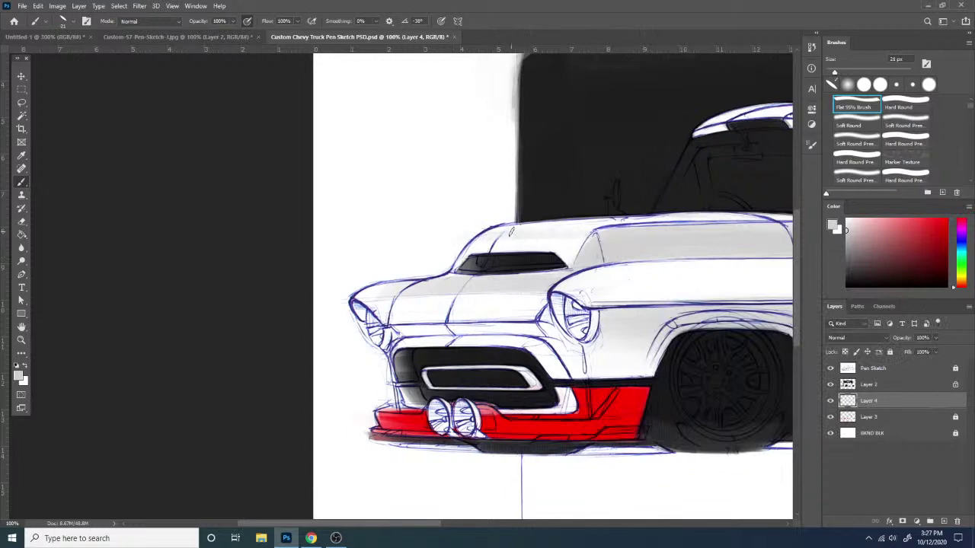
{"action": "left_click_drag", "start_coordinate": [527, 232], "coordinate": [595, 233]}
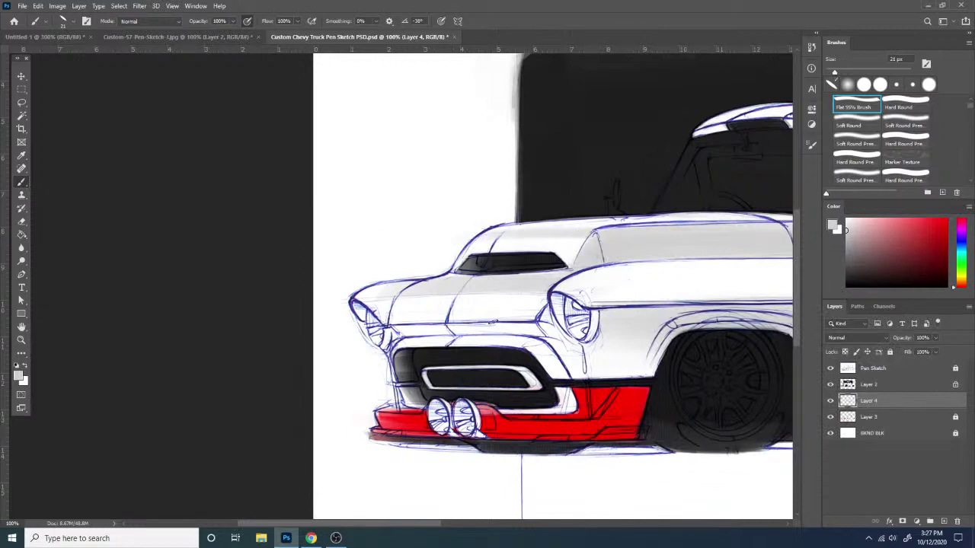
{"action": "scroll", "coordinate": [505, 224], "scroll_direction": "right", "scroll_amount": 3}
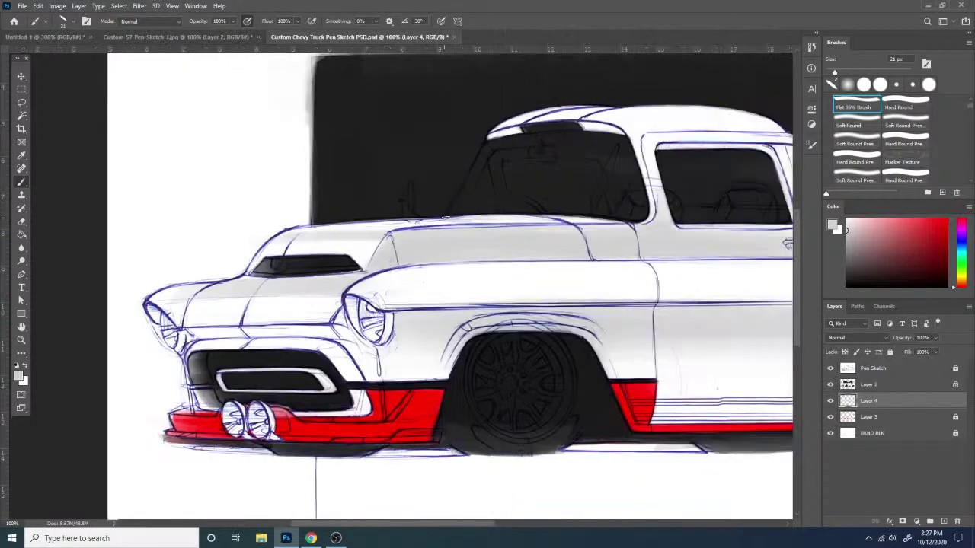
- Shade the front end around both headlights and down beside the grille surround in light gray with the 21 px Flat 95% brush
{"action": "scroll", "coordinate": [657, 268], "scroll_direction": "left", "scroll_amount": 4}
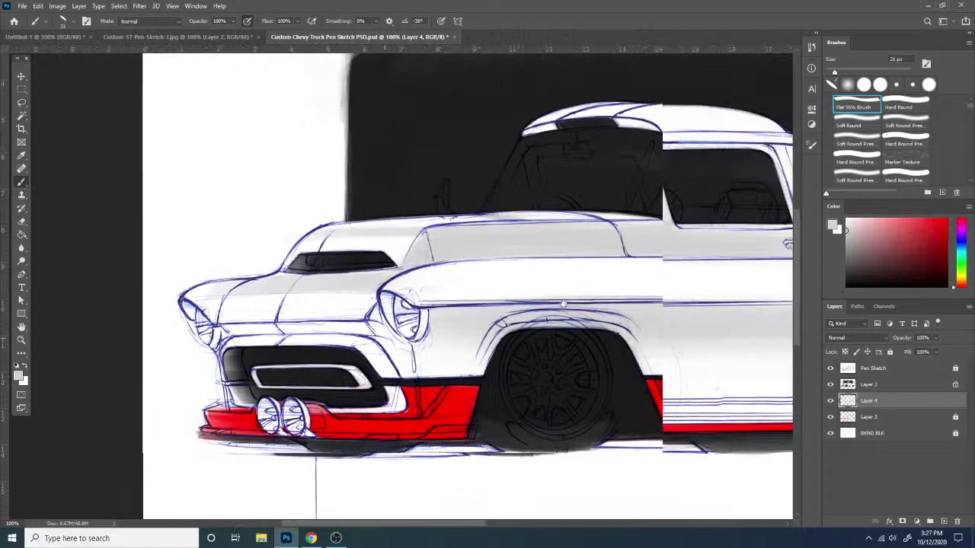
{"action": "mouse_move", "coordinate": [428, 286]}
{"action": "left_mouse_down"}
{"action": "mouse_move", "coordinate": [591, 283]}
{"action": "mouse_move", "coordinate": [580, 288]}
{"action": "mouse_move", "coordinate": [592, 286]}
{"action": "mouse_move", "coordinate": [608, 323]}
{"action": "left_mouse_up"}
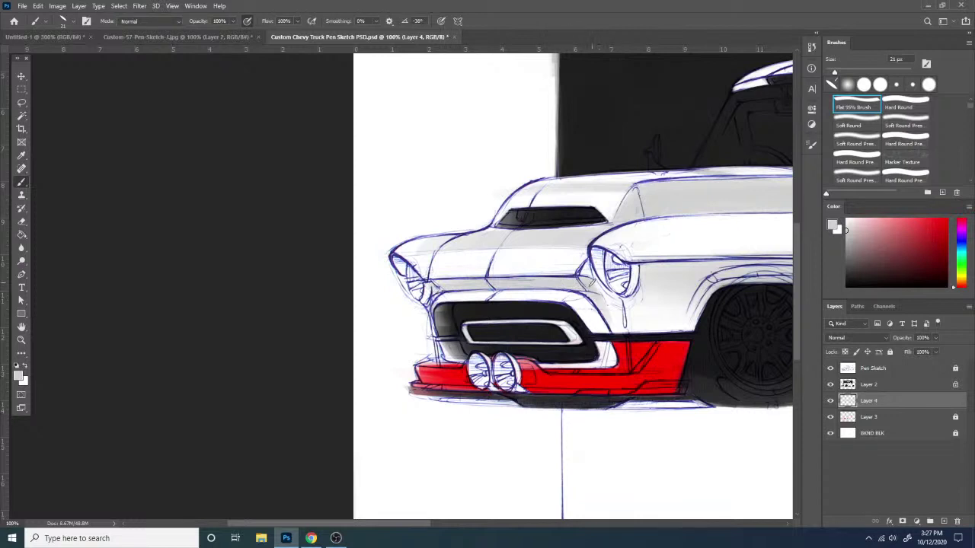
{"action": "left_click_drag", "start_coordinate": [593, 284], "coordinate": [622, 332]}
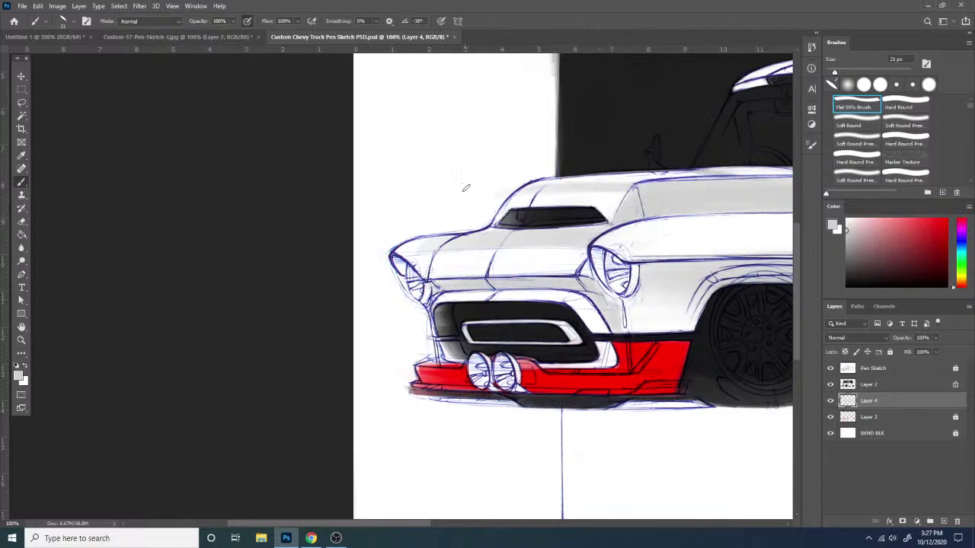
{"action": "left_click_drag", "start_coordinate": [636, 264], "coordinate": [629, 292]}
{"action": "mouse_move", "coordinate": [603, 248]}
{"action": "left_mouse_down"}
{"action": "mouse_move", "coordinate": [593, 267]}
{"action": "mouse_move", "coordinate": [599, 286]}
{"action": "left_mouse_up"}
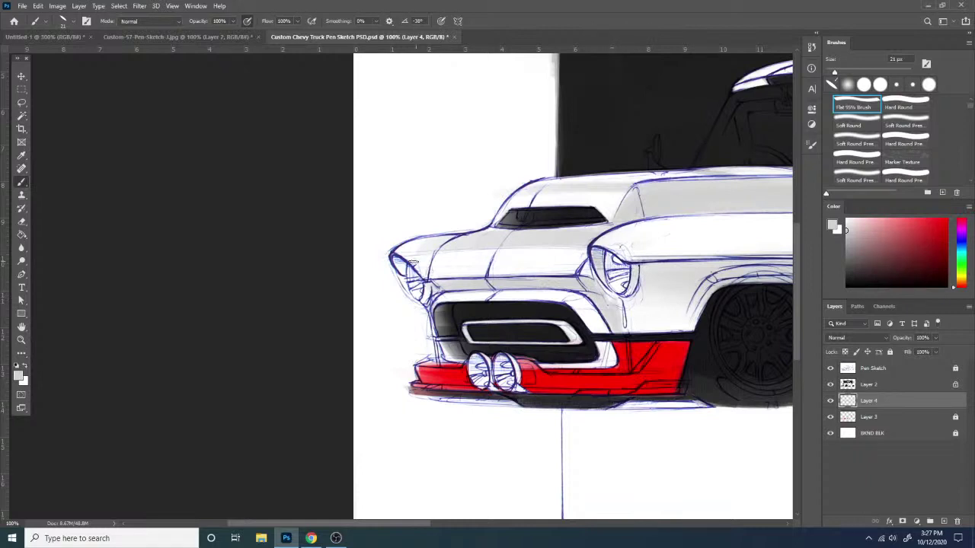
{"action": "mouse_move", "coordinate": [402, 254]}
{"action": "left_mouse_down"}
{"action": "mouse_move", "coordinate": [396, 271]}
{"action": "mouse_move", "coordinate": [410, 286]}
{"action": "left_mouse_up"}
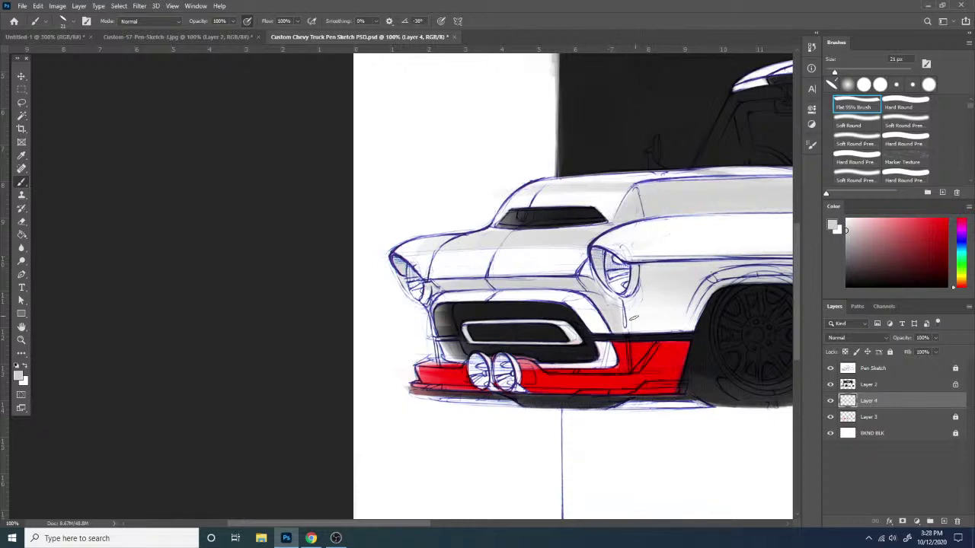
{"action": "left_click_drag", "start_coordinate": [631, 303], "coordinate": [633, 328]}
- Switch to the Soft Round eraser, select the Pen Sketch layer and reduce its opacity to about 80%
{"action": "scroll", "coordinate": [566, 429], "scroll_direction": "down", "scroll_amount": 3}
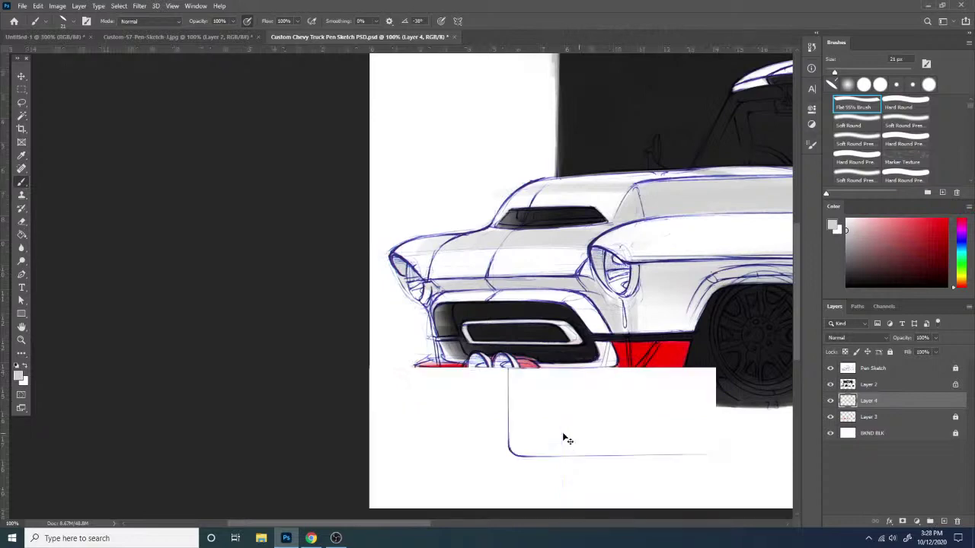
{"action": "key", "text": "ctrl+plus"}
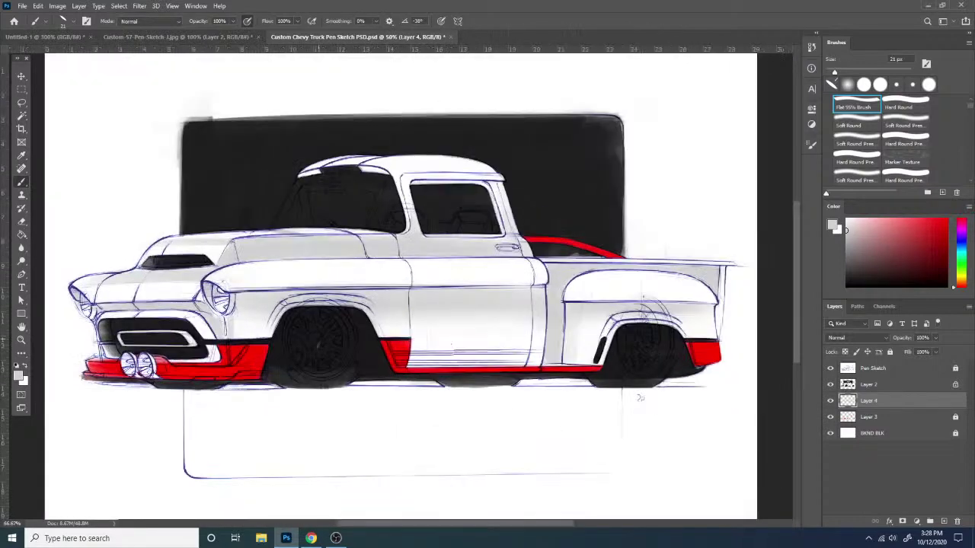
{"action": "key", "text": "e"}
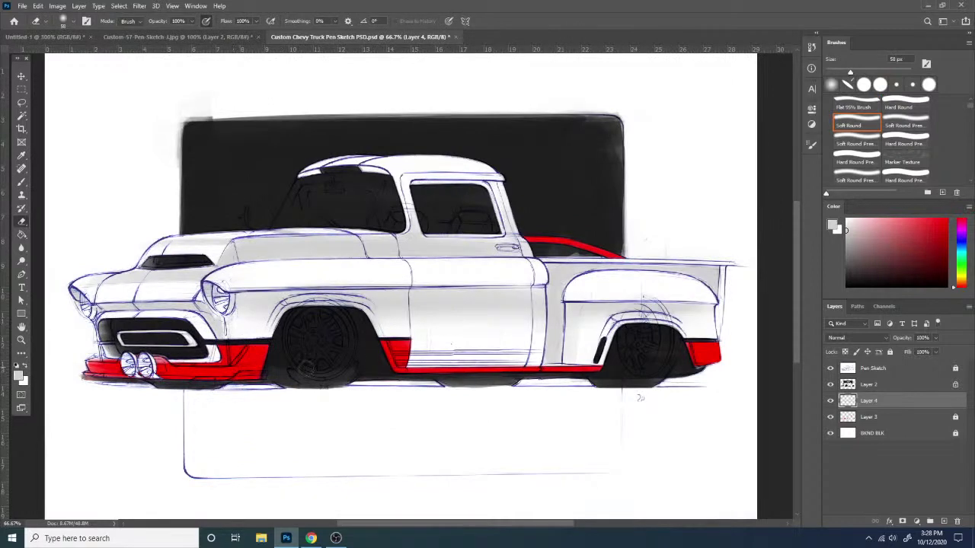
{"action": "left_click_drag", "start_coordinate": [355, 344], "coordinate": [551, 350]}
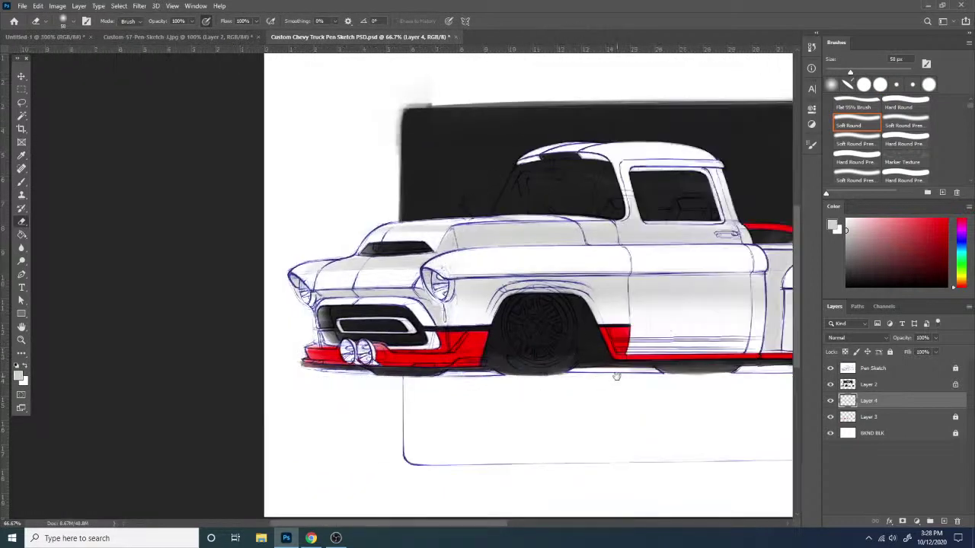
{"action": "left_click_drag", "start_coordinate": [617, 377], "coordinate": [520, 351]}
{"action": "left_click", "coordinate": [902, 370]}
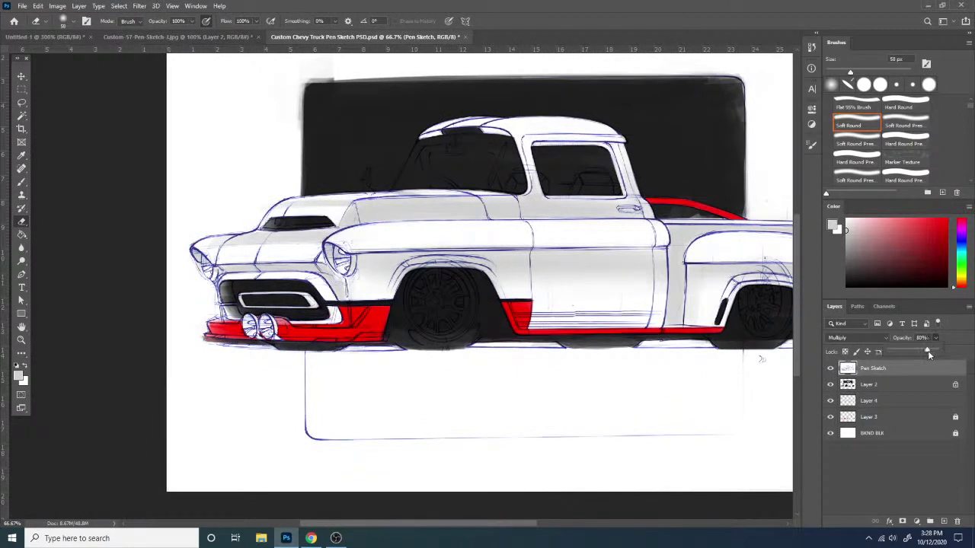
{"action": "left_click_drag", "start_coordinate": [929, 351], "coordinate": [921, 347]}
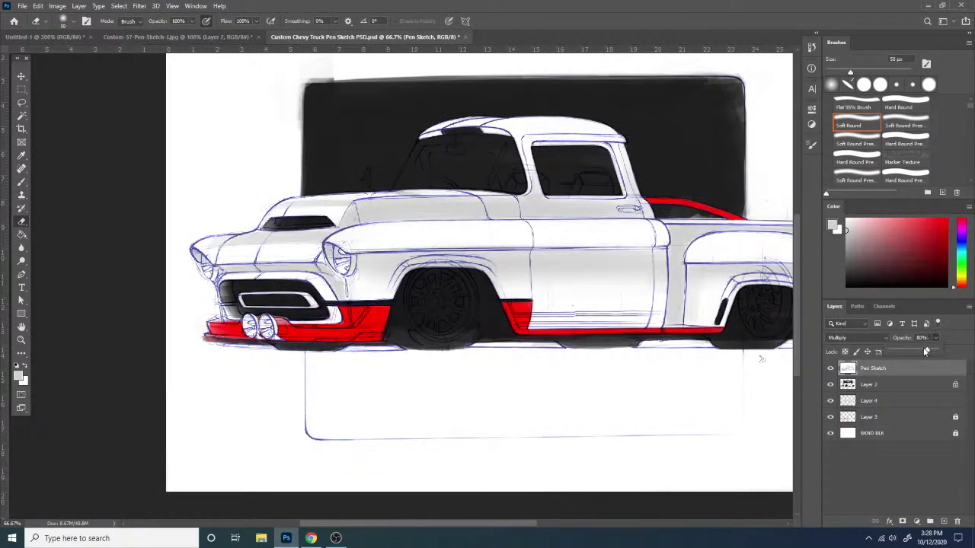
- Set the Pen Sketch layer's opacity to 75% and fully lock the layer
{"action": "type", "text": "75"}
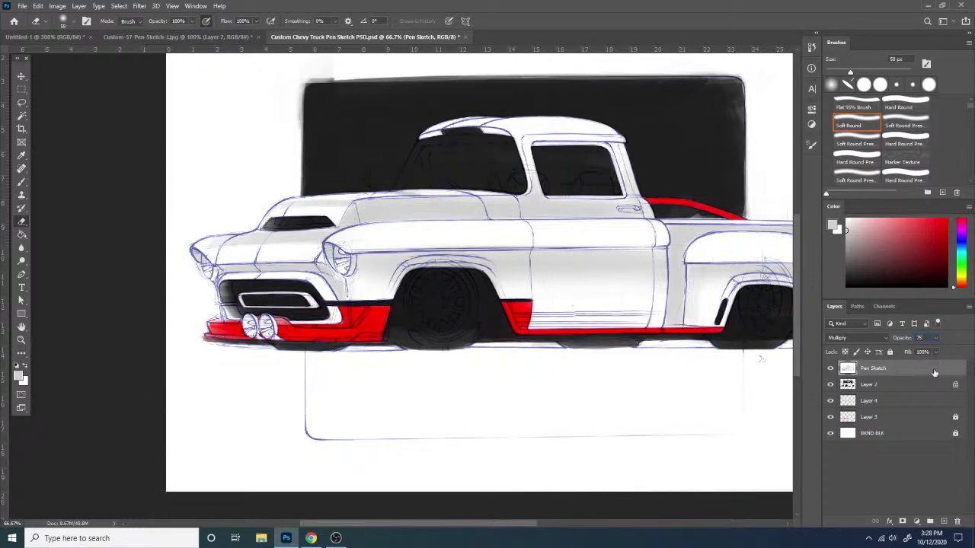
{"action": "left_click", "coordinate": [890, 353]}
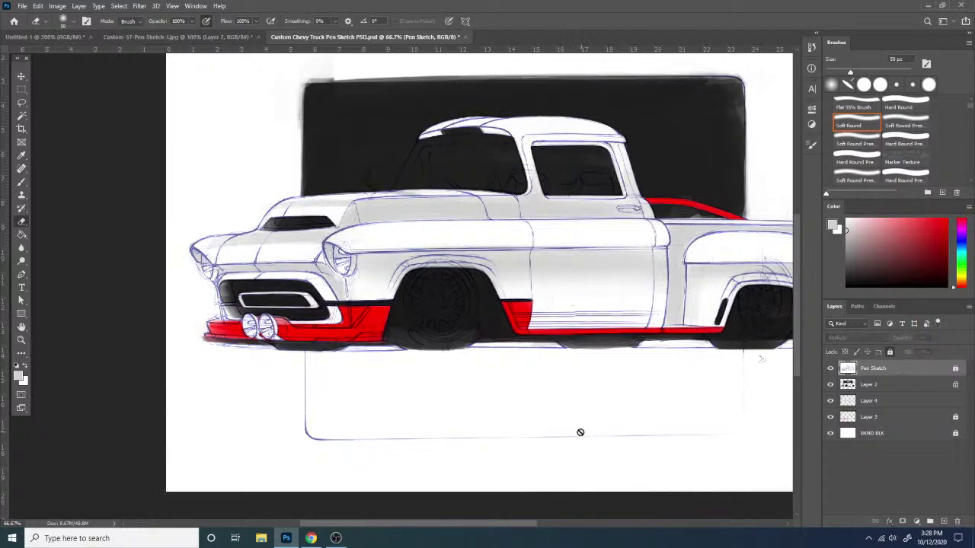
{"action": "left_click", "coordinate": [601, 451]}
{"action": "left_click", "coordinate": [491, 202]}
- Make Layer 4 the active layer and flip the canvas horizontally
{"action": "left_click", "coordinate": [876, 387]}
{"action": "left_click", "coordinate": [884, 406]}
{"action": "key", "text": "ctrl+minus"}
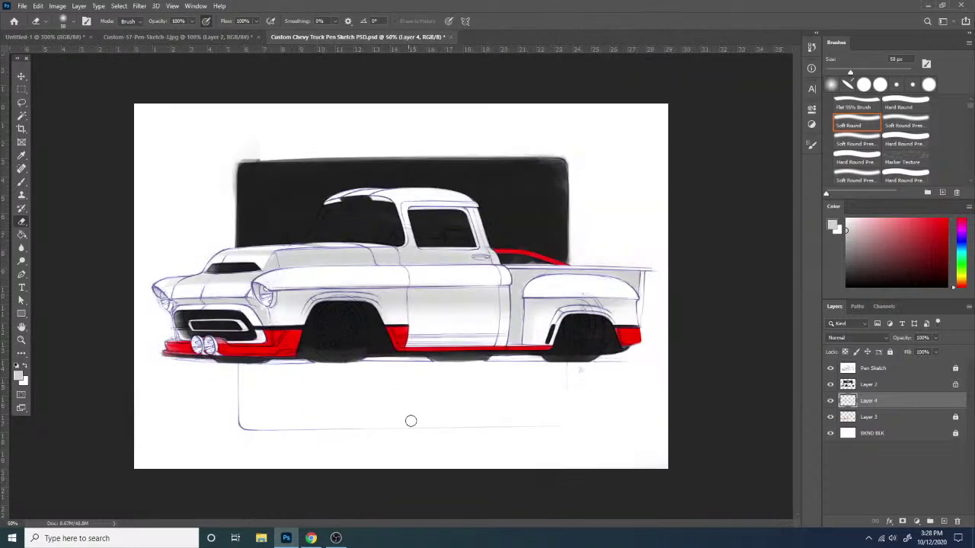
{"action": "key", "text": "ctrl+plus"}
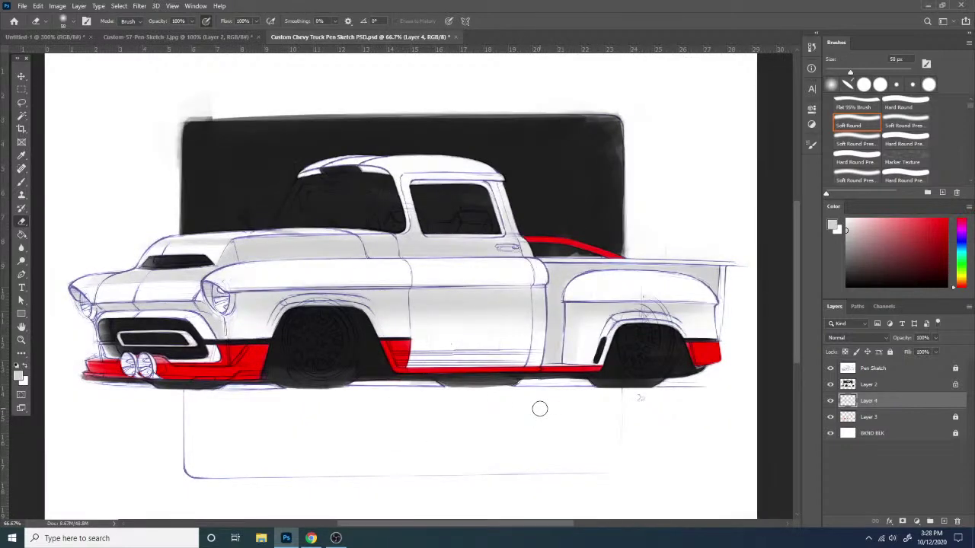
{"action": "key", "text": "ctrl+shift+h"}
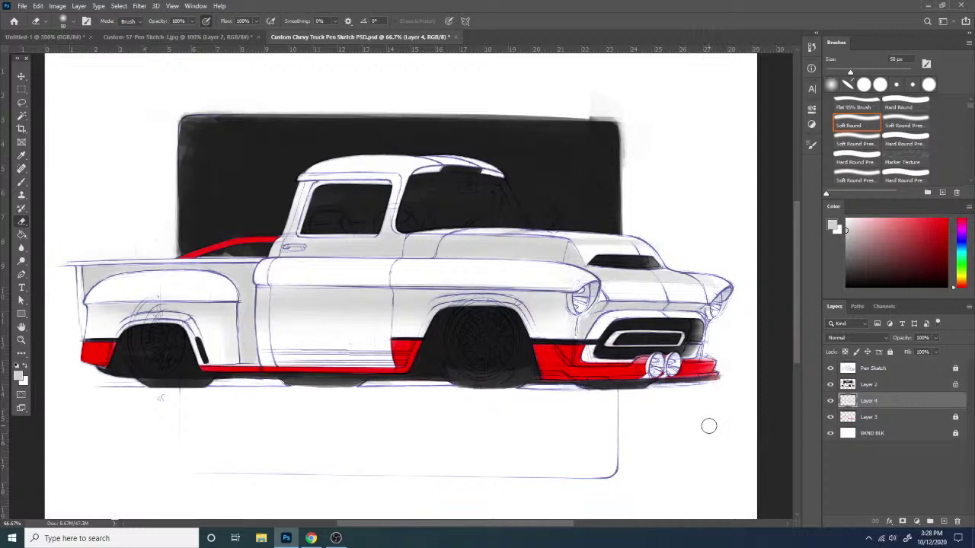
- Add a new layer above Layer 4 and set the Flat 95% Brush to 32 px with a mid grey
{"action": "left_click", "coordinate": [944, 524]}
{"action": "key", "text": "b"}
{"action": "right_click", "coordinate": [529, 279]}
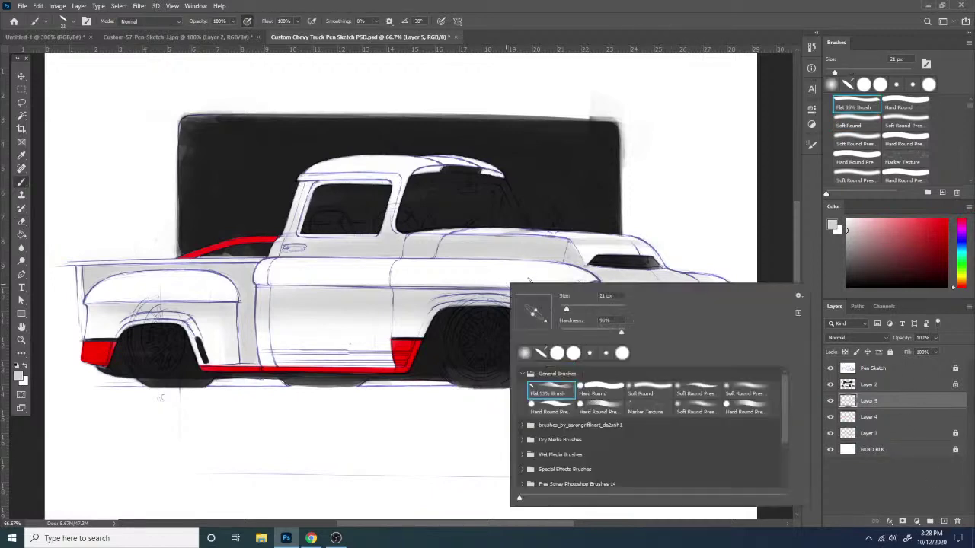
{"action": "left_click", "coordinate": [571, 308]}
{"action": "key", "text": "Return"}
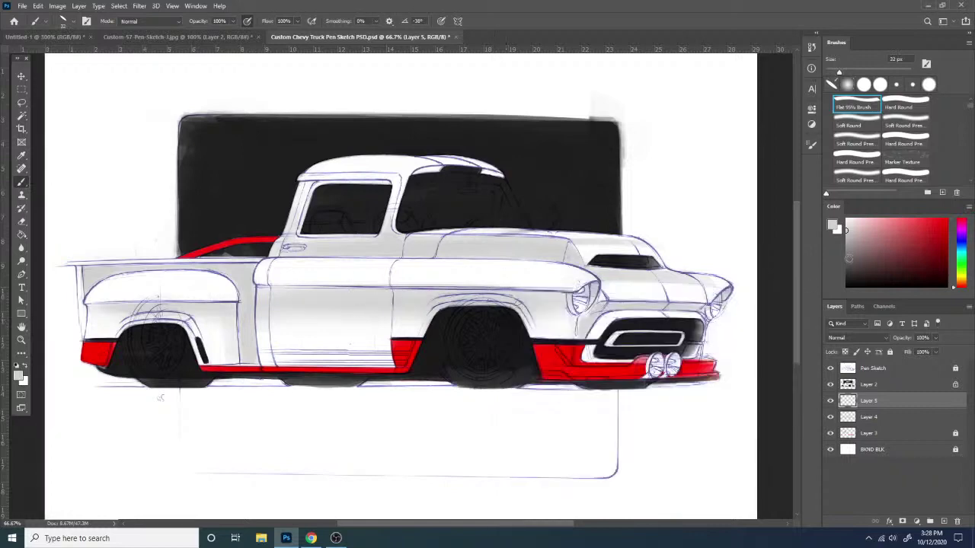
{"action": "left_click", "coordinate": [846, 247]}
- Paint a long grey shading stroke beneath the body line across the door and front fender, redoing it until it fits
{"action": "left_click_drag", "start_coordinate": [273, 286], "coordinate": [586, 289]}
{"action": "key", "text": "ctrl+z"}
{"action": "left_click_drag", "start_coordinate": [270, 289], "coordinate": [593, 293]}
{"action": "key", "text": "ctrl+z"}
{"action": "left_click_drag", "start_coordinate": [250, 287], "coordinate": [612, 294]}
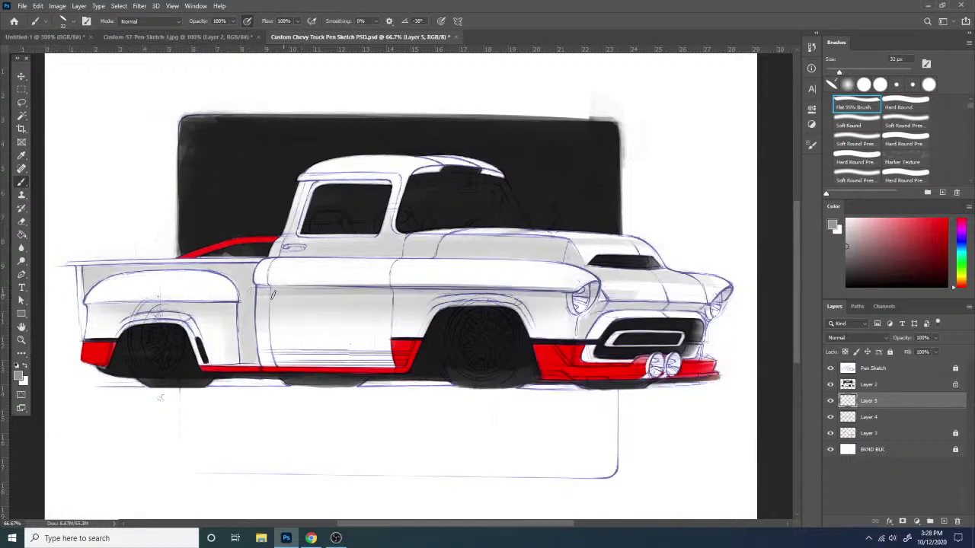
- Paint a grey shading stroke beneath the rear fender's crease line, replacing the first attempt
{"action": "left_click_drag", "start_coordinate": [231, 305], "coordinate": [16, 309]}
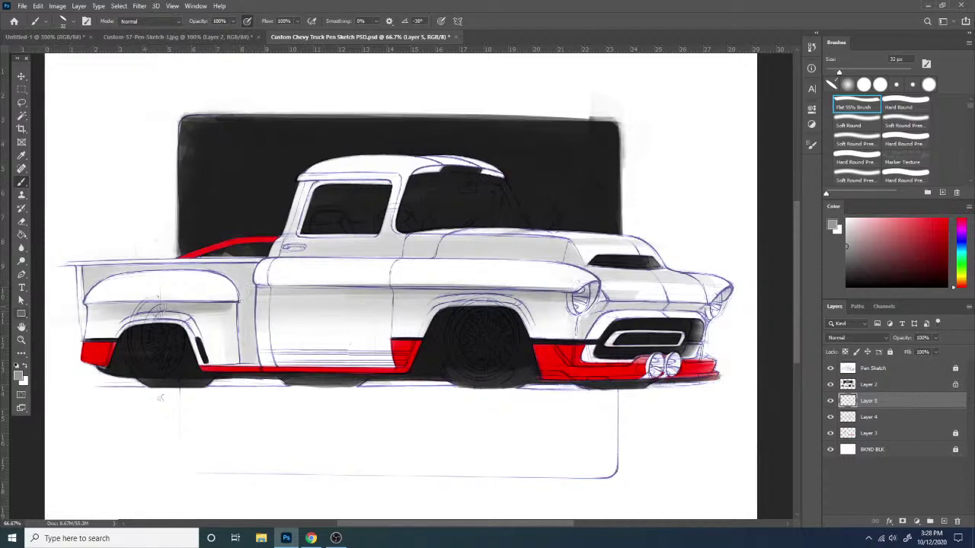
{"action": "key", "text": "ctrl+z"}
{"action": "left_click_drag", "start_coordinate": [235, 307], "coordinate": [14, 307]}
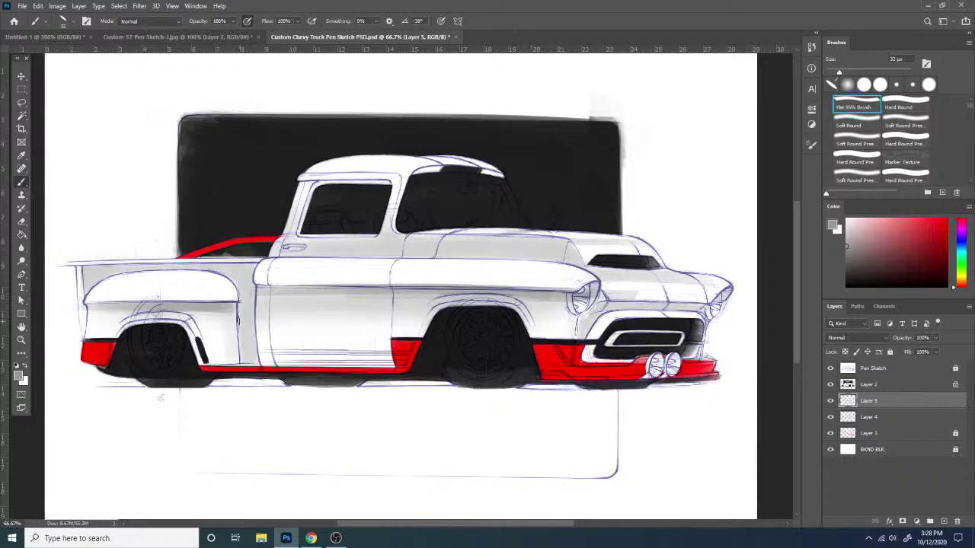
{"action": "key", "text": "e"}
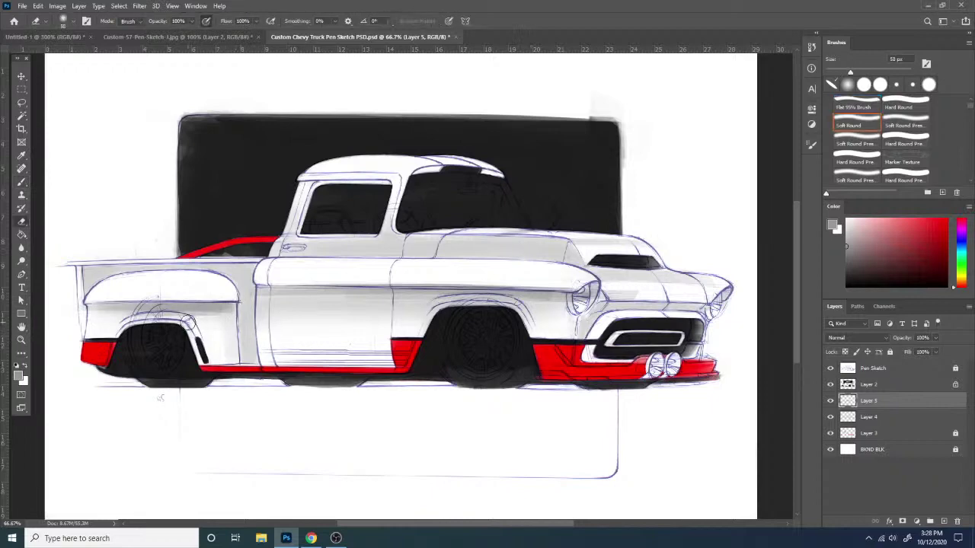
- Sample a lighter grey from beneath the body line and shade the door and fender area ahead of the front wheel arch
{"action": "key", "text": "b"}
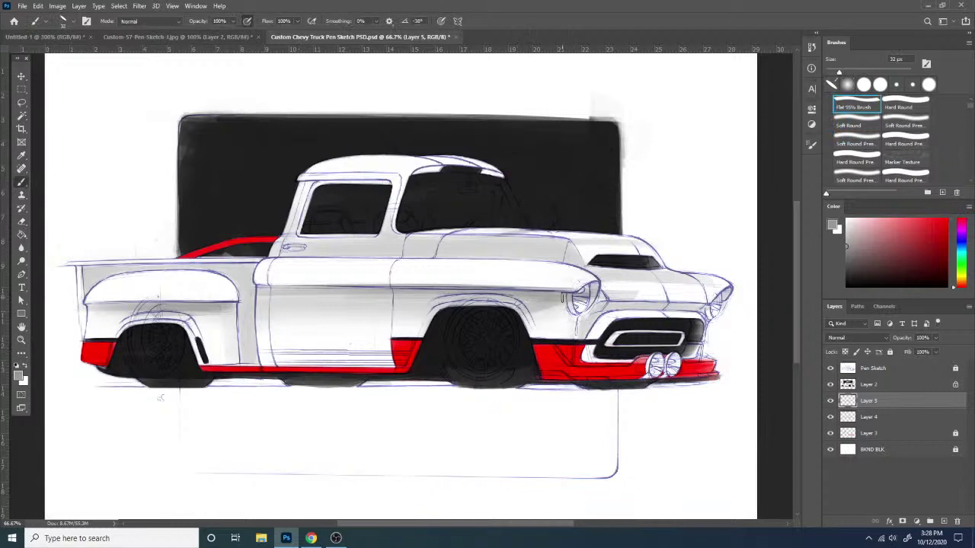
{"action": "left_click_drag", "start_coordinate": [432, 309], "coordinate": [280, 301]}
{"action": "key", "text": "ctrl+z"}
{"action": "left_click", "coordinate": [426, 297], "text": "alt"}
{"action": "left_click_drag", "start_coordinate": [427, 305], "coordinate": [349, 300]}
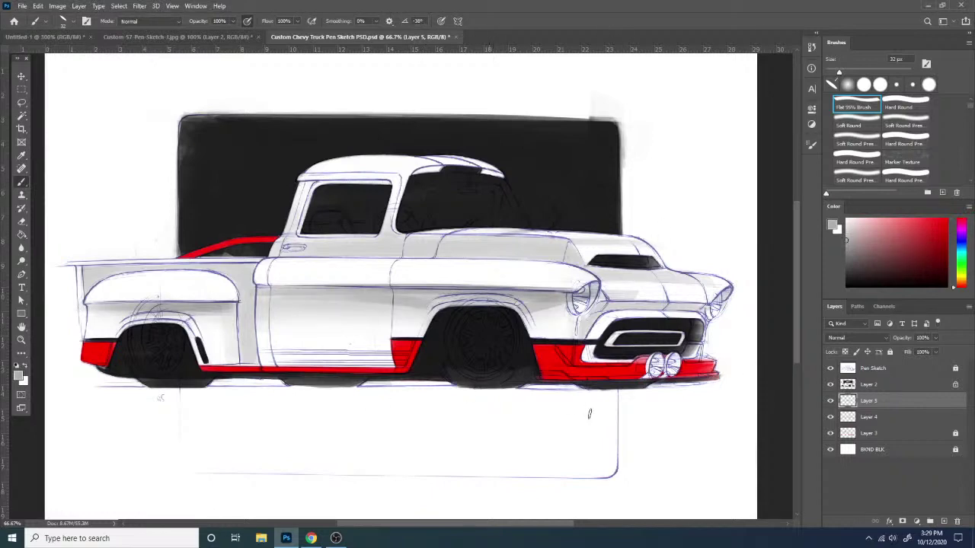
- Set the soft round eraser to 20 px and clean up the shading around the near headlight
{"action": "key", "text": "e"}
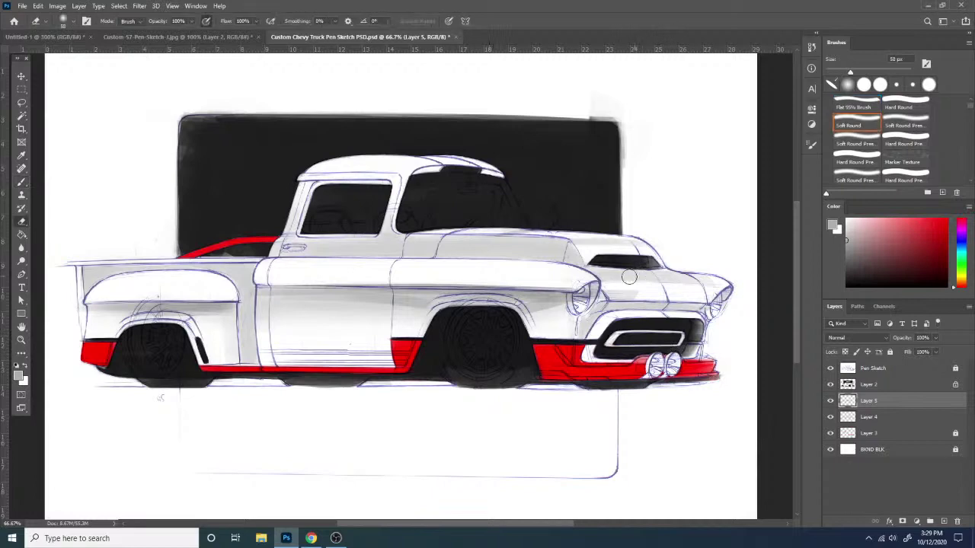
{"action": "right_click", "coordinate": [660, 305]}
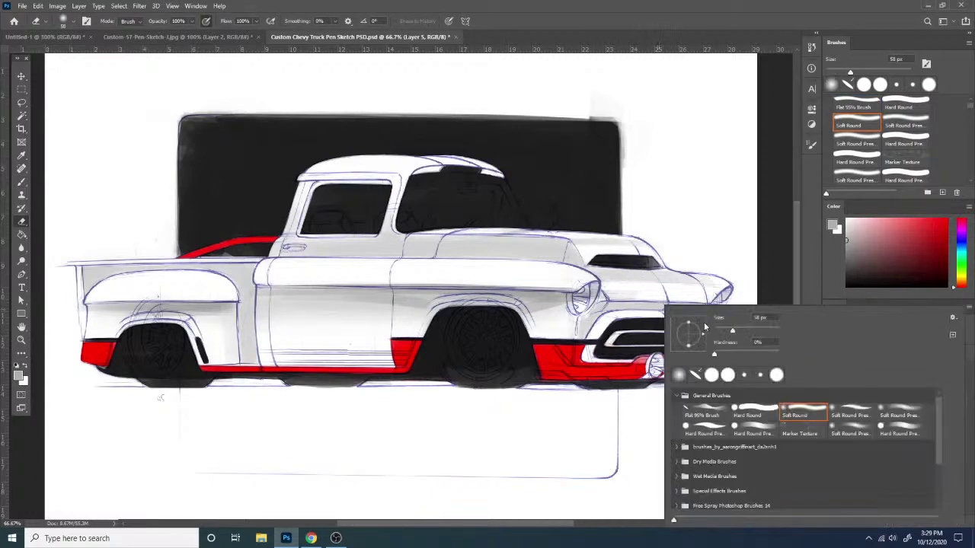
{"action": "left_click", "coordinate": [721, 327]}
{"action": "left_click", "coordinate": [606, 290]}
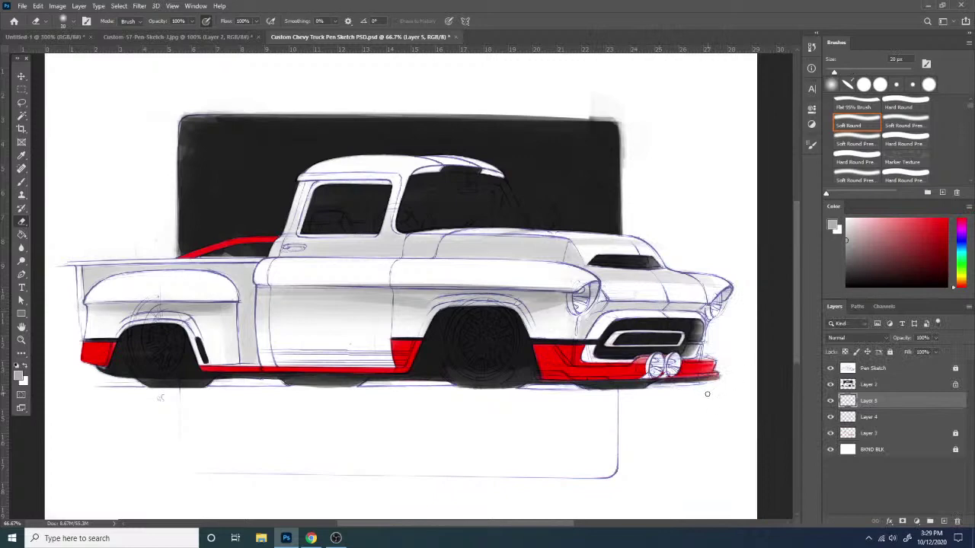
- Brush grey shading below the near headlight and along the adjacent edge of the grille surround
{"action": "key", "text": "b"}
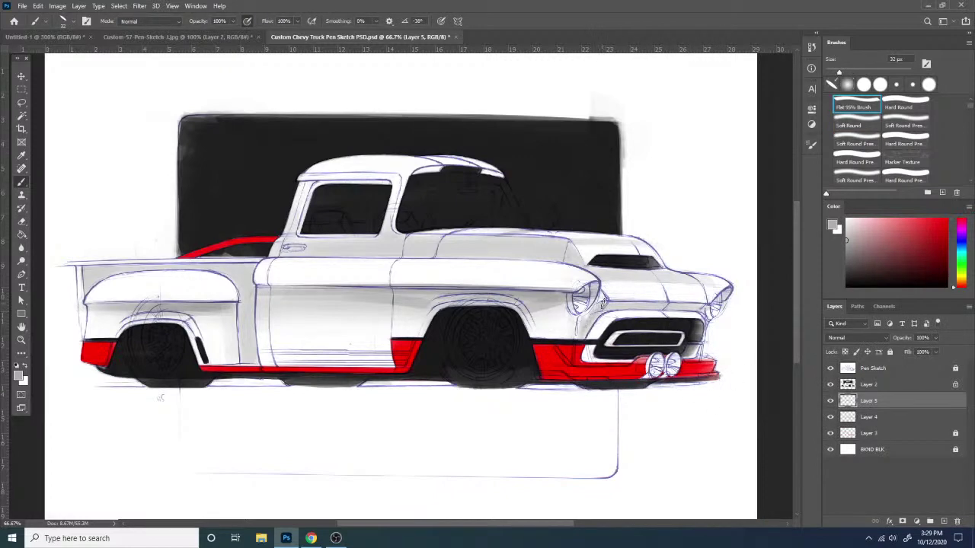
{"action": "left_click_drag", "start_coordinate": [602, 303], "coordinate": [585, 329]}
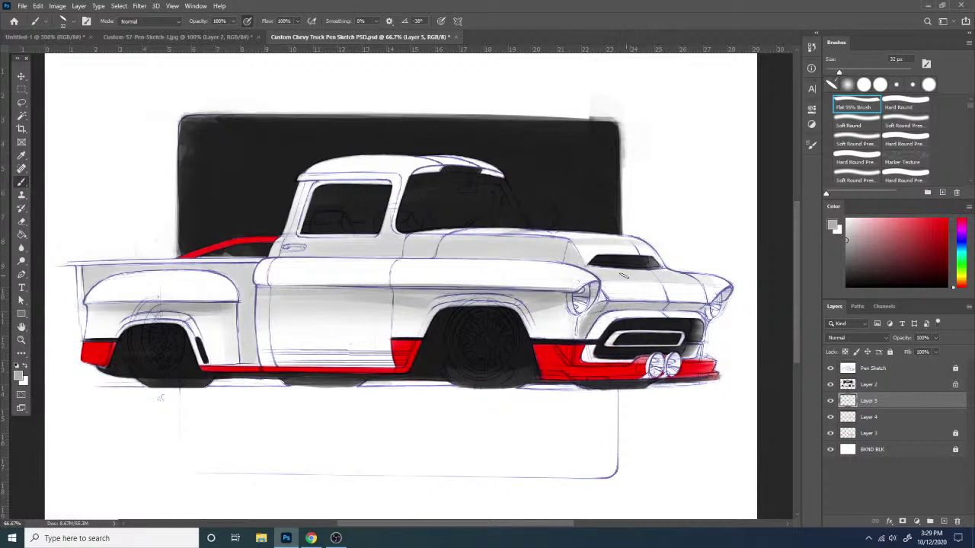
{"action": "mouse_move", "coordinate": [609, 312]}
{"action": "left_mouse_down"}
{"action": "mouse_move", "coordinate": [591, 338]}
{"action": "mouse_move", "coordinate": [601, 326]}
{"action": "left_mouse_up"}
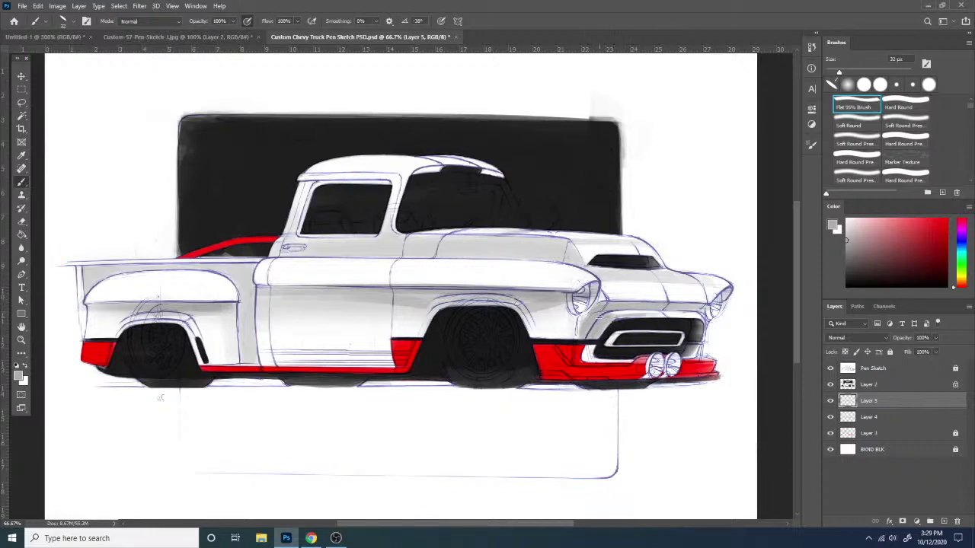
- Shade the front grille surround in grey along its upper edge and around the inner grille bar
{"action": "left_click_drag", "start_coordinate": [613, 317], "coordinate": [699, 314]}
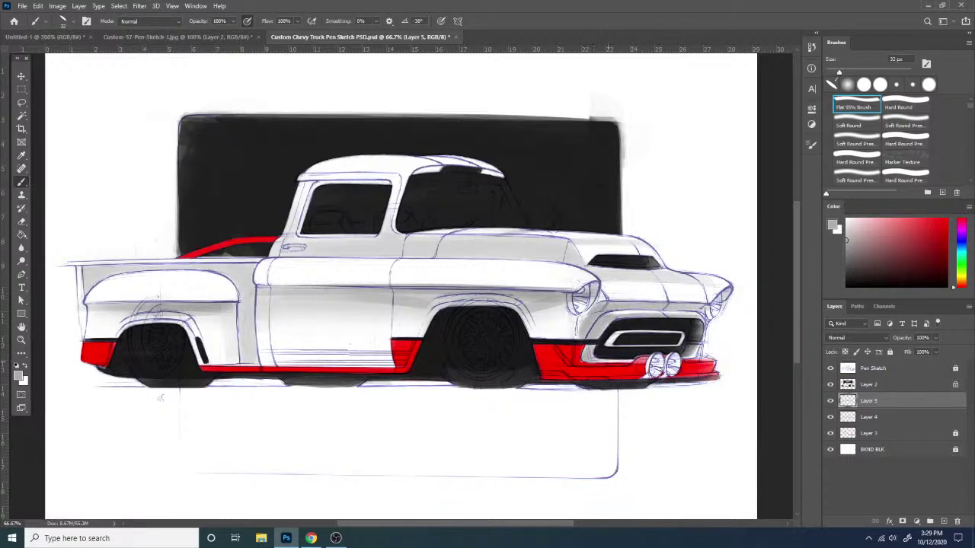
{"action": "mouse_move", "coordinate": [622, 335]}
{"action": "left_mouse_down"}
{"action": "mouse_move", "coordinate": [615, 344]}
{"action": "mouse_move", "coordinate": [675, 315]}
{"action": "left_mouse_up"}
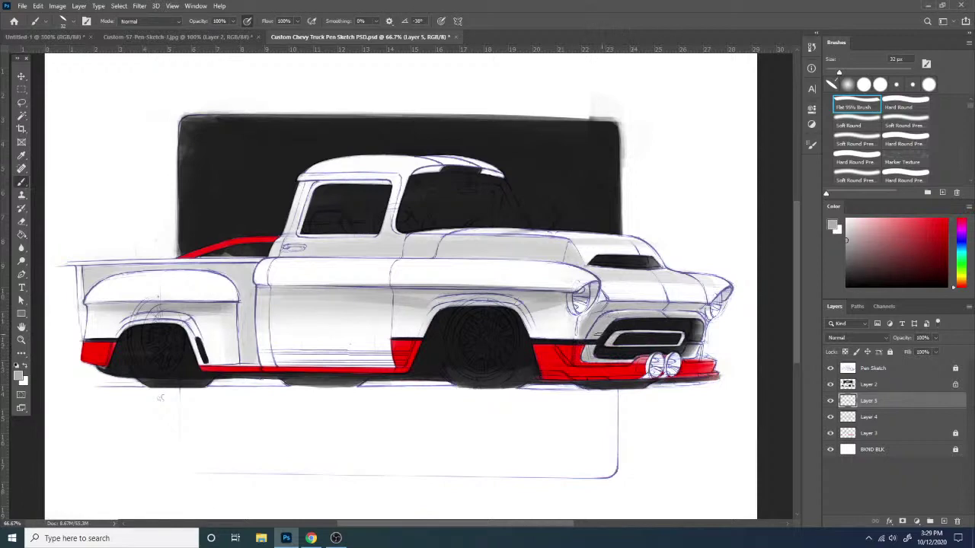
{"action": "left_click_drag", "start_coordinate": [602, 344], "coordinate": [672, 331]}
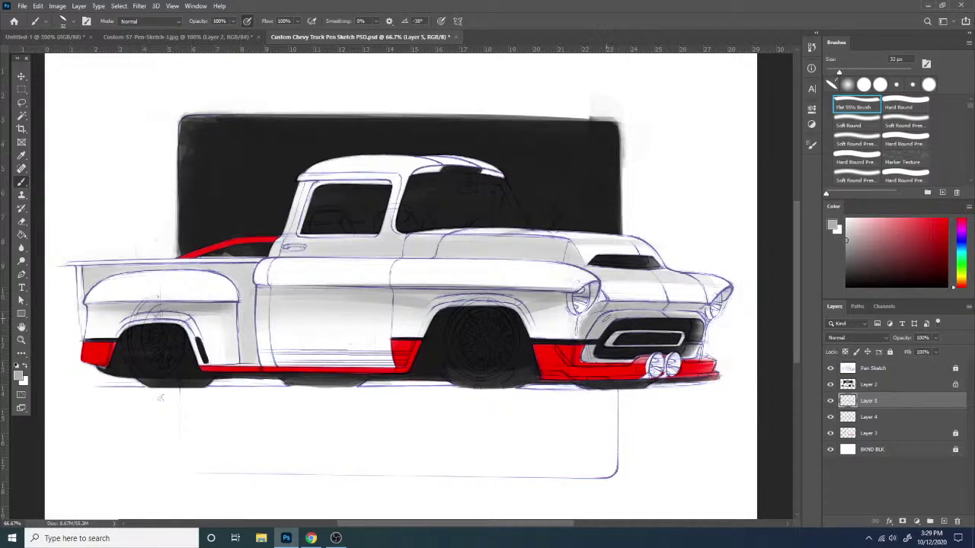
{"action": "left_click_drag", "start_coordinate": [606, 318], "coordinate": [680, 311]}
- Reduce the brush to 14 px and shade the upper side window frame and the windshield's top edge in grey
{"action": "key", "text": "ctrl+plus"}
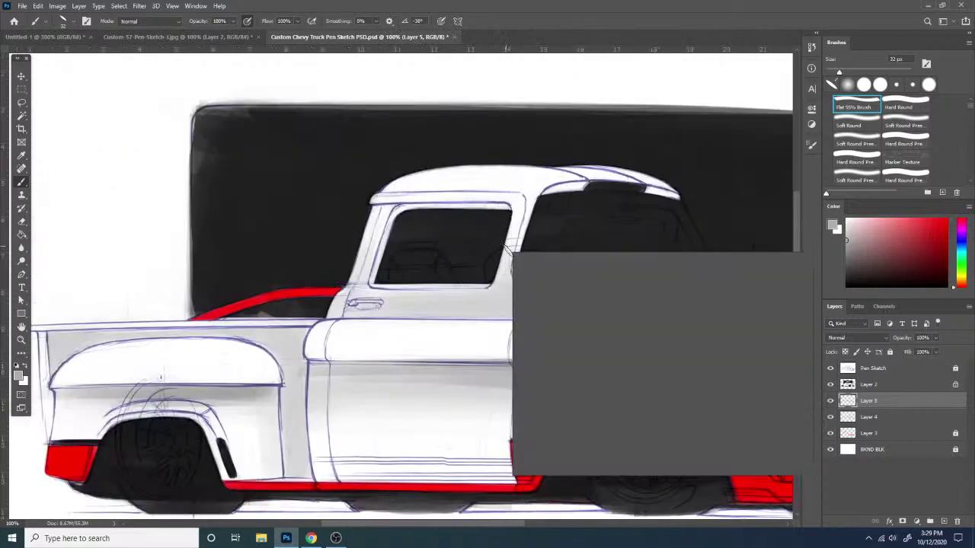
{"action": "right_click", "coordinate": [578, 278]}
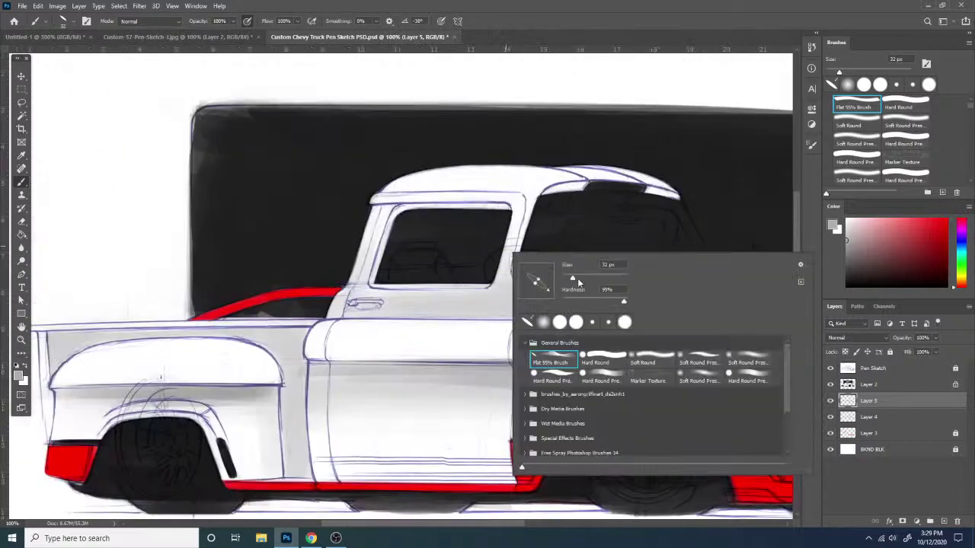
{"action": "left_click_drag", "start_coordinate": [578, 279], "coordinate": [450, 238]}
{"action": "mouse_move", "coordinate": [397, 213]}
{"action": "left_mouse_down"}
{"action": "mouse_move", "coordinate": [381, 254]}
{"action": "mouse_move", "coordinate": [384, 237]}
{"action": "mouse_move", "coordinate": [424, 205]}
{"action": "mouse_move", "coordinate": [497, 211]}
{"action": "left_mouse_up"}
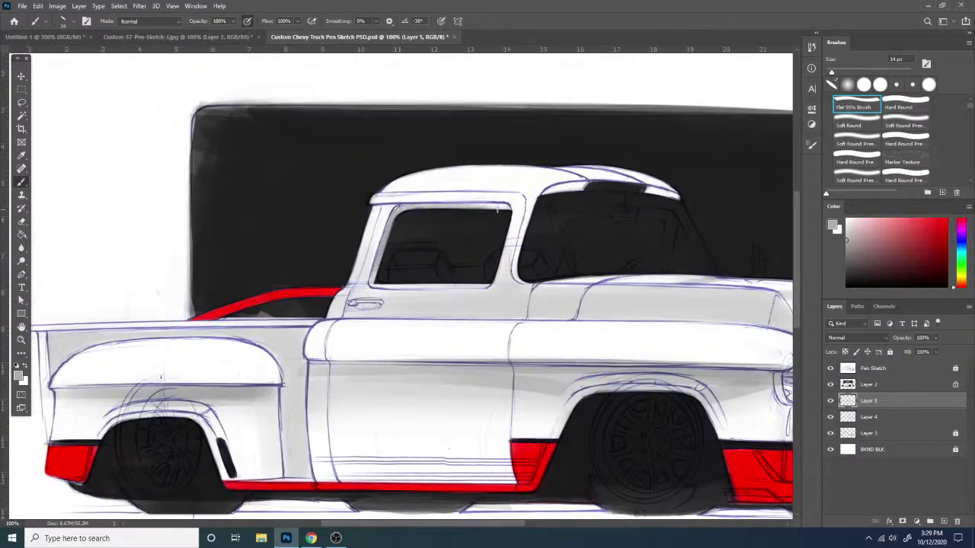
{"action": "mouse_move", "coordinate": [402, 211]}
{"action": "left_mouse_down"}
{"action": "mouse_move", "coordinate": [511, 208]}
{"action": "mouse_move", "coordinate": [584, 183]}
{"action": "mouse_move", "coordinate": [574, 184]}
{"action": "left_mouse_up"}
{"action": "left_click_drag", "start_coordinate": [648, 195], "coordinate": [679, 196]}
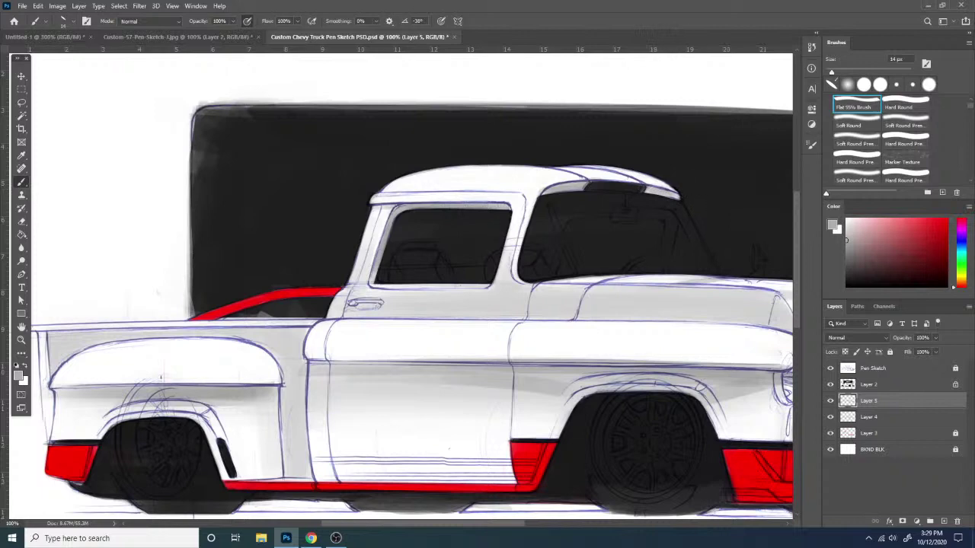
- Try a long 39 px grey shading stroke along the upper body side from the headlight to behind the door
{"action": "key", "text": "ctrl+minus"}
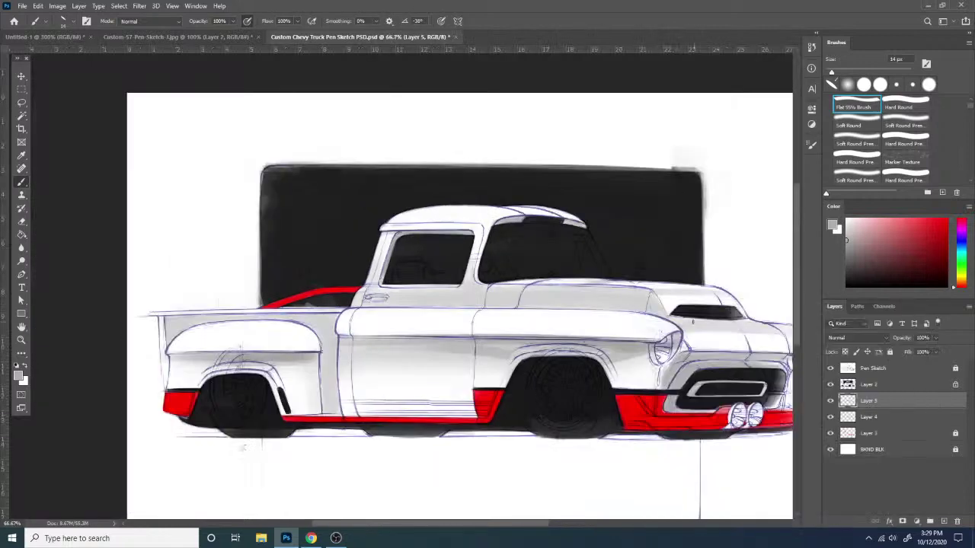
{"action": "right_click", "coordinate": [640, 328]}
{"action": "mouse_move", "coordinate": [698, 333]}
{"action": "left_mouse_down"}
{"action": "mouse_move", "coordinate": [708, 333]}
{"action": "mouse_move", "coordinate": [339, 312]}
{"action": "left_mouse_up"}
{"action": "left_click", "coordinate": [758, 250]}
{"action": "key", "text": "ctrl+z"}
{"action": "left_click_drag", "start_coordinate": [661, 330], "coordinate": [356, 312]}
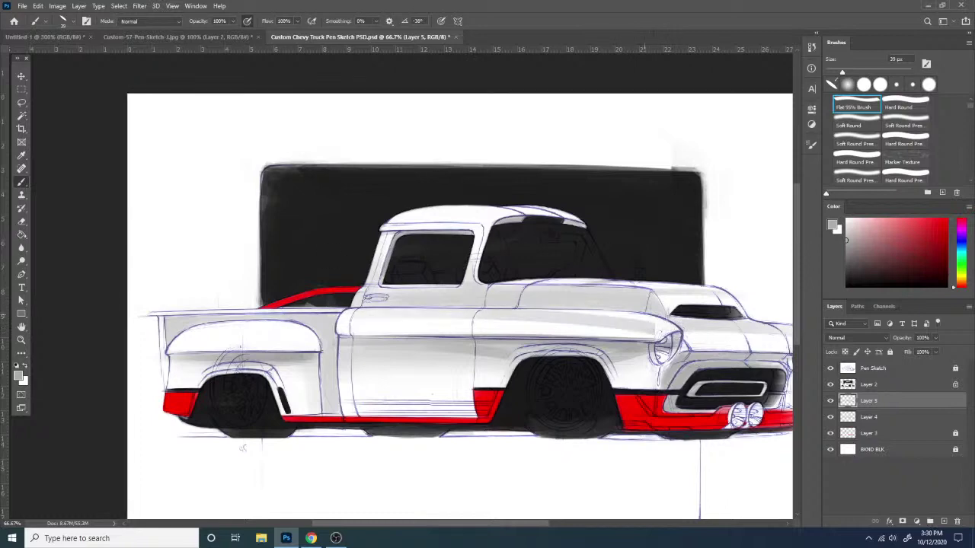
{"action": "key", "text": "ctrl+z"}
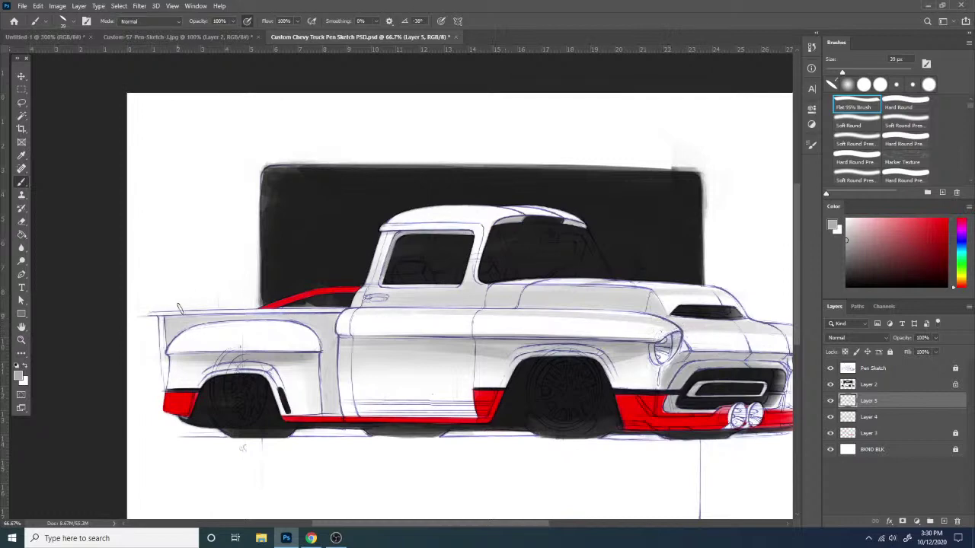
- Flip the canvas horizontally again and set the brush to 32 px with a lighter grey
{"action": "key", "text": "ctrl+shift+h"}
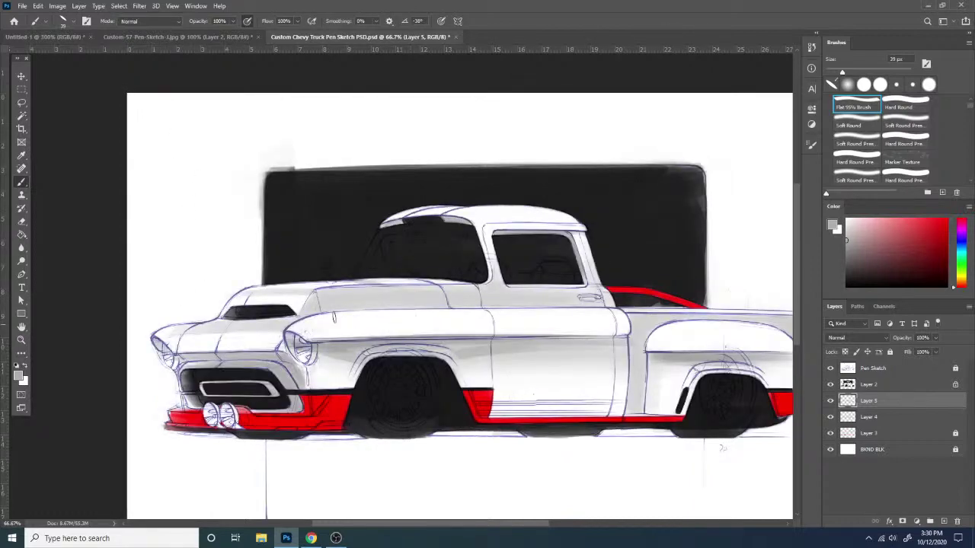
{"action": "left_click_drag", "start_coordinate": [329, 359], "coordinate": [336, 345]}
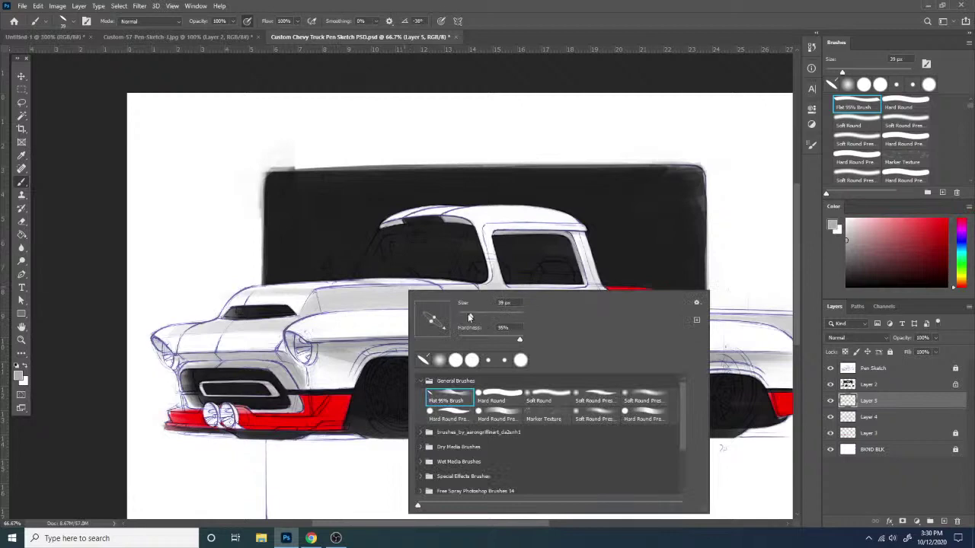
{"action": "left_click_drag", "start_coordinate": [470, 317], "coordinate": [468, 317]}
{"action": "left_click_drag", "start_coordinate": [850, 246], "coordinate": [818, 230]}
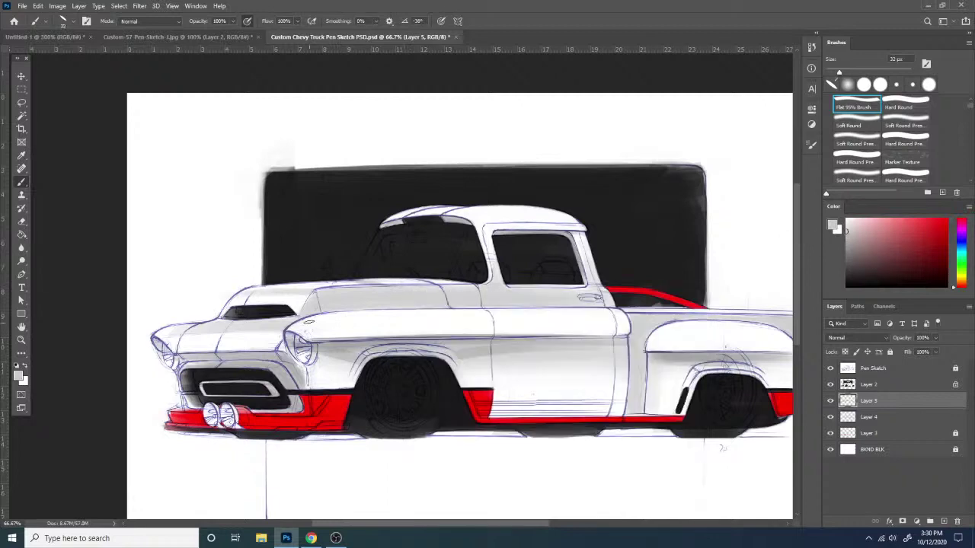
- Paint a light grey shading stroke just above the body line from the headlight across the door, redoing it until it fits
{"action": "key", "text": "ctrl+z"}
{"action": "left_click_drag", "start_coordinate": [316, 330], "coordinate": [624, 333]}
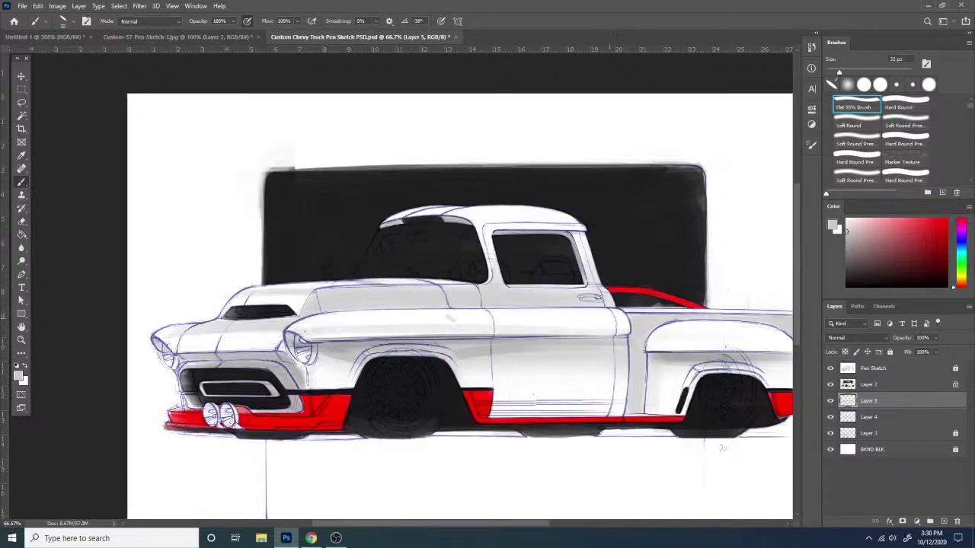
{"action": "key", "text": "ctrl+z"}
{"action": "left_click_drag", "start_coordinate": [295, 335], "coordinate": [624, 331]}
{"action": "key", "text": "ctrl+z"}
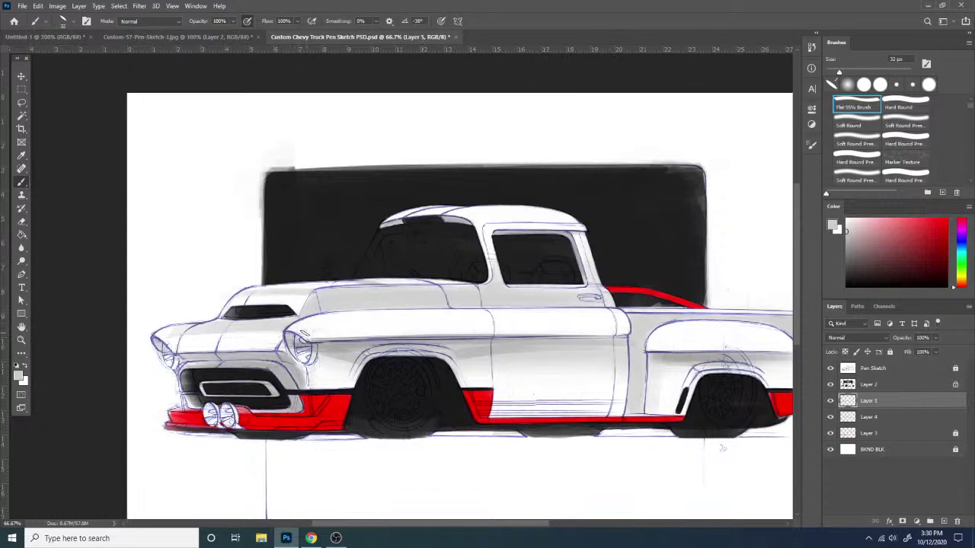
{"action": "left_click_drag", "start_coordinate": [297, 335], "coordinate": [585, 331]}
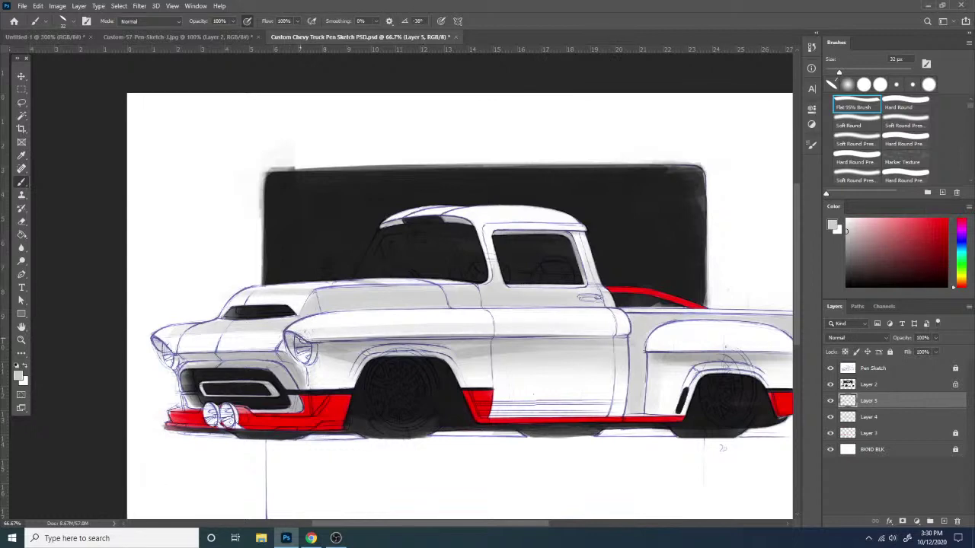
- Add a 32 px light grey shading stroke along the body line from the headlight to the door's rear edge
{"action": "left_click_drag", "start_coordinate": [299, 338], "coordinate": [617, 329]}
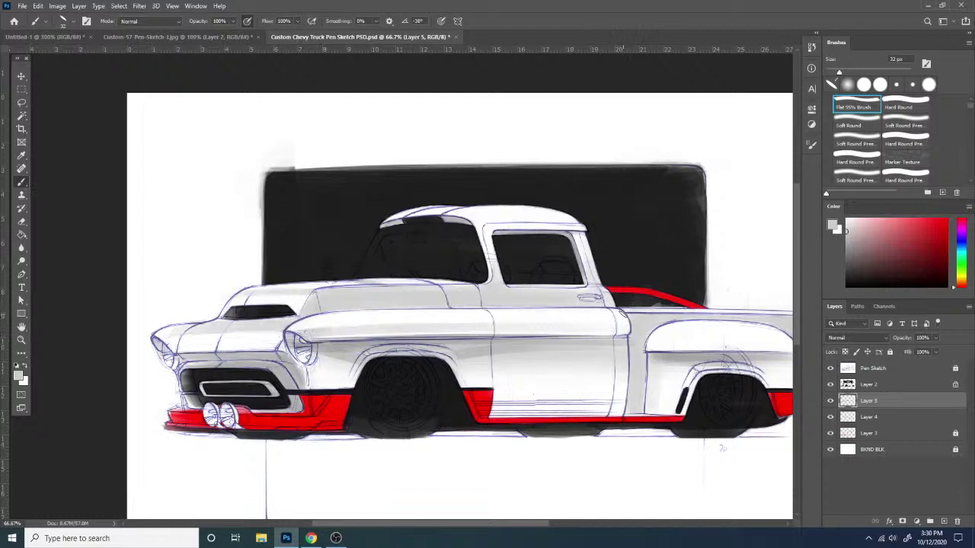
{"action": "left_click_drag", "start_coordinate": [649, 387], "coordinate": [560, 377]}
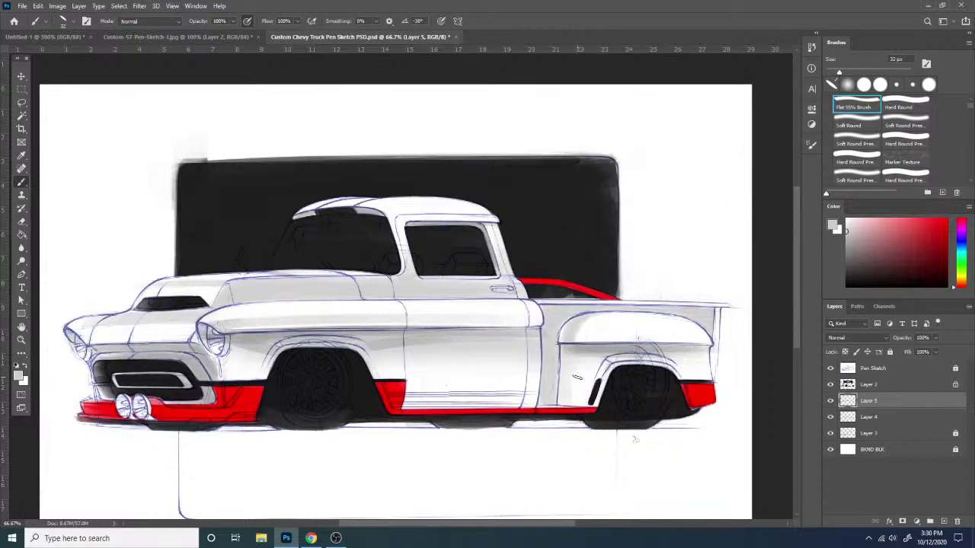
{"action": "key", "text": "e"}
{"action": "right_click", "coordinate": [547, 321]}
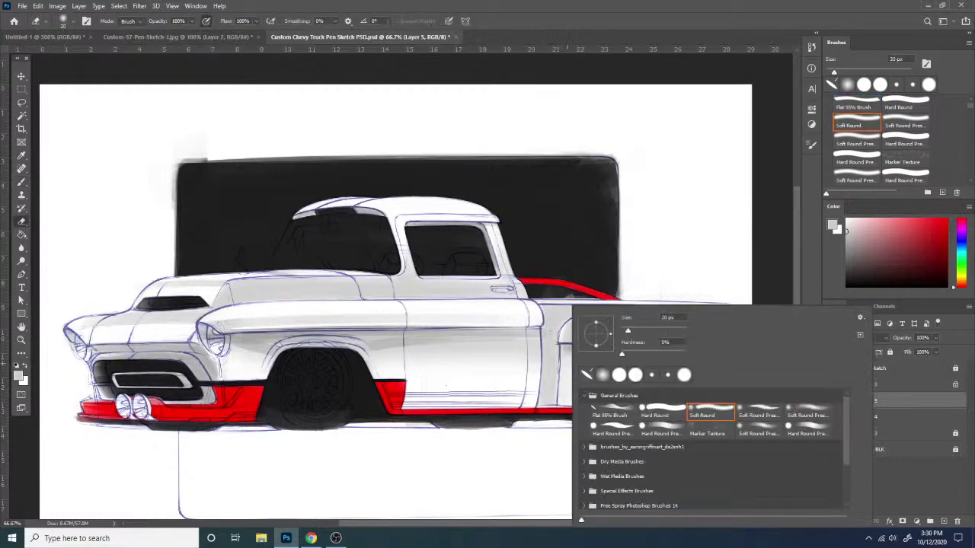
{"action": "key", "text": "Escape"}
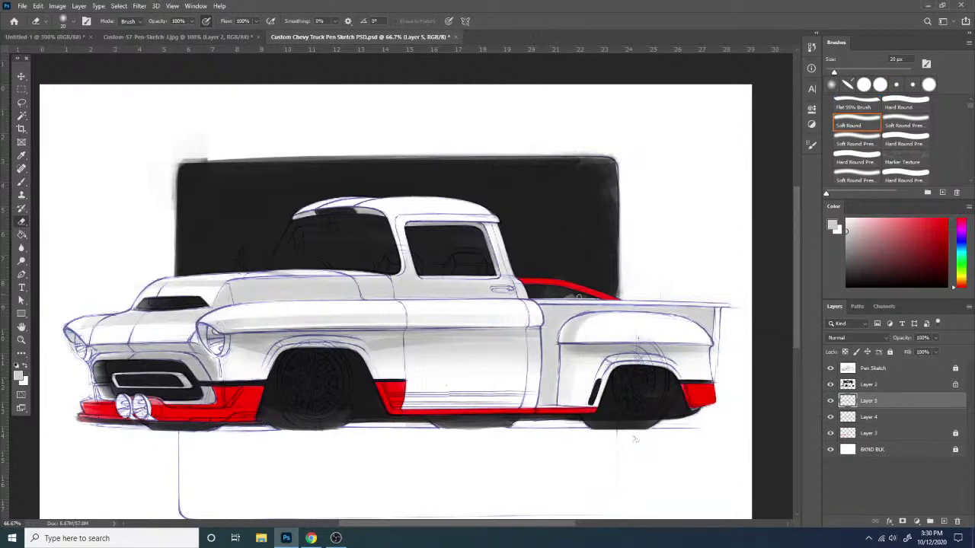
{"action": "key", "text": "ctrl+minus"}
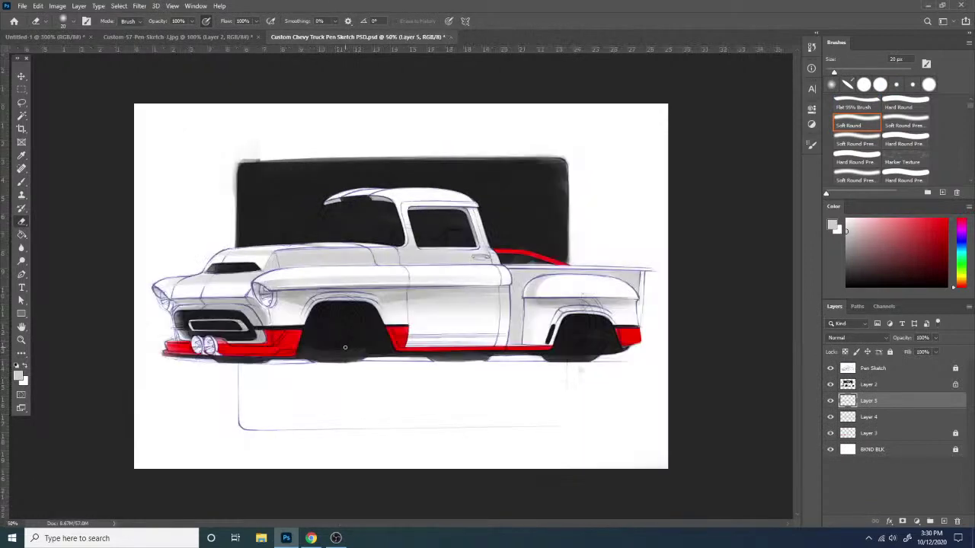
{"action": "key", "text": "ctrl+plus"}
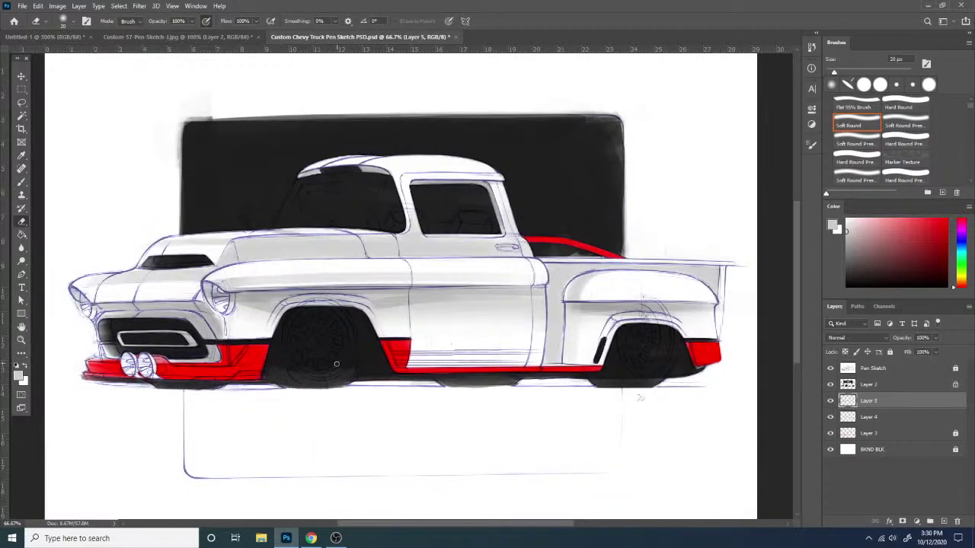
- Sample greys from the bodywork and deepen the shading along the front fender's body line and just below it behind the headlight
{"action": "left_click_drag", "start_coordinate": [336, 365], "coordinate": [569, 349]}
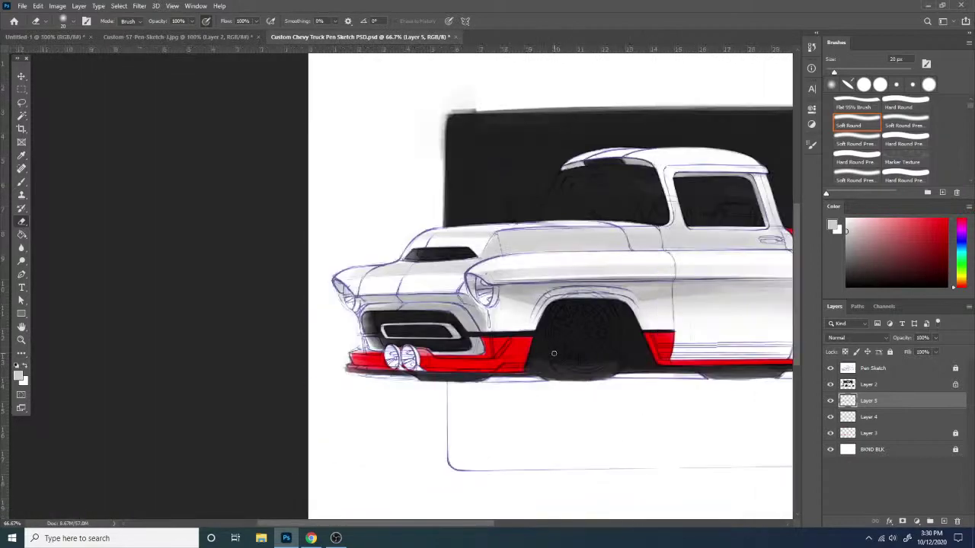
{"action": "key", "text": "b"}
{"action": "left_click_drag", "start_coordinate": [484, 281], "coordinate": [640, 276]}
{"action": "key", "text": "ctrl+z"}
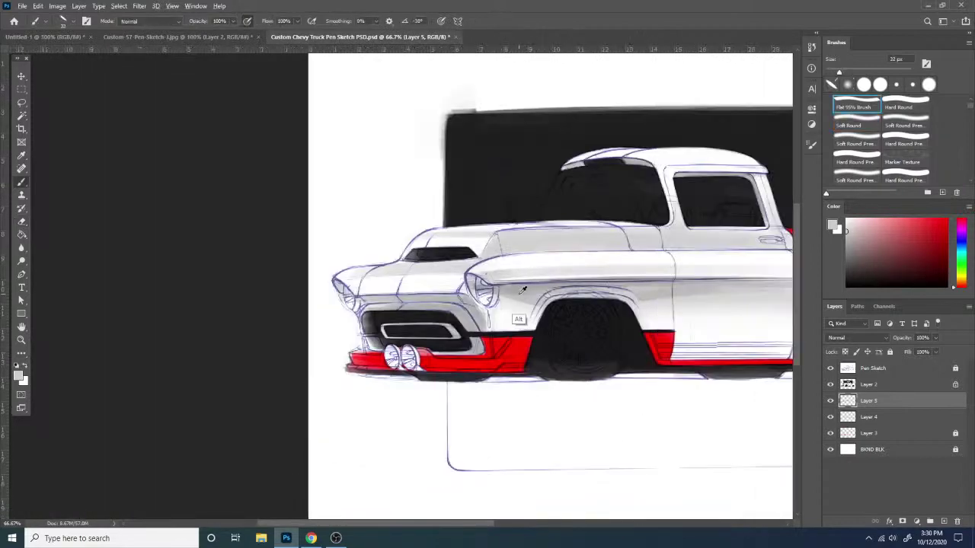
{"action": "left_click", "coordinate": [520, 321], "text": "alt"}
{"action": "left_click_drag", "start_coordinate": [482, 277], "coordinate": [701, 274]}
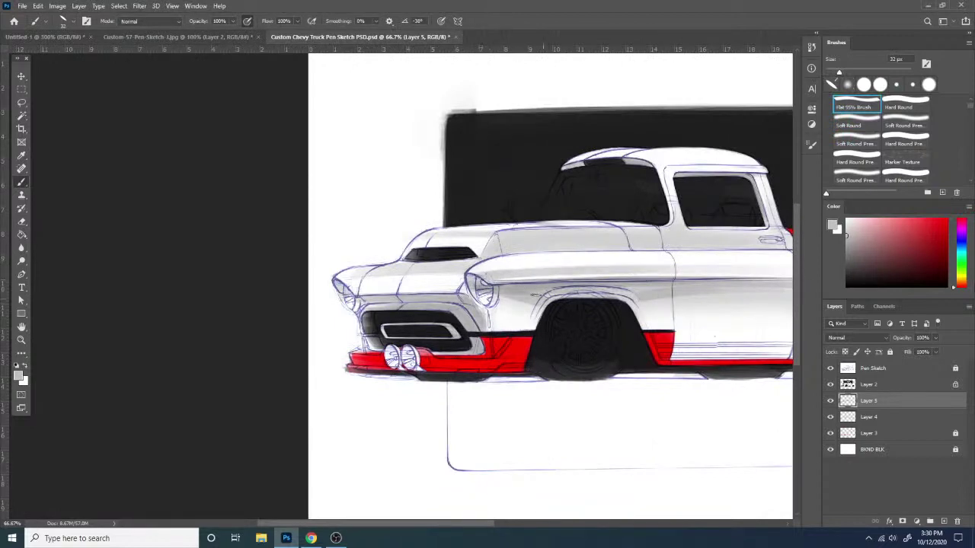
{"action": "left_click", "coordinate": [524, 319], "text": "alt"}
{"action": "left_click_drag", "start_coordinate": [494, 290], "coordinate": [576, 286]}
- Check the shading by hiding and showing Layer 5, and merge it down into Layer 4
{"action": "key", "text": "ctrl+minus"}
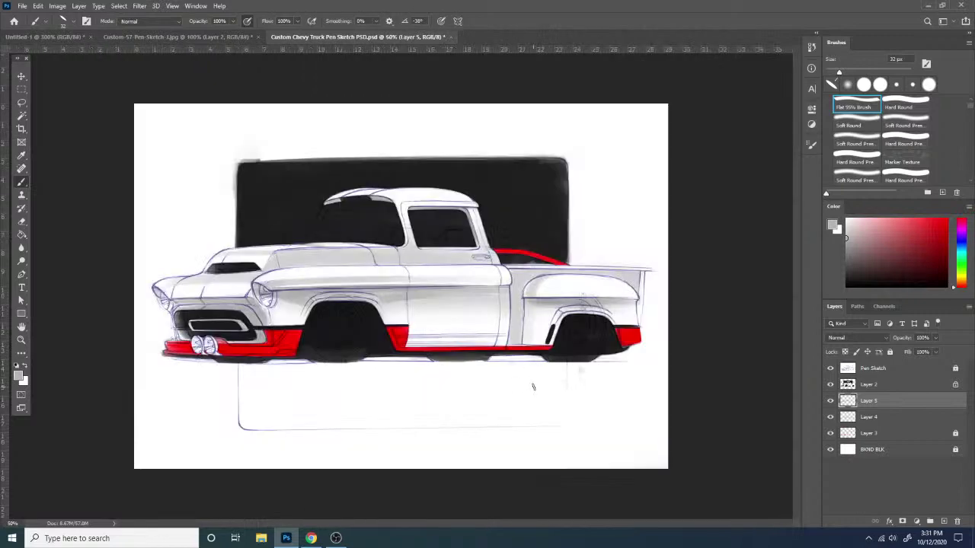
{"action": "key", "text": "ctrl+plus"}
{"action": "left_click_drag", "start_coordinate": [333, 353], "coordinate": [448, 355]}
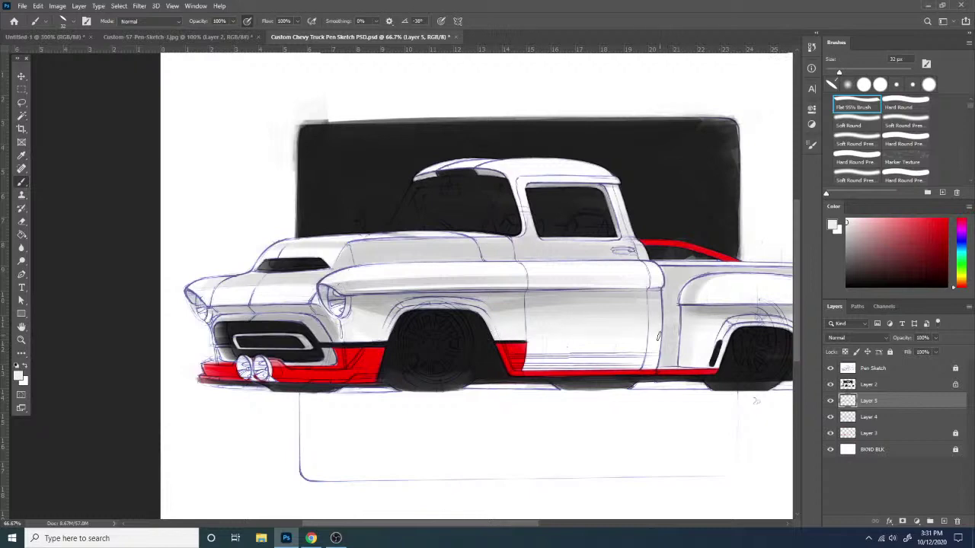
{"action": "scroll", "coordinate": [565, 310], "scroll_direction": "right", "scroll_amount": 5}
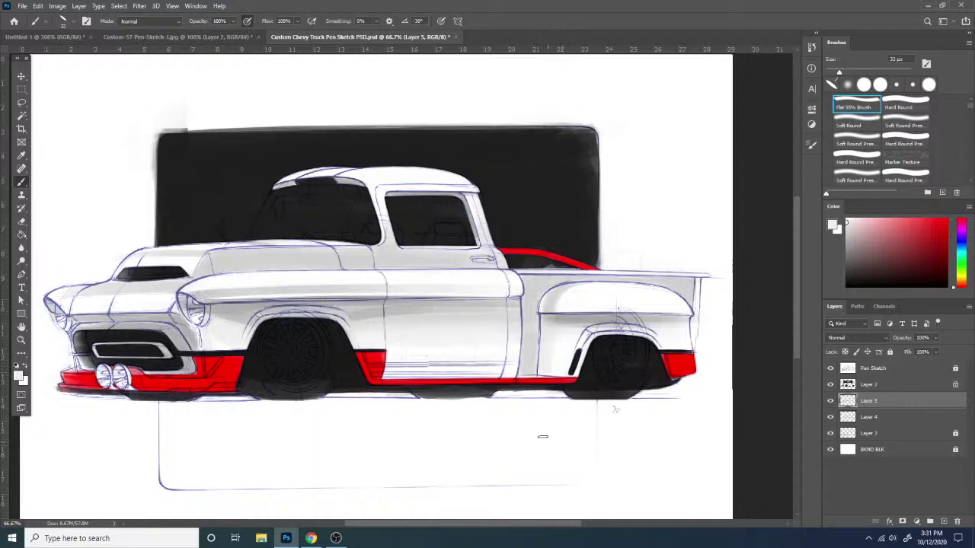
{"action": "left_click", "coordinate": [830, 400]}
{"action": "left_click", "coordinate": [832, 402]}
{"action": "right_click", "coordinate": [874, 404]}
{"action": "left_click", "coordinate": [810, 399]}
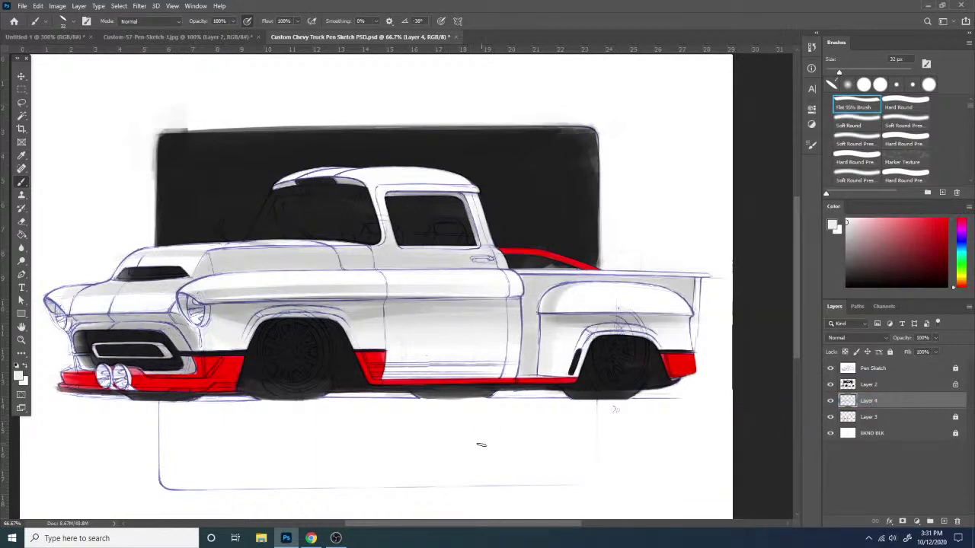
- Create a new empty layer above the Pen Sketch layer
{"action": "key", "text": "ctrl+minus"}
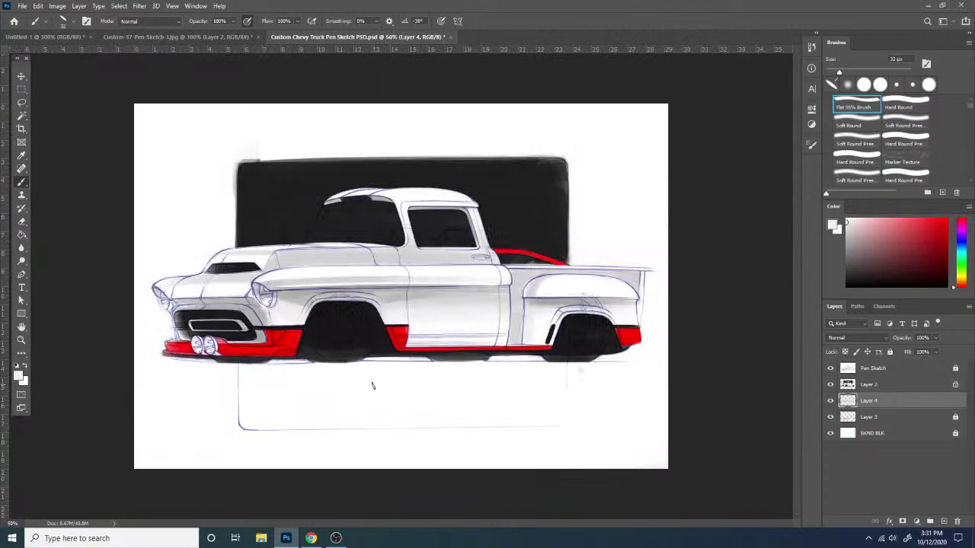
{"action": "key", "text": "ctrl+plus"}
{"action": "left_click_drag", "start_coordinate": [370, 272], "coordinate": [418, 315]}
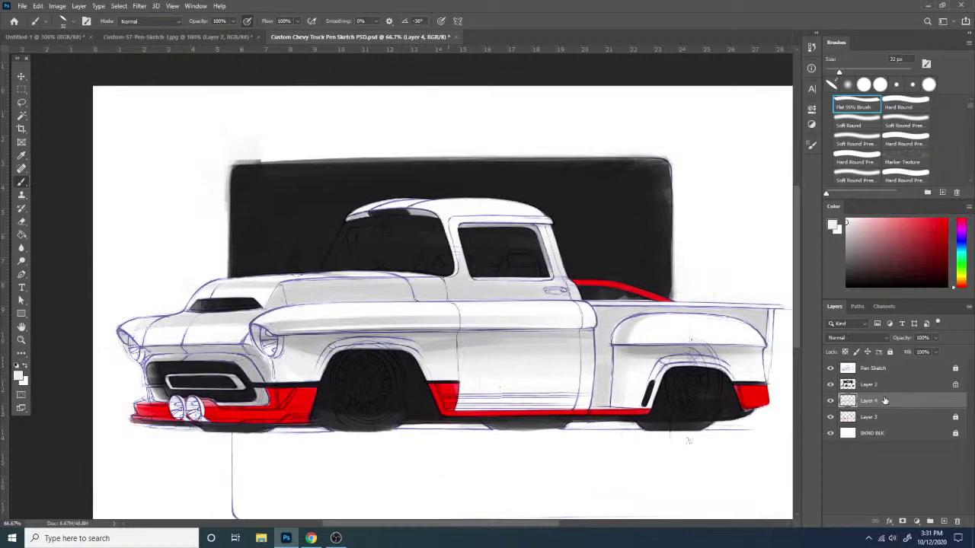
{"action": "left_click", "coordinate": [892, 371]}
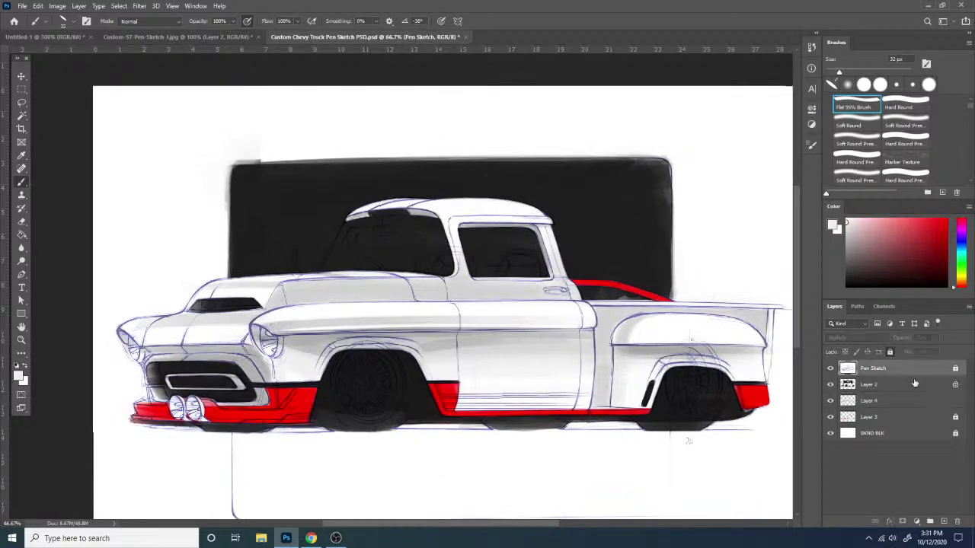
{"action": "left_click", "coordinate": [931, 522]}
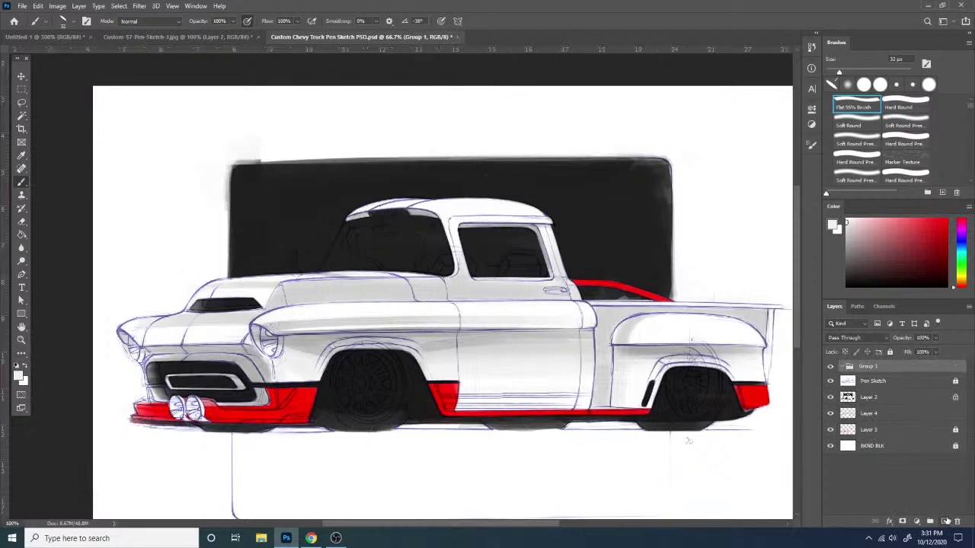
{"action": "key", "text": "ctrl+plus"}
{"action": "key", "text": "ctrl+minus"}
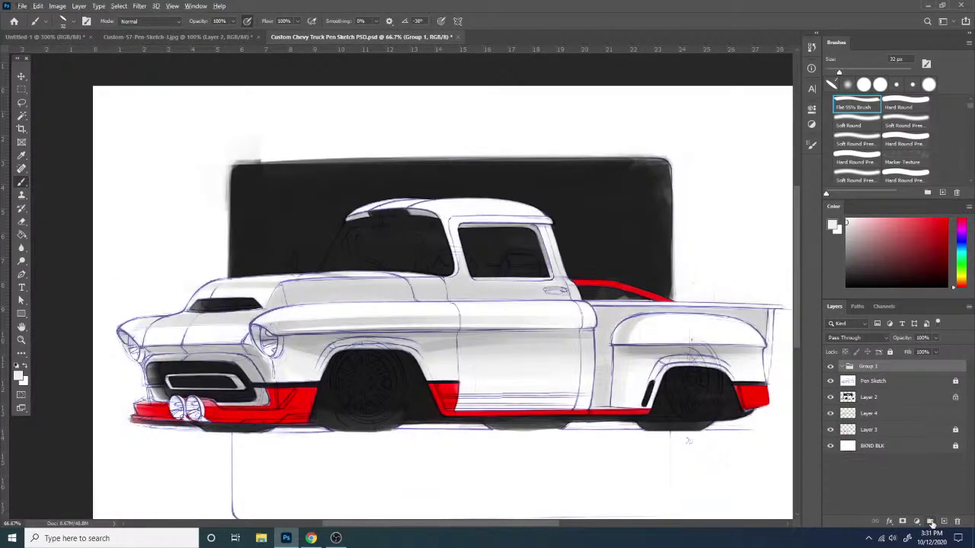
{"action": "key", "text": "ctrl+z"}
{"action": "left_click", "coordinate": [944, 522]}
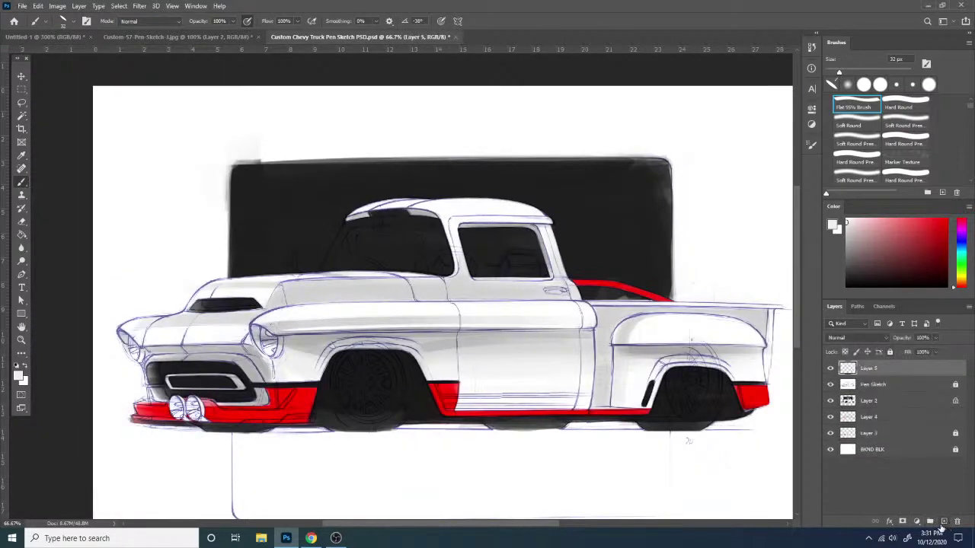
- Paint a diagonal white reflection across the windshield with the Soft Round brush at 97 px
{"action": "right_click", "coordinate": [456, 293]}
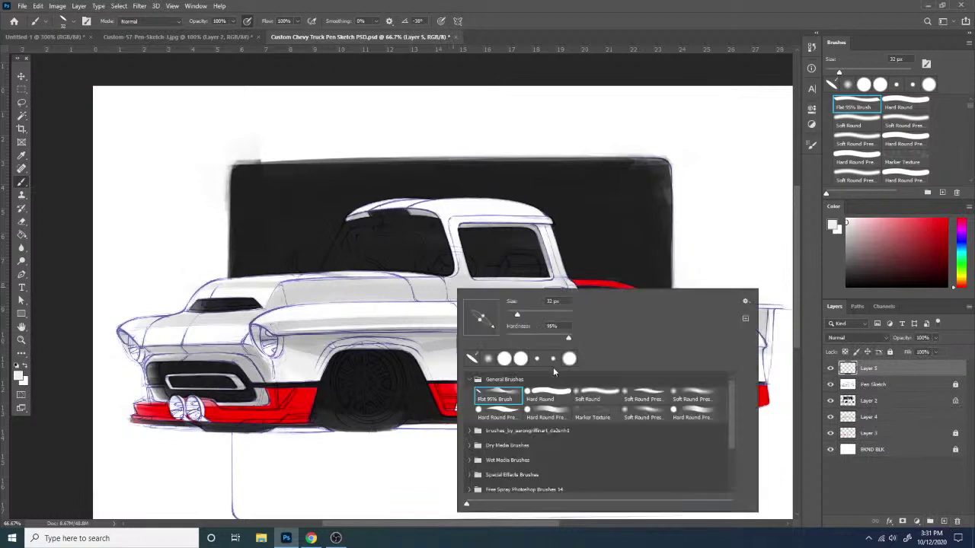
{"action": "left_click", "coordinate": [587, 395]}
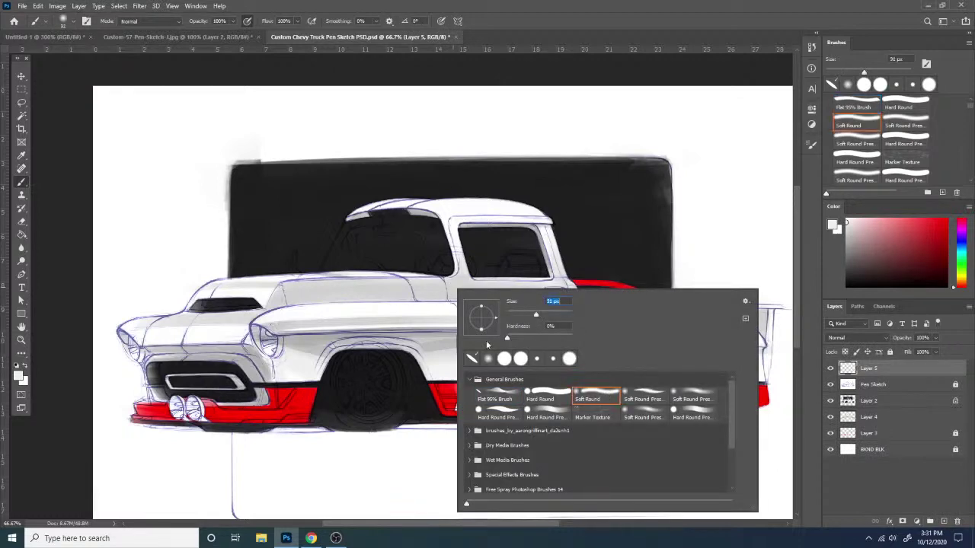
{"action": "left_click", "coordinate": [549, 314]}
{"action": "left_click_drag", "start_coordinate": [437, 199], "coordinate": [400, 274]}
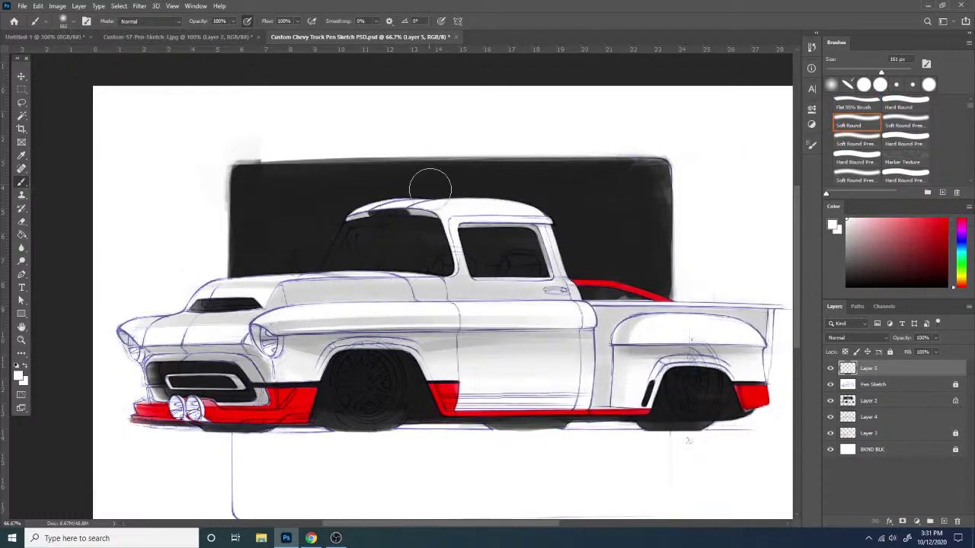
{"action": "right_click", "coordinate": [424, 259]}
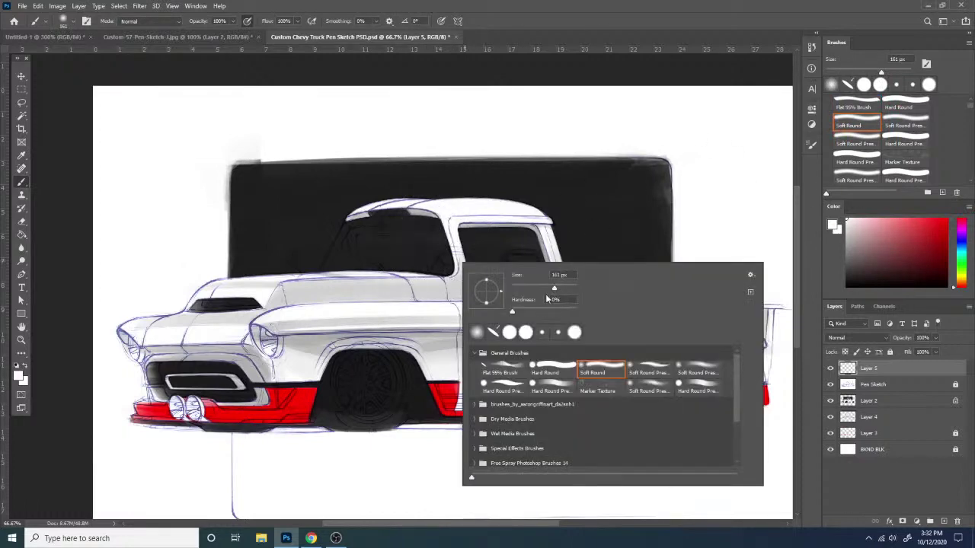
{"action": "mouse_move", "coordinate": [437, 201]}
{"action": "left_mouse_down"}
{"action": "mouse_move", "coordinate": [414, 240]}
{"action": "mouse_move", "coordinate": [433, 204]}
{"action": "mouse_move", "coordinate": [396, 278]}
{"action": "left_mouse_up"}
- Set the eraser to 40 px Soft Round and trim the reflection's rear edge on the windshield
{"action": "key", "text": "e"}
{"action": "right_click", "coordinate": [506, 265]}
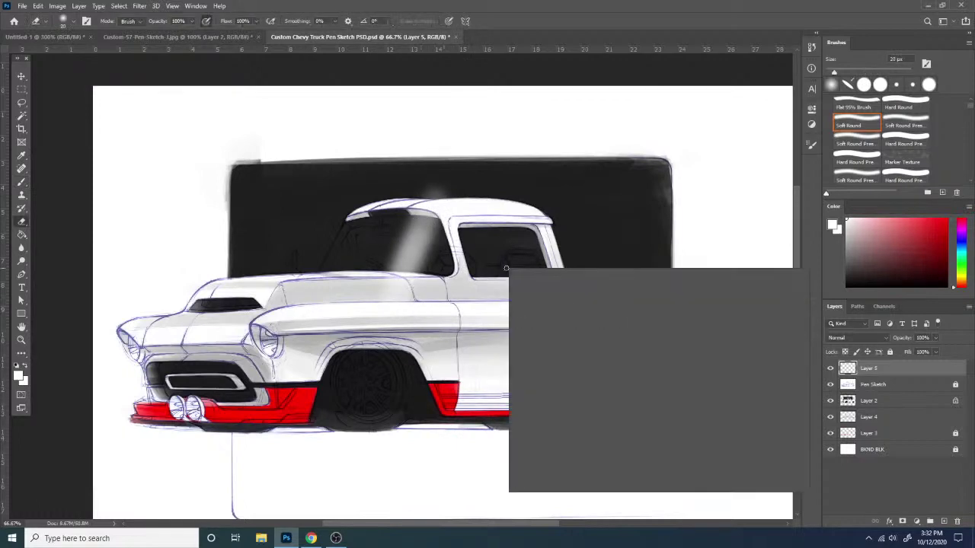
{"action": "right_click", "coordinate": [506, 279]}
{"action": "left_click_drag", "start_coordinate": [563, 307], "coordinate": [572, 307]}
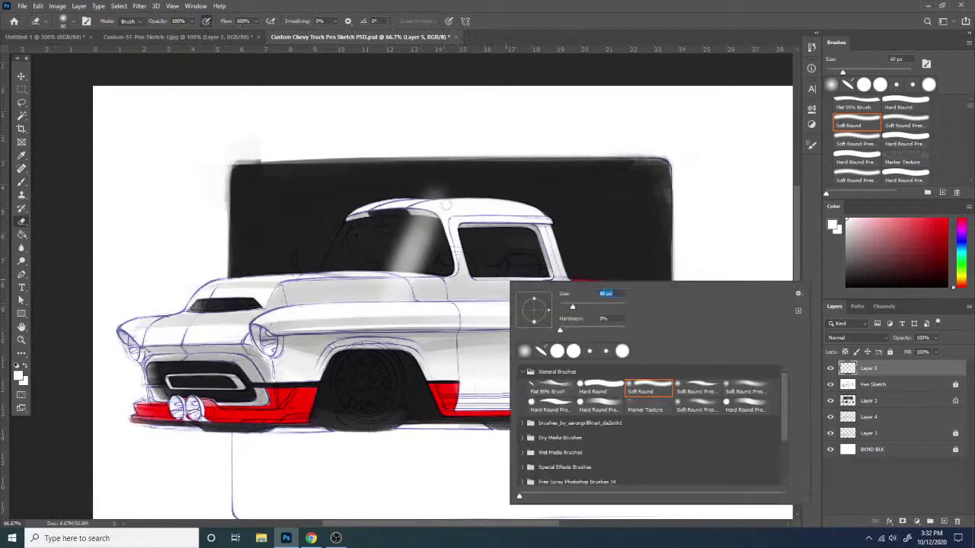
{"action": "left_click_drag", "start_coordinate": [446, 205], "coordinate": [422, 274]}
- Sharpen the reflection's rear edge with a Hard Round eraser and erase its spill over the hood and above the roof
{"action": "right_click", "coordinate": [473, 262]}
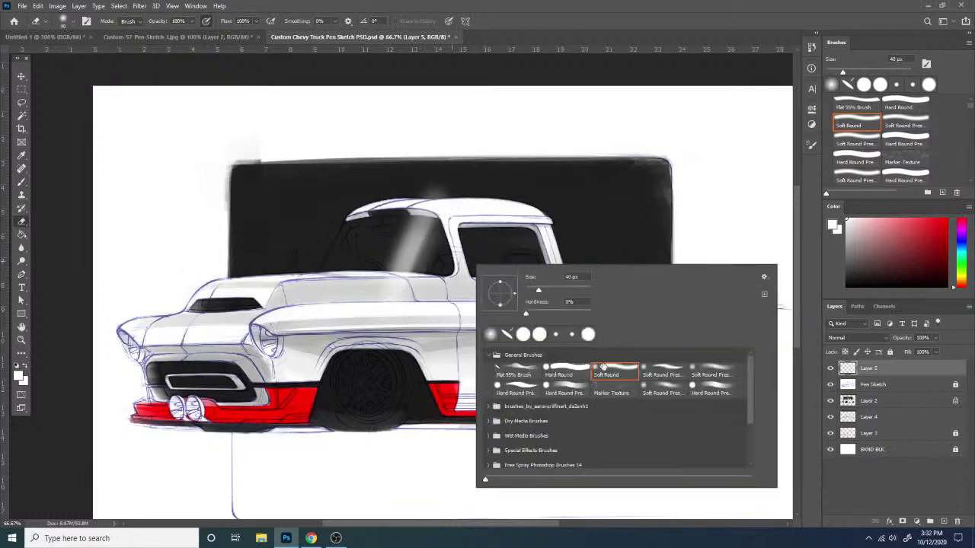
{"action": "left_click", "coordinate": [560, 370]}
{"action": "mouse_move", "coordinate": [448, 211]}
{"action": "left_mouse_down"}
{"action": "mouse_move", "coordinate": [401, 310]}
{"action": "mouse_move", "coordinate": [411, 276]}
{"action": "mouse_move", "coordinate": [438, 285]}
{"action": "left_mouse_up"}
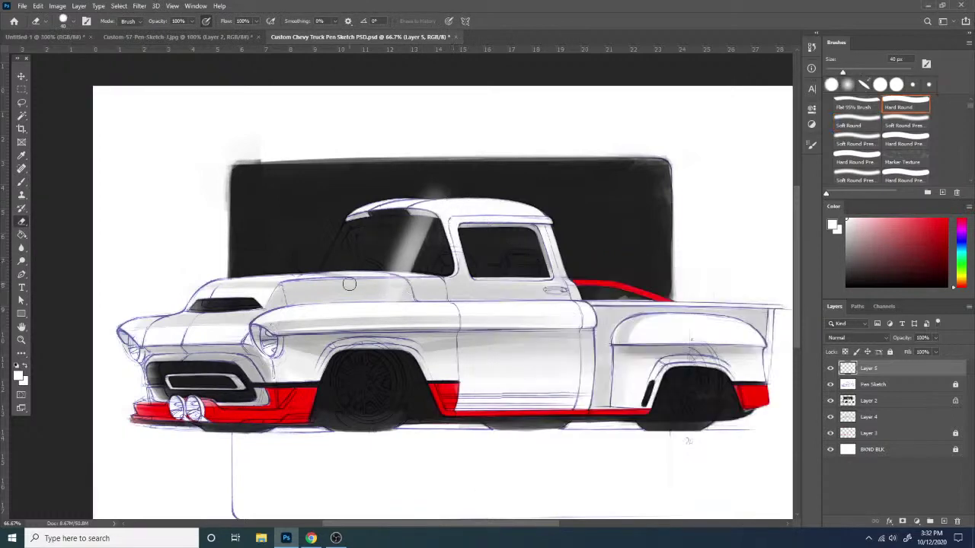
{"action": "left_click_drag", "start_coordinate": [353, 278], "coordinate": [446, 285]}
{"action": "mouse_move", "coordinate": [349, 283]}
{"action": "left_mouse_down"}
{"action": "mouse_move", "coordinate": [401, 286]}
{"action": "mouse_move", "coordinate": [395, 297]}
{"action": "left_mouse_up"}
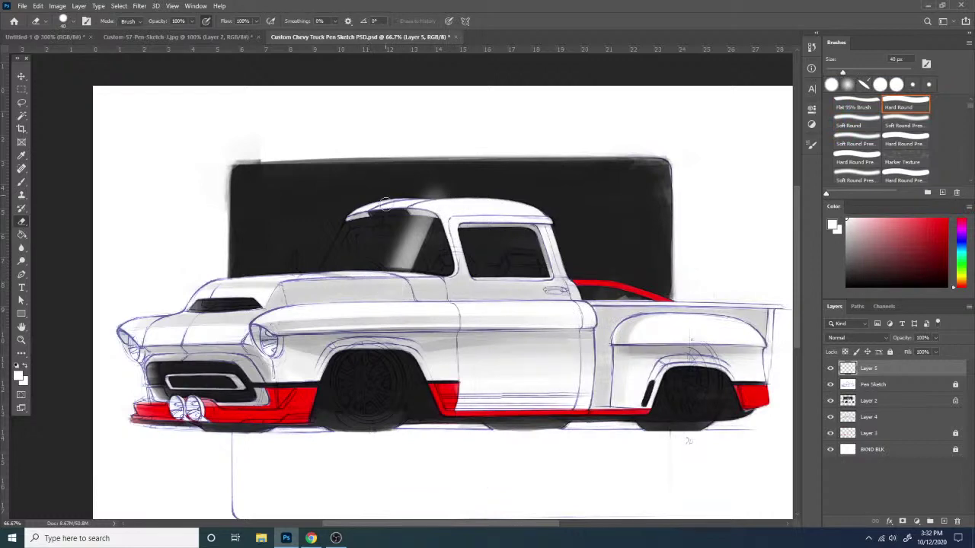
{"action": "mouse_move", "coordinate": [386, 206]}
{"action": "left_mouse_down"}
{"action": "mouse_move", "coordinate": [462, 212]}
{"action": "mouse_move", "coordinate": [426, 207]}
{"action": "mouse_move", "coordinate": [436, 189]}
{"action": "left_mouse_up"}
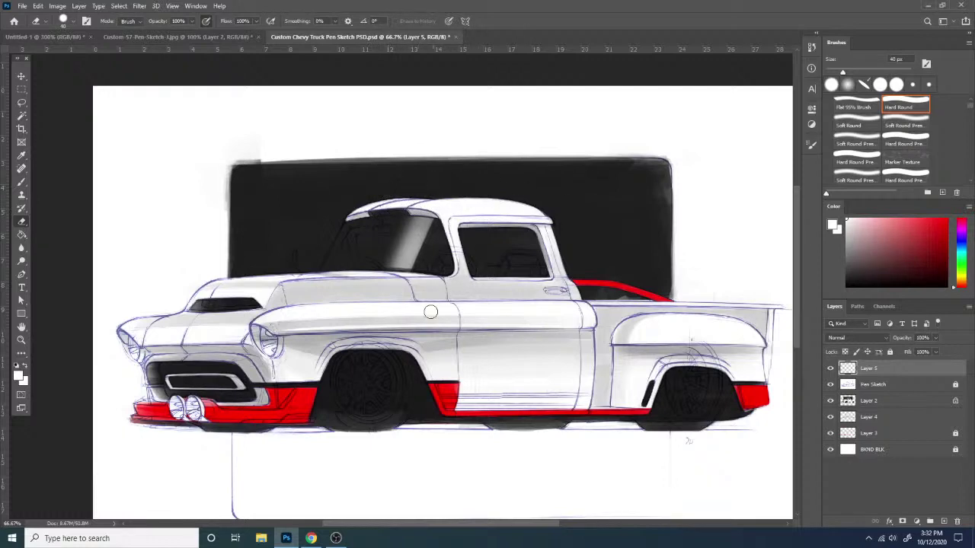
- Switch the eraser to 40 px Soft Round and fade the windshield reflection's front edge
{"action": "key", "text": "b"}
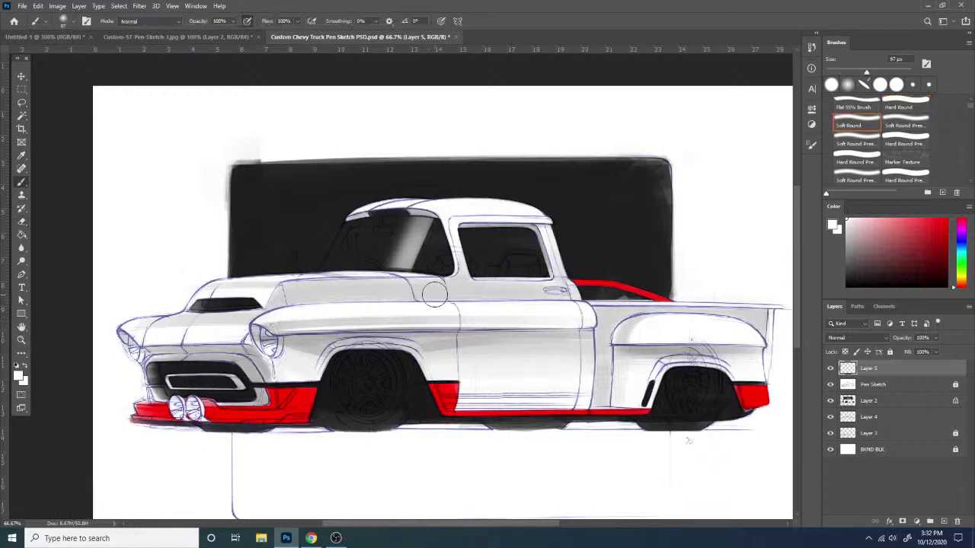
{"action": "key", "text": "e"}
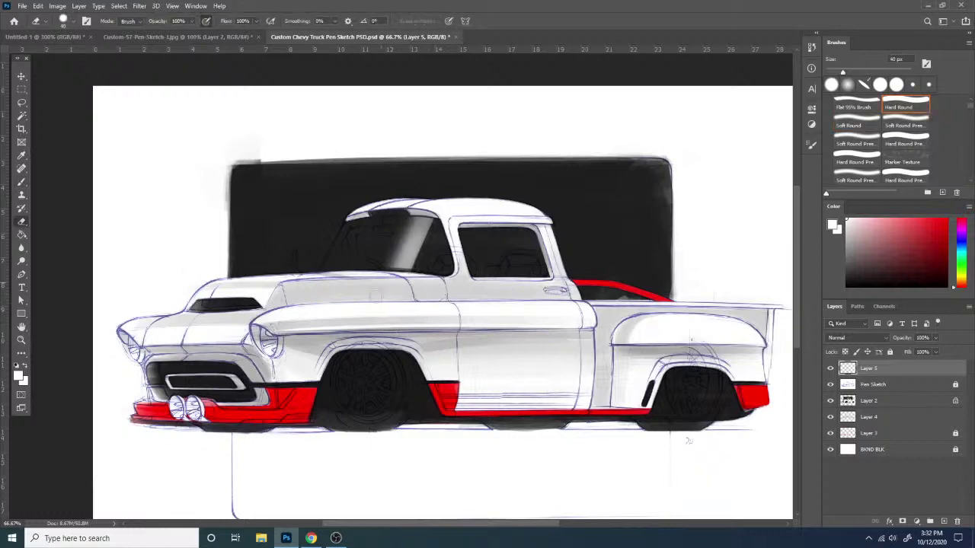
{"action": "right_click", "coordinate": [457, 276]}
{"action": "left_click", "coordinate": [585, 377]}
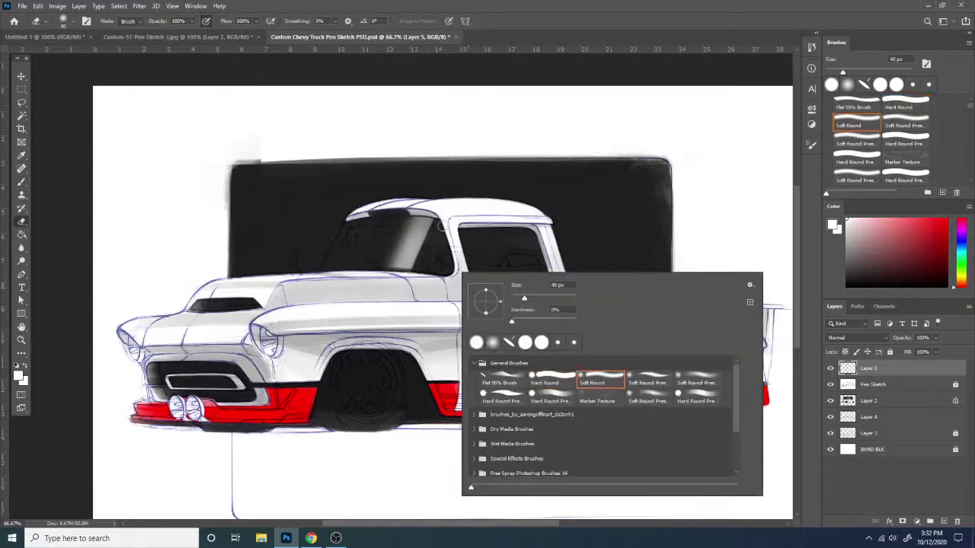
{"action": "left_click", "coordinate": [424, 204]}
{"action": "left_click_drag", "start_coordinate": [423, 206], "coordinate": [389, 276]}
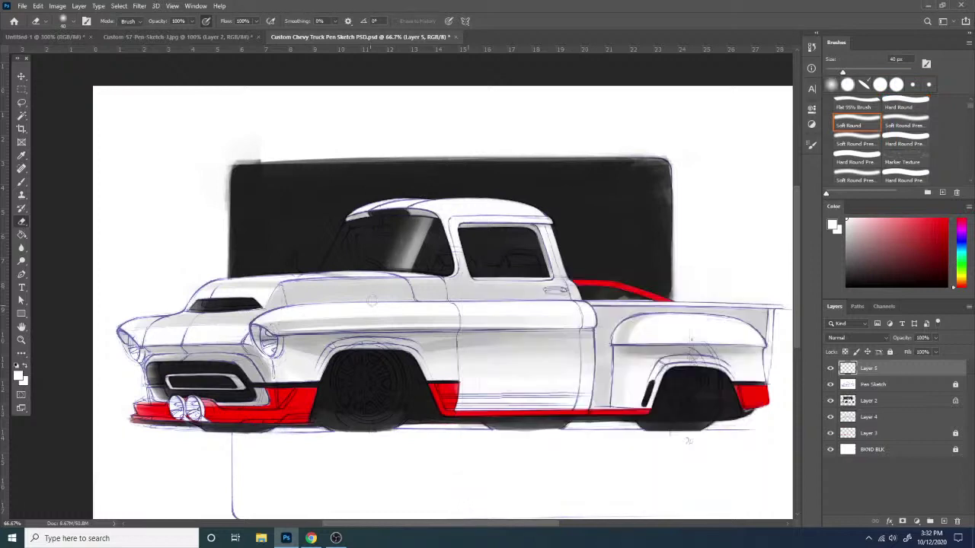
{"action": "left_click_drag", "start_coordinate": [415, 204], "coordinate": [393, 275]}
- Paint a thin second white reflection near the windshield's rear edge with the Flat 95% Brush at 39 px
{"action": "key", "text": "b"}
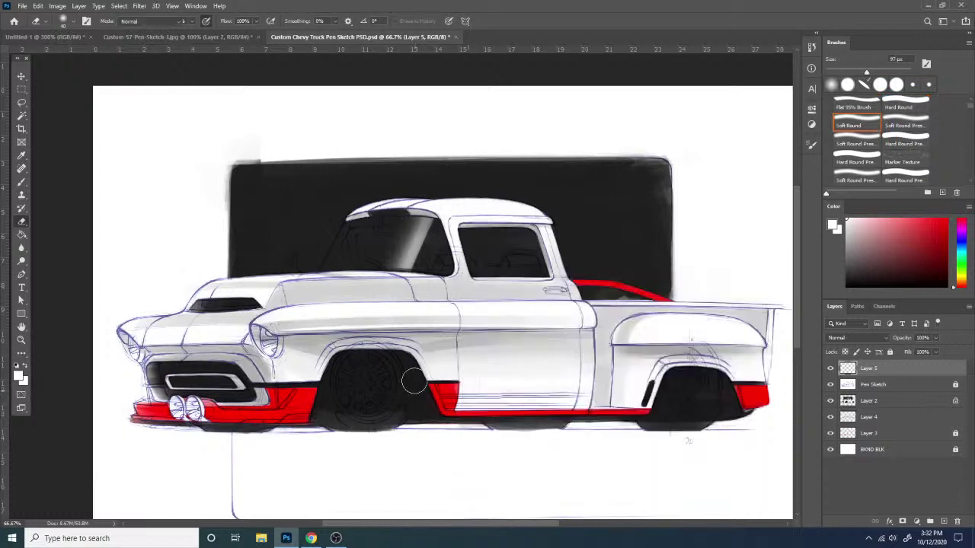
{"action": "right_click", "coordinate": [434, 311]}
{"action": "left_click", "coordinate": [492, 415]}
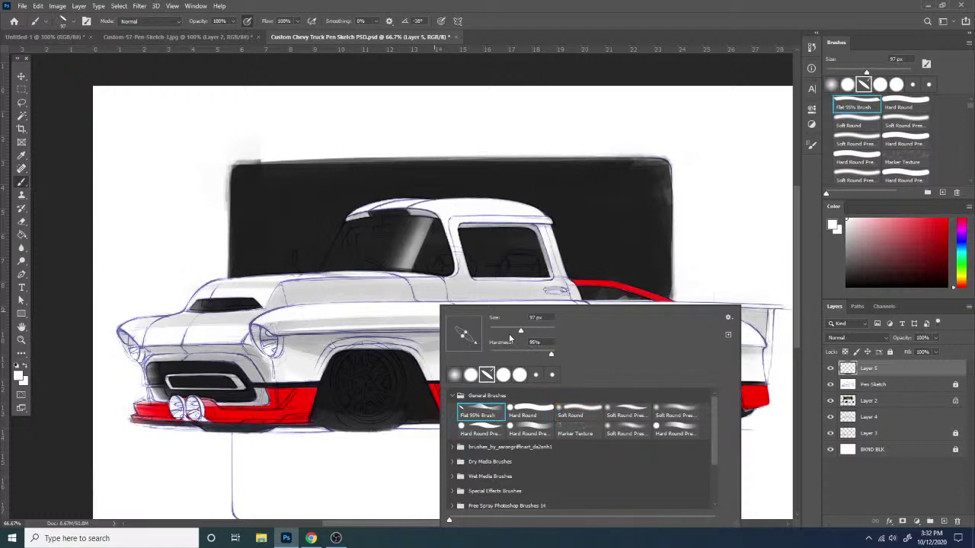
{"action": "left_click", "coordinate": [501, 331]}
{"action": "key", "text": "Return"}
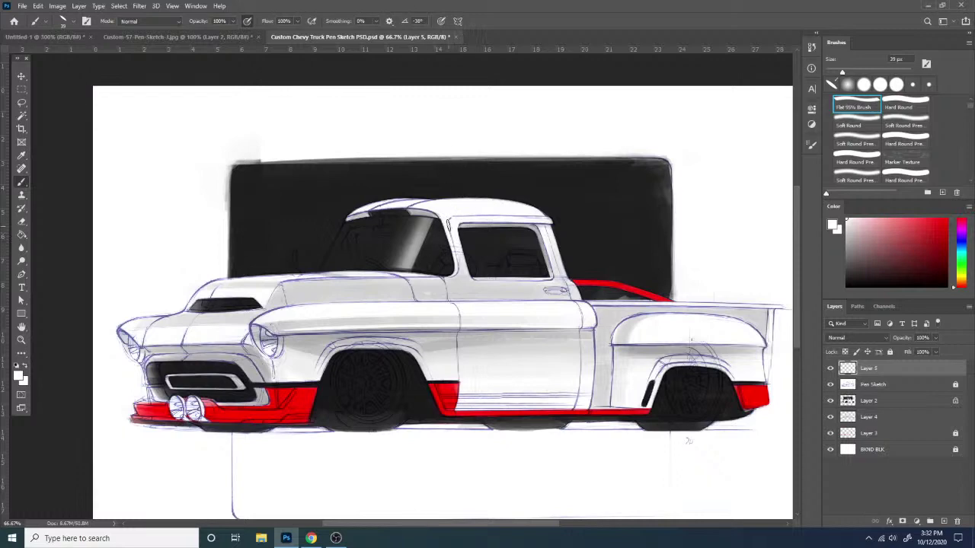
{"action": "mouse_move", "coordinate": [449, 221]}
{"action": "left_mouse_down"}
{"action": "mouse_move", "coordinate": [425, 305]}
{"action": "mouse_move", "coordinate": [421, 293]}
{"action": "left_mouse_up"}
{"action": "key", "text": "ctrl+z"}
{"action": "key", "text": "ctrl+z"}
{"action": "left_click_drag", "start_coordinate": [444, 221], "coordinate": [418, 291]}
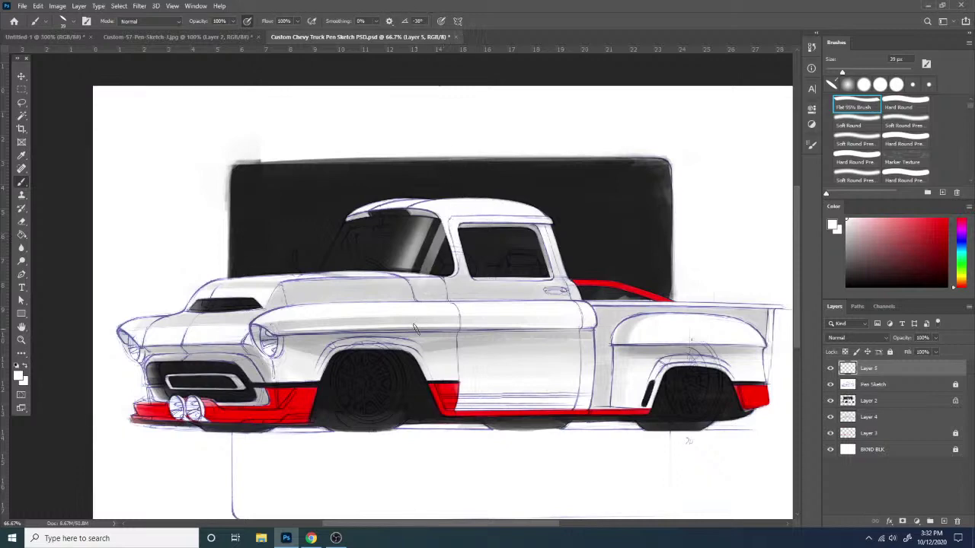
- Erase the thin reflection's spill outside the windshield with a 31 px Hard Round eraser
{"action": "key", "text": "e"}
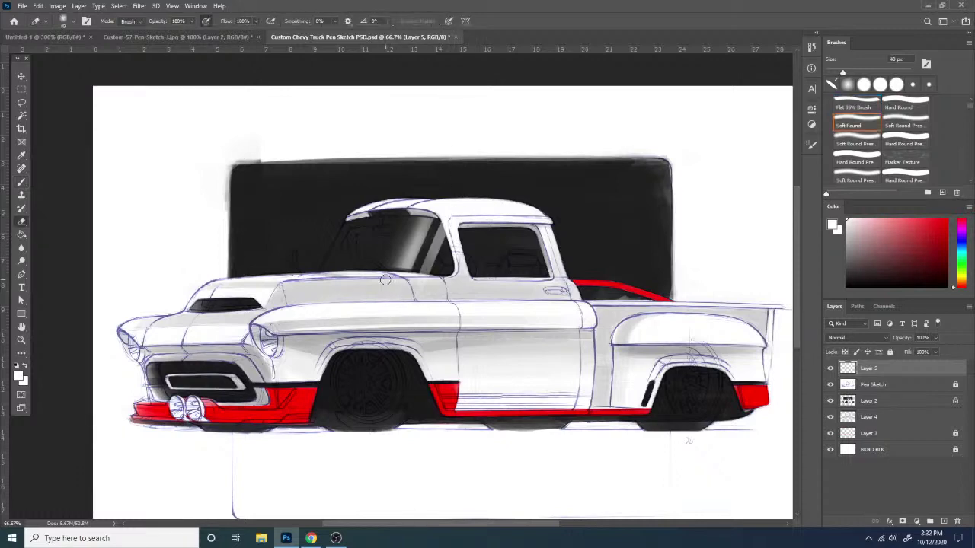
{"action": "right_click", "coordinate": [451, 304]}
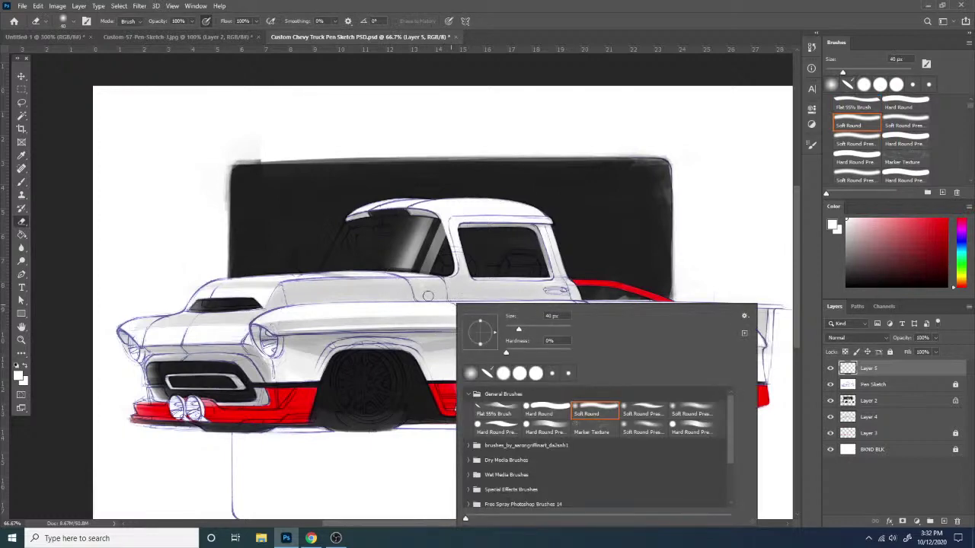
{"action": "left_click", "coordinate": [562, 410]}
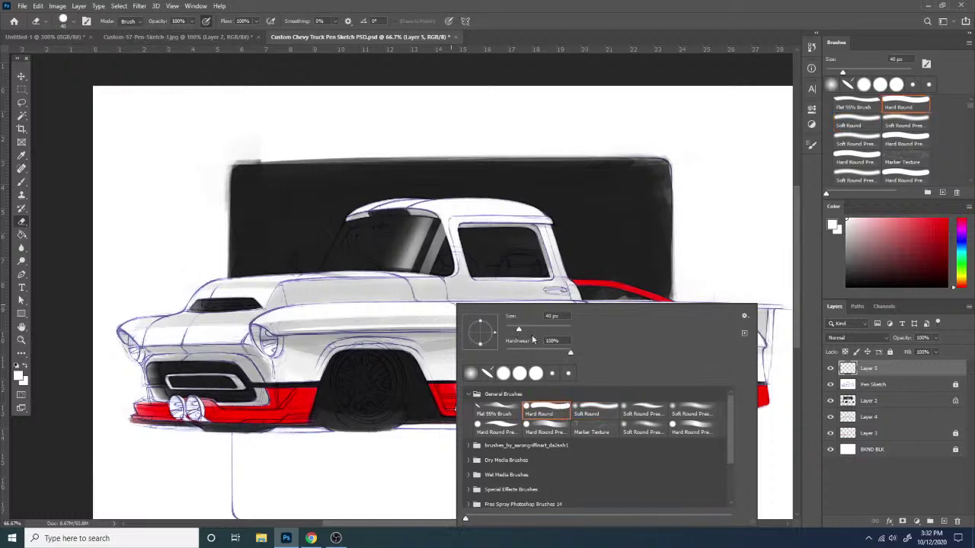
{"action": "left_click", "coordinate": [379, 274]}
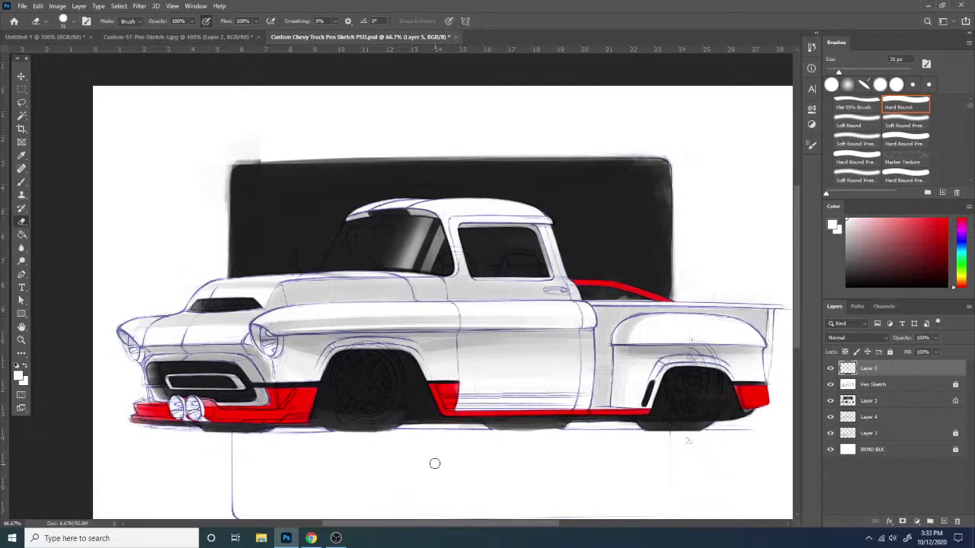
- Paint a soft white reflection along the windshield's front edge with the Soft Round brush at 67 px
{"action": "key", "text": "b"}
{"action": "right_click", "coordinate": [311, 262]}
{"action": "key", "text": "period"}
{"action": "key", "text": "period"}
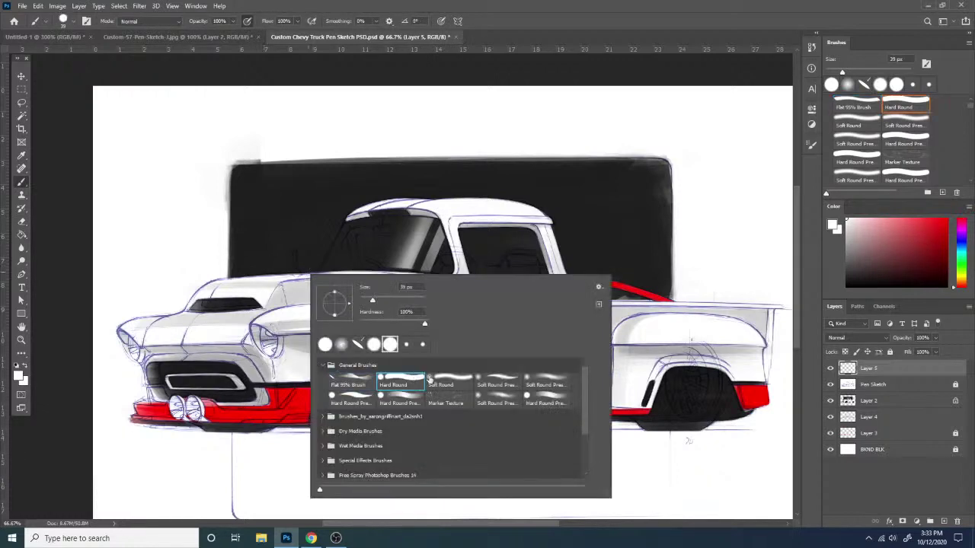
{"action": "left_click", "coordinate": [383, 300]}
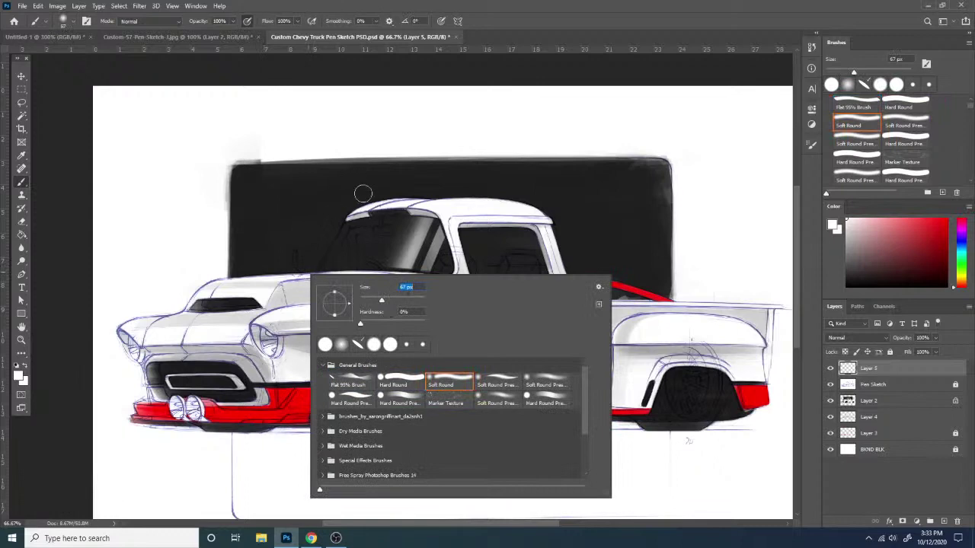
{"action": "mouse_move", "coordinate": [362, 194]}
{"action": "left_mouse_down"}
{"action": "mouse_move", "coordinate": [294, 305]}
{"action": "mouse_move", "coordinate": [294, 329]}
{"action": "left_mouse_up"}
{"action": "key", "text": "ctrl+z"}
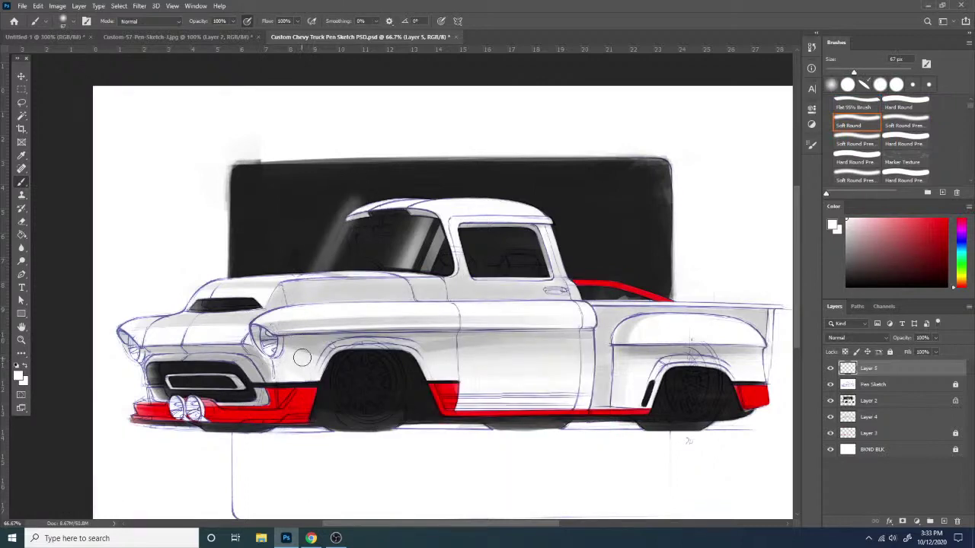
- Erase the front reflection's spill outside the windshield outline with the 31 px Hard Round eraser
{"action": "key", "text": "e"}
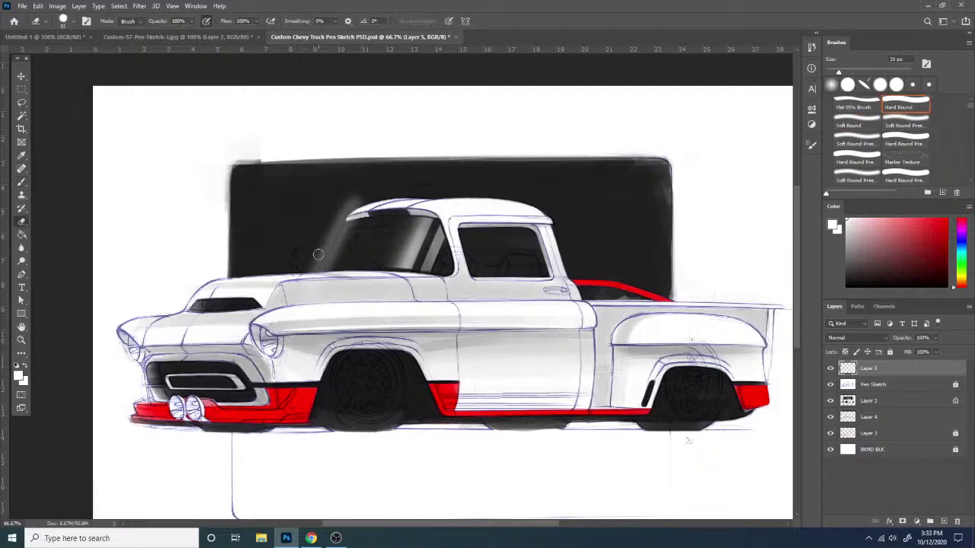
{"action": "key", "text": "ctrl+z"}
{"action": "mouse_move", "coordinate": [351, 195]}
{"action": "left_mouse_down"}
{"action": "mouse_move", "coordinate": [310, 271]}
{"action": "mouse_move", "coordinate": [364, 186]}
{"action": "left_mouse_up"}
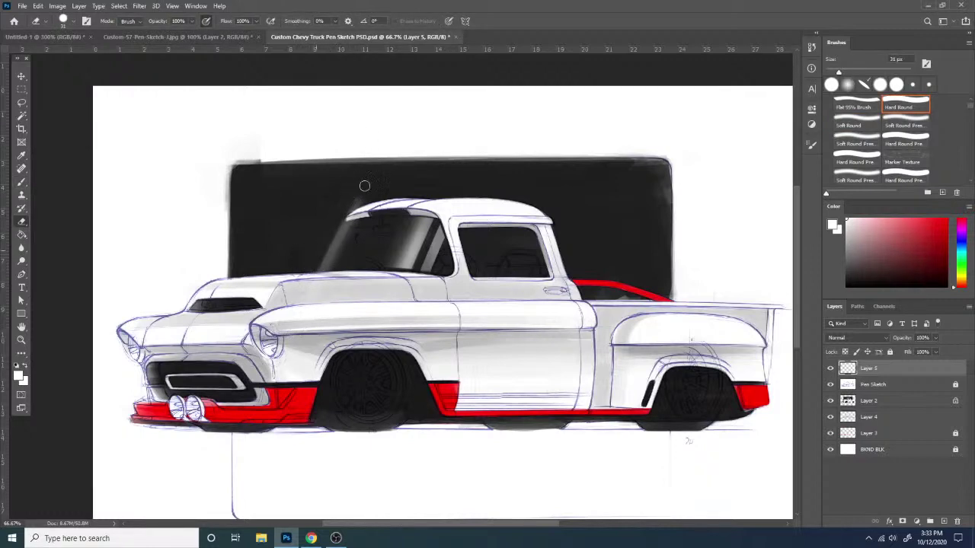
{"action": "mouse_move", "coordinate": [334, 219]}
{"action": "left_mouse_down"}
{"action": "mouse_move", "coordinate": [355, 204]}
{"action": "mouse_move", "coordinate": [336, 219]}
{"action": "left_mouse_up"}
- Set the eraser to 23 px Soft Round and soften the reflection along the windshield's front edge
{"action": "right_click", "coordinate": [402, 243]}
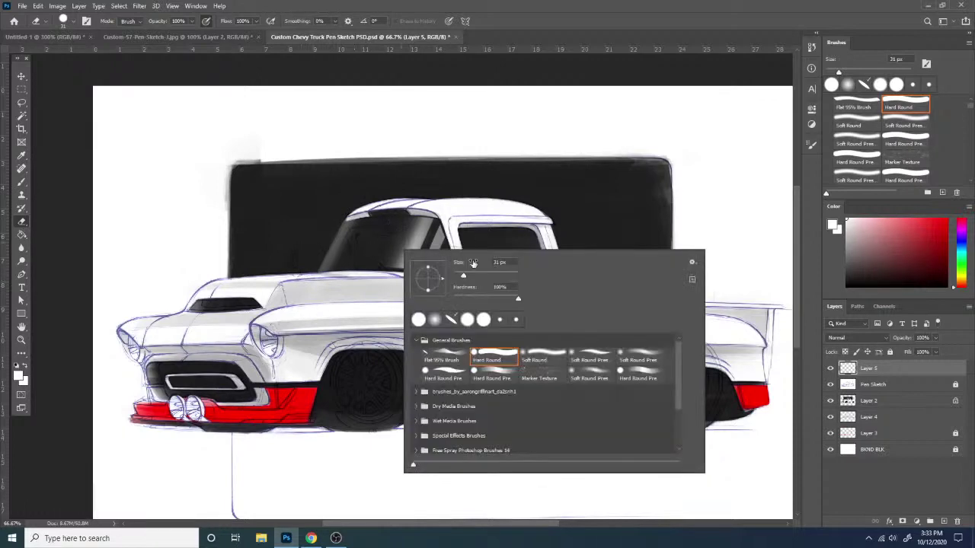
{"action": "left_click", "coordinate": [536, 358]}
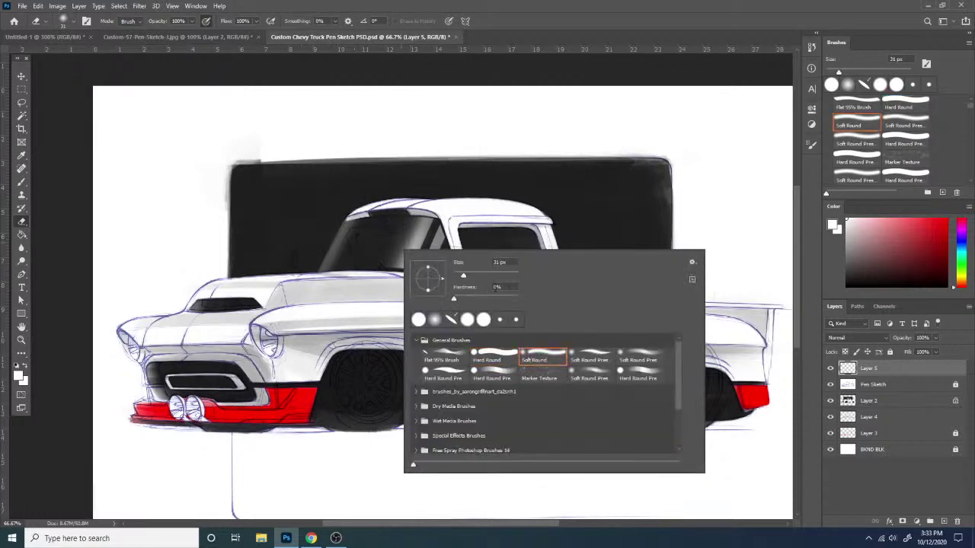
{"action": "left_click_drag", "start_coordinate": [460, 278], "coordinate": [456, 278]}
{"action": "key", "text": "Return"}
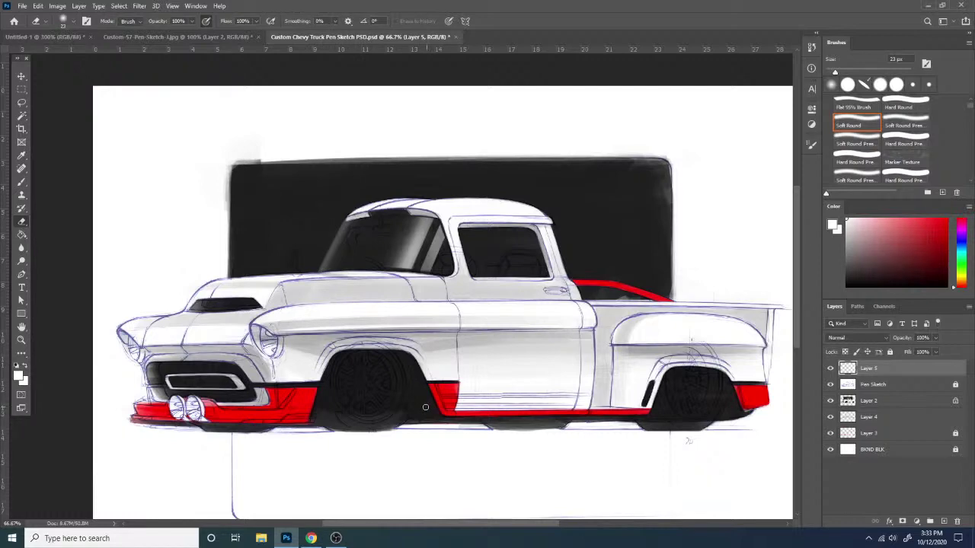
- Paint a translucent white reflection across the lower half of the side window with the Flat 95% Brush at 67 px
{"action": "key", "text": "ctrl+minus"}
{"action": "key", "text": "ctrl+plus"}
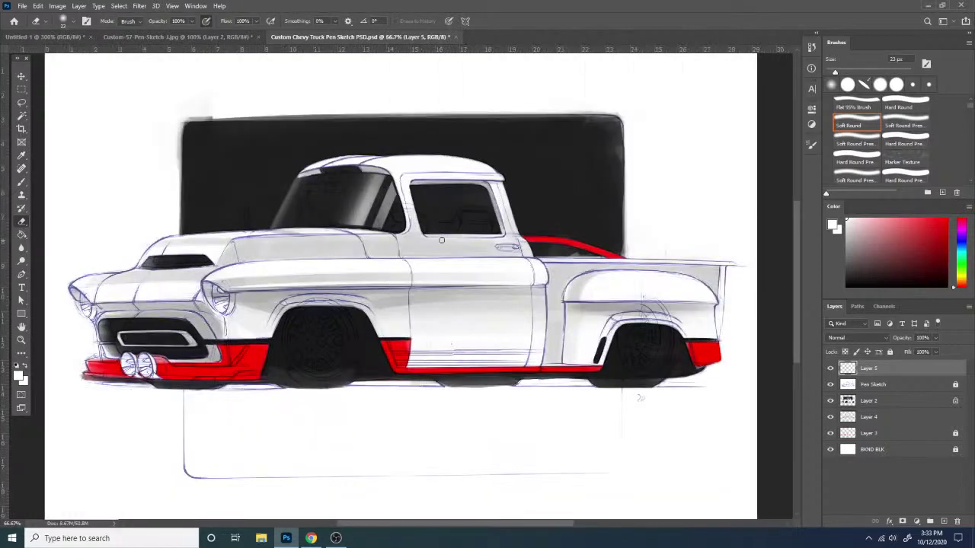
{"action": "key", "text": "b"}
{"action": "right_click", "coordinate": [431, 254]}
{"action": "key", "text": "Escape"}
{"action": "right_click", "coordinate": [483, 271]}
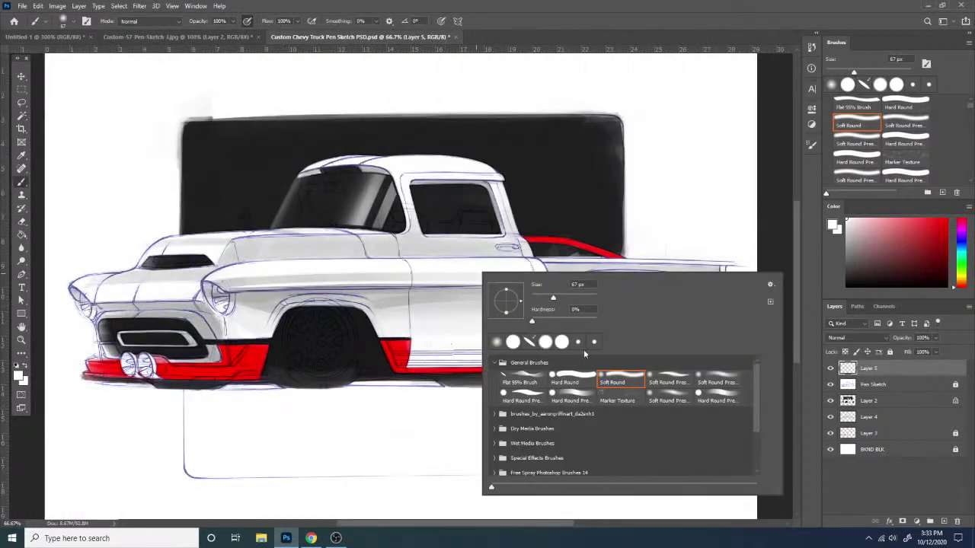
{"action": "left_click", "coordinate": [520, 377]}
{"action": "key", "text": "Escape"}
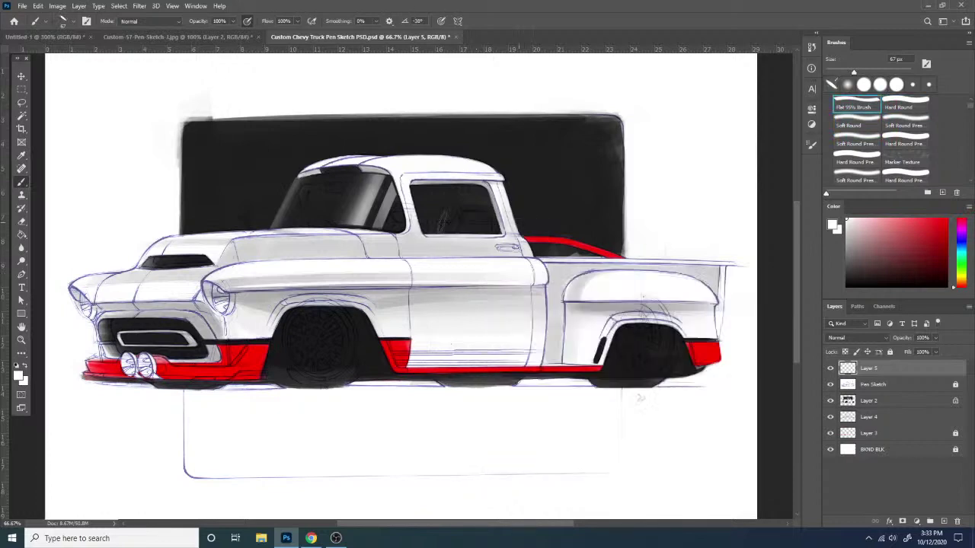
- Erase the side window reflection's spill behind the cab with the 23 px Soft Round eraser
{"action": "key", "text": "e"}
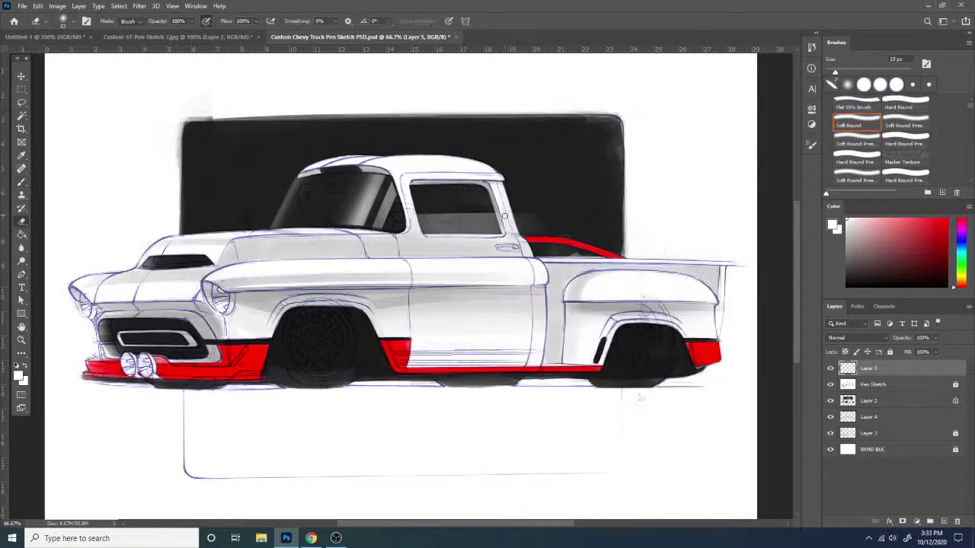
{"action": "left_click_drag", "start_coordinate": [495, 206], "coordinate": [500, 220]}
{"action": "left_click_drag", "start_coordinate": [515, 215], "coordinate": [525, 235]}
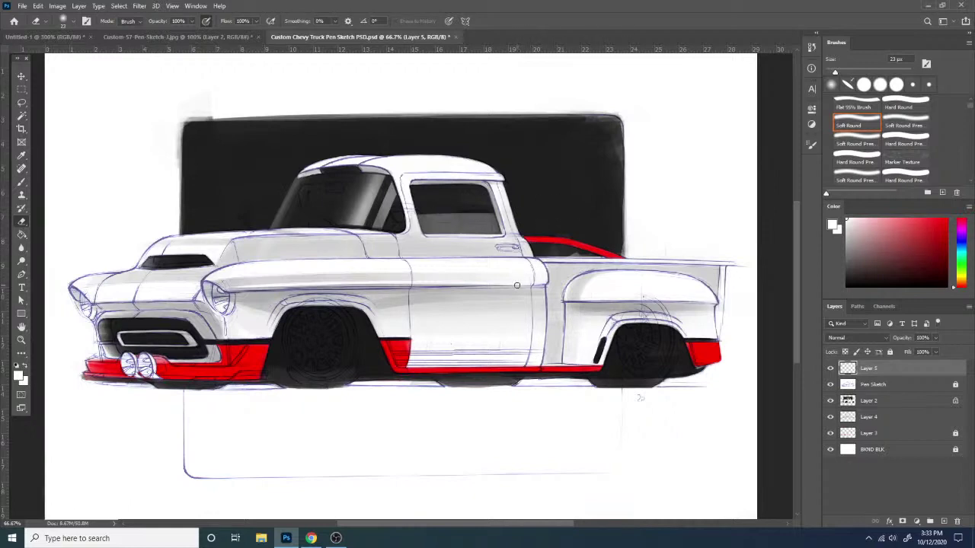
- Flip the whole canvas horizontally to check the truck in mirror view
{"action": "key", "text": "ctrl+minus"}
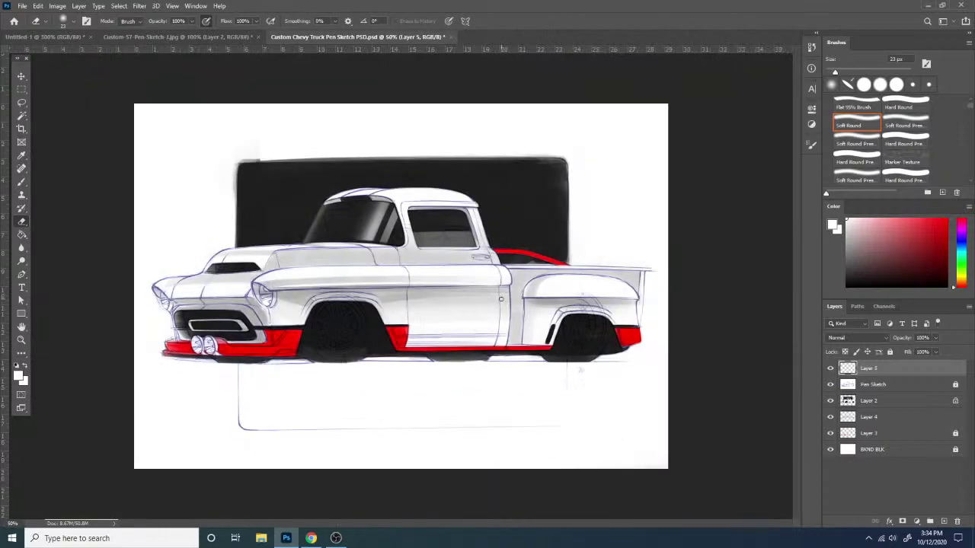
{"action": "key", "text": "ctrl+shift+h"}
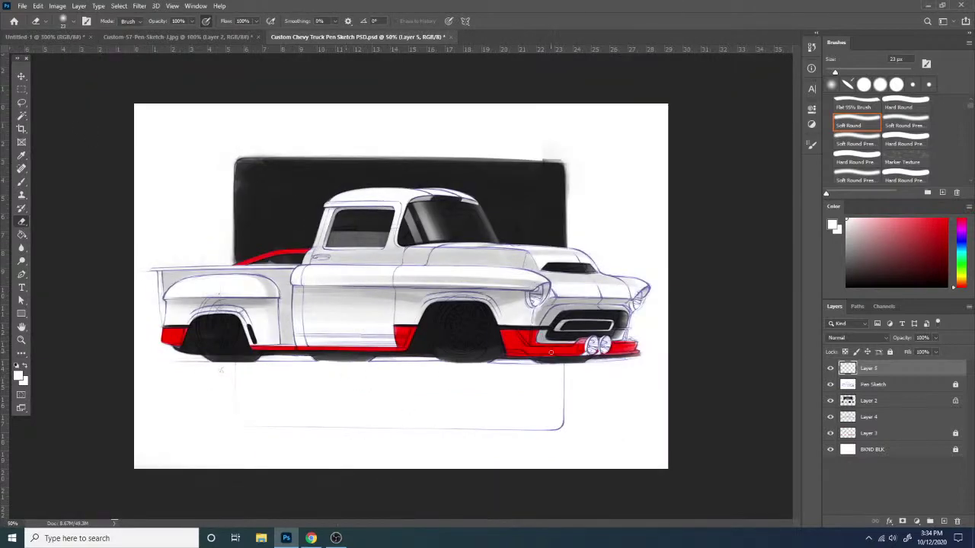
{"action": "key", "text": "ctrl+plus"}
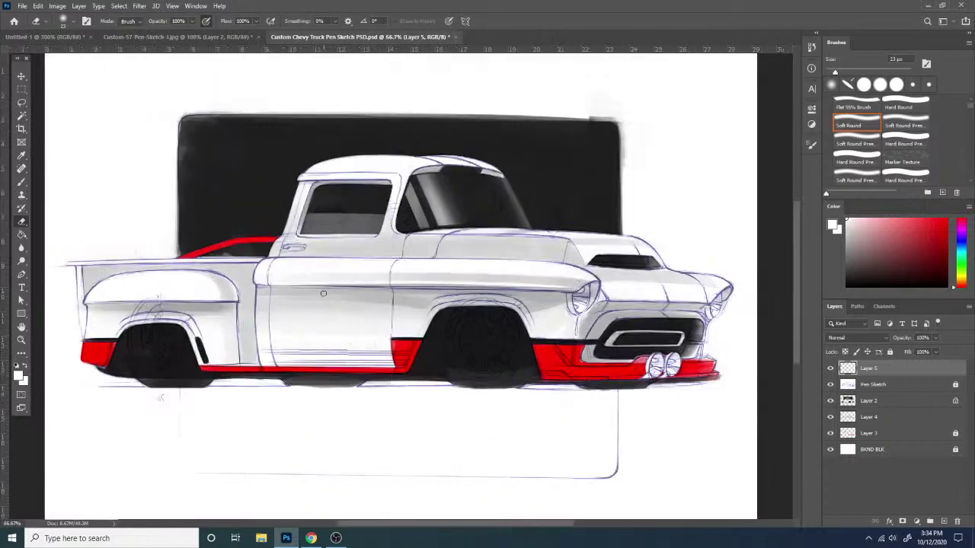
- Rename the top reflection layer as Glass, lock it, and save the document
{"action": "double_click", "coordinate": [869, 369]}
{"action": "type", "text": "Glass"}
{"action": "key", "text": "Return"}
{"action": "left_click", "coordinate": [890, 352]}
{"action": "key", "text": "ctrl+s"}
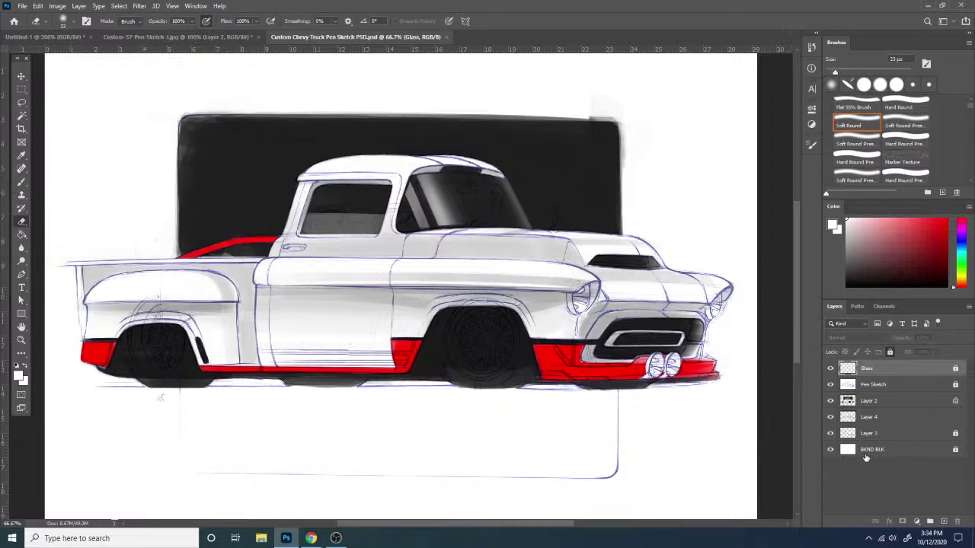
- Add a new empty layer directly above Layer 4
{"action": "left_click", "coordinate": [905, 421]}
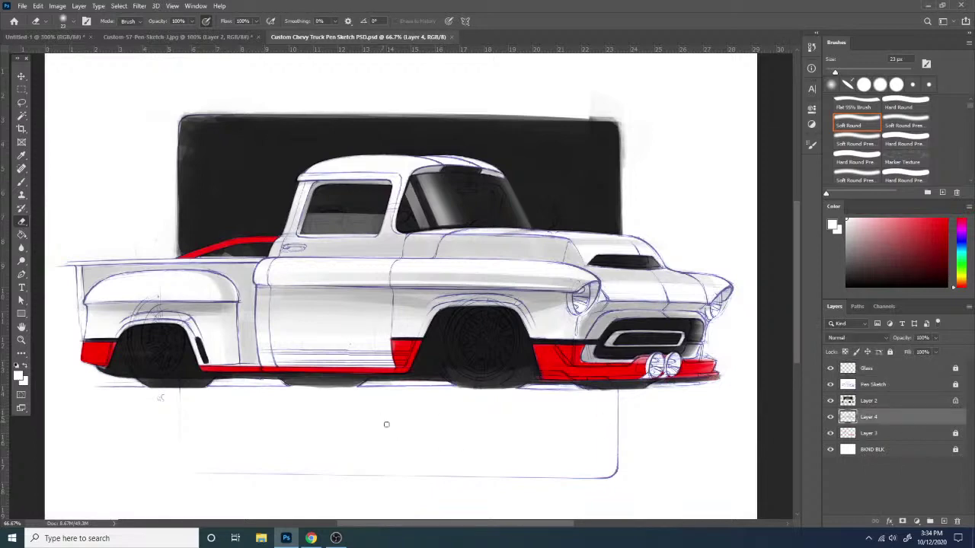
{"action": "key", "text": "ctrl+plus"}
{"action": "left_click", "coordinate": [944, 522]}
- Paint a dark grey shadow under the door handle with the Flat 95% Brush at 12 px, using a colour sampled from the artwork
{"action": "key", "text": "ctrl+plus"}
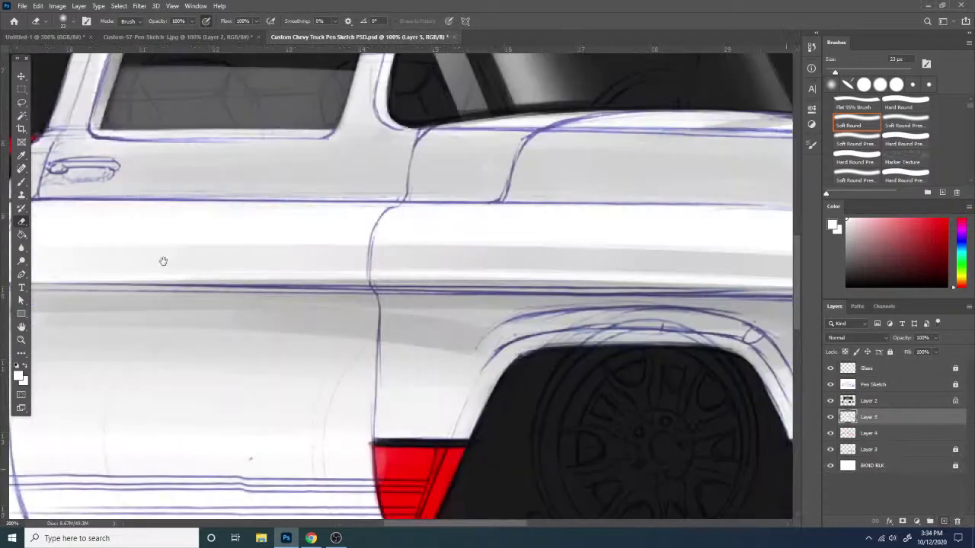
{"action": "left_click_drag", "start_coordinate": [163, 262], "coordinate": [523, 290]}
{"action": "key", "text": "b"}
{"action": "right_click", "coordinate": [500, 308]}
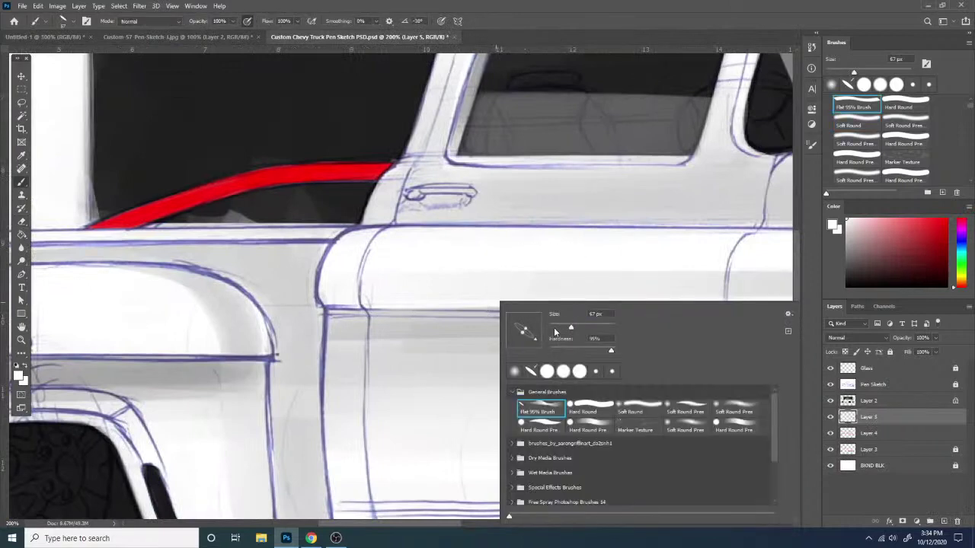
{"action": "left_click", "coordinate": [554, 327]}
{"action": "left_click", "coordinate": [650, 86], "text": "alt"}
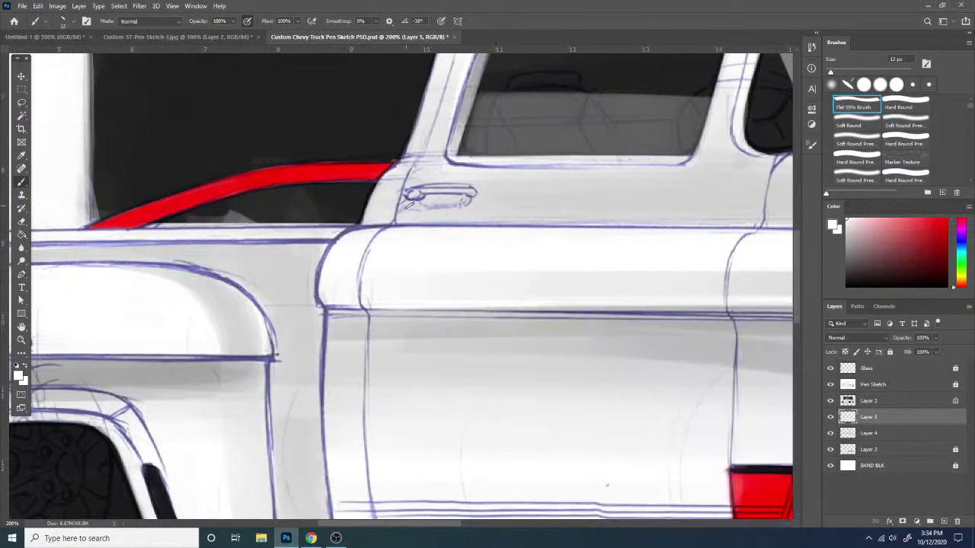
{"action": "left_click", "coordinate": [411, 202], "text": "alt"}
{"action": "mouse_move", "coordinate": [412, 198]}
{"action": "left_mouse_down"}
{"action": "mouse_move", "coordinate": [467, 201]}
{"action": "mouse_move", "coordinate": [405, 206]}
{"action": "mouse_move", "coordinate": [466, 203]}
{"action": "mouse_move", "coordinate": [457, 204]}
{"action": "left_mouse_up"}
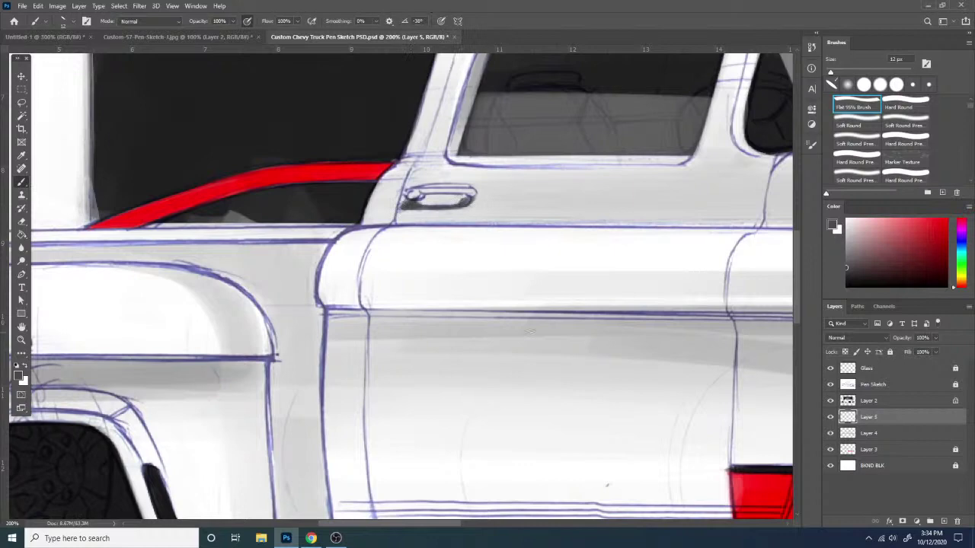
- Merge the door handle shadow layer down into Layer 4
{"action": "key", "text": "ctrl+minus"}
{"action": "key", "text": "ctrl+minus"}
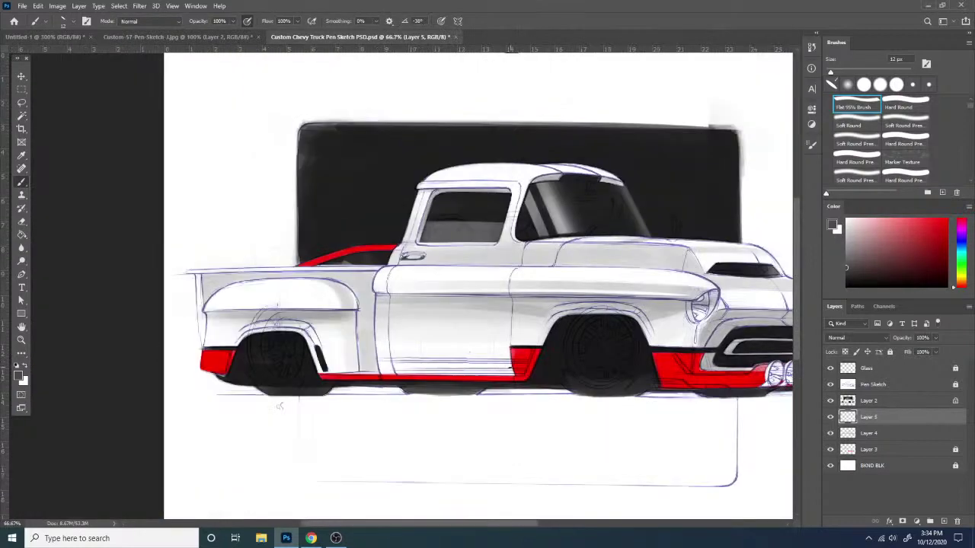
{"action": "right_click", "coordinate": [871, 418]}
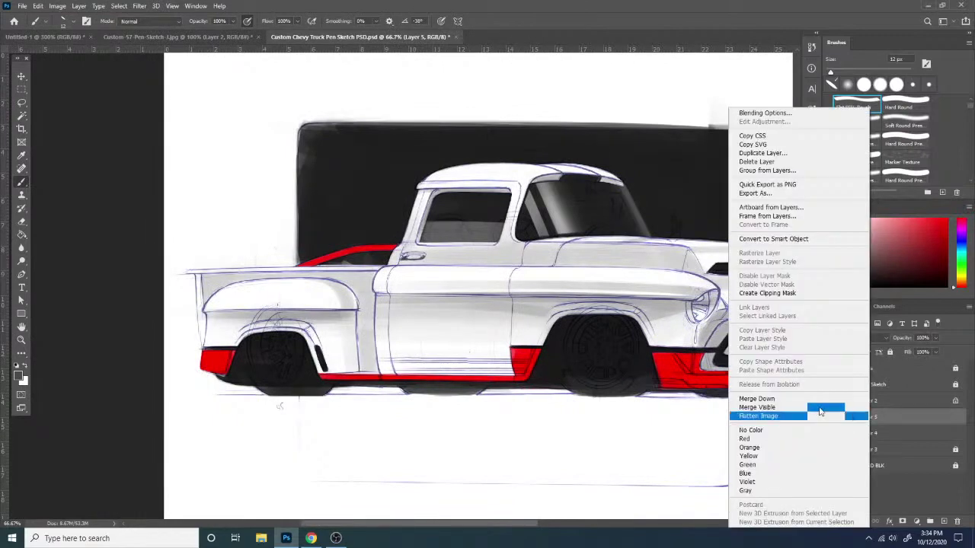
{"action": "left_click", "coordinate": [794, 397]}
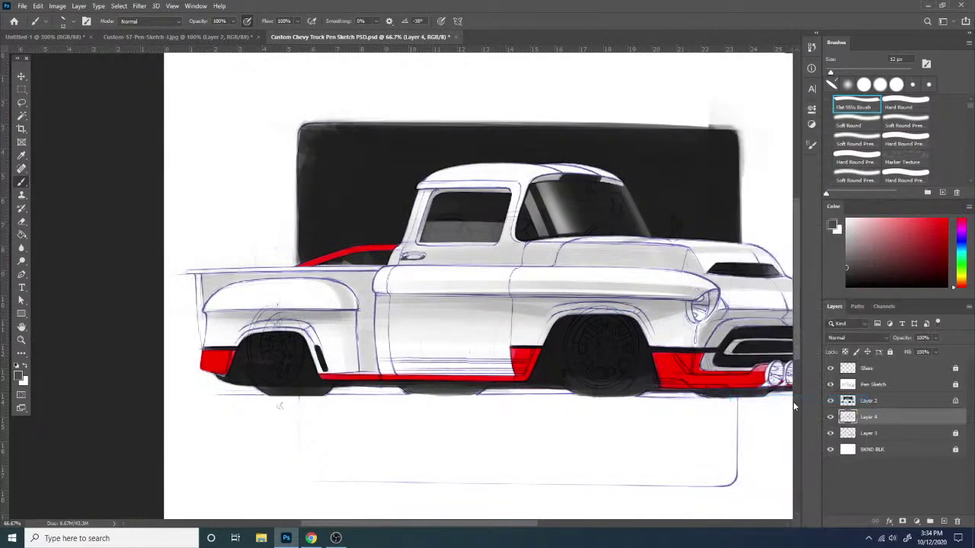
- Unlock the Glass layer and paint white highlights along the front wheel arch lip with the 12 px Flat 95% Brush
{"action": "left_click", "coordinate": [873, 370]}
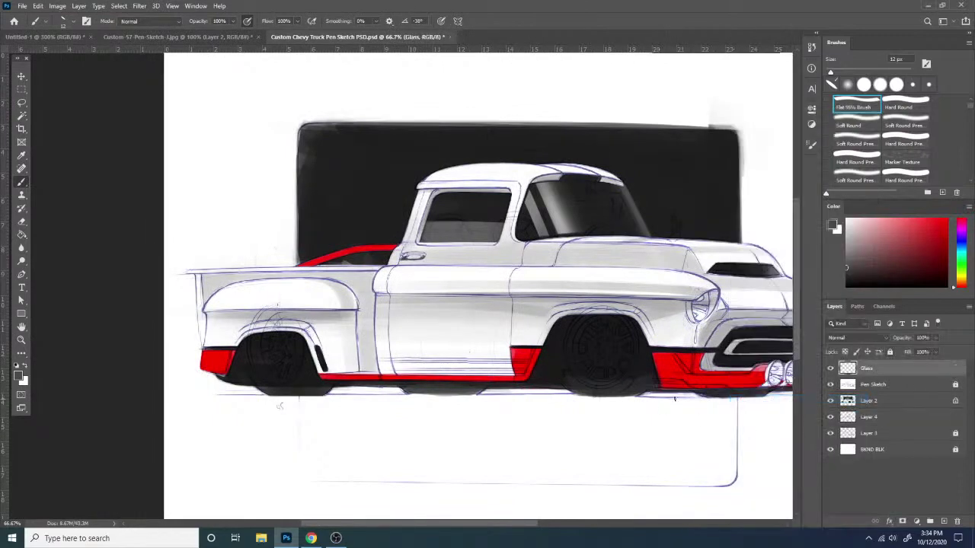
{"action": "key", "text": "ctrl+plus"}
{"action": "key", "text": "ctrl+plus"}
{"action": "left_click_drag", "start_coordinate": [492, 287], "coordinate": [268, 218]}
{"action": "left_click_drag", "start_coordinate": [635, 423], "coordinate": [419, 330]}
{"action": "left_click_drag", "start_coordinate": [877, 247], "coordinate": [845, 218]}
{"action": "mouse_move", "coordinate": [417, 196]}
{"action": "left_mouse_down"}
{"action": "mouse_move", "coordinate": [646, 196]}
{"action": "mouse_move", "coordinate": [464, 182]}
{"action": "mouse_move", "coordinate": [420, 190]}
{"action": "mouse_move", "coordinate": [637, 191]}
{"action": "left_mouse_up"}
{"action": "left_click_drag", "start_coordinate": [467, 186], "coordinate": [658, 188]}
{"action": "mouse_move", "coordinate": [595, 184]}
{"action": "left_mouse_down"}
{"action": "mouse_move", "coordinate": [669, 188]}
{"action": "mouse_move", "coordinate": [651, 187]}
{"action": "left_mouse_up"}
{"action": "left_click_drag", "start_coordinate": [543, 179], "coordinate": [659, 193]}
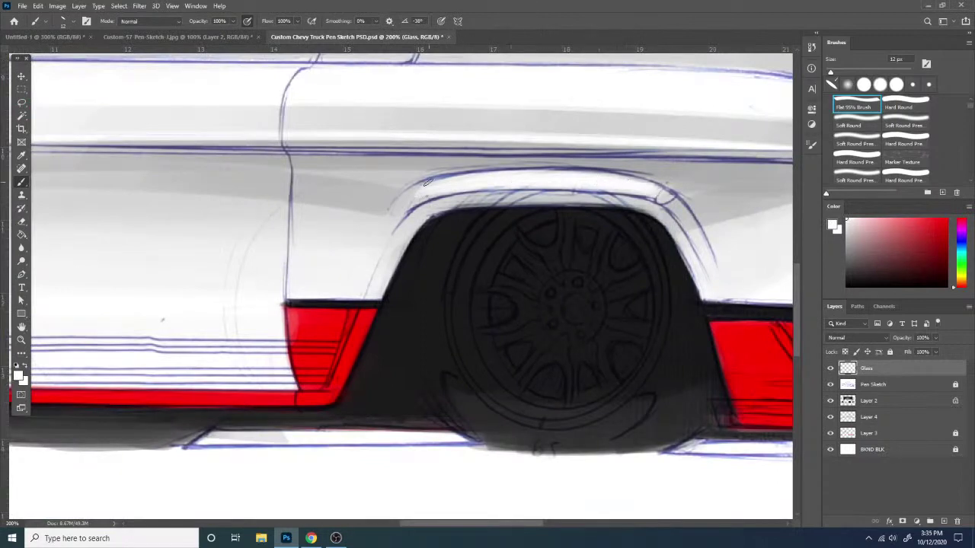
- Extend the white highlight over the full front wheel arch flare, from its rear end across the top to its front end
{"action": "left_click_drag", "start_coordinate": [430, 184], "coordinate": [396, 213]}
{"action": "left_click_drag", "start_coordinate": [488, 183], "coordinate": [418, 195]}
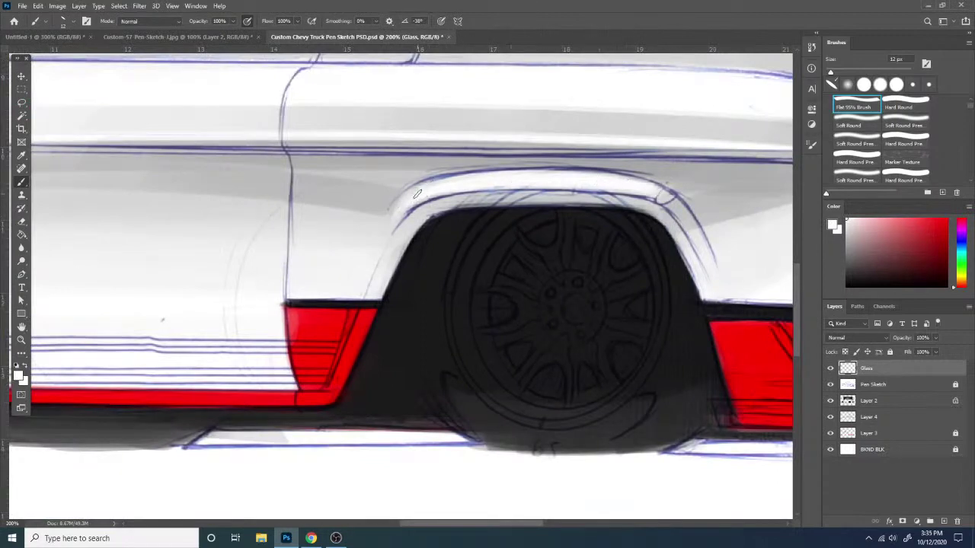
{"action": "left_click_drag", "start_coordinate": [572, 183], "coordinate": [496, 182]}
{"action": "mouse_move", "coordinate": [420, 191]}
{"action": "left_mouse_down"}
{"action": "mouse_move", "coordinate": [397, 208]}
{"action": "mouse_move", "coordinate": [525, 179]}
{"action": "mouse_move", "coordinate": [425, 191]}
{"action": "mouse_move", "coordinate": [538, 179]}
{"action": "left_mouse_up"}
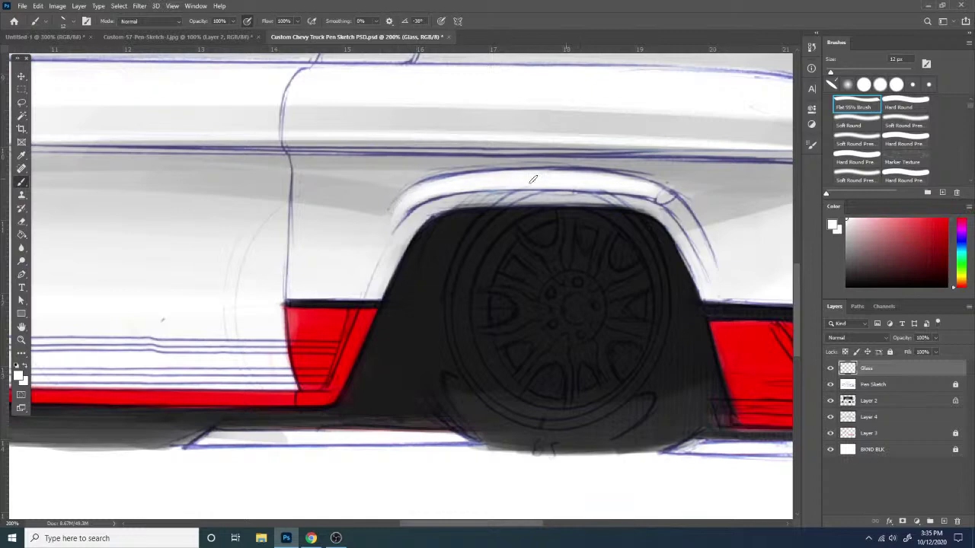
{"action": "left_click_drag", "start_coordinate": [469, 186], "coordinate": [613, 189]}
{"action": "mouse_move", "coordinate": [689, 204]}
{"action": "left_mouse_down"}
{"action": "mouse_move", "coordinate": [699, 250]}
{"action": "mouse_move", "coordinate": [673, 200]}
{"action": "mouse_move", "coordinate": [705, 257]}
{"action": "left_mouse_up"}
{"action": "left_click_drag", "start_coordinate": [664, 194], "coordinate": [650, 189]}
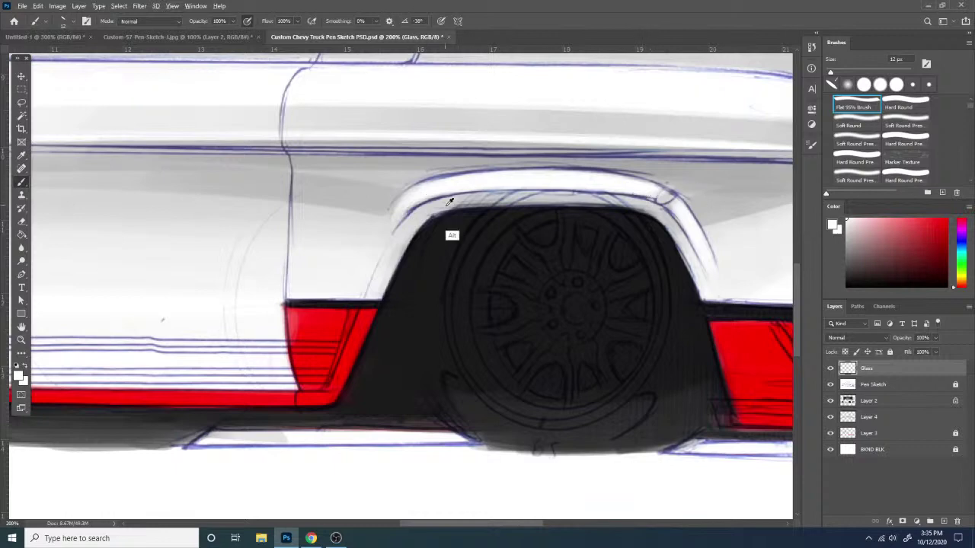
- Paint the inner lip of the front wheel arch light grey with a sampled colour, covering the wheel construction lines
{"action": "left_click_drag", "start_coordinate": [432, 206], "coordinate": [612, 201]}
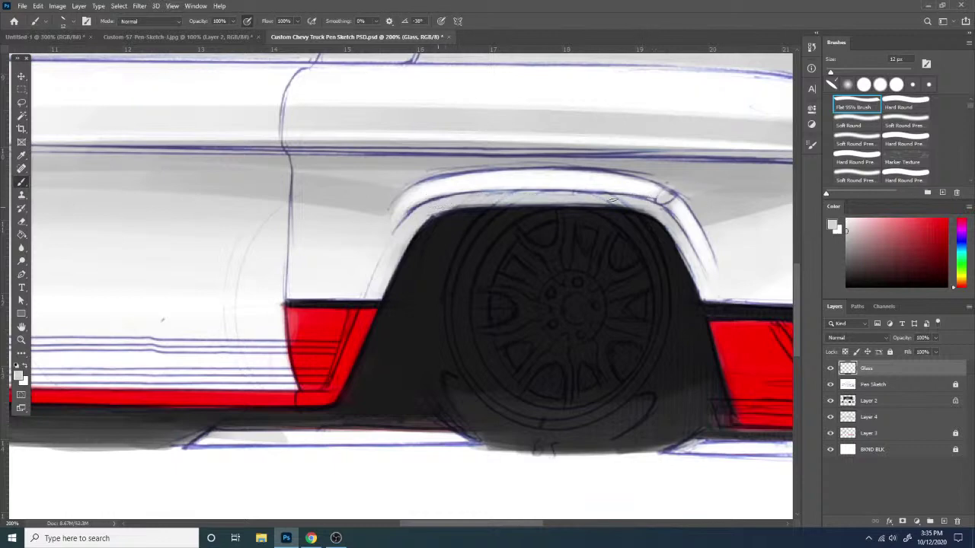
{"action": "left_click_drag", "start_coordinate": [444, 201], "coordinate": [589, 201]}
{"action": "left_click_drag", "start_coordinate": [424, 218], "coordinate": [565, 205]}
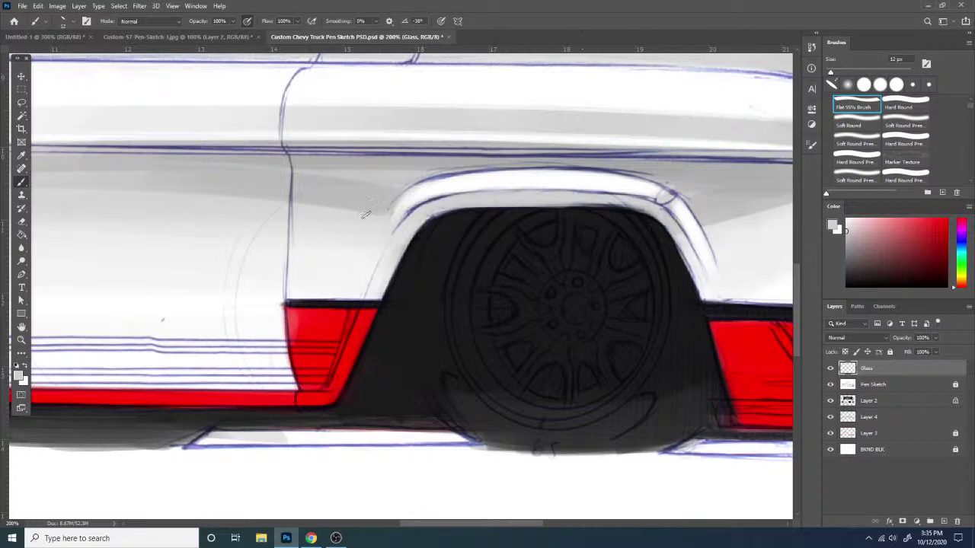
{"action": "left_click_drag", "start_coordinate": [435, 207], "coordinate": [610, 205]}
{"action": "mouse_move", "coordinate": [524, 201]}
{"action": "left_mouse_down"}
{"action": "mouse_move", "coordinate": [646, 205]}
{"action": "mouse_move", "coordinate": [568, 202]}
{"action": "mouse_move", "coordinate": [632, 204]}
{"action": "left_mouse_up"}
{"action": "left_click_drag", "start_coordinate": [413, 226], "coordinate": [422, 217]}
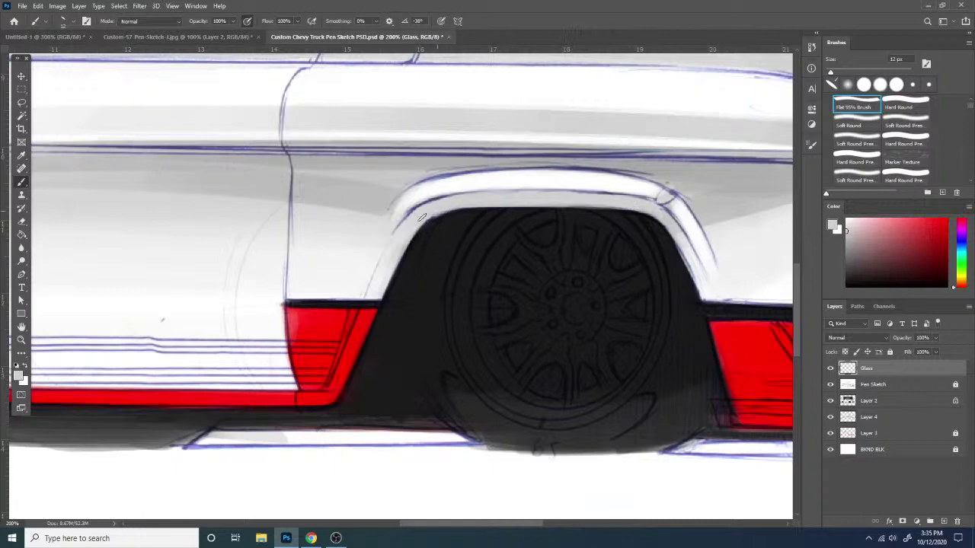
{"action": "left_click_drag", "start_coordinate": [568, 195], "coordinate": [610, 196]}
{"action": "left_click_drag", "start_coordinate": [539, 198], "coordinate": [623, 198]}
{"action": "mouse_move", "coordinate": [355, 268]}
{"action": "left_mouse_down"}
{"action": "mouse_move", "coordinate": [685, 294]}
{"action": "mouse_move", "coordinate": [592, 272]}
{"action": "mouse_move", "coordinate": [354, 262]}
{"action": "left_mouse_up"}
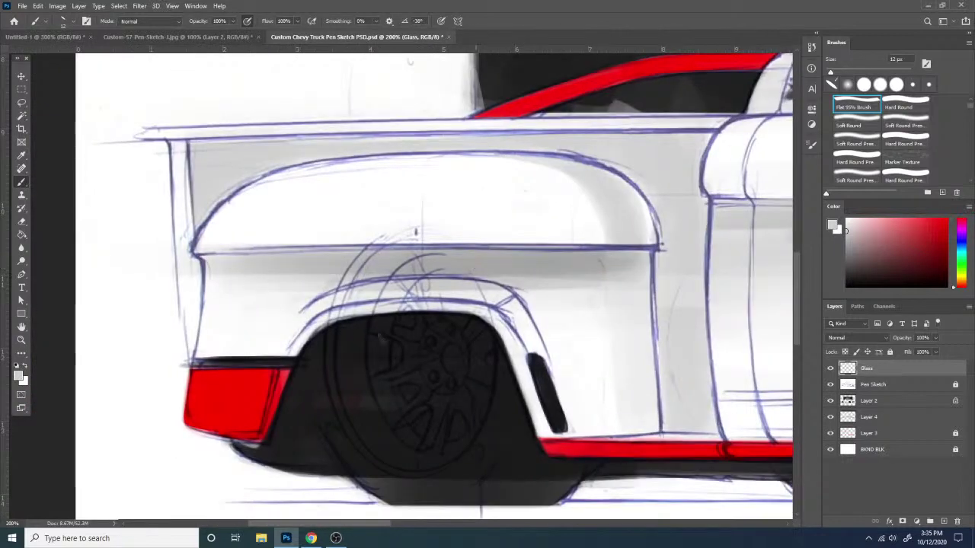
- Cover the wheel construction lines around the rear fender crease using sampled white above it and sampled greys below it
{"action": "left_click", "coordinate": [385, 216], "text": "alt"}
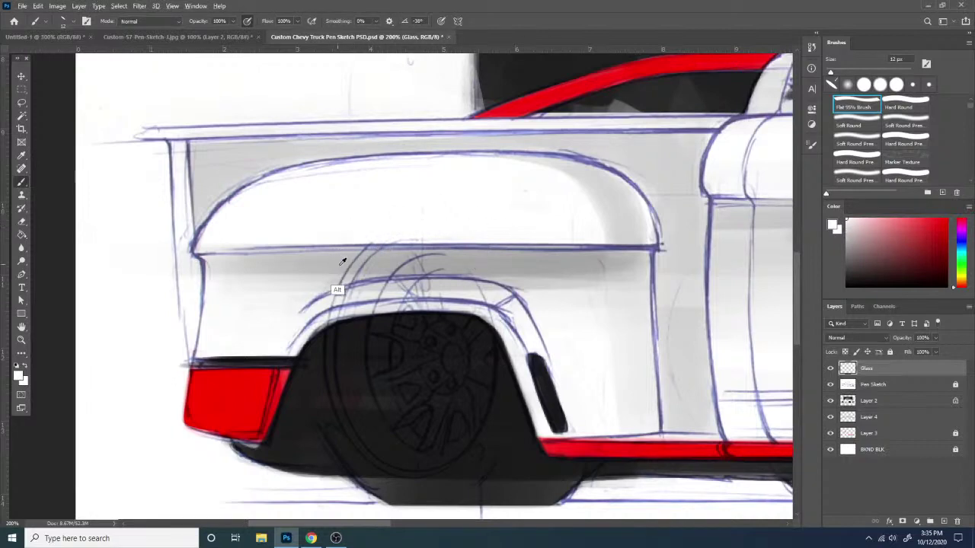
{"action": "left_click_drag", "start_coordinate": [328, 264], "coordinate": [496, 260]}
{"action": "key", "text": "ctrl+z"}
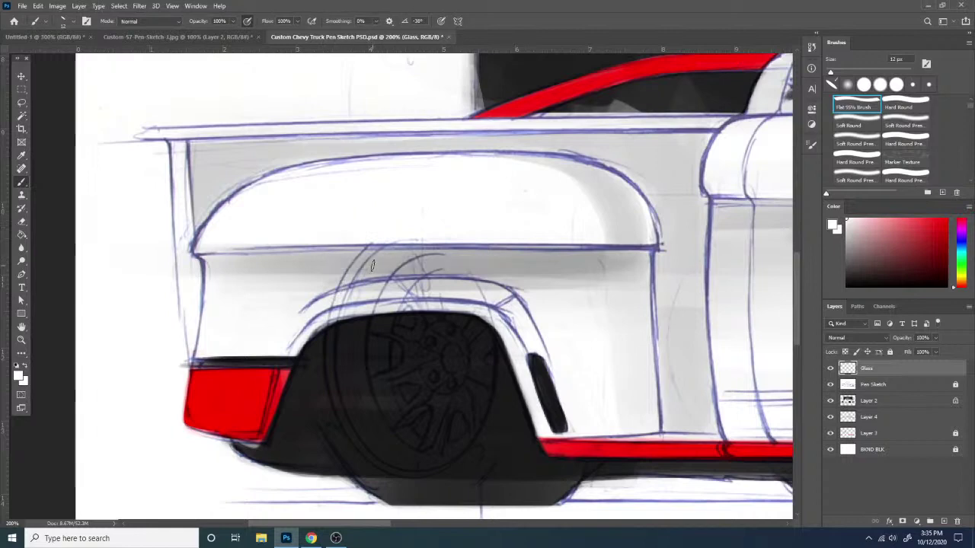
{"action": "mouse_move", "coordinate": [320, 263]}
{"action": "left_mouse_down"}
{"action": "mouse_move", "coordinate": [439, 254]}
{"action": "mouse_move", "coordinate": [314, 264]}
{"action": "mouse_move", "coordinate": [494, 262]}
{"action": "left_mouse_up"}
{"action": "left_click_drag", "start_coordinate": [314, 264], "coordinate": [485, 269]}
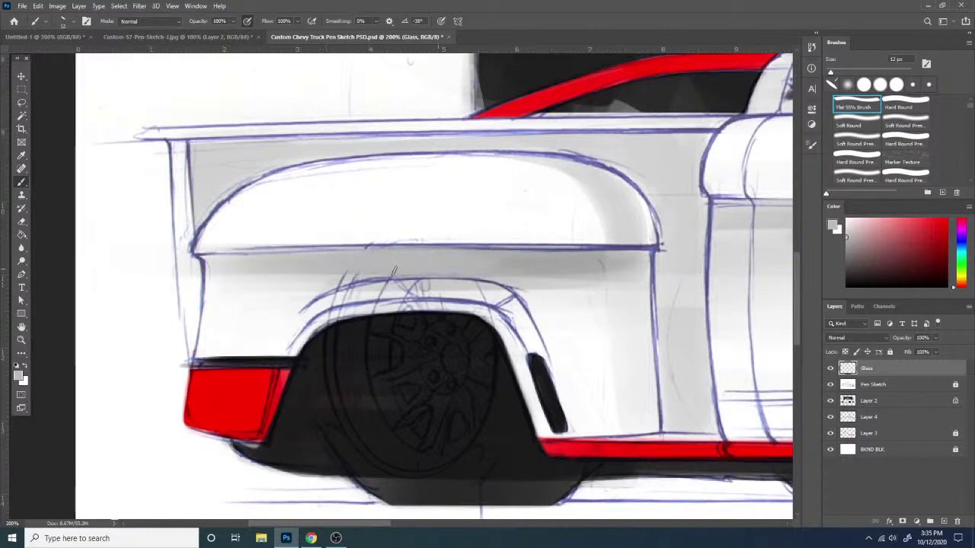
{"action": "left_click_drag", "start_coordinate": [322, 279], "coordinate": [505, 267]}
{"action": "left_click", "coordinate": [319, 283], "text": "alt"}
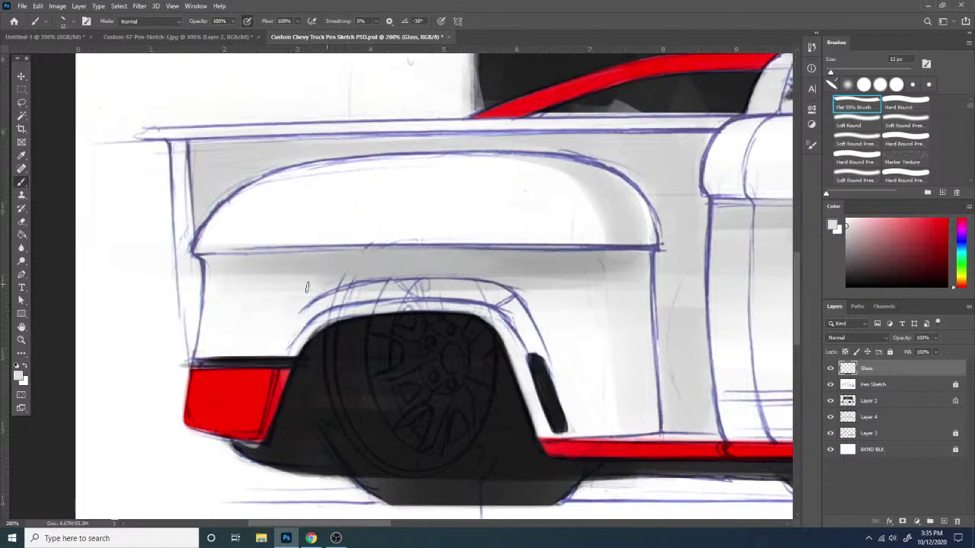
{"action": "mouse_move", "coordinate": [308, 285]}
{"action": "left_mouse_down"}
{"action": "mouse_move", "coordinate": [389, 268]}
{"action": "mouse_move", "coordinate": [557, 271]}
{"action": "left_mouse_up"}
{"action": "left_click_drag", "start_coordinate": [414, 276], "coordinate": [525, 272]}
- Deepen the grey shadow band beneath the rear fender crease and extend it to the fender's front edge with sampled greys
{"action": "left_click", "coordinate": [348, 265], "text": "alt"}
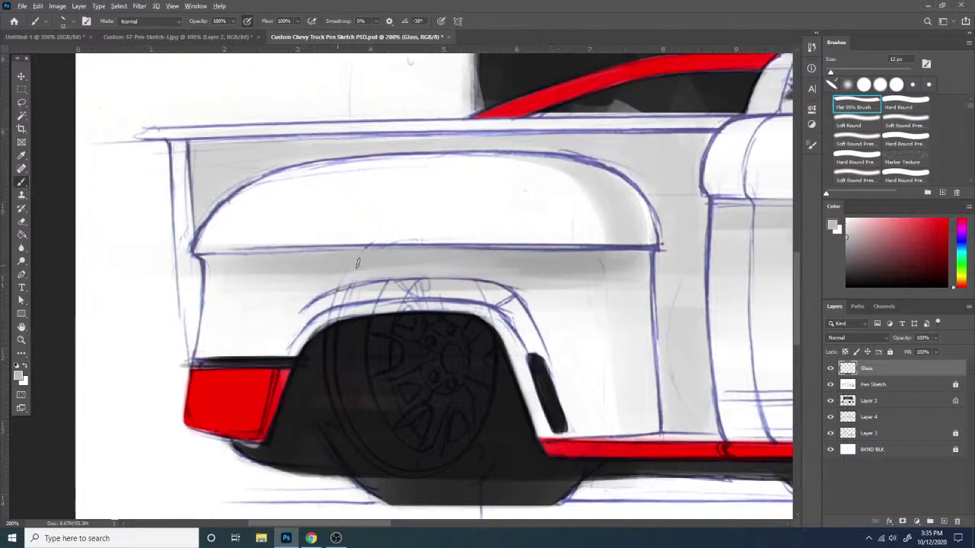
{"action": "left_click_drag", "start_coordinate": [311, 278], "coordinate": [588, 275]}
{"action": "left_click_drag", "start_coordinate": [452, 274], "coordinate": [610, 266]}
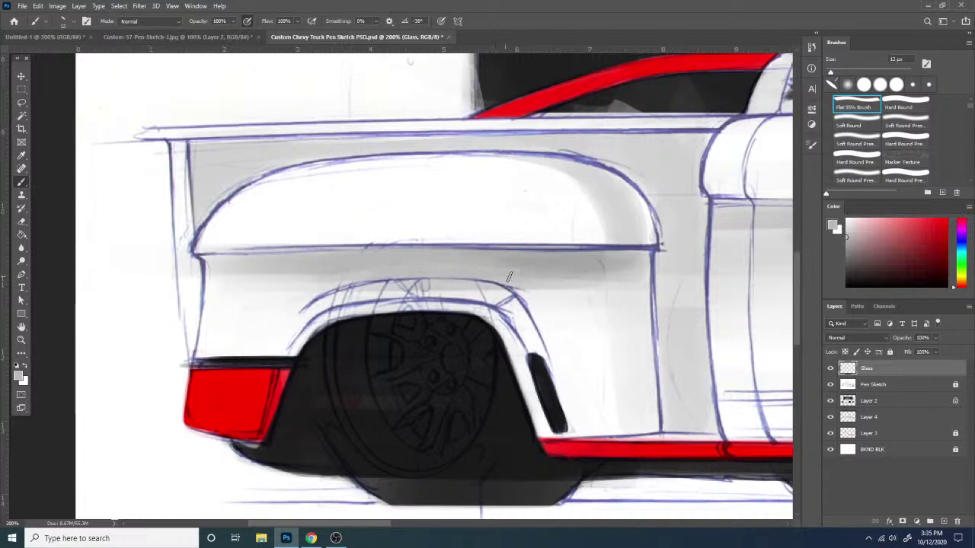
{"action": "left_click", "coordinate": [564, 270], "text": "alt"}
{"action": "mouse_move", "coordinate": [510, 278]}
{"action": "left_mouse_down"}
{"action": "mouse_move", "coordinate": [640, 262]}
{"action": "mouse_move", "coordinate": [534, 263]}
{"action": "mouse_move", "coordinate": [502, 277]}
{"action": "mouse_move", "coordinate": [643, 269]}
{"action": "left_mouse_up"}
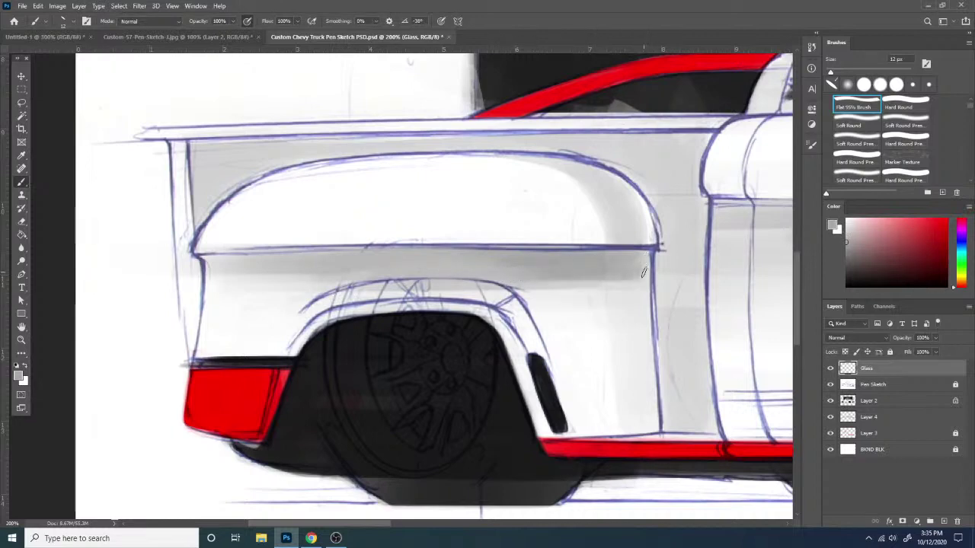
{"action": "left_click_drag", "start_coordinate": [644, 253], "coordinate": [629, 275]}
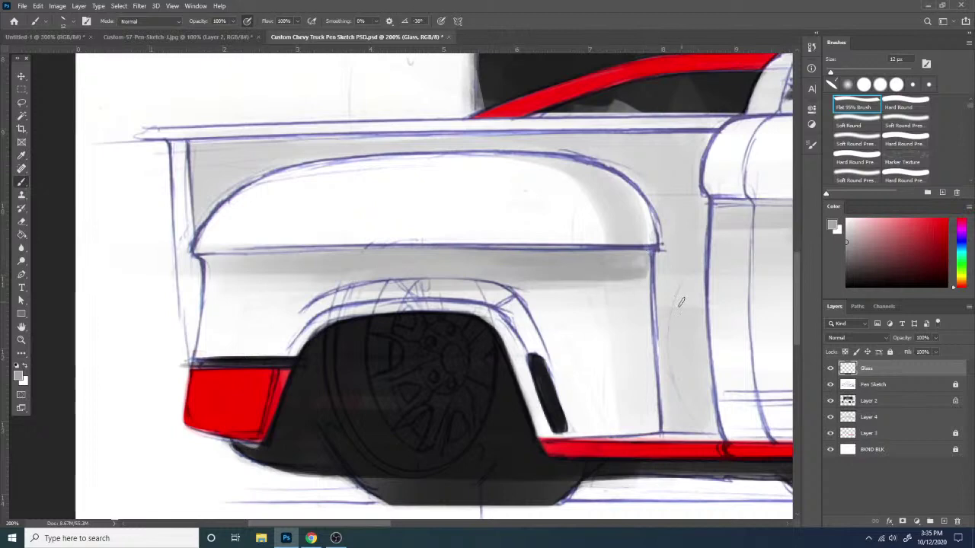
- Paint the rear wheel arch flare with sampled white, covering the sketch lines that cross it
{"action": "left_click", "coordinate": [413, 209], "text": "alt"}
{"action": "mouse_move", "coordinate": [311, 309]}
{"action": "left_mouse_down"}
{"action": "mouse_move", "coordinate": [410, 291]}
{"action": "mouse_move", "coordinate": [373, 291]}
{"action": "mouse_move", "coordinate": [456, 287]}
{"action": "left_mouse_up"}
{"action": "mouse_move", "coordinate": [340, 299]}
{"action": "left_mouse_down"}
{"action": "mouse_move", "coordinate": [332, 294]}
{"action": "mouse_move", "coordinate": [473, 292]}
{"action": "mouse_move", "coordinate": [426, 288]}
{"action": "mouse_move", "coordinate": [437, 288]}
{"action": "mouse_move", "coordinate": [492, 299]}
{"action": "mouse_move", "coordinate": [314, 304]}
{"action": "mouse_move", "coordinate": [350, 291]}
{"action": "left_mouse_up"}
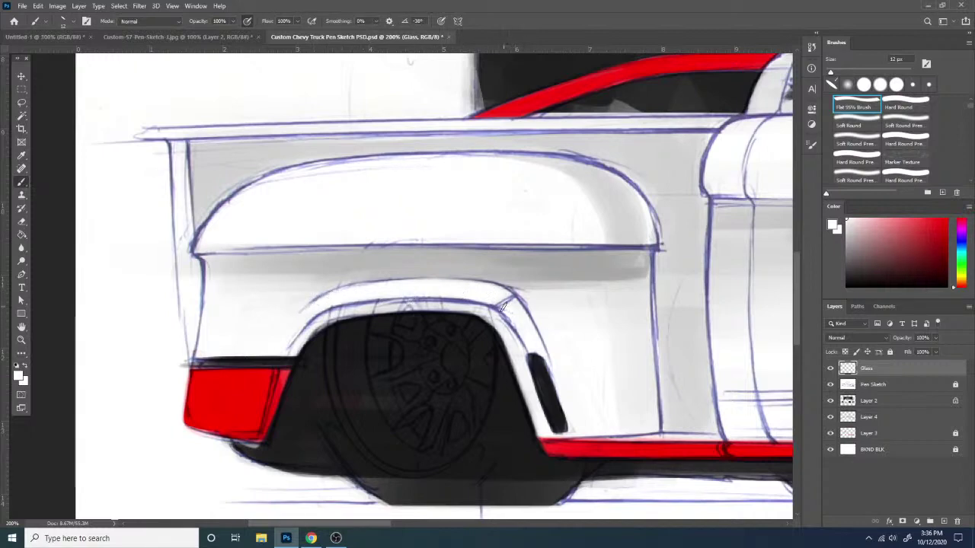
- Paint the inner lip of the rear wheel arch with a sampled grey, down to its front end
{"action": "left_click", "coordinate": [418, 289], "text": "alt"}
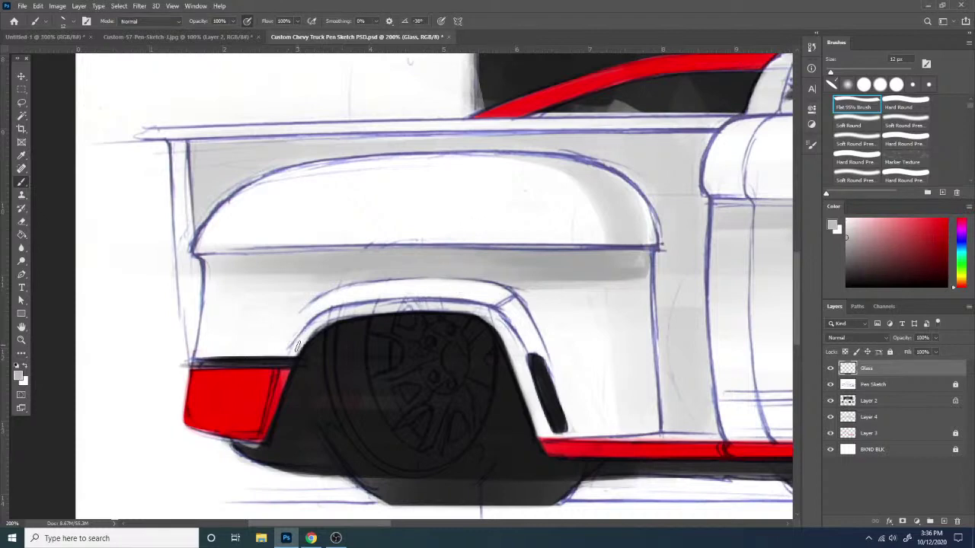
{"action": "mouse_move", "coordinate": [294, 349]}
{"action": "left_mouse_down"}
{"action": "mouse_move", "coordinate": [340, 317]}
{"action": "mouse_move", "coordinate": [451, 304]}
{"action": "mouse_move", "coordinate": [365, 312]}
{"action": "mouse_move", "coordinate": [472, 310]}
{"action": "mouse_move", "coordinate": [499, 326]}
{"action": "mouse_move", "coordinate": [508, 310]}
{"action": "mouse_move", "coordinate": [486, 315]}
{"action": "mouse_move", "coordinate": [527, 380]}
{"action": "left_mouse_up"}
{"action": "key", "text": "ctrl+z"}
{"action": "left_click_drag", "start_coordinate": [491, 317], "coordinate": [521, 378]}
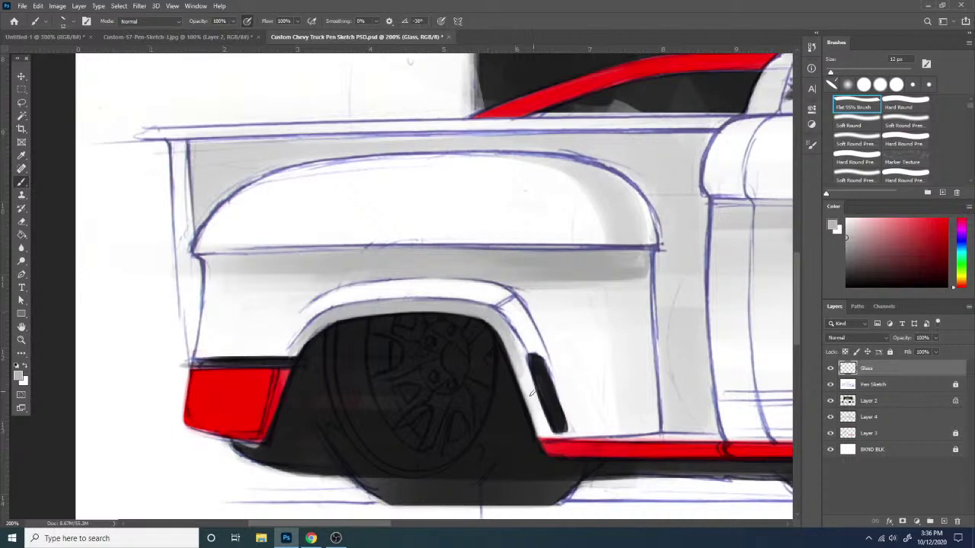
- Paint a vertical grey shadow down the front edge of the rear fender with grey sampled from the shadow band
{"action": "key", "text": "ctrl+minus"}
{"action": "key", "text": "ctrl+minus"}
{"action": "key", "text": "ctrl+minus"}
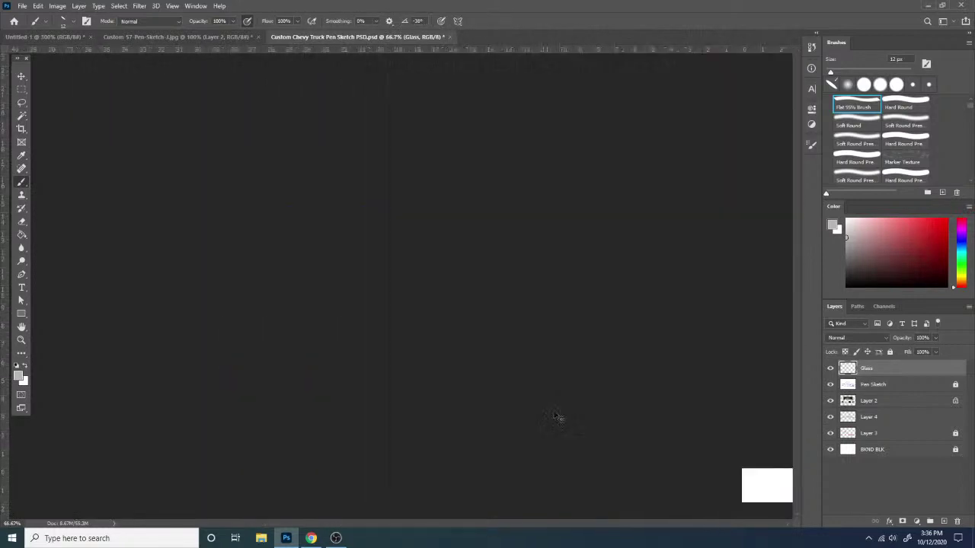
{"action": "key", "text": "ctrl+plus"}
{"action": "key", "text": "ctrl+plus"}
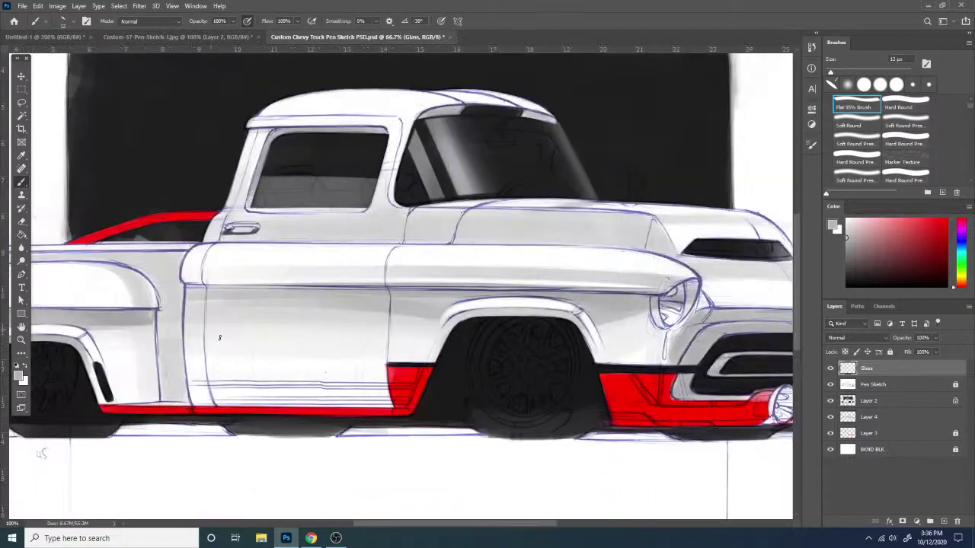
{"action": "left_click_drag", "start_coordinate": [213, 351], "coordinate": [414, 349]}
{"action": "key", "text": "ctrl+plus"}
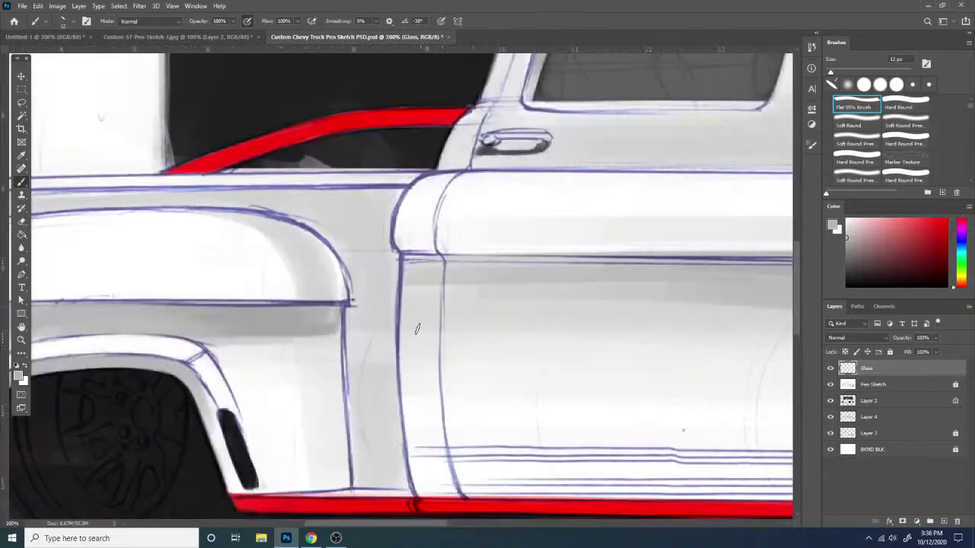
{"action": "left_click", "coordinate": [331, 332], "text": "alt"}
{"action": "left_click_drag", "start_coordinate": [337, 334], "coordinate": [338, 431]}
{"action": "key", "text": "ctrl+z"}
{"action": "key", "text": "ctrl+z"}
{"action": "left_click_drag", "start_coordinate": [327, 326], "coordinate": [342, 468]}
{"action": "left_click_drag", "start_coordinate": [339, 373], "coordinate": [342, 473]}
{"action": "left_click_drag", "start_coordinate": [339, 402], "coordinate": [343, 485]}
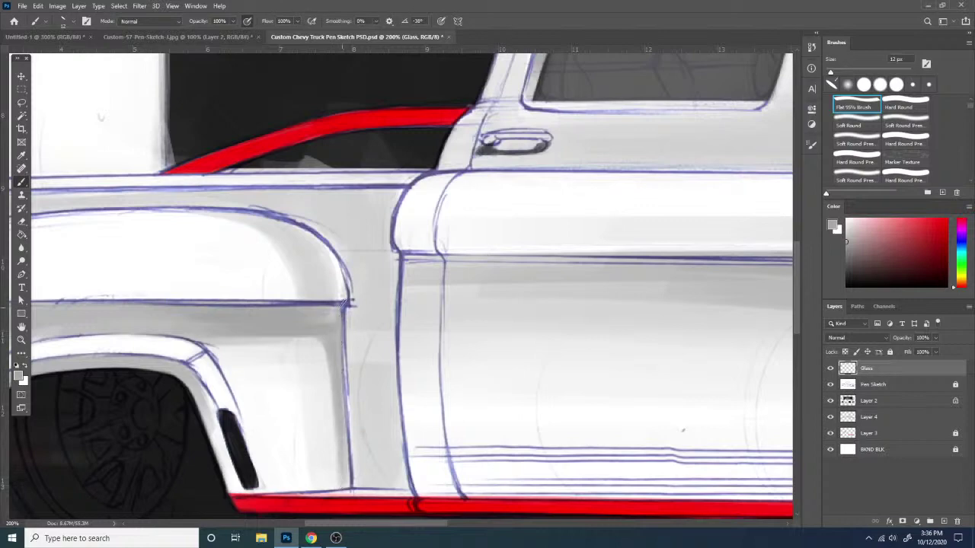
- Flip the whole truck image horizontally
{"action": "key", "text": "ctrl+minus"}
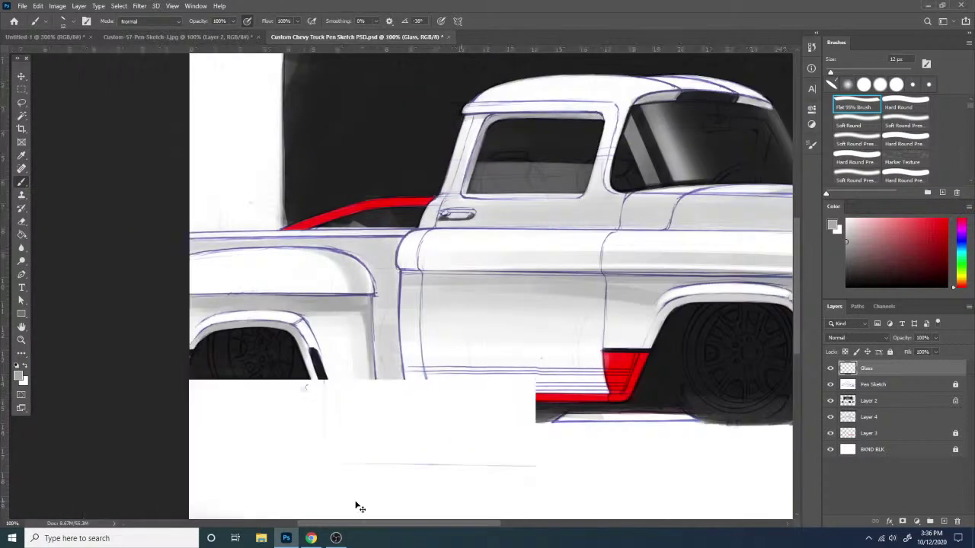
{"action": "key", "text": "ctrl+minus"}
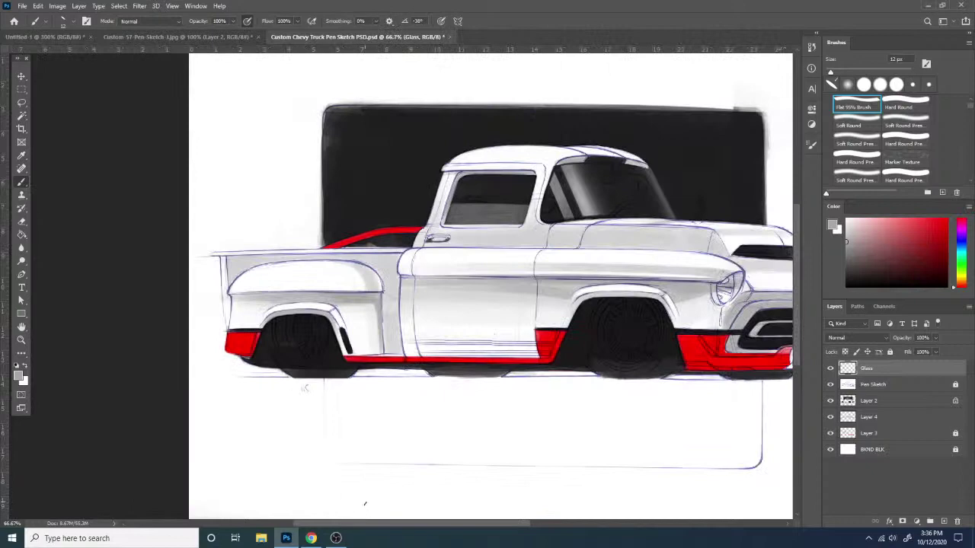
{"action": "key", "text": "ctrl+plus"}
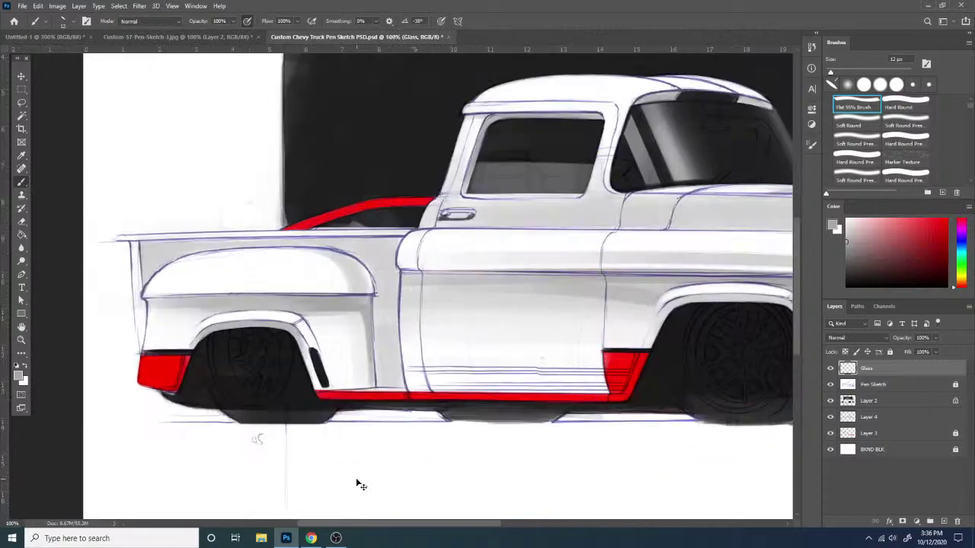
{"action": "key", "text": "ctrl+minus"}
{"action": "key", "text": "ctrl+minus"}
{"action": "key", "text": "ctrl+minus"}
{"action": "key", "text": "ctrl+minus"}
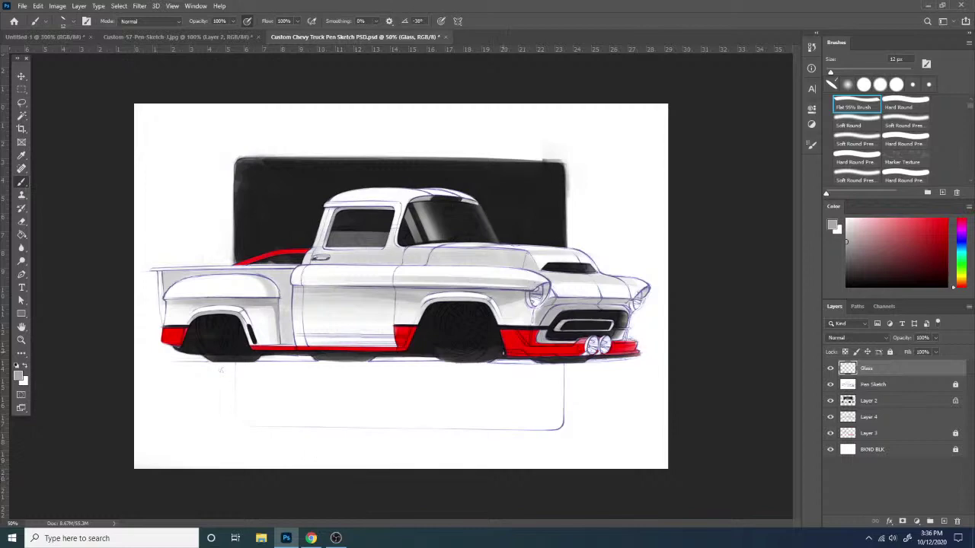
{"action": "key", "text": "ctrl+shift+h"}
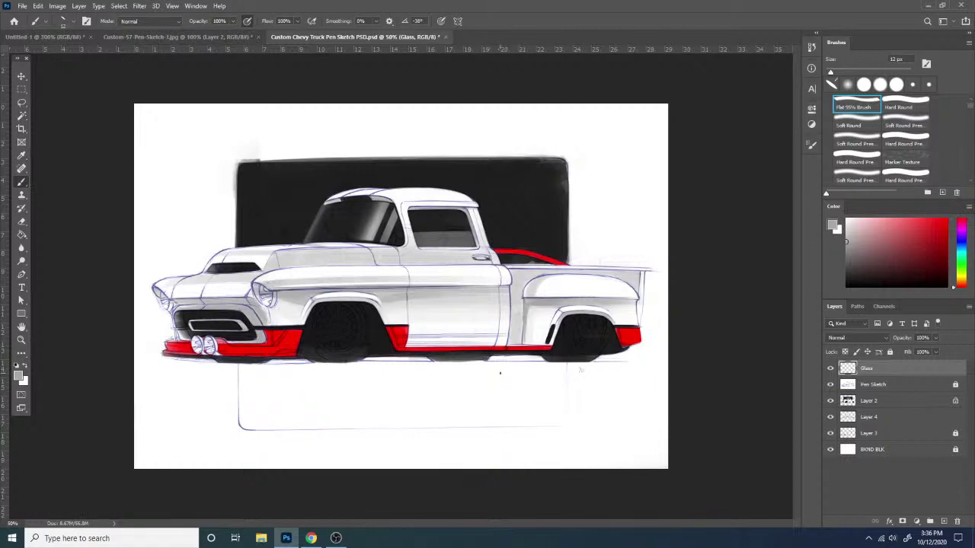
- Examine the mirrored truck rendering both close up and as a whole
{"action": "key", "text": "ctrl+plus"}
{"action": "key", "text": "ctrl+plus"}
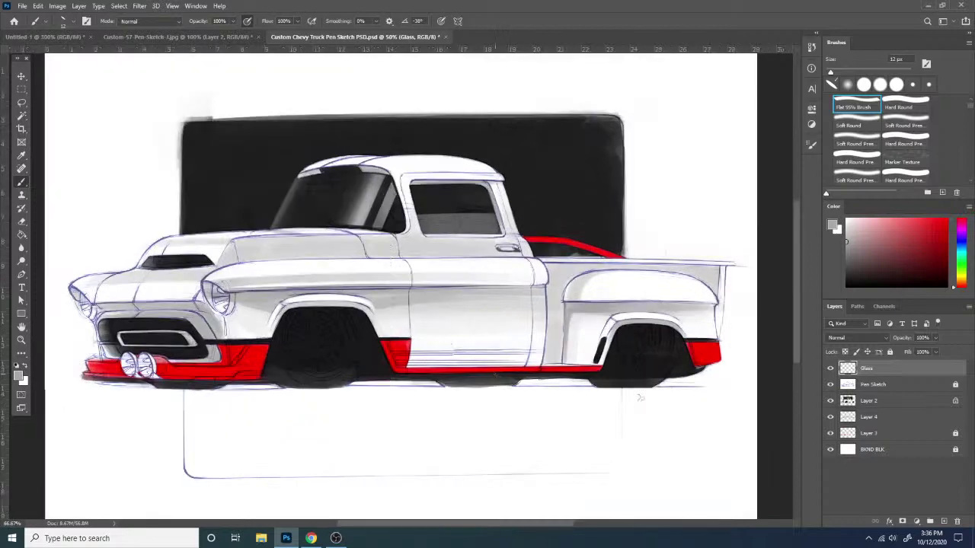
{"action": "left_click_drag", "start_coordinate": [539, 255], "coordinate": [493, 308]}
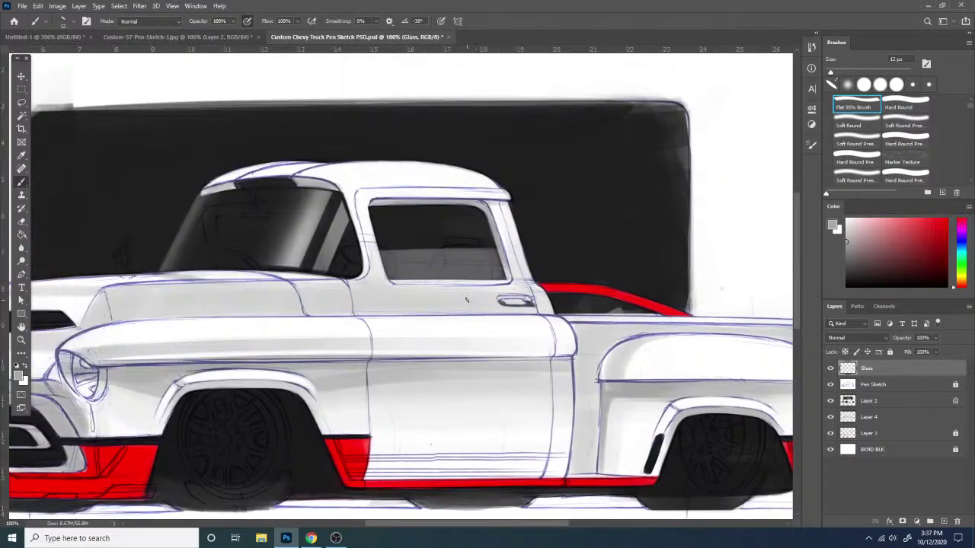
{"action": "key", "text": "ctrl+minus"}
{"action": "key", "text": "ctrl+minus"}
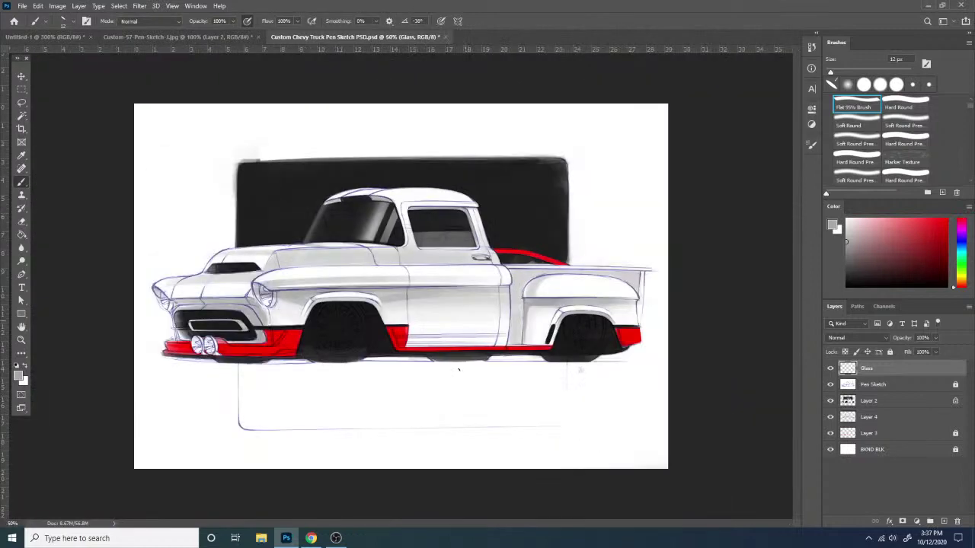
{"action": "key", "text": "ctrl+plus"}
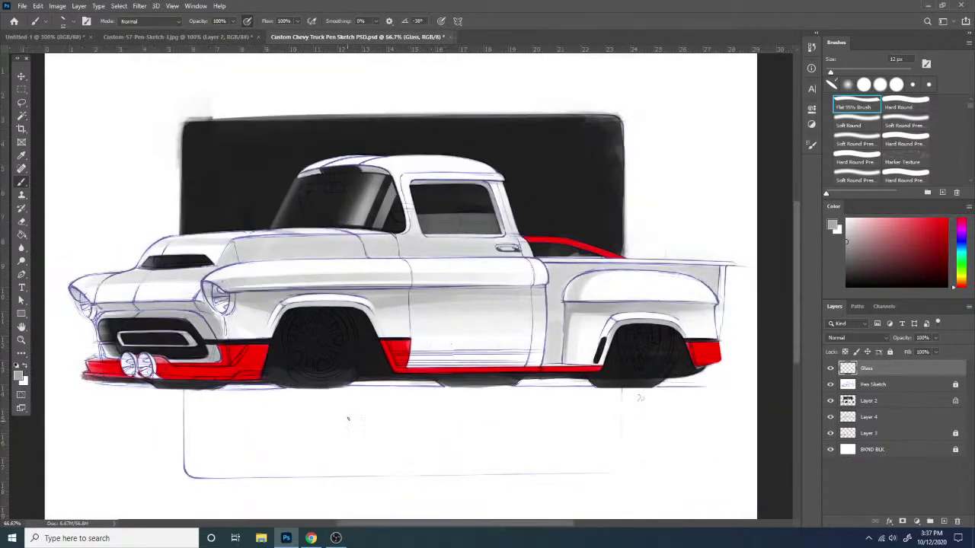
{"action": "key", "text": "ctrl+minus"}
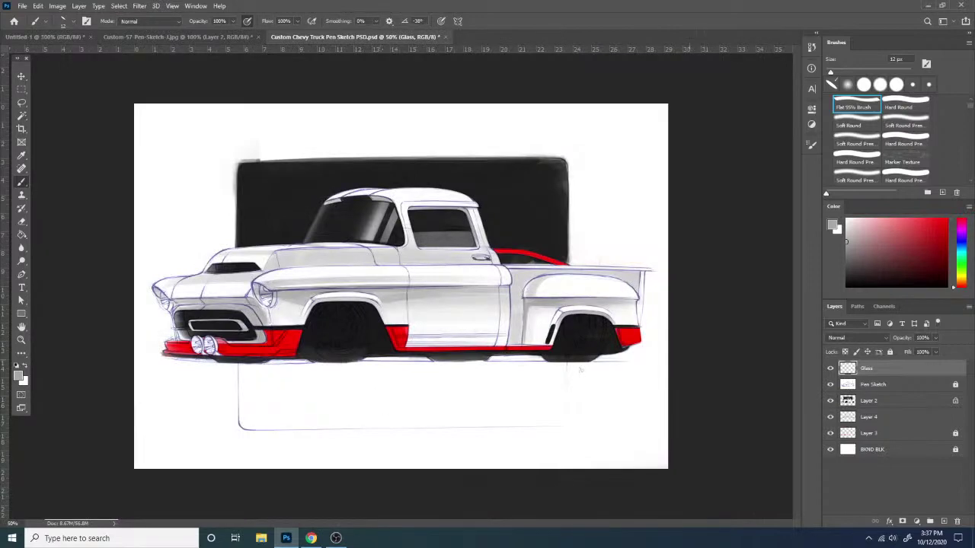
- Paint a near-black stroke across the far end of the front grille opening using a colour sampled from the grille
{"action": "key", "text": "ctrl+plus"}
{"action": "key", "text": "ctrl+plus"}
{"action": "left_click_drag", "start_coordinate": [53, 357], "coordinate": [500, 332]}
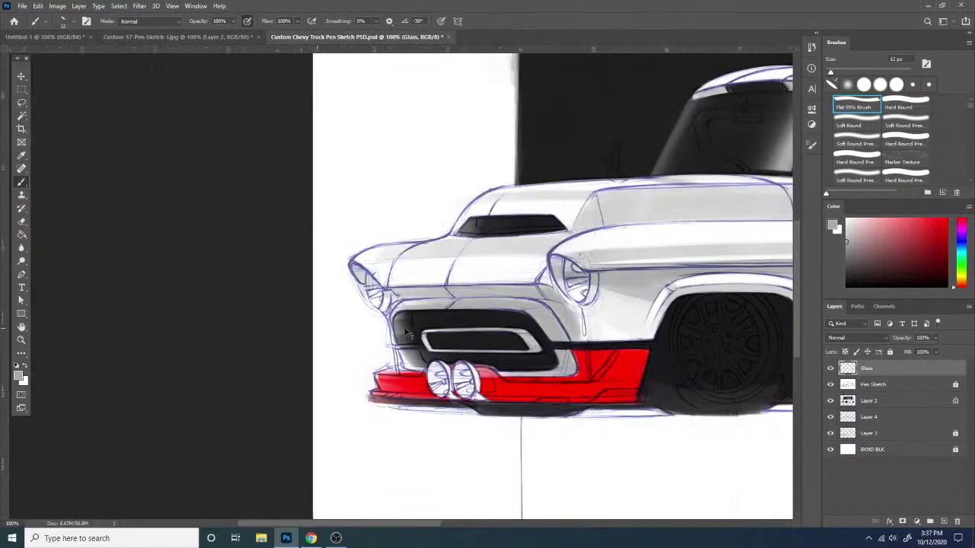
{"action": "key", "text": "ctrl+plus"}
{"action": "left_click", "coordinate": [444, 363], "text": "alt"}
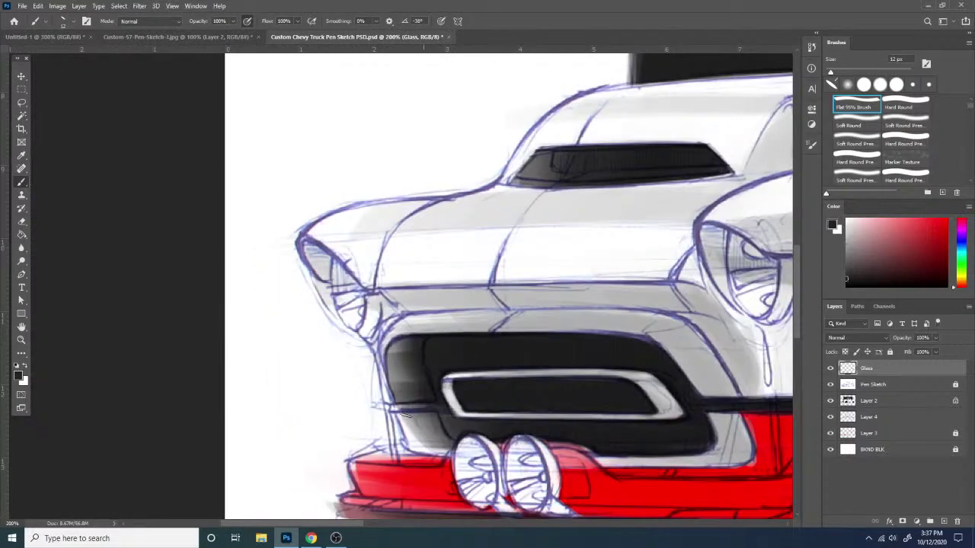
{"action": "left_click_drag", "start_coordinate": [392, 408], "coordinate": [443, 405]}
{"action": "key", "text": "ctrl+minus"}
{"action": "key", "text": "ctrl+minus"}
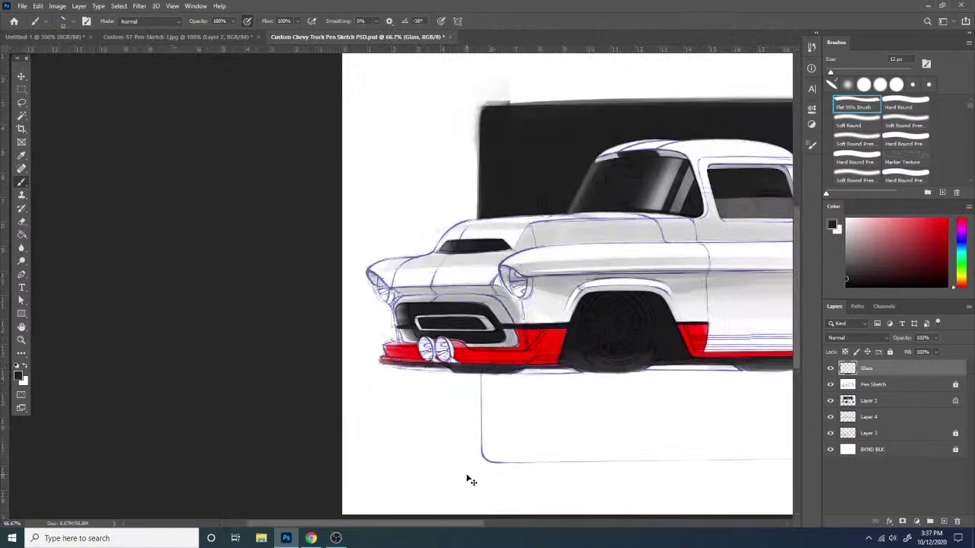
- Lock the Glass layer and add a new empty layer above Layer 4
{"action": "key", "text": "ctrl+minus"}
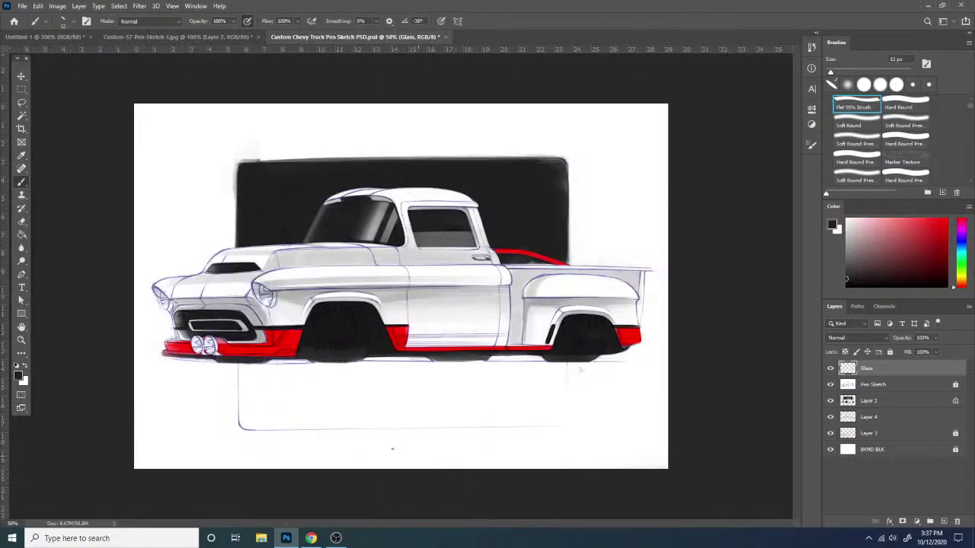
{"action": "key", "text": "ctrl+minus"}
{"action": "key", "text": "ctrl+plus"}
{"action": "left_click", "coordinate": [889, 352]}
{"action": "left_click", "coordinate": [906, 421]}
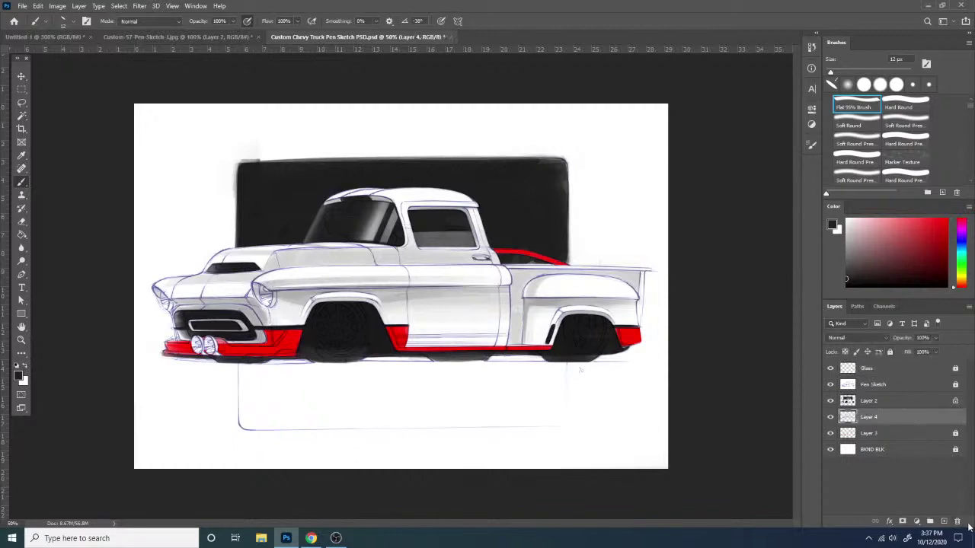
{"action": "left_click", "coordinate": [943, 521]}
{"action": "key", "text": "ctrl+plus"}
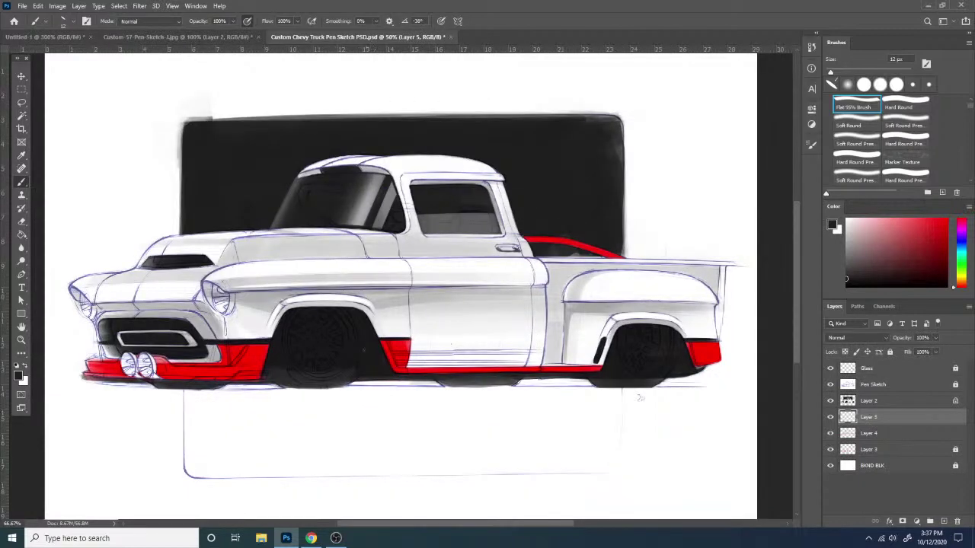
{"action": "left_click_drag", "start_coordinate": [446, 332], "coordinate": [562, 406]}
{"action": "key", "text": "ctrl+plus"}
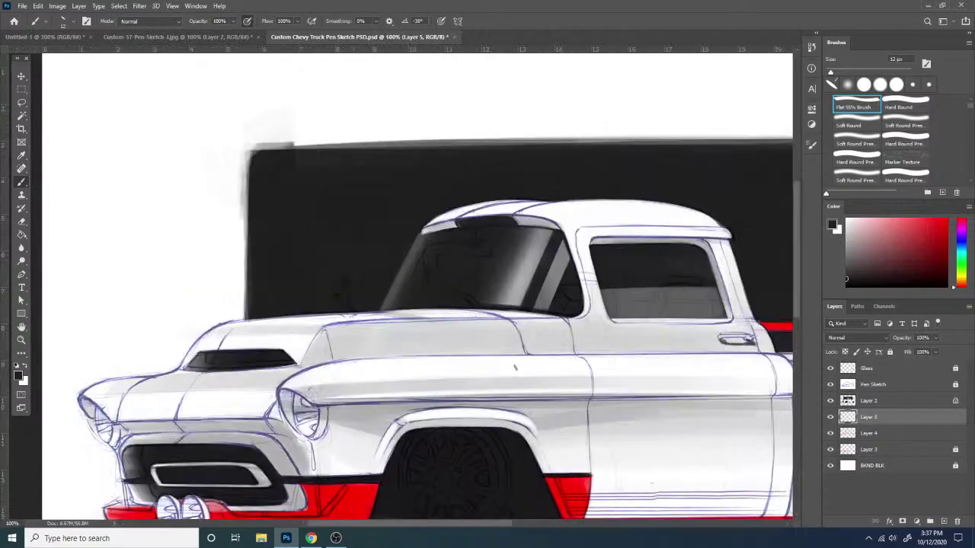
- Unlock the Glass layer and examine the truck rendering as a whole and close up along the front end, cab and door
{"action": "left_click", "coordinate": [898, 369]}
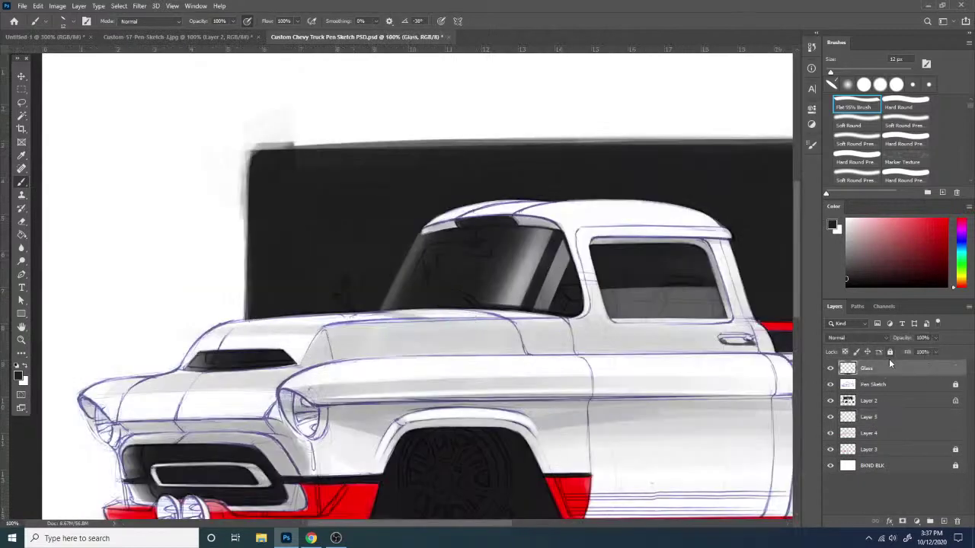
{"action": "key", "text": "e"}
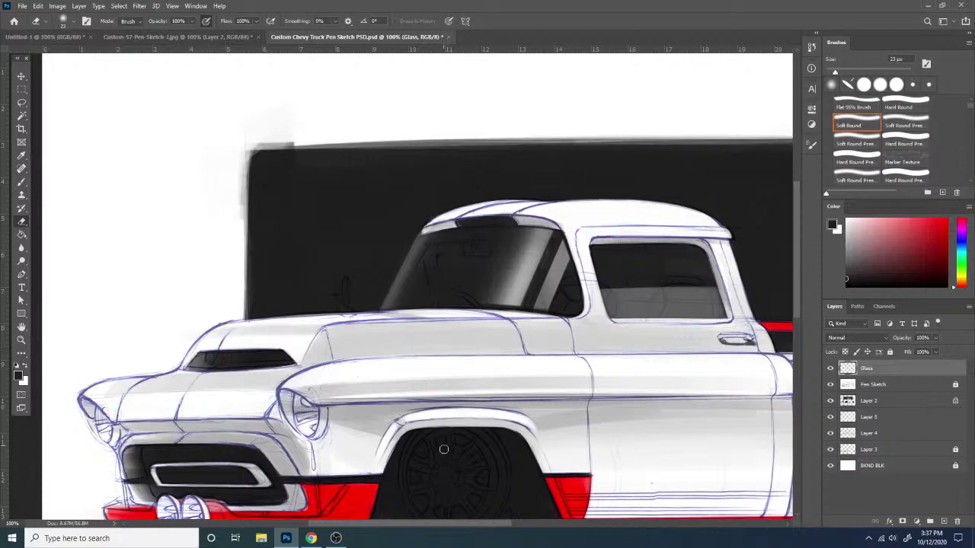
{"action": "scroll", "coordinate": [442, 452], "scroll_direction": "down", "scroll_amount": 3}
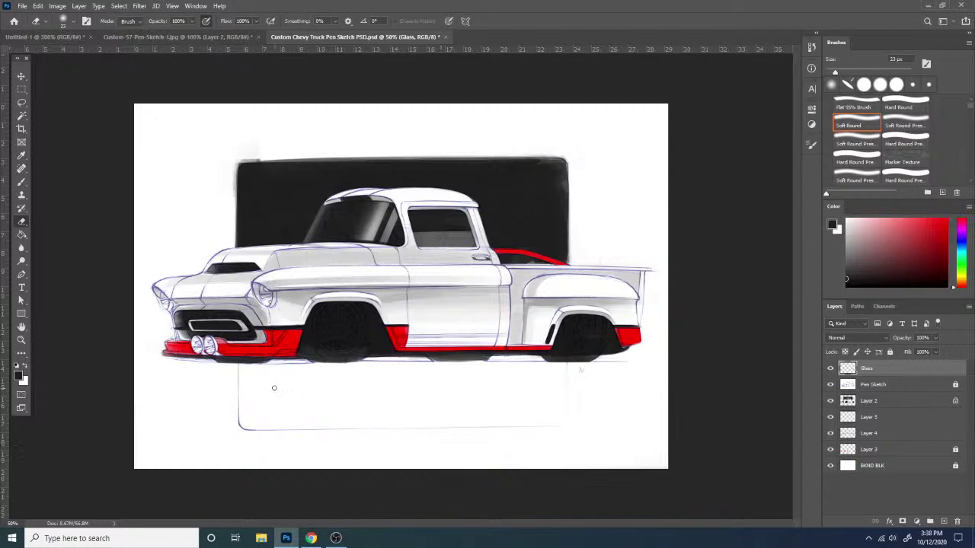
{"action": "scroll", "coordinate": [273, 387], "scroll_direction": "up", "scroll_amount": 2}
{"action": "scroll", "coordinate": [479, 320], "scroll_direction": "up", "scroll_amount": 1}
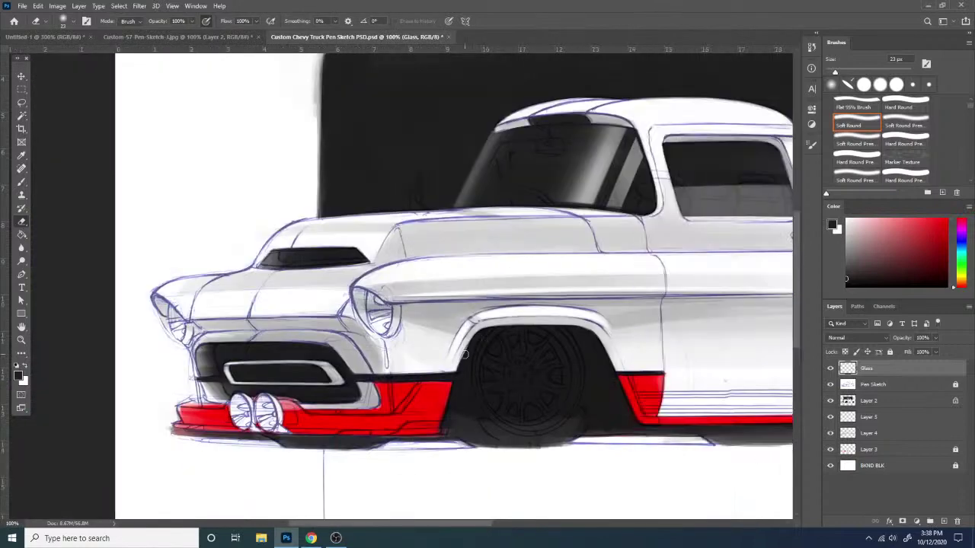
{"action": "scroll", "coordinate": [457, 349], "scroll_direction": "right", "scroll_amount": 3}
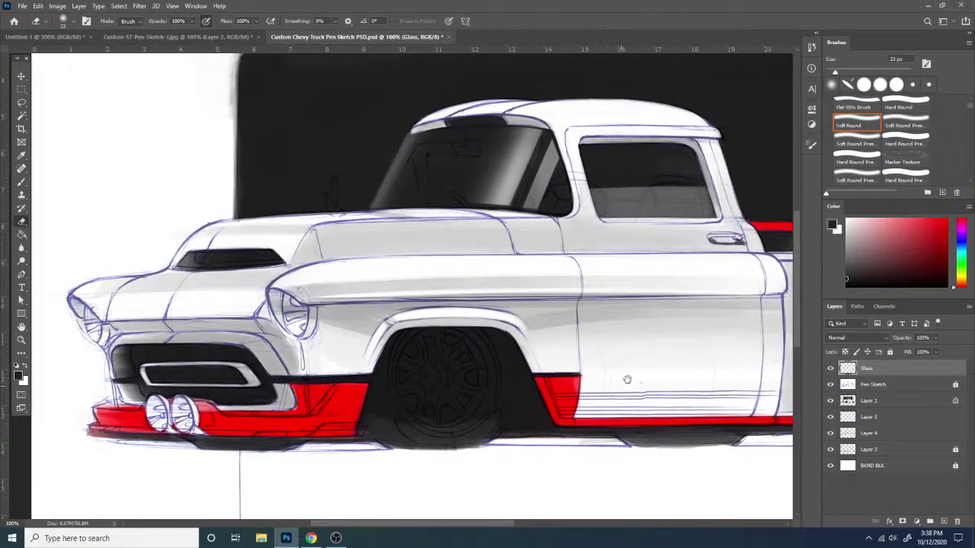
{"action": "scroll", "coordinate": [627, 374], "scroll_direction": "right", "scroll_amount": 3}
{"action": "scroll", "coordinate": [627, 374], "scroll_direction": "up", "scroll_amount": 1}
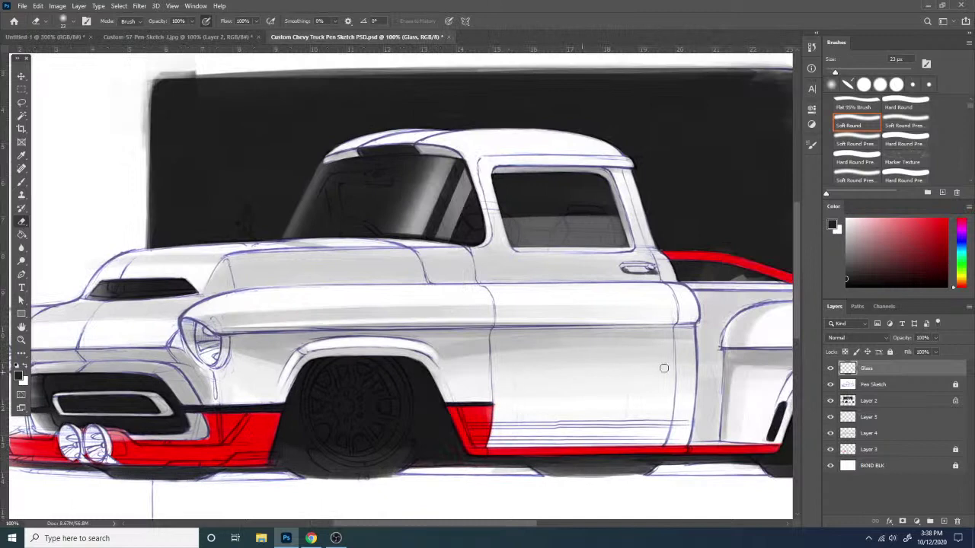
- Merge the empty Layer 5 down into Layer 4
{"action": "left_click", "coordinate": [876, 419]}
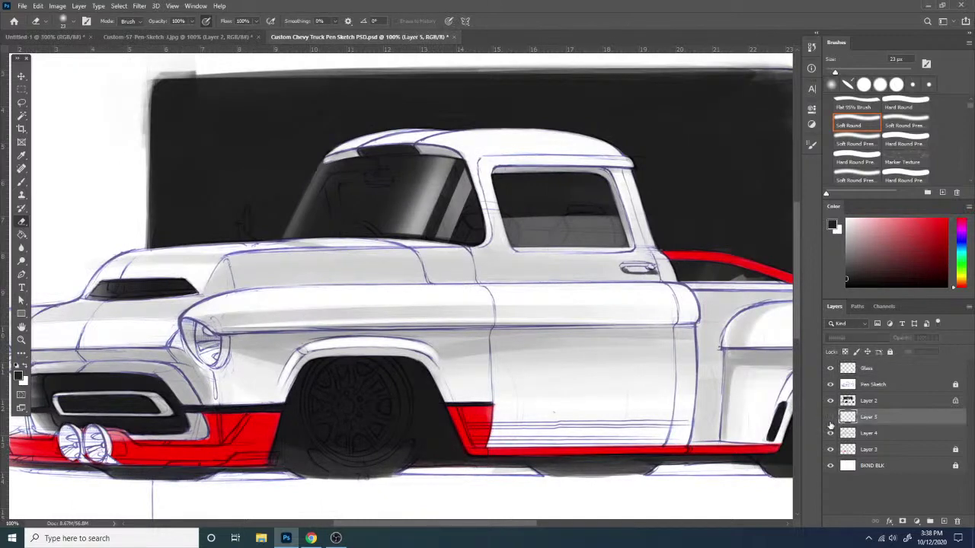
{"action": "right_click", "coordinate": [874, 419]}
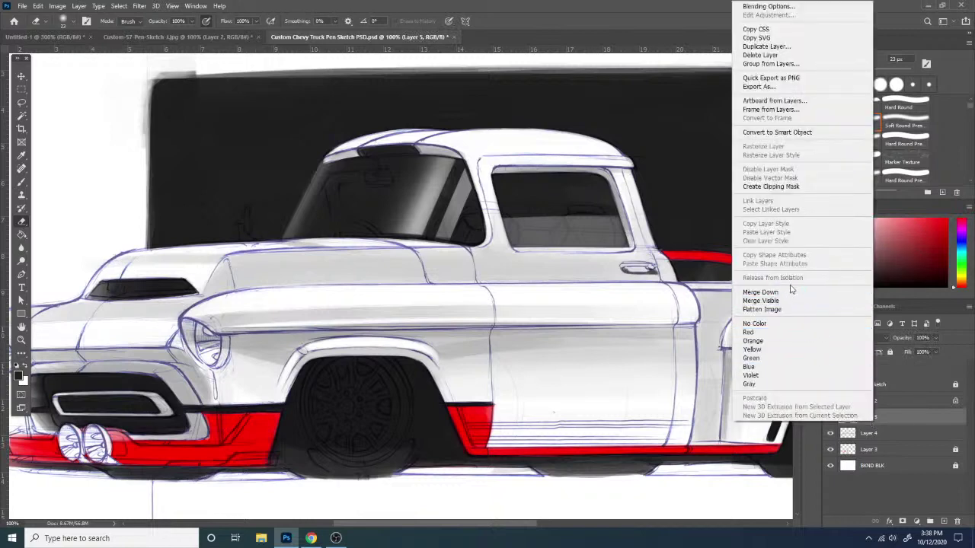
{"action": "left_click", "coordinate": [792, 292]}
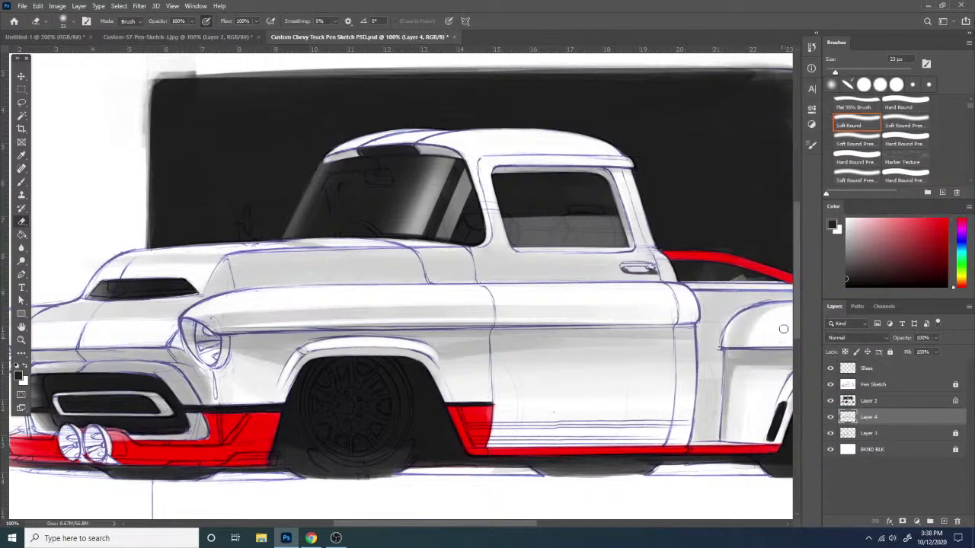
- Unlock Layer 2 and darken the area under the red bed rail and the adjacent backdrop edge with sampled near-black
{"action": "left_click", "coordinate": [882, 375]}
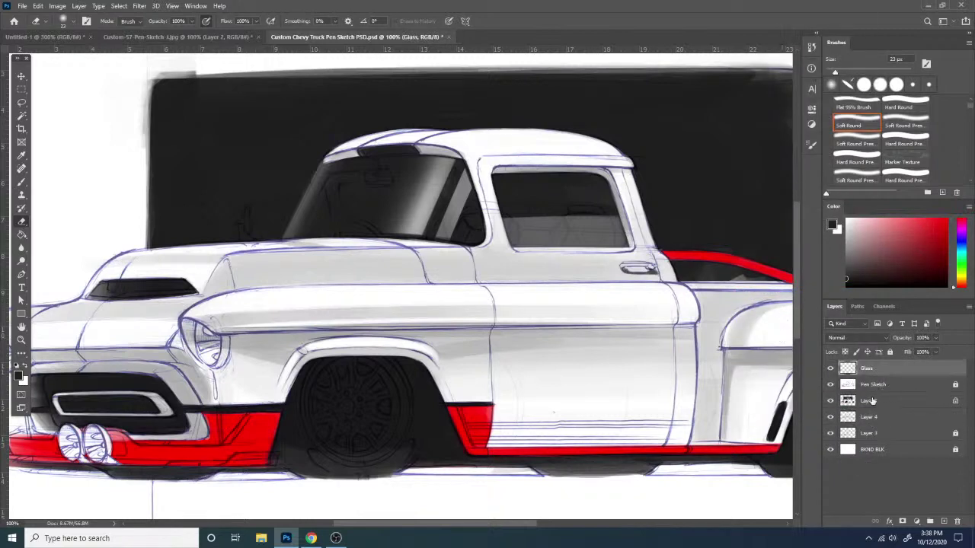
{"action": "scroll", "coordinate": [451, 428], "scroll_direction": "down", "scroll_amount": 3}
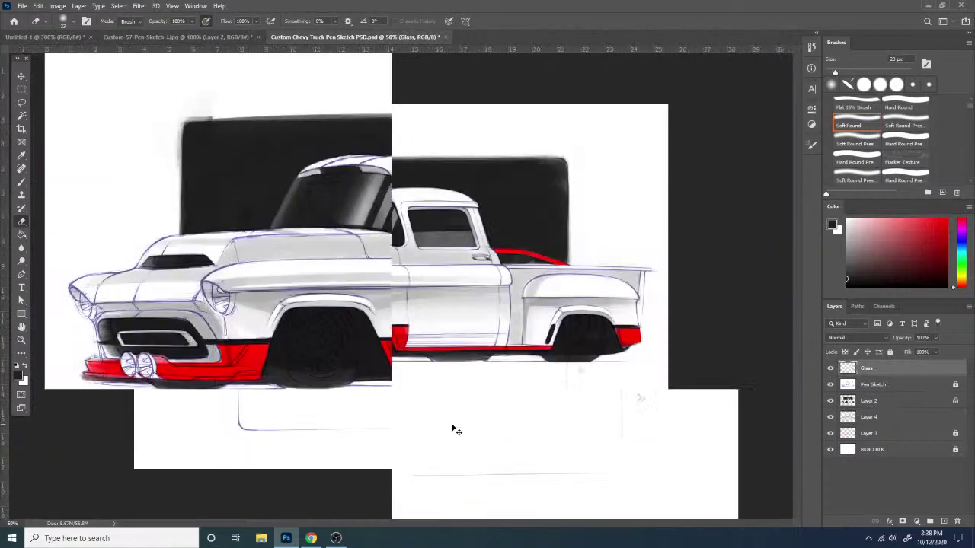
{"action": "scroll", "coordinate": [451, 430], "scroll_direction": "up", "scroll_amount": 1}
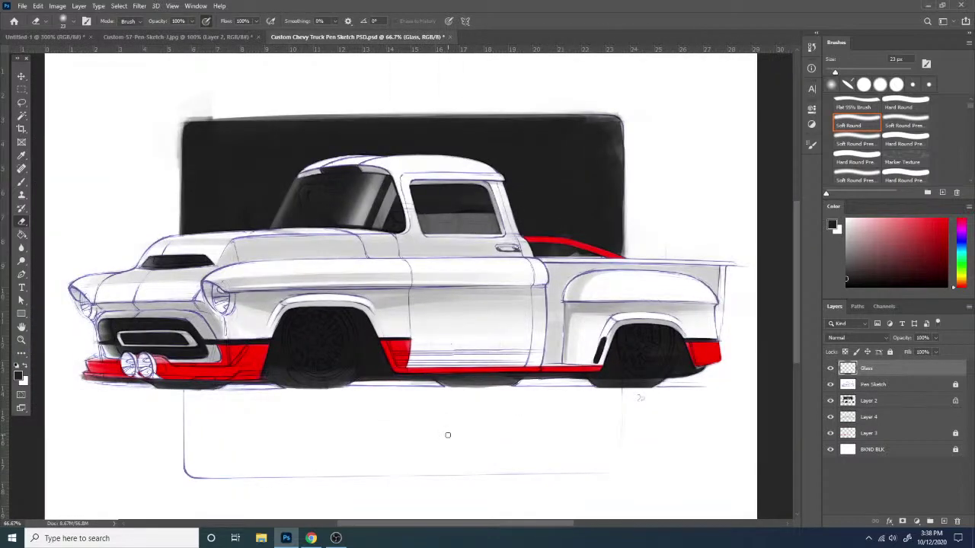
{"action": "scroll", "coordinate": [448, 435], "scroll_direction": "up", "scroll_amount": 1}
{"action": "left_click", "coordinate": [881, 403]}
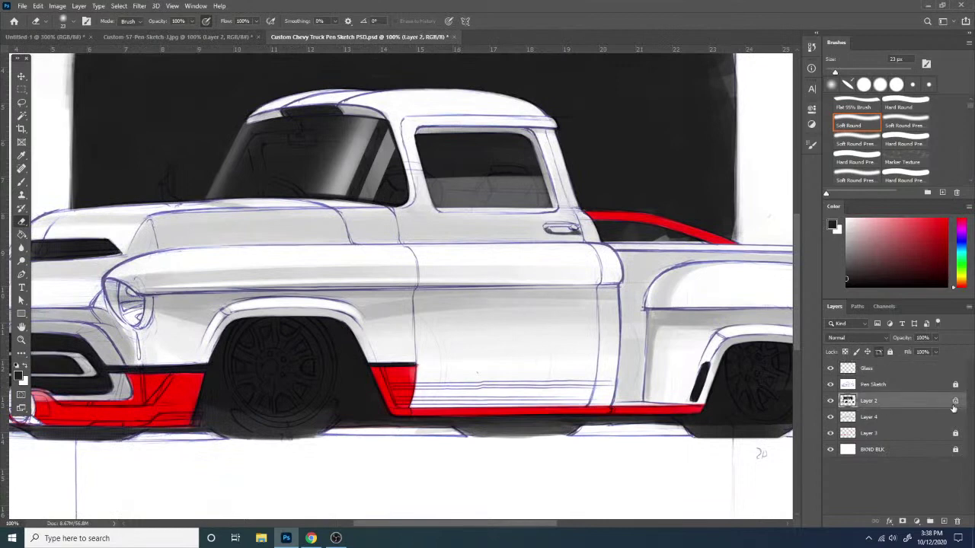
{"action": "key", "text": "b"}
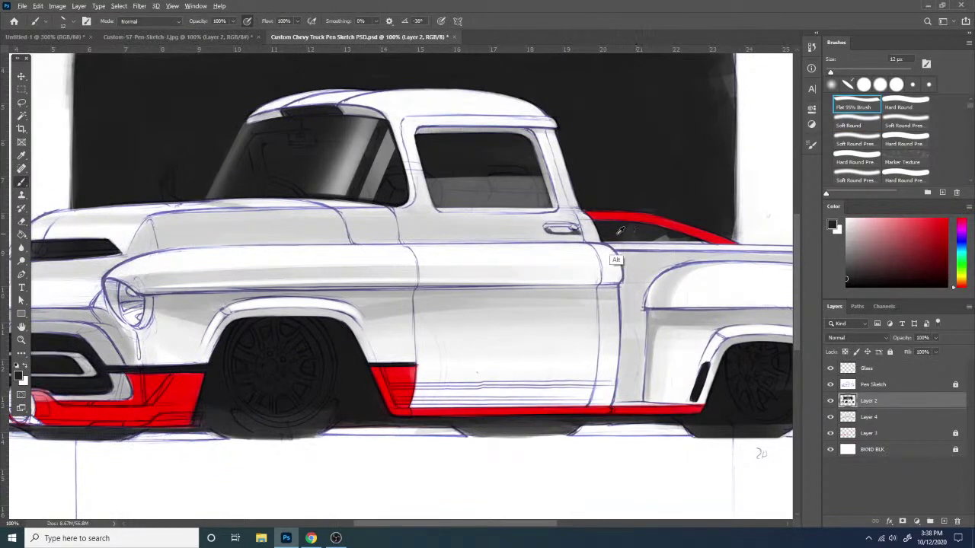
{"action": "left_click", "coordinate": [618, 233], "text": "alt"}
{"action": "left_click_drag", "start_coordinate": [614, 233], "coordinate": [694, 242]}
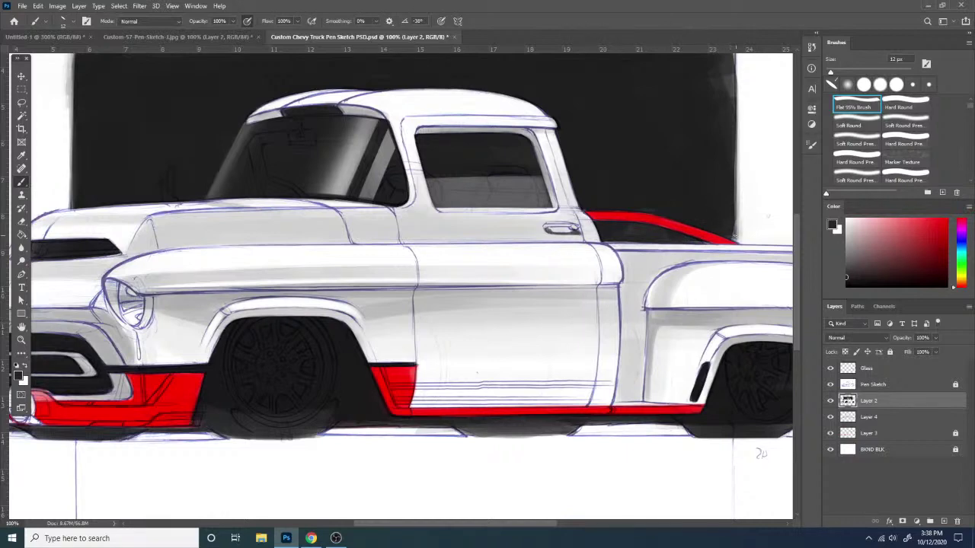
{"action": "left_click_drag", "start_coordinate": [736, 237], "coordinate": [737, 194]}
{"action": "key", "text": "ctrl+minus"}
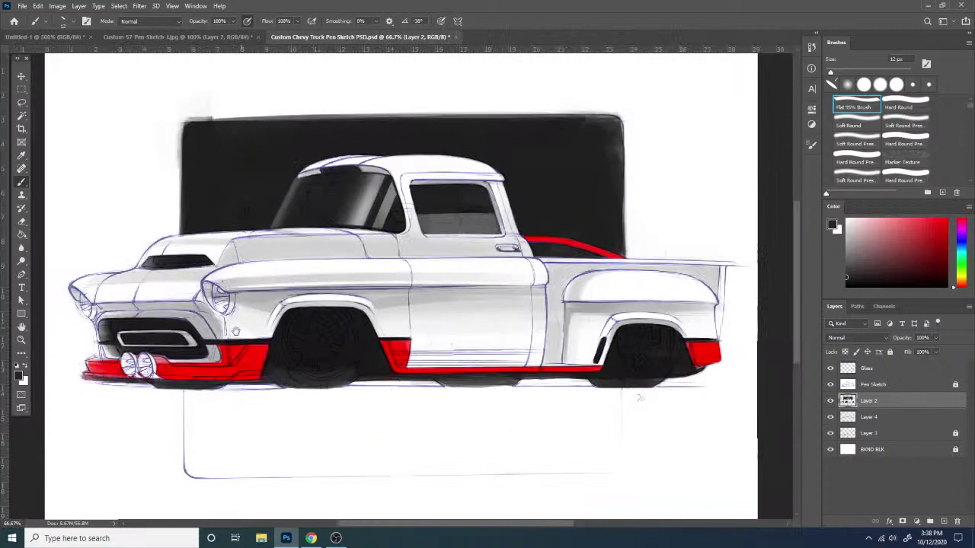
- Add a new layer directly above Layer 2
{"action": "left_click_drag", "start_coordinate": [236, 331], "coordinate": [406, 332]}
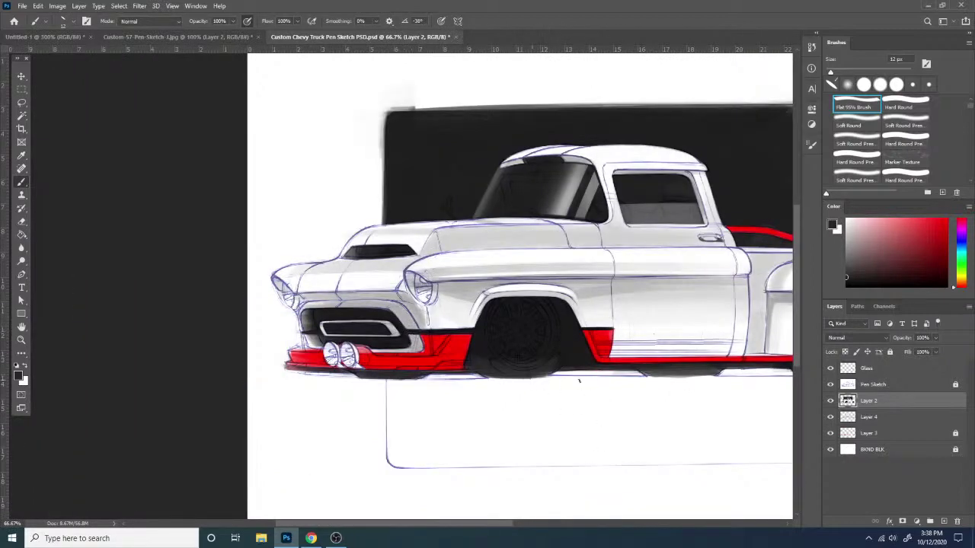
{"action": "left_click_drag", "start_coordinate": [575, 397], "coordinate": [470, 400]}
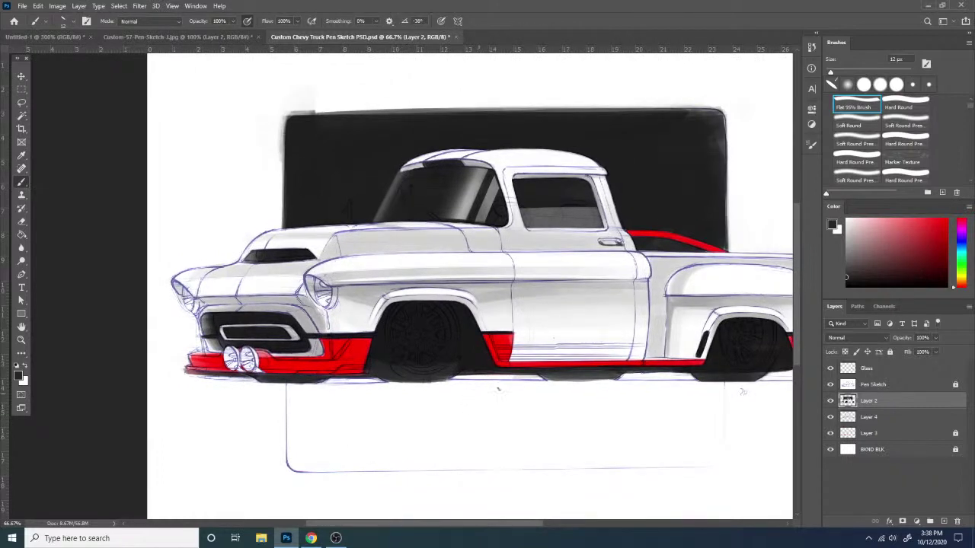
{"action": "left_click_drag", "start_coordinate": [545, 393], "coordinate": [482, 390]}
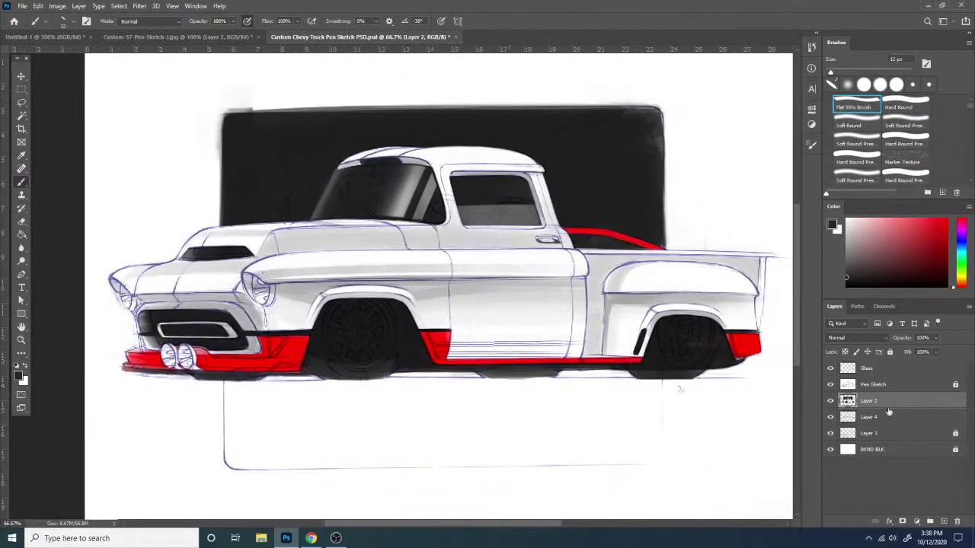
{"action": "left_click", "coordinate": [944, 523]}
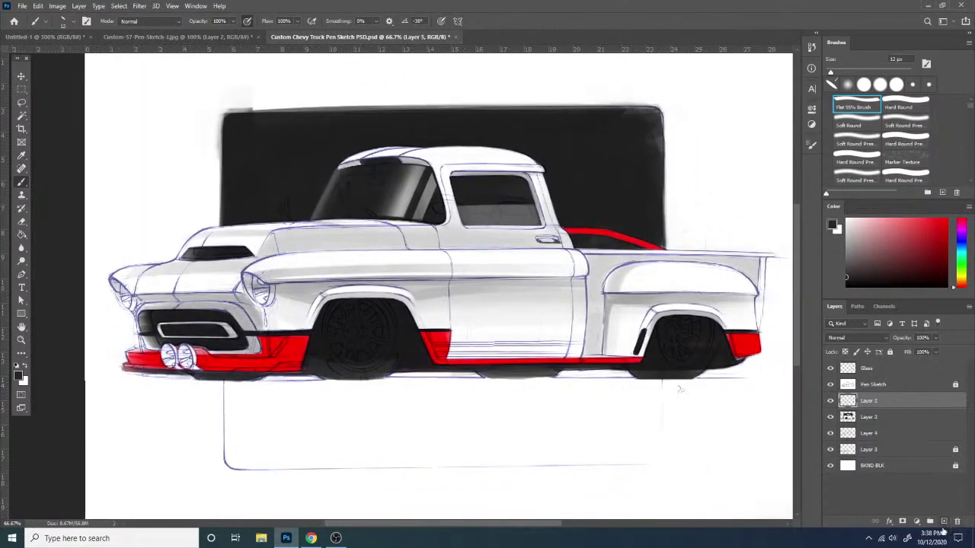
- Set the brush to Soft Round at 171 px and try dark shading strokes along the truck bed, undoing each one
{"action": "right_click", "coordinate": [548, 293]}
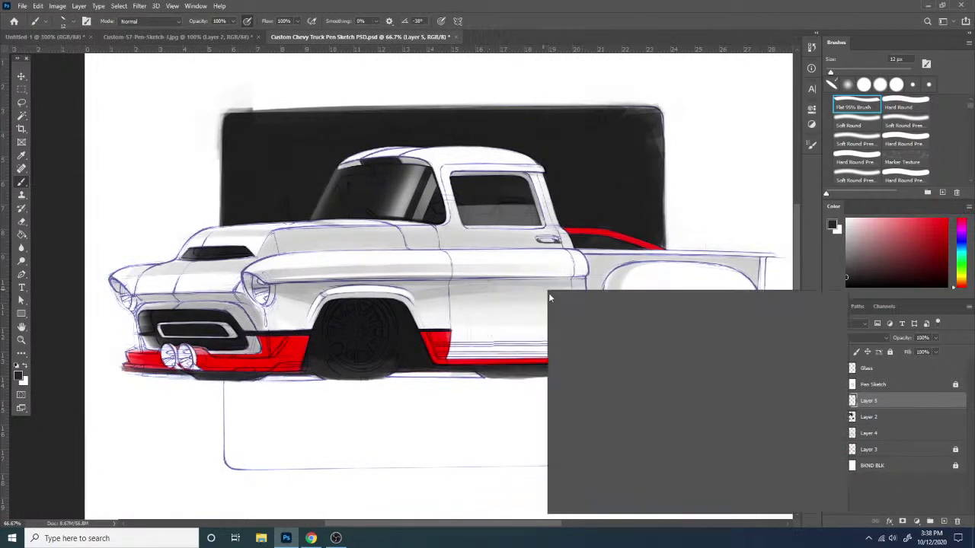
{"action": "left_click", "coordinate": [621, 316]}
{"action": "left_click_drag", "start_coordinate": [527, 256], "coordinate": [772, 256]}
{"action": "key", "text": "ctrl+z"}
{"action": "right_click", "coordinate": [557, 291]}
{"action": "left_click", "coordinate": [651, 316]}
{"action": "left_click_drag", "start_coordinate": [543, 268], "coordinate": [818, 271]}
{"action": "key", "text": "ctrl+z"}
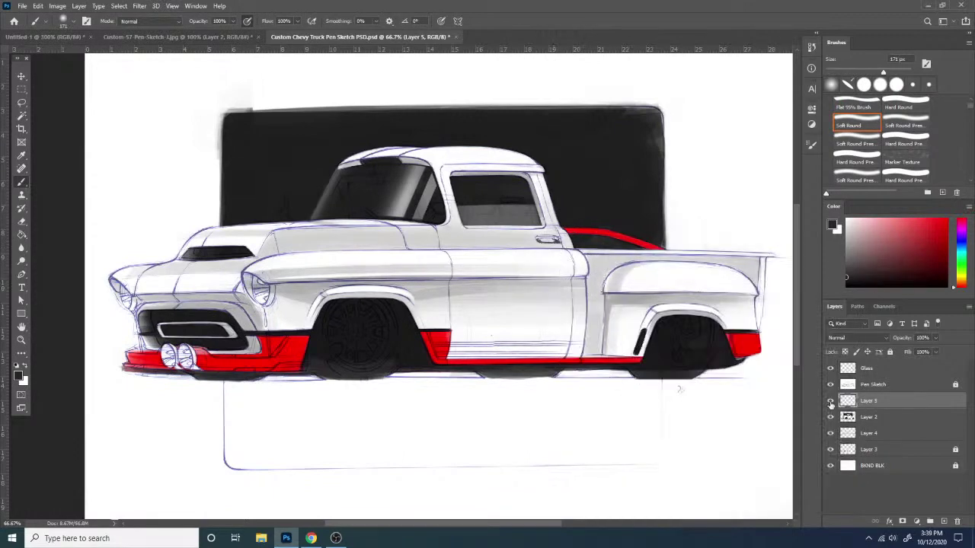
- Move Layer 5 to the top of the layer stack and airbrush soft dark shading over the bed side, rear fender and door's rear edge
{"action": "left_click_drag", "start_coordinate": [857, 404], "coordinate": [868, 363]}
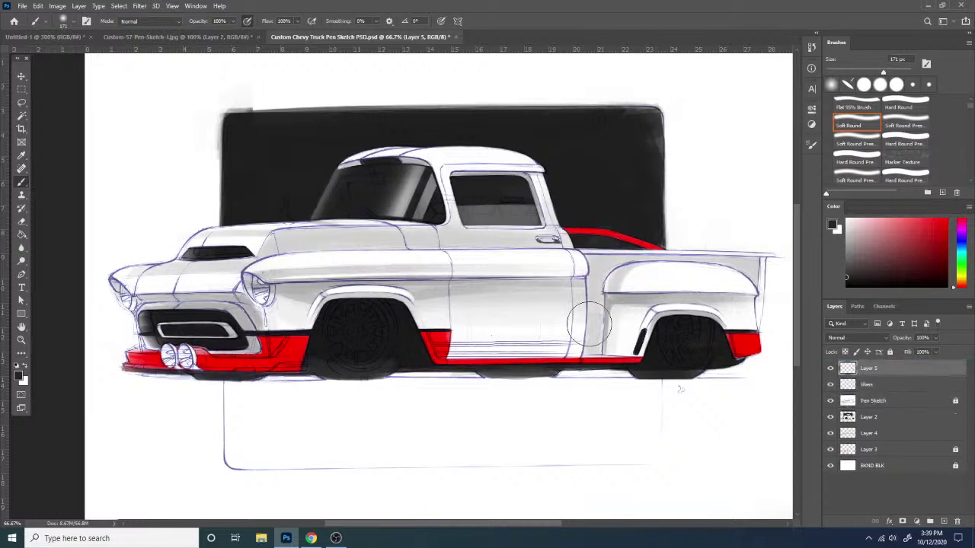
{"action": "left_click_drag", "start_coordinate": [570, 264], "coordinate": [879, 281]}
{"action": "mouse_move", "coordinate": [597, 261]}
{"action": "left_mouse_down"}
{"action": "mouse_move", "coordinate": [599, 339]}
{"action": "mouse_move", "coordinate": [754, 266]}
{"action": "left_mouse_up"}
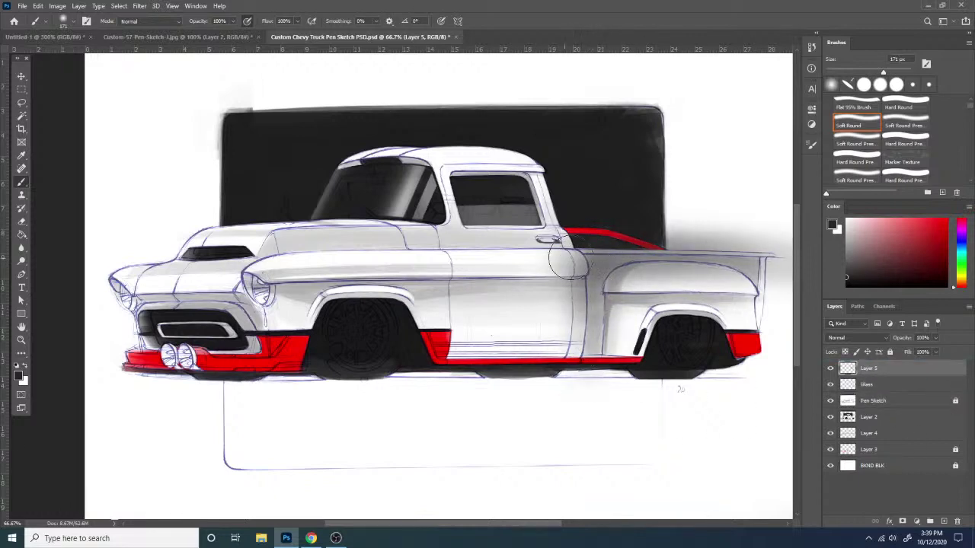
{"action": "left_click_drag", "start_coordinate": [570, 258], "coordinate": [790, 272]}
{"action": "left_click_drag", "start_coordinate": [600, 263], "coordinate": [587, 358]}
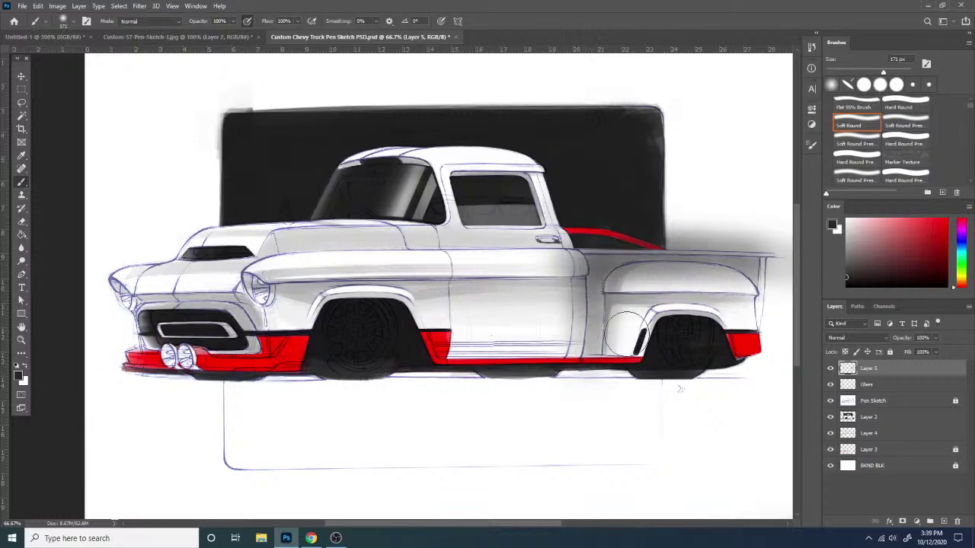
{"action": "left_click_drag", "start_coordinate": [569, 261], "coordinate": [585, 250]}
- Set the Soft Round eraser to 59 px and try erasing the shading at the front of the rear fender, undoing the stroke
{"action": "key", "text": "ctrl+plus"}
{"action": "left_click_drag", "start_coordinate": [577, 391], "coordinate": [466, 362]}
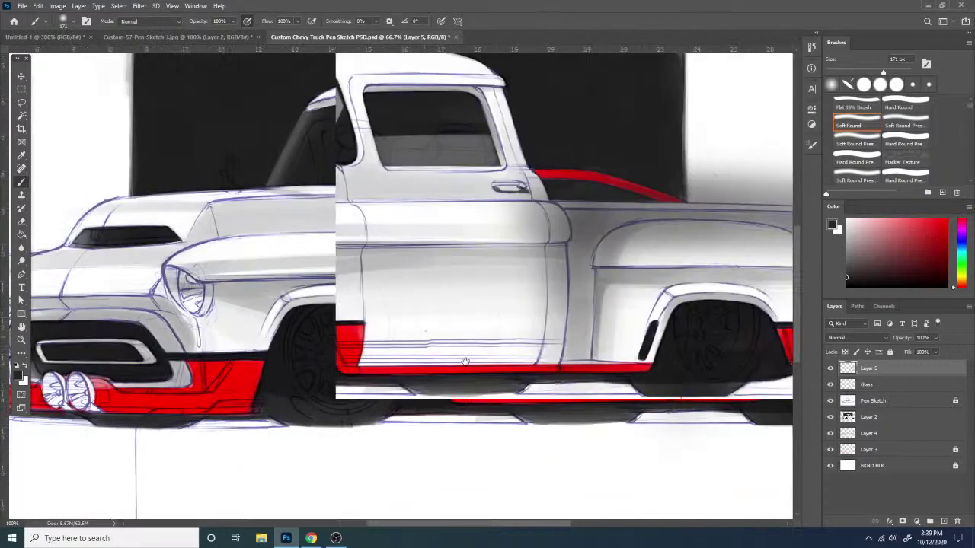
{"action": "left_click_drag", "start_coordinate": [575, 346], "coordinate": [383, 322]}
{"action": "key", "text": "e"}
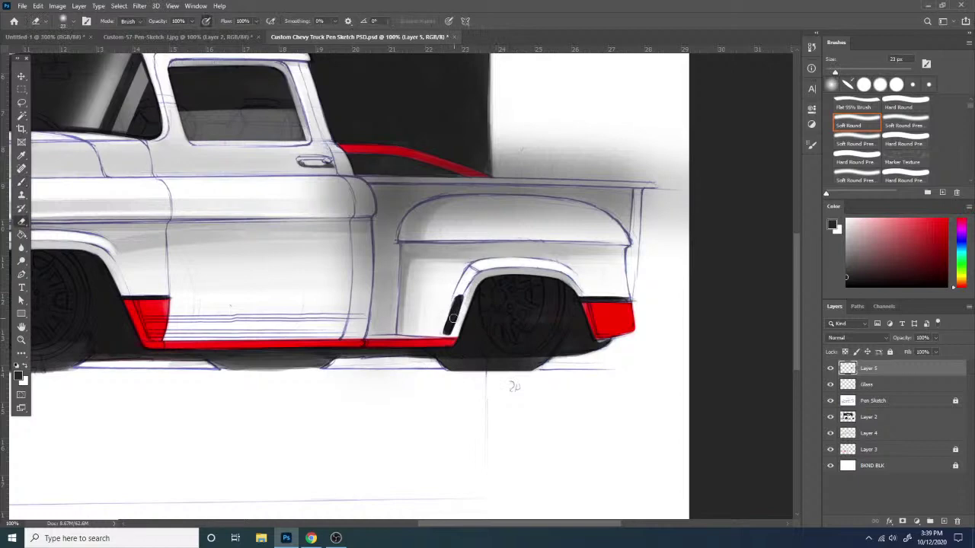
{"action": "right_click", "coordinate": [449, 280]}
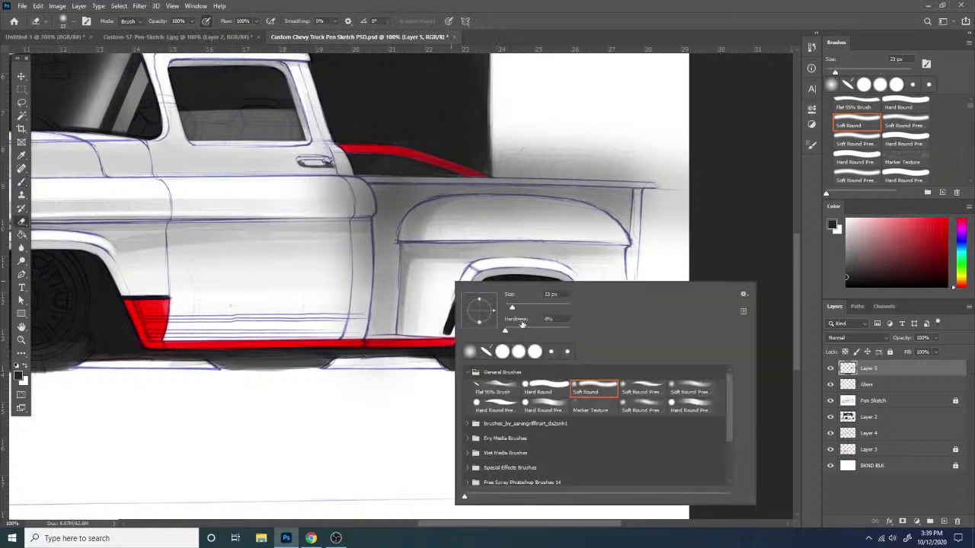
{"action": "left_click", "coordinate": [523, 307]}
{"action": "left_click_drag", "start_coordinate": [429, 229], "coordinate": [445, 288]}
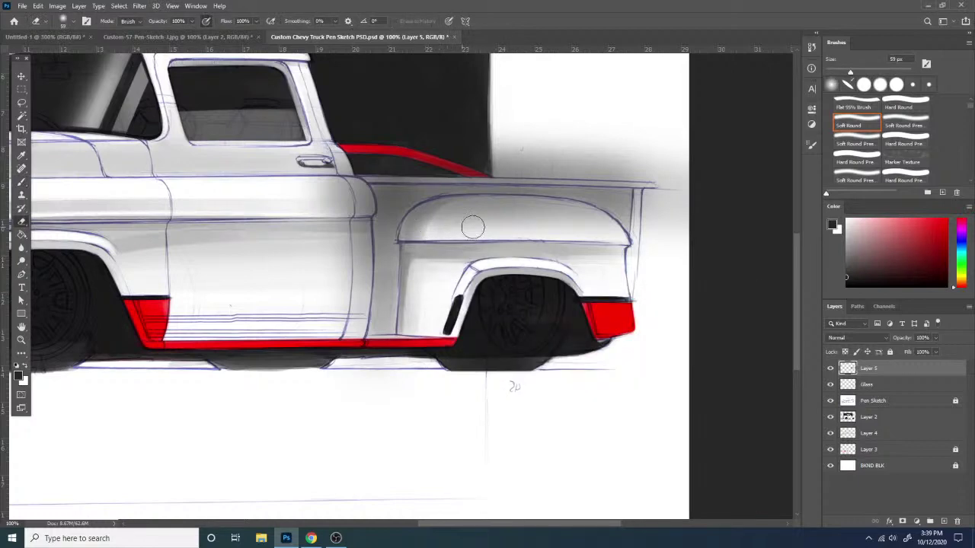
{"action": "key", "text": "ctrl+z"}
- Switch the eraser to Hard Round at 59 px and erase the dark shading from the rear fender's upper bulge
{"action": "right_click", "coordinate": [437, 255]}
{"action": "left_click", "coordinate": [537, 361]}
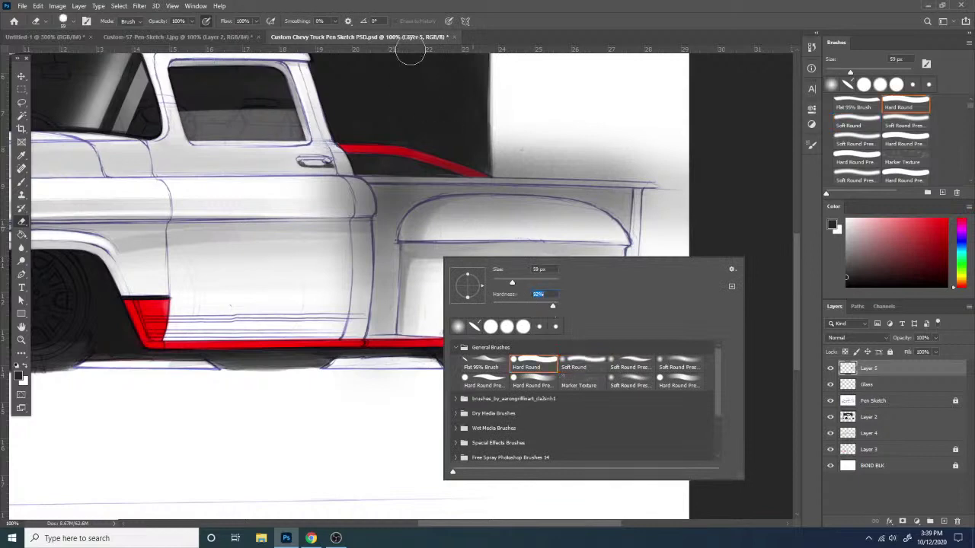
{"action": "key", "text": "Return"}
{"action": "left_click_drag", "start_coordinate": [415, 220], "coordinate": [424, 225]}
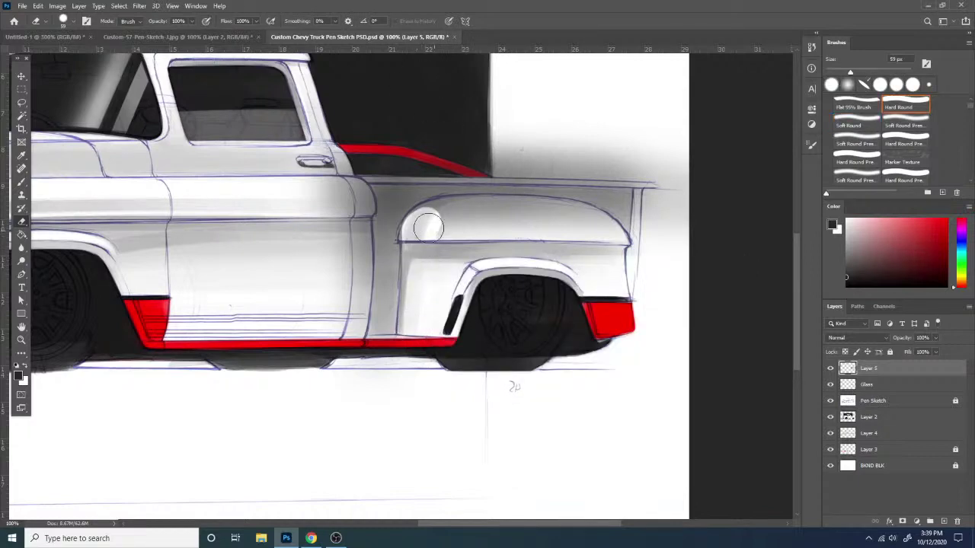
{"action": "mouse_move", "coordinate": [419, 220]}
{"action": "left_mouse_down"}
{"action": "mouse_move", "coordinate": [534, 216]}
{"action": "mouse_move", "coordinate": [444, 218]}
{"action": "mouse_move", "coordinate": [587, 226]}
{"action": "mouse_move", "coordinate": [468, 216]}
{"action": "mouse_move", "coordinate": [592, 224]}
{"action": "mouse_move", "coordinate": [474, 214]}
{"action": "mouse_move", "coordinate": [587, 227]}
{"action": "mouse_move", "coordinate": [536, 214]}
{"action": "mouse_move", "coordinate": [611, 236]}
{"action": "left_mouse_up"}
{"action": "mouse_move", "coordinate": [462, 238]}
{"action": "left_mouse_down"}
{"action": "mouse_move", "coordinate": [457, 224]}
{"action": "mouse_move", "coordinate": [425, 232]}
{"action": "mouse_move", "coordinate": [562, 228]}
{"action": "left_mouse_up"}
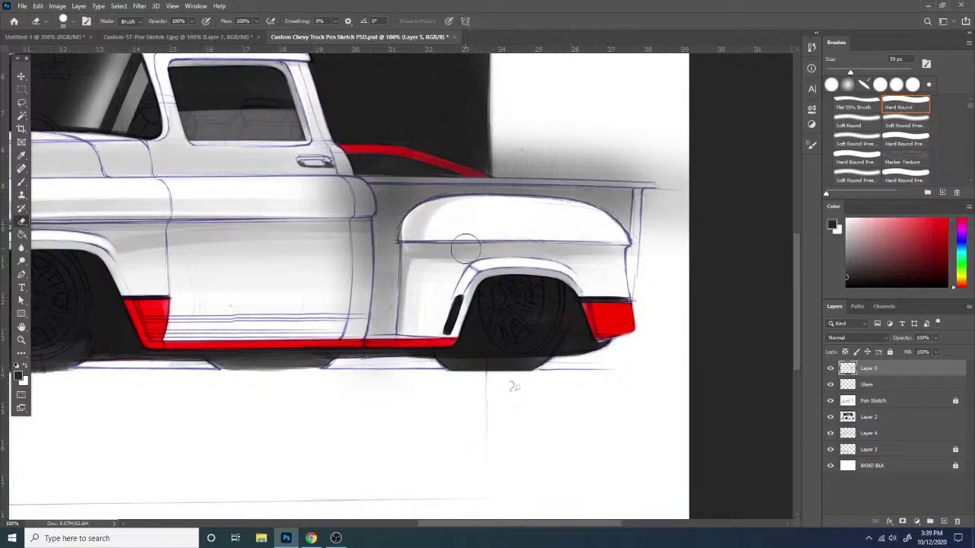
- Erase the shading overspray from the door's rear edge, above the bed rail and behind the tailgate
{"action": "mouse_move", "coordinate": [349, 195]}
{"action": "left_mouse_down"}
{"action": "mouse_move", "coordinate": [345, 312]}
{"action": "mouse_move", "coordinate": [352, 226]}
{"action": "mouse_move", "coordinate": [357, 263]}
{"action": "left_mouse_up"}
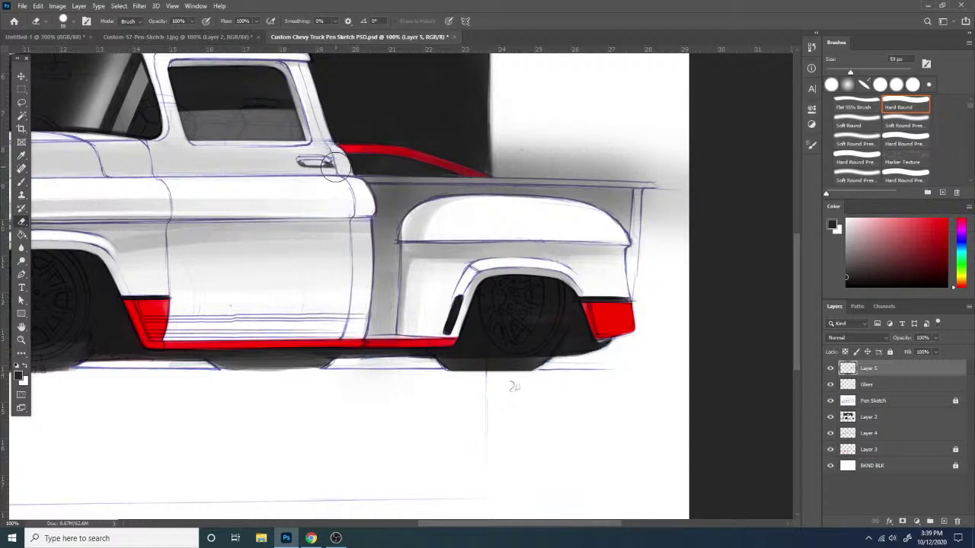
{"action": "left_click_drag", "start_coordinate": [337, 165], "coordinate": [676, 175]}
{"action": "mouse_move", "coordinate": [356, 165]}
{"action": "left_mouse_down"}
{"action": "mouse_move", "coordinate": [435, 158]}
{"action": "mouse_move", "coordinate": [405, 158]}
{"action": "left_mouse_up"}
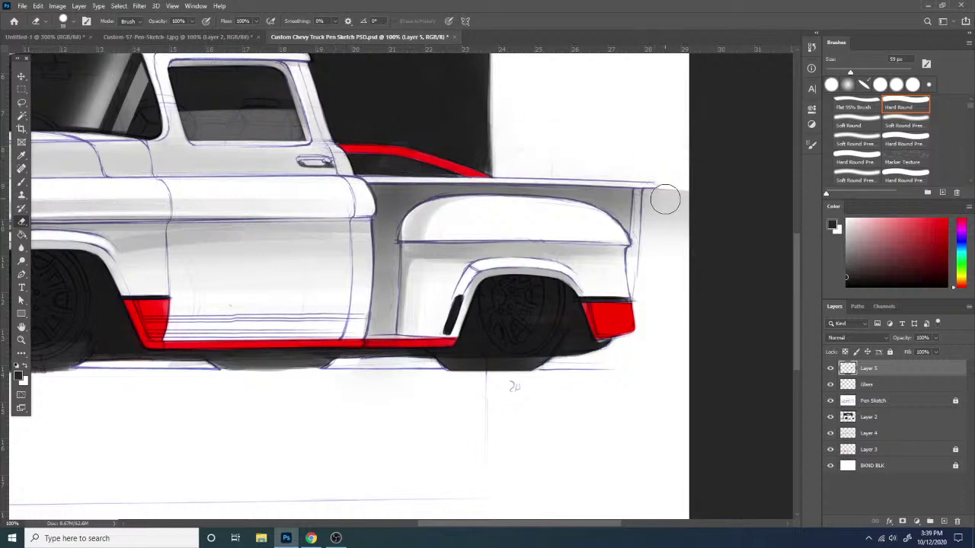
{"action": "left_click_drag", "start_coordinate": [663, 198], "coordinate": [656, 259]}
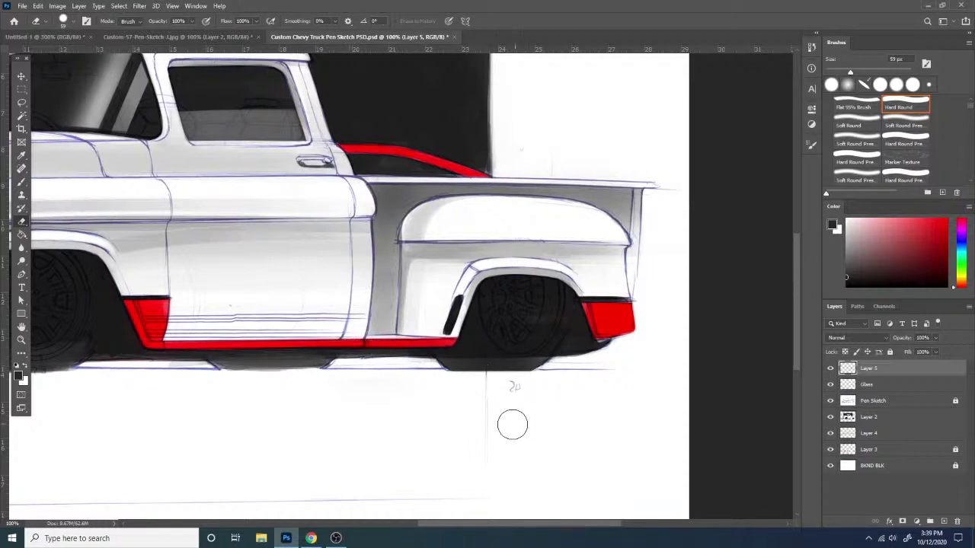
- Change the eraser to Soft Round at 177 px
{"action": "key", "text": "ctrl+minus"}
{"action": "key", "text": "ctrl+minus"}
{"action": "key", "text": "ctrl+minus"}
{"action": "key", "text": "ctrl+minus"}
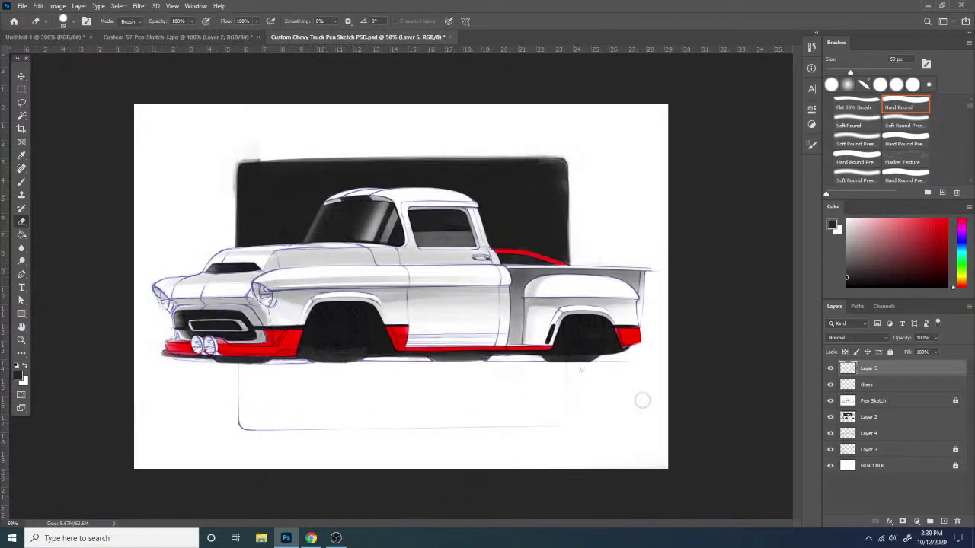
{"action": "right_click", "coordinate": [501, 270]}
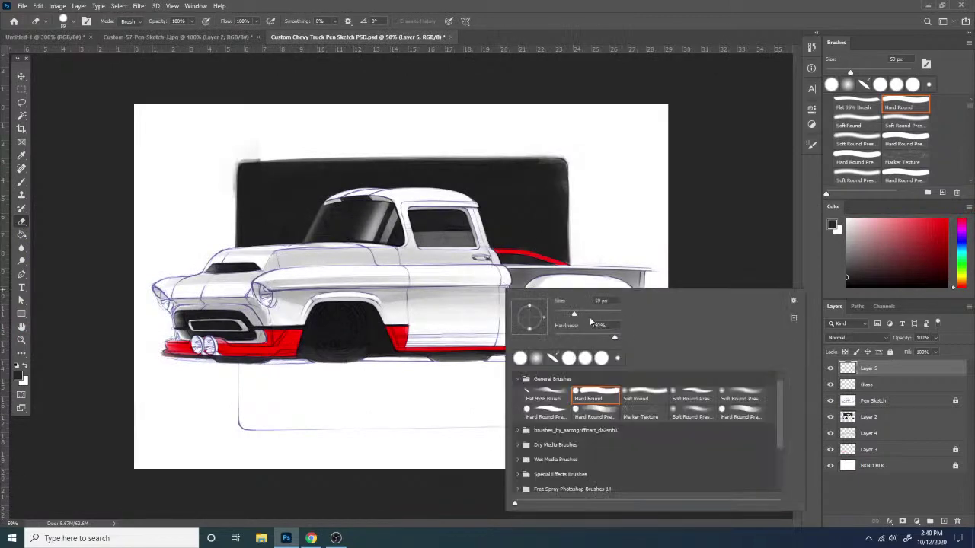
{"action": "left_click", "coordinate": [642, 395]}
{"action": "left_click_drag", "start_coordinate": [576, 314], "coordinate": [601, 313]}
{"action": "left_click", "coordinate": [718, 241]}
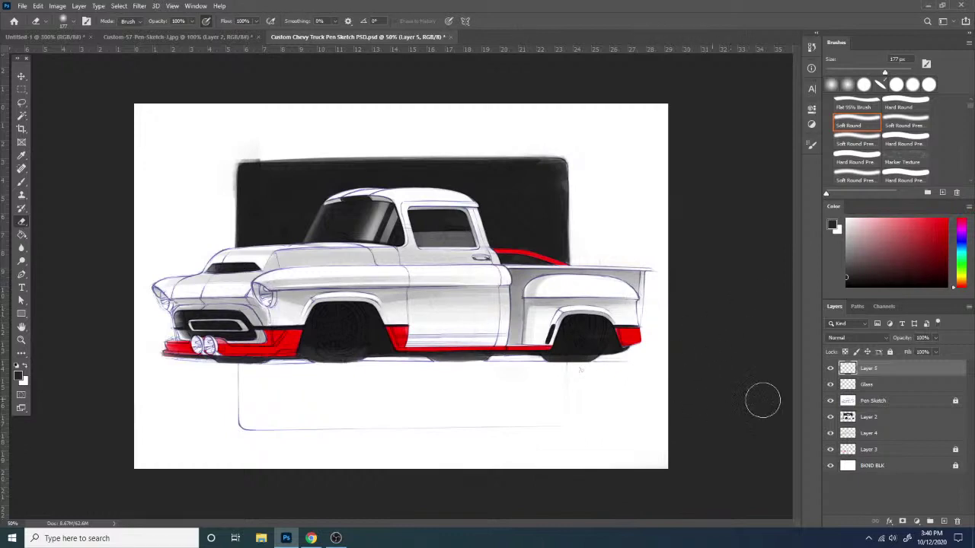
- Merge Layer 5 down into the Glass layer and set the Soft Round brush to 42 px
{"action": "right_click", "coordinate": [876, 379]}
{"action": "left_click", "coordinate": [777, 398]}
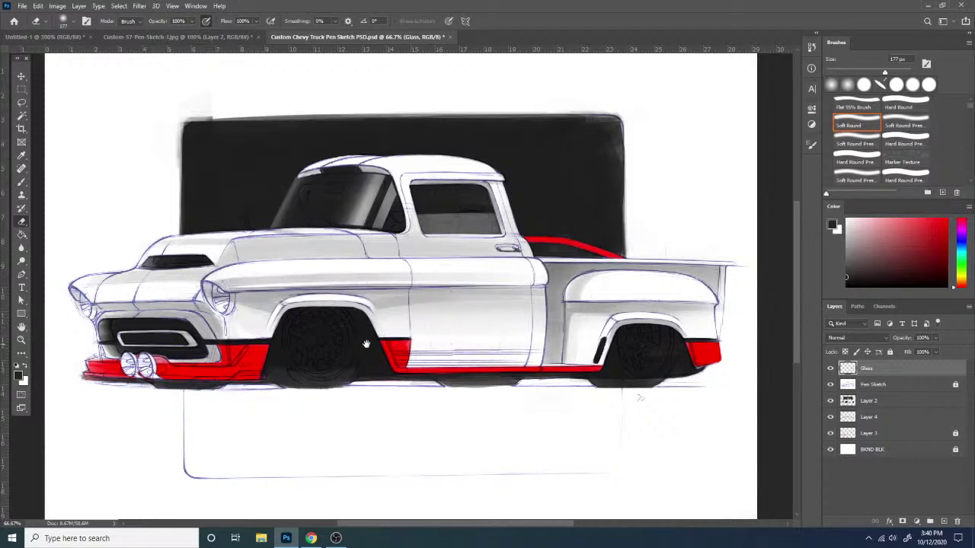
{"action": "key", "text": "b"}
{"action": "right_click", "coordinate": [339, 316]}
{"action": "left_click", "coordinate": [408, 331]}
- Try soft dark strokes along the front fender's lower crease, undoing each stroke and the layer merge
{"action": "left_click_drag", "start_coordinate": [220, 281], "coordinate": [460, 276]}
{"action": "key", "text": "ctrl+z"}
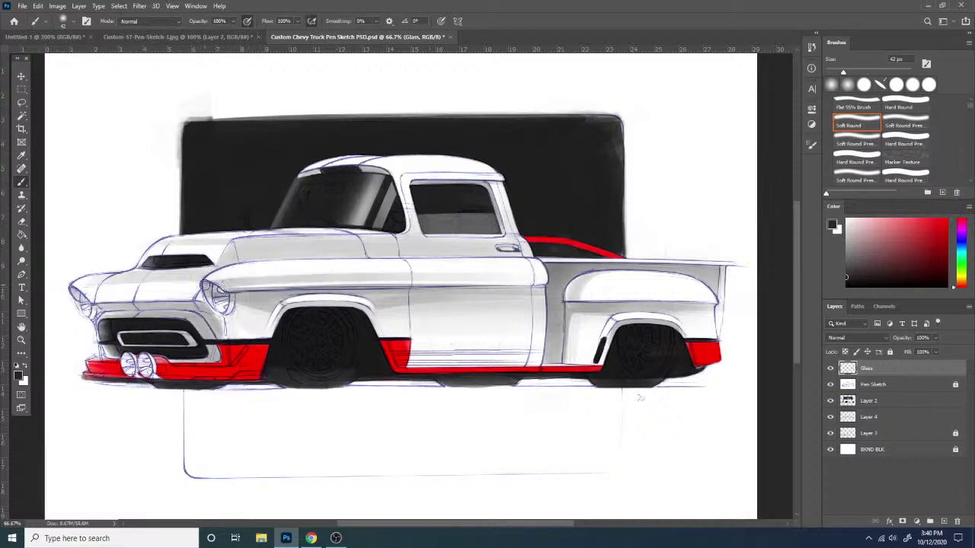
{"action": "mouse_move", "coordinate": [208, 286]}
{"action": "left_mouse_down"}
{"action": "mouse_move", "coordinate": [539, 286]}
{"action": "mouse_move", "coordinate": [510, 283]}
{"action": "left_mouse_up"}
{"action": "key", "text": "ctrl+z"}
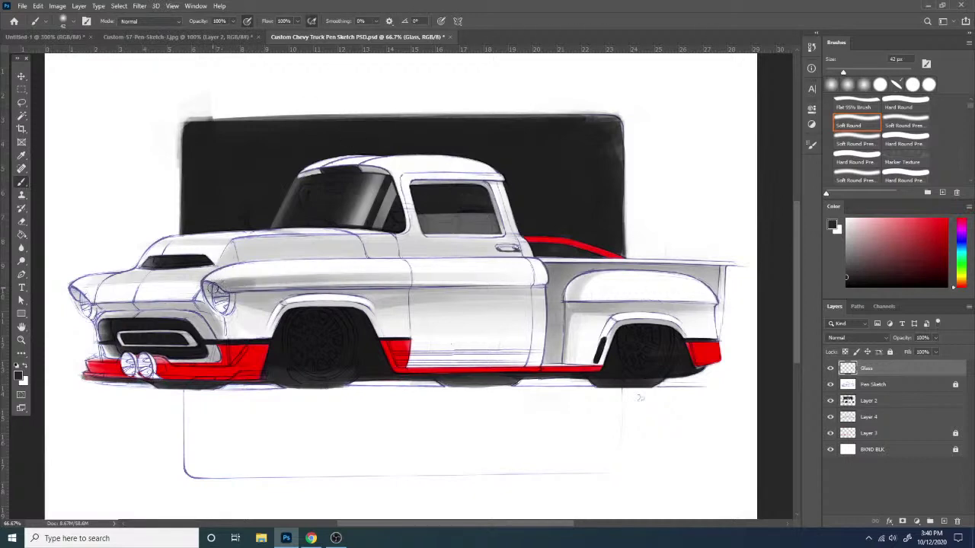
{"action": "left_click_drag", "start_coordinate": [213, 288], "coordinate": [441, 281]}
{"action": "key", "text": "ctrl+z"}
{"action": "key", "text": "ctrl+z"}
- Add a new layer above Layer 5 and airbrush soft dark shading along the front fender and door crease, redoing the first stroke
{"action": "left_click", "coordinate": [944, 522]}
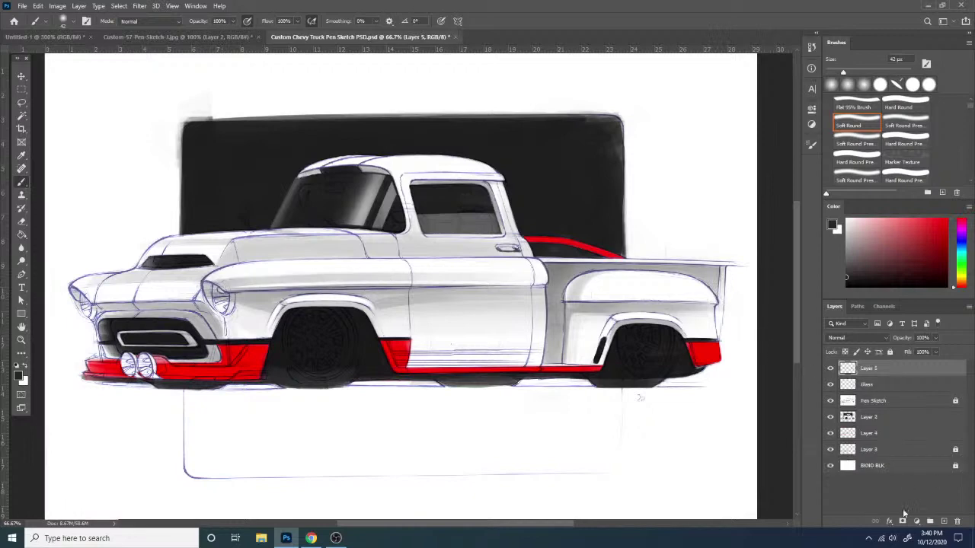
{"action": "left_click", "coordinate": [945, 522]}
{"action": "mouse_move", "coordinate": [215, 282]}
{"action": "left_mouse_down"}
{"action": "mouse_move", "coordinate": [552, 280]}
{"action": "mouse_move", "coordinate": [412, 291]}
{"action": "mouse_move", "coordinate": [576, 300]}
{"action": "left_mouse_up"}
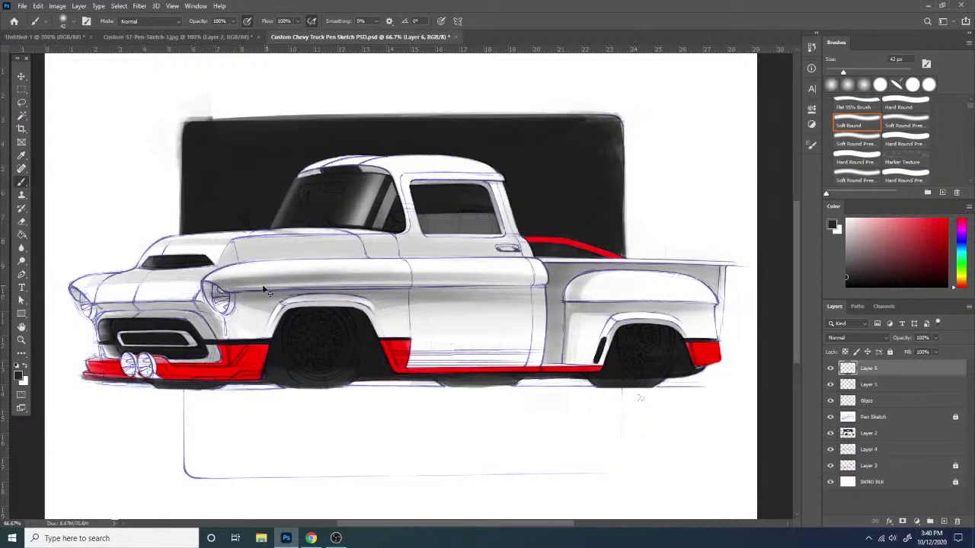
{"action": "key", "text": "ctrl+z"}
{"action": "left_click_drag", "start_coordinate": [215, 293], "coordinate": [474, 289]}
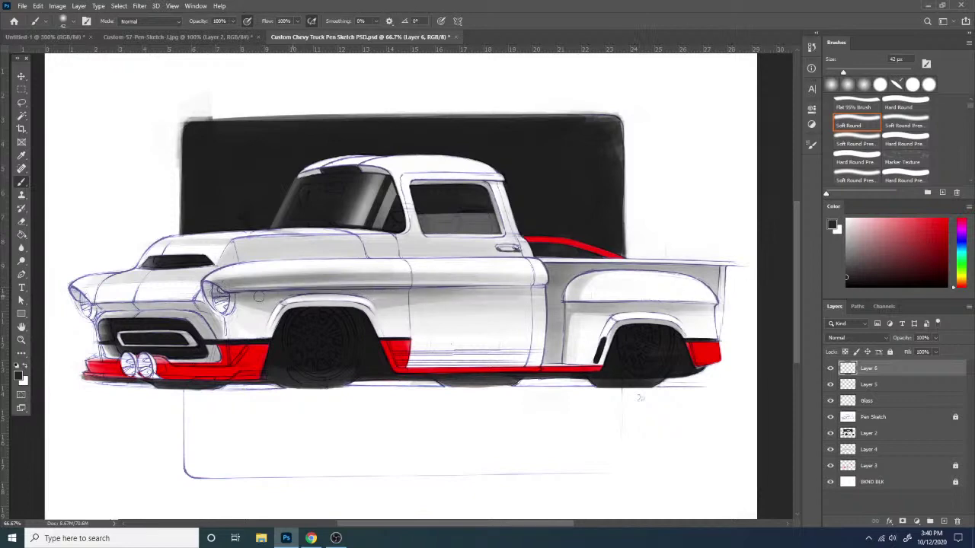
- Airbrush soft dark shading along the rear fender's horizontal crease, undoing and repainting the first stroke
{"action": "left_click_drag", "start_coordinate": [563, 302], "coordinate": [739, 305]}
{"action": "key", "text": "ctrl+z"}
{"action": "left_click_drag", "start_coordinate": [563, 303], "coordinate": [729, 306]}
- Set the Soft Round eraser to 124 px
{"action": "key", "text": "e"}
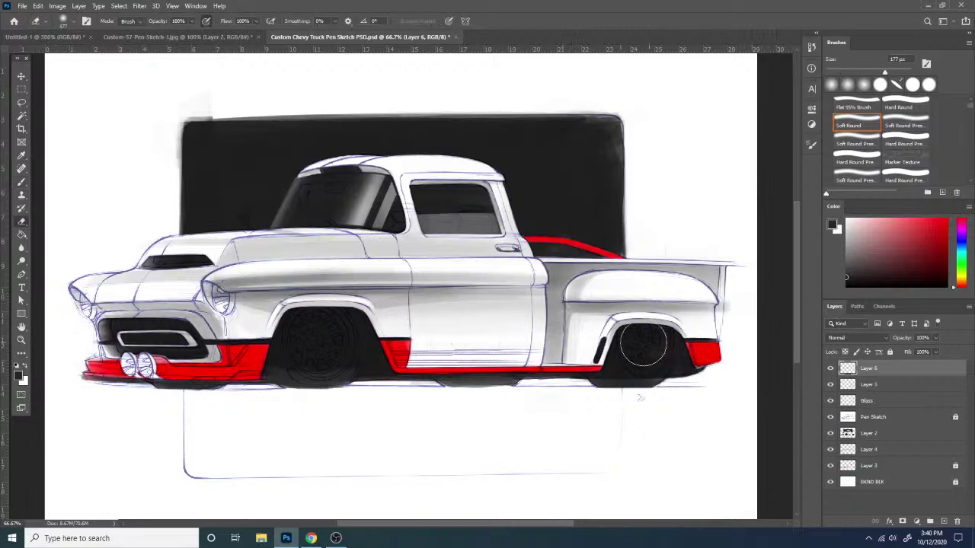
{"action": "right_click", "coordinate": [709, 330]}
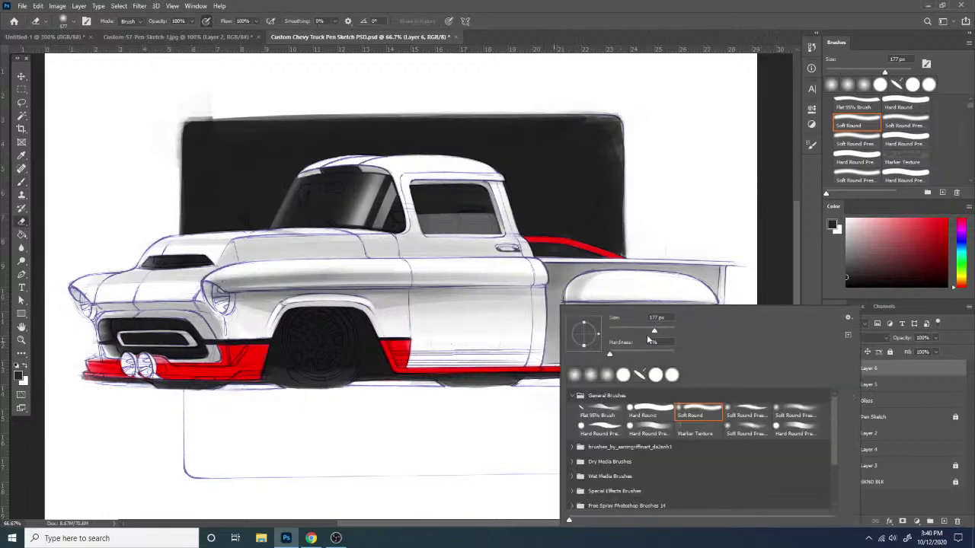
{"action": "left_click", "coordinate": [646, 331]}
{"action": "left_click", "coordinate": [491, 270]}
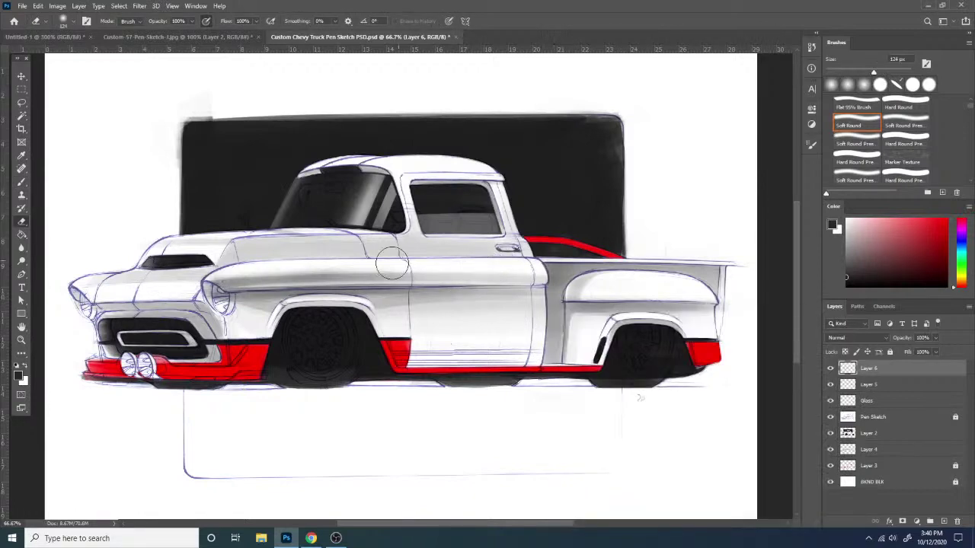
- Switch the brush to Flat 95% Brush at 34 px and sample a mid grey from the front fender's shading
{"action": "left_click_drag", "start_coordinate": [242, 334], "coordinate": [411, 323]}
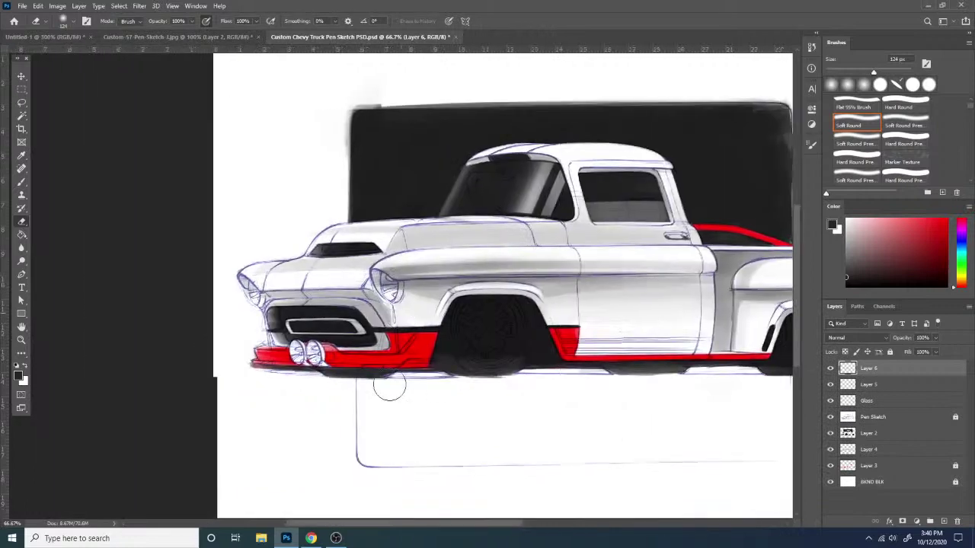
{"action": "key", "text": "b"}
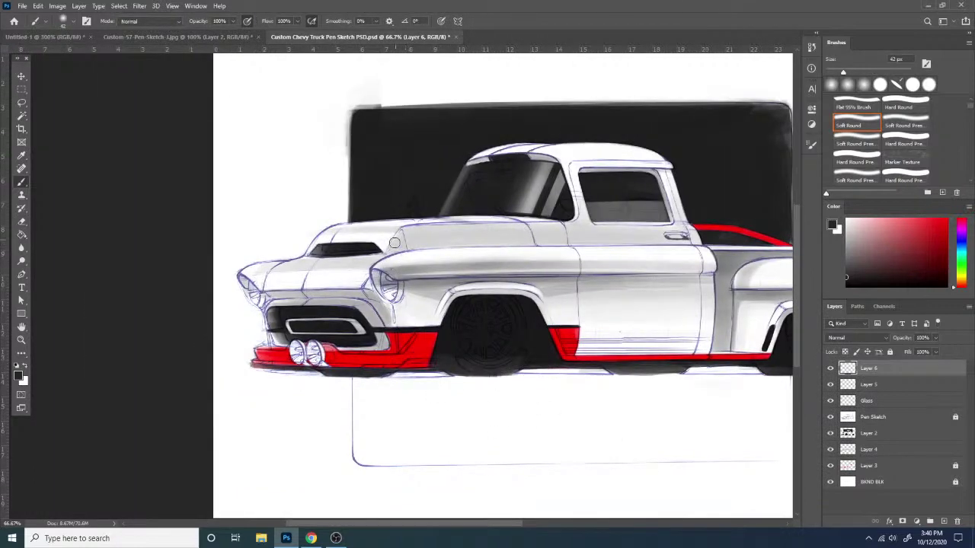
{"action": "right_click", "coordinate": [485, 237]}
{"action": "left_click", "coordinate": [541, 354]}
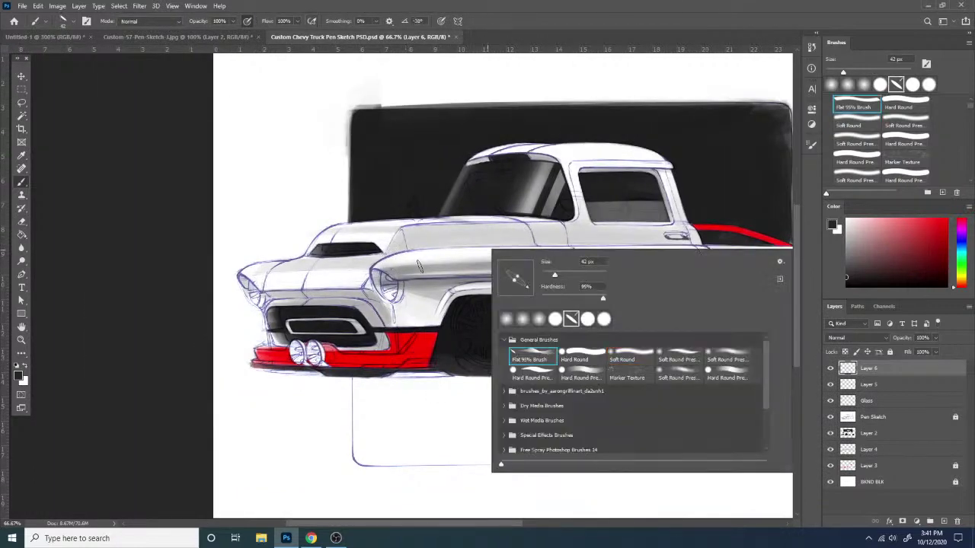
{"action": "left_click", "coordinate": [402, 300], "text": "alt"}
{"action": "left_click", "coordinate": [424, 275], "text": "alt"}
{"action": "right_click", "coordinate": [421, 262]}
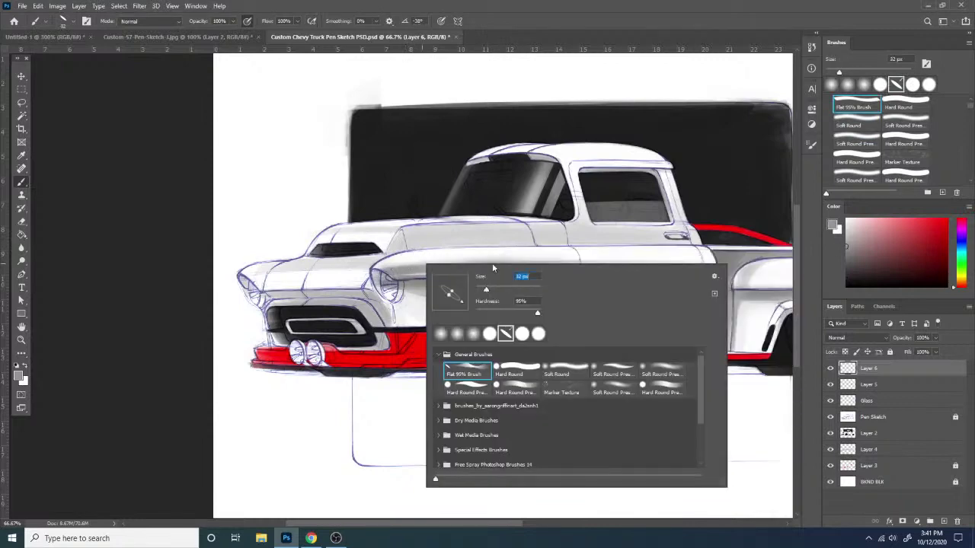
{"action": "left_click_drag", "start_coordinate": [384, 256], "coordinate": [427, 246]}
{"action": "right_click", "coordinate": [500, 276]}
{"action": "right_click", "coordinate": [432, 259]}
{"action": "left_click_drag", "start_coordinate": [492, 286], "coordinate": [499, 286]}
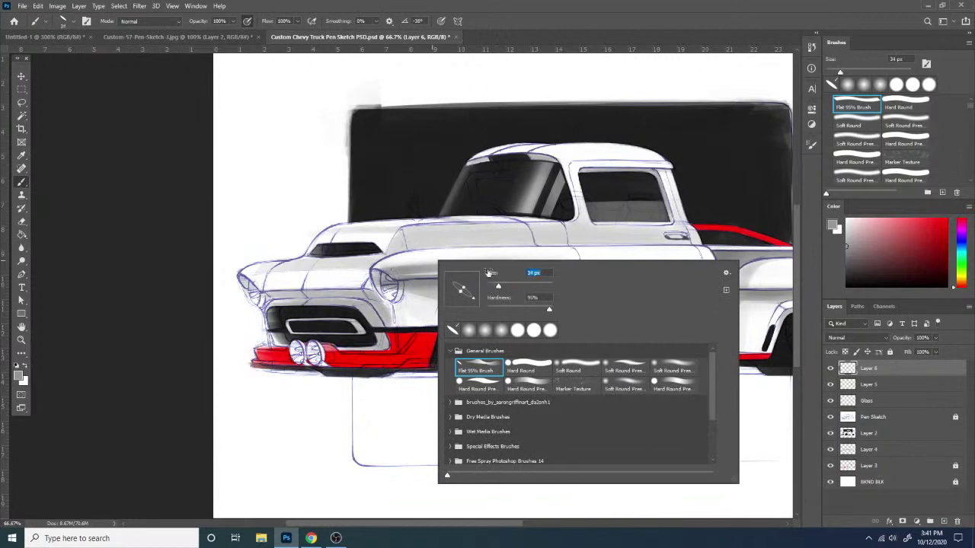
{"action": "left_click", "coordinate": [388, 254]}
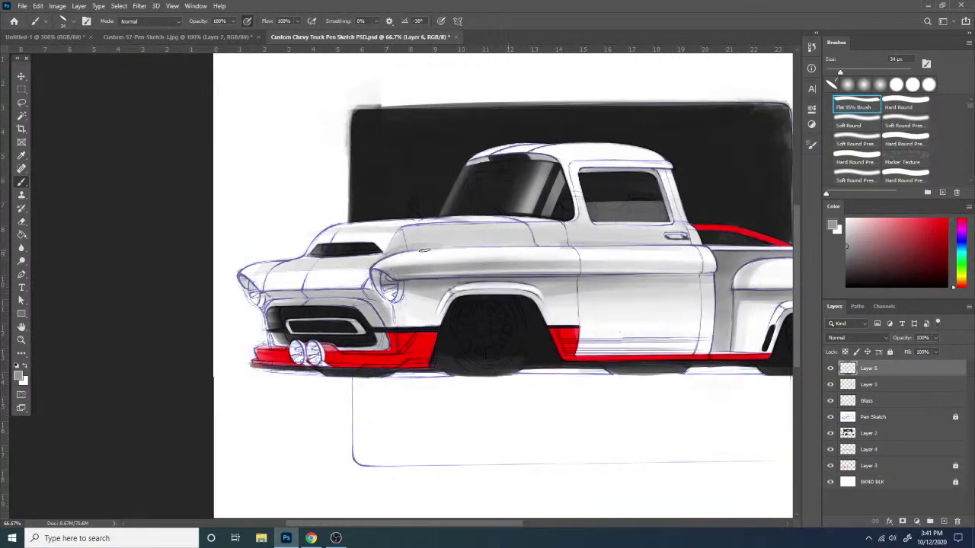
- Try grey strokes along the top edge of the front fender and door, undoing each one
{"action": "key", "text": "ctrl+z"}
{"action": "left_click_drag", "start_coordinate": [400, 252], "coordinate": [687, 240]}
{"action": "key", "text": "ctrl+z"}
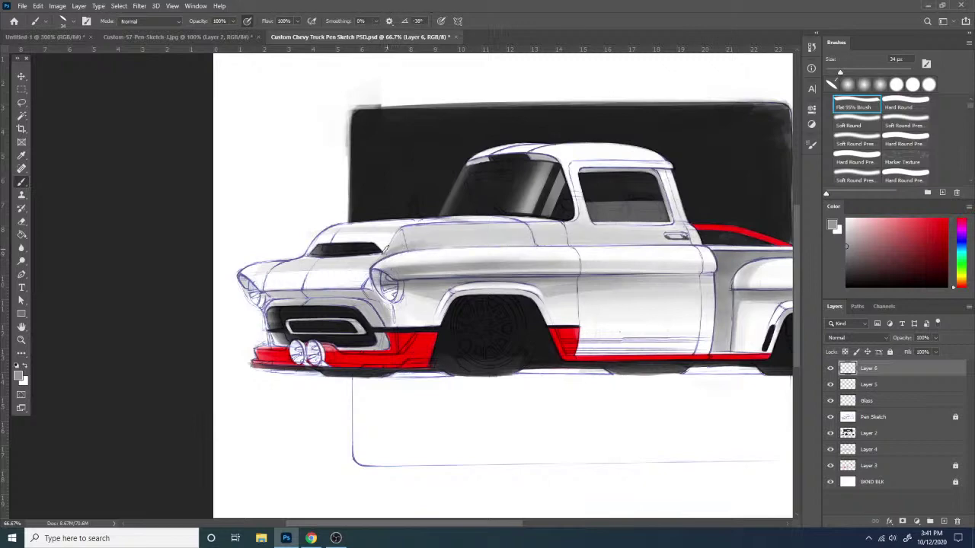
{"action": "left_click_drag", "start_coordinate": [411, 249], "coordinate": [695, 243]}
{"action": "key", "text": "ctrl+z"}
{"action": "left_click_drag", "start_coordinate": [409, 249], "coordinate": [678, 244]}
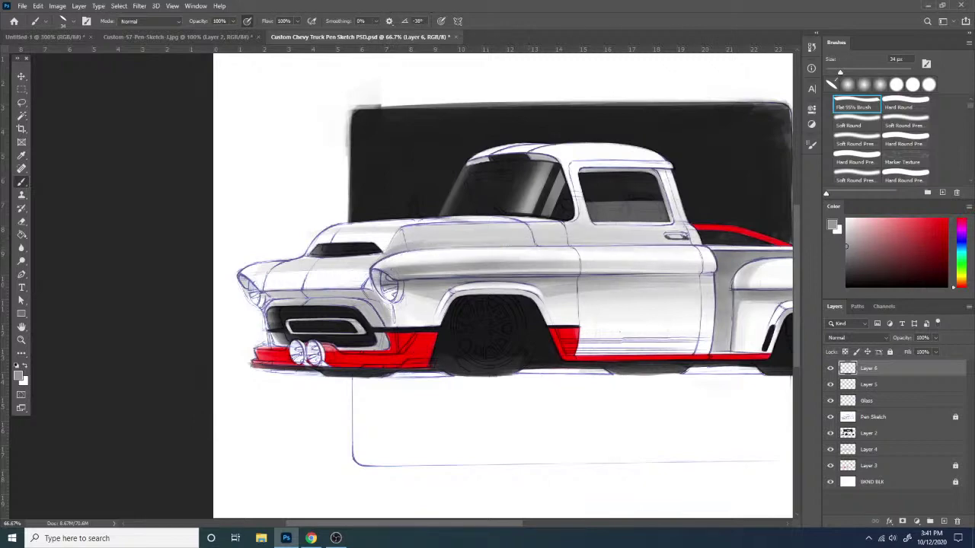
{"action": "key", "text": "ctrl+z"}
- Paint sampled grey shading above the front fender line and over the hood's side, and sample a lighter grey from the fender
{"action": "left_click_drag", "start_coordinate": [406, 250], "coordinate": [636, 241]}
{"action": "left_click", "coordinate": [394, 252], "text": "alt"}
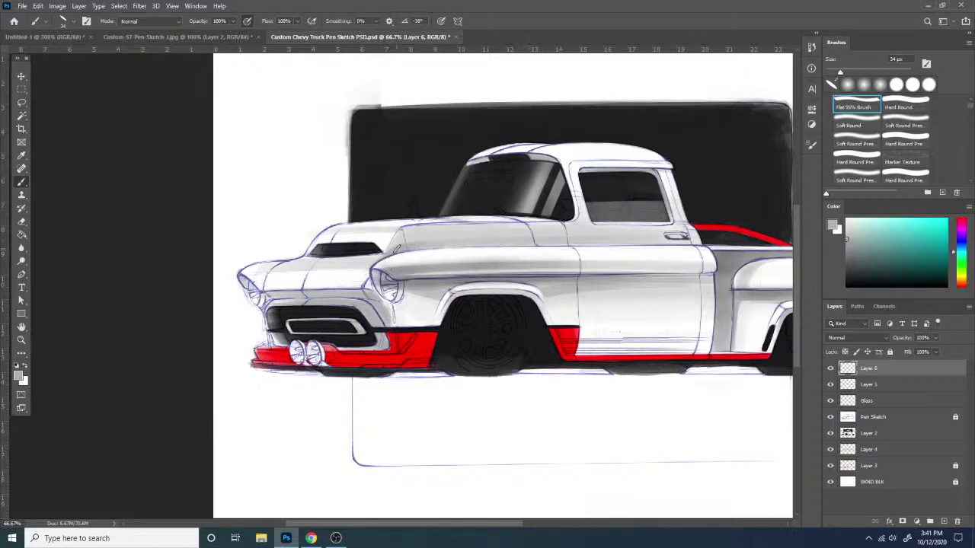
{"action": "left_click_drag", "start_coordinate": [421, 246], "coordinate": [711, 243]}
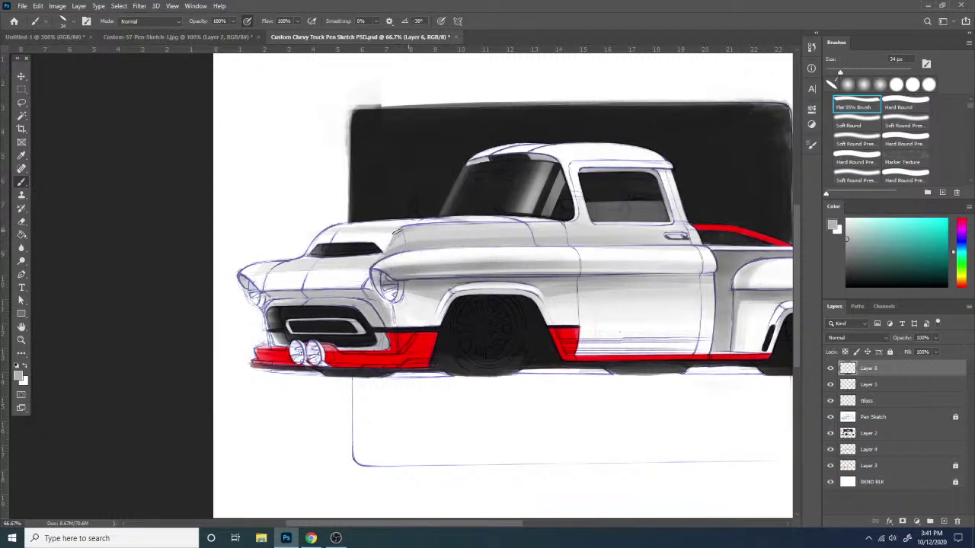
{"action": "left_click_drag", "start_coordinate": [395, 232], "coordinate": [524, 224]}
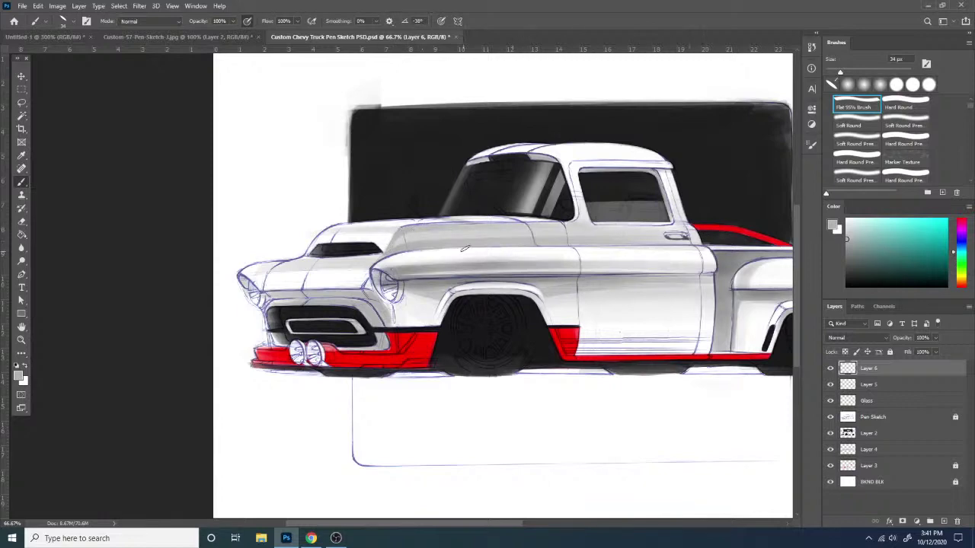
{"action": "left_click", "coordinate": [425, 265], "text": "alt"}
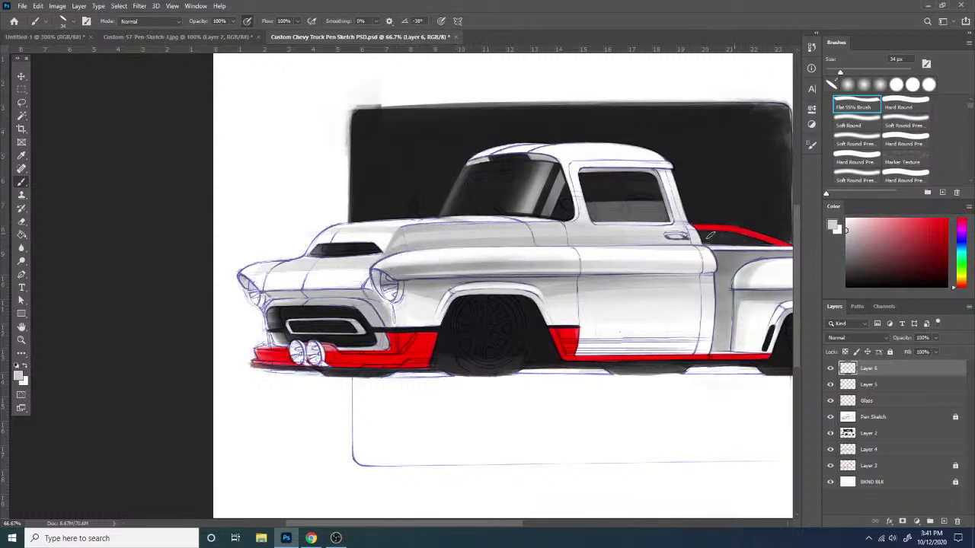
- Reduce the Soft Round eraser to 25 px
{"action": "key", "text": "e"}
{"action": "right_click", "coordinate": [664, 266]}
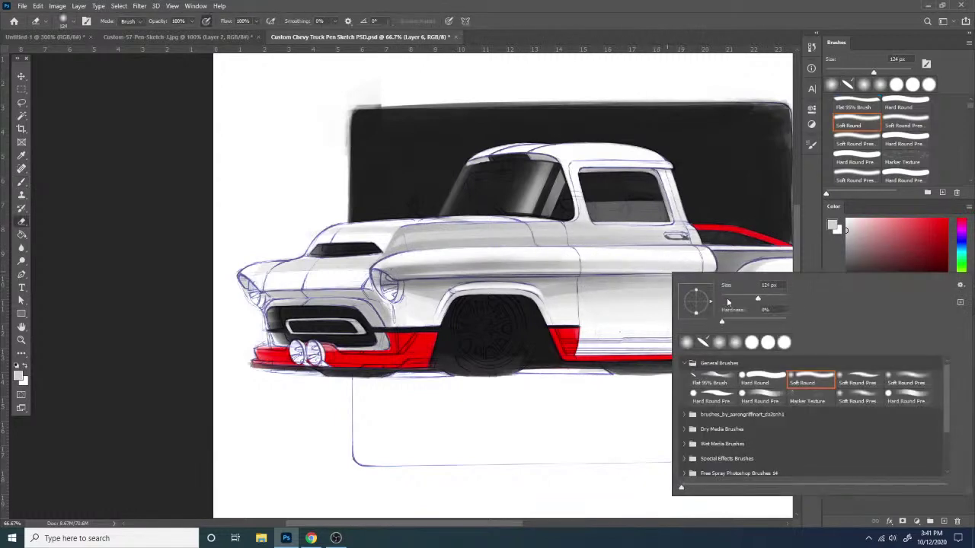
{"action": "left_click_drag", "start_coordinate": [731, 297], "coordinate": [731, 297]}
{"action": "left_click", "coordinate": [541, 250]}
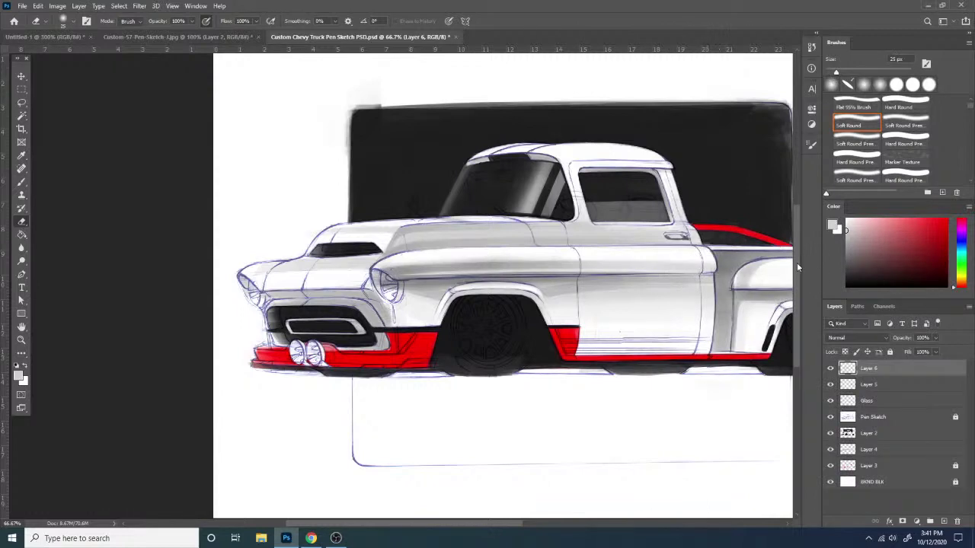
- Flip the canvas view horizontally and merge Layer 6 down into Layer 5
{"action": "key", "text": "ctrl+shift+h"}
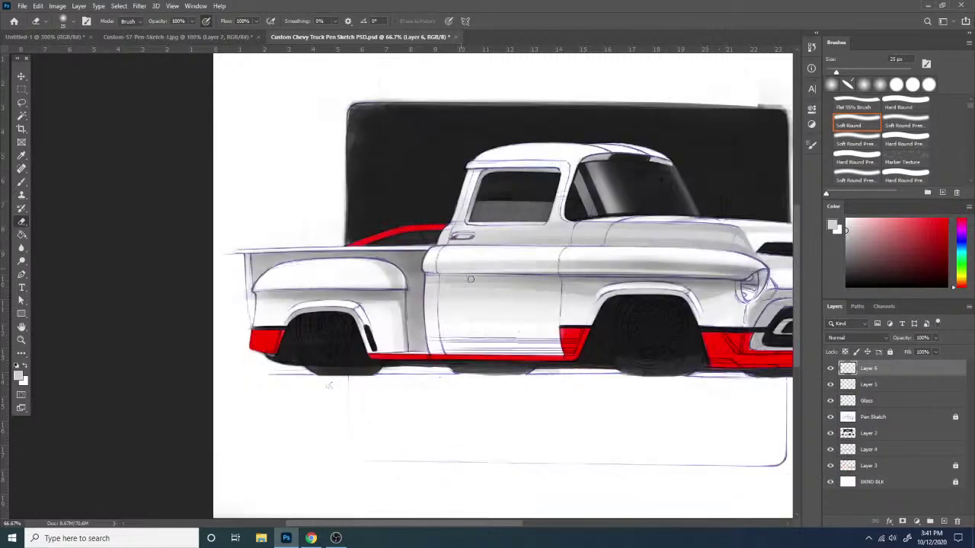
{"action": "left_click_drag", "start_coordinate": [579, 358], "coordinate": [377, 287]}
{"action": "right_click", "coordinate": [892, 372]}
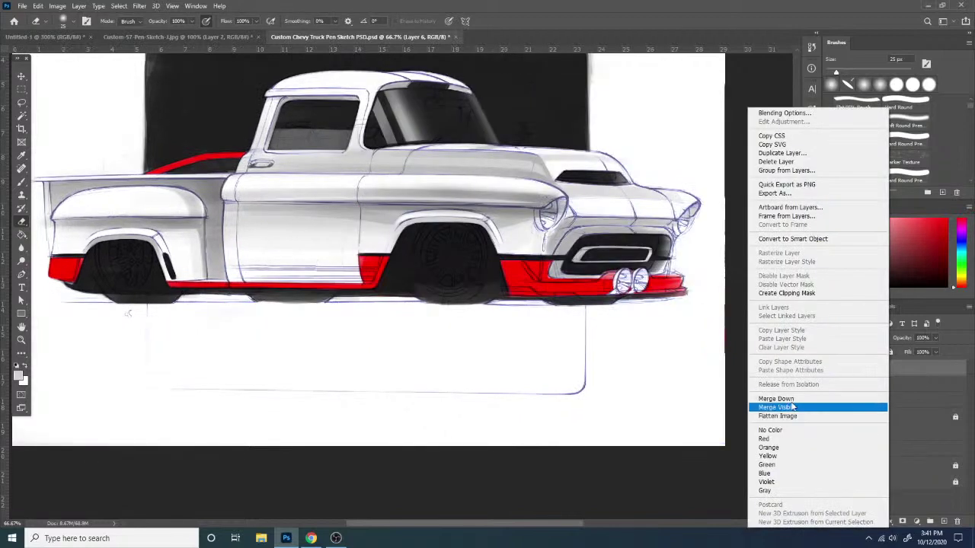
{"action": "left_click", "coordinate": [785, 399]}
{"action": "left_click_drag", "start_coordinate": [508, 277], "coordinate": [460, 303]}
{"action": "key", "text": "b"}
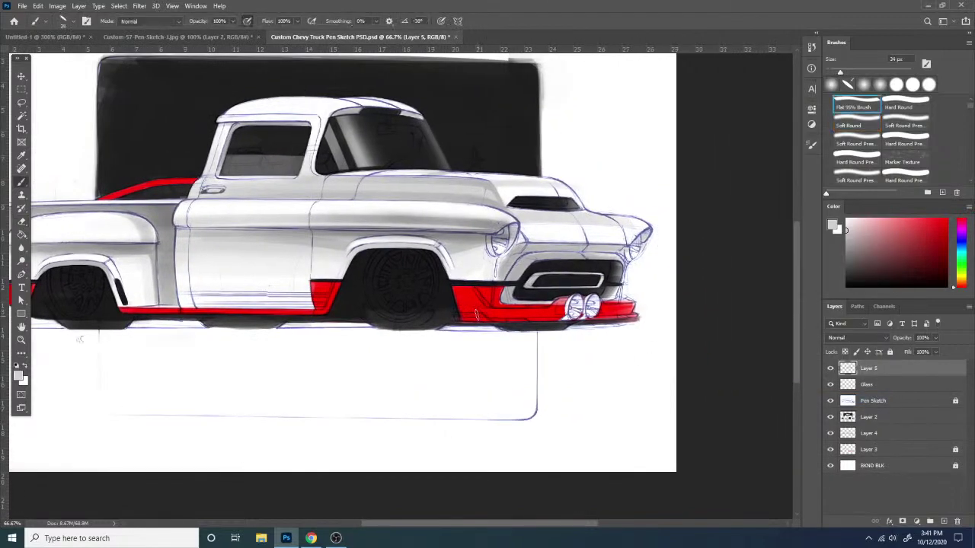
- Paint soft dark grey shading beneath the hood's front edge and around the grille surround with a 97 px Soft Round brush
{"action": "left_click", "coordinate": [847, 278]}
{"action": "right_click", "coordinate": [542, 274]}
{"action": "left_click", "coordinate": [679, 379]}
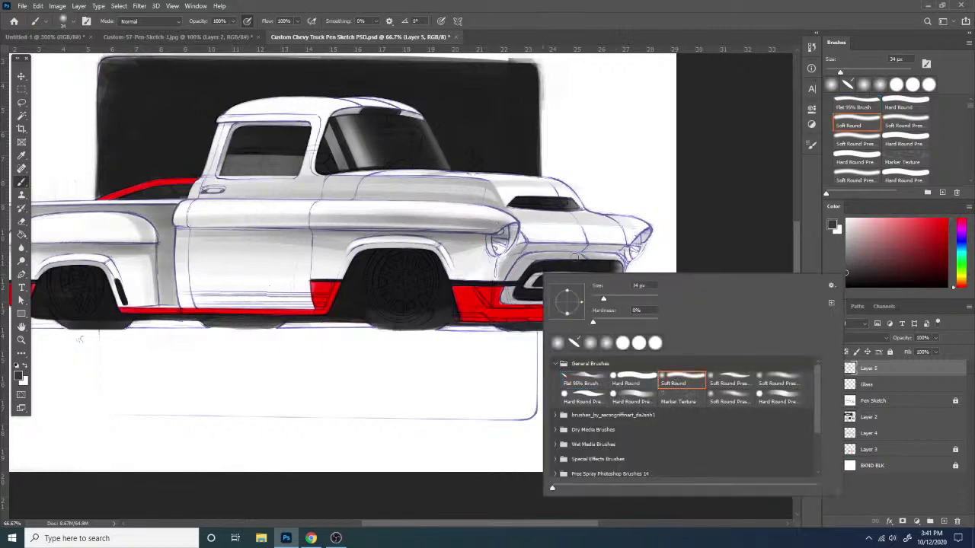
{"action": "left_click", "coordinate": [622, 298]}
{"action": "left_click", "coordinate": [531, 254]}
{"action": "left_click_drag", "start_coordinate": [521, 258], "coordinate": [666, 243]}
{"action": "key", "text": "ctrl+z"}
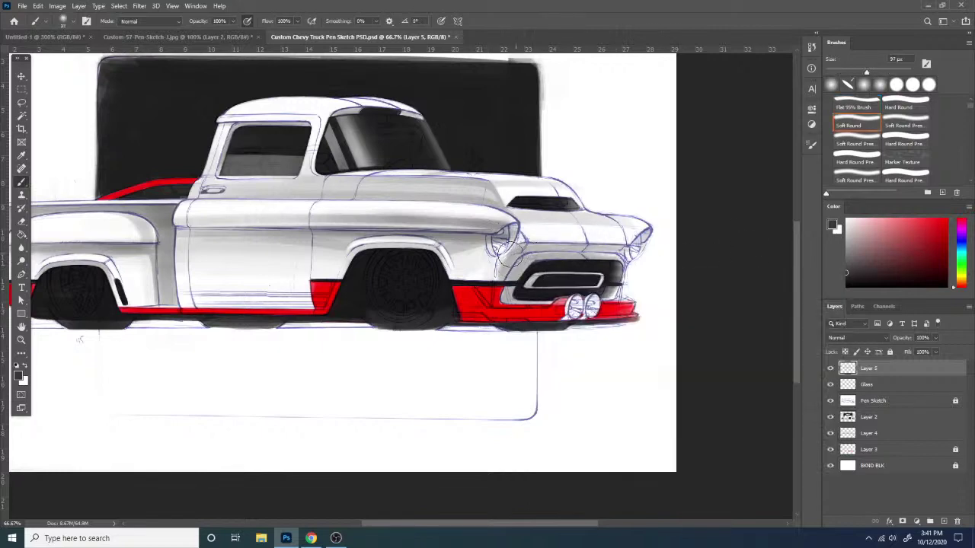
{"action": "left_click_drag", "start_coordinate": [524, 251], "coordinate": [682, 260]}
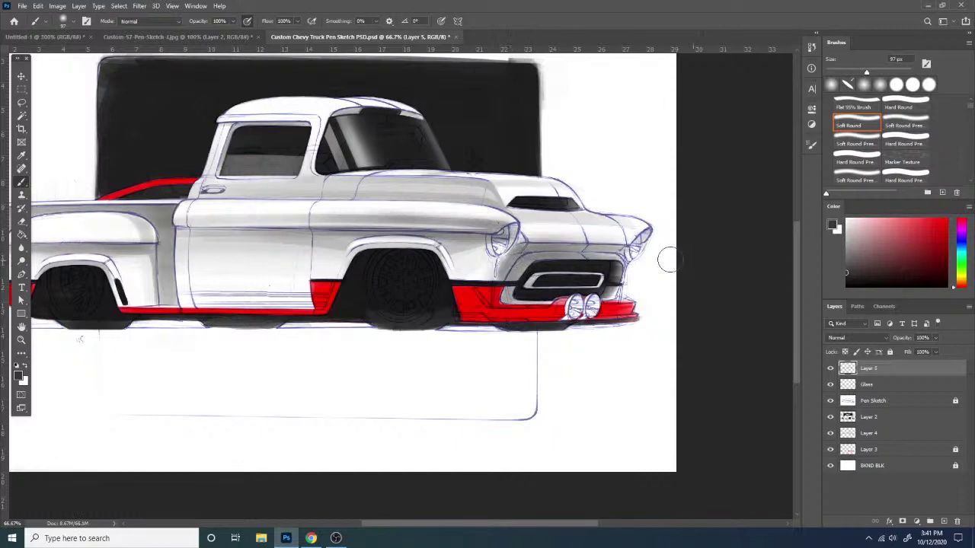
{"action": "mouse_move", "coordinate": [529, 242]}
{"action": "left_mouse_down"}
{"action": "mouse_move", "coordinate": [510, 277]}
{"action": "mouse_move", "coordinate": [580, 254]}
{"action": "mouse_move", "coordinate": [515, 290]}
{"action": "left_mouse_up"}
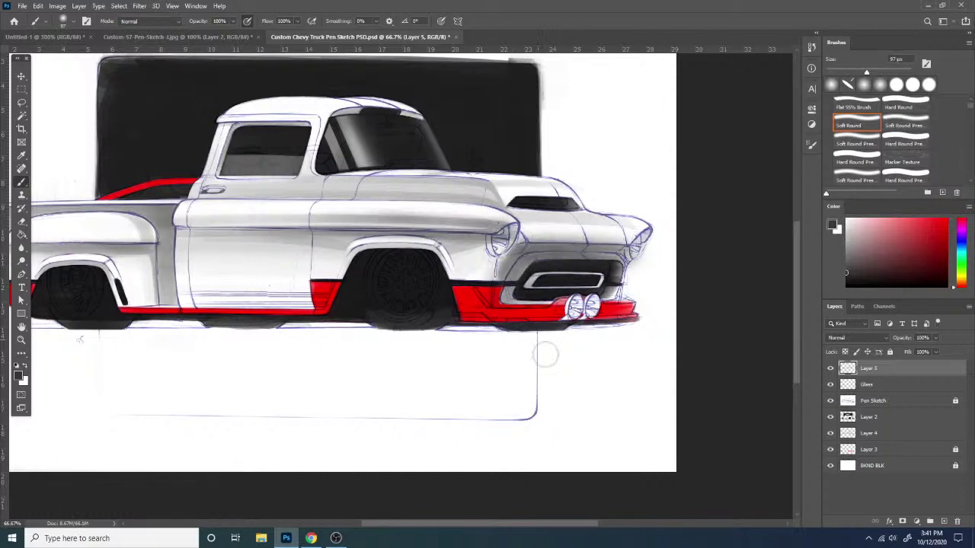
- Clean the shading around the grille opening with a 67 px Hard Round eraser, undoing the last stroke
{"action": "key", "text": "e"}
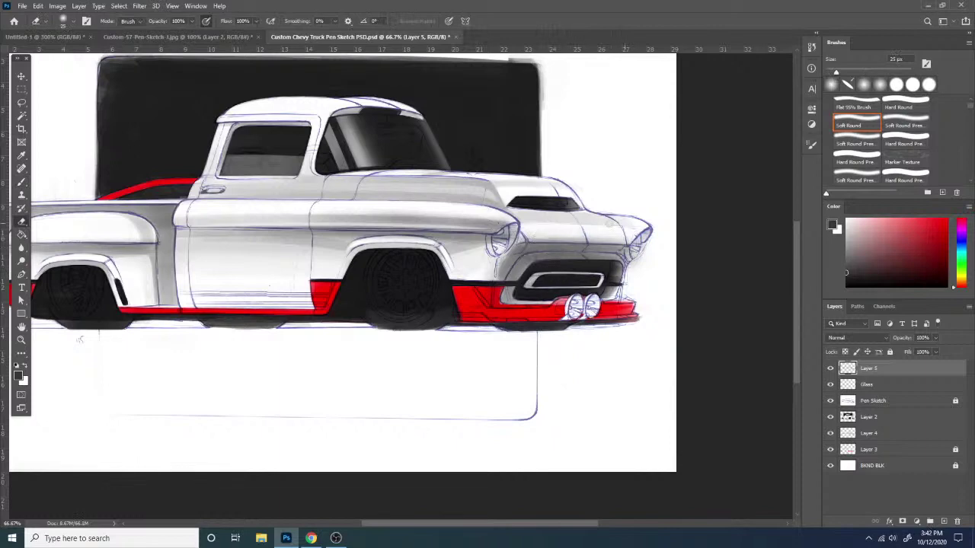
{"action": "right_click", "coordinate": [577, 253]}
{"action": "left_click", "coordinate": [672, 354]}
{"action": "left_click", "coordinate": [664, 234]}
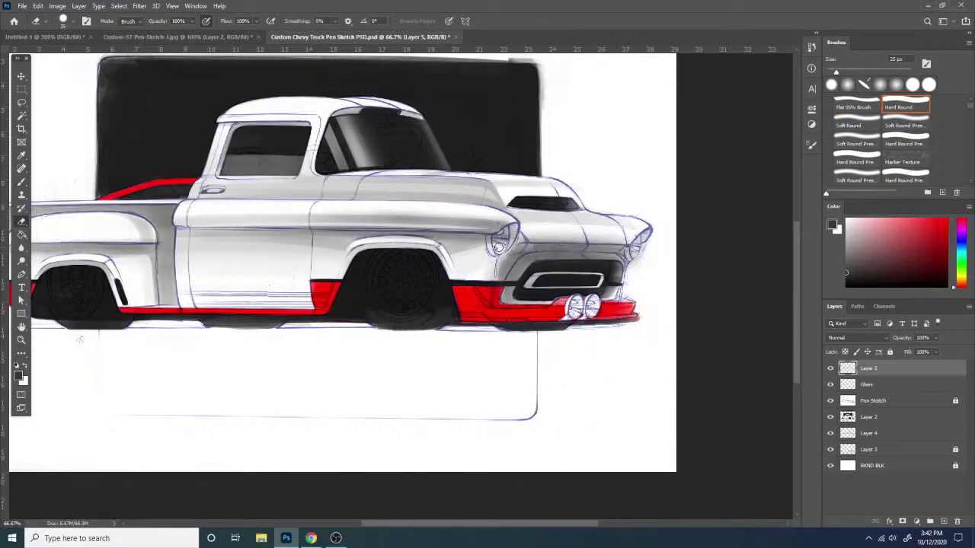
{"action": "right_click", "coordinate": [633, 256]}
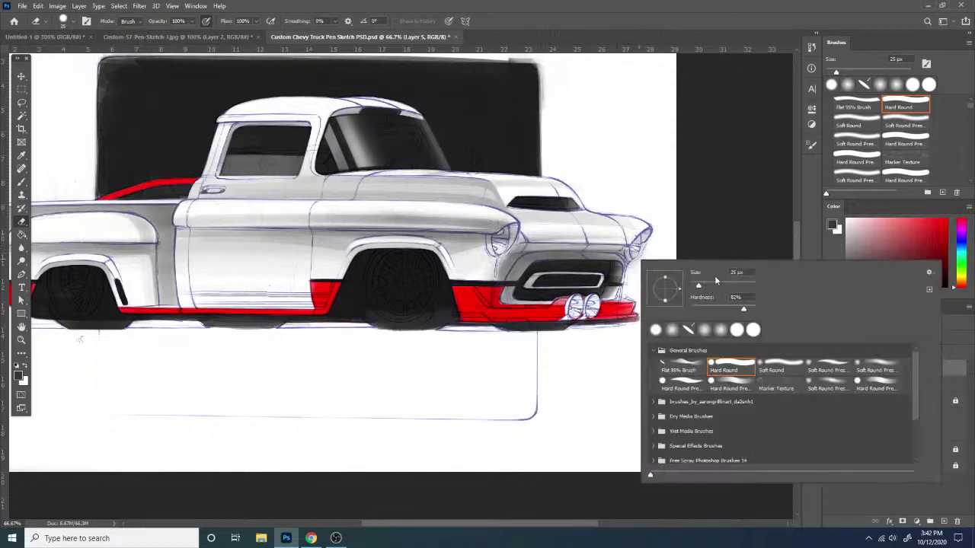
{"action": "left_click", "coordinate": [715, 281]}
{"action": "left_click", "coordinate": [690, 222]}
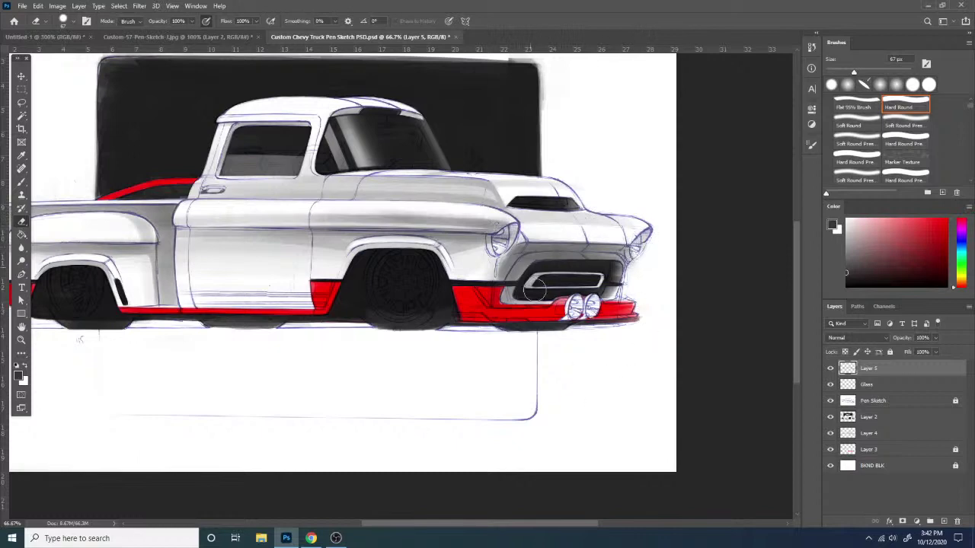
{"action": "mouse_move", "coordinate": [518, 287]}
{"action": "left_mouse_down"}
{"action": "mouse_move", "coordinate": [531, 265]}
{"action": "mouse_move", "coordinate": [607, 267]}
{"action": "left_mouse_up"}
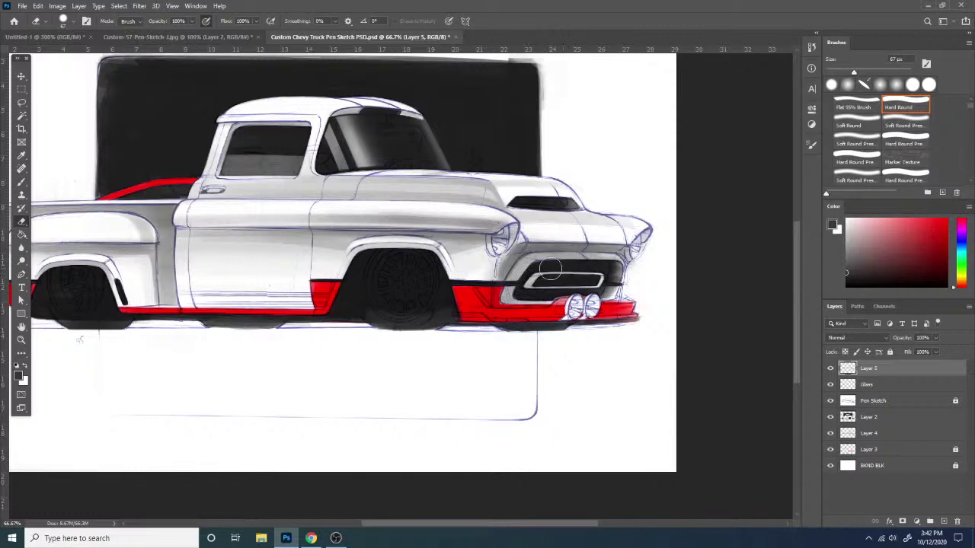
{"action": "key", "text": "ctrl+z"}
{"action": "key", "text": "ctrl+minus"}
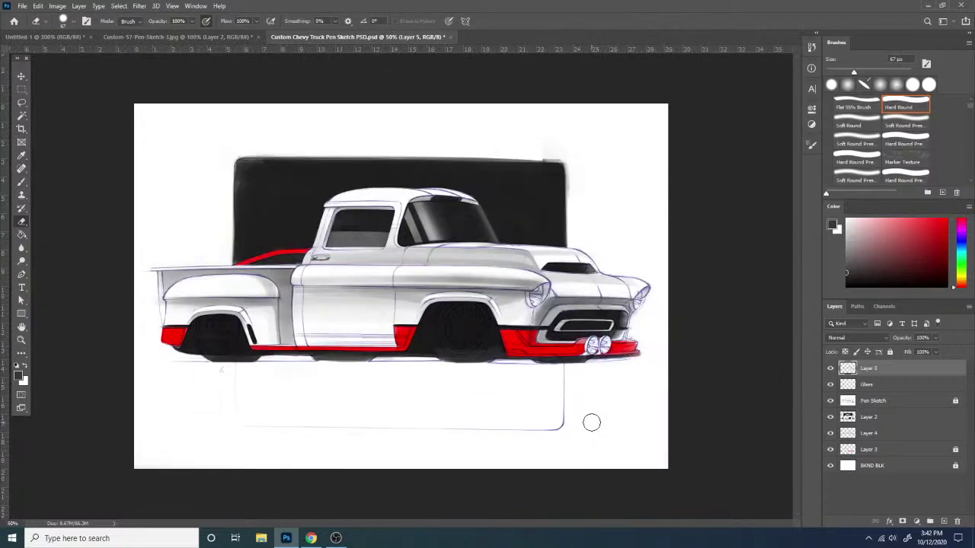
- Merge Layer 5 down into the Glass layer and add a new empty layer above it
{"action": "right_click", "coordinate": [875, 373]}
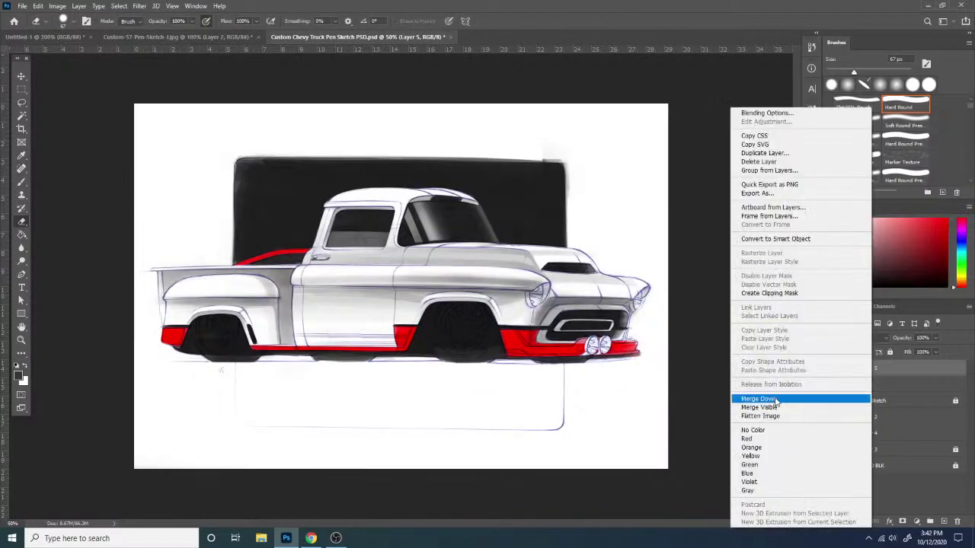
{"action": "left_click", "coordinate": [777, 401]}
{"action": "left_click", "coordinate": [945, 522]}
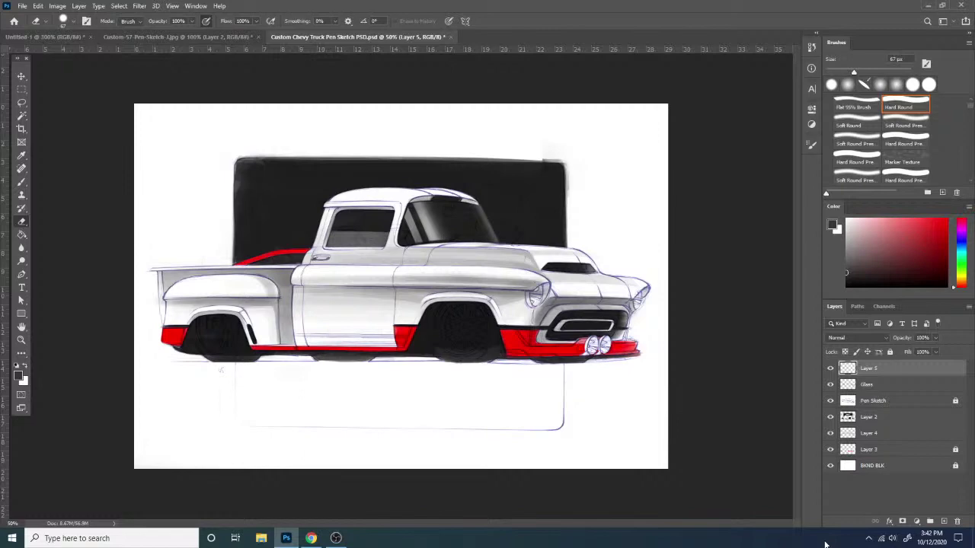
- On Layer 2, fill the gap below the rear red bumper with sampled black, using the Flat 95% Brush at 10 px
{"action": "key", "text": "ctrl+plus"}
{"action": "key", "text": "ctrl+plus"}
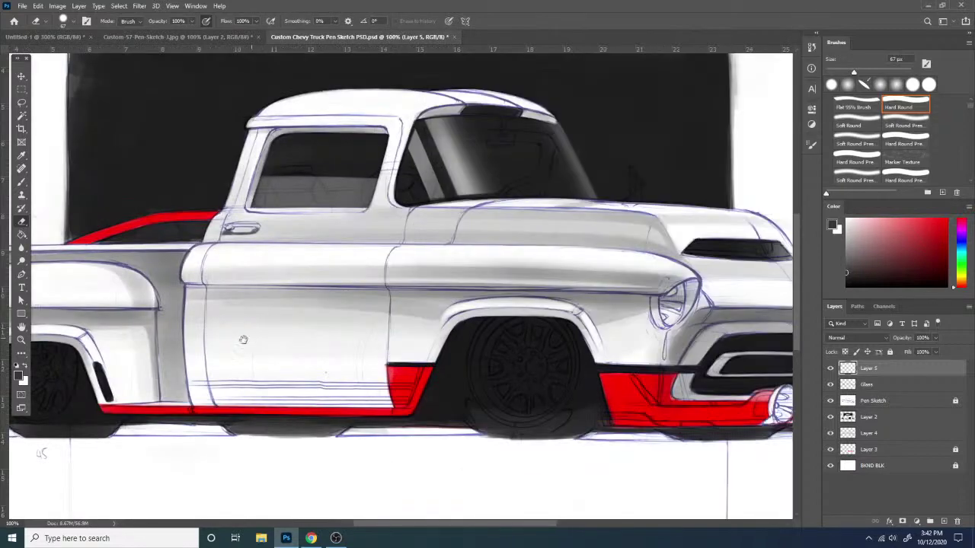
{"action": "left_click_drag", "start_coordinate": [243, 340], "coordinate": [576, 268]}
{"action": "key", "text": "ctrl+plus"}
{"action": "left_click_drag", "start_coordinate": [342, 319], "coordinate": [492, 268]}
{"action": "left_click", "coordinate": [857, 417]}
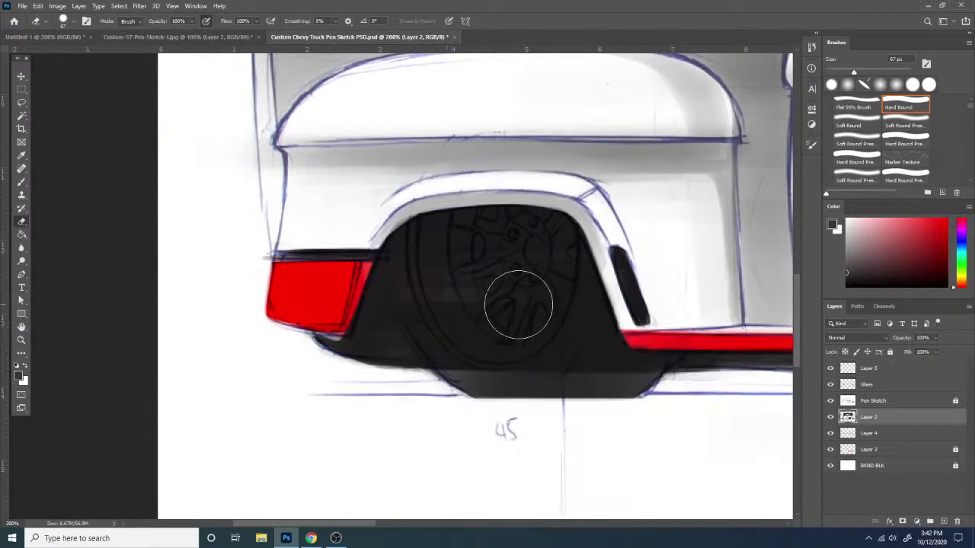
{"action": "left_click", "coordinate": [540, 331]}
{"action": "left_click", "coordinate": [491, 401]}
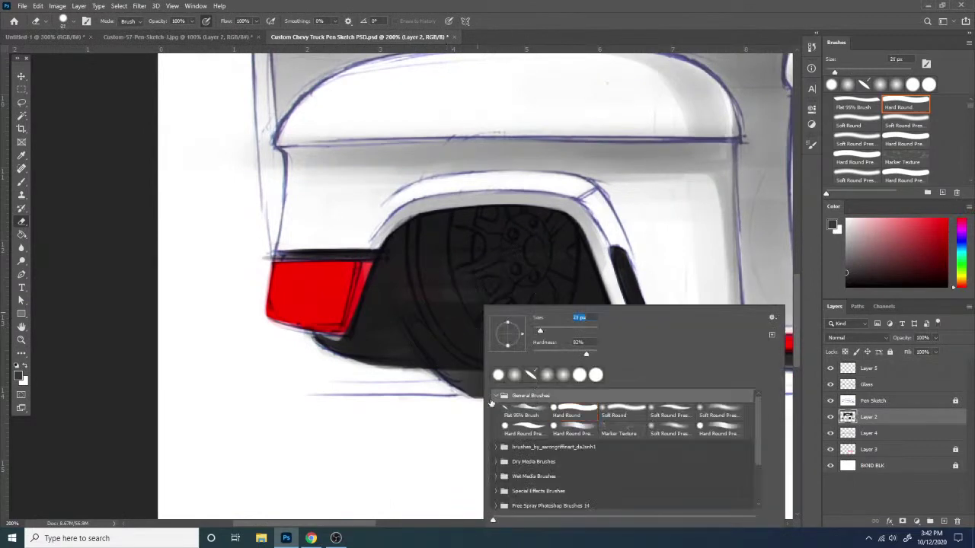
{"action": "left_click", "coordinate": [526, 415]}
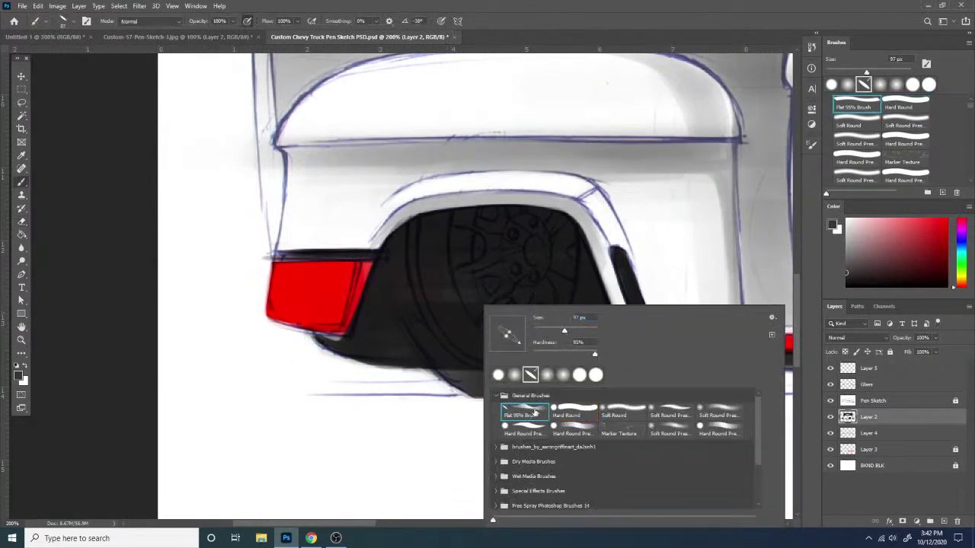
{"action": "left_click", "coordinate": [545, 331]}
{"action": "left_click", "coordinate": [537, 332]}
{"action": "left_click", "coordinate": [360, 347], "text": "alt"}
{"action": "left_click_drag", "start_coordinate": [321, 336], "coordinate": [342, 340]}
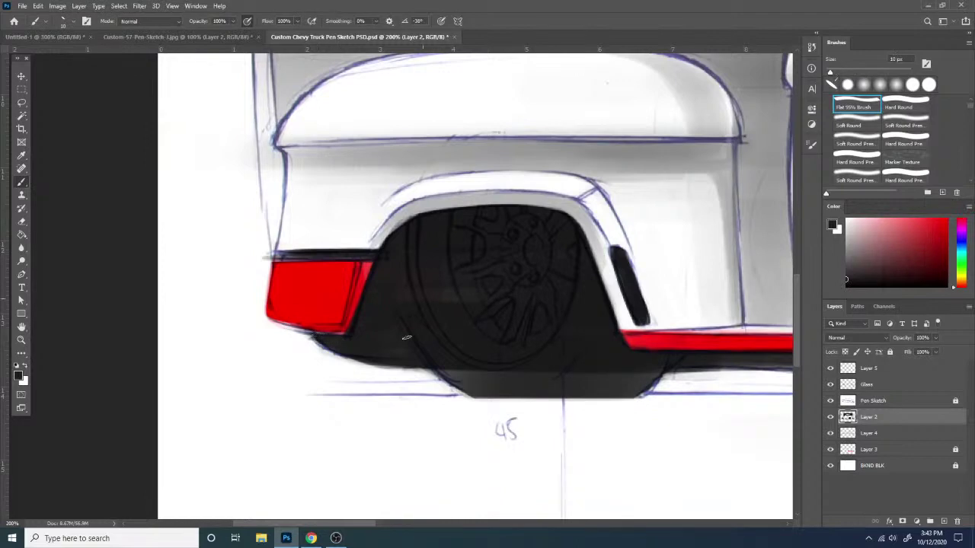
{"action": "key", "text": "ctrl+minus"}
{"action": "key", "text": "ctrl+minus"}
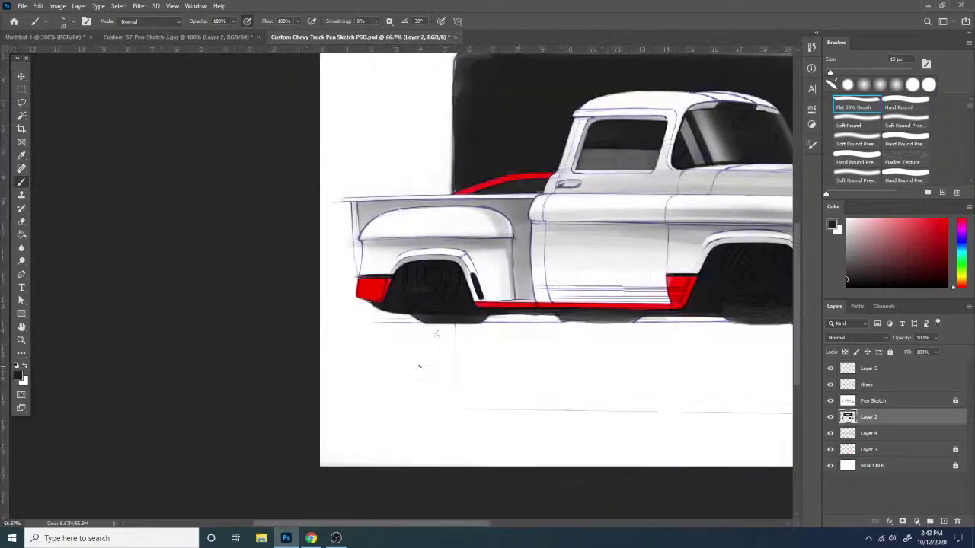
{"action": "left_click_drag", "start_coordinate": [649, 376], "coordinate": [432, 367]}
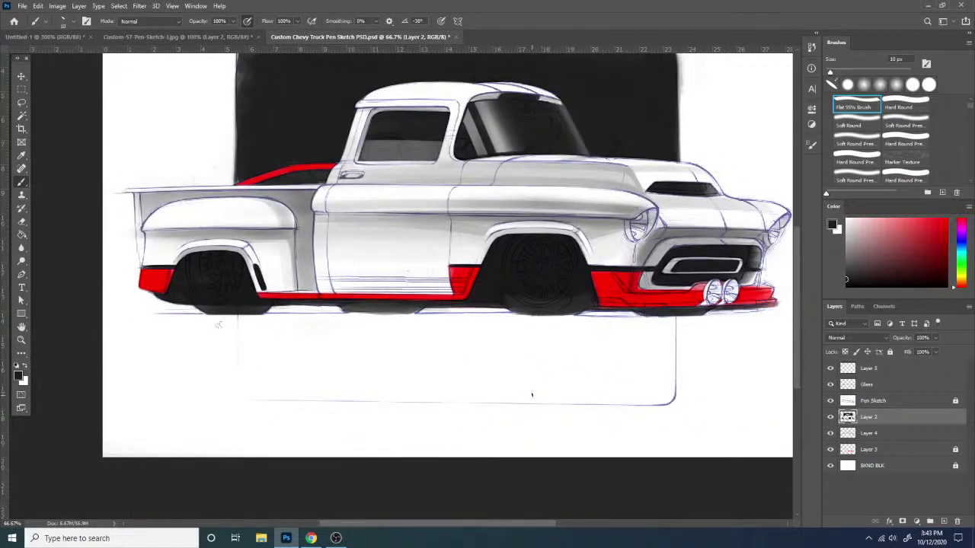
{"action": "scroll", "coordinate": [530, 396], "scroll_direction": "down", "scroll_amount": 1}
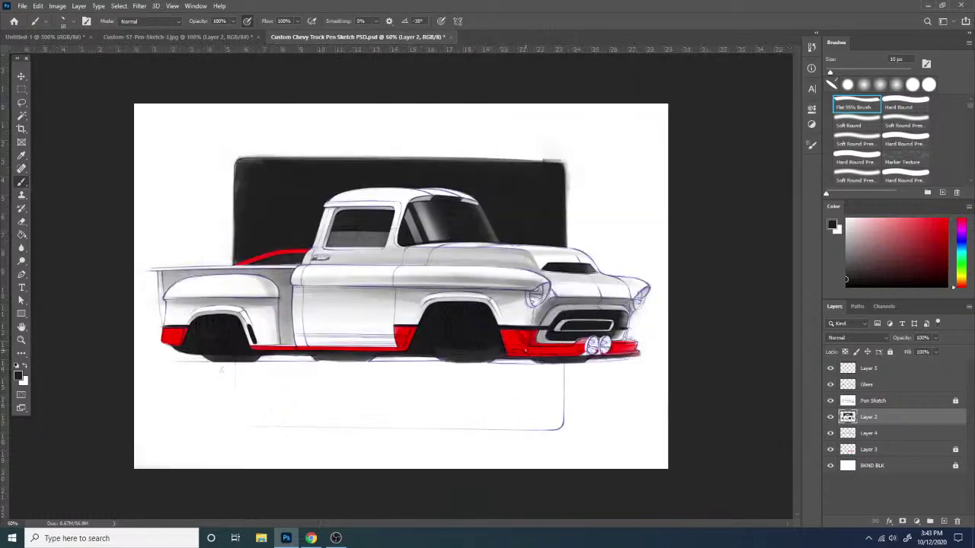
- On Layer 5, paint a soft black shadow along the windshield's upper edge with the Soft Round brush at 42 px
{"action": "key", "text": "ctrl+plus"}
{"action": "key", "text": "ctrl+plus"}
{"action": "left_click_drag", "start_coordinate": [623, 255], "coordinate": [557, 336]}
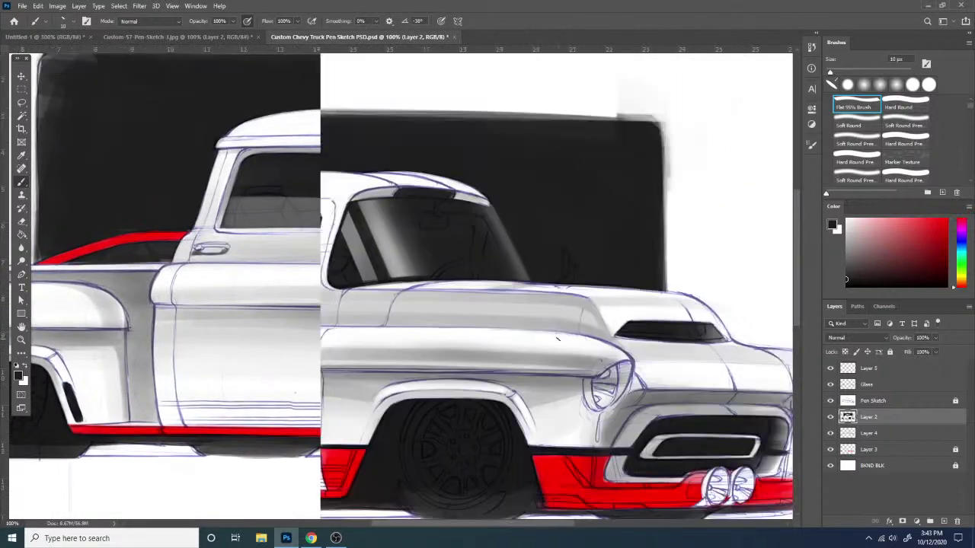
{"action": "left_click", "coordinate": [892, 371]}
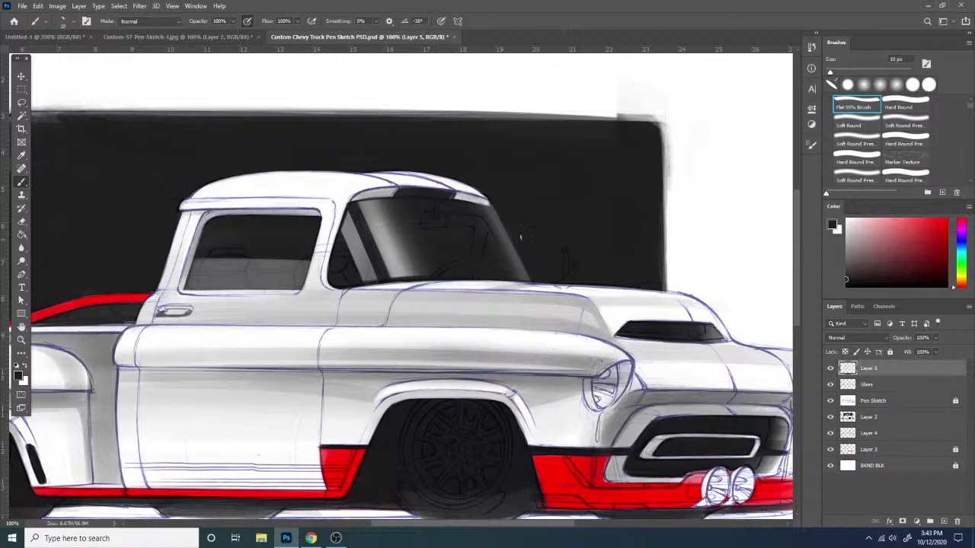
{"action": "right_click", "coordinate": [402, 276]}
{"action": "left_click", "coordinate": [539, 381]}
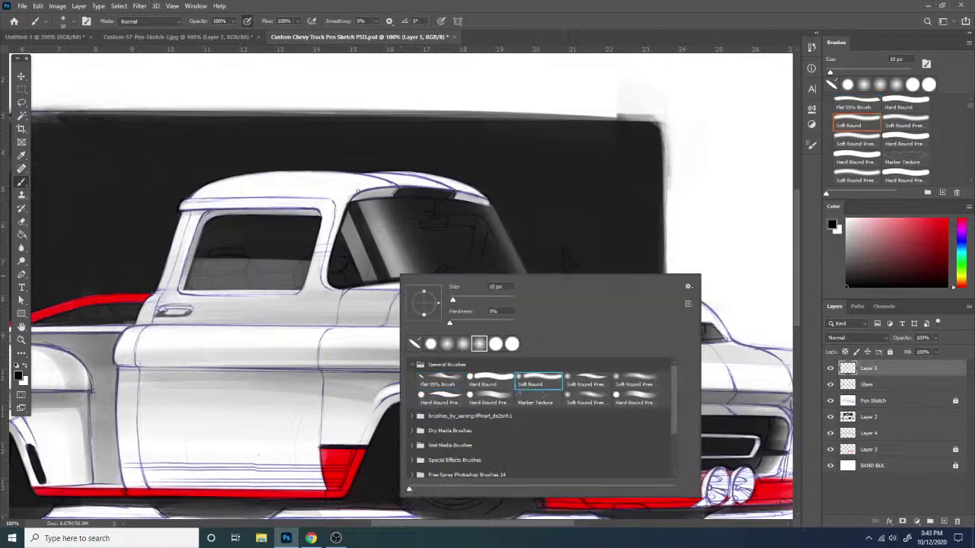
{"action": "left_click_drag", "start_coordinate": [452, 299], "coordinate": [461, 299]}
{"action": "mouse_move", "coordinate": [340, 210]}
{"action": "left_mouse_down"}
{"action": "mouse_move", "coordinate": [428, 225]}
{"action": "mouse_move", "coordinate": [371, 195]}
{"action": "mouse_move", "coordinate": [345, 197]}
{"action": "mouse_move", "coordinate": [372, 198]}
{"action": "mouse_move", "coordinate": [330, 222]}
{"action": "mouse_move", "coordinate": [376, 221]}
{"action": "mouse_move", "coordinate": [314, 222]}
{"action": "mouse_move", "coordinate": [518, 213]}
{"action": "left_mouse_up"}
{"action": "key", "text": "ctrl+z"}
{"action": "mouse_move", "coordinate": [417, 195]}
{"action": "left_mouse_down"}
{"action": "mouse_move", "coordinate": [501, 219]}
{"action": "mouse_move", "coordinate": [484, 211]}
{"action": "left_mouse_up"}
{"action": "mouse_move", "coordinate": [336, 214]}
{"action": "left_mouse_down"}
{"action": "mouse_move", "coordinate": [363, 195]}
{"action": "mouse_move", "coordinate": [416, 186]}
{"action": "mouse_move", "coordinate": [402, 195]}
{"action": "mouse_move", "coordinate": [487, 200]}
{"action": "left_mouse_up"}
- Erase the windshield shadow's overspill from the roof edge, pillars and background with a 21 px Hard Round eraser
{"action": "key", "text": "e"}
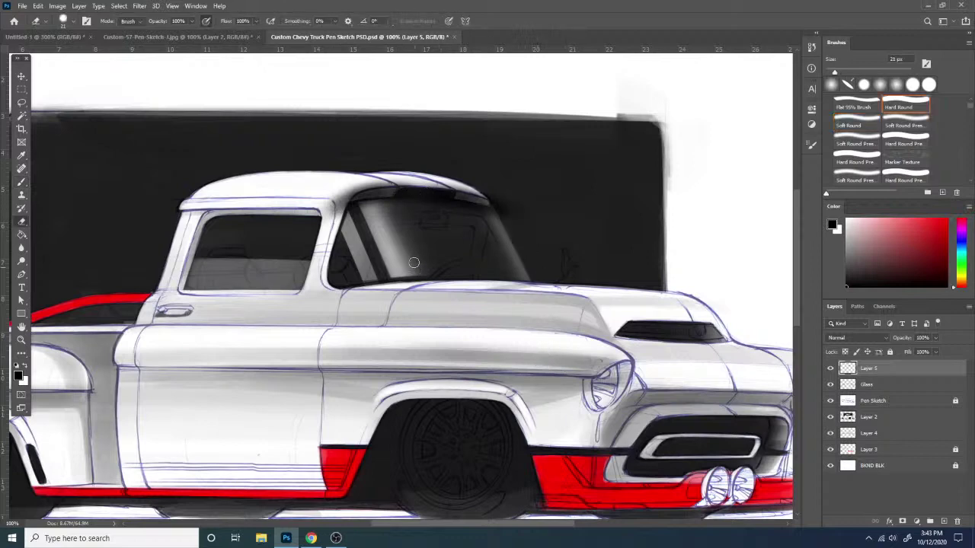
{"action": "mouse_move", "coordinate": [348, 217]}
{"action": "left_mouse_down"}
{"action": "mouse_move", "coordinate": [515, 232]}
{"action": "mouse_move", "coordinate": [355, 213]}
{"action": "mouse_move", "coordinate": [421, 213]}
{"action": "mouse_move", "coordinate": [347, 212]}
{"action": "mouse_move", "coordinate": [392, 208]}
{"action": "left_mouse_up"}
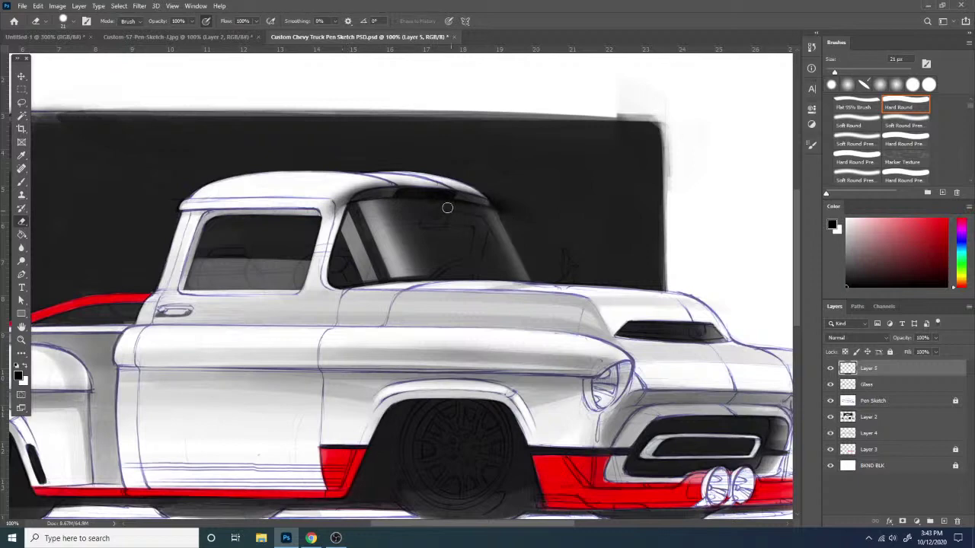
{"action": "left_click_drag", "start_coordinate": [497, 192], "coordinate": [503, 219]}
{"action": "left_click_drag", "start_coordinate": [453, 182], "coordinate": [452, 181]}
{"action": "mouse_move", "coordinate": [347, 191]}
{"action": "left_mouse_down"}
{"action": "mouse_move", "coordinate": [410, 176]}
{"action": "mouse_move", "coordinate": [339, 184]}
{"action": "mouse_move", "coordinate": [351, 181]}
{"action": "mouse_move", "coordinate": [335, 208]}
{"action": "mouse_move", "coordinate": [357, 188]}
{"action": "mouse_move", "coordinate": [341, 193]}
{"action": "mouse_move", "coordinate": [356, 177]}
{"action": "mouse_move", "coordinate": [338, 205]}
{"action": "left_mouse_up"}
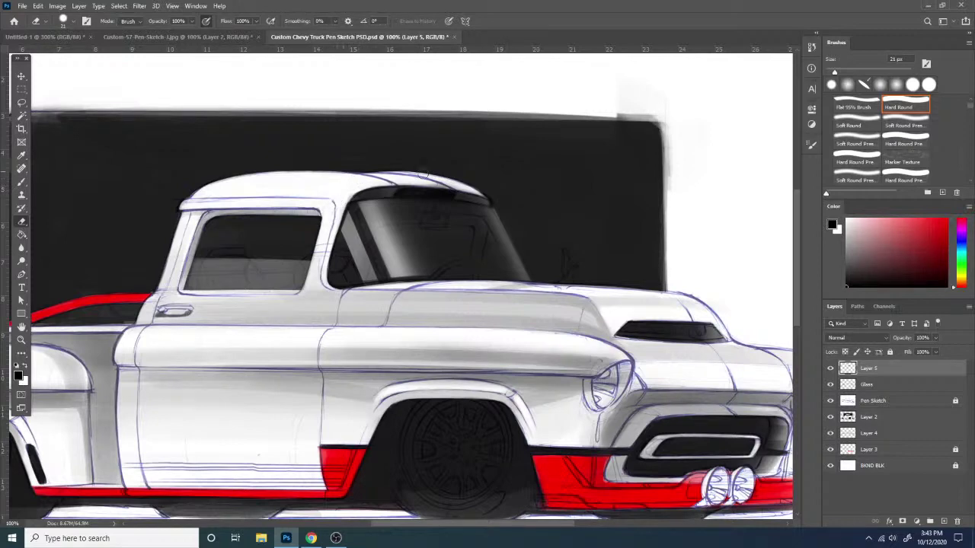
{"action": "mouse_move", "coordinate": [427, 175]}
{"action": "left_mouse_down"}
{"action": "mouse_move", "coordinate": [377, 181]}
{"action": "mouse_move", "coordinate": [423, 179]}
{"action": "left_mouse_up"}
{"action": "key", "text": "ctrl+minus"}
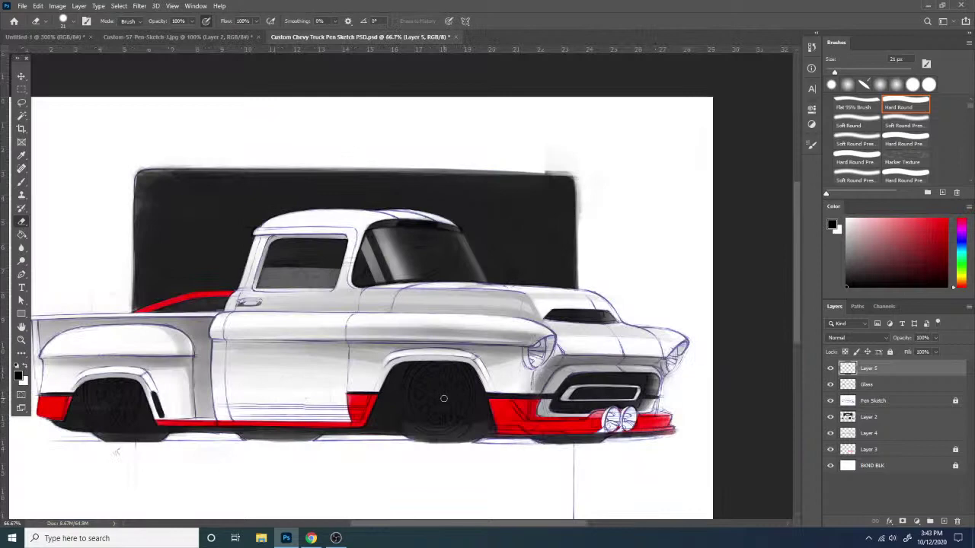
{"action": "key", "text": "ctrl+minus"}
{"action": "key", "text": "ctrl+plus"}
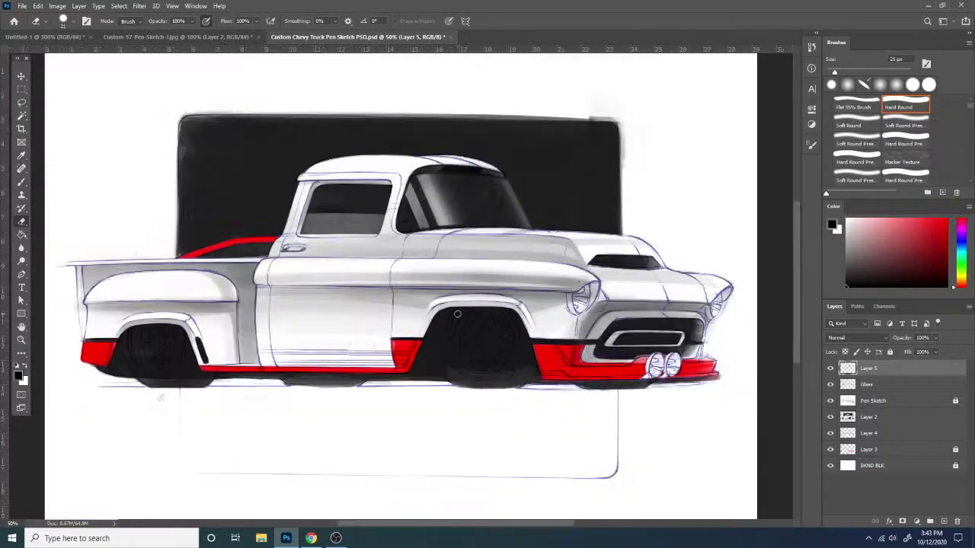
- Paint a soft black shadow along the side window's upper edge with the 42 px Soft Round brush, undoing a stray stroke
{"action": "key", "text": "ctrl+plus"}
{"action": "left_click_drag", "start_coordinate": [328, 261], "coordinate": [423, 309]}
{"action": "key", "text": "b"}
{"action": "right_click", "coordinate": [423, 287]}
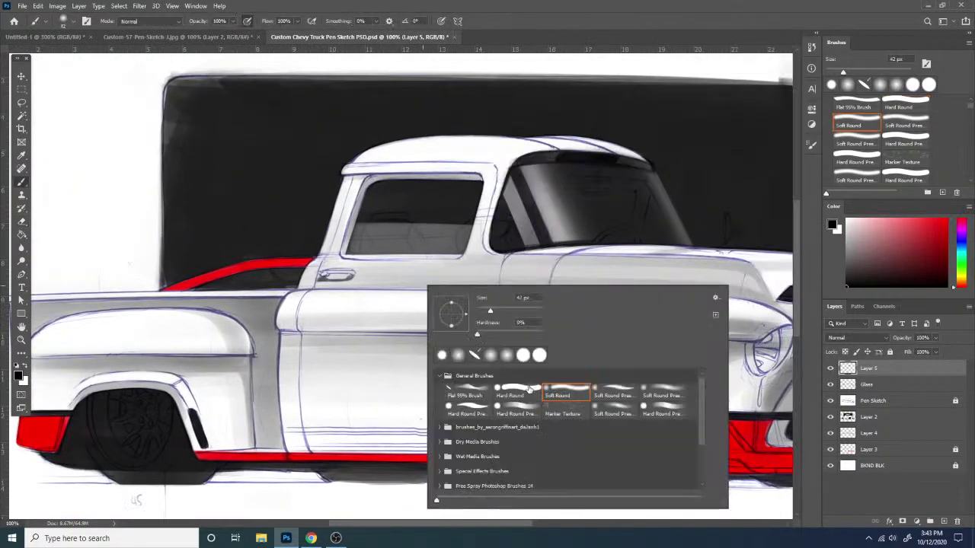
{"action": "left_click", "coordinate": [530, 389]}
{"action": "left_click", "coordinate": [576, 402]}
{"action": "mouse_move", "coordinate": [499, 183]}
{"action": "left_mouse_down"}
{"action": "mouse_move", "coordinate": [349, 179]}
{"action": "mouse_move", "coordinate": [412, 174]}
{"action": "mouse_move", "coordinate": [344, 235]}
{"action": "mouse_move", "coordinate": [392, 172]}
{"action": "mouse_move", "coordinate": [499, 173]}
{"action": "mouse_move", "coordinate": [421, 176]}
{"action": "left_mouse_up"}
{"action": "key", "text": "ctrl+z"}
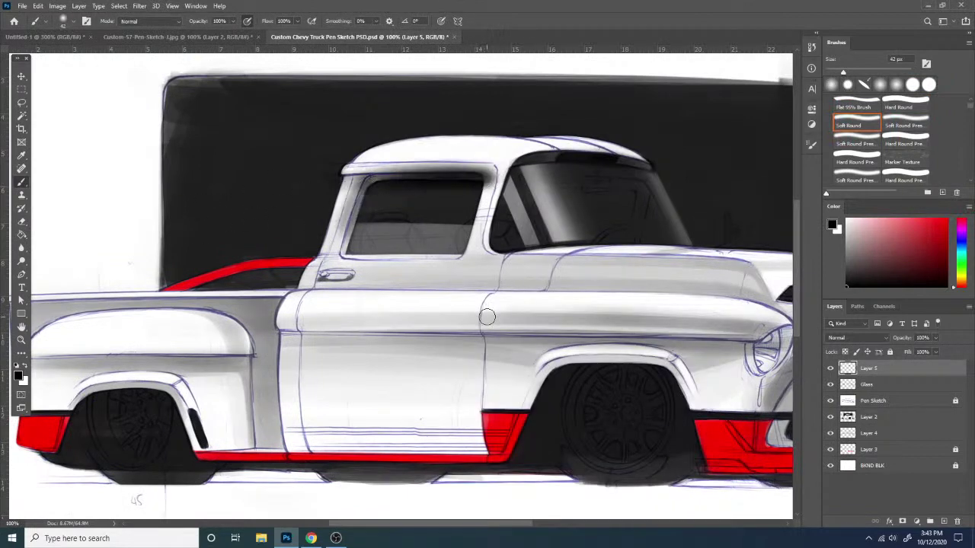
- Erase the side window shadow's overspill from the door frame and roof rail, reducing the Hard Round eraser to 23 px
{"action": "key", "text": "e"}
{"action": "right_click", "coordinate": [387, 211]}
{"action": "left_click_drag", "start_coordinate": [448, 235], "coordinate": [470, 236]}
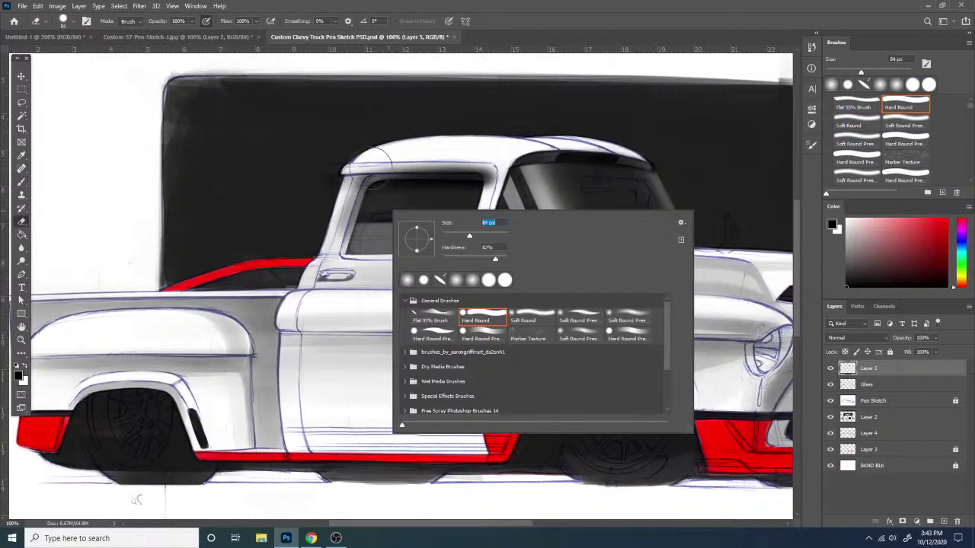
{"action": "left_click_drag", "start_coordinate": [354, 162], "coordinate": [499, 160]}
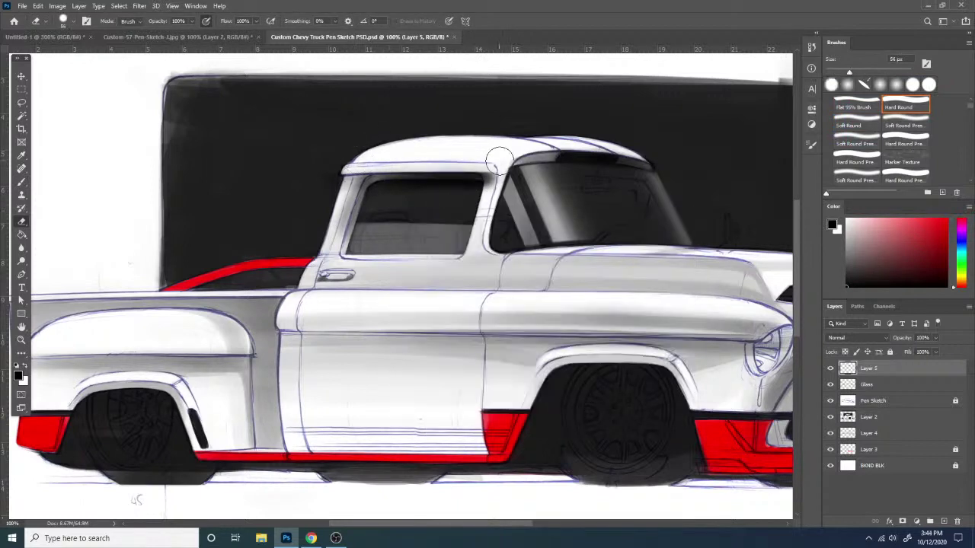
{"action": "key", "text": "ctrl+z"}
{"action": "right_click", "coordinate": [509, 220]}
{"action": "left_click", "coordinate": [570, 242]}
{"action": "mouse_move", "coordinate": [362, 167]}
{"action": "left_mouse_down"}
{"action": "mouse_move", "coordinate": [491, 166]}
{"action": "mouse_move", "coordinate": [491, 181]}
{"action": "left_mouse_up"}
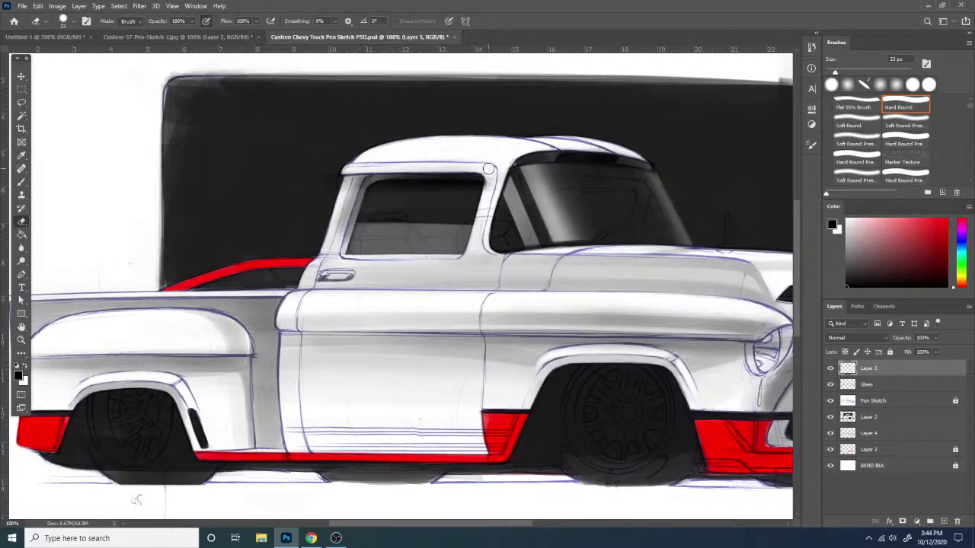
{"action": "mouse_move", "coordinate": [362, 167]}
{"action": "left_mouse_down"}
{"action": "mouse_move", "coordinate": [349, 227]}
{"action": "mouse_move", "coordinate": [362, 166]}
{"action": "left_mouse_up"}
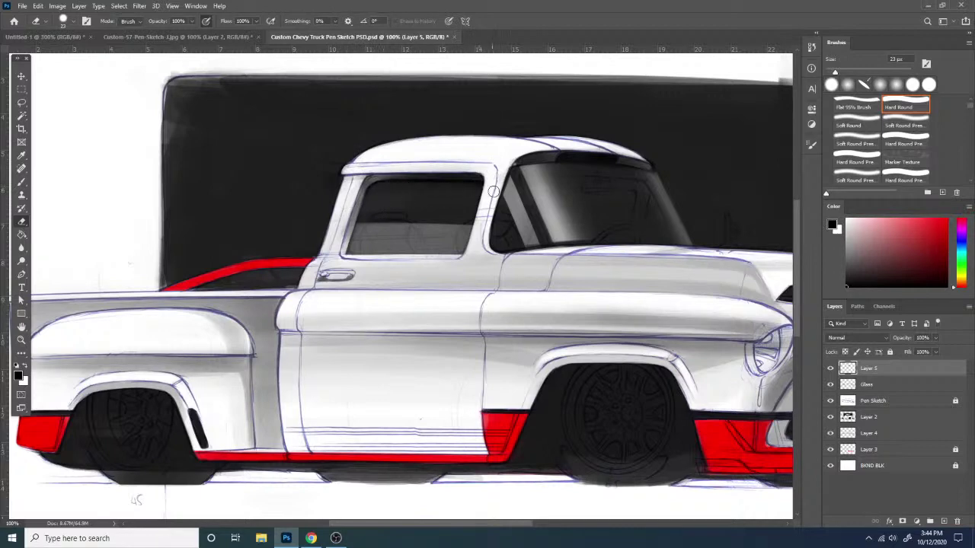
{"action": "right_click", "coordinate": [478, 300]}
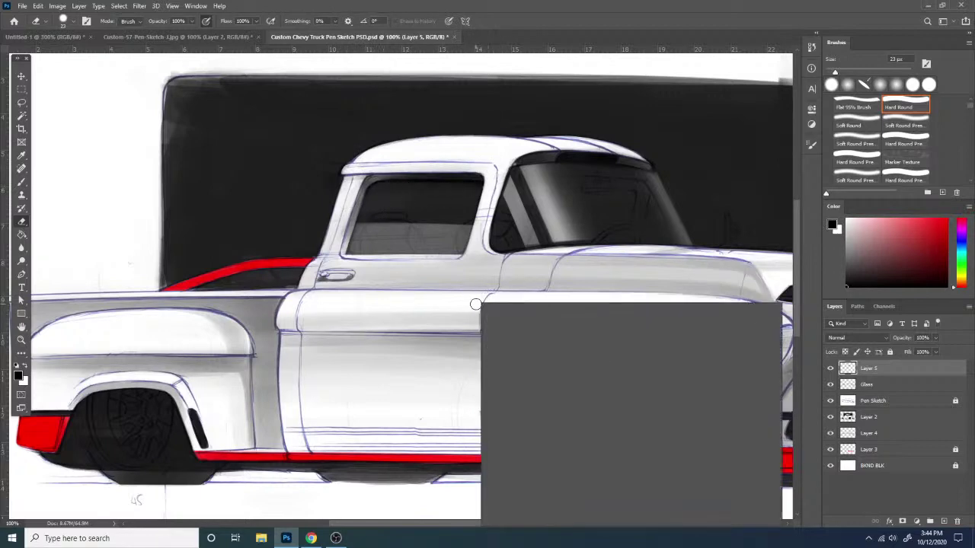
- Soften the side window's upper shadow with a 64 px Soft Round eraser
{"action": "left_click", "coordinate": [619, 411]}
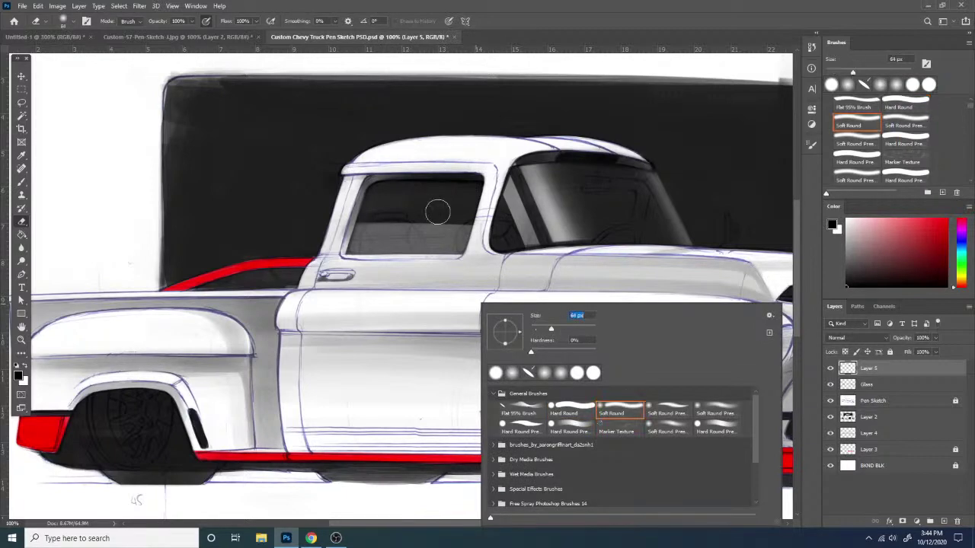
{"action": "left_click_drag", "start_coordinate": [368, 194], "coordinate": [526, 194]}
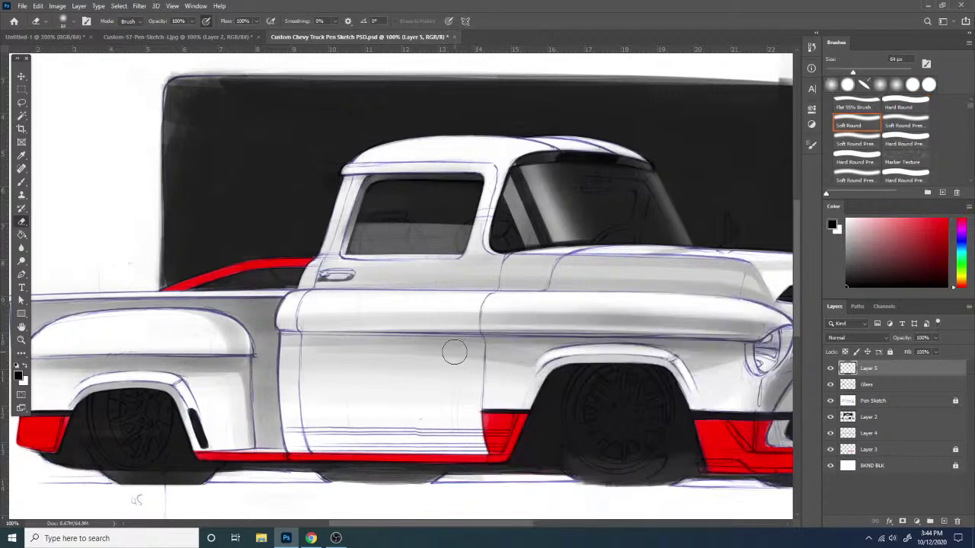
- Merge Layer 5 down into the Glass layer and toggle Glass's visibility to compare the windows with and without it
{"action": "key", "text": "ctrl+minus"}
{"action": "key", "text": "ctrl+minus"}
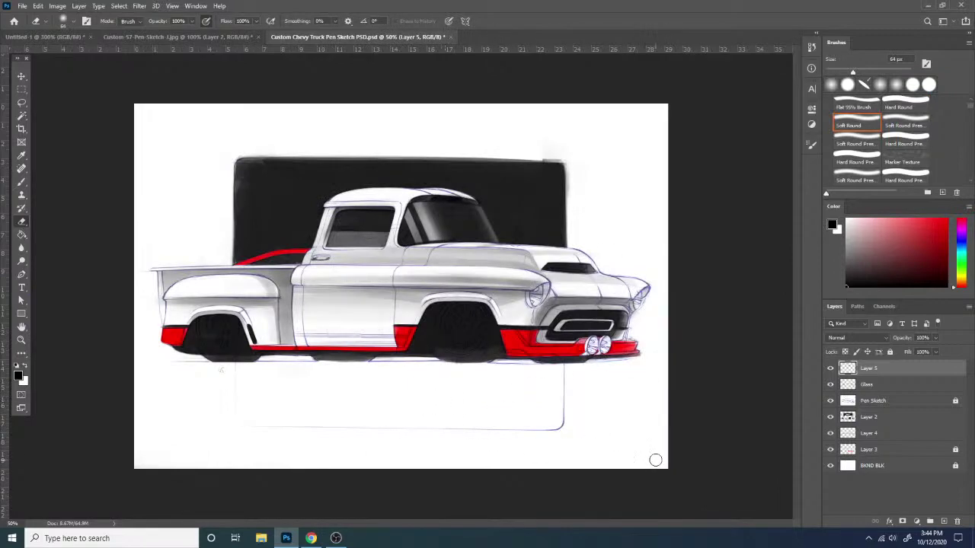
{"action": "right_click", "coordinate": [874, 370]}
{"action": "left_click", "coordinate": [866, 402]}
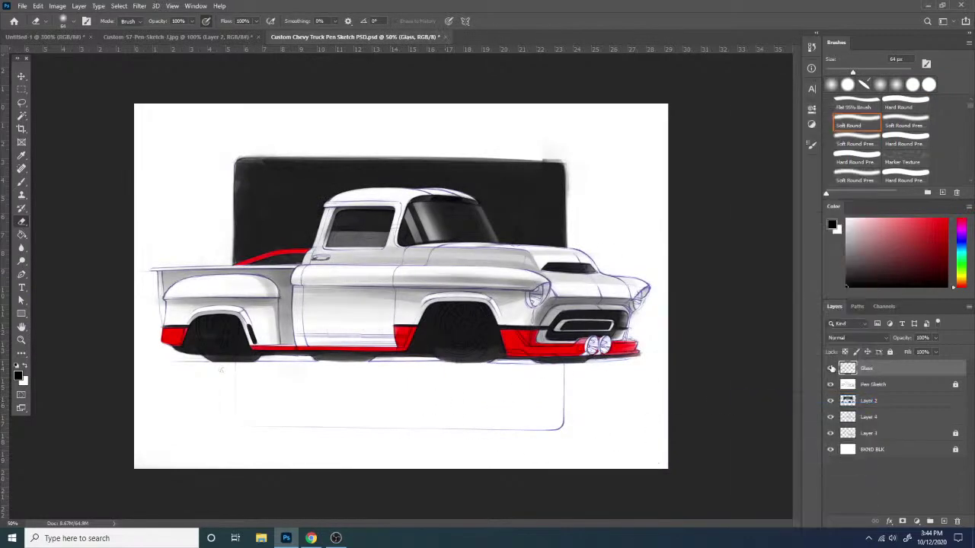
{"action": "left_click", "coordinate": [831, 369]}
{"action": "left_click", "coordinate": [830, 369]}
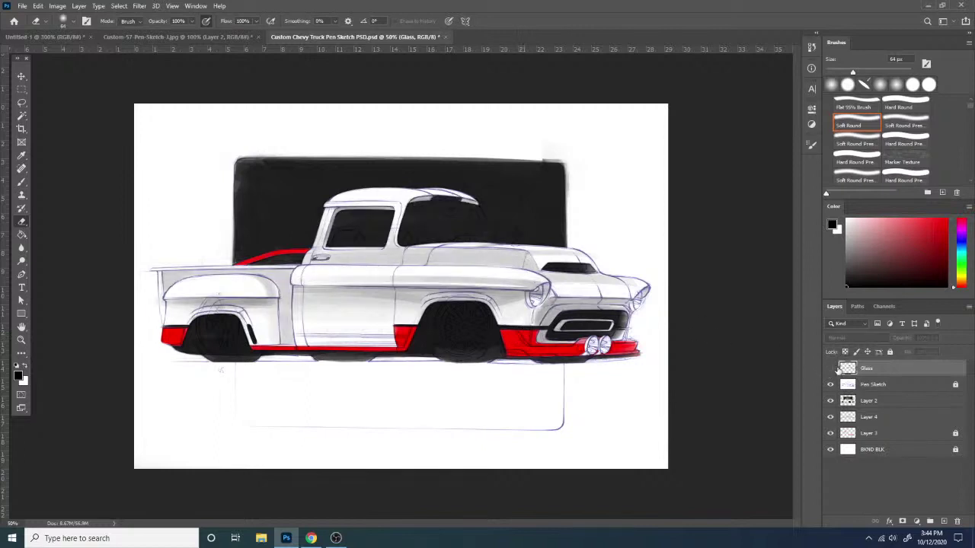
{"action": "left_click", "coordinate": [831, 369]}
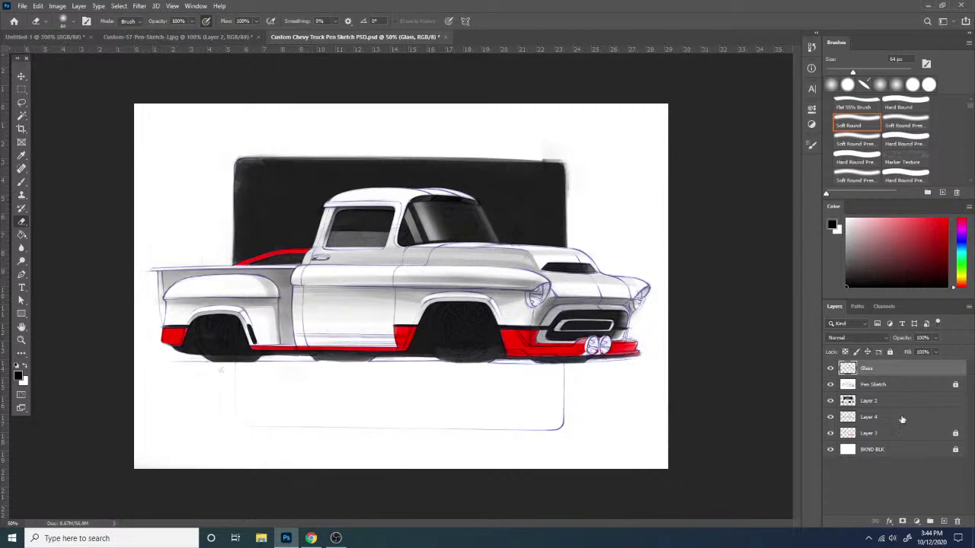
- Add a new layer above Glass and switch from the eraser to the Brush tool with black for the bed rail
{"action": "left_click", "coordinate": [944, 521]}
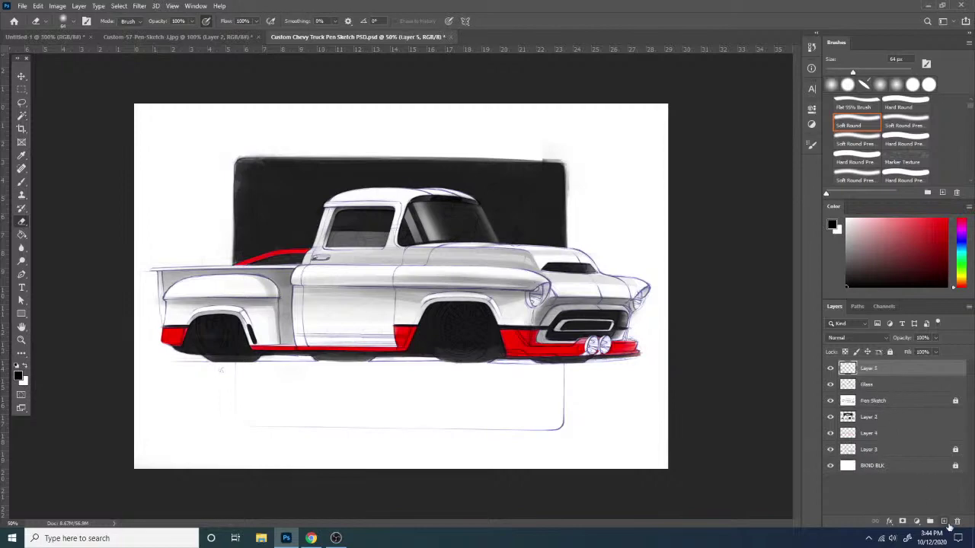
{"action": "key", "text": "ctrl+plus"}
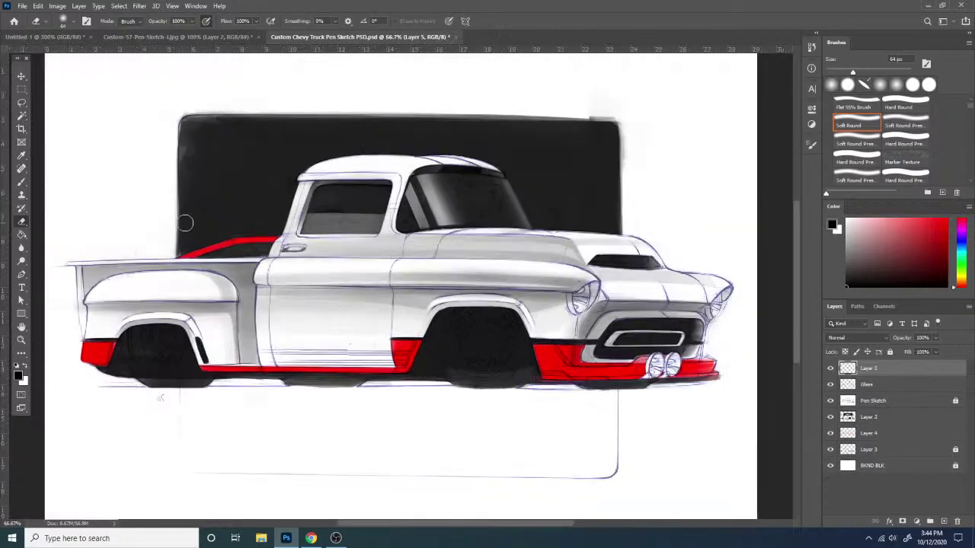
{"action": "key", "text": "ctrl+plus"}
{"action": "left_click_drag", "start_coordinate": [449, 274], "coordinate": [756, 302]}
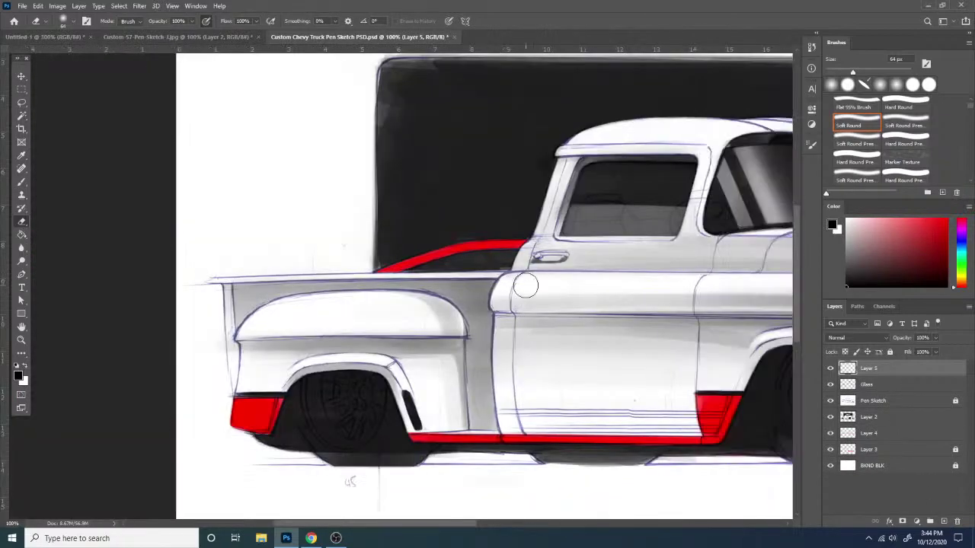
{"action": "left_click", "coordinate": [467, 211]}
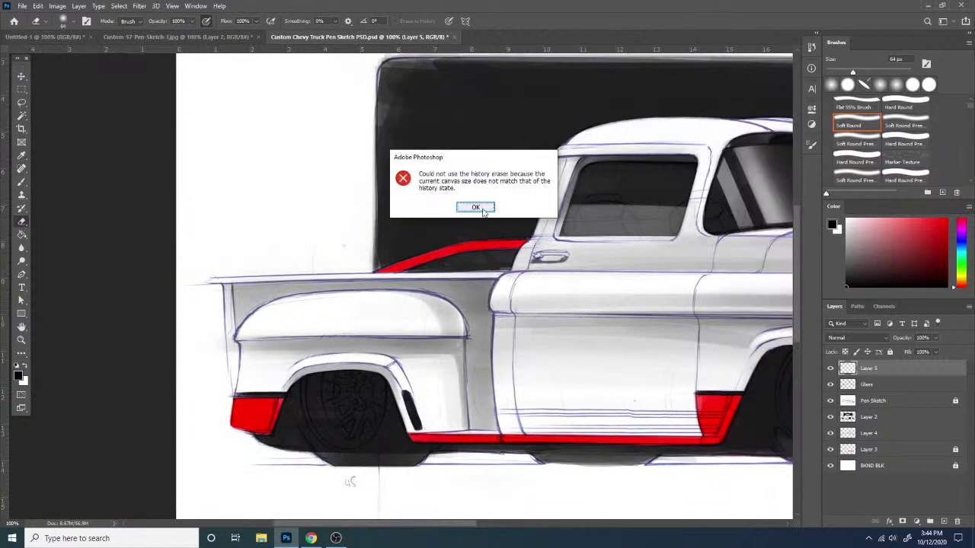
{"action": "left_click", "coordinate": [483, 211]}
{"action": "key", "text": "b"}
{"action": "key", "text": "alt"}
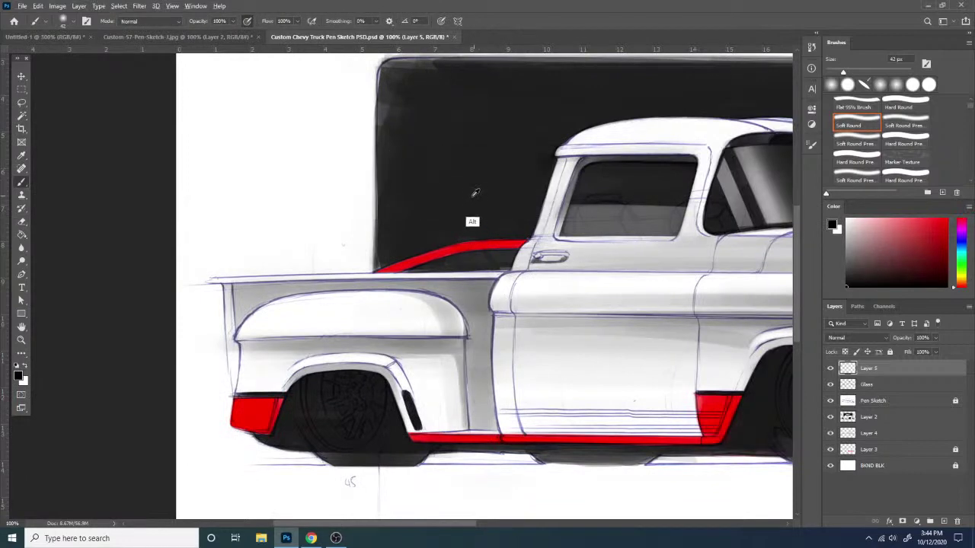
- Paint a thin soft black shadow along the red bed rail with a 15 px Soft Round brush, undoing the first oversized stroke
{"action": "right_click", "coordinate": [489, 280]}
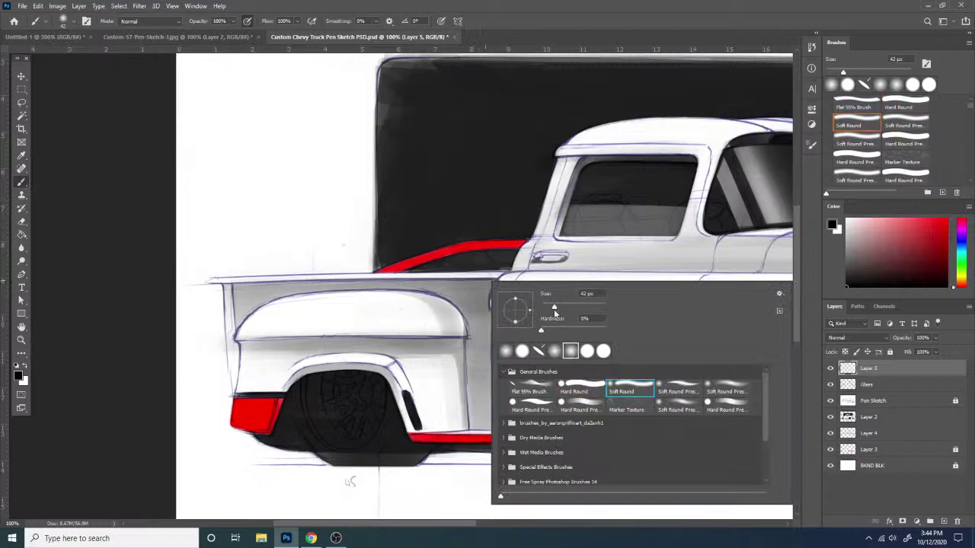
{"action": "left_click_drag", "start_coordinate": [377, 282], "coordinate": [480, 252]}
{"action": "key", "text": "ctrl+z"}
{"action": "right_click", "coordinate": [491, 263]}
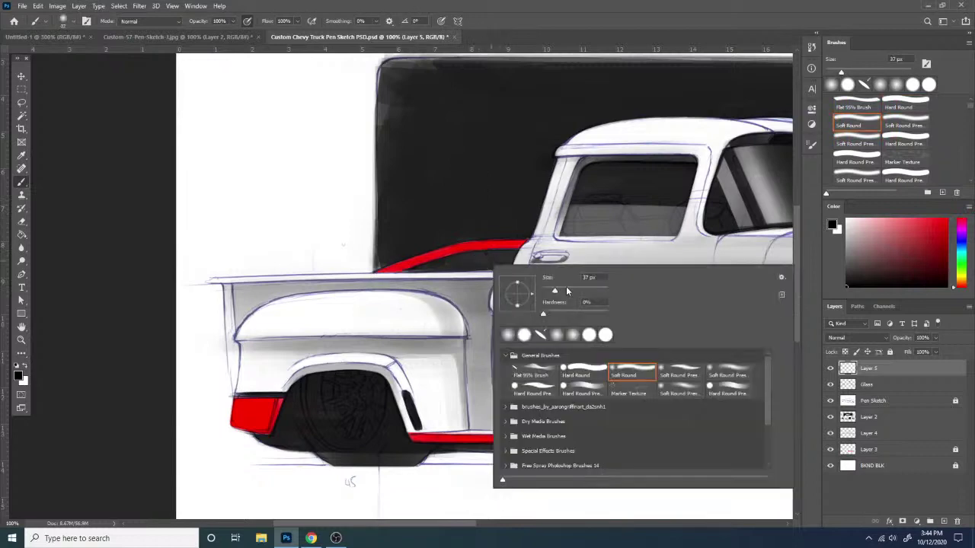
{"action": "left_click", "coordinate": [548, 292]}
{"action": "left_click_drag", "start_coordinate": [378, 280], "coordinate": [482, 241]}
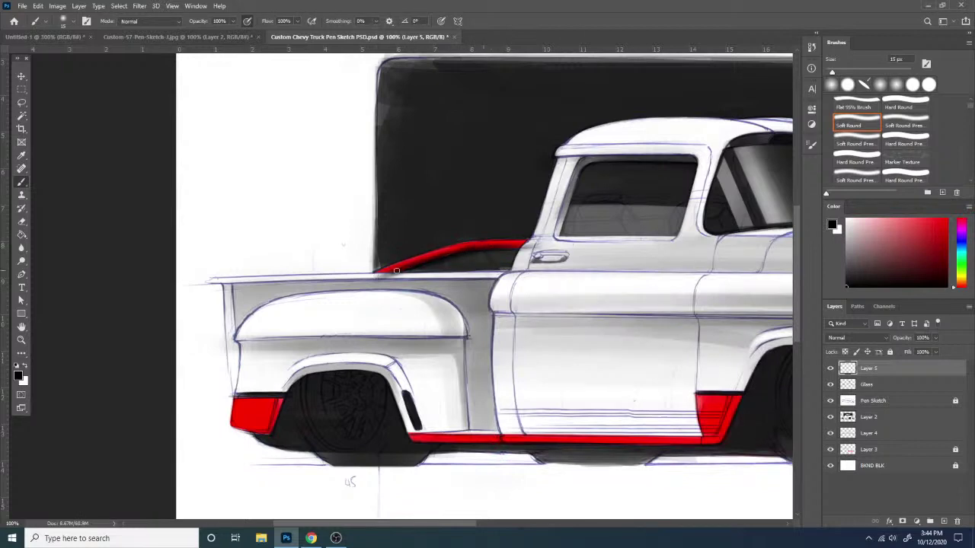
{"action": "left_click_drag", "start_coordinate": [503, 245], "coordinate": [557, 246]}
- Erase the excess bed rail shadow with a 50 px Soft Round eraser, followed by a Hard Round eraser at the same size
{"action": "key", "text": "e"}
{"action": "right_click", "coordinate": [465, 297]}
{"action": "left_click_drag", "start_coordinate": [538, 323], "coordinate": [533, 323]}
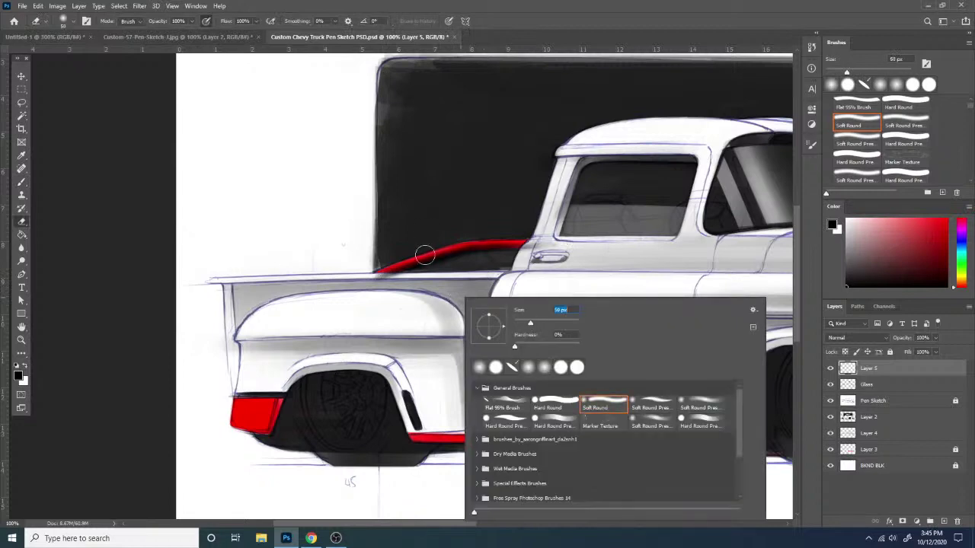
{"action": "key", "text": "Return"}
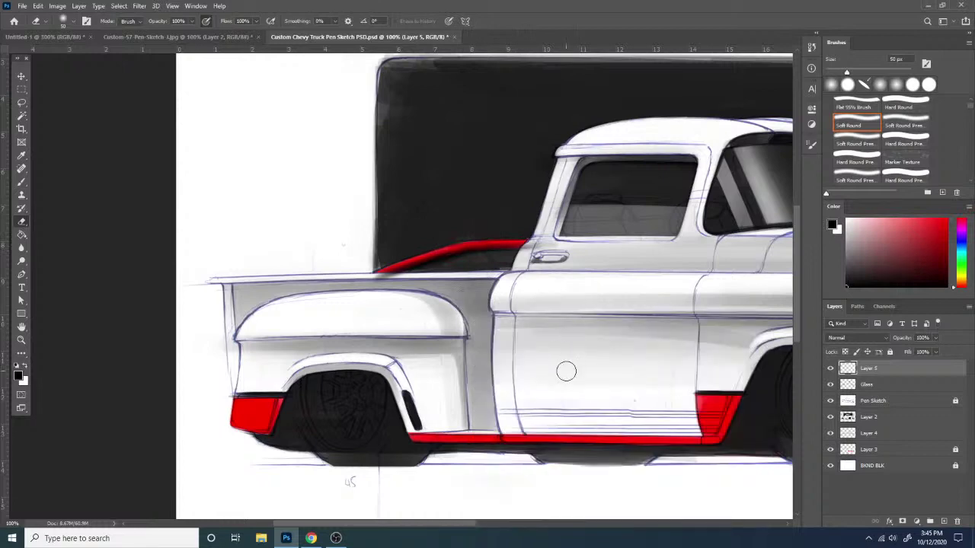
{"action": "right_click", "coordinate": [538, 324]}
{"action": "left_click", "coordinate": [628, 412]}
{"action": "left_click", "coordinate": [389, 294]}
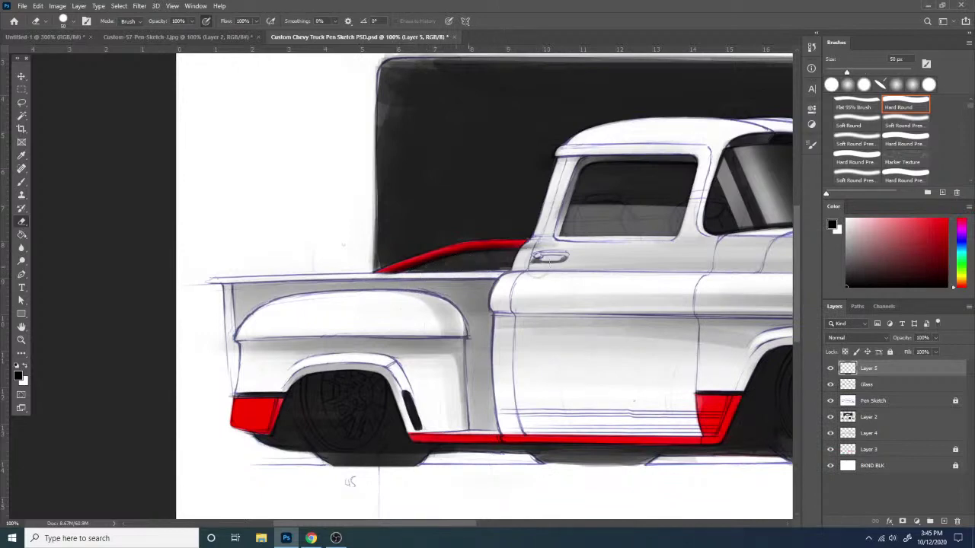
{"action": "key", "text": "b"}
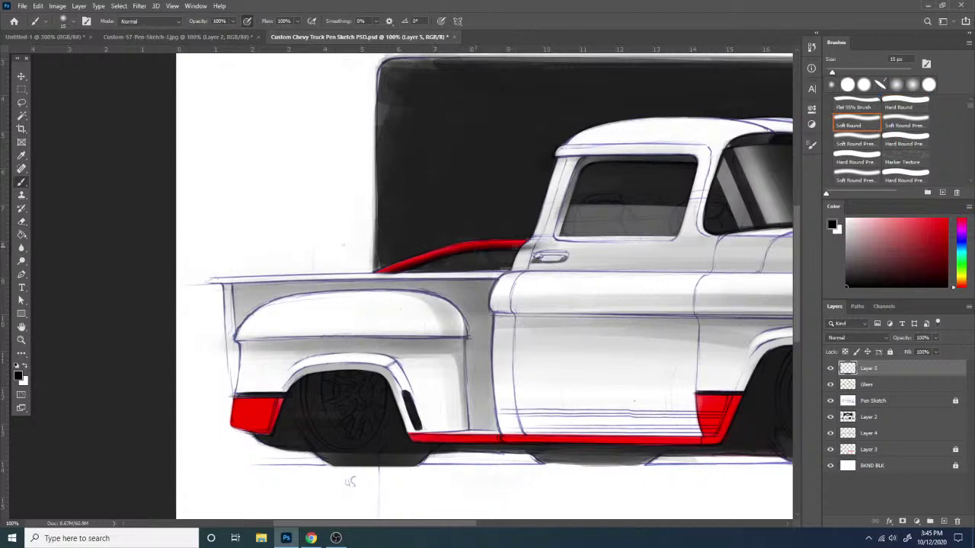
{"action": "key", "text": "e"}
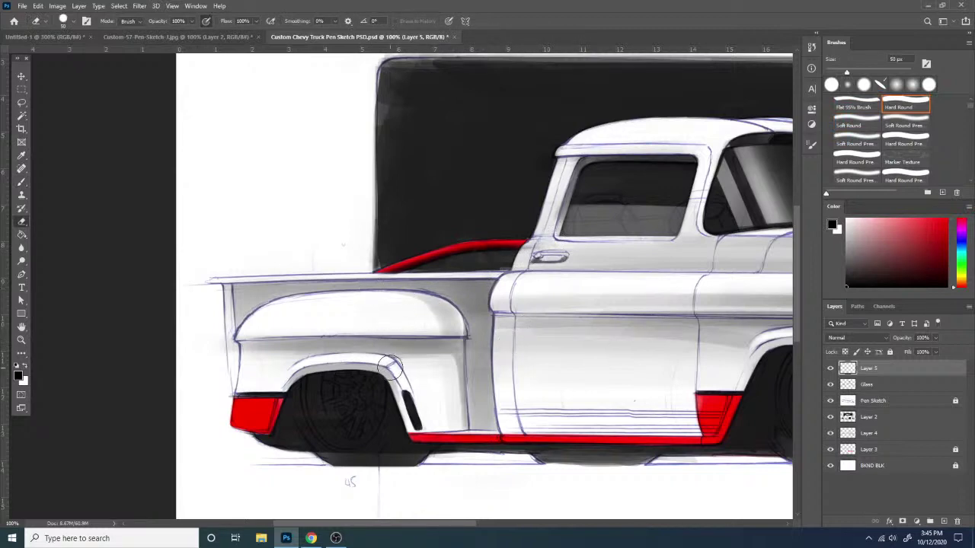
- Merge the bed rail shadow layer down into Glass and flip the whole canvas horizontally
{"action": "key", "text": "ctrl+minus"}
{"action": "key", "text": "ctrl+minus"}
{"action": "key", "text": "ctrl+minus"}
{"action": "key", "text": "ctrl+minus"}
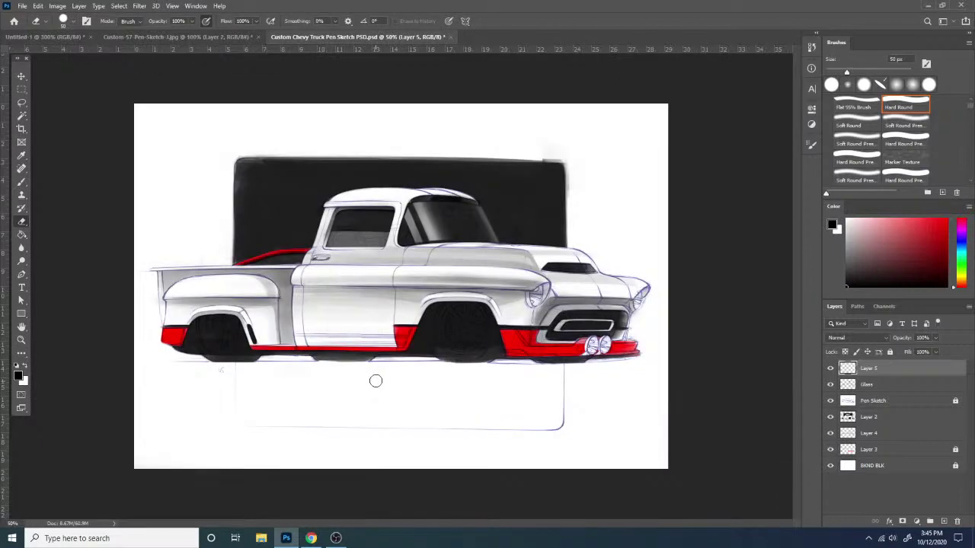
{"action": "key", "text": "ctrl+plus"}
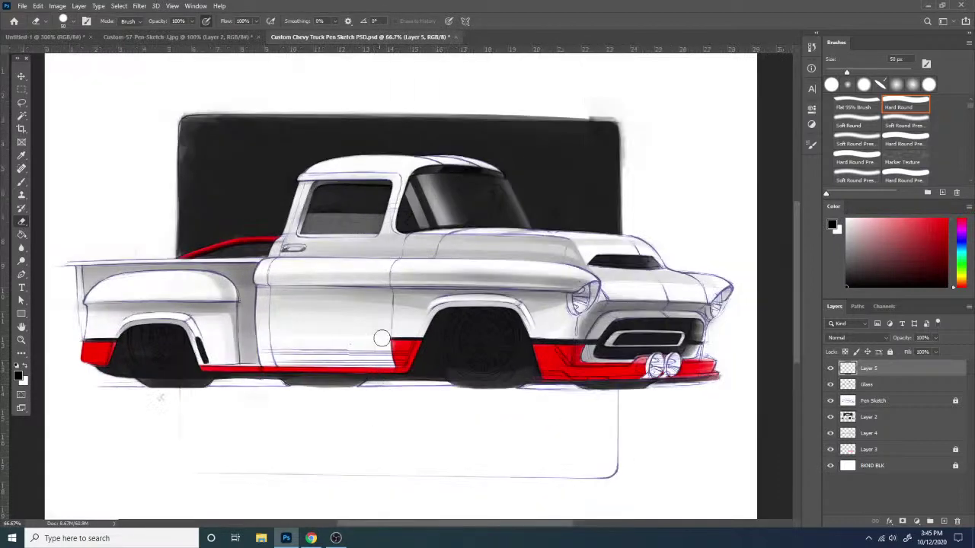
{"action": "key", "text": "ctrl+plus"}
{"action": "left_click_drag", "start_coordinate": [187, 376], "coordinate": [476, 322]}
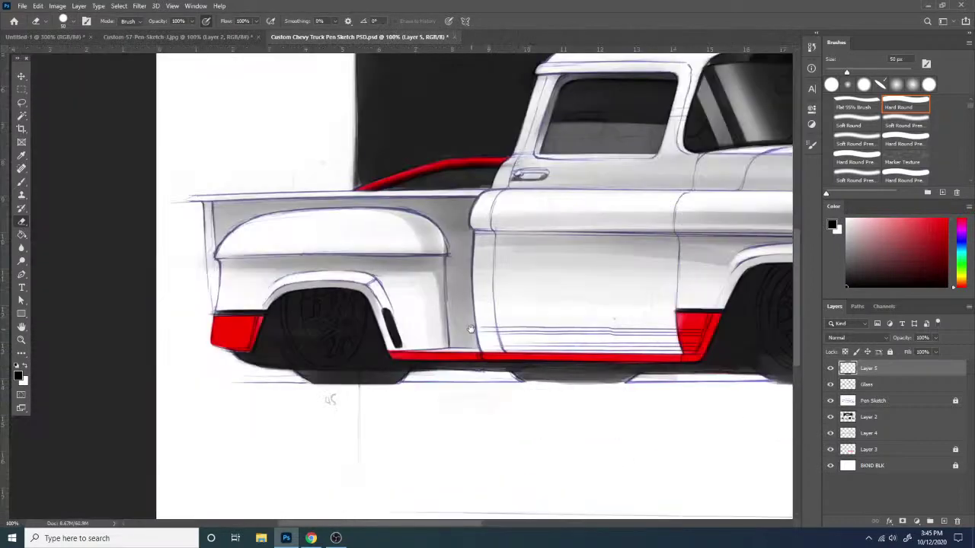
{"action": "key", "text": "ctrl+minus"}
{"action": "key", "text": "ctrl+minus"}
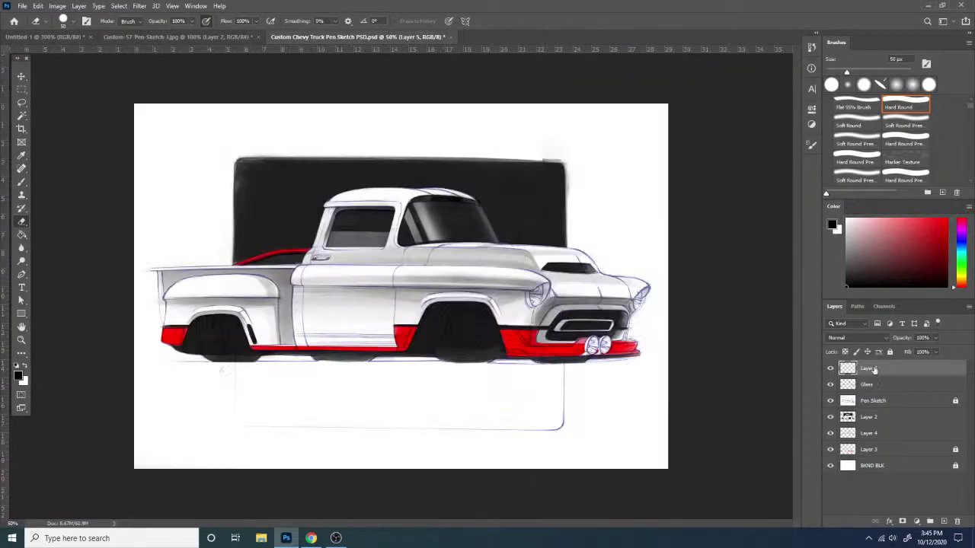
{"action": "right_click", "coordinate": [874, 370]}
{"action": "left_click", "coordinate": [793, 399]}
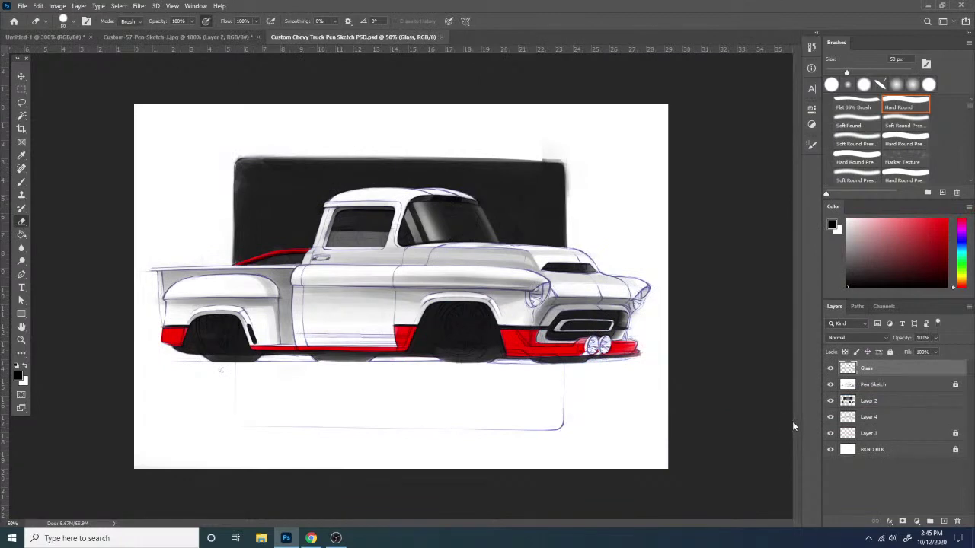
{"action": "key", "text": "ctrl+shift+h"}
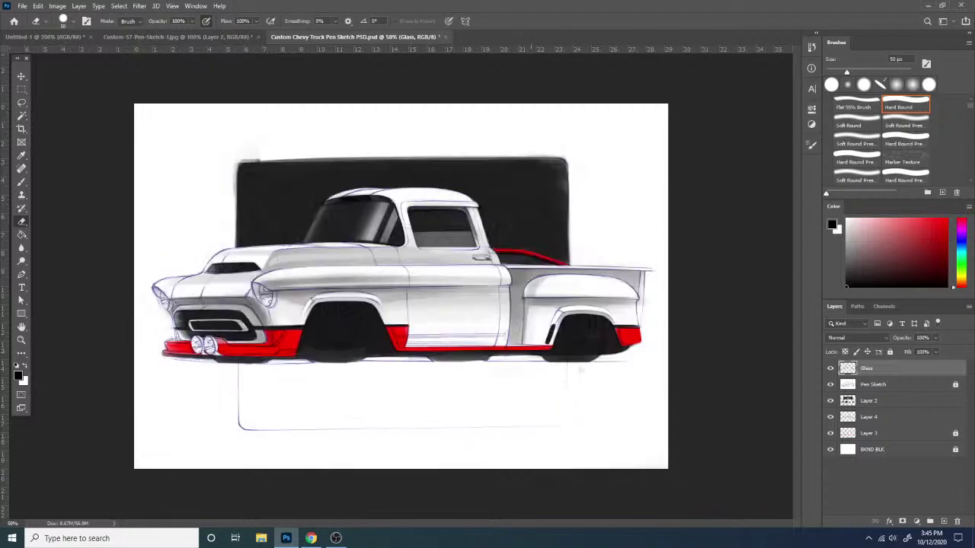
- Add a new layer between Pen Sketch and Layer 2, lock Layer 4 and Glass, and make the new layer active
{"action": "left_click", "coordinate": [888, 435]}
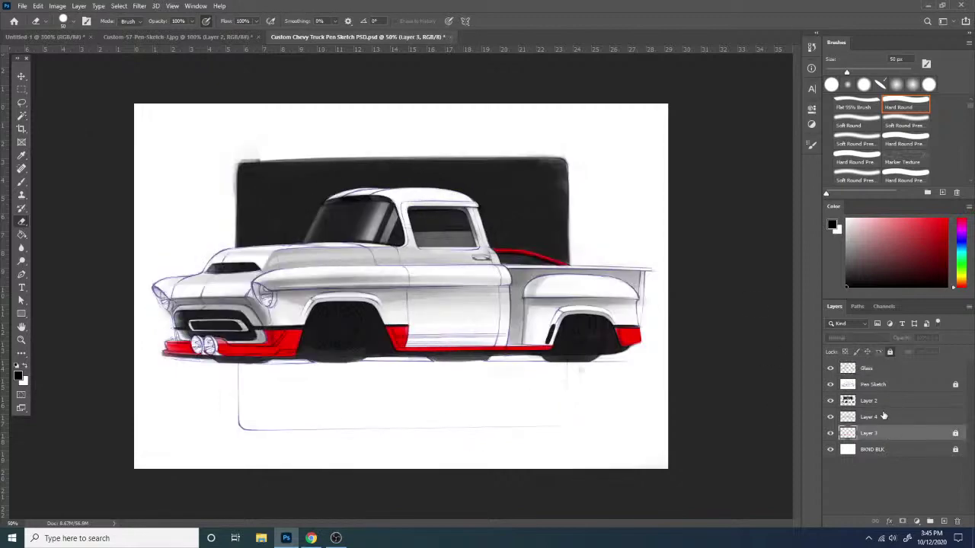
{"action": "left_click", "coordinate": [892, 405]}
{"action": "left_click", "coordinate": [943, 521]}
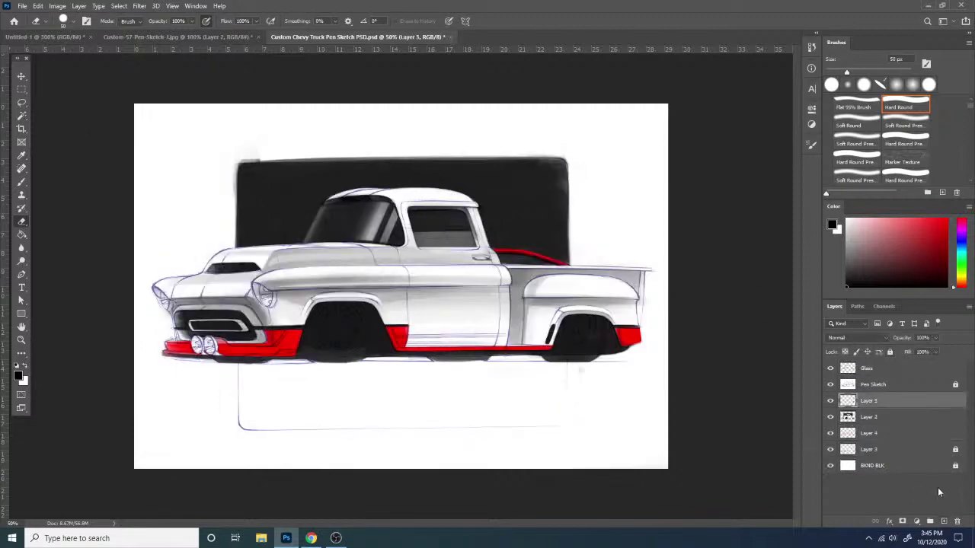
{"action": "left_click", "coordinate": [908, 432]}
{"action": "left_click", "coordinate": [890, 352]}
{"action": "left_click", "coordinate": [896, 369]}
{"action": "left_click", "coordinate": [890, 352]}
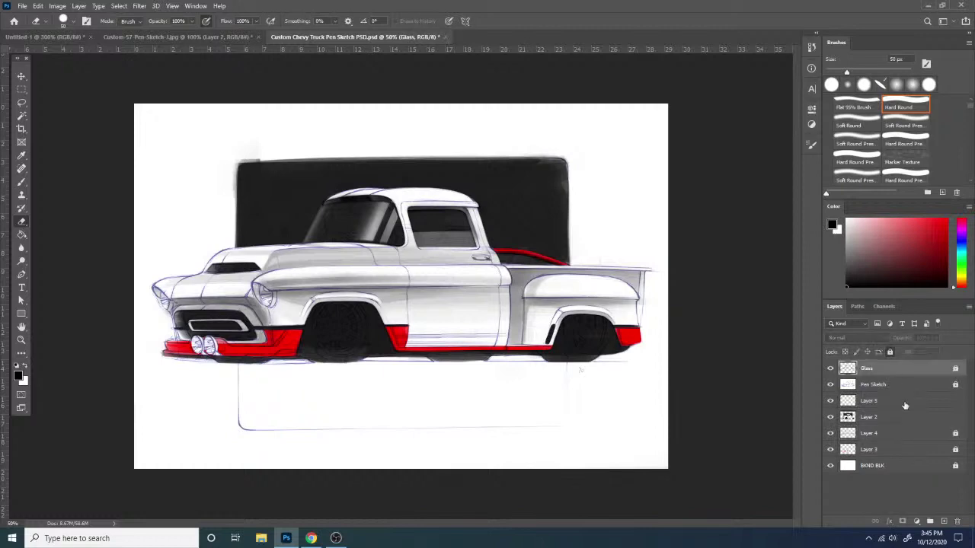
{"action": "left_click", "coordinate": [905, 404]}
- Paint dark red over the windshield and side window on Layer 5 with a 152 px Soft Round brush
{"action": "key", "text": "ctrl+plus"}
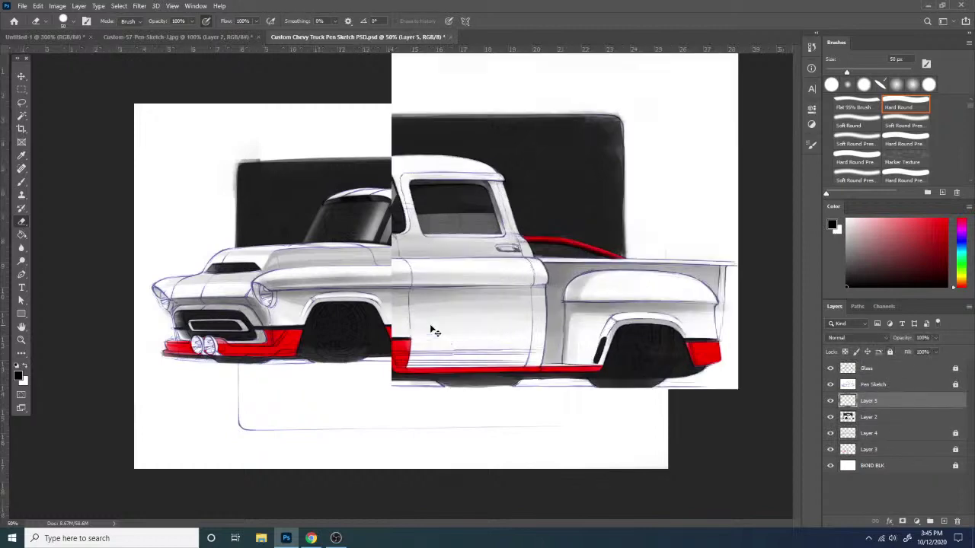
{"action": "key", "text": "ctrl+plus"}
{"action": "left_click_drag", "start_coordinate": [392, 268], "coordinate": [472, 318]}
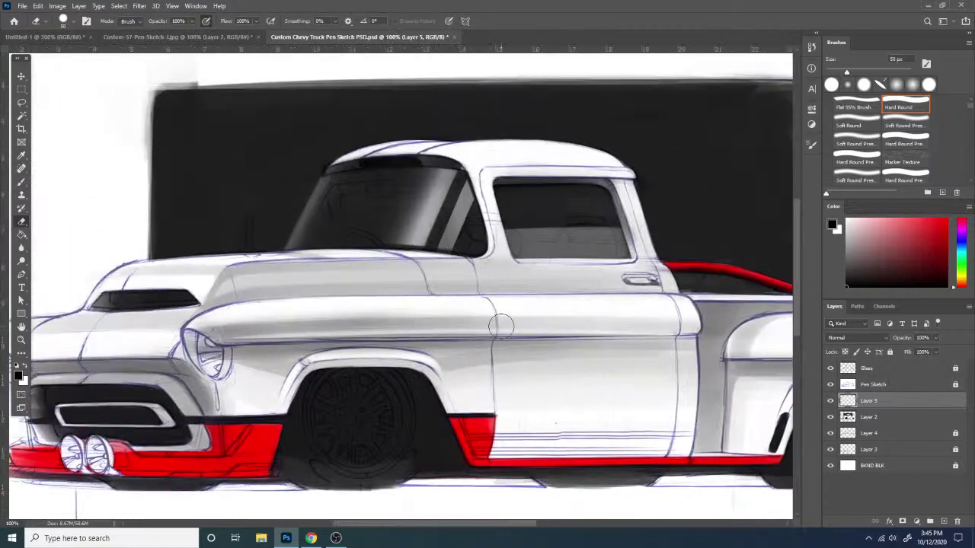
{"action": "key", "text": "b"}
{"action": "right_click", "coordinate": [482, 337]}
{"action": "left_click", "coordinate": [573, 329]}
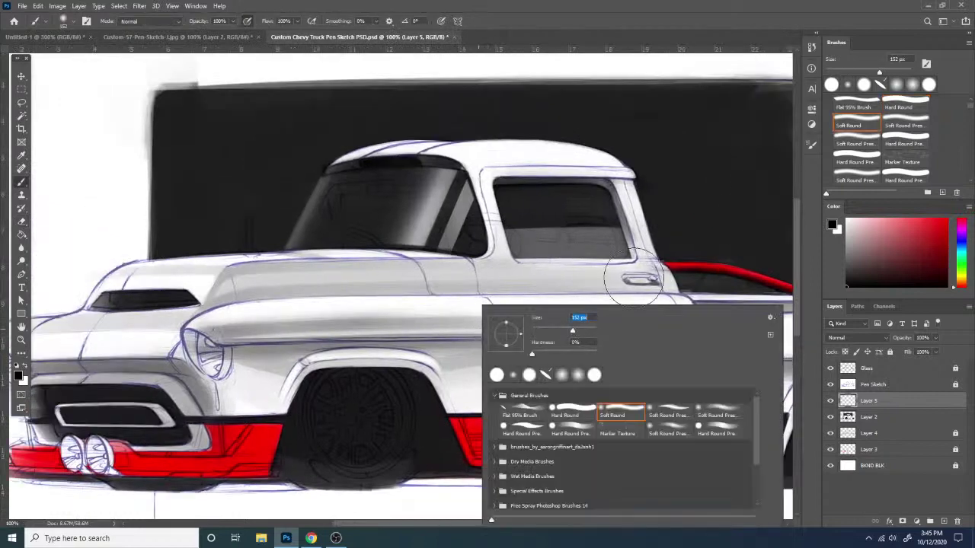
{"action": "left_click_drag", "start_coordinate": [909, 247], "coordinate": [941, 256]}
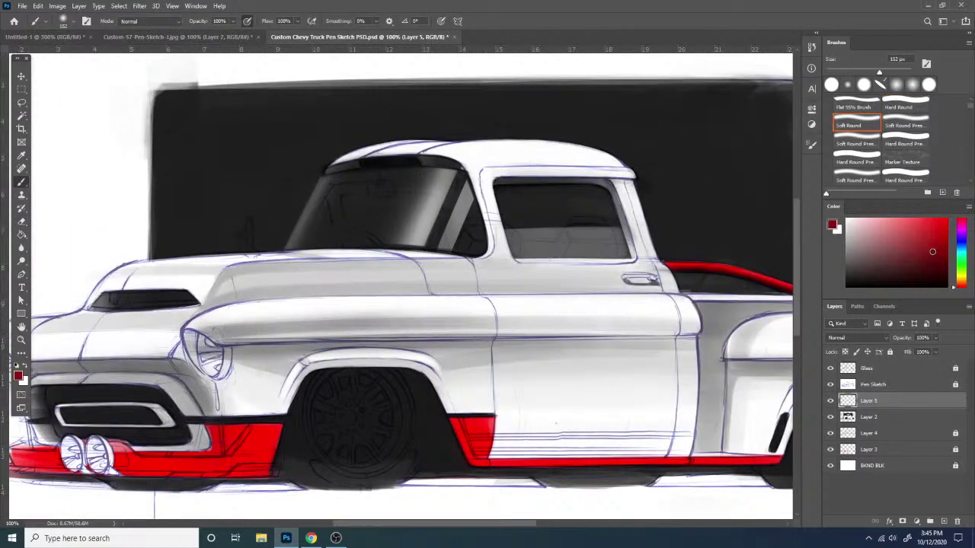
{"action": "mouse_move", "coordinate": [362, 213]}
{"action": "left_mouse_down"}
{"action": "mouse_move", "coordinate": [383, 261]}
{"action": "mouse_move", "coordinate": [316, 202]}
{"action": "mouse_move", "coordinate": [502, 190]}
{"action": "left_mouse_up"}
{"action": "mouse_move", "coordinate": [316, 202]}
{"action": "left_mouse_down"}
{"action": "mouse_move", "coordinate": [454, 218]}
{"action": "mouse_move", "coordinate": [629, 276]}
{"action": "mouse_move", "coordinate": [644, 296]}
{"action": "left_mouse_up"}
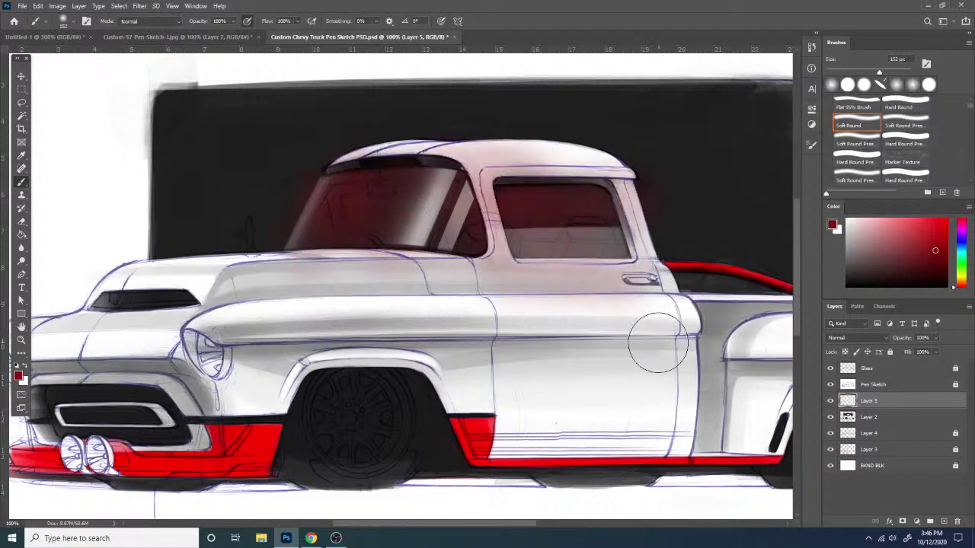
{"action": "mouse_move", "coordinate": [394, 203]}
{"action": "left_mouse_down"}
{"action": "mouse_move", "coordinate": [344, 191]}
{"action": "mouse_move", "coordinate": [559, 245]}
{"action": "mouse_move", "coordinate": [493, 229]}
{"action": "mouse_move", "coordinate": [528, 267]}
{"action": "mouse_move", "coordinate": [680, 303]}
{"action": "left_mouse_up"}
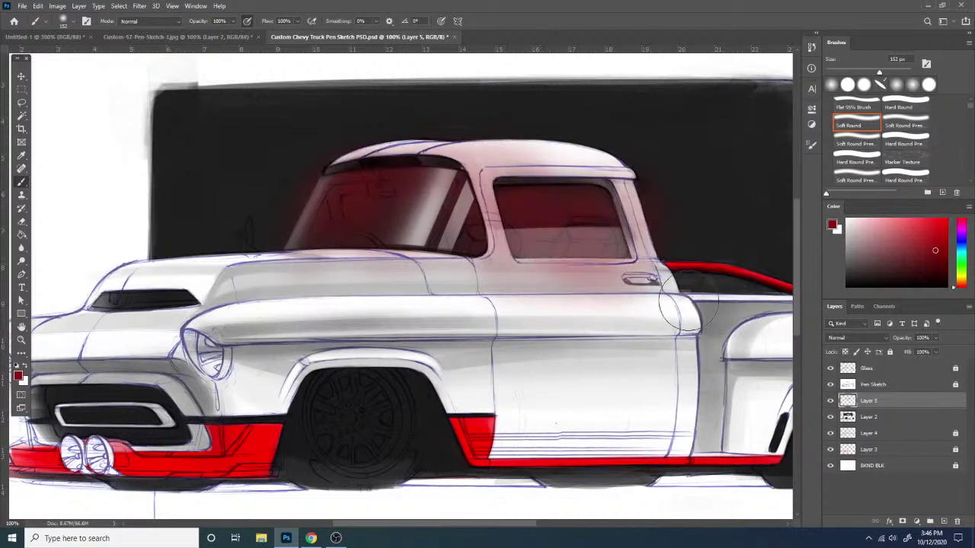
- Add a layer mask to Layer 5 and hide the red on the front pillar and below the side window with a 36 px Hard Round brush
{"action": "key", "text": "ctrl+plus"}
{"action": "left_click_drag", "start_coordinate": [781, 346], "coordinate": [728, 382]}
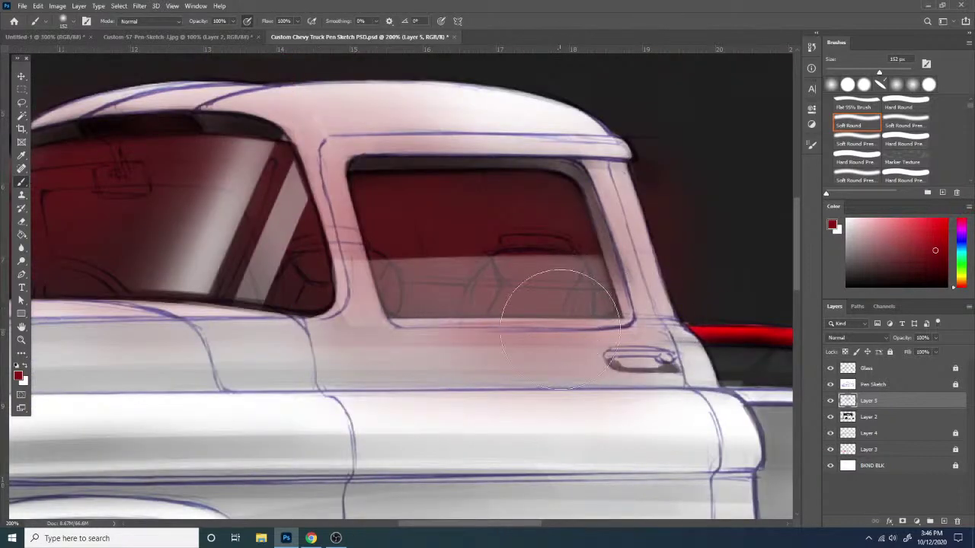
{"action": "left_click", "coordinate": [905, 522]}
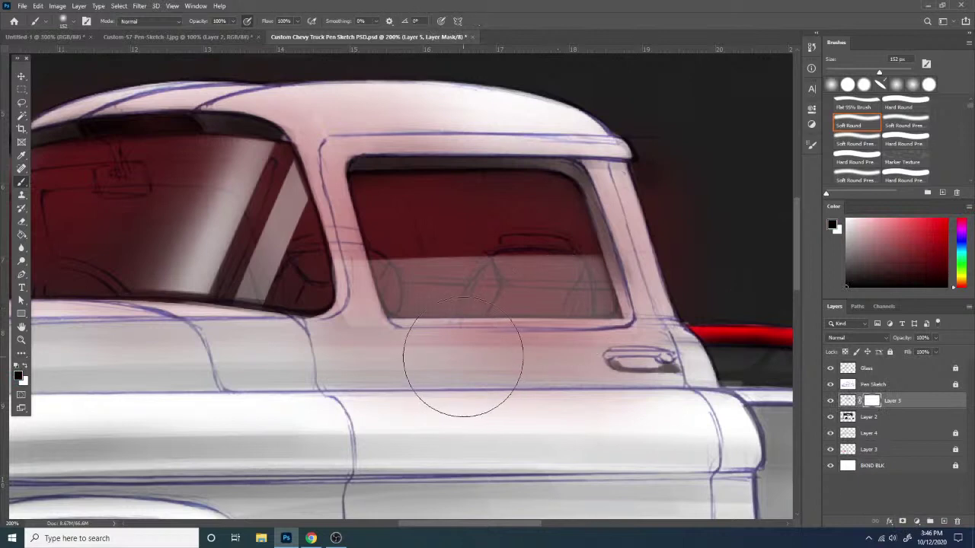
{"action": "right_click", "coordinate": [455, 291]}
{"action": "left_click", "coordinate": [538, 397]}
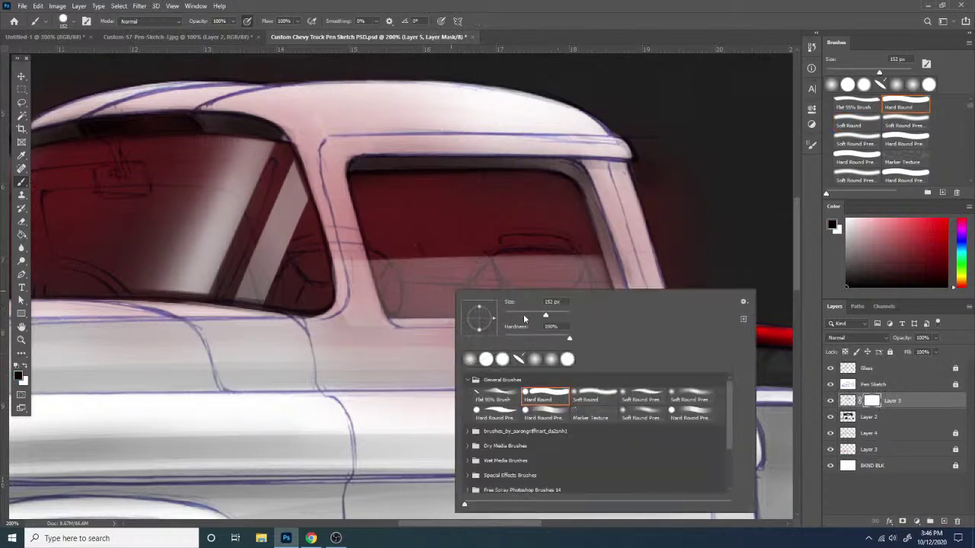
{"action": "key", "text": "Return"}
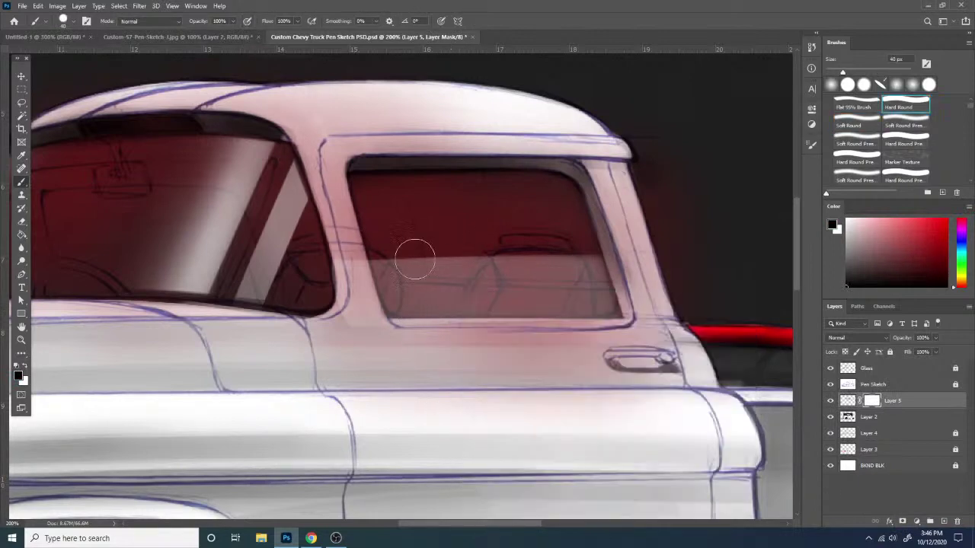
{"action": "right_click", "coordinate": [477, 268]}
{"action": "left_click_drag", "start_coordinate": [538, 292], "coordinate": [536, 292]}
{"action": "left_click_drag", "start_coordinate": [318, 140], "coordinate": [353, 306]}
{"action": "left_click_drag", "start_coordinate": [321, 159], "coordinate": [358, 312]}
{"action": "left_click_drag", "start_coordinate": [337, 233], "coordinate": [378, 366]}
{"action": "mouse_move", "coordinate": [350, 275]}
{"action": "left_mouse_down"}
{"action": "mouse_move", "coordinate": [383, 369]}
{"action": "mouse_move", "coordinate": [479, 340]}
{"action": "mouse_move", "coordinate": [684, 340]}
{"action": "left_mouse_up"}
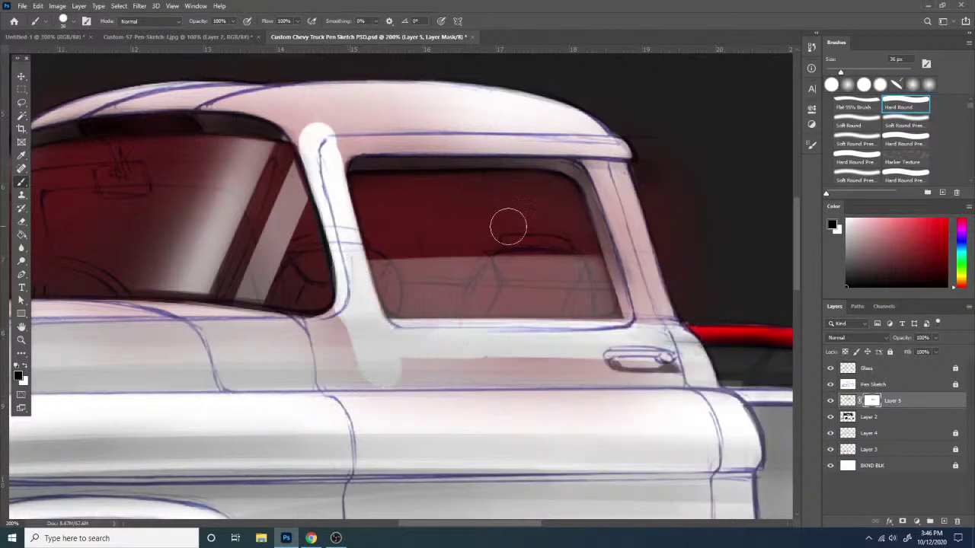
- Mask the red off the frame above the side window, the rear cab pillar and the door top
{"action": "left_click_drag", "start_coordinate": [346, 151], "coordinate": [592, 146]}
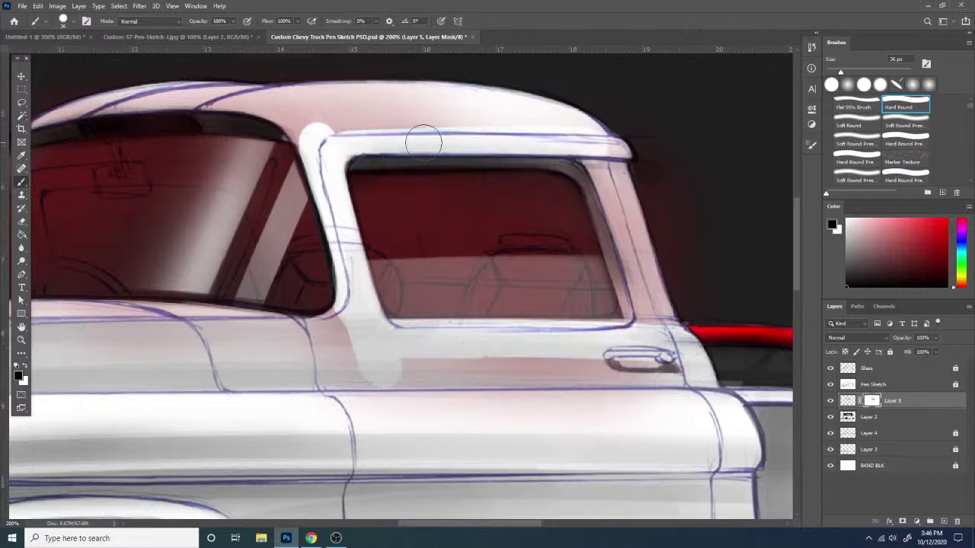
{"action": "mouse_move", "coordinate": [348, 151]}
{"action": "left_mouse_down"}
{"action": "mouse_move", "coordinate": [618, 152]}
{"action": "mouse_move", "coordinate": [601, 166]}
{"action": "mouse_move", "coordinate": [629, 221]}
{"action": "left_mouse_up"}
{"action": "mouse_move", "coordinate": [590, 157]}
{"action": "left_mouse_down"}
{"action": "mouse_move", "coordinate": [626, 228]}
{"action": "mouse_move", "coordinate": [634, 287]}
{"action": "left_mouse_up"}
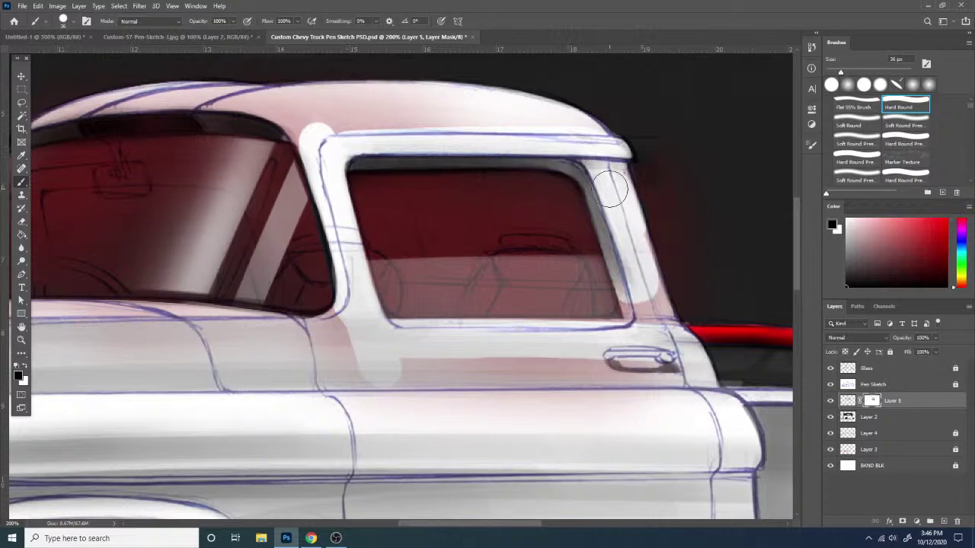
{"action": "left_click_drag", "start_coordinate": [609, 190], "coordinate": [638, 325]}
{"action": "left_click_drag", "start_coordinate": [639, 221], "coordinate": [635, 194]}
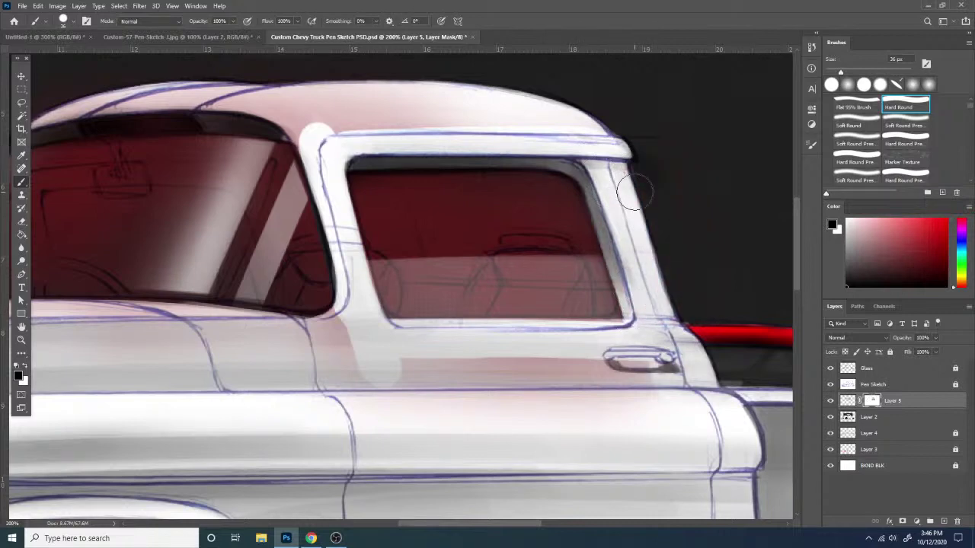
{"action": "mouse_move", "coordinate": [407, 335]}
{"action": "left_mouse_down"}
{"action": "mouse_move", "coordinate": [561, 345]}
{"action": "mouse_move", "coordinate": [538, 344]}
{"action": "left_mouse_up"}
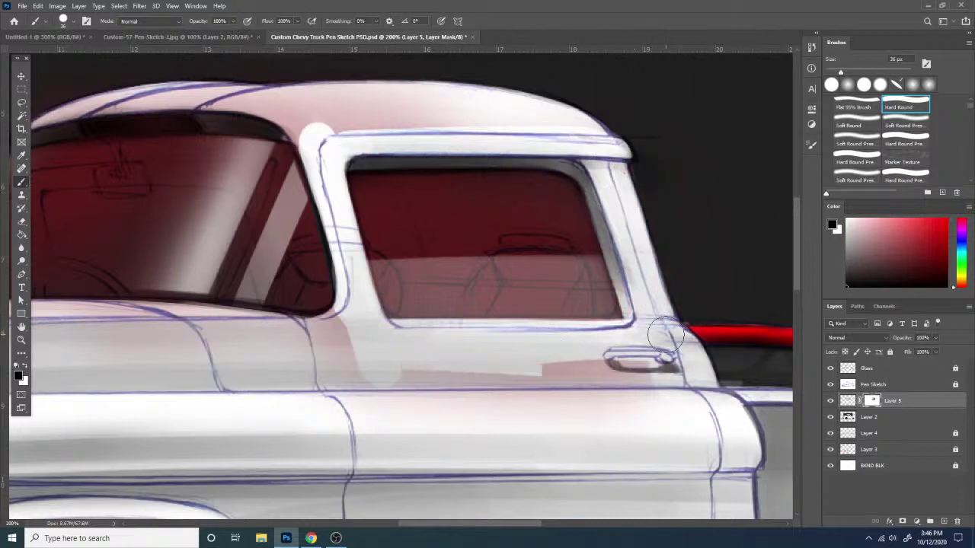
- Mask the red spill off the hood and cowl along the windshield's lower edge up to the door
{"action": "mouse_move", "coordinate": [666, 335]}
{"action": "left_mouse_down"}
{"action": "mouse_move", "coordinate": [342, 370]}
{"action": "mouse_move", "coordinate": [283, 410]}
{"action": "left_mouse_up"}
{"action": "key", "text": "space"}
{"action": "left_click_drag", "start_coordinate": [308, 357], "coordinate": [607, 340]}
{"action": "mouse_move", "coordinate": [322, 318]}
{"action": "left_mouse_down"}
{"action": "mouse_move", "coordinate": [521, 309]}
{"action": "mouse_move", "coordinate": [457, 300]}
{"action": "left_mouse_up"}
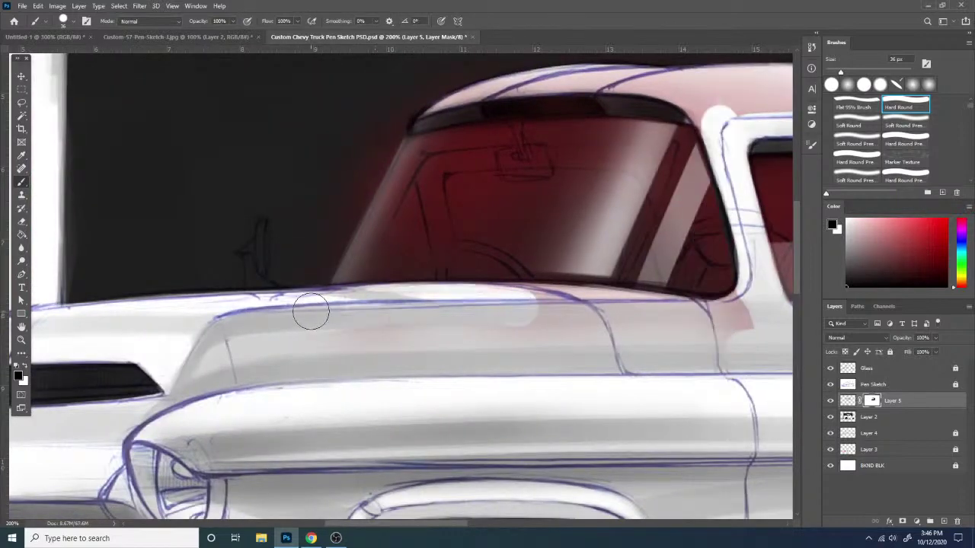
{"action": "left_click_drag", "start_coordinate": [323, 308], "coordinate": [670, 323]}
{"action": "left_click_drag", "start_coordinate": [458, 303], "coordinate": [680, 315]}
{"action": "left_click_drag", "start_coordinate": [543, 306], "coordinate": [758, 318]}
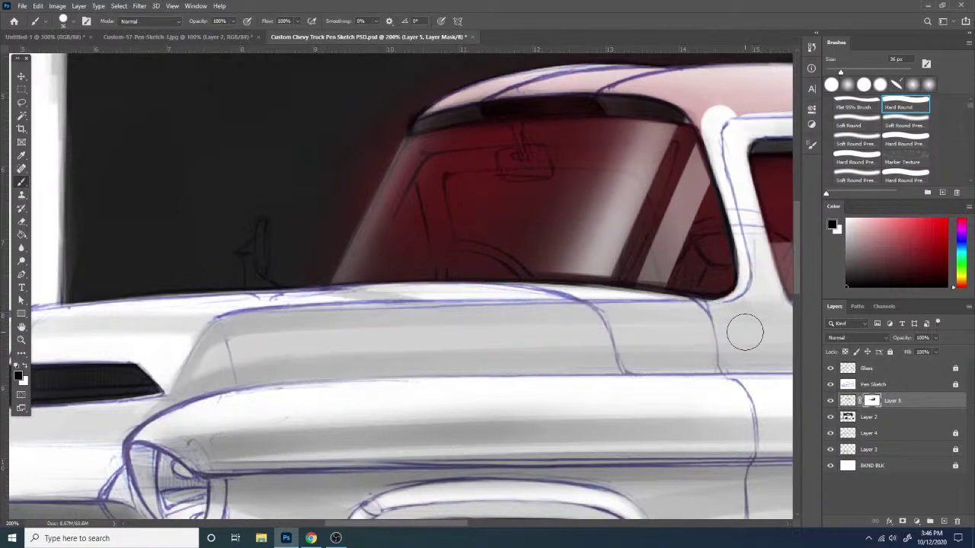
- Mask the red spill off the background beside the windshield and off the whole cab roof
{"action": "mouse_move", "coordinate": [528, 315]}
{"action": "left_mouse_down"}
{"action": "mouse_move", "coordinate": [452, 400]}
{"action": "mouse_move", "coordinate": [423, 412]}
{"action": "left_mouse_up"}
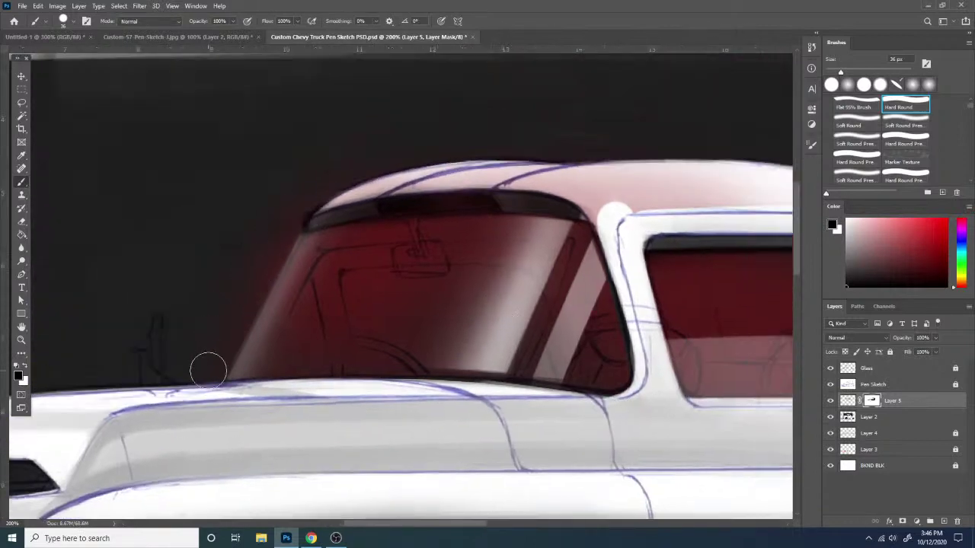
{"action": "left_click_drag", "start_coordinate": [574, 317], "coordinate": [377, 349]}
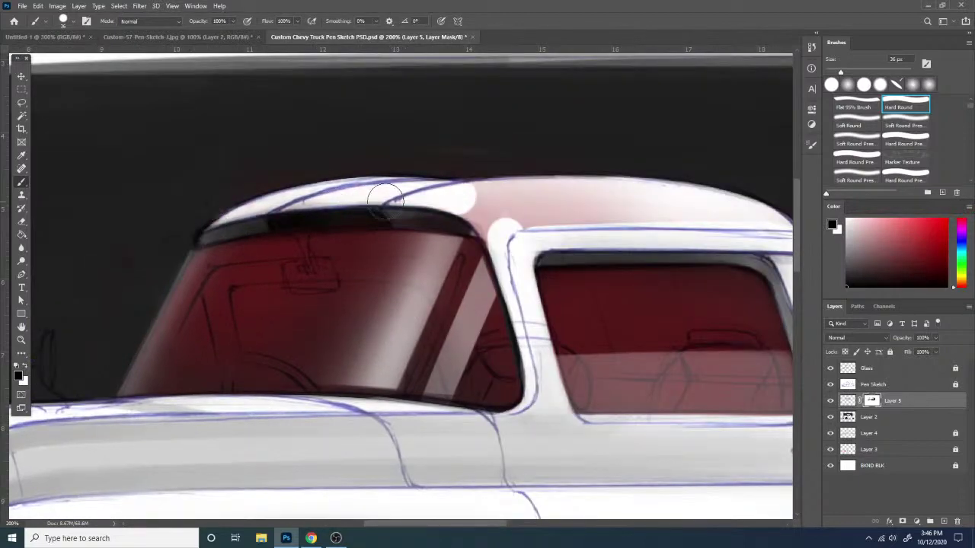
{"action": "mouse_move", "coordinate": [385, 201]}
{"action": "left_mouse_down"}
{"action": "mouse_move", "coordinate": [269, 215]}
{"action": "mouse_move", "coordinate": [494, 220]}
{"action": "mouse_move", "coordinate": [479, 217]}
{"action": "mouse_move", "coordinate": [517, 223]}
{"action": "mouse_move", "coordinate": [500, 243]}
{"action": "mouse_move", "coordinate": [498, 230]}
{"action": "mouse_move", "coordinate": [523, 244]}
{"action": "mouse_move", "coordinate": [530, 238]}
{"action": "mouse_move", "coordinate": [511, 224]}
{"action": "mouse_move", "coordinate": [679, 193]}
{"action": "left_mouse_up"}
{"action": "left_click_drag", "start_coordinate": [388, 342], "coordinate": [590, 284]}
- Mask the red out of the narrow opening beside the far windshield pillar with a 12 px Hard Round brush
{"action": "right_click", "coordinate": [401, 295]}
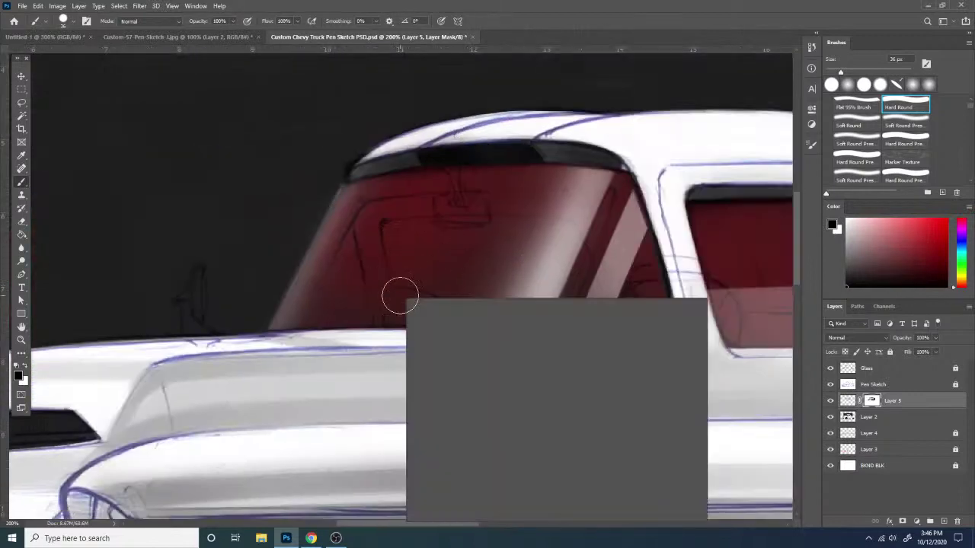
{"action": "left_click", "coordinate": [460, 325]}
{"action": "key", "text": "Return"}
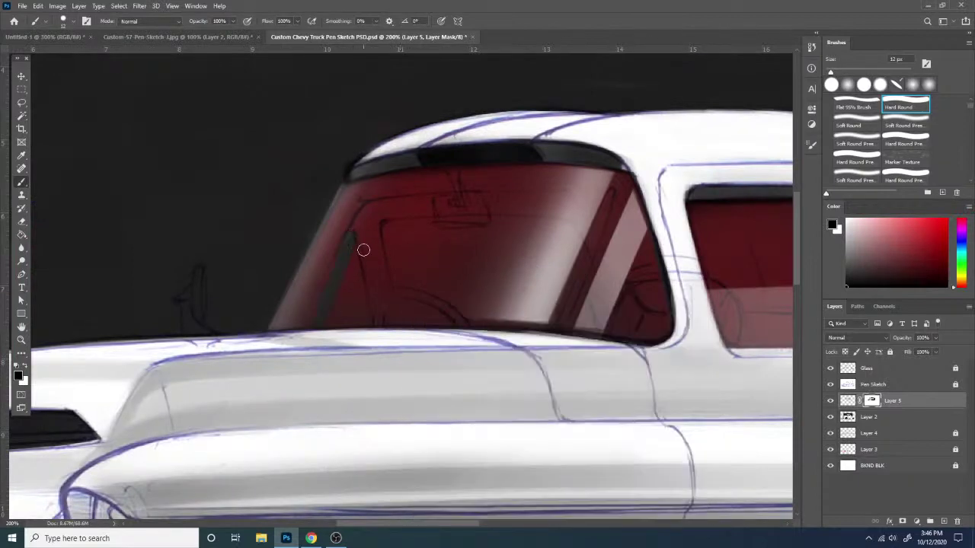
{"action": "mouse_move", "coordinate": [362, 238]}
{"action": "left_mouse_down"}
{"action": "mouse_move", "coordinate": [371, 367]}
{"action": "mouse_move", "coordinate": [350, 244]}
{"action": "mouse_move", "coordinate": [351, 369]}
{"action": "mouse_move", "coordinate": [397, 251]}
{"action": "mouse_move", "coordinate": [388, 229]}
{"action": "mouse_move", "coordinate": [402, 276]}
{"action": "left_mouse_up"}
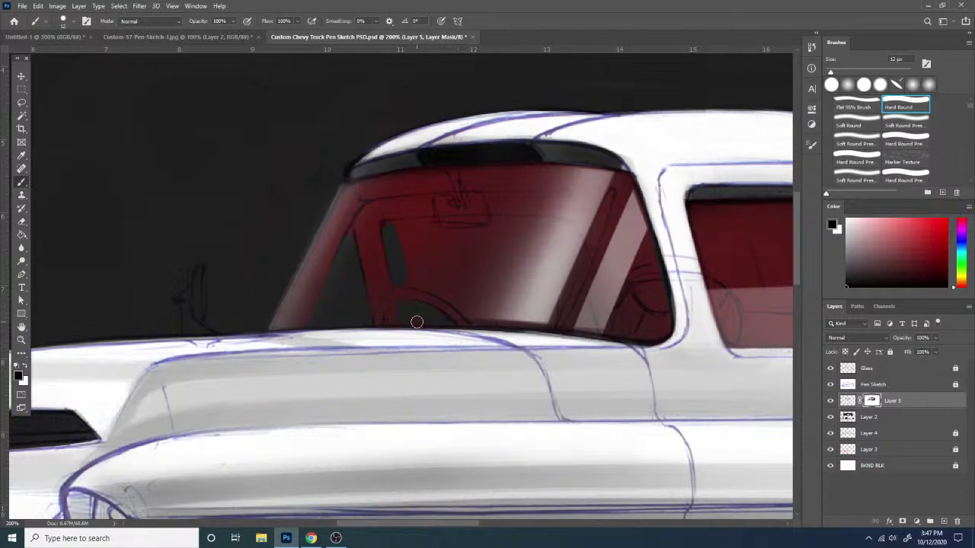
- Mask the red out of the large opening behind the windshield, working around the steering wheel and mirror and undoing one stray stroke
{"action": "mouse_move", "coordinate": [391, 228]}
{"action": "left_mouse_down"}
{"action": "mouse_move", "coordinate": [441, 225]}
{"action": "mouse_move", "coordinate": [432, 227]}
{"action": "mouse_move", "coordinate": [490, 239]}
{"action": "left_mouse_up"}
{"action": "key", "text": "ctrl+z"}
{"action": "mouse_move", "coordinate": [431, 236]}
{"action": "left_mouse_down"}
{"action": "mouse_move", "coordinate": [516, 226]}
{"action": "mouse_move", "coordinate": [500, 225]}
{"action": "mouse_move", "coordinate": [563, 234]}
{"action": "left_mouse_up"}
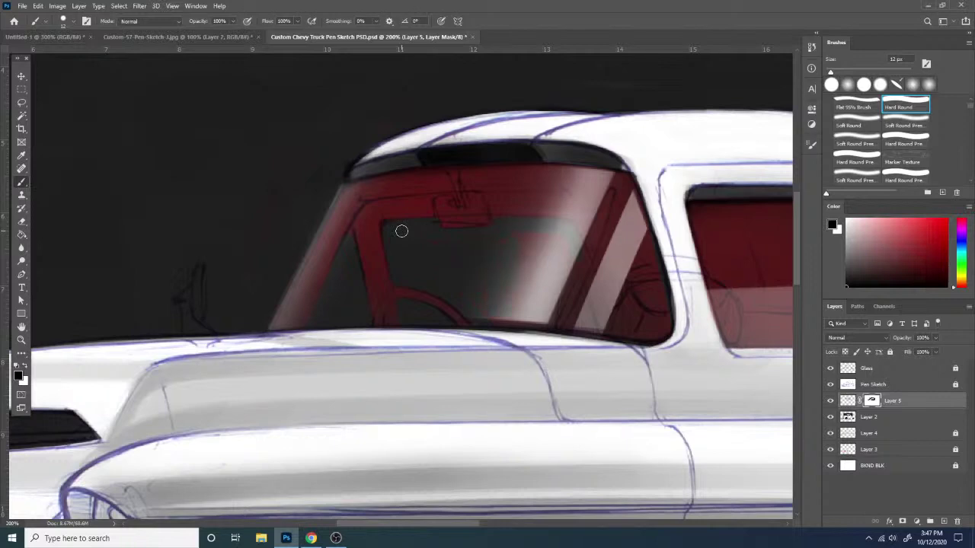
{"action": "left_click_drag", "start_coordinate": [579, 304], "coordinate": [580, 304]}
{"action": "scroll", "coordinate": [470, 322], "scroll_direction": "right", "scroll_amount": 3}
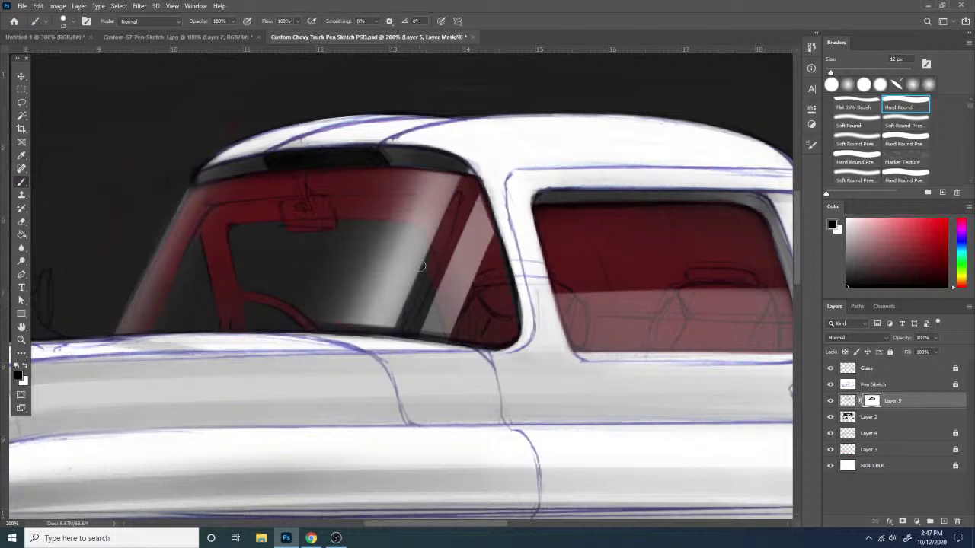
{"action": "key", "text": "x"}
{"action": "key", "text": "x"}
{"action": "key", "text": "x"}
{"action": "key", "text": "x"}
- Mask the red above the seats in the side window, outlining with the 12 px brush and filling with a 61 px Hard Round brush
{"action": "scroll", "coordinate": [442, 383], "scroll_direction": "right", "scroll_amount": 4}
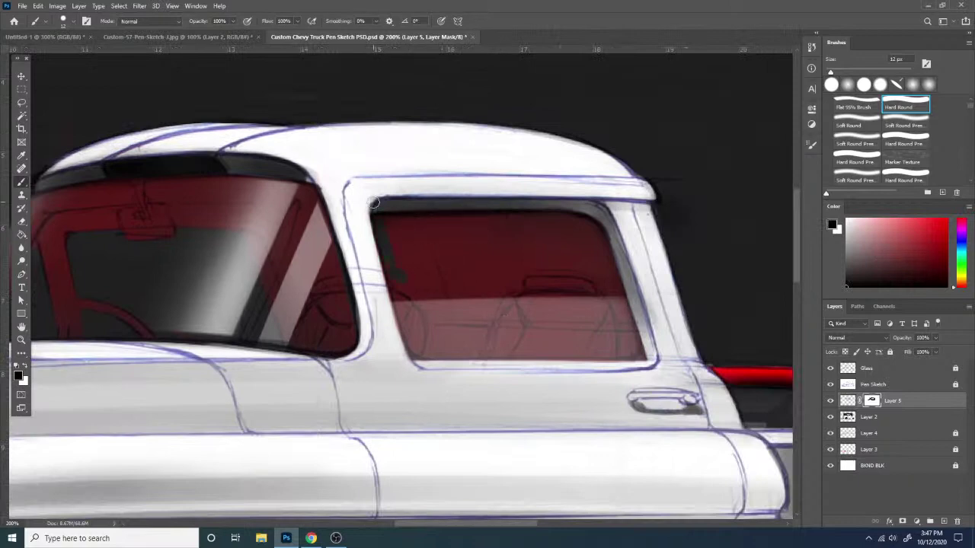
{"action": "left_click_drag", "start_coordinate": [374, 202], "coordinate": [396, 278]}
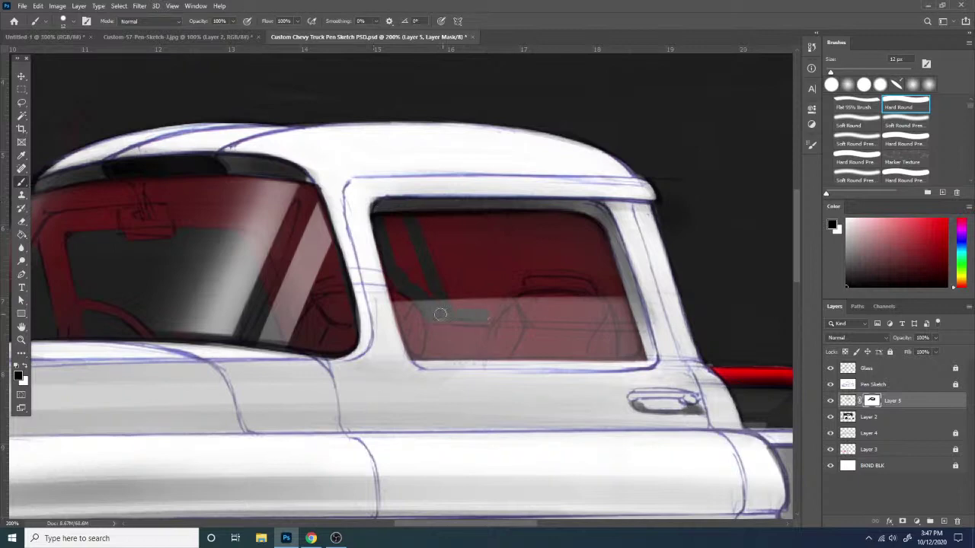
{"action": "mouse_move", "coordinate": [440, 314]}
{"action": "left_mouse_down"}
{"action": "mouse_move", "coordinate": [492, 314]}
{"action": "mouse_move", "coordinate": [493, 299]}
{"action": "mouse_move", "coordinate": [526, 270]}
{"action": "mouse_move", "coordinate": [517, 270]}
{"action": "mouse_move", "coordinate": [603, 276]}
{"action": "left_mouse_up"}
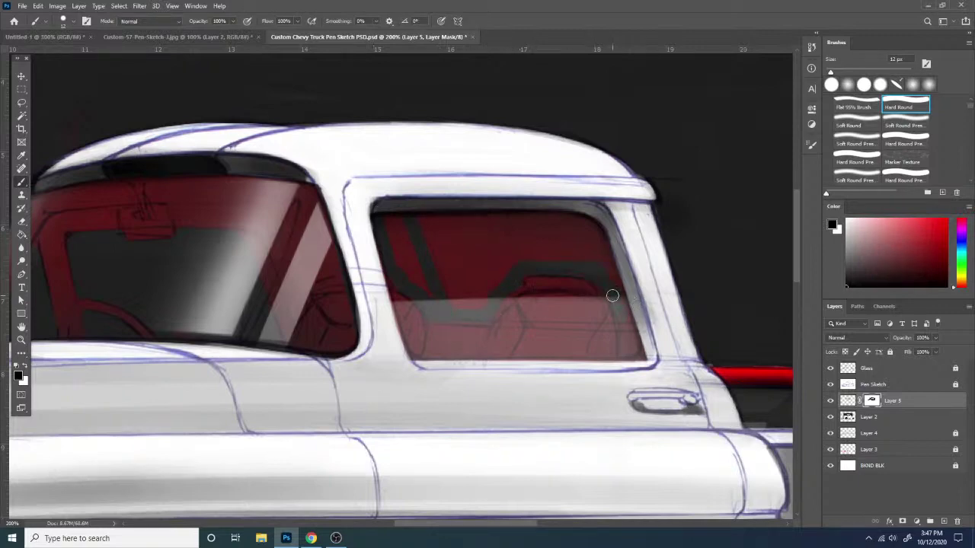
{"action": "right_click", "coordinate": [562, 275]}
{"action": "left_click", "coordinate": [636, 303]}
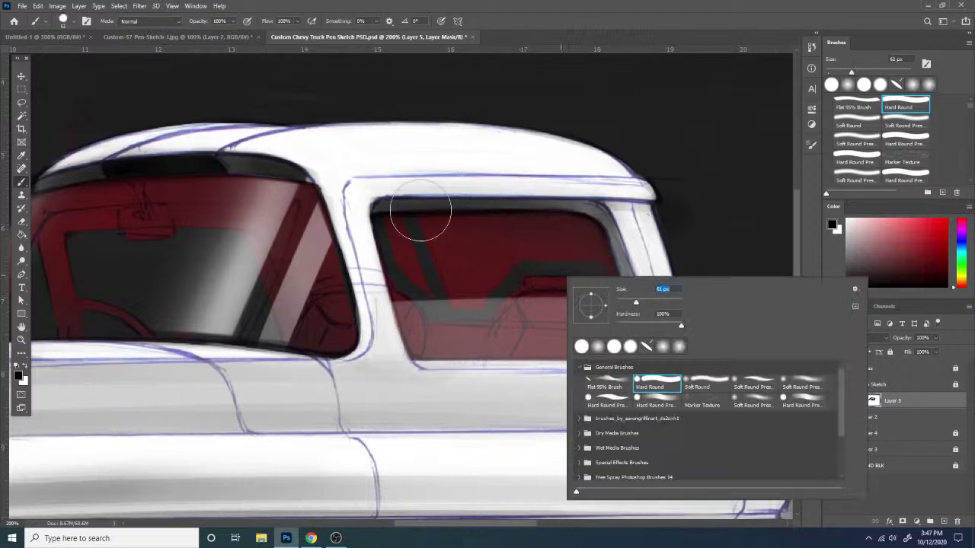
{"action": "left_click_drag", "start_coordinate": [401, 209], "coordinate": [418, 246]}
{"action": "mouse_move", "coordinate": [417, 246]}
{"action": "left_mouse_down"}
{"action": "mouse_move", "coordinate": [401, 206]}
{"action": "mouse_move", "coordinate": [564, 231]}
{"action": "mouse_move", "coordinate": [604, 278]}
{"action": "mouse_move", "coordinate": [661, 312]}
{"action": "mouse_move", "coordinate": [678, 366]}
{"action": "mouse_move", "coordinate": [670, 364]}
{"action": "left_mouse_up"}
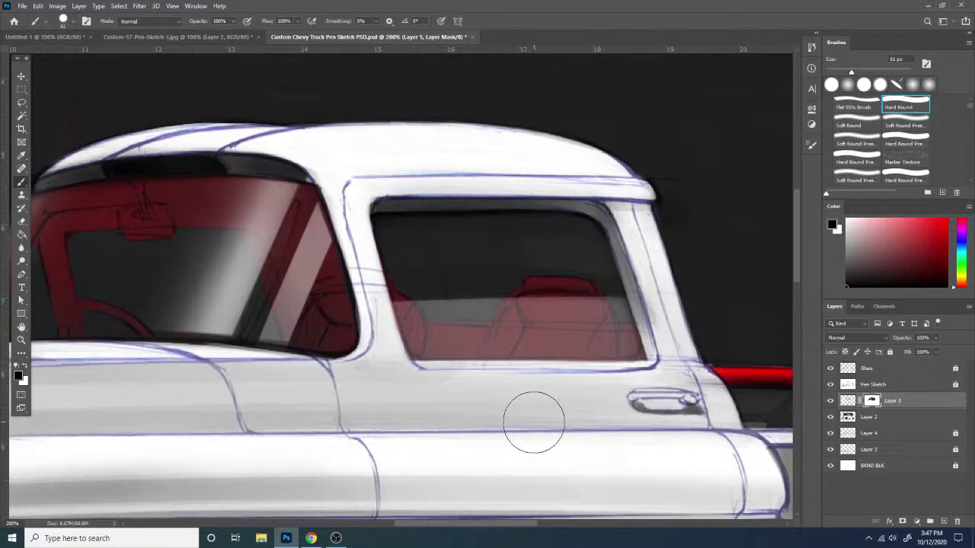
- Examine the red cab interior against the whole truck at several zoom levels
{"action": "key", "text": "ctrl+minus"}
{"action": "key", "text": "ctrl+minus"}
{"action": "key", "text": "ctrl+minus"}
{"action": "key", "text": "ctrl+plus"}
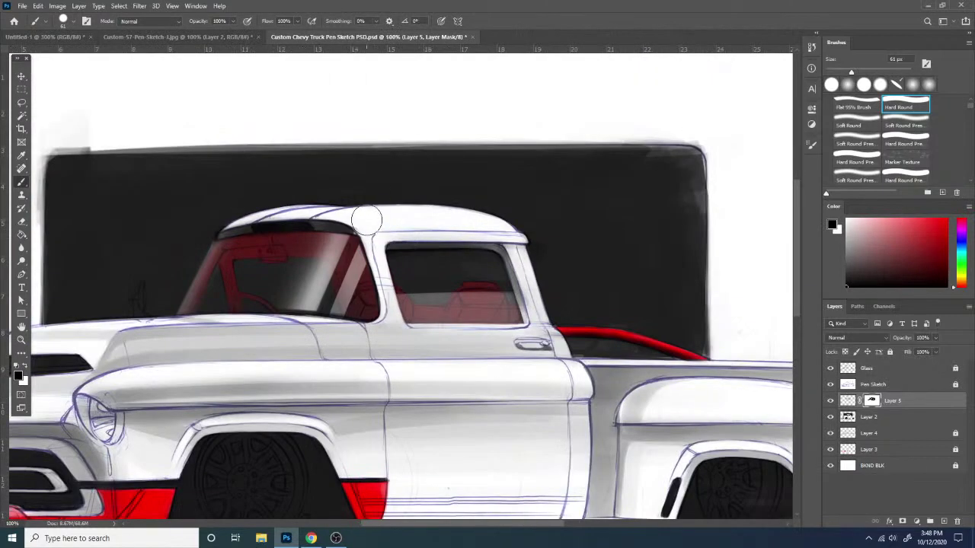
{"action": "key", "text": "ctrl+minus"}
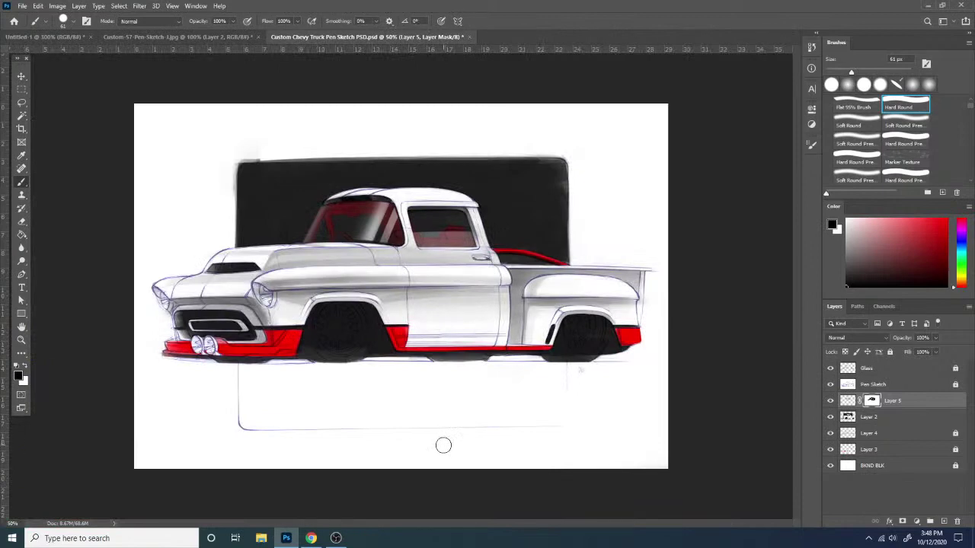
{"action": "key", "text": "ctrl+plus"}
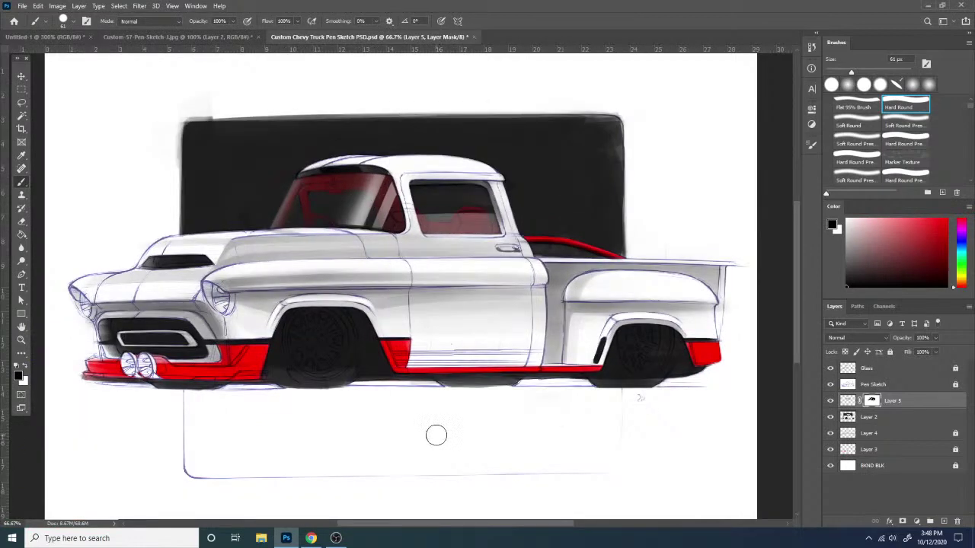
{"action": "key", "text": "ctrl+minus"}
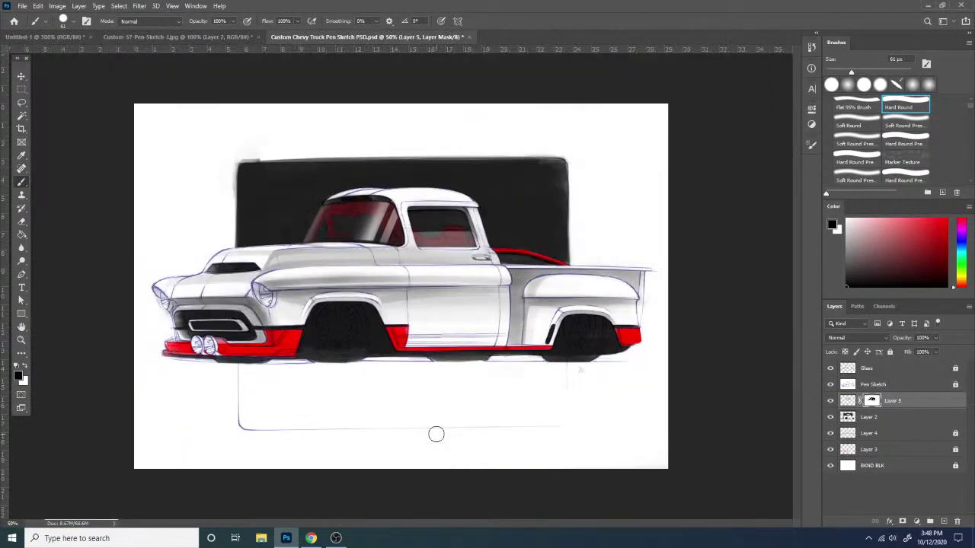
{"action": "key", "text": "ctrl+plus"}
{"action": "key", "text": "ctrl+minus"}
- Rename Layer 5 to Interior, lock it and make the Glass layer active
{"action": "double_click", "coordinate": [892, 402]}
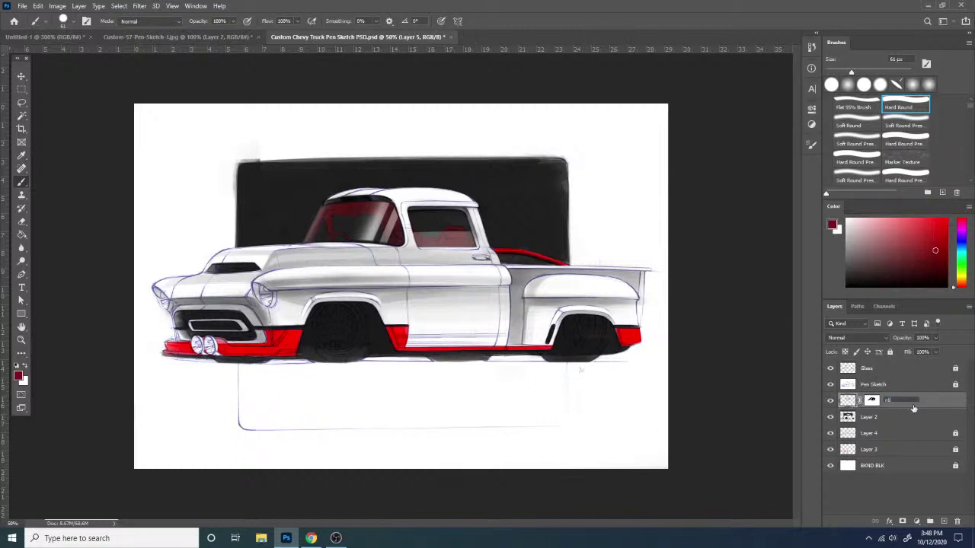
{"action": "type", "text": "nterior"}
{"action": "key", "text": "Return"}
{"action": "double_click", "coordinate": [893, 401]}
{"action": "type", "text": "Interior"}
{"action": "key", "text": "Return"}
{"action": "left_click", "coordinate": [911, 370]}
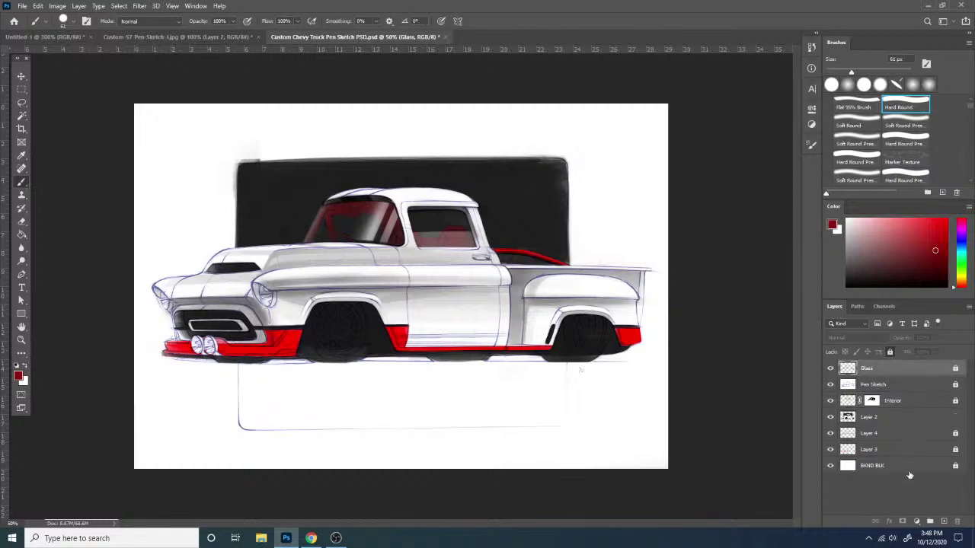
- Add a new layer above Glass and set up a white Soft Round brush at about 394 px with pressure opacity and airbrush build-up
{"action": "left_click", "coordinate": [944, 522]}
{"action": "key", "text": "x"}
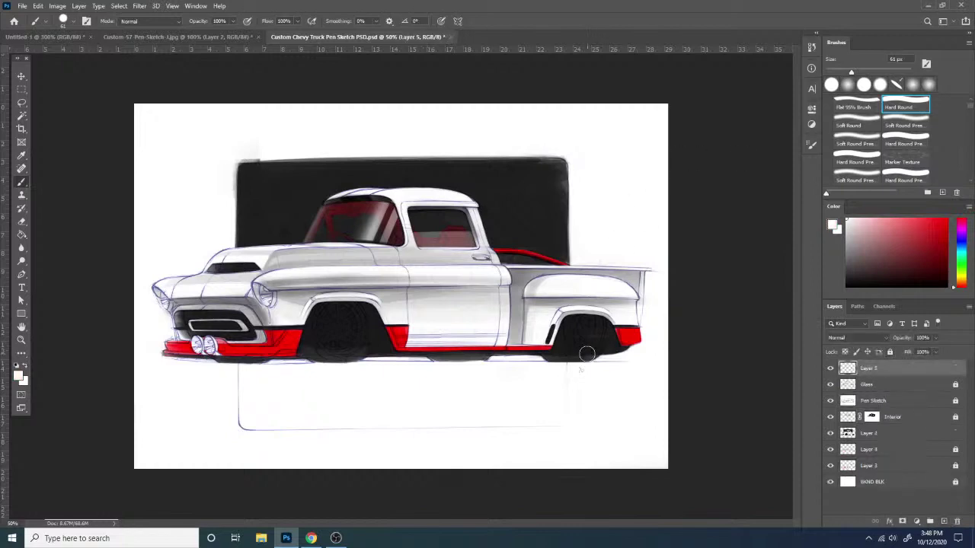
{"action": "right_click", "coordinate": [586, 353]}
{"action": "left_click", "coordinate": [613, 398]}
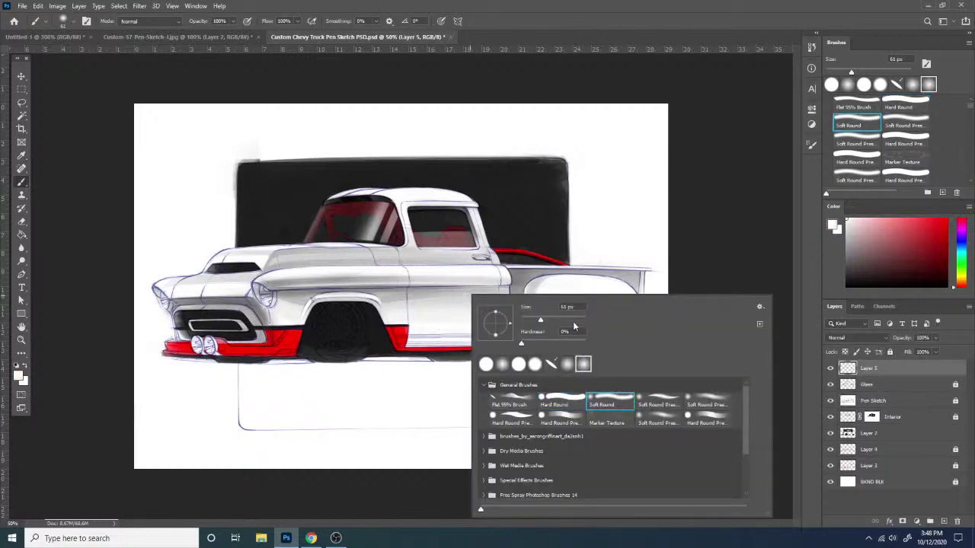
{"action": "left_click_drag", "start_coordinate": [575, 322], "coordinate": [582, 320]}
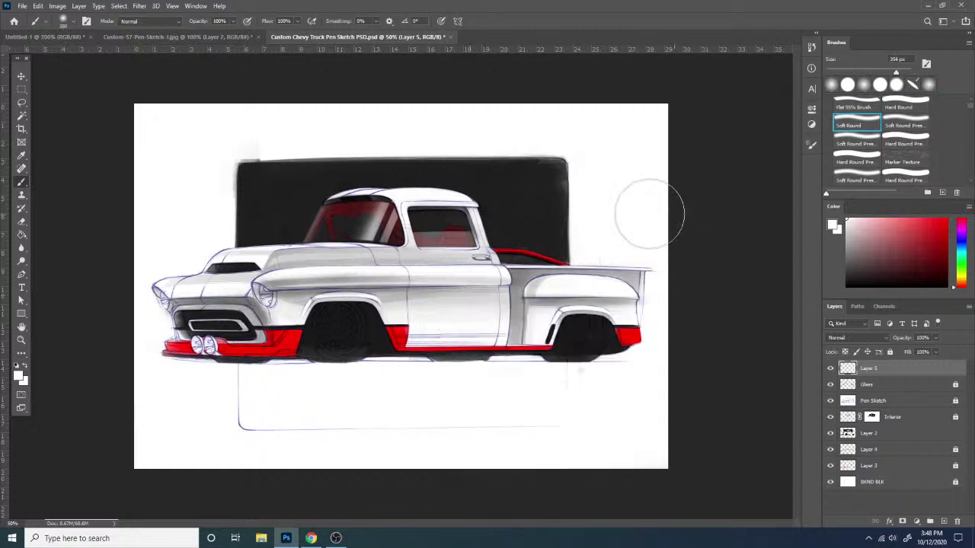
{"action": "left_click", "coordinate": [248, 22]}
{"action": "left_click", "coordinate": [312, 22]}
- Paint soft white over the stray marks around the truck's rear end, reducing the brush to 187 px, and compare with the layer hidden
{"action": "left_click_drag", "start_coordinate": [618, 372], "coordinate": [712, 349]}
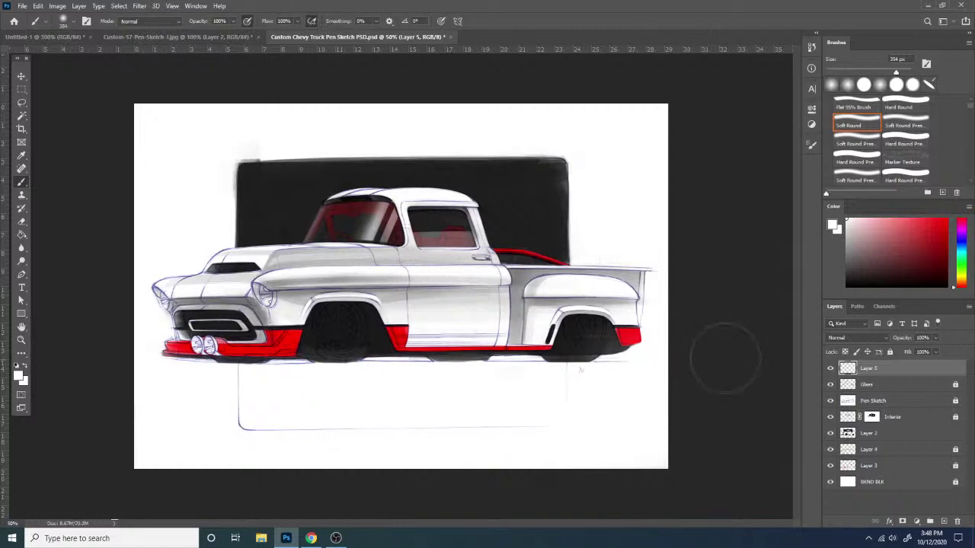
{"action": "left_click_drag", "start_coordinate": [581, 375], "coordinate": [637, 378]}
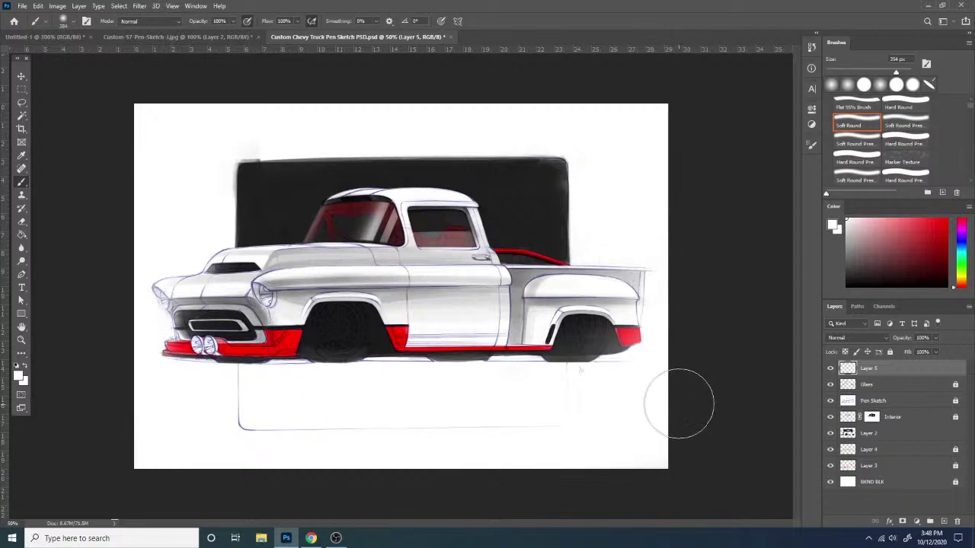
{"action": "mouse_move", "coordinate": [603, 416]}
{"action": "left_mouse_down"}
{"action": "mouse_move", "coordinate": [580, 406]}
{"action": "mouse_move", "coordinate": [515, 410]}
{"action": "mouse_move", "coordinate": [590, 401]}
{"action": "left_mouse_up"}
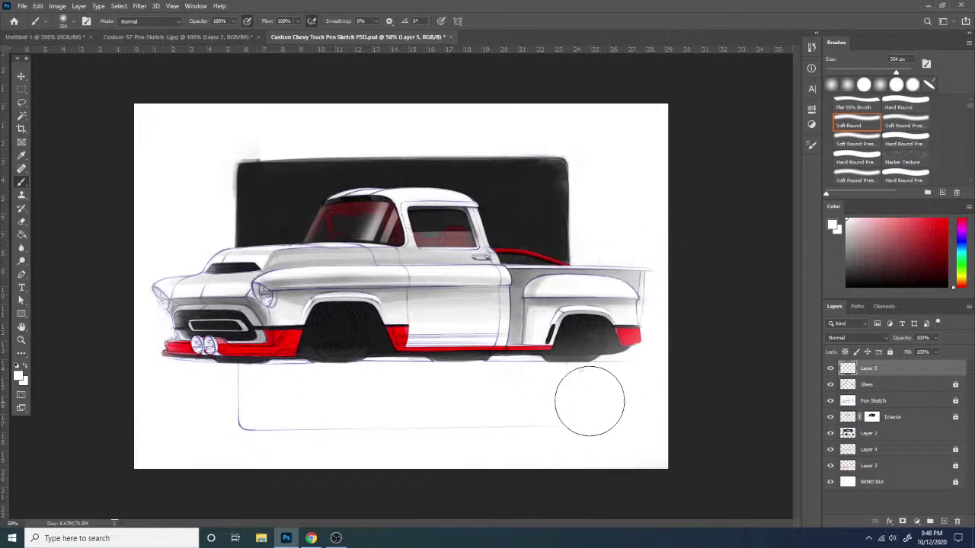
{"action": "right_click", "coordinate": [594, 372]}
{"action": "left_click_drag", "start_coordinate": [703, 333], "coordinate": [696, 334]}
{"action": "left_click", "coordinate": [739, 258]}
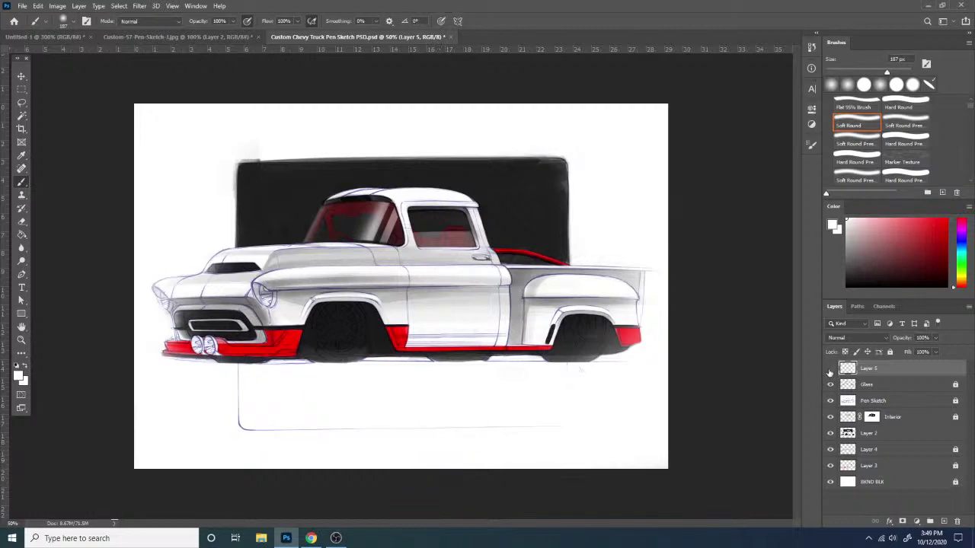
{"action": "left_click", "coordinate": [830, 369]}
{"action": "left_click", "coordinate": [830, 369]}
- Switch to a 50 px Soft Round eraser for cleaning the white overspray around the rear wheel
{"action": "key", "text": "e"}
{"action": "right_click", "coordinate": [648, 388]}
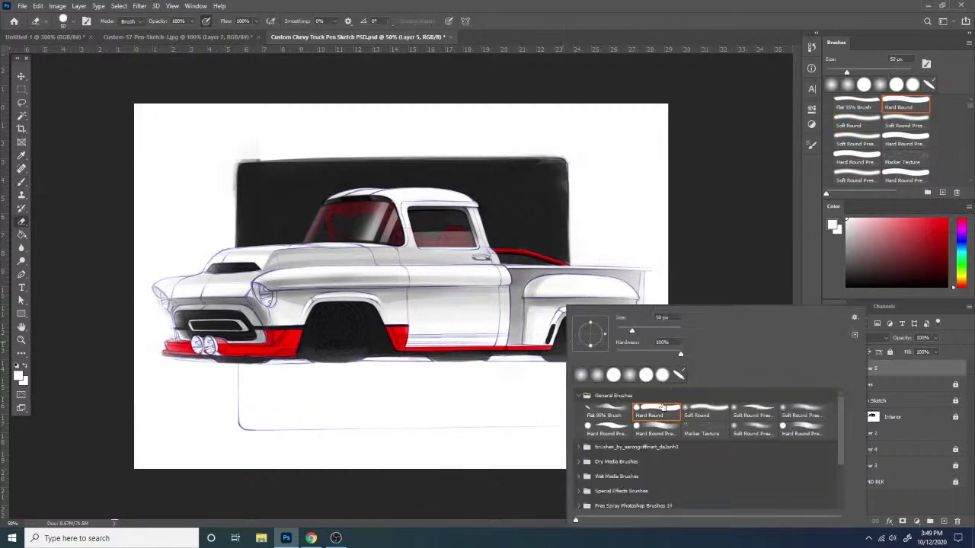
{"action": "left_click", "coordinate": [704, 411]}
{"action": "left_click", "coordinate": [747, 274]}
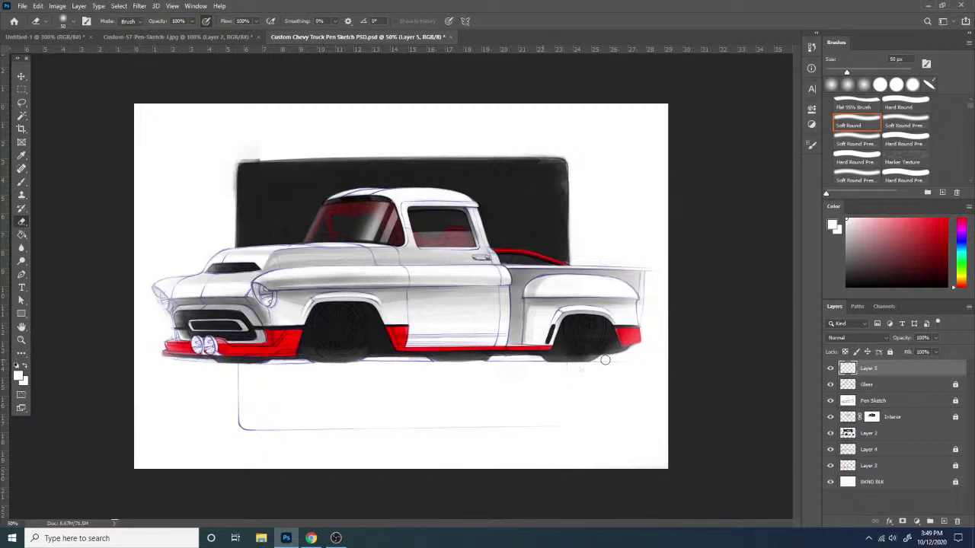
- Lock the white cover-up layer and rename it Over W
{"action": "left_click", "coordinate": [890, 352]}
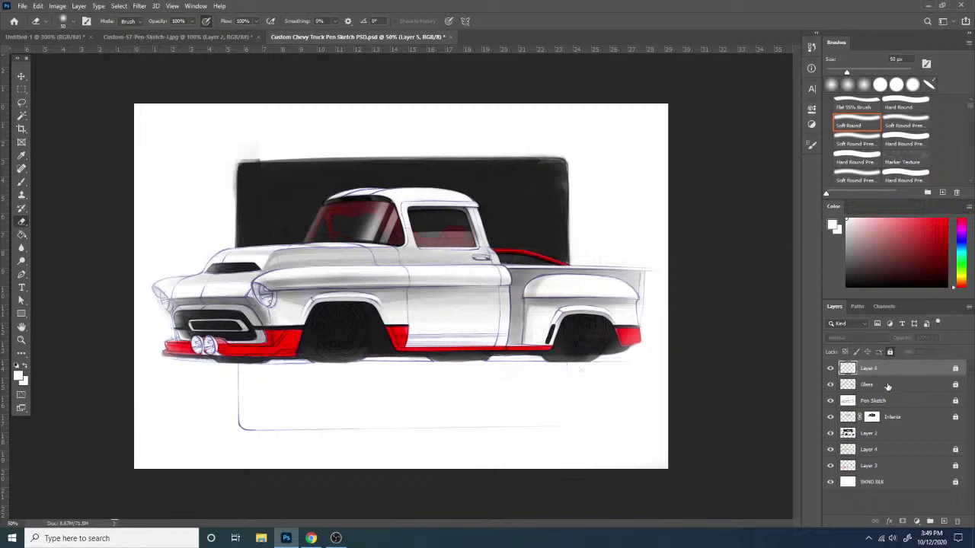
{"action": "double_click", "coordinate": [882, 371]}
{"action": "key", "text": "Return"}
- Make the Pen Sketch layer active and open the choice of adjustment layers
{"action": "left_click", "coordinate": [886, 402]}
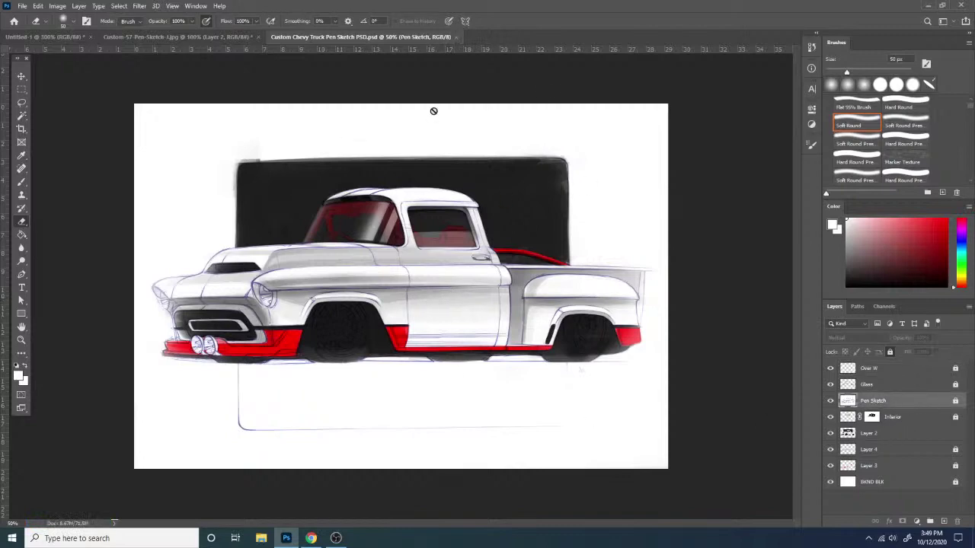
{"action": "left_click", "coordinate": [811, 125]}
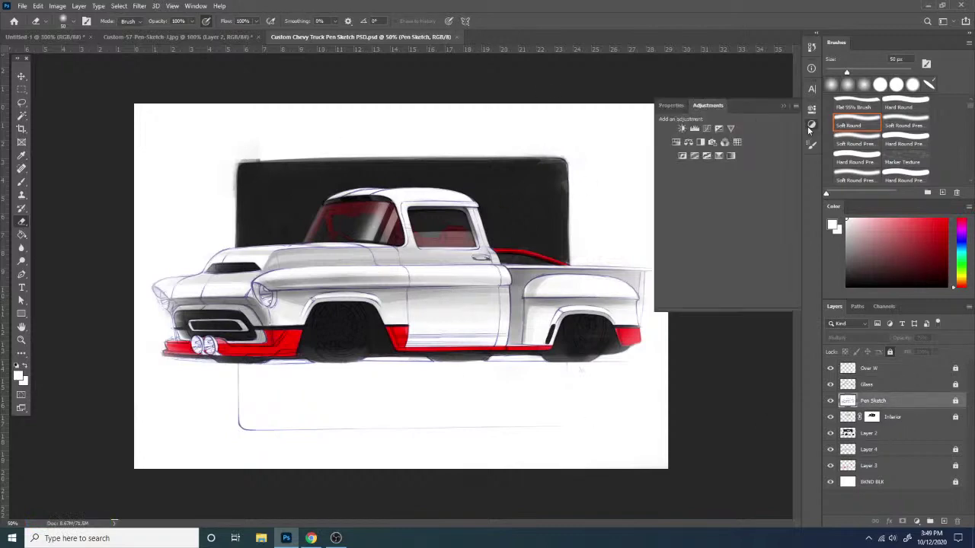
- Add a Black & White adjustment clipped to the Pen Sketch layer, apply auto values with Blues at 57, and compare it on and off
{"action": "left_click", "coordinate": [700, 142]}
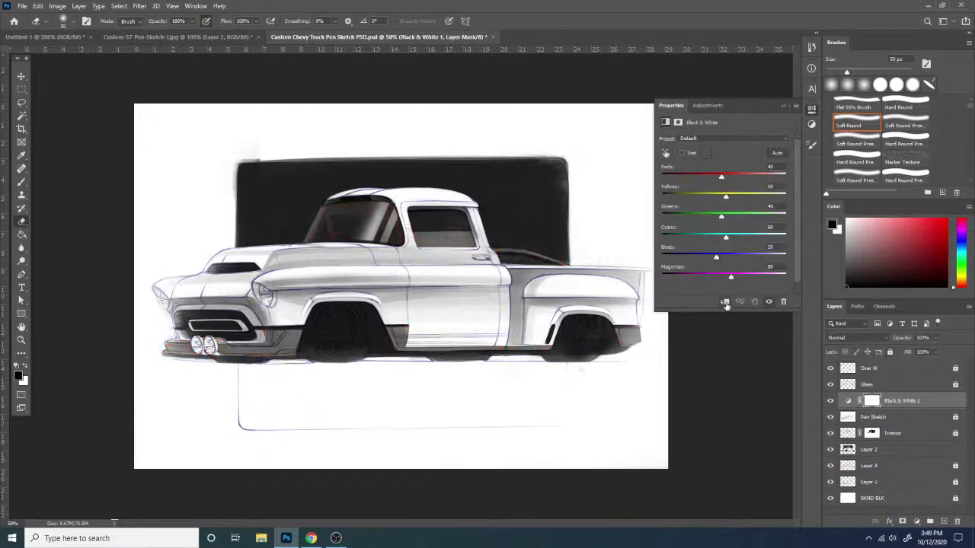
{"action": "left_click", "coordinate": [725, 301]}
{"action": "left_click", "coordinate": [777, 152]}
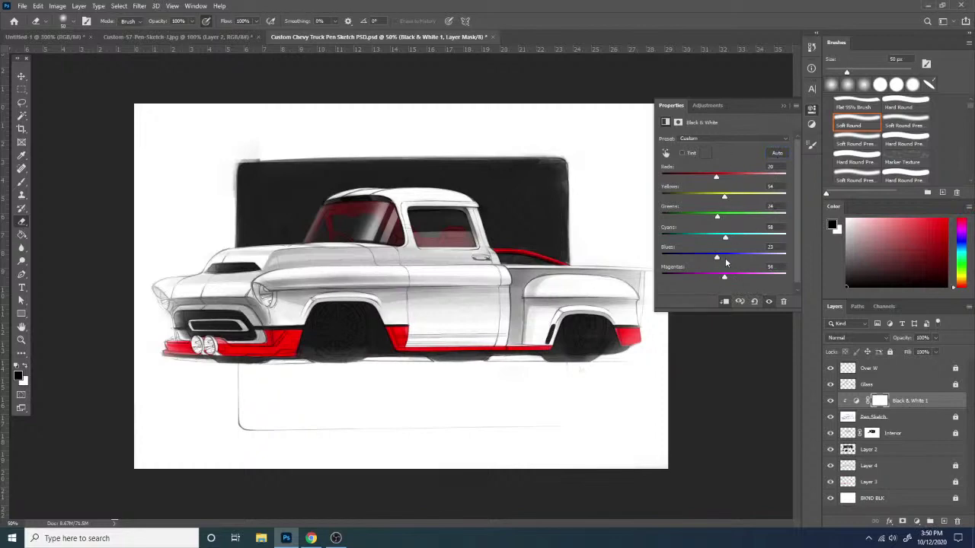
{"action": "mouse_move", "coordinate": [751, 261]}
{"action": "left_mouse_down"}
{"action": "mouse_move", "coordinate": [715, 259]}
{"action": "mouse_move", "coordinate": [726, 259]}
{"action": "left_mouse_up"}
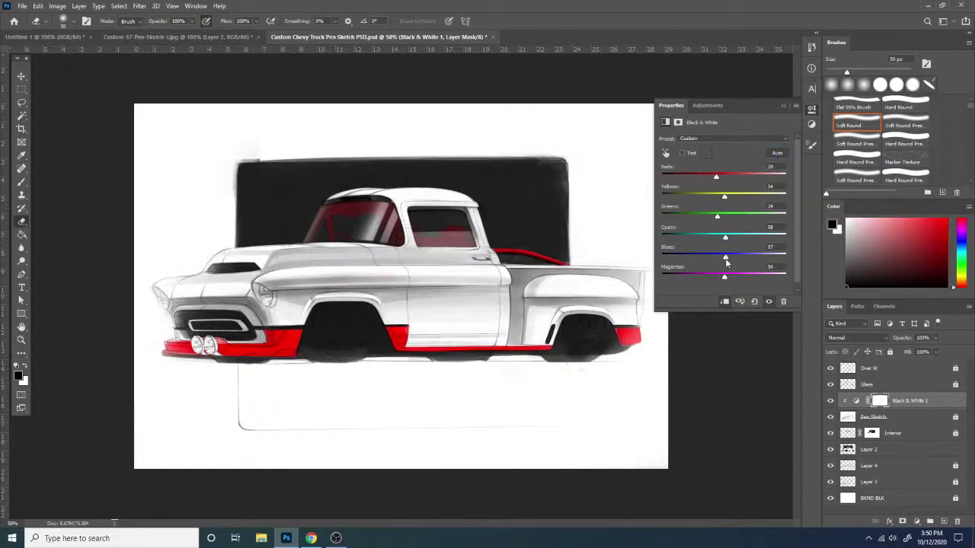
{"action": "left_click", "coordinate": [783, 108]}
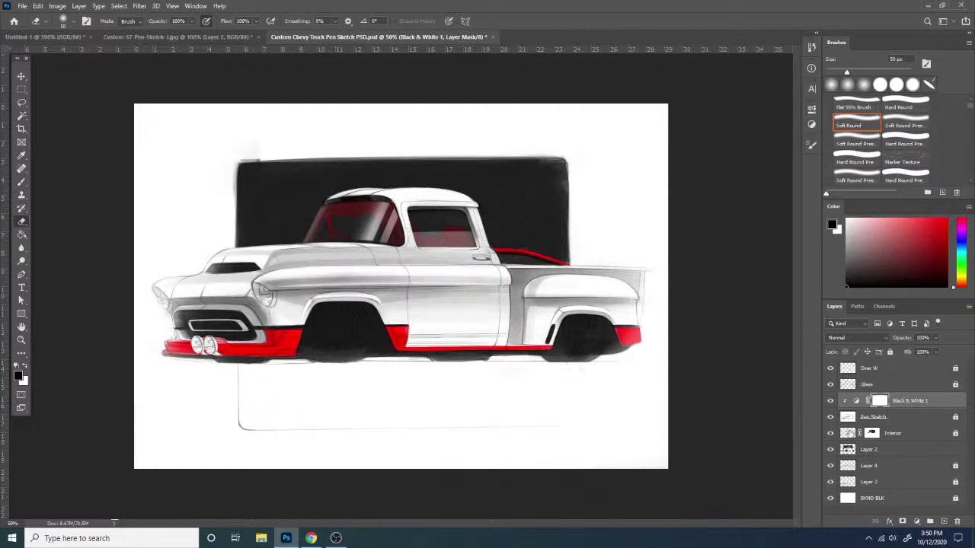
{"action": "left_click", "coordinate": [831, 401]}
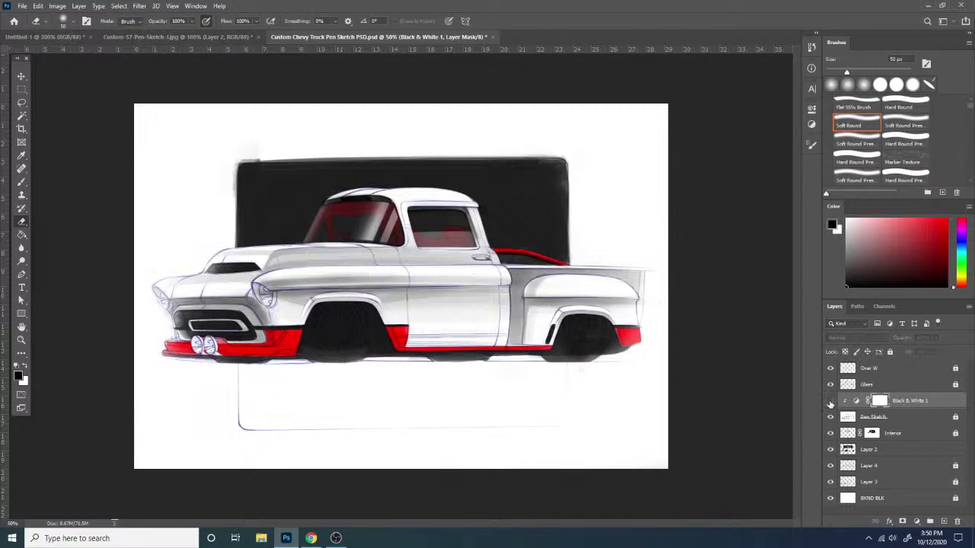
{"action": "left_click", "coordinate": [831, 402]}
{"action": "left_click", "coordinate": [832, 403]}
{"action": "left_click", "coordinate": [831, 402]}
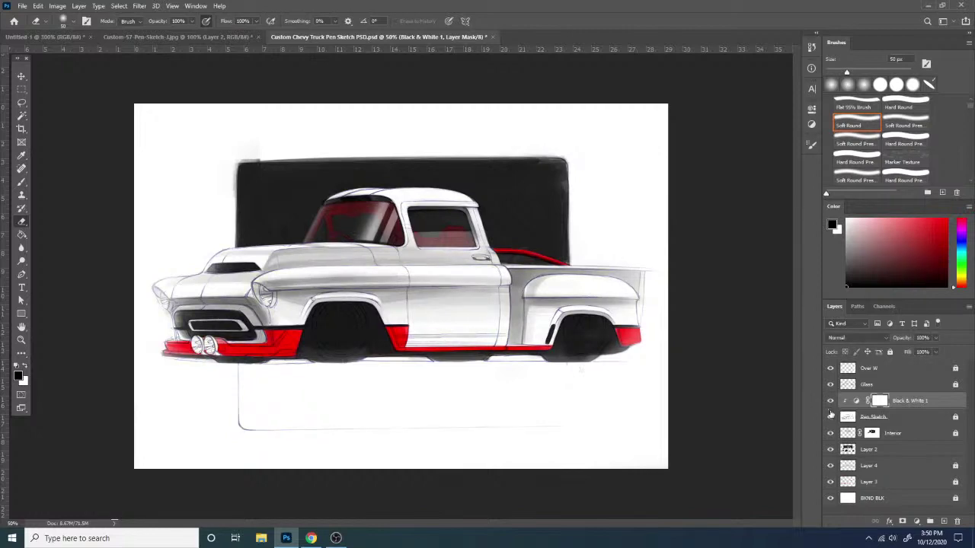
- On Layer 2, touch up the dark background panel's right edge in white with the Flat 95% Brush at 40 px
{"action": "key", "text": "ctrl+plus"}
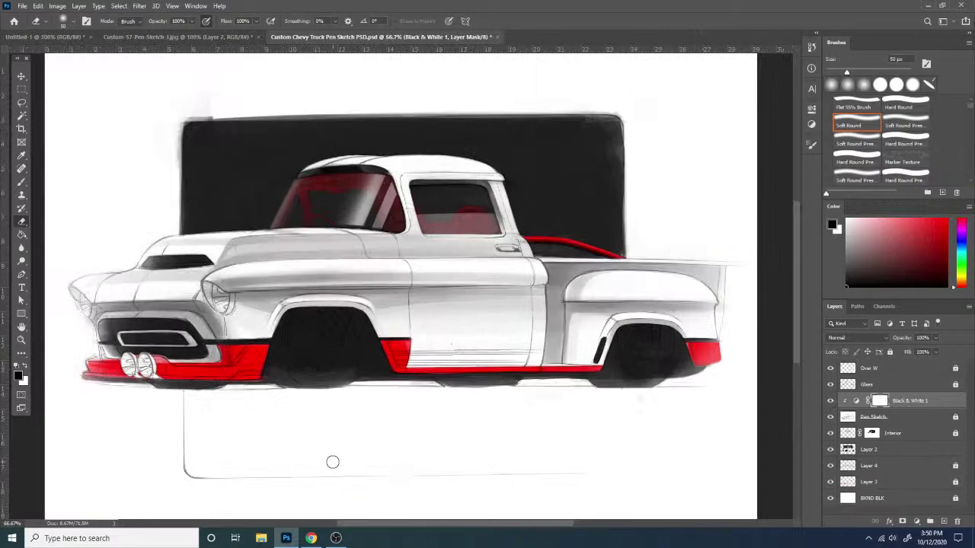
{"action": "left_click", "coordinate": [884, 451]}
{"action": "key", "text": "b"}
{"action": "right_click", "coordinate": [567, 283]}
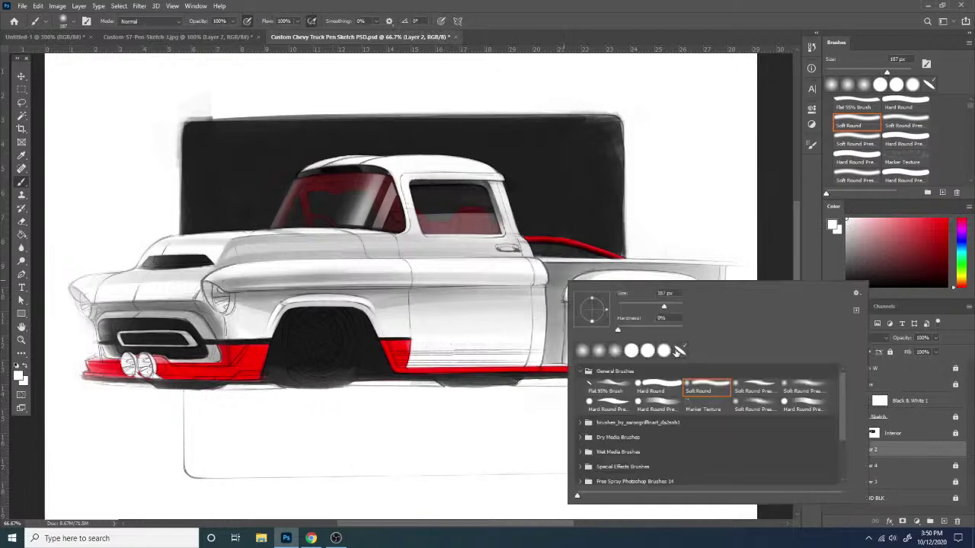
{"action": "left_click", "coordinate": [619, 384]}
{"action": "left_click", "coordinate": [652, 307]}
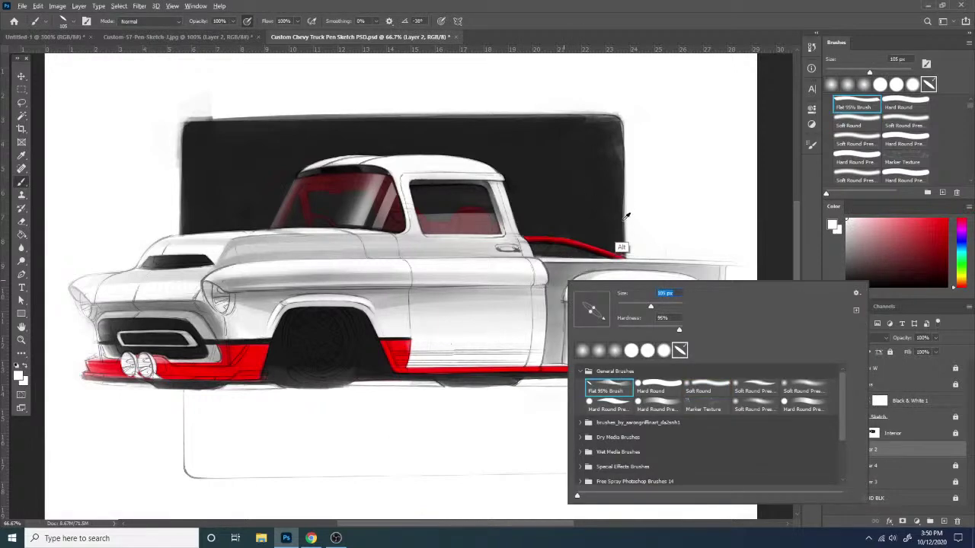
{"action": "left_click", "coordinate": [640, 233], "text": "alt"}
{"action": "right_click", "coordinate": [684, 228]}
{"action": "left_click", "coordinate": [724, 257]}
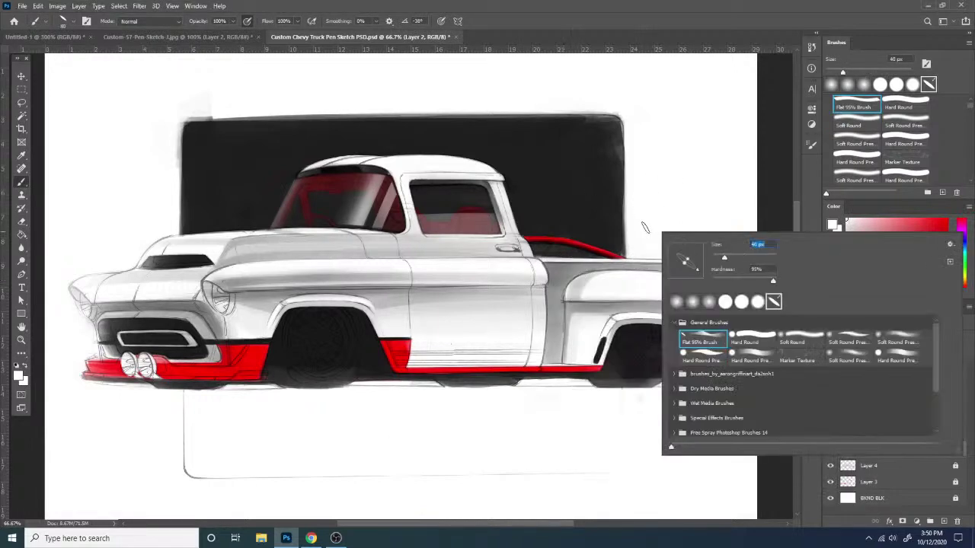
{"action": "left_click", "coordinate": [631, 255]}
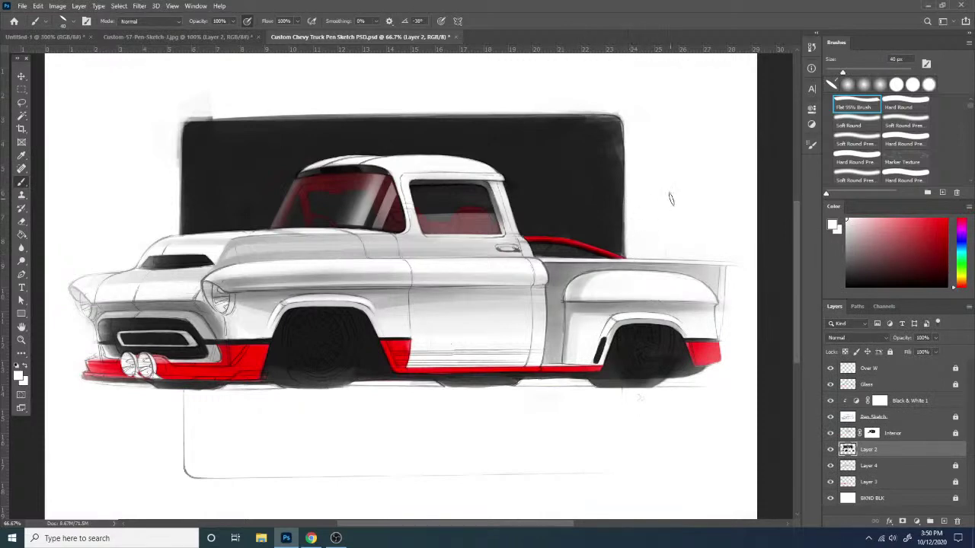
- Shade the empty background panel below the truck with broad light grey strokes, using the Flat 95% Brush at 100 px
{"action": "key", "text": "ctrl+minus"}
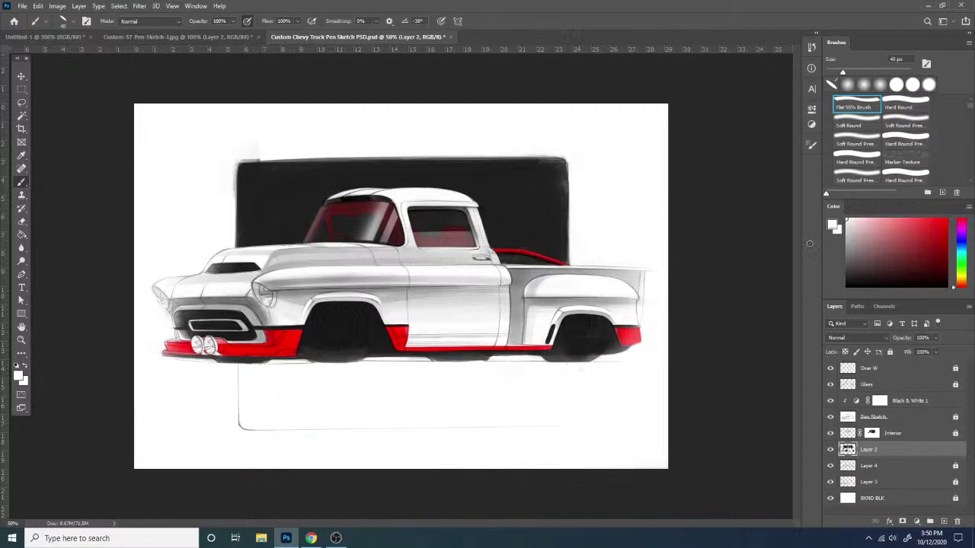
{"action": "left_click_drag", "start_coordinate": [809, 244], "coordinate": [788, 238]}
{"action": "right_click", "coordinate": [406, 371]}
{"action": "left_click", "coordinate": [494, 331]}
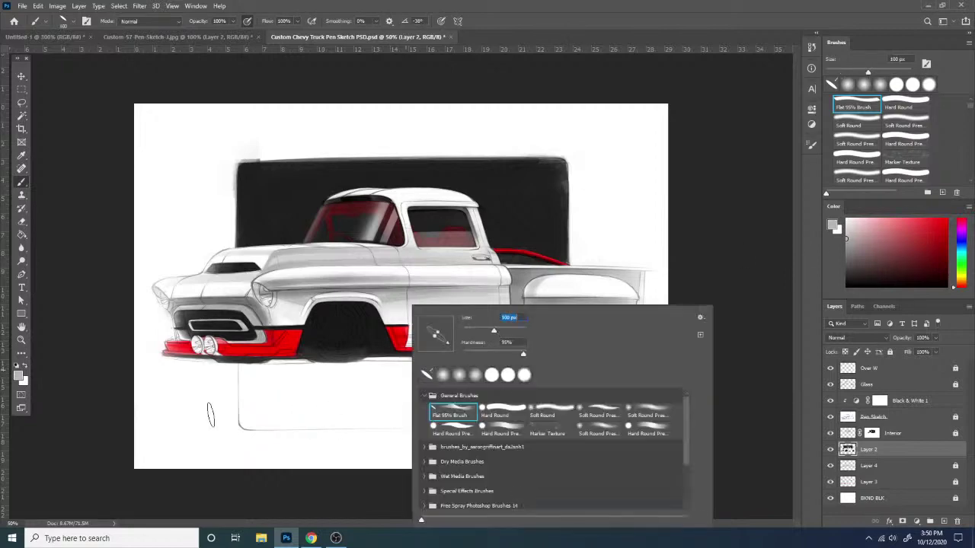
{"action": "left_click_drag", "start_coordinate": [221, 417], "coordinate": [581, 423]}
{"action": "key", "text": "ctrl+z"}
{"action": "left_click_drag", "start_coordinate": [857, 240], "coordinate": [812, 227]}
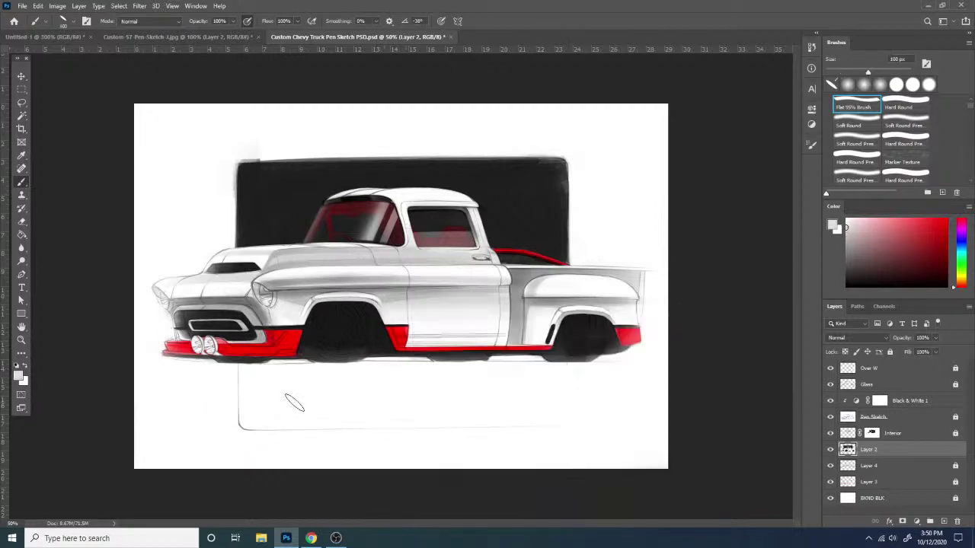
{"action": "left_click_drag", "start_coordinate": [295, 404], "coordinate": [620, 412]}
{"action": "left_click_drag", "start_coordinate": [239, 404], "coordinate": [625, 401]}
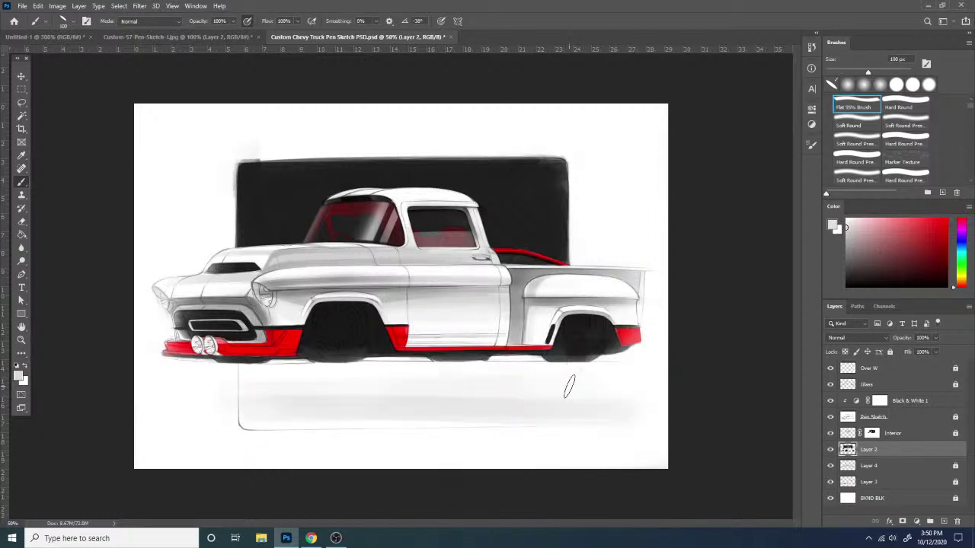
- Reduce the brush to 64 px and fill in the lower panel's shading around its left corner
{"action": "right_click", "coordinate": [487, 371]}
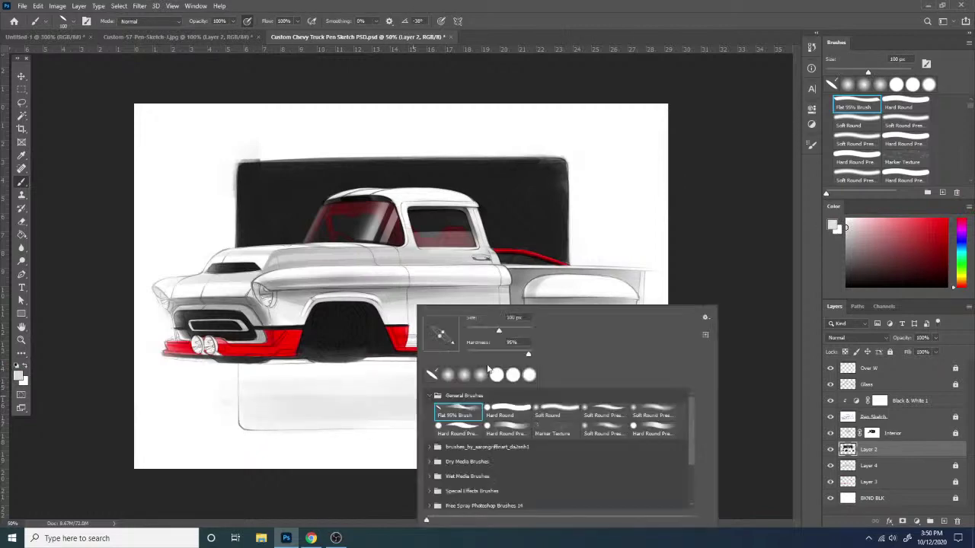
{"action": "left_click_drag", "start_coordinate": [490, 333], "coordinate": [485, 333]}
{"action": "left_click", "coordinate": [244, 420]}
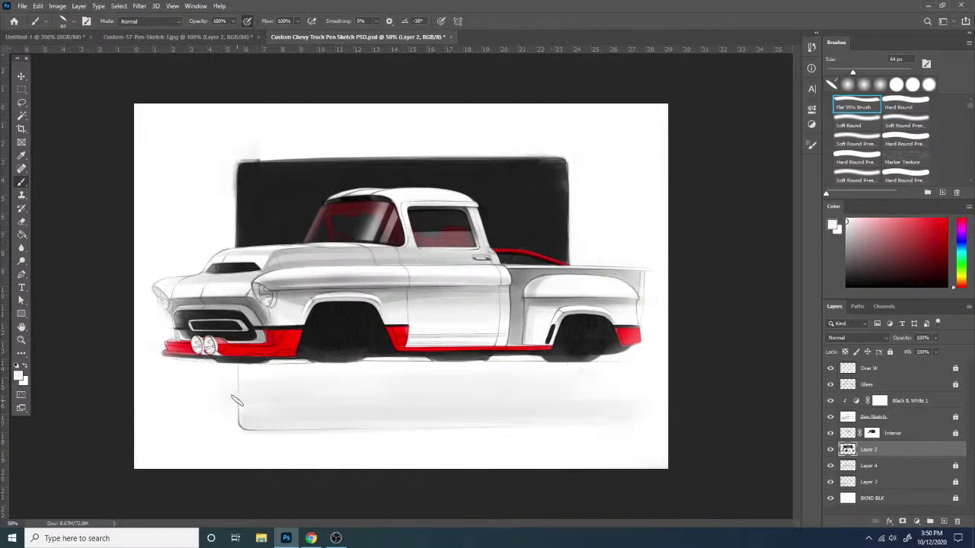
{"action": "key", "text": "alt"}
- Erase the grey shading that spills past the lower panel's outline with a 50 px Hard Round eraser
{"action": "key", "text": "e"}
{"action": "right_click", "coordinate": [248, 374]}
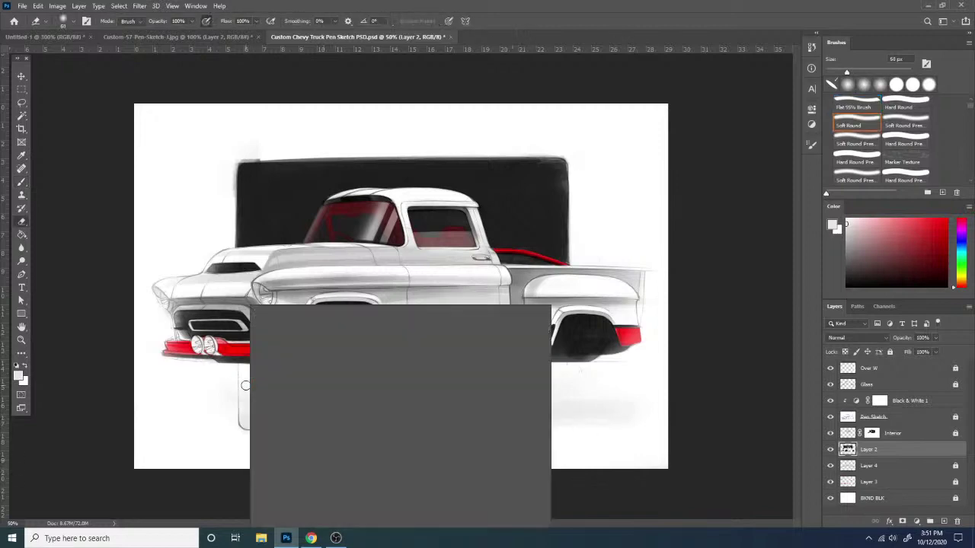
{"action": "left_click", "coordinate": [345, 412]}
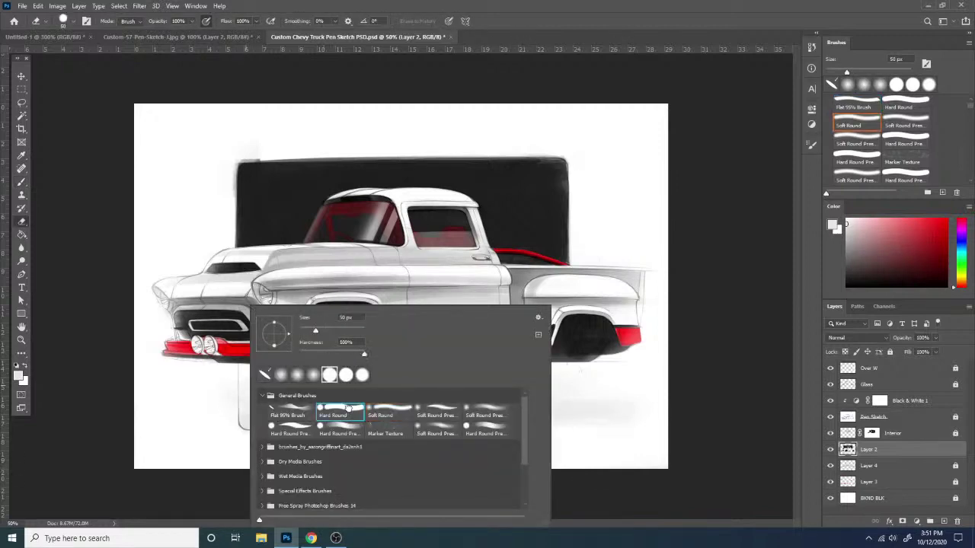
{"action": "key", "text": "Return"}
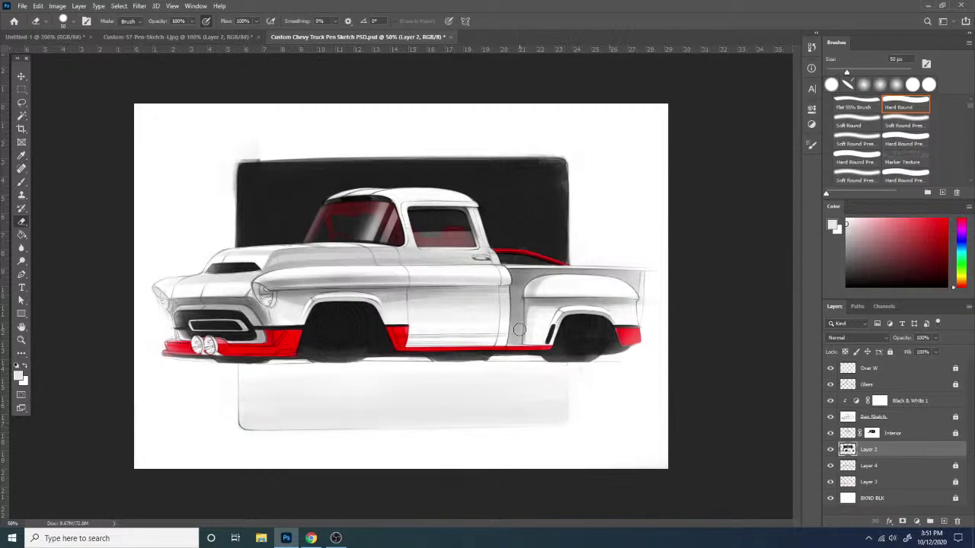
{"action": "key", "text": "v"}
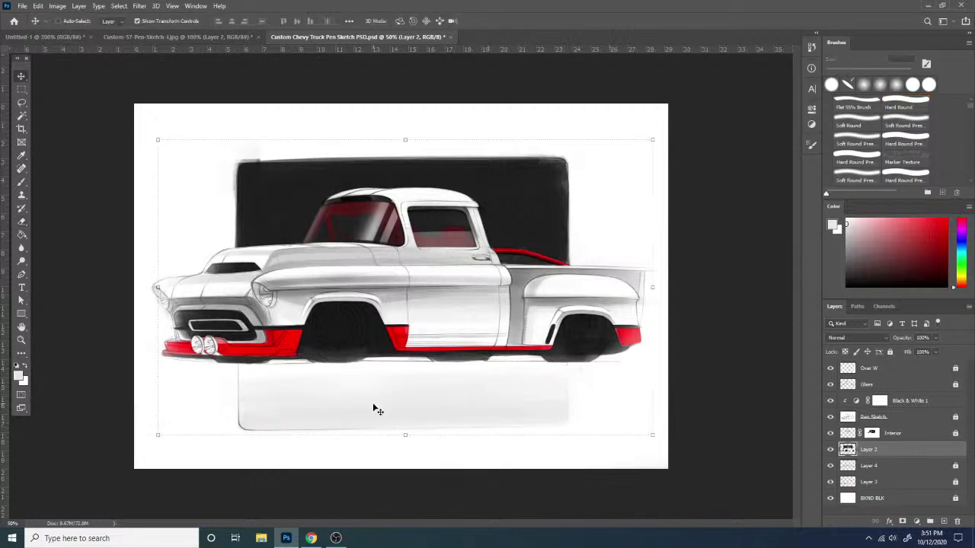
- Deepen the shading along the lower panel's bottom edge with a darker grey and blend it using tones sampled from the panel
{"action": "key", "text": "b"}
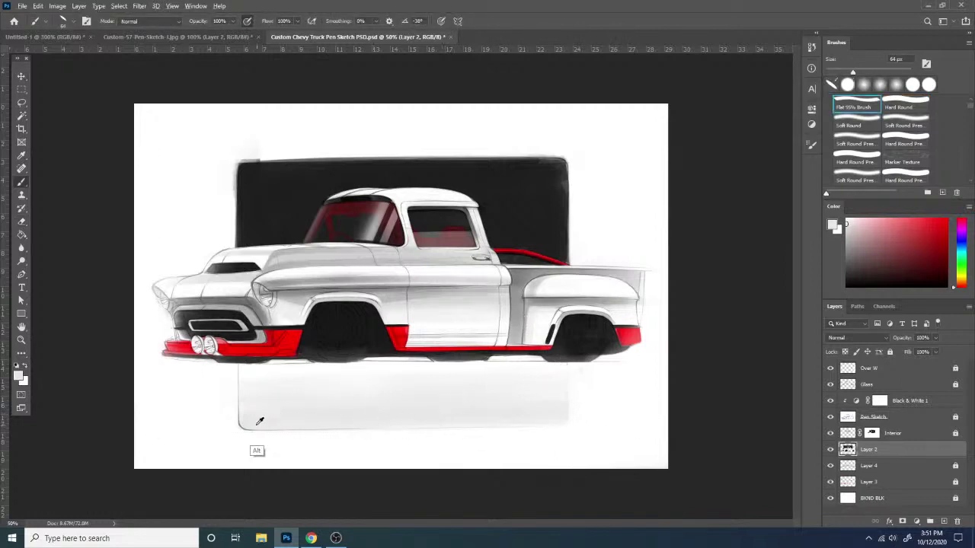
{"action": "left_click", "coordinate": [847, 231]}
{"action": "left_click_drag", "start_coordinate": [246, 419], "coordinate": [367, 420]}
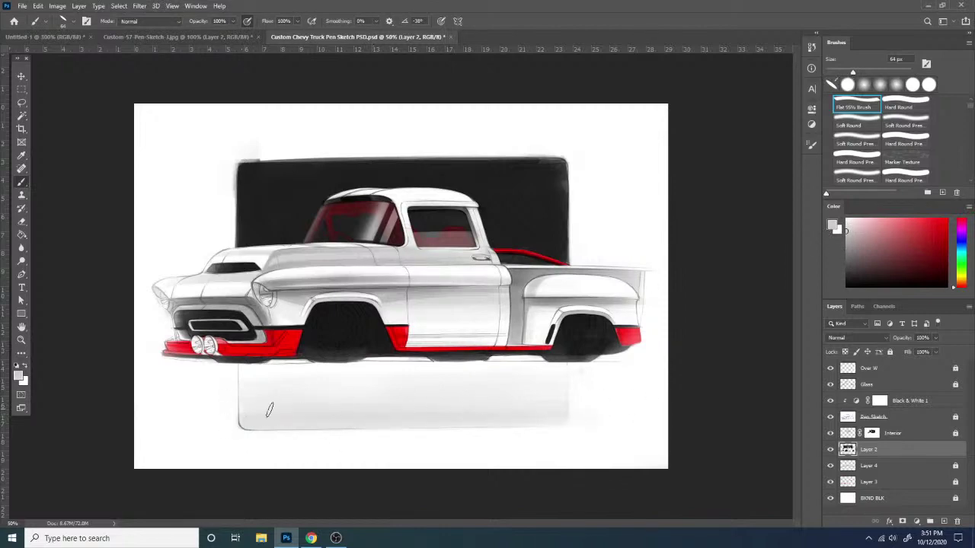
{"action": "key", "text": "alt"}
{"action": "left_click", "coordinate": [351, 390], "text": "alt"}
{"action": "left_click", "coordinate": [310, 416], "text": "alt"}
{"action": "key", "text": "e"}
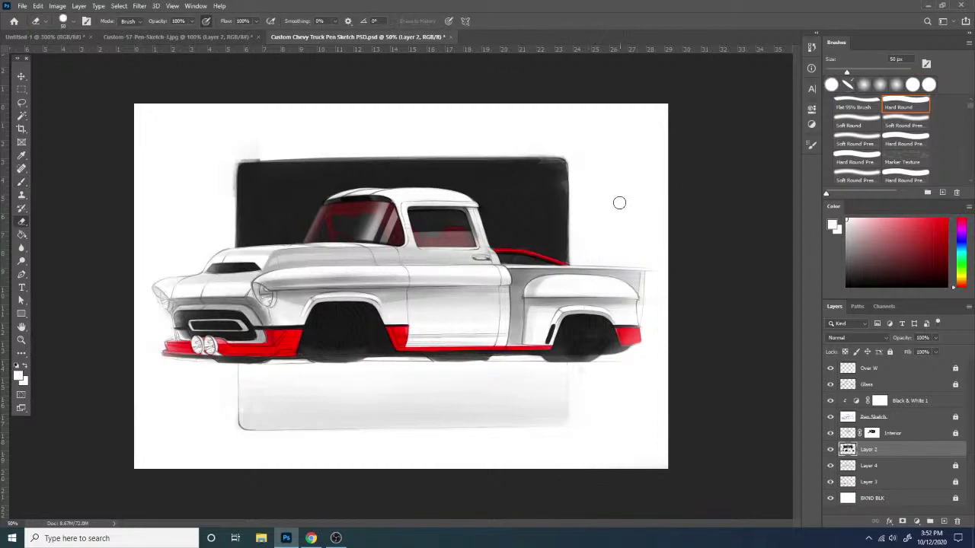
- Clean up the dark background panel's outer edges in white with the Soft Round brush at 23 px
{"action": "key", "text": "b"}
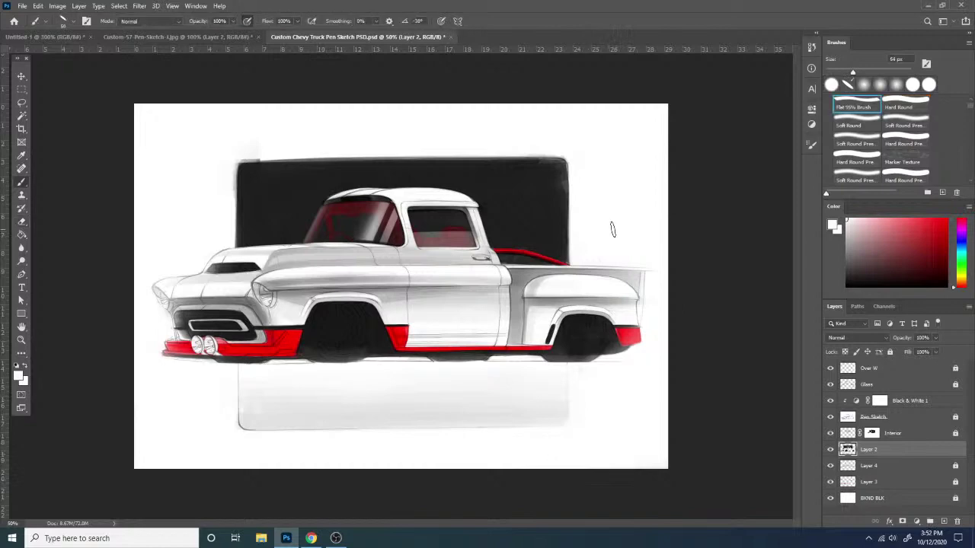
{"action": "right_click", "coordinate": [604, 215]}
{"action": "left_click", "coordinate": [733, 319]}
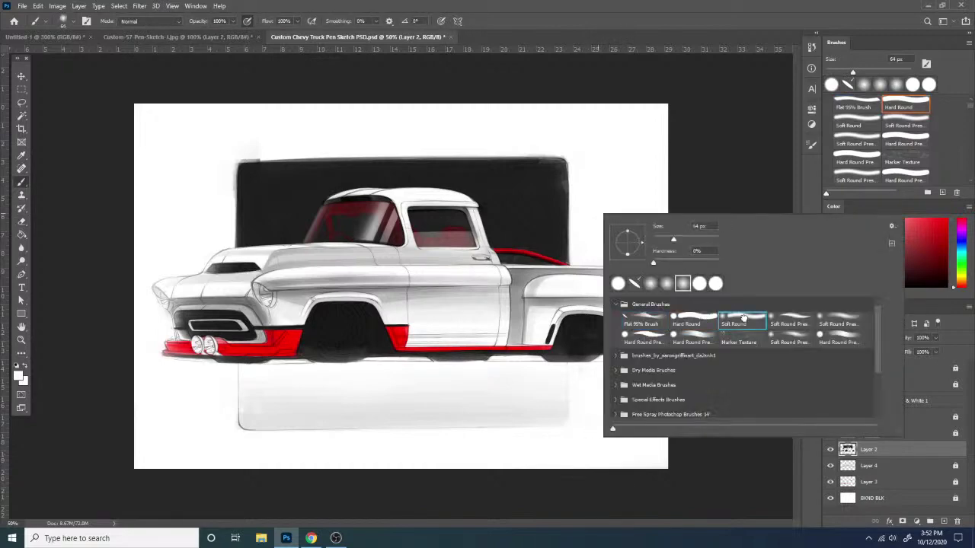
{"action": "left_click", "coordinate": [568, 168]}
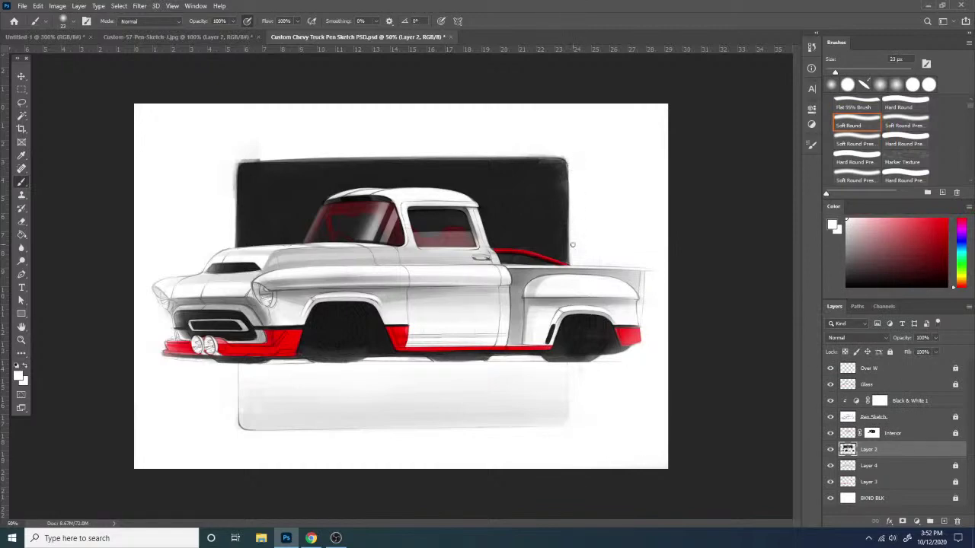
{"action": "left_click_drag", "start_coordinate": [571, 229], "coordinate": [571, 186]}
{"action": "key", "text": "ctrl+z"}
{"action": "mouse_move", "coordinate": [260, 158]}
{"action": "left_mouse_down"}
{"action": "mouse_move", "coordinate": [608, 145]}
{"action": "mouse_move", "coordinate": [349, 156]}
{"action": "mouse_move", "coordinate": [596, 157]}
{"action": "left_mouse_up"}
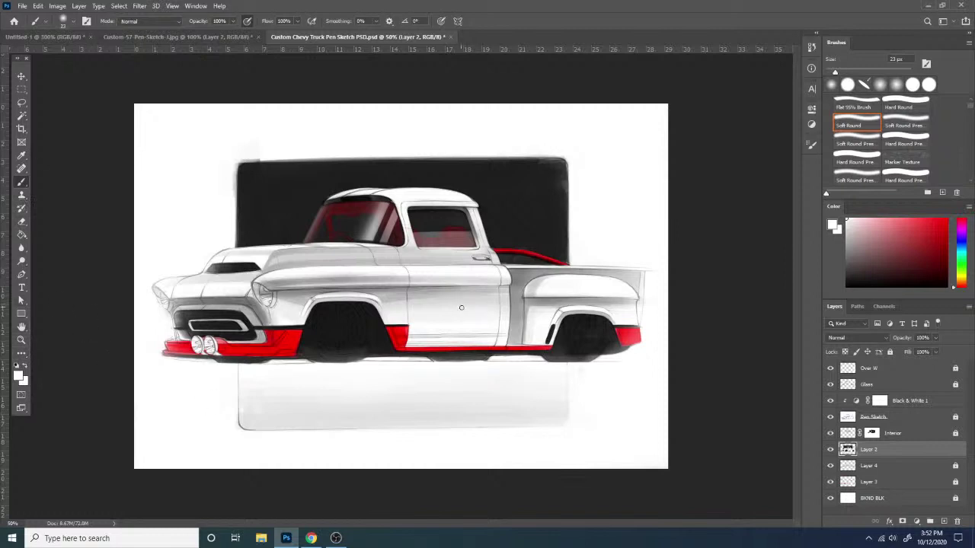
- Lasso the front and rear wheels on the Pen Sketch layer and copy them to a new clipped layer beneath the Black & White adjustment
{"action": "key", "text": "ctrl+plus"}
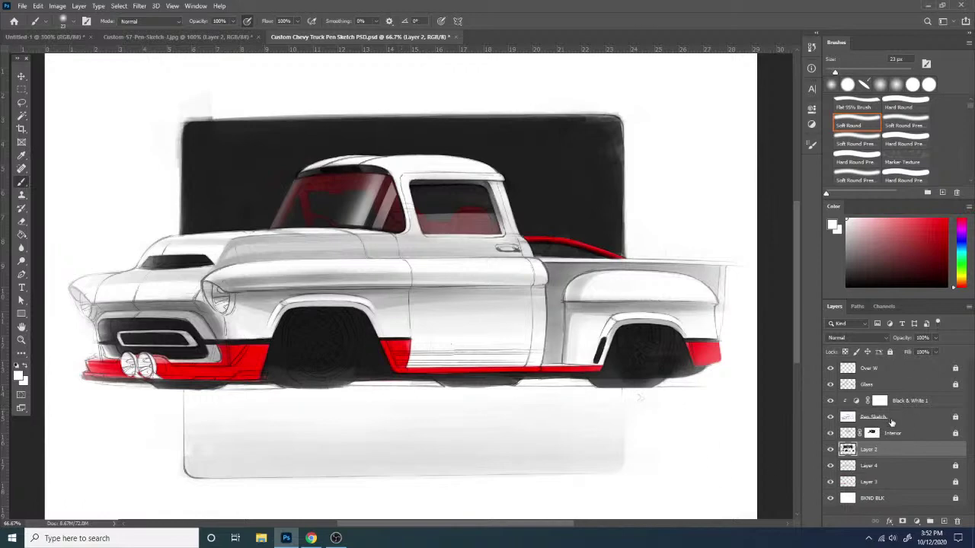
{"action": "left_click", "coordinate": [896, 420]}
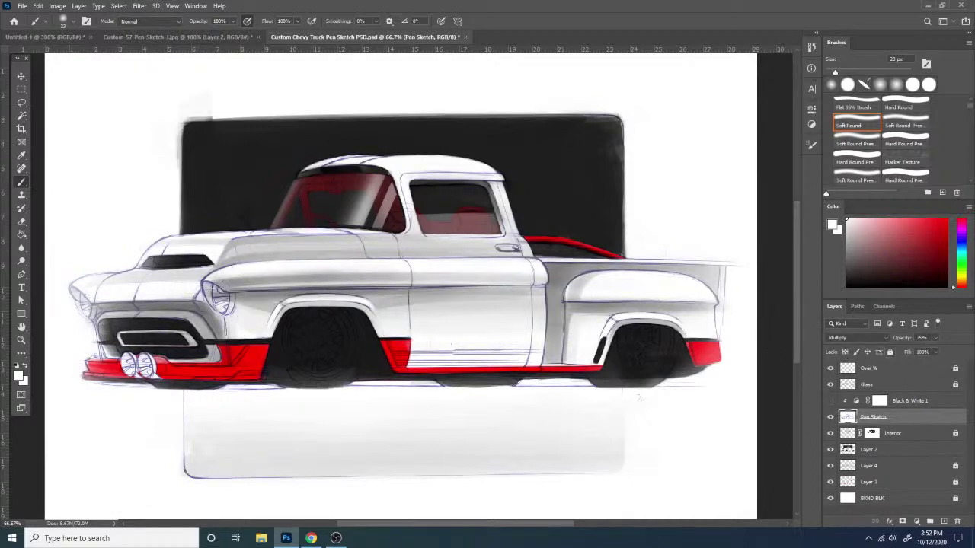
{"action": "left_click", "coordinate": [19, 102]}
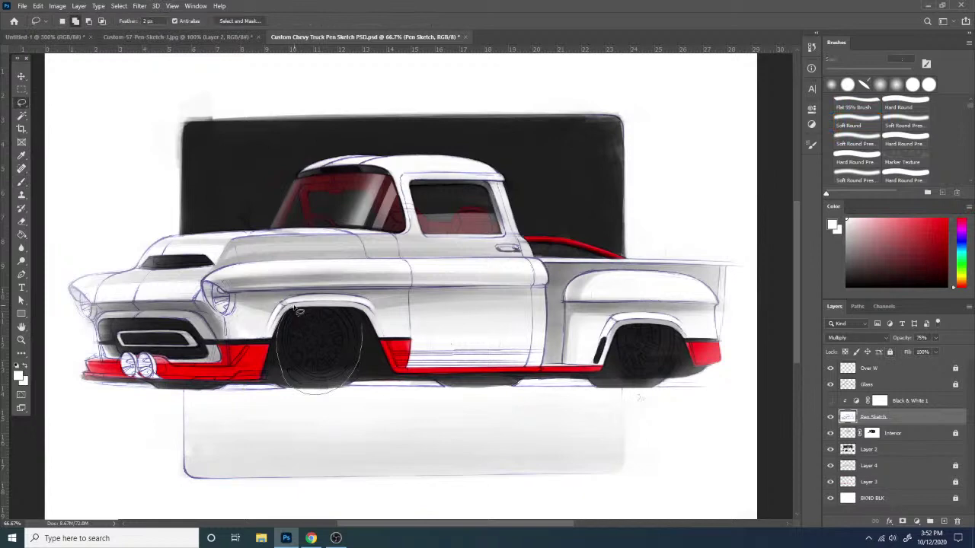
{"action": "left_click_drag", "start_coordinate": [296, 308], "coordinate": [309, 305]}
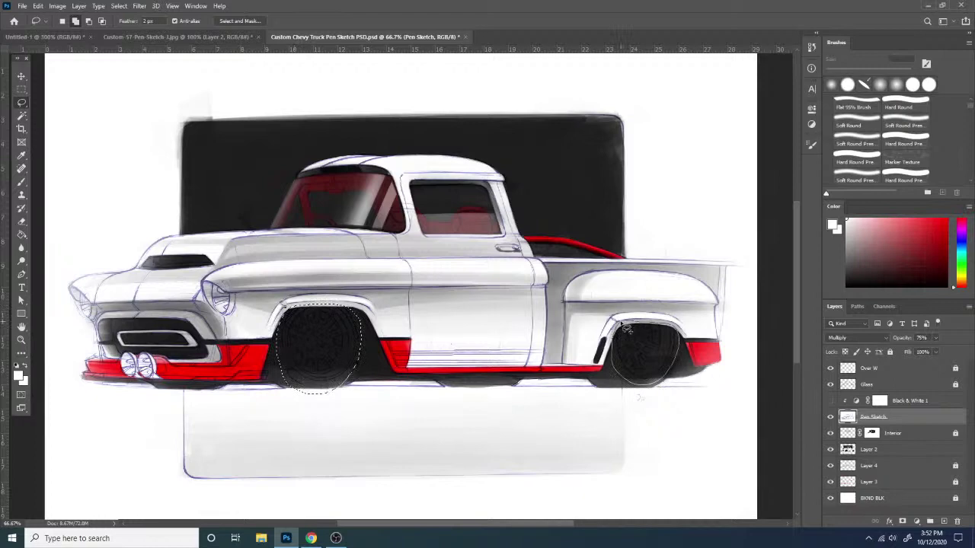
{"action": "left_click_drag", "start_coordinate": [626, 329], "coordinate": [628, 330]}
{"action": "key", "text": "ctrl+j"}
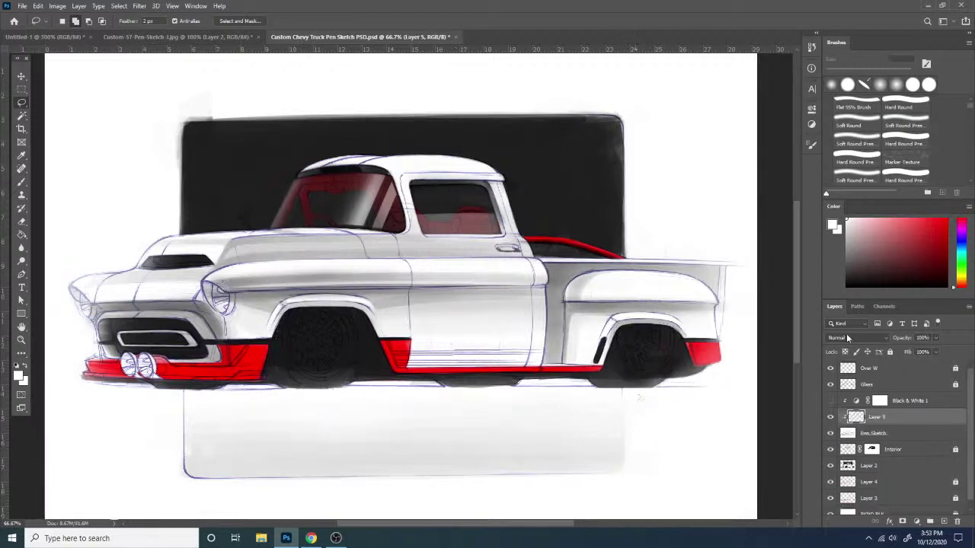
{"action": "left_click_drag", "start_coordinate": [916, 420], "coordinate": [945, 403]}
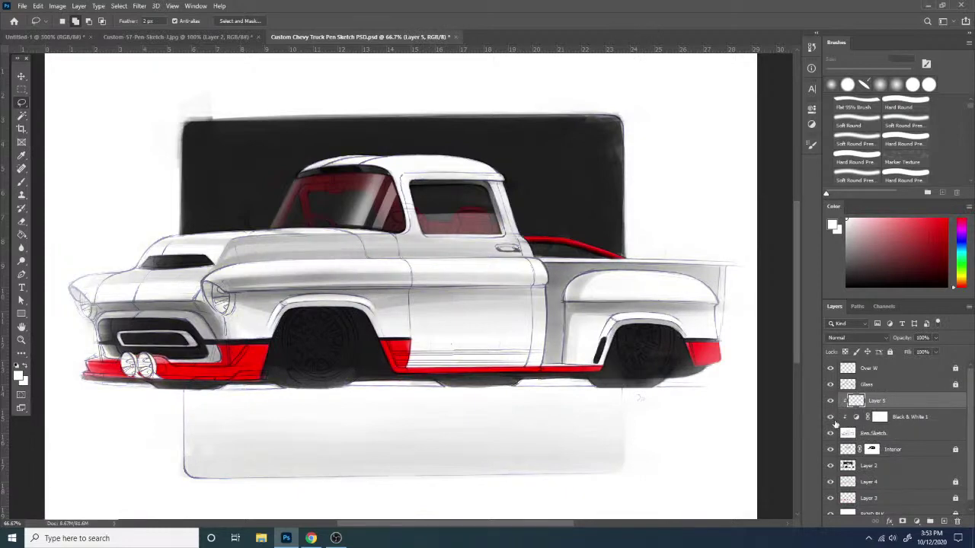
{"action": "left_click_drag", "start_coordinate": [916, 408], "coordinate": [930, 435]}
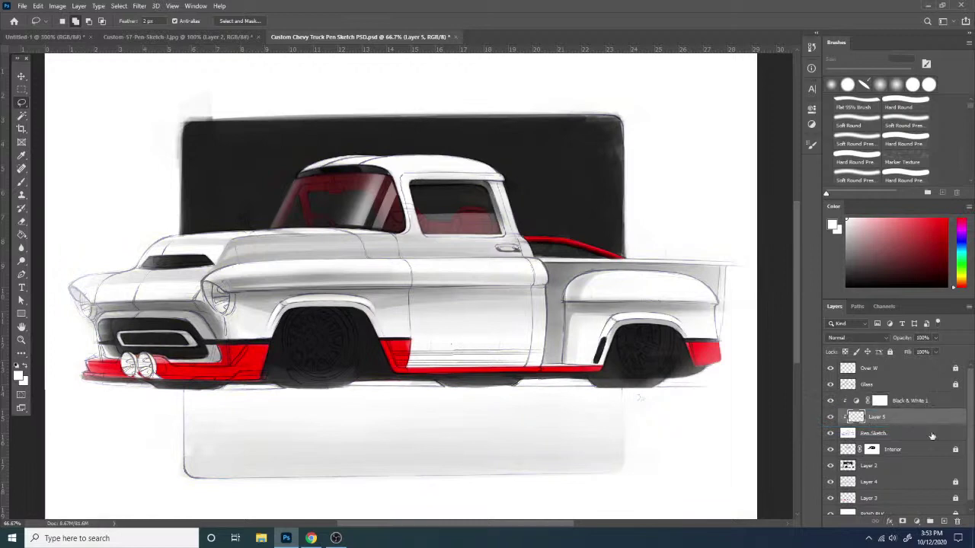
- Invert the colours of the copied wheel layer and set its blend mode to Screen
{"action": "right_click", "coordinate": [889, 421]}
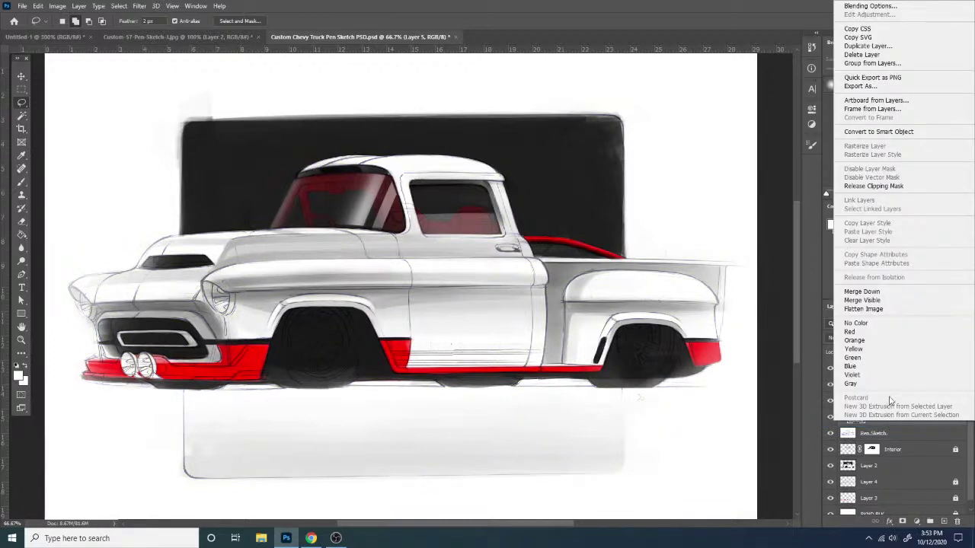
{"action": "left_click", "coordinate": [902, 423]}
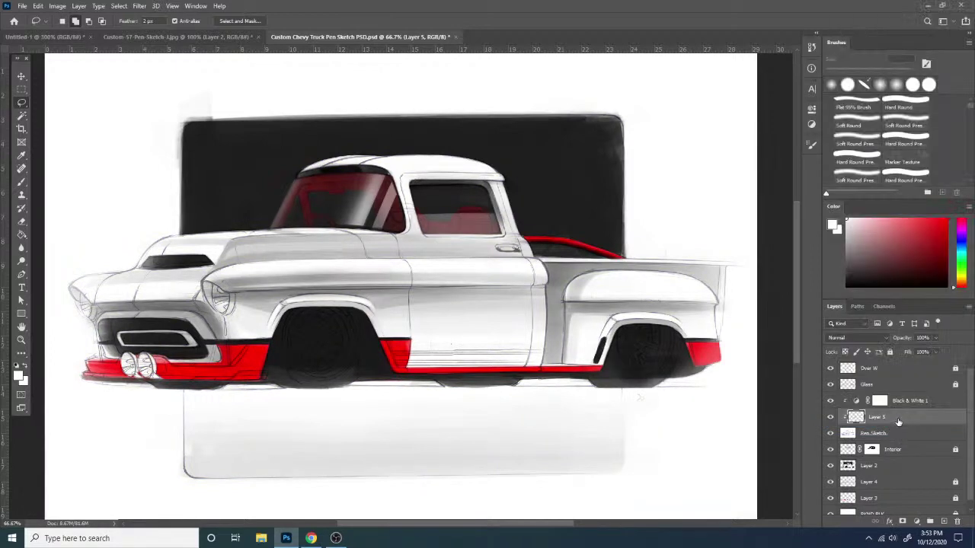
{"action": "right_click", "coordinate": [898, 420]}
{"action": "left_click", "coordinate": [59, 6]}
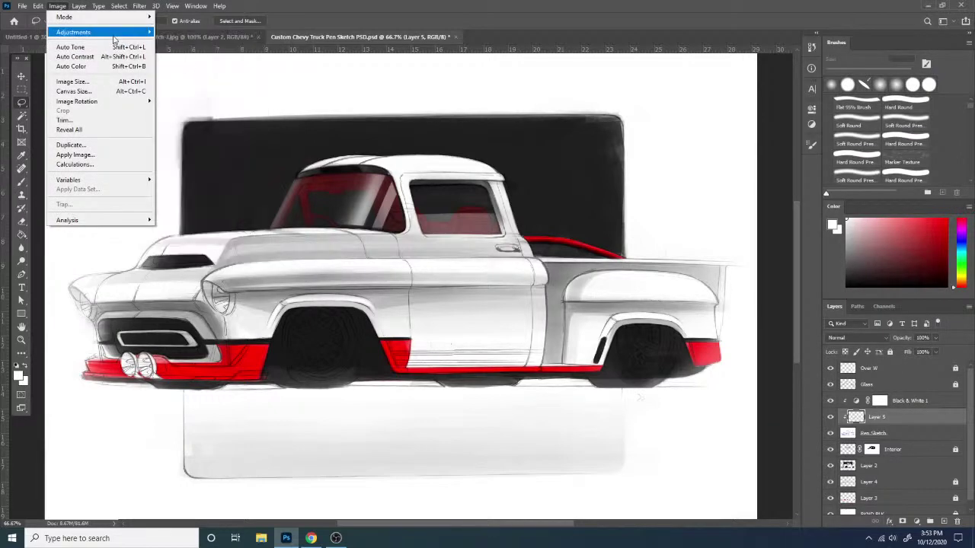
{"action": "mouse_move", "coordinate": [116, 34]}
{"action": "left_click", "coordinate": [190, 150]}
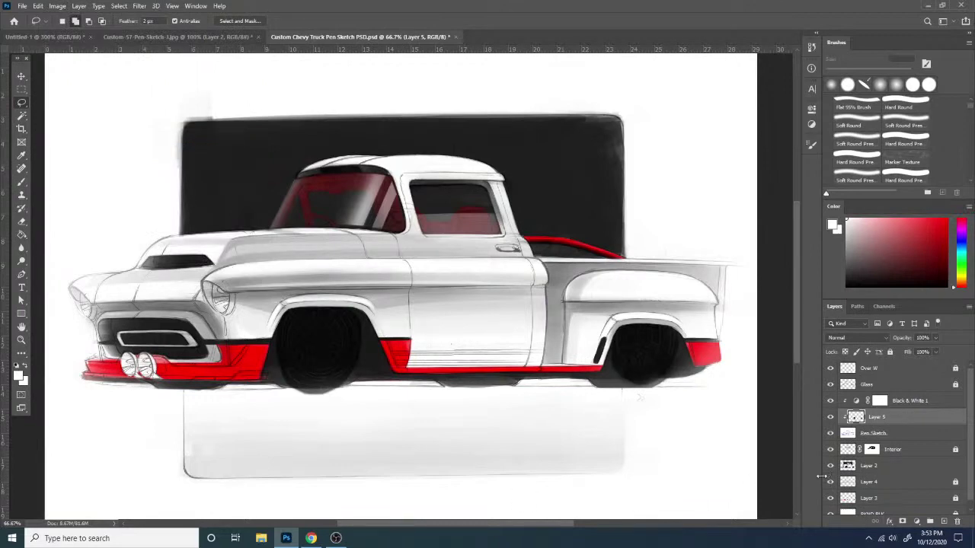
{"action": "left_click", "coordinate": [865, 338]}
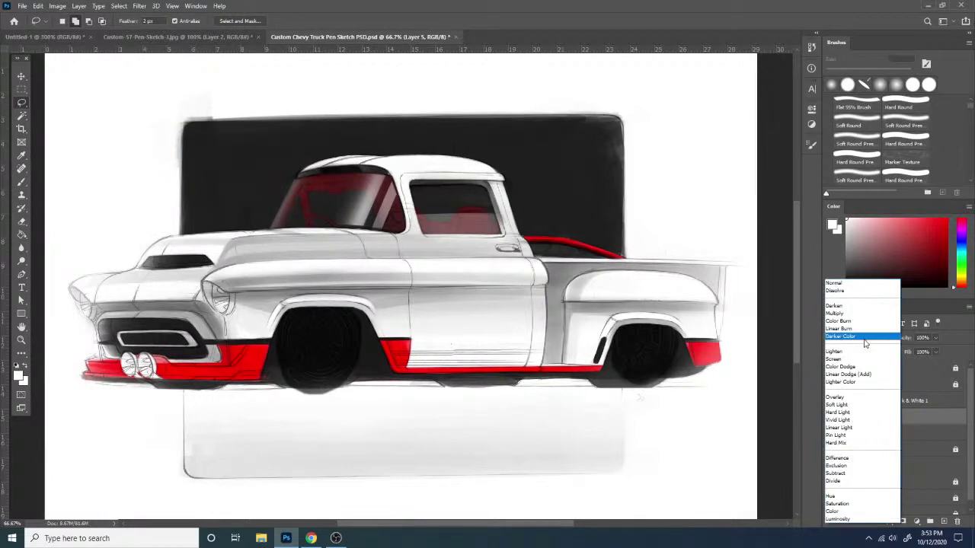
{"action": "left_click", "coordinate": [855, 360]}
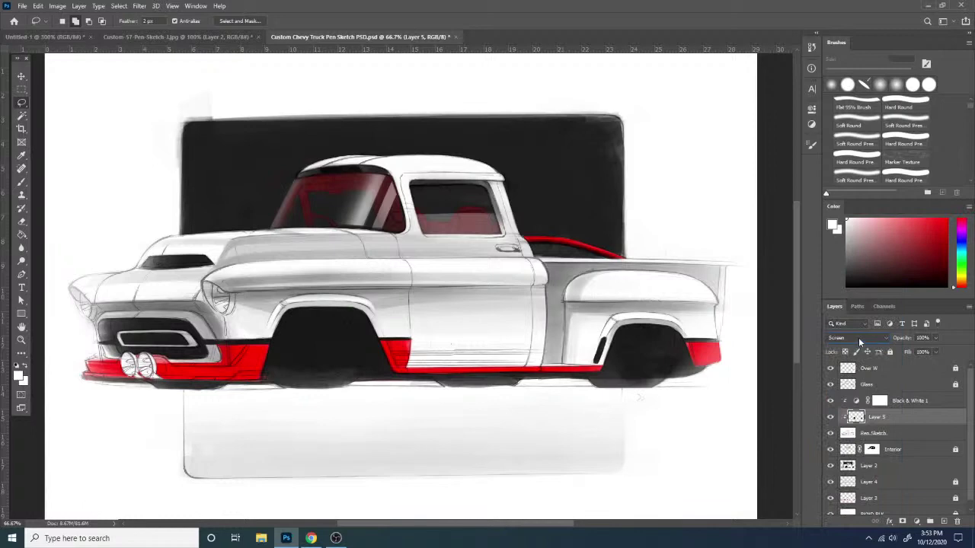
{"action": "left_click", "coordinate": [858, 338]}
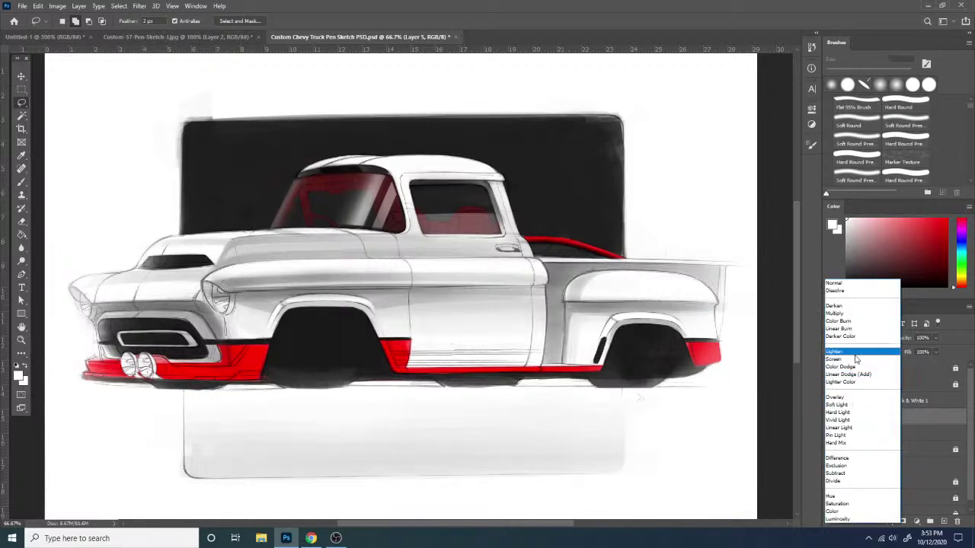
- Move the inverted wheel layer above the Black & White 1 adjustment and release it from its clipping mask
{"action": "left_click", "coordinate": [915, 414]}
{"action": "left_click_drag", "start_coordinate": [916, 422], "coordinate": [917, 393]}
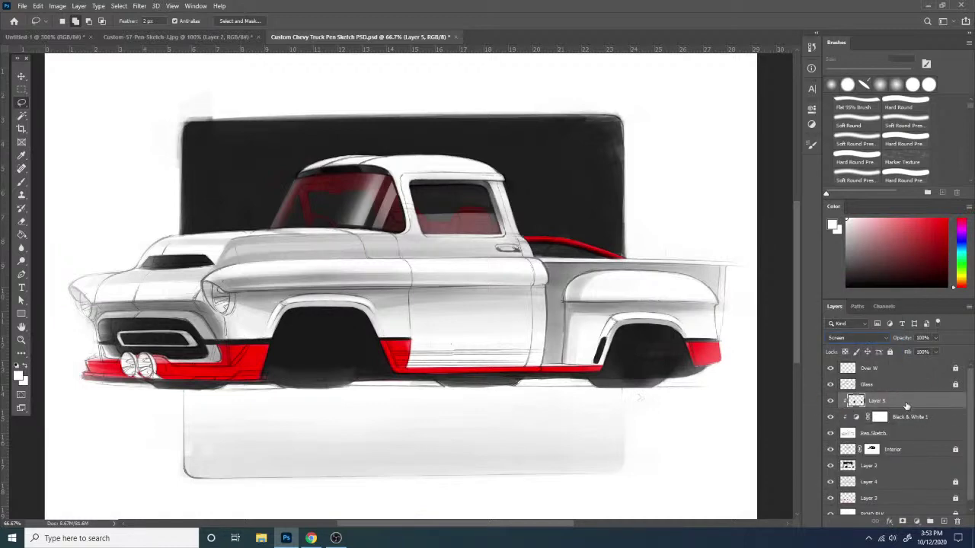
{"action": "right_click", "coordinate": [893, 405]}
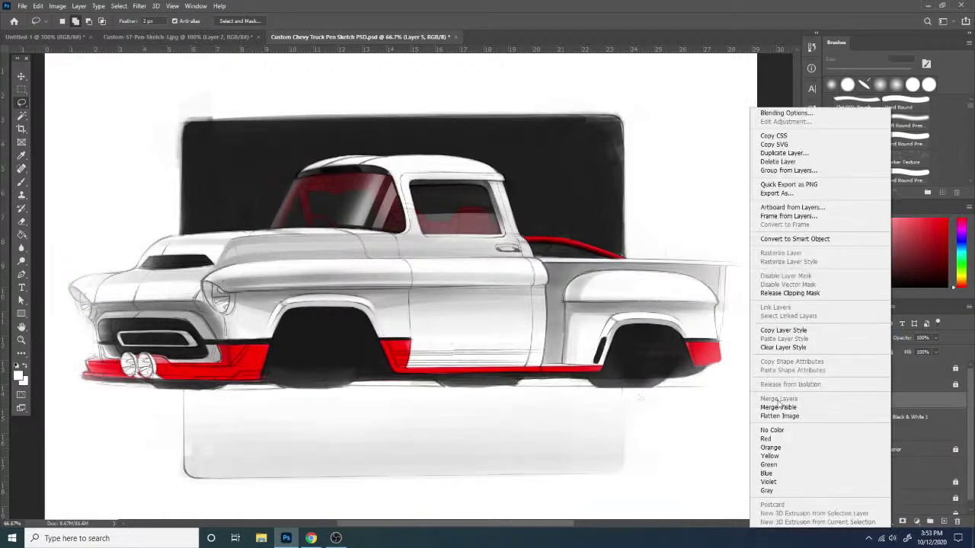
{"action": "left_click", "coordinate": [791, 294]}
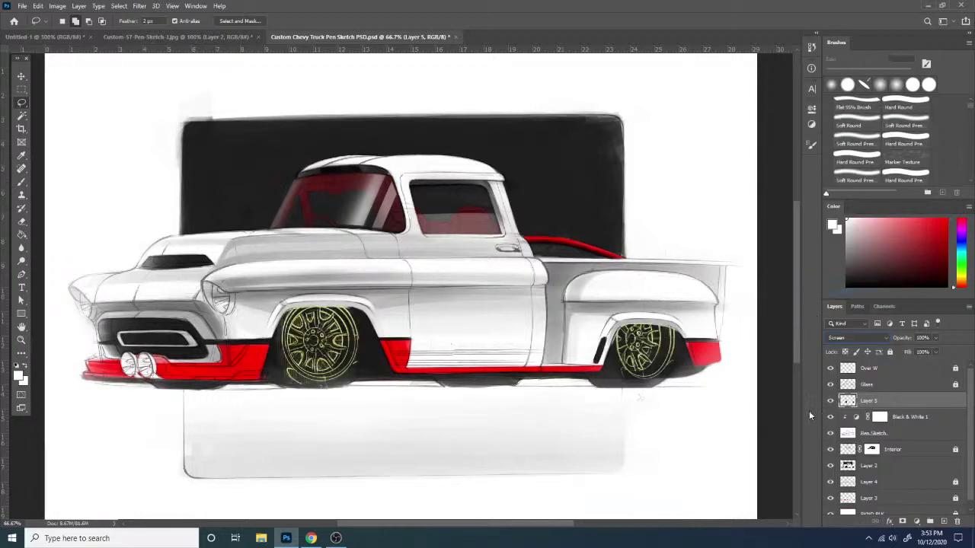
{"action": "left_click_drag", "start_coordinate": [932, 407], "coordinate": [940, 431]}
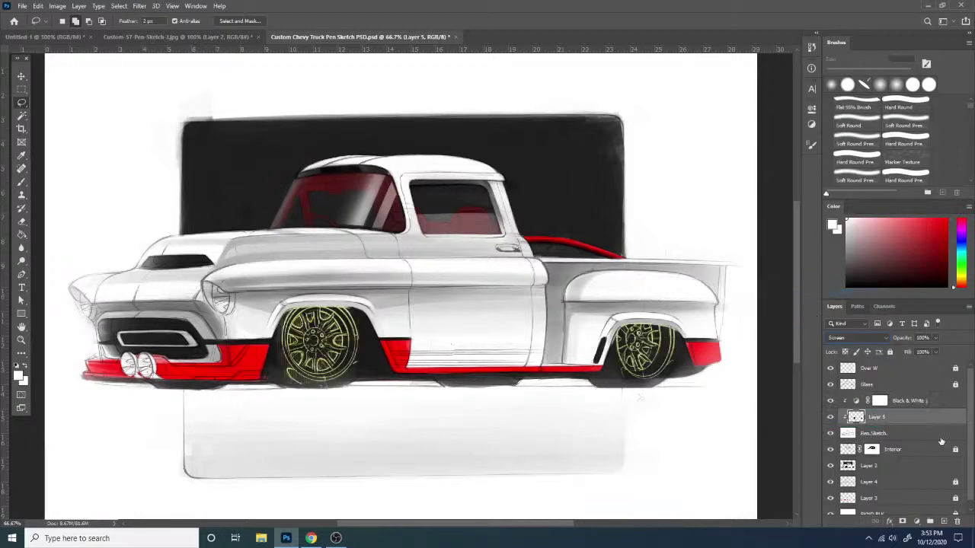
{"action": "key", "text": "ctrl+z"}
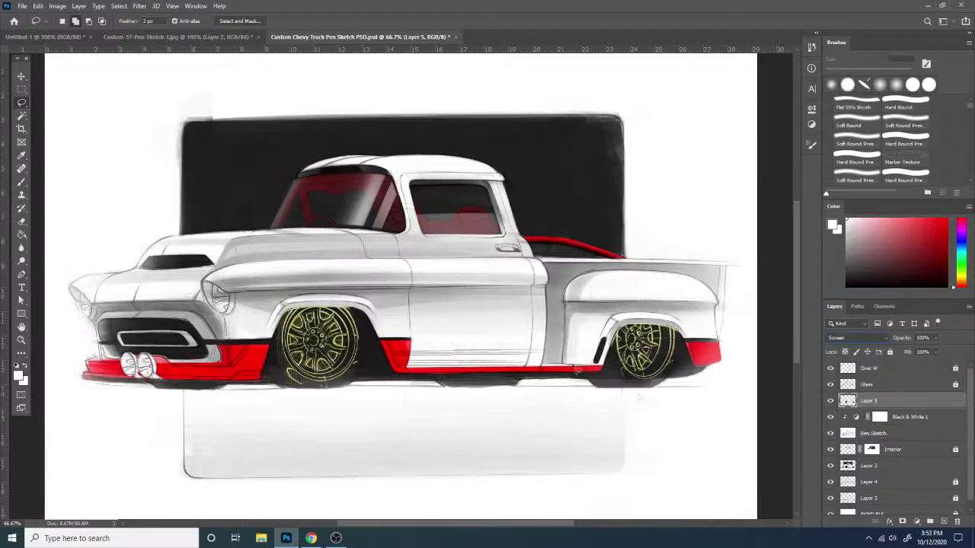
- Add a Black & White adjustment clipped to the inverted wheel layer and select it together with that layer
{"action": "left_click", "coordinate": [812, 125]}
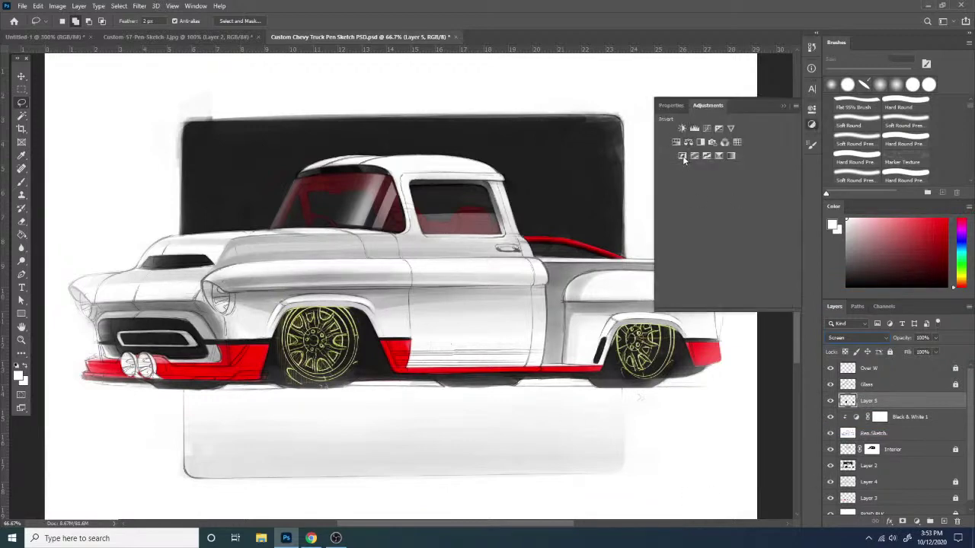
{"action": "left_click", "coordinate": [700, 142]}
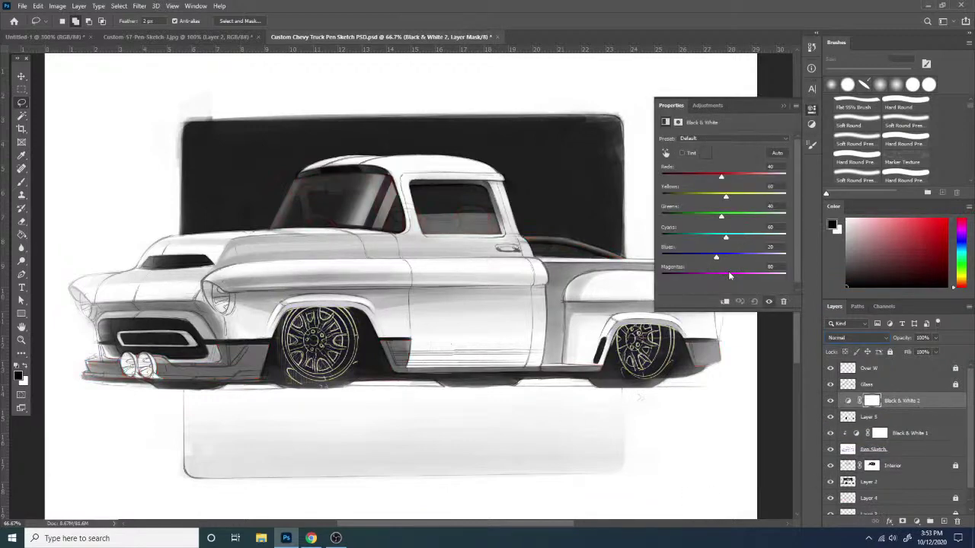
{"action": "left_click", "coordinate": [725, 303]}
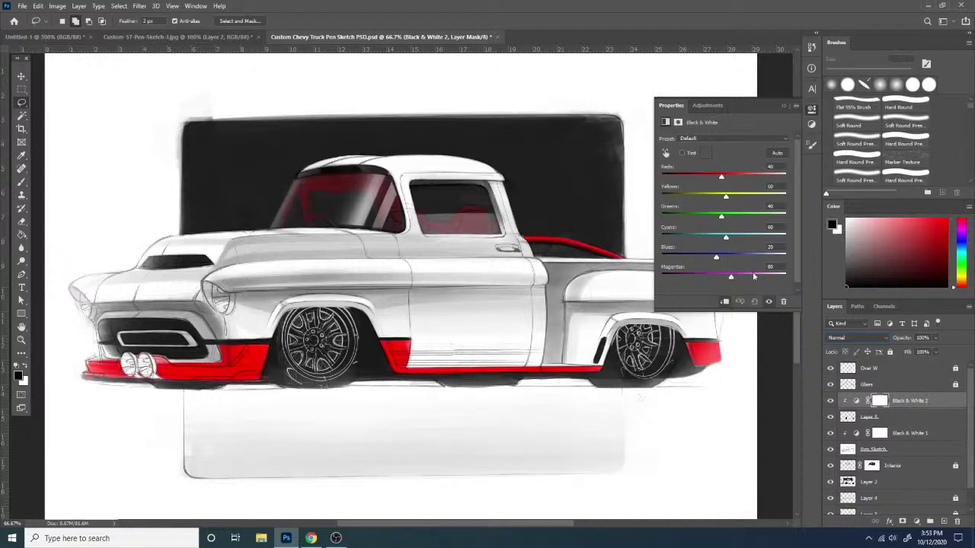
{"action": "left_click", "coordinate": [784, 106]}
{"action": "left_click", "coordinate": [905, 420], "text": "shift"}
- Try to merge the wheel layer with its clipped Black & White adjustment
{"action": "right_click", "coordinate": [904, 417]}
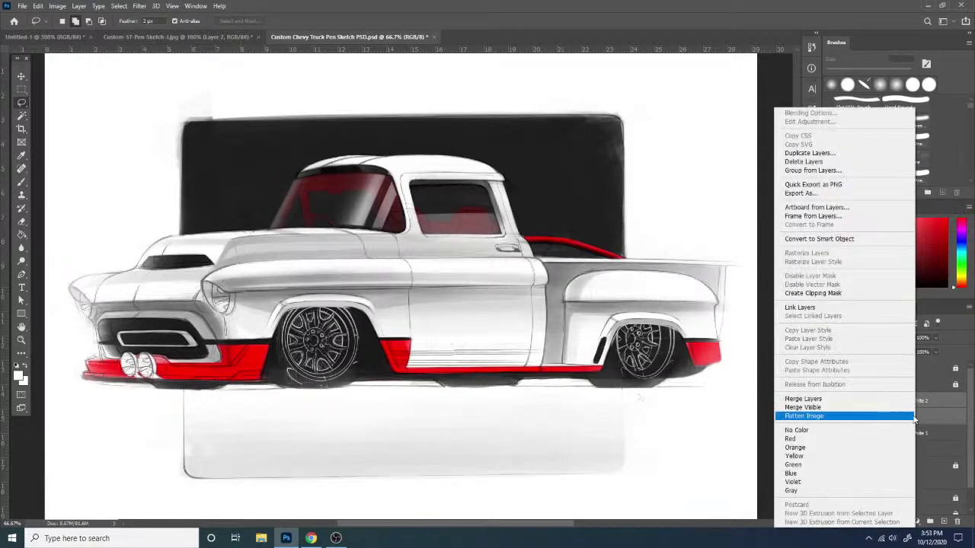
{"action": "left_click", "coordinate": [841, 399]}
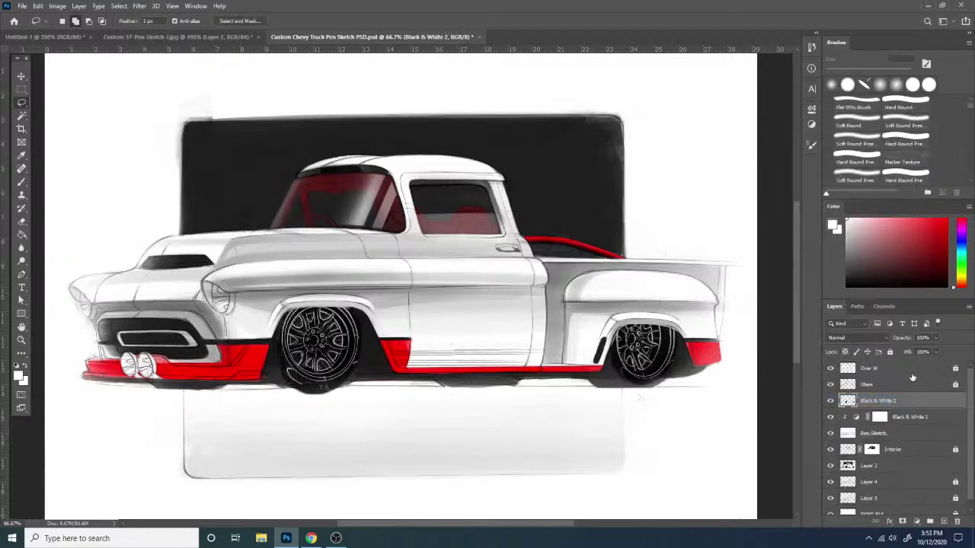
{"action": "key", "text": "ctrl+z"}
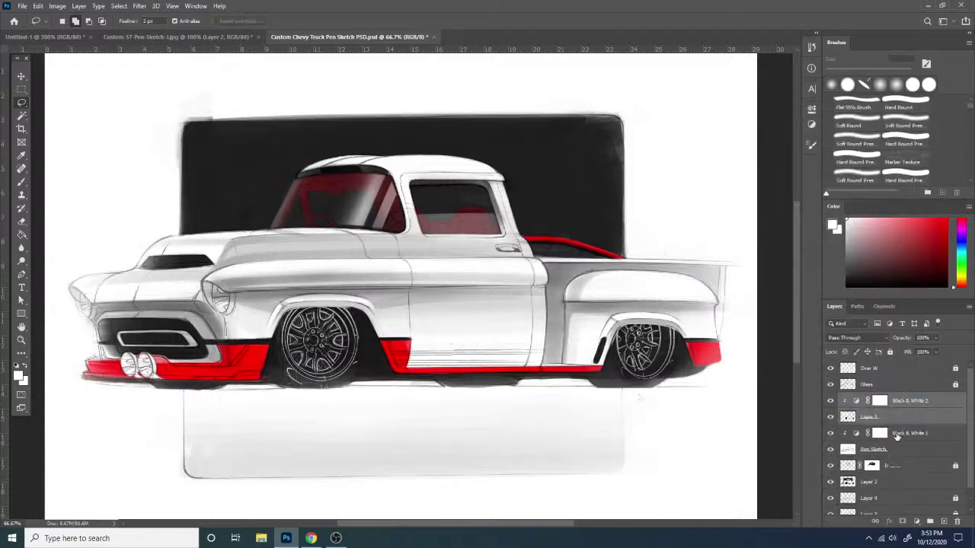
- Group the wheel layer with its Black & White adjustment and lower the group's opacity to 62%
{"action": "key", "text": "ctrl+g"}
{"action": "left_click_drag", "start_coordinate": [936, 337], "coordinate": [919, 349]}
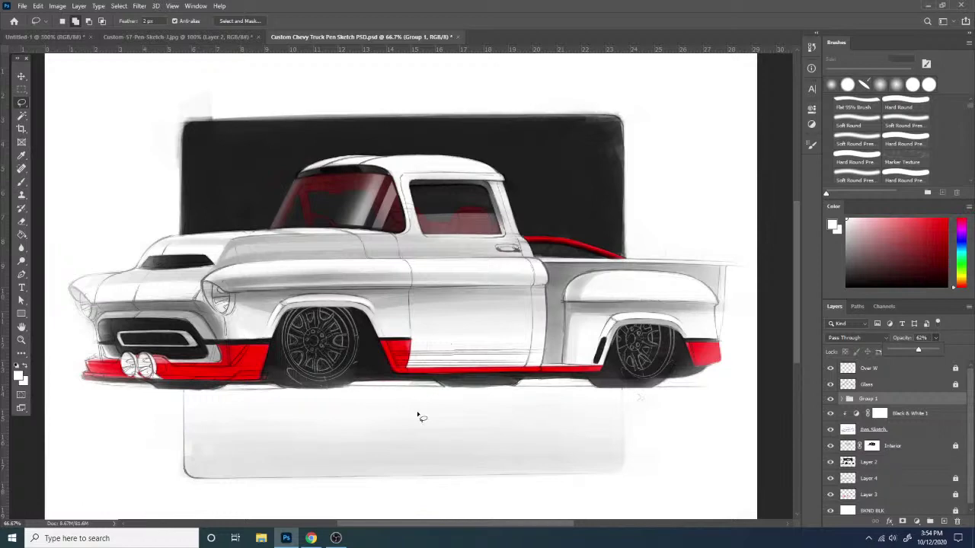
{"action": "key", "text": "ctrl+minus"}
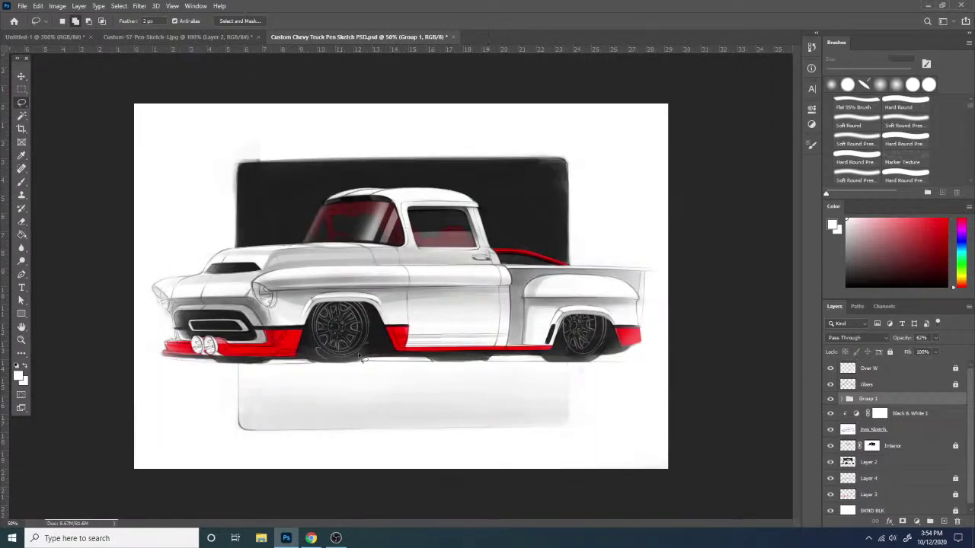
- Rename the new layer group as Wheel and flip the canvas horizontally
{"action": "double_click", "coordinate": [872, 400]}
{"action": "type", "text": "Wheel"}
{"action": "key", "text": "Return"}
{"action": "key", "text": "ctrl+plus"}
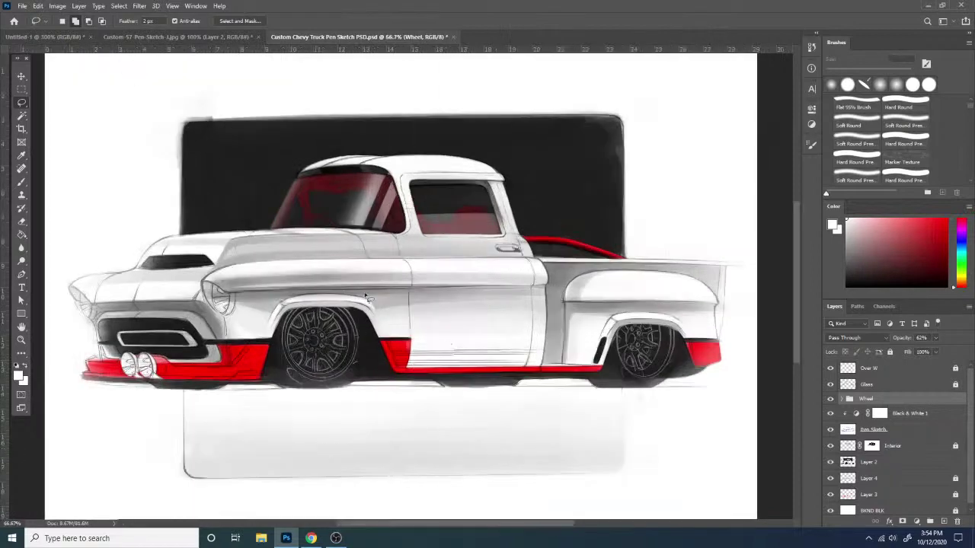
{"action": "key", "text": "ctrl+shift+h"}
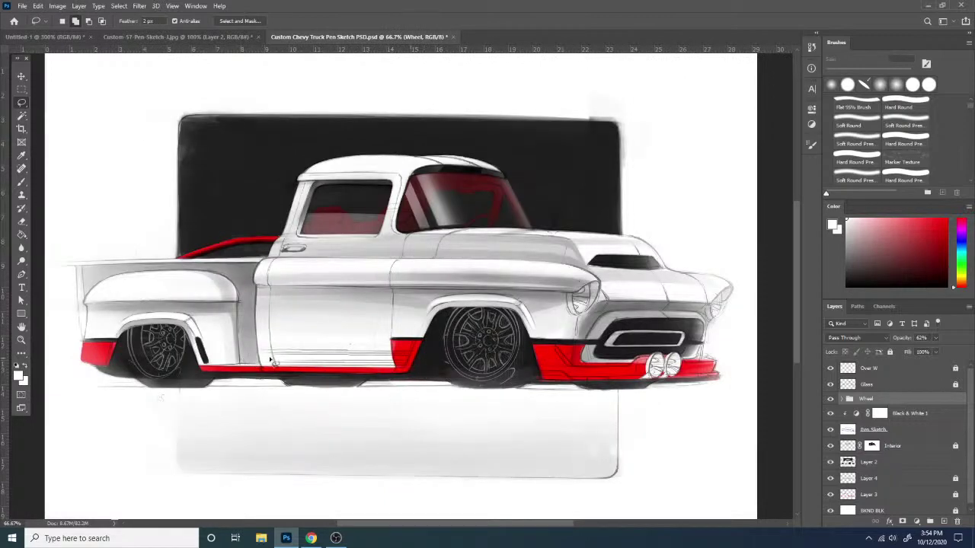
- Add a layer mask to the Pen Sketch layer
{"action": "key", "text": "ctrl+plus"}
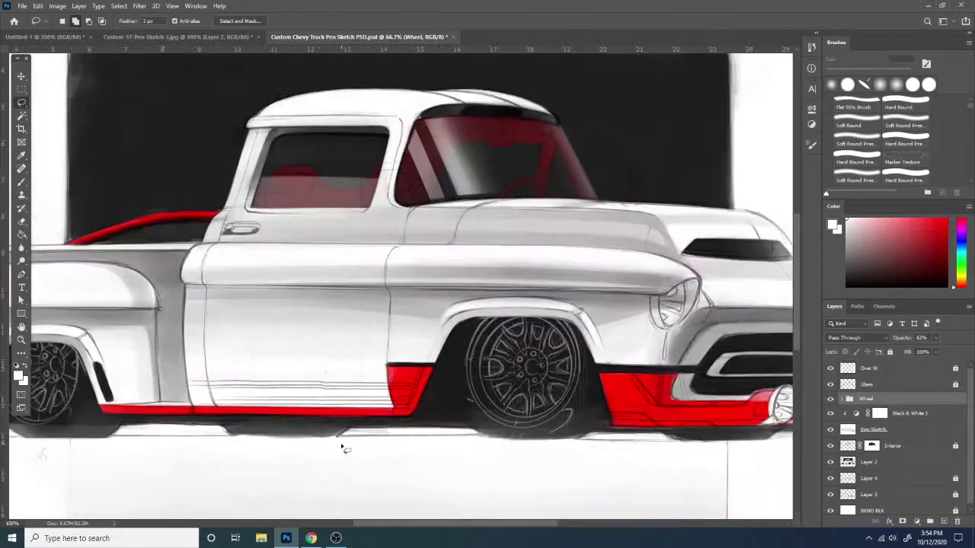
{"action": "key", "text": "ctrl+plus"}
{"action": "left_click_drag", "start_coordinate": [372, 398], "coordinate": [575, 245]}
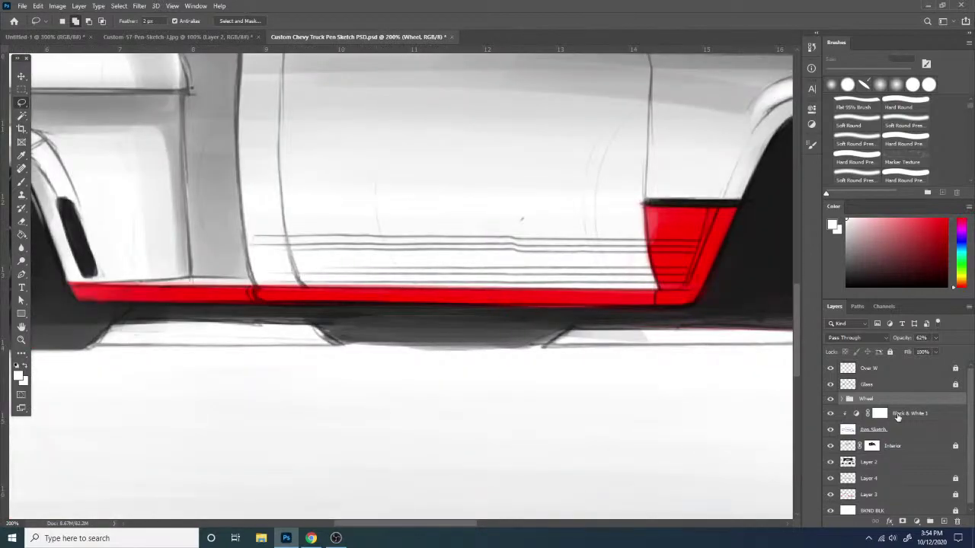
{"action": "left_click", "coordinate": [907, 418]}
{"action": "left_click", "coordinate": [910, 431]}
{"action": "left_click", "coordinate": [916, 523]}
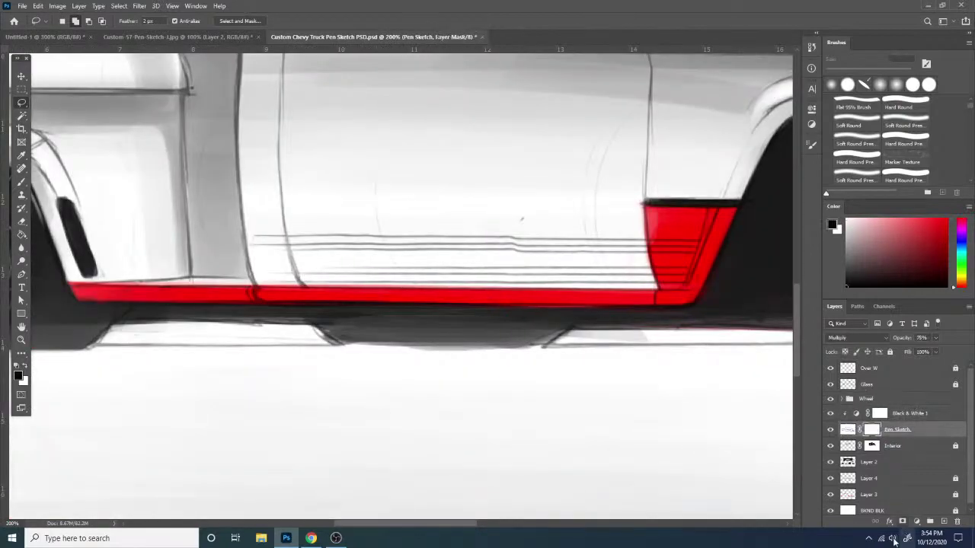
- Mask out most of the horizontal trim lines along the lower door in black with a 20 px Hard Round brush
{"action": "key", "text": "b"}
{"action": "right_click", "coordinate": [369, 237]}
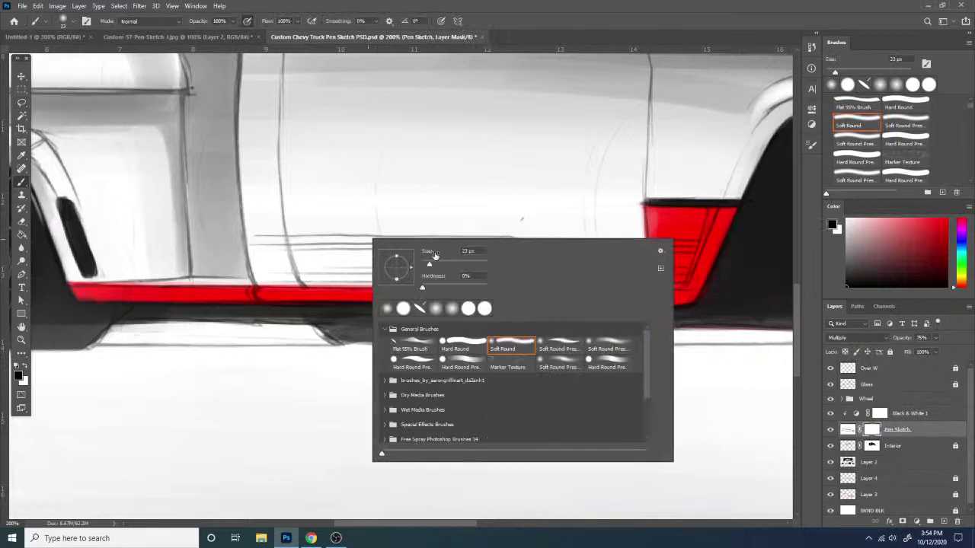
{"action": "key", "text": "Escape"}
{"action": "right_click", "coordinate": [442, 229]}
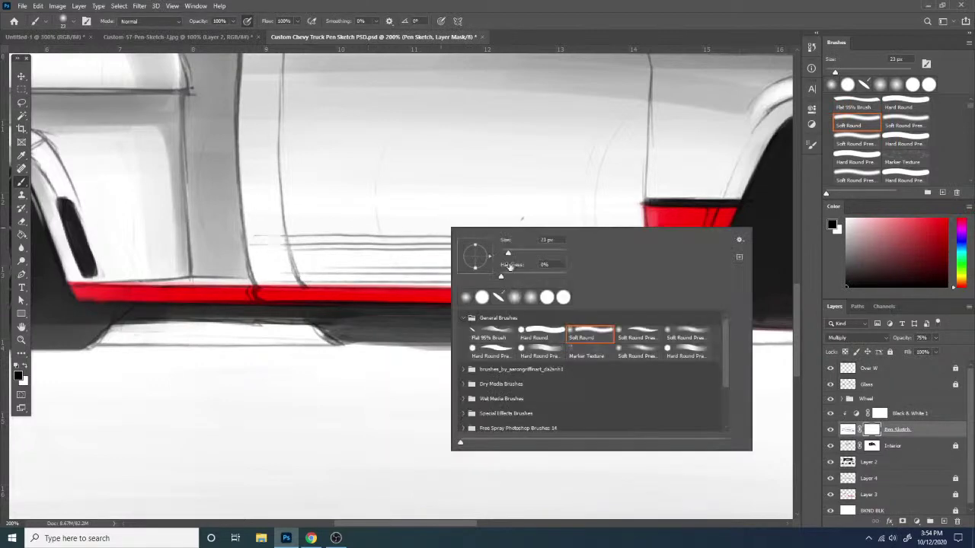
{"action": "left_click", "coordinate": [542, 340]}
{"action": "left_click_drag", "start_coordinate": [563, 275], "coordinate": [556, 273]}
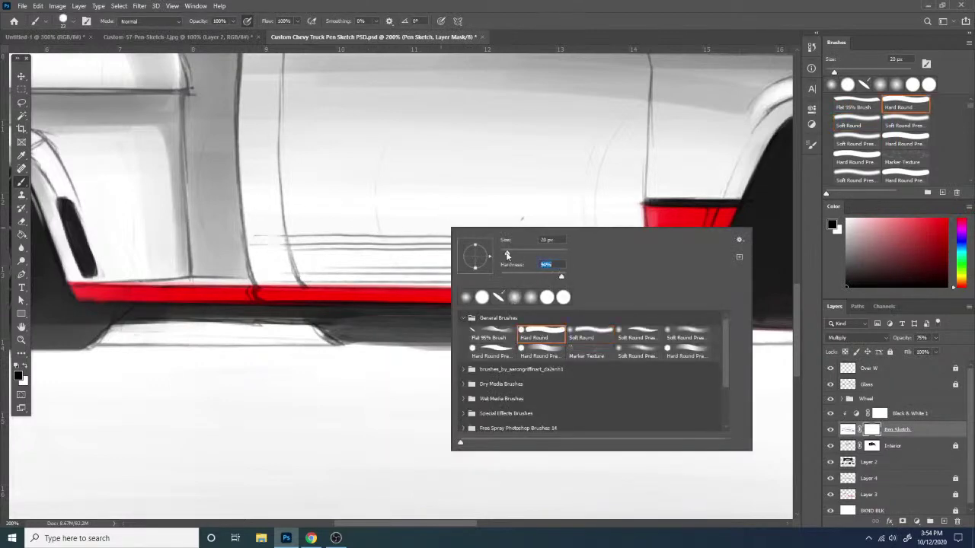
{"action": "key", "text": "Return"}
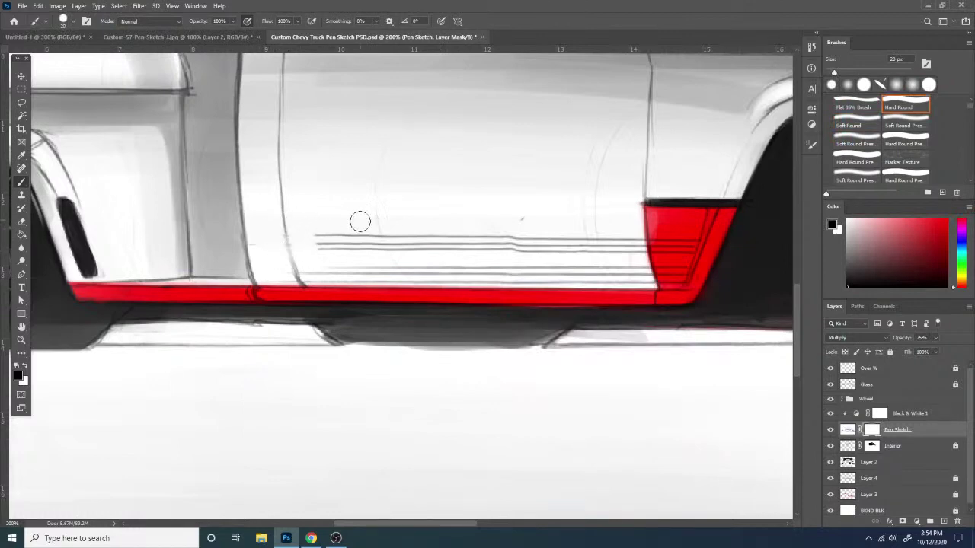
{"action": "mouse_move", "coordinate": [319, 236]}
{"action": "left_mouse_down"}
{"action": "mouse_move", "coordinate": [601, 240]}
{"action": "mouse_move", "coordinate": [537, 251]}
{"action": "left_mouse_up"}
{"action": "mouse_move", "coordinate": [313, 268]}
{"action": "left_mouse_down"}
{"action": "mouse_move", "coordinate": [444, 258]}
{"action": "mouse_move", "coordinate": [631, 261]}
{"action": "left_mouse_up"}
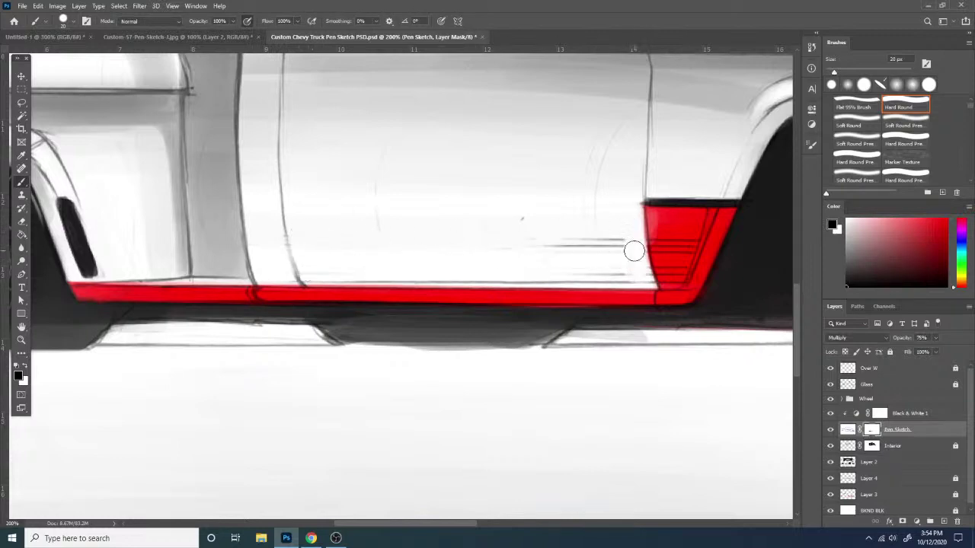
- Mask out the remaining trim lines on the lower door and the red panel with the brush at 14 px
{"action": "right_click", "coordinate": [671, 272]}
{"action": "left_click_drag", "start_coordinate": [738, 305], "coordinate": [728, 304]}
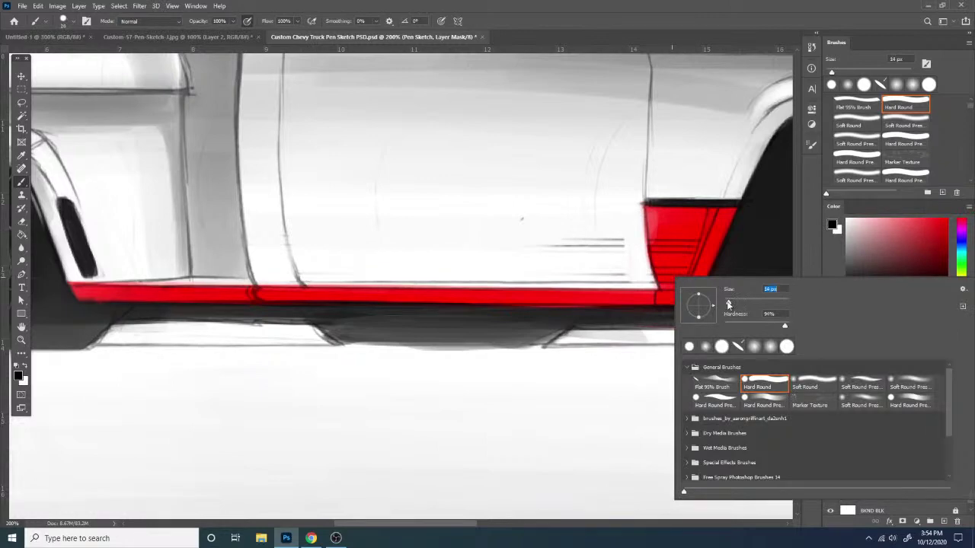
{"action": "left_click_drag", "start_coordinate": [625, 243], "coordinate": [465, 246]}
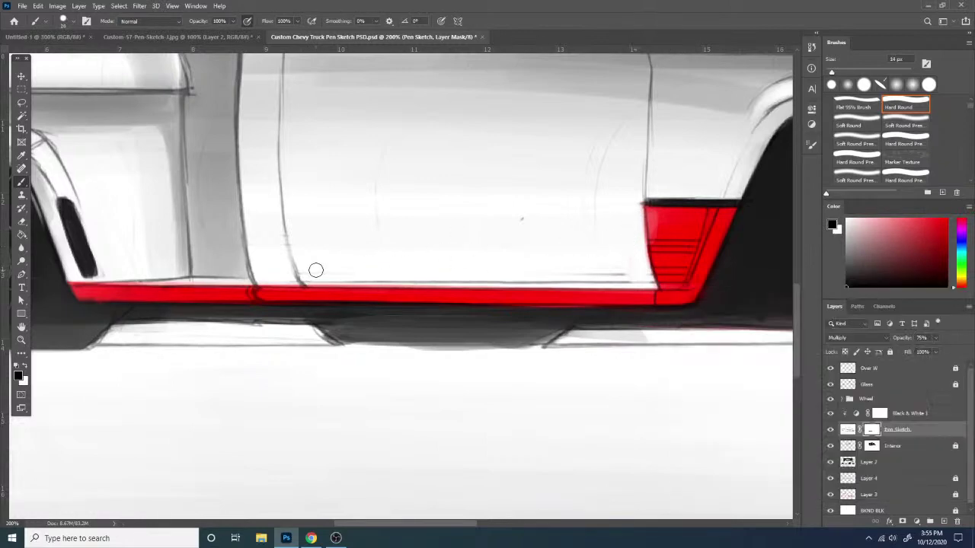
{"action": "left_click_drag", "start_coordinate": [316, 271], "coordinate": [635, 271]}
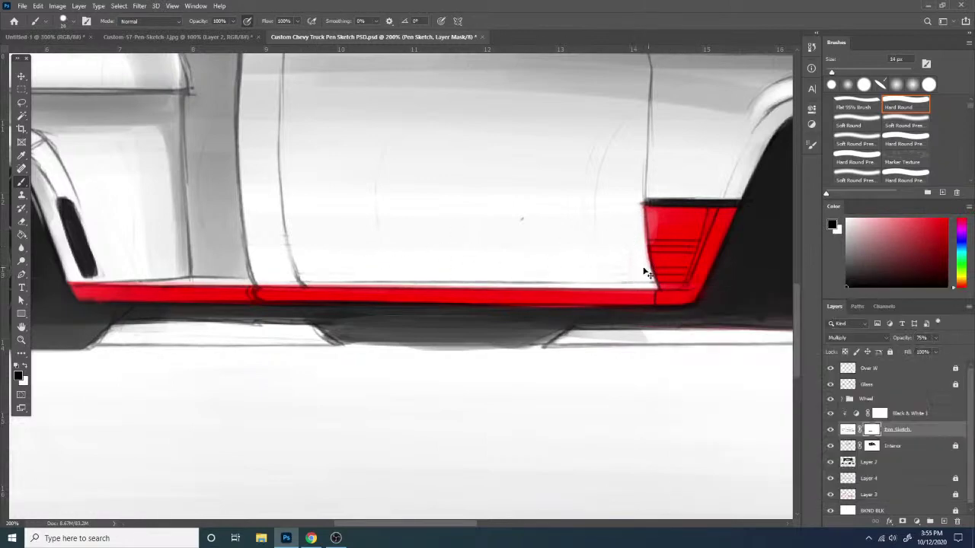
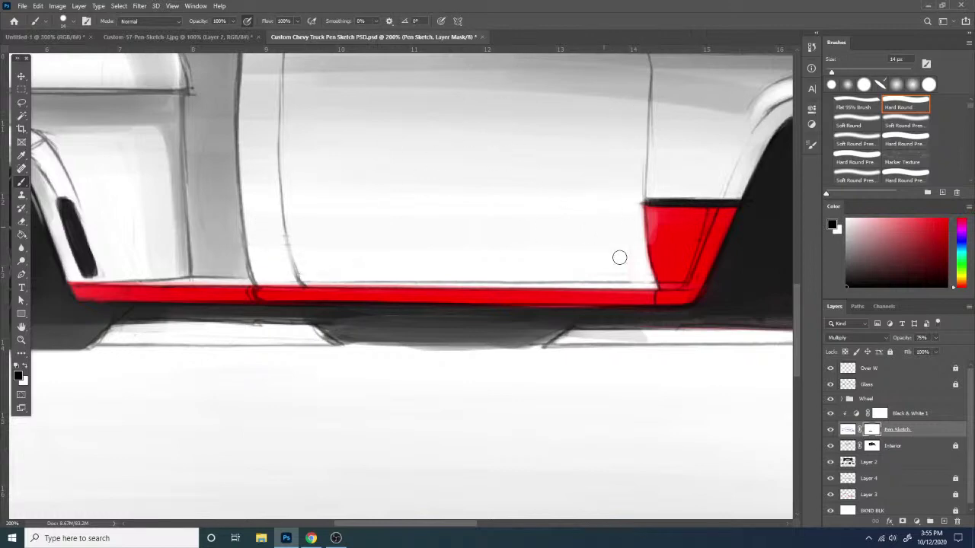
{"action": "left_click_drag", "start_coordinate": [666, 189], "coordinate": [561, 344]}
{"action": "scroll", "coordinate": [688, 326], "scroll_direction": "right", "scroll_amount": 3}
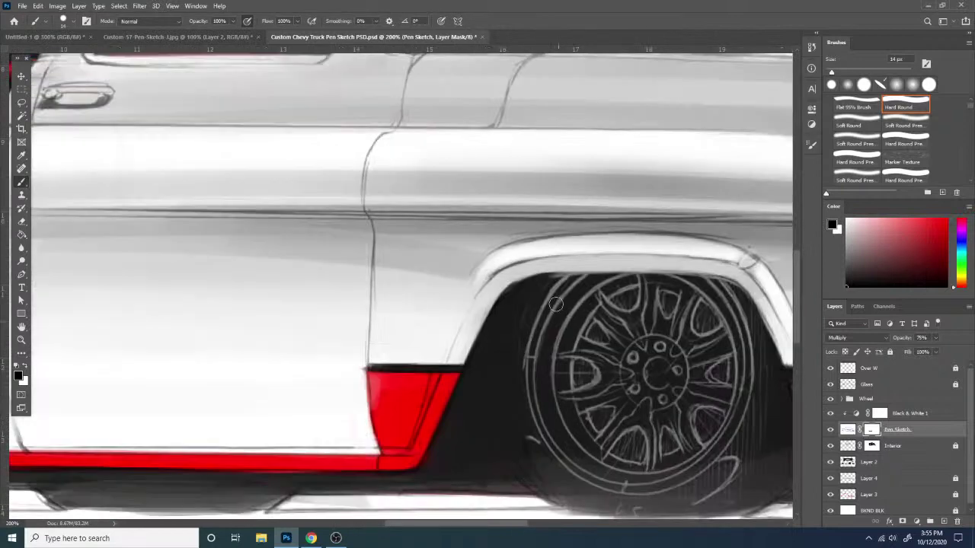
- Mask out the faint pen line above the front wheel arch with the Hard Round brush at 10 px
{"action": "left_click_drag", "start_coordinate": [466, 315], "coordinate": [316, 286]}
{"action": "right_click", "coordinate": [578, 230]}
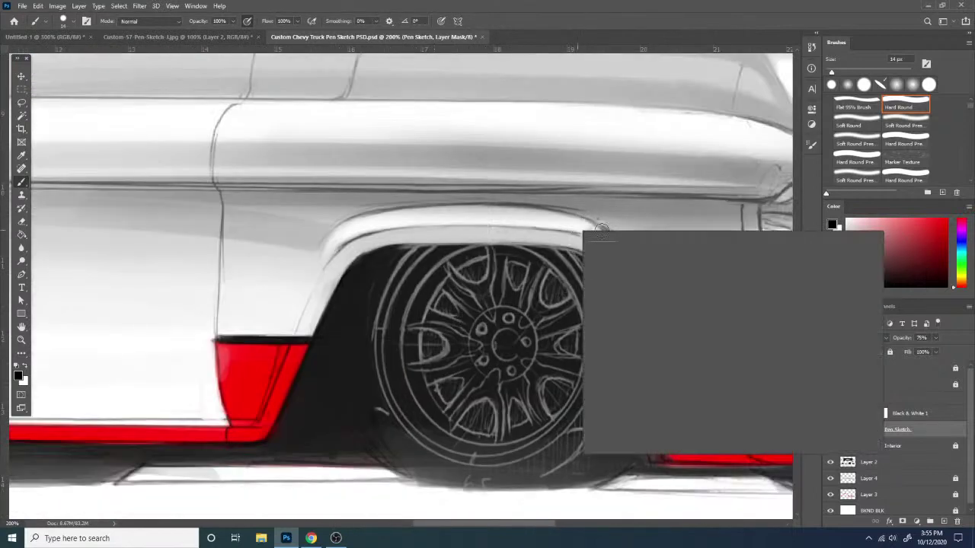
{"action": "left_click_drag", "start_coordinate": [638, 259], "coordinate": [636, 258]}
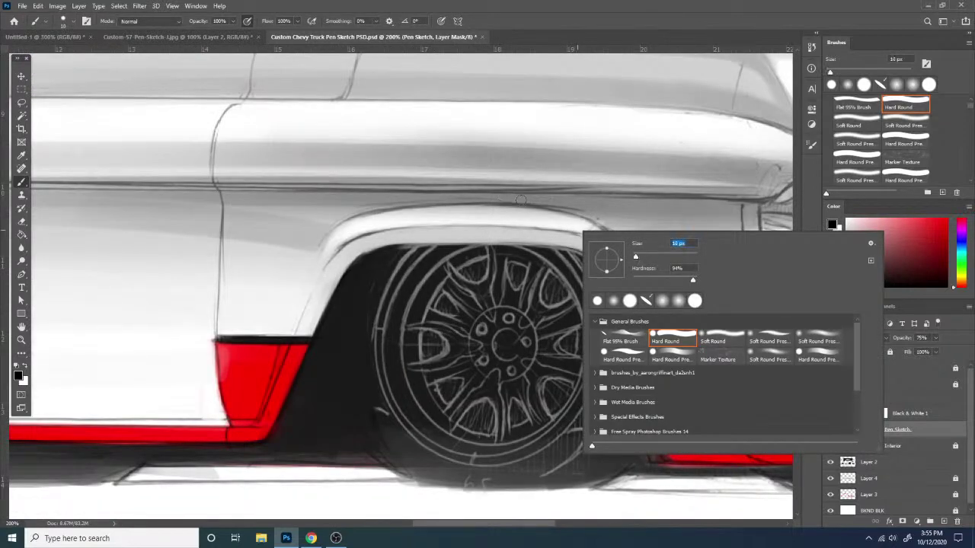
{"action": "left_click_drag", "start_coordinate": [524, 198], "coordinate": [542, 202]}
- Mask out the stray lines along the front fender crease behind the headlight with the brush at 8 px
{"action": "right_click", "coordinate": [647, 228]}
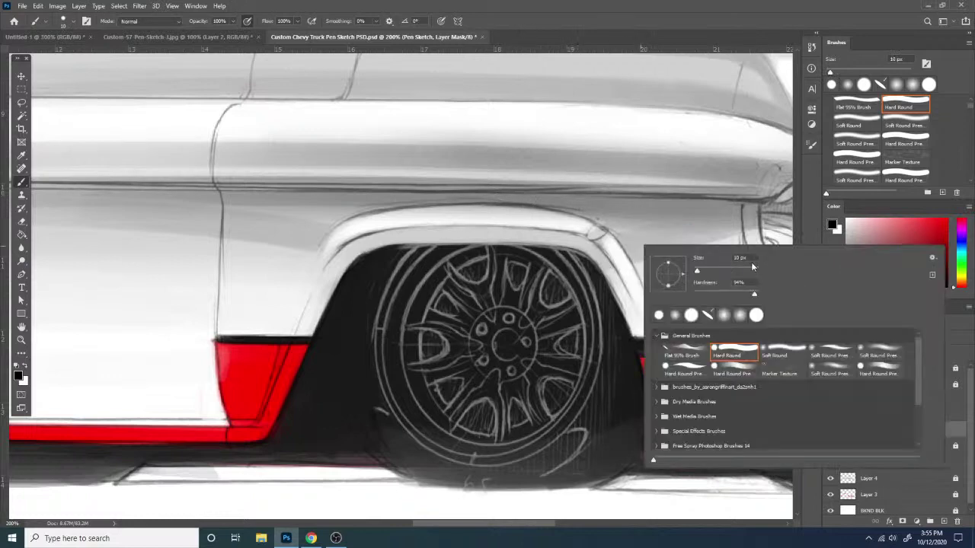
{"action": "left_click", "coordinate": [697, 269]}
{"action": "left_click_drag", "start_coordinate": [698, 272], "coordinate": [696, 273]}
{"action": "key", "text": "Return"}
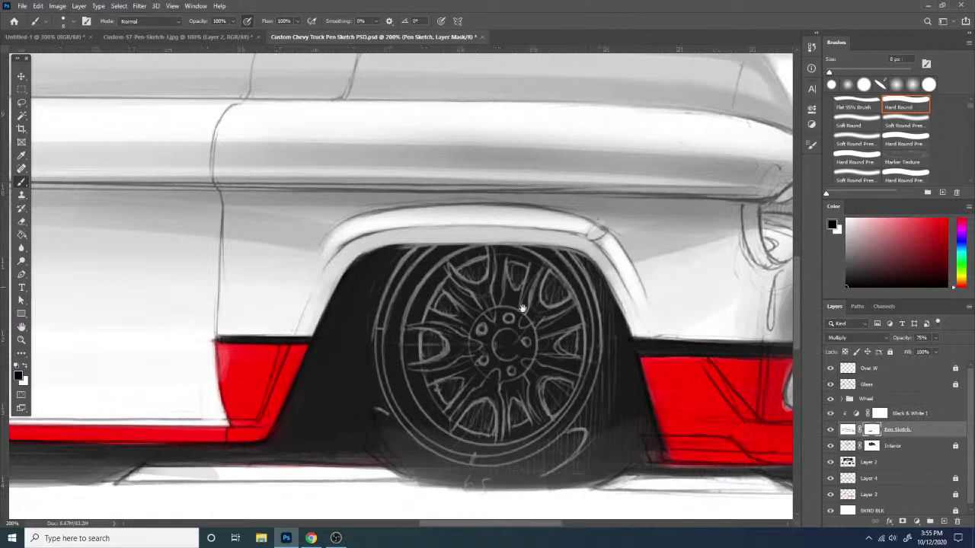
{"action": "left_click_drag", "start_coordinate": [522, 309], "coordinate": [332, 366]}
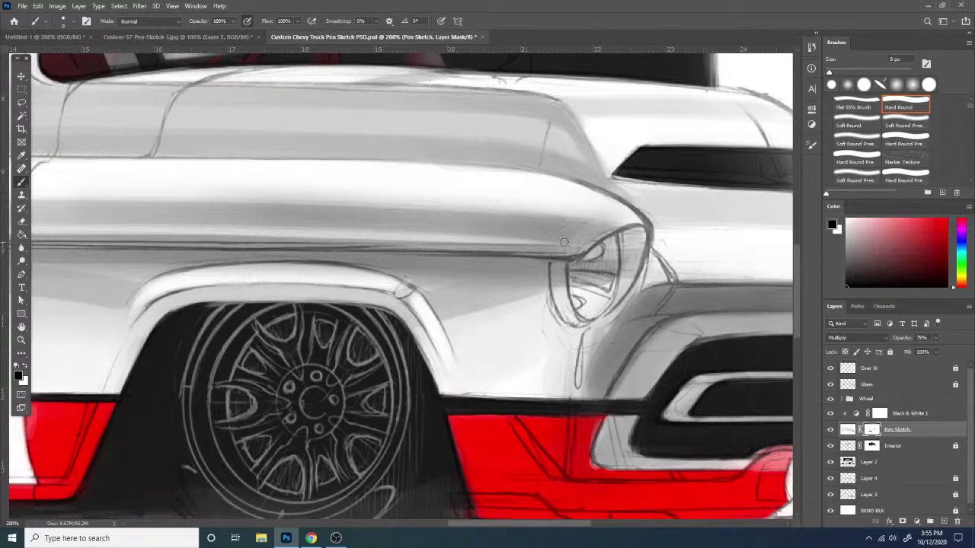
{"action": "left_click_drag", "start_coordinate": [566, 245], "coordinate": [381, 244]}
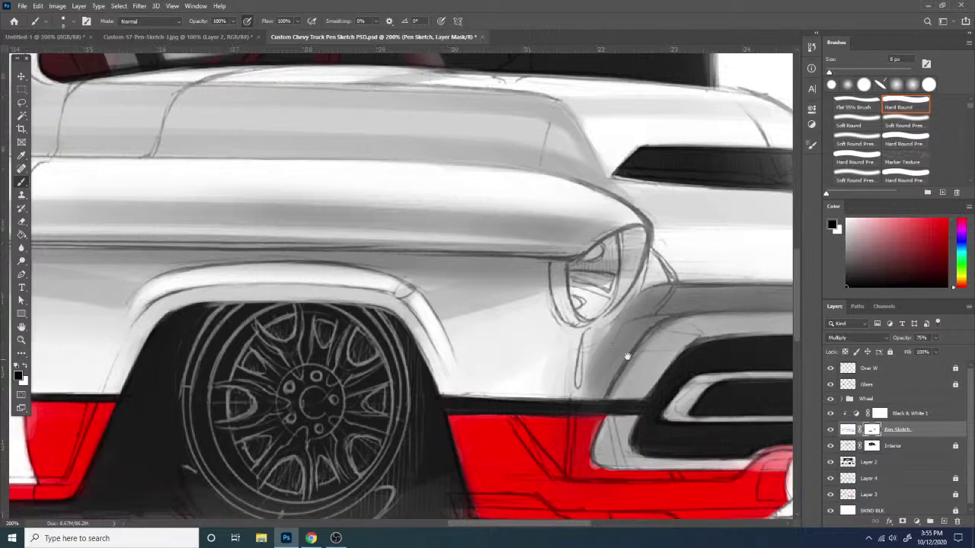
{"action": "scroll", "coordinate": [549, 358], "scroll_direction": "down", "scroll_amount": 3}
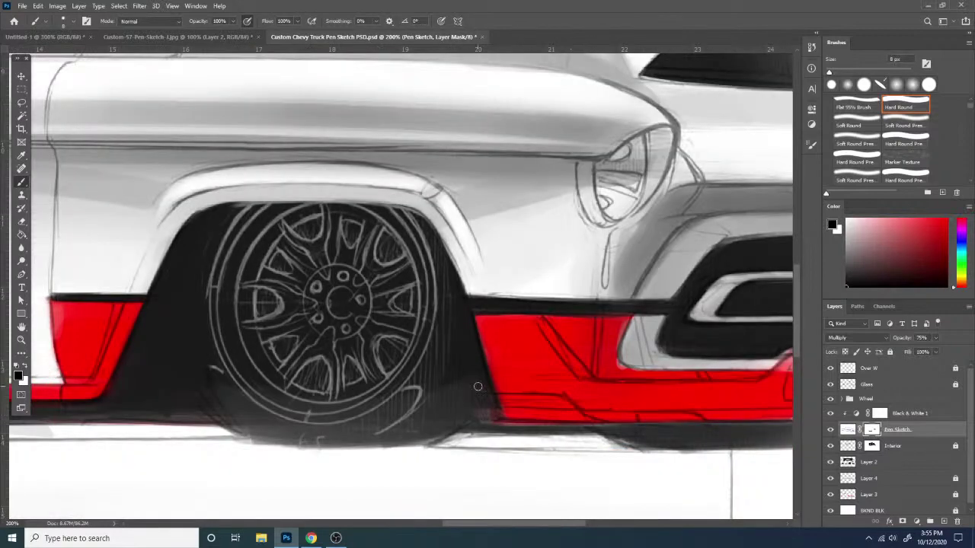
- Mask out the stray pen lines along the rear fender's horizontal crease with the 8 px brush
{"action": "left_click_drag", "start_coordinate": [278, 285], "coordinate": [517, 332]}
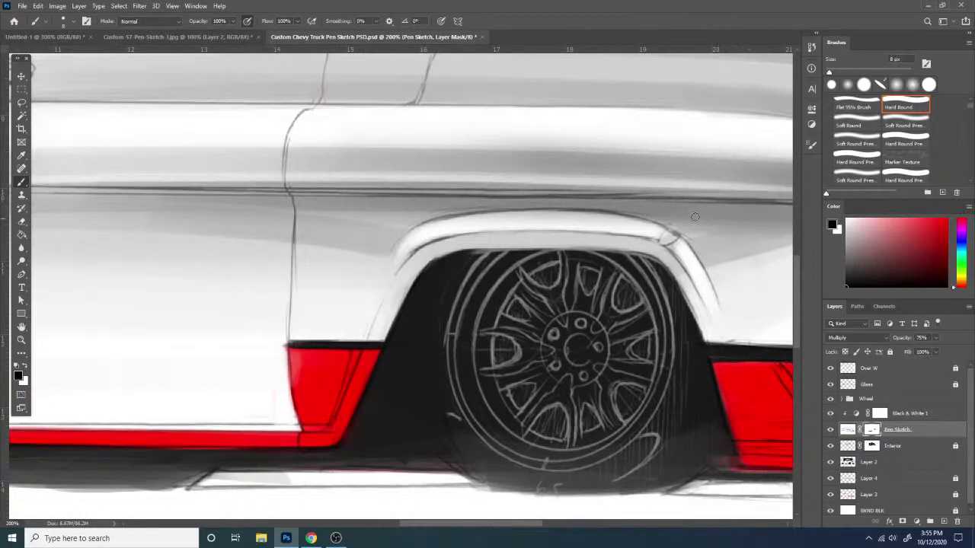
{"action": "left_click_drag", "start_coordinate": [265, 287], "coordinate": [764, 285]}
{"action": "left_click_drag", "start_coordinate": [305, 296], "coordinate": [510, 274]}
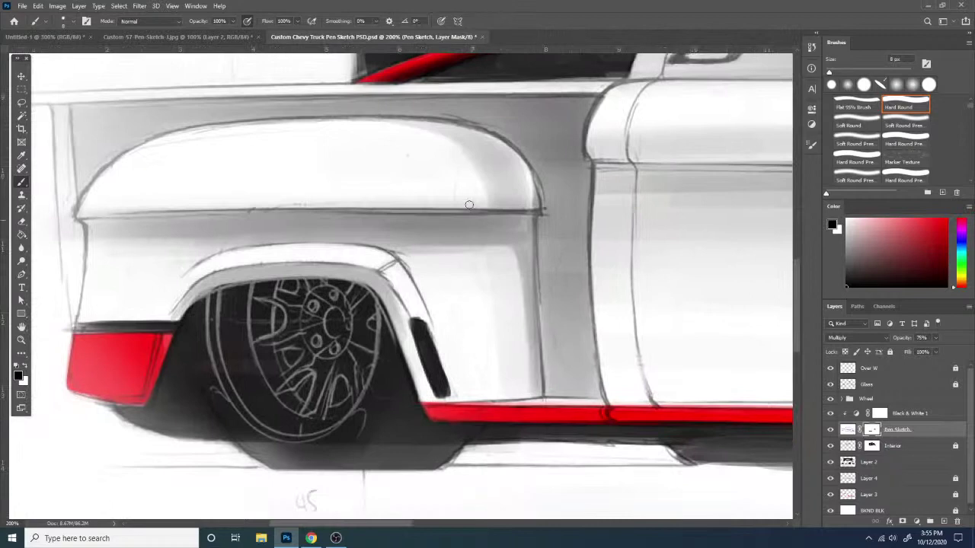
{"action": "scroll", "coordinate": [433, 243], "scroll_direction": "left", "scroll_amount": 4}
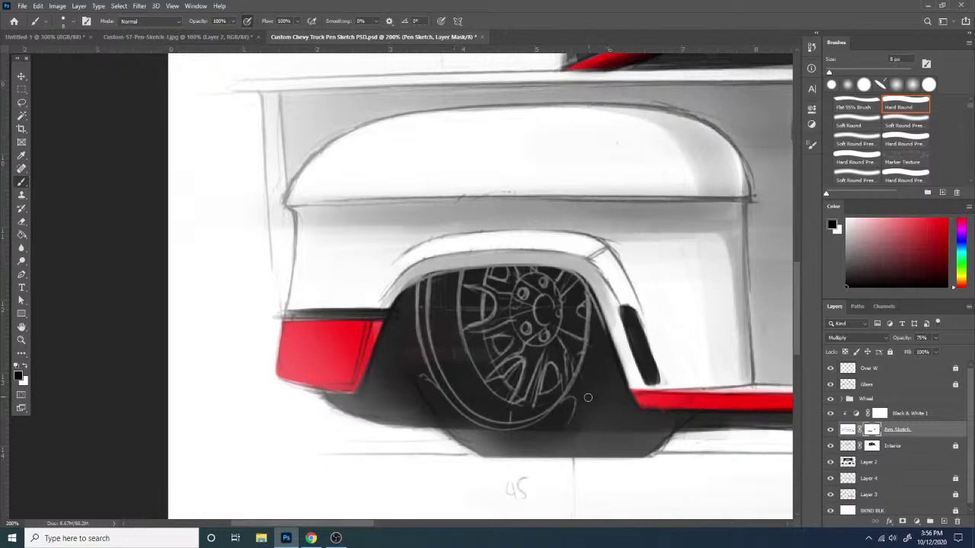
- Flip the canvas horizontally and look over the masked truck body and front end
{"action": "key", "text": "ctrl+minus"}
{"action": "key", "text": "ctrl+minus"}
{"action": "key", "text": "ctrl+minus"}
{"action": "key", "text": "ctrl+minus"}
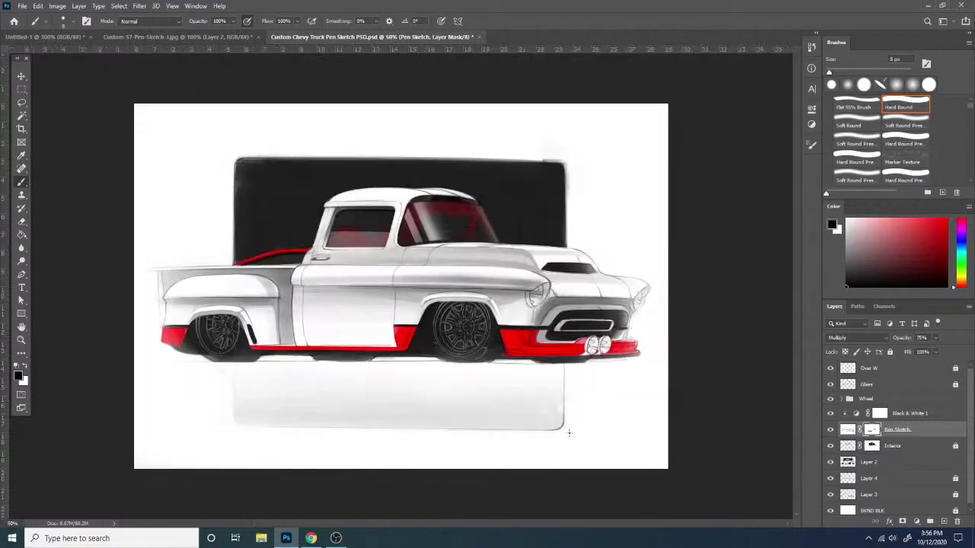
{"action": "key", "text": "ctrl+shift+h"}
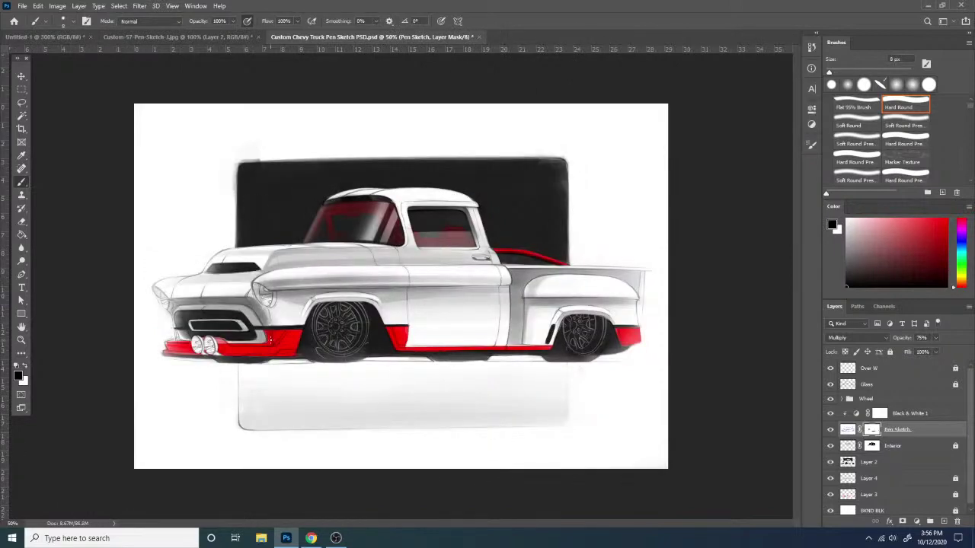
{"action": "key", "text": "ctrl+plus"}
{"action": "key", "text": "ctrl+plus"}
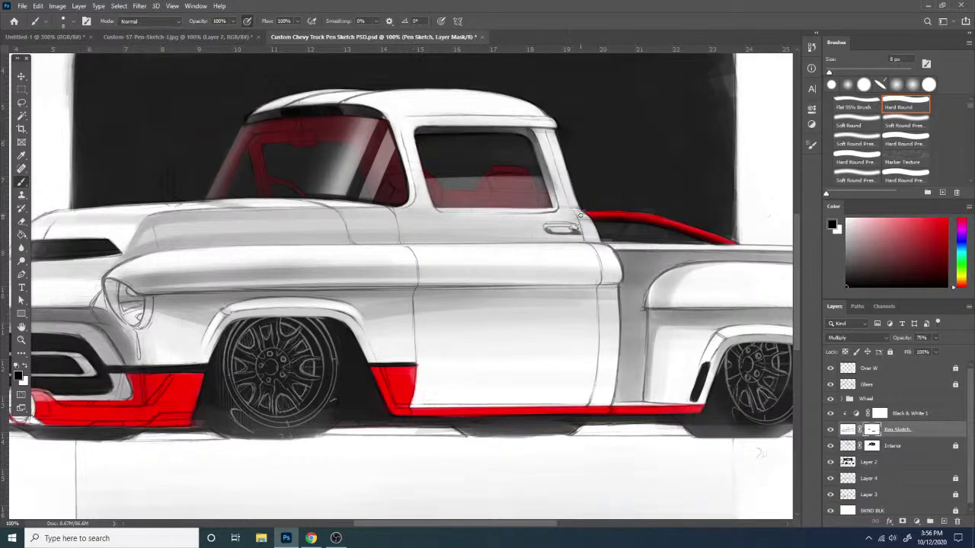
{"action": "left_click_drag", "start_coordinate": [237, 275], "coordinate": [516, 249]}
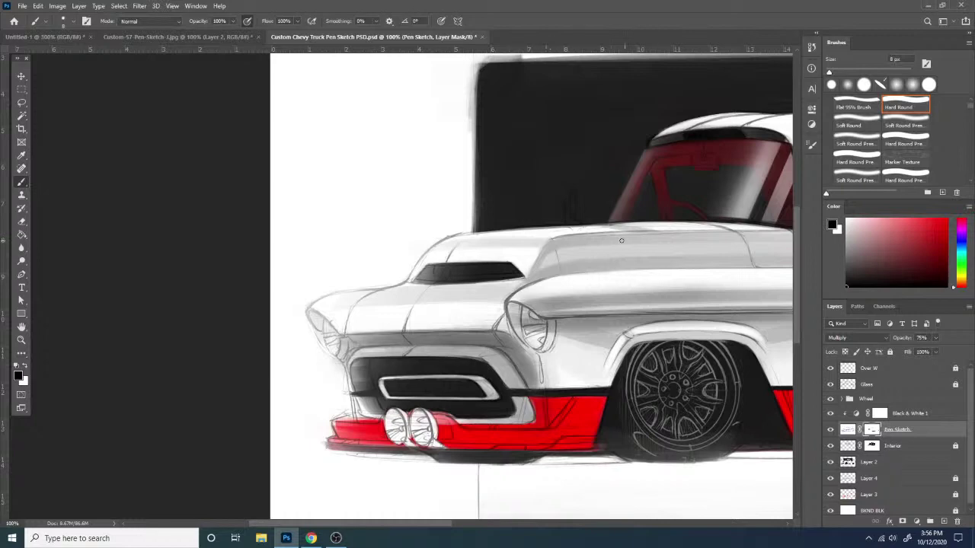
{"action": "key", "text": "ctrl+minus"}
{"action": "key", "text": "ctrl+minus"}
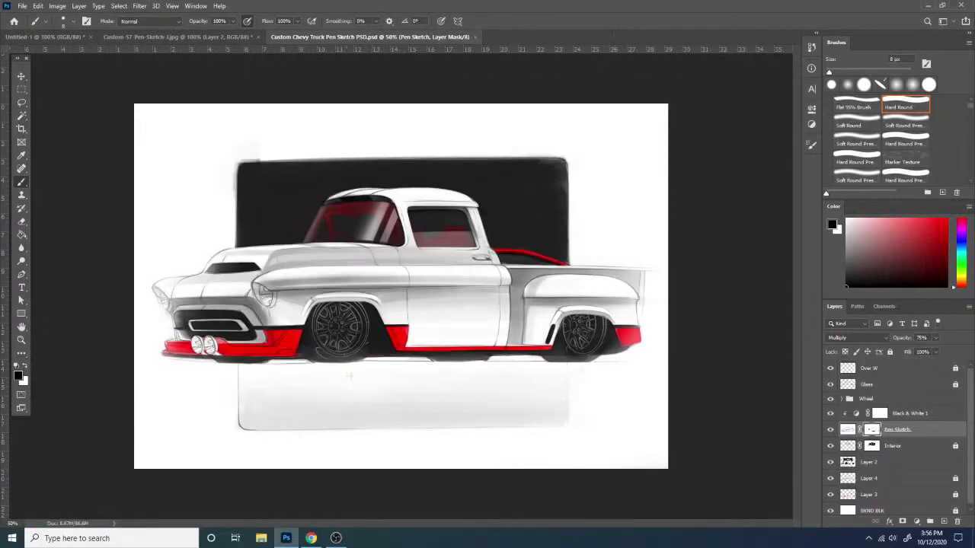
- Create a new layer above the Over W layer for painting the truck's front end
{"action": "left_click", "coordinate": [907, 369]}
{"action": "left_click", "coordinate": [944, 523]}
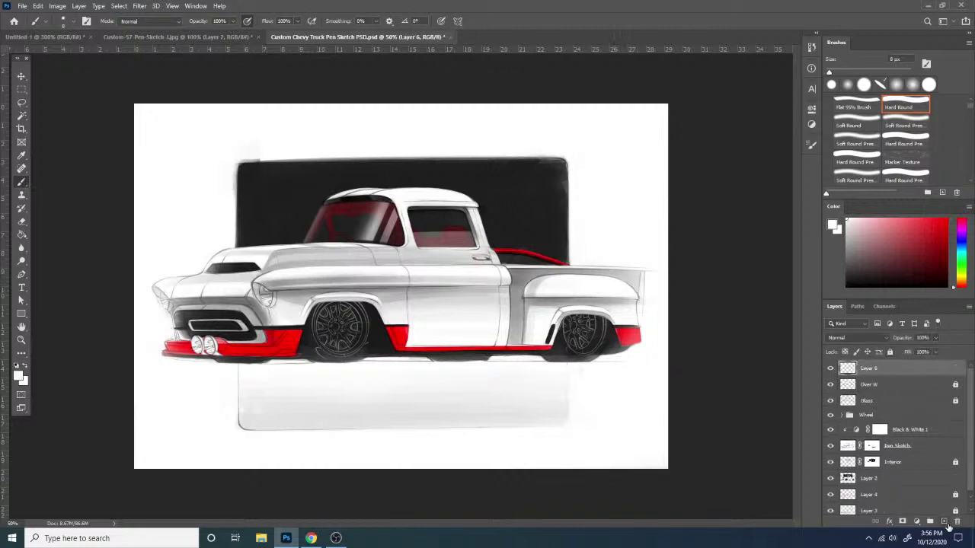
{"action": "key", "text": "ctrl+plus"}
{"action": "key", "text": "ctrl+plus"}
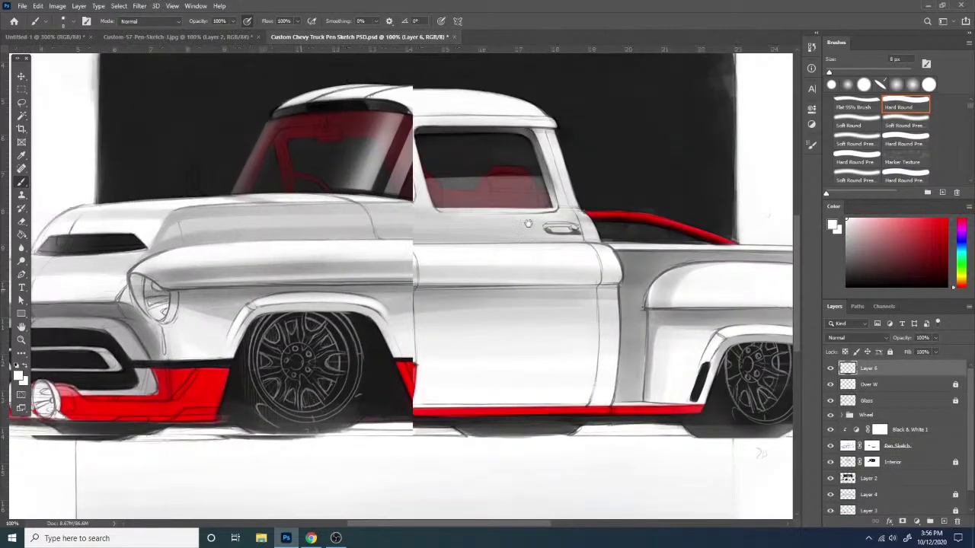
{"action": "left_click_drag", "start_coordinate": [528, 224], "coordinate": [798, 145]}
{"action": "key", "text": "ctrl+plus"}
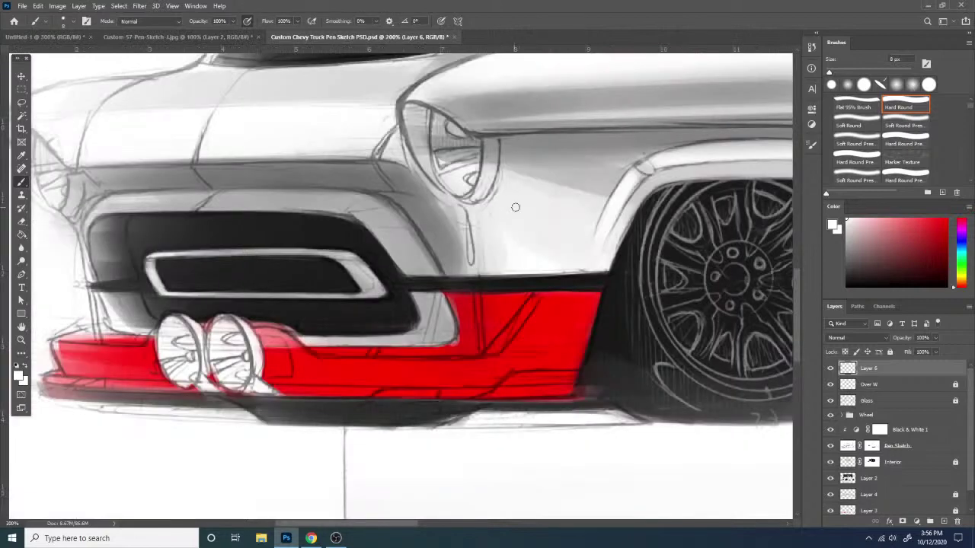
- Set up the Flat 95% Brush at 14 px with a near-black foreground colour
{"action": "right_click", "coordinate": [497, 219]}
{"action": "left_click", "coordinate": [546, 327]}
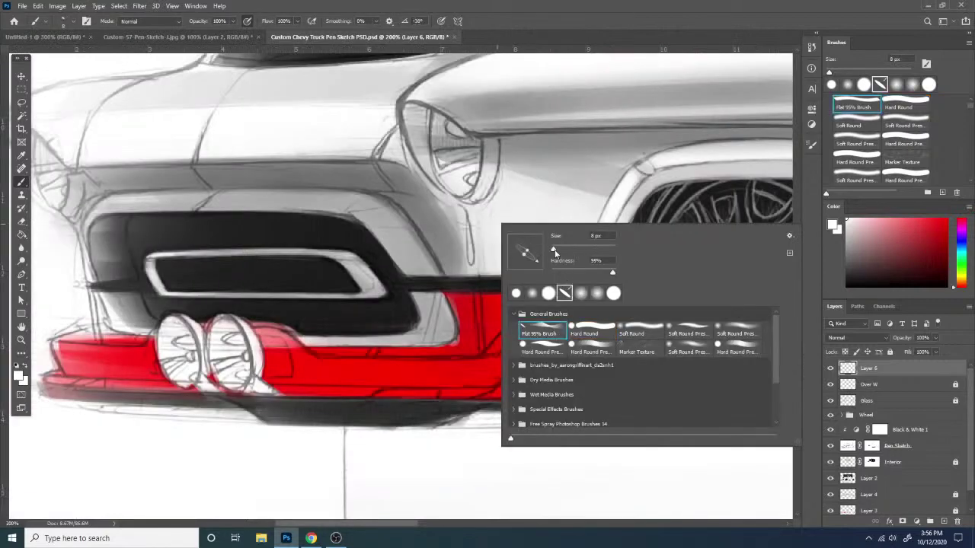
{"action": "left_click_drag", "start_coordinate": [481, 144], "coordinate": [533, 141]}
{"action": "key", "text": "ctrl+z"}
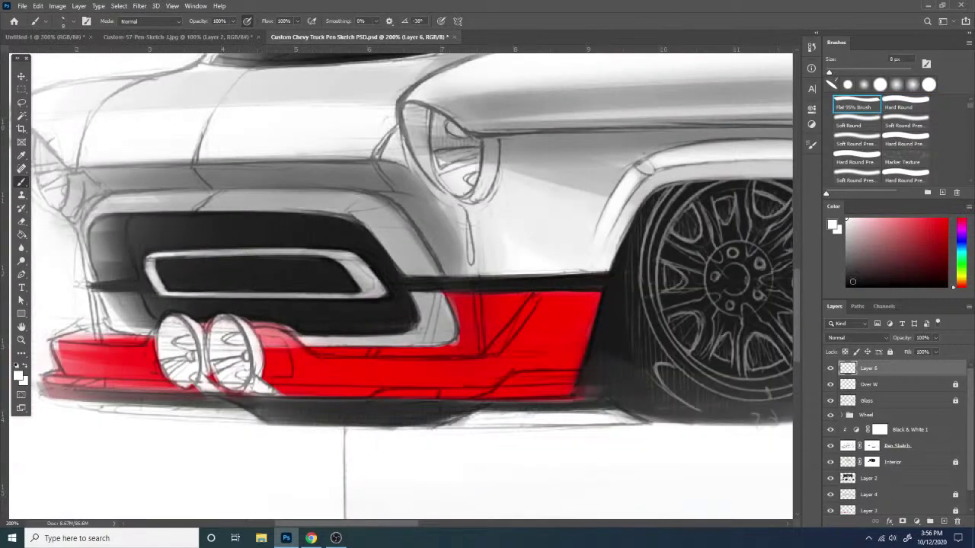
{"action": "mouse_move", "coordinate": [854, 282]}
{"action": "left_mouse_down"}
{"action": "mouse_move", "coordinate": [879, 274]}
{"action": "mouse_move", "coordinate": [796, 275]}
{"action": "left_mouse_up"}
{"action": "right_click", "coordinate": [541, 197]}
{"action": "left_click_drag", "start_coordinate": [595, 227], "coordinate": [602, 227]}
{"action": "key", "text": "Return"}
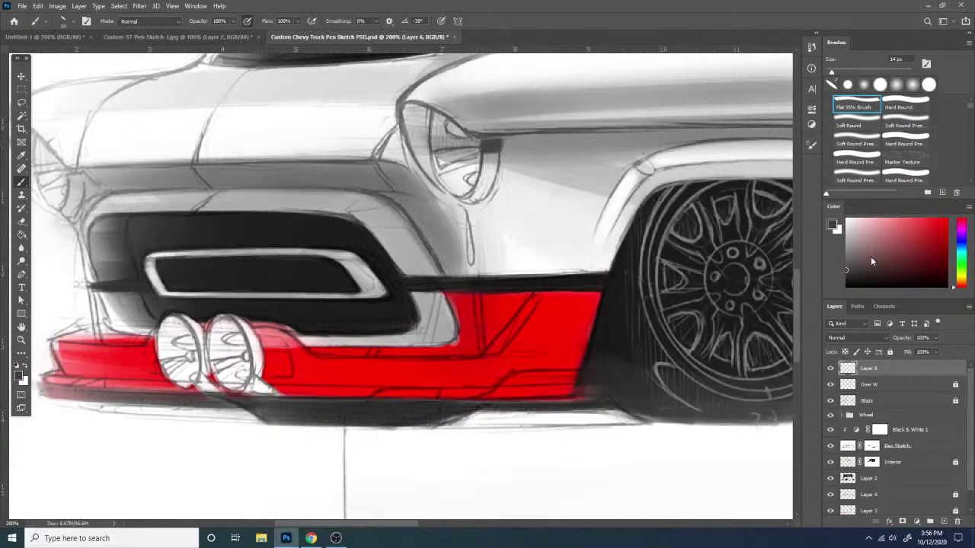
{"action": "left_click", "coordinate": [845, 280]}
- Paint near-black reflections on the near headlight's rim and across the middle of its lens
{"action": "left_click_drag", "start_coordinate": [482, 147], "coordinate": [502, 143]}
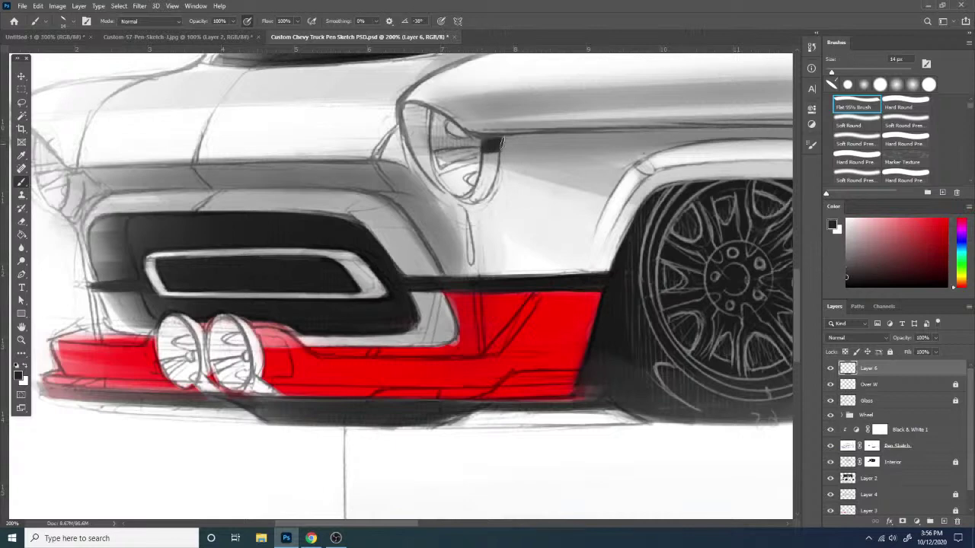
{"action": "mouse_move", "coordinate": [415, 114]}
{"action": "left_mouse_down"}
{"action": "mouse_move", "coordinate": [403, 122]}
{"action": "mouse_move", "coordinate": [415, 106]}
{"action": "mouse_move", "coordinate": [438, 125]}
{"action": "left_mouse_up"}
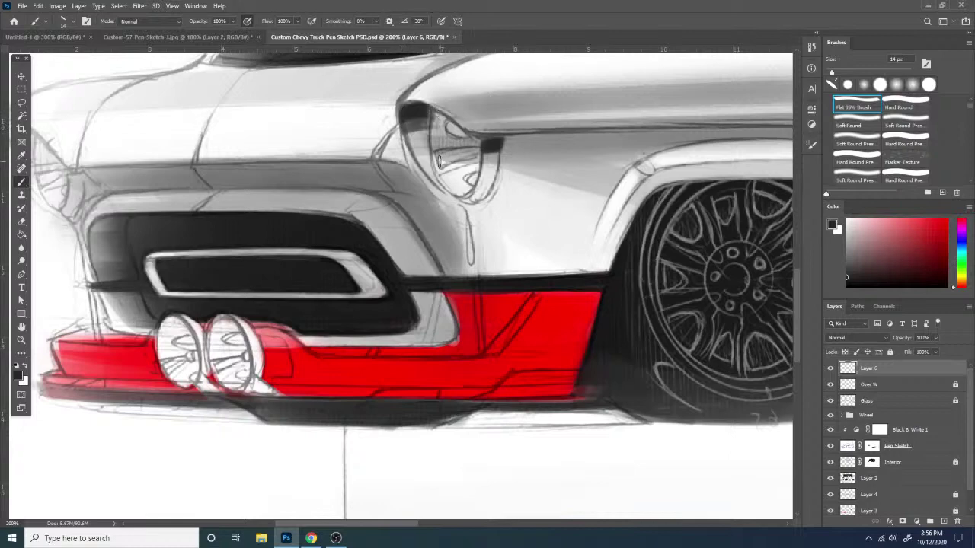
{"action": "left_click_drag", "start_coordinate": [439, 160], "coordinate": [501, 154]}
{"action": "left_click_drag", "start_coordinate": [438, 159], "coordinate": [479, 146]}
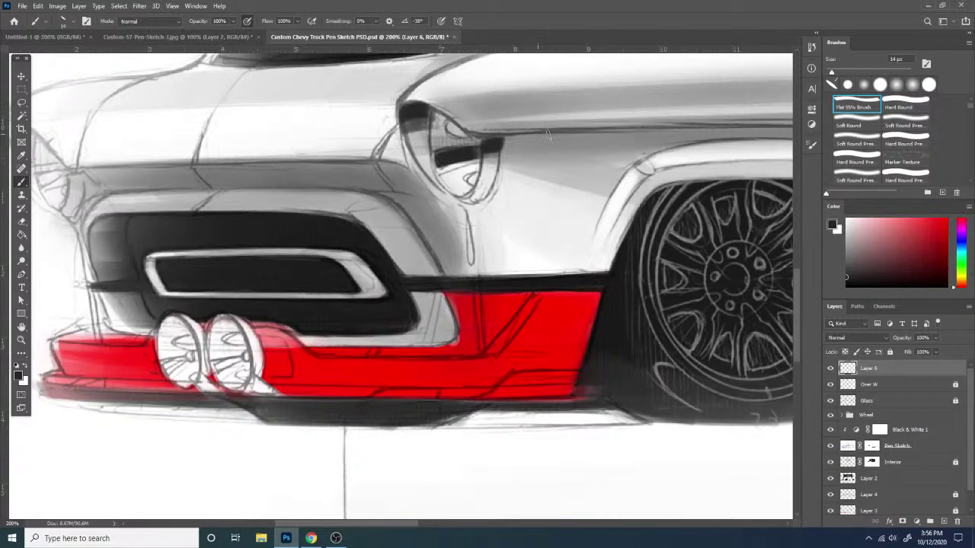
- Move the new layer below the Over W layer, discarding the trial stroke on the far headlight
{"action": "left_click_drag", "start_coordinate": [251, 223], "coordinate": [536, 238]}
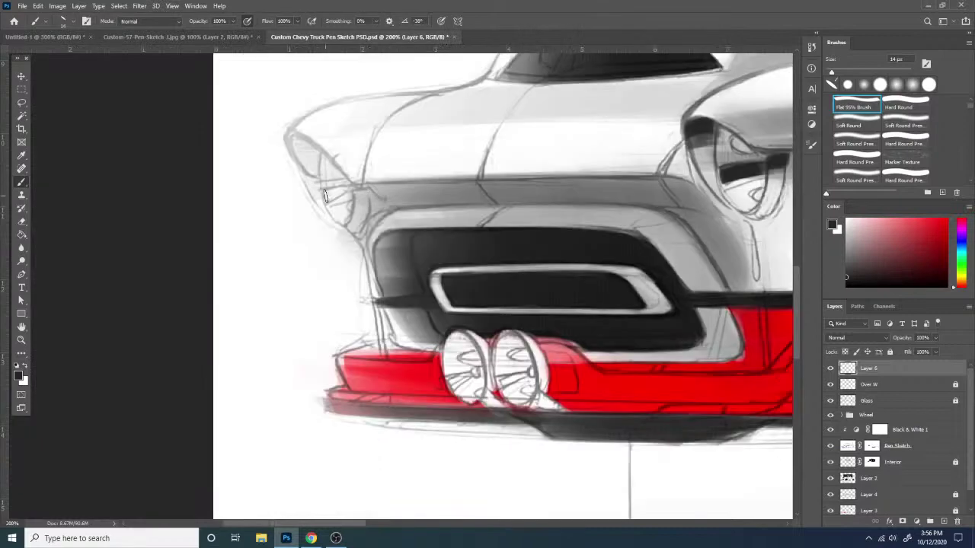
{"action": "left_click_drag", "start_coordinate": [323, 198], "coordinate": [373, 182]}
{"action": "key", "text": "ctrl+z"}
{"action": "key", "text": "ctrl+bracketleft"}
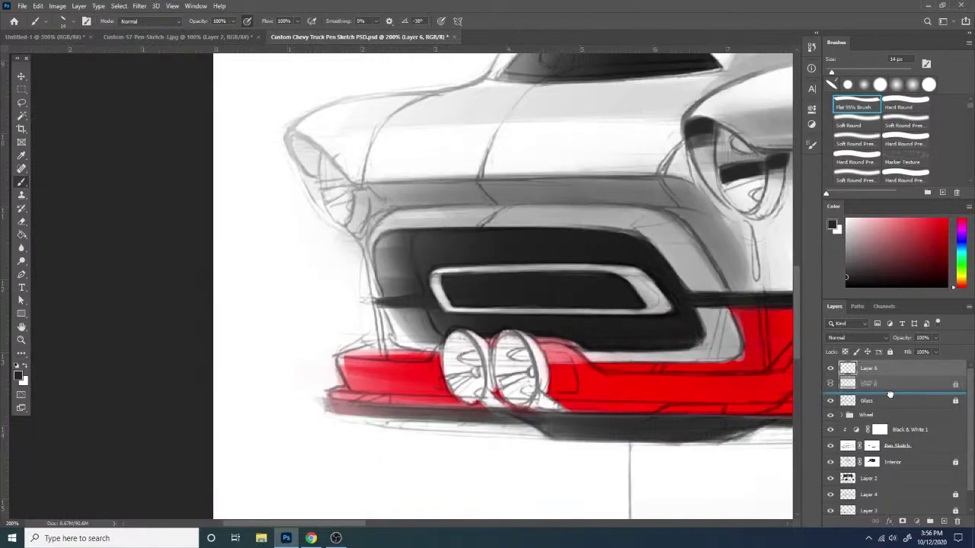
- Paint matching near-black reflections on the far headlight's lens and rim
{"action": "left_click_drag", "start_coordinate": [328, 197], "coordinate": [358, 185]}
{"action": "key", "text": "ctrl+z"}
{"action": "mouse_move", "coordinate": [294, 148]}
{"action": "left_mouse_down"}
{"action": "mouse_move", "coordinate": [328, 153]}
{"action": "mouse_move", "coordinate": [320, 149]}
{"action": "left_mouse_up"}
{"action": "key", "text": "e"}
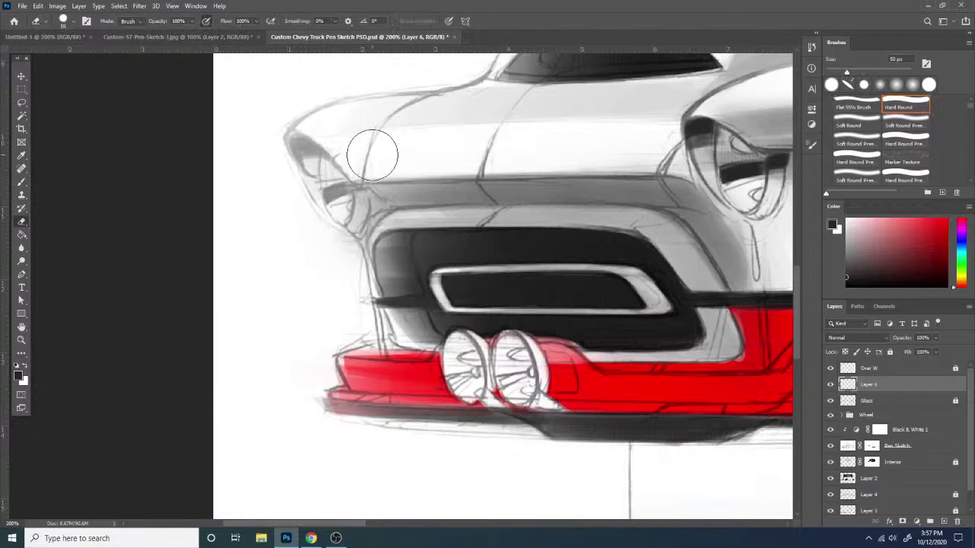
{"action": "key", "text": "b"}
{"action": "mouse_move", "coordinate": [356, 199]}
{"action": "left_mouse_down"}
{"action": "mouse_move", "coordinate": [374, 221]}
{"action": "mouse_move", "coordinate": [337, 175]}
{"action": "mouse_move", "coordinate": [352, 229]}
{"action": "left_mouse_up"}
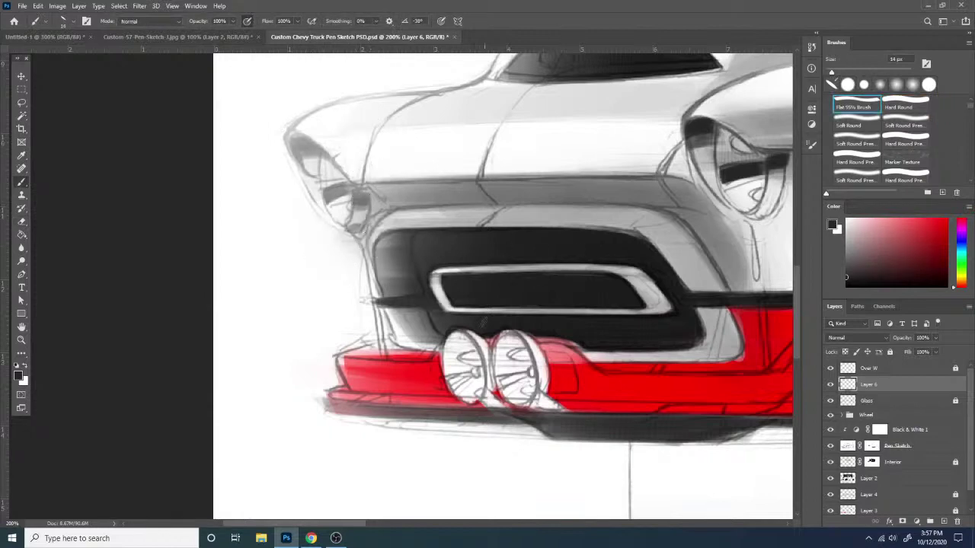
- Add a dark touch to the near headlight and paint dark reflection bands across the grille surround and inner grille ring
{"action": "left_click_drag", "start_coordinate": [705, 353], "coordinate": [609, 387]}
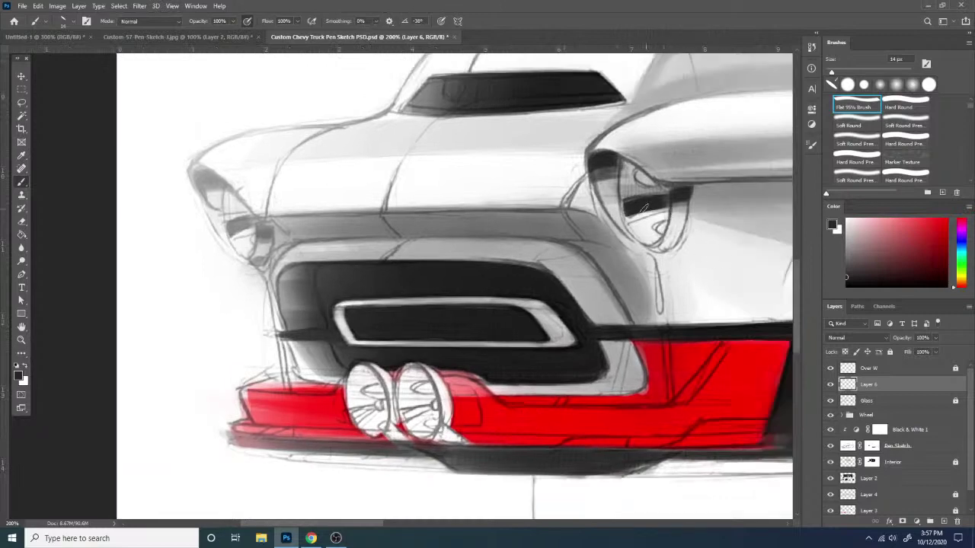
{"action": "left_click_drag", "start_coordinate": [616, 210], "coordinate": [614, 217]}
{"action": "mouse_move", "coordinate": [541, 272]}
{"action": "left_mouse_down"}
{"action": "mouse_move", "coordinate": [590, 259]}
{"action": "mouse_move", "coordinate": [601, 269]}
{"action": "left_mouse_up"}
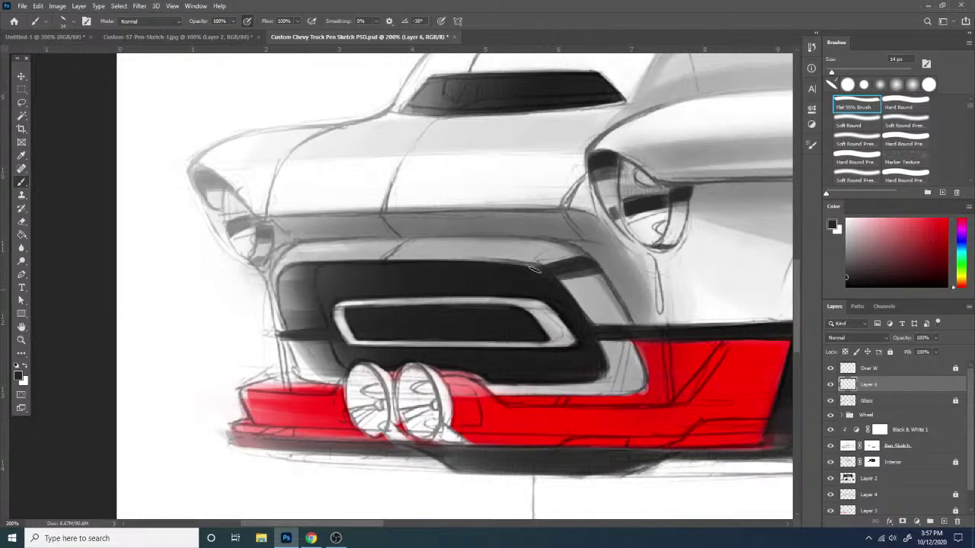
{"action": "mouse_move", "coordinate": [484, 262]}
{"action": "left_mouse_down"}
{"action": "mouse_move", "coordinate": [567, 243]}
{"action": "mouse_move", "coordinate": [516, 264]}
{"action": "left_mouse_up"}
{"action": "key", "text": "ctrl+z"}
{"action": "left_click_drag", "start_coordinate": [412, 244], "coordinate": [375, 257]}
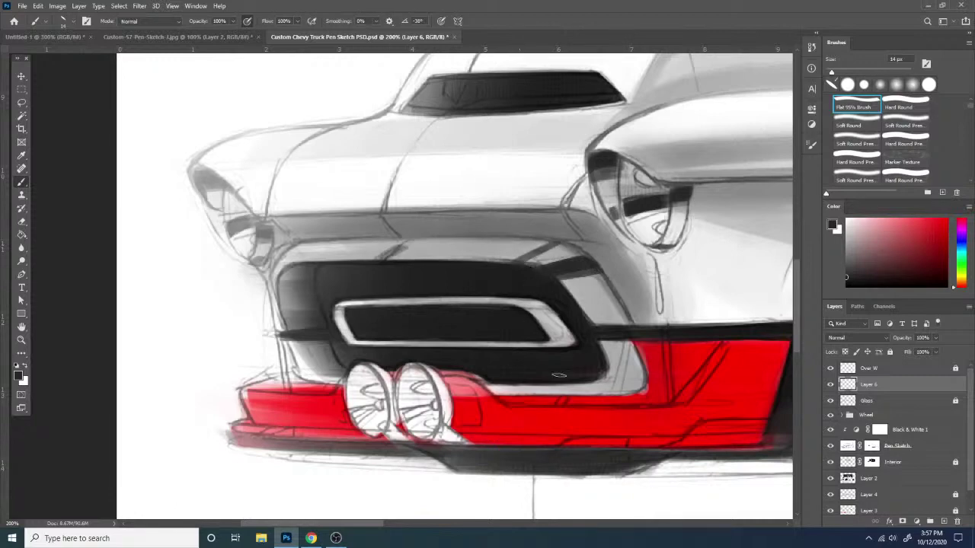
{"action": "mouse_move", "coordinate": [518, 315]}
{"action": "left_mouse_down"}
{"action": "mouse_move", "coordinate": [554, 306]}
{"action": "mouse_move", "coordinate": [560, 315]}
{"action": "left_mouse_up"}
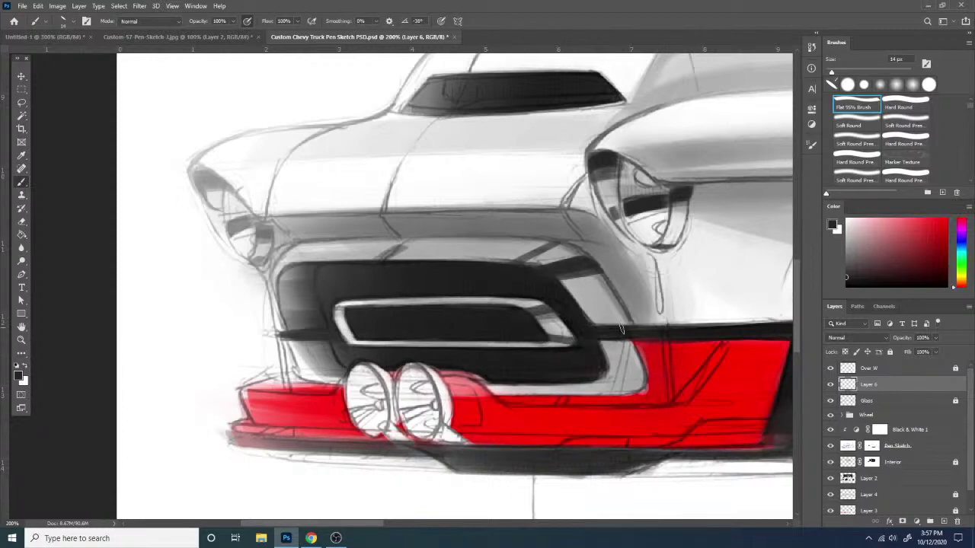
- Darken the lower grille surround's outer edge and paint a dark diagonal band on the red panel beside the front wheel
{"action": "mouse_move", "coordinate": [608, 395]}
{"action": "left_mouse_down"}
{"action": "mouse_move", "coordinate": [585, 348]}
{"action": "mouse_move", "coordinate": [474, 350]}
{"action": "mouse_move", "coordinate": [620, 346]}
{"action": "left_mouse_up"}
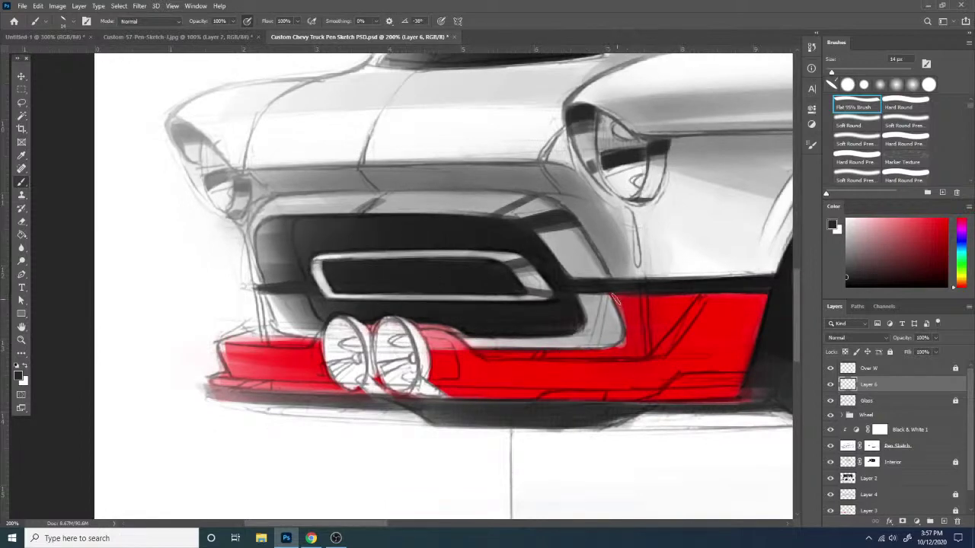
{"action": "mouse_move", "coordinate": [613, 293]}
{"action": "left_mouse_down"}
{"action": "mouse_move", "coordinate": [626, 327]}
{"action": "mouse_move", "coordinate": [587, 349]}
{"action": "left_mouse_up"}
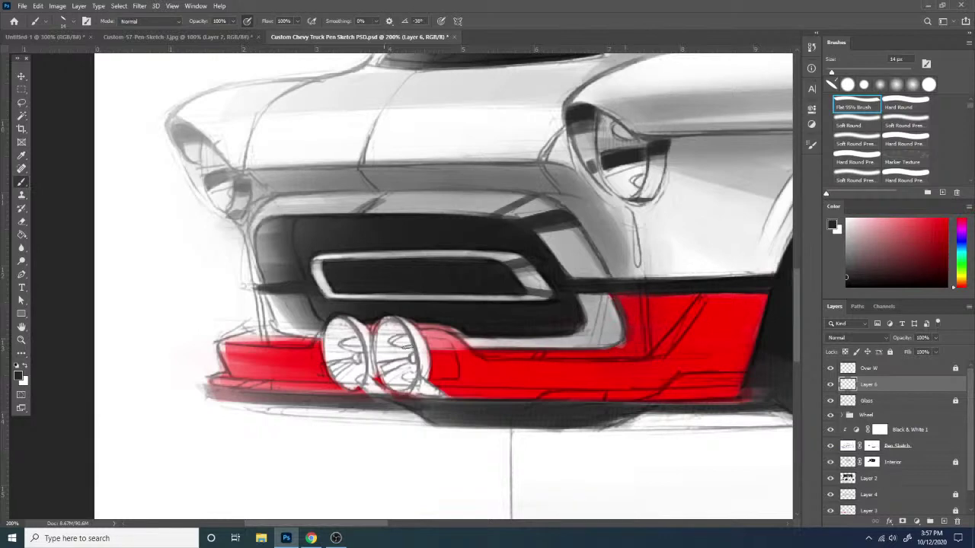
{"action": "left_click_drag", "start_coordinate": [705, 299], "coordinate": [658, 354]}
{"action": "left_click_drag", "start_coordinate": [688, 326], "coordinate": [658, 359]}
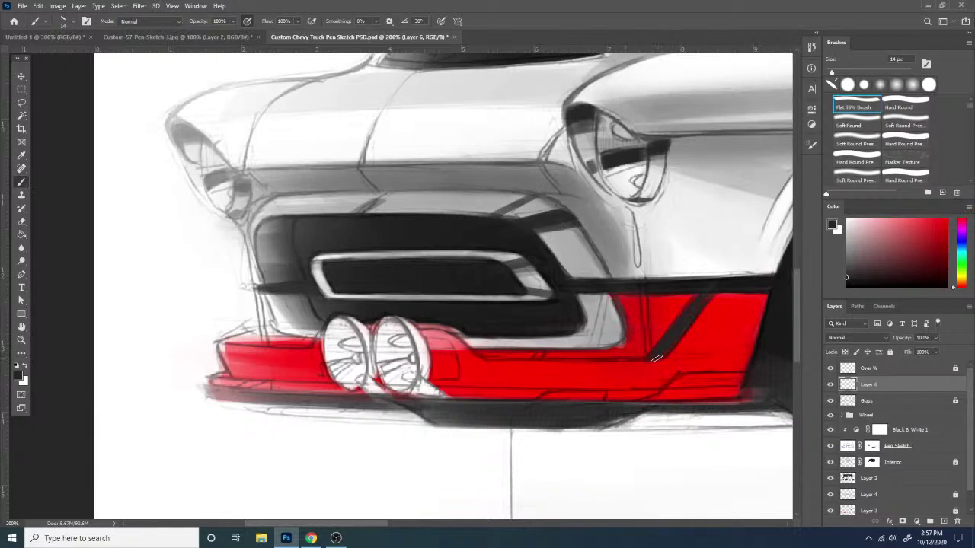
- Paint a near-black shadow on the red bumper along the side and underside of the grille surround, redoing the first lower stroke
{"action": "left_click", "coordinate": [693, 289], "text": "alt"}
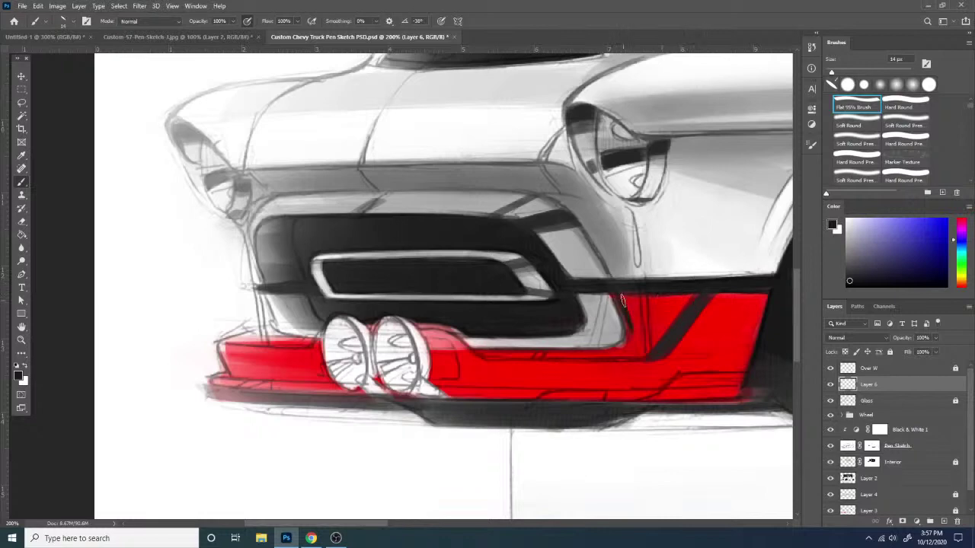
{"action": "left_click_drag", "start_coordinate": [623, 301], "coordinate": [636, 334]}
{"action": "left_click_drag", "start_coordinate": [623, 291], "coordinate": [634, 345]}
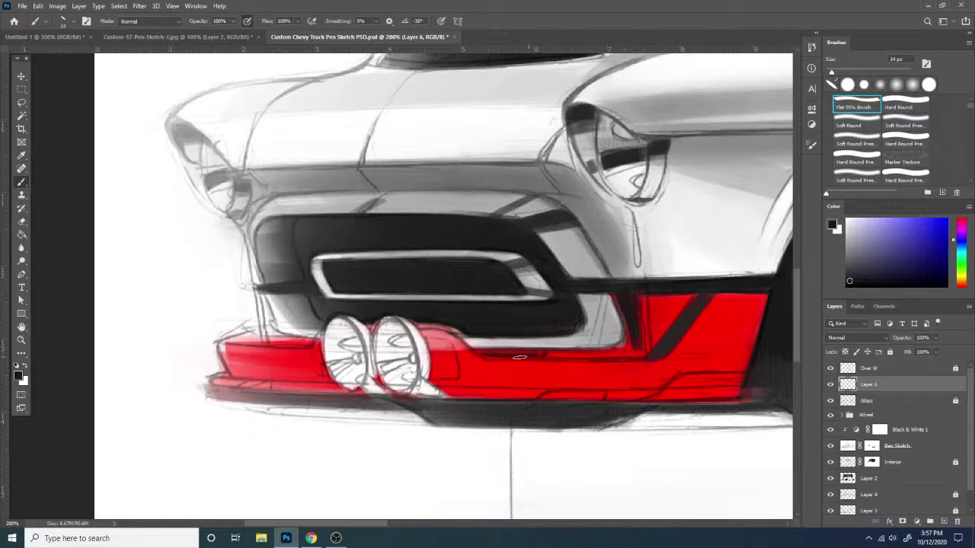
{"action": "left_click_drag", "start_coordinate": [483, 356], "coordinate": [625, 358]}
{"action": "key", "text": "ctrl+z"}
{"action": "left_click_drag", "start_coordinate": [479, 352], "coordinate": [631, 353]}
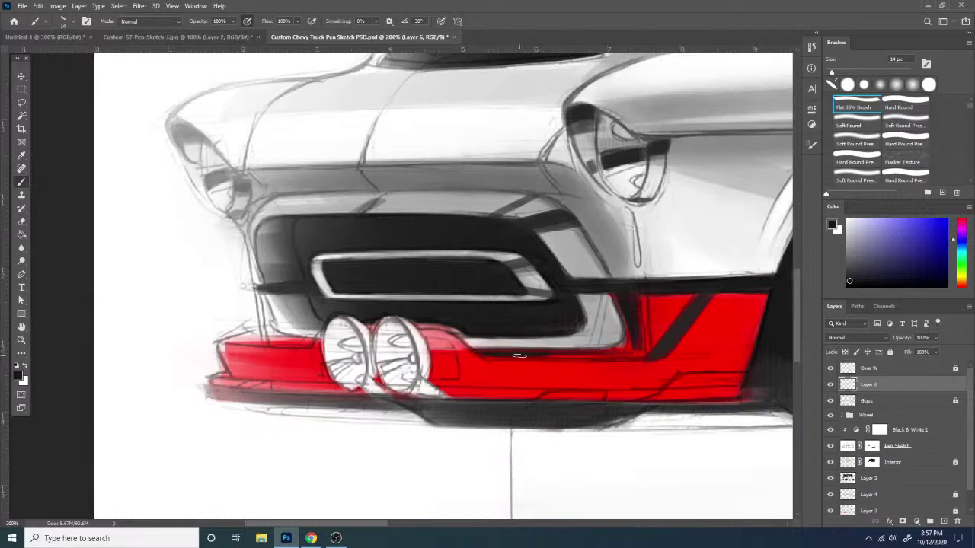
{"action": "left_click_drag", "start_coordinate": [521, 356], "coordinate": [635, 355]}
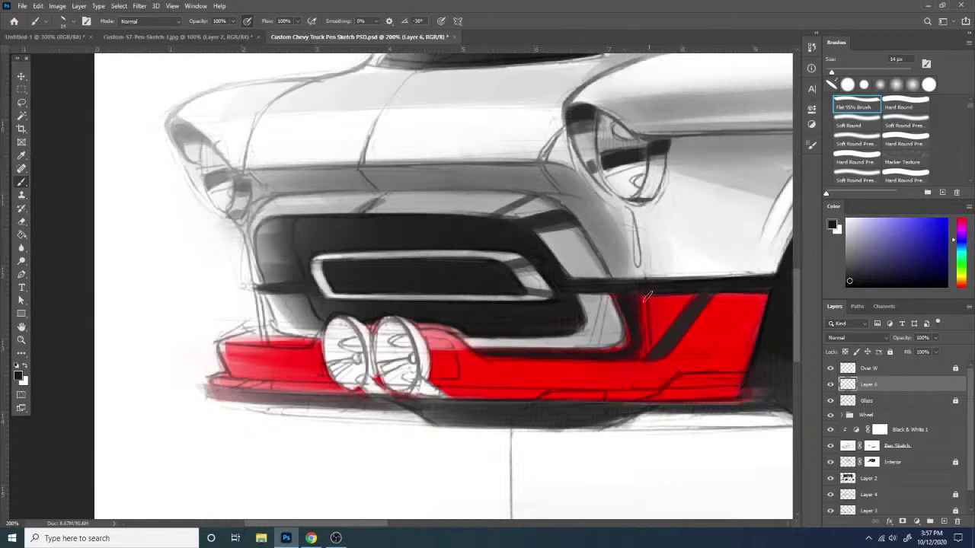
{"action": "mouse_move", "coordinate": [610, 286]}
{"action": "left_mouse_down"}
{"action": "mouse_move", "coordinate": [631, 326]}
{"action": "mouse_move", "coordinate": [628, 368]}
{"action": "mouse_move", "coordinate": [629, 339]}
{"action": "left_mouse_up"}
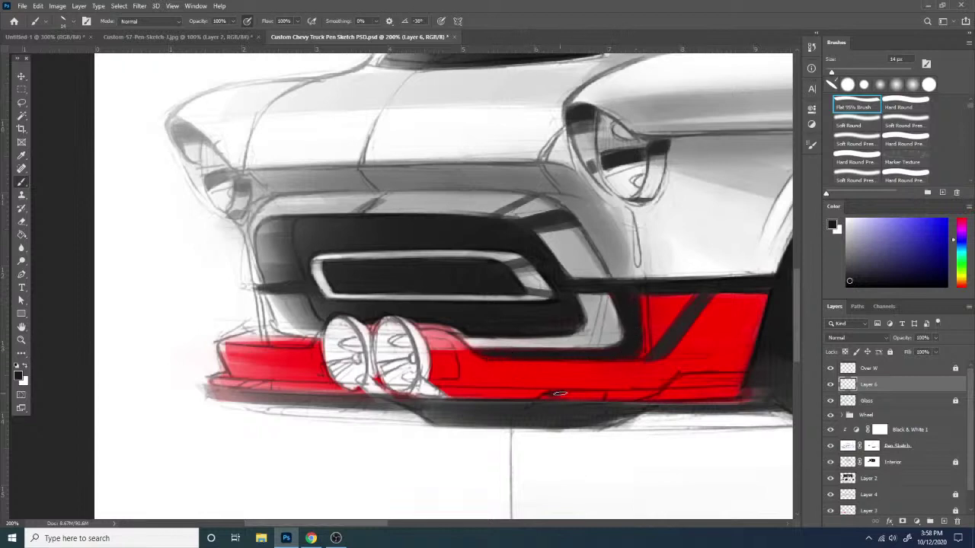
- Paint a short dark reflection patch at the middle of the red bumper's lower edge
{"action": "mouse_move", "coordinate": [558, 393]}
{"action": "left_mouse_down"}
{"action": "mouse_move", "coordinate": [605, 396]}
{"action": "mouse_move", "coordinate": [550, 395]}
{"action": "left_mouse_up"}
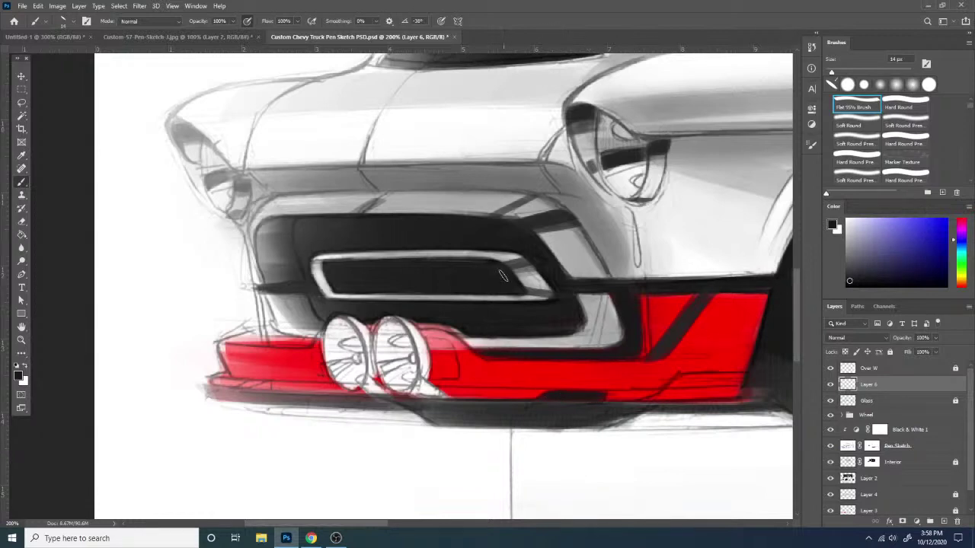
{"action": "key", "text": "ctrl+minus"}
{"action": "key", "text": "ctrl+minus"}
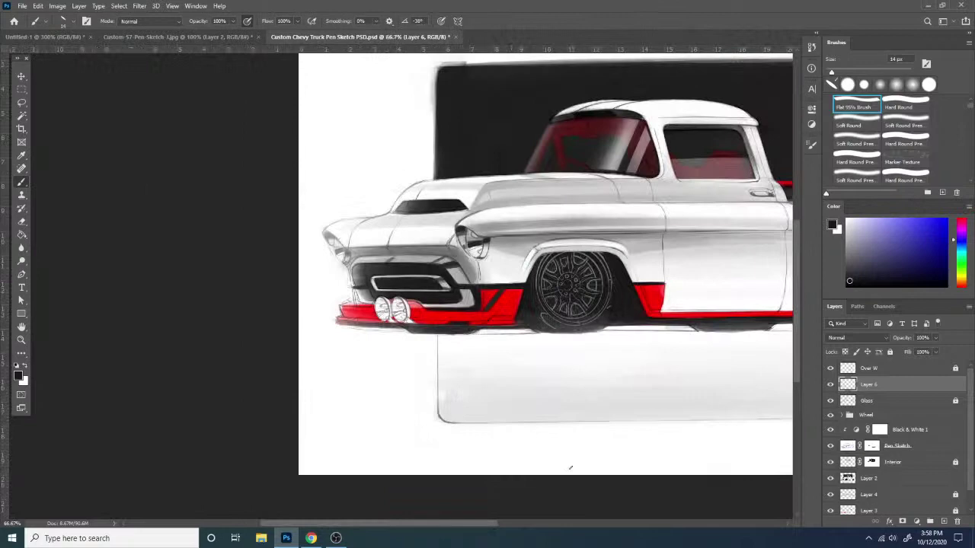
{"action": "key", "text": "ctrl+minus"}
- Paint a dark diagonal band on the red panel behind the front wheel
{"action": "key", "text": "ctrl+plus"}
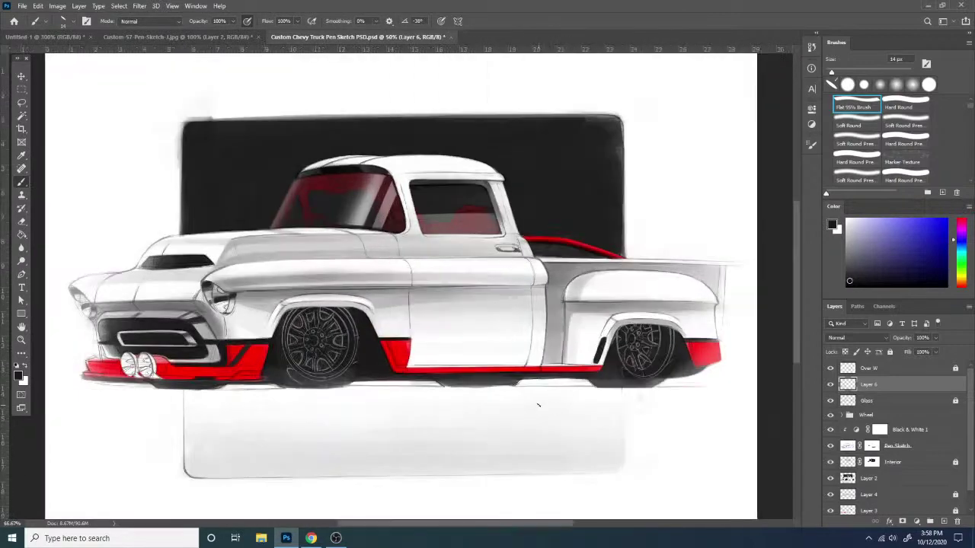
{"action": "key", "text": "ctrl+plus"}
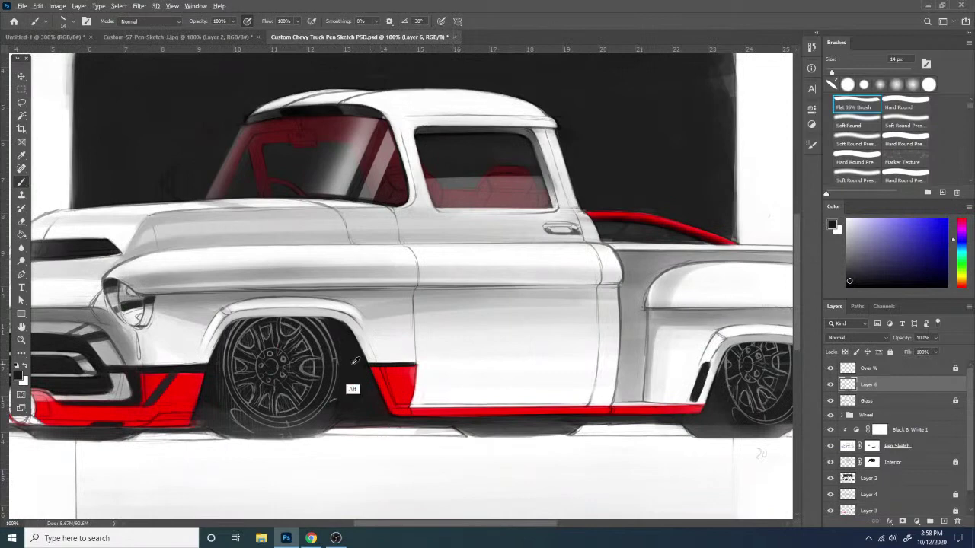
{"action": "key", "text": "ctrl+plus"}
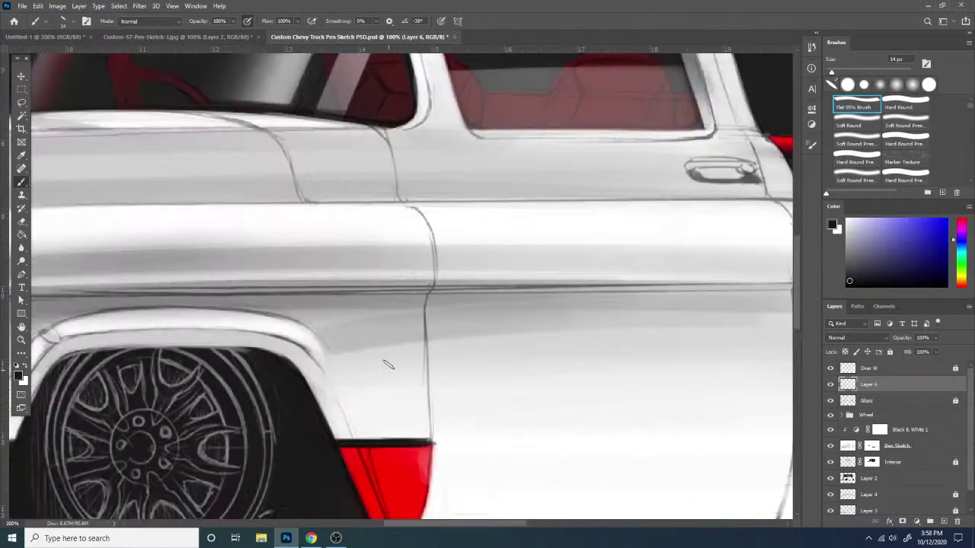
{"action": "left_click_drag", "start_coordinate": [397, 369], "coordinate": [443, 231]}
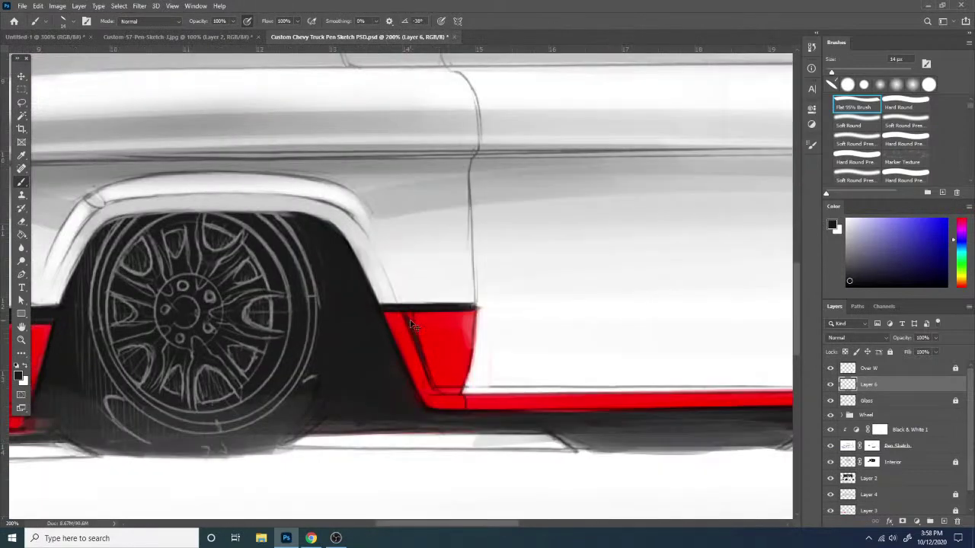
{"action": "left_click_drag", "start_coordinate": [408, 314], "coordinate": [437, 385]}
- Set the brush to 10 px and paint a thin dark band along the front of the red panel behind the rear wheel
{"action": "left_click_drag", "start_coordinate": [583, 353], "coordinate": [218, 314]}
{"action": "left_click_drag", "start_coordinate": [666, 381], "coordinate": [454, 374]}
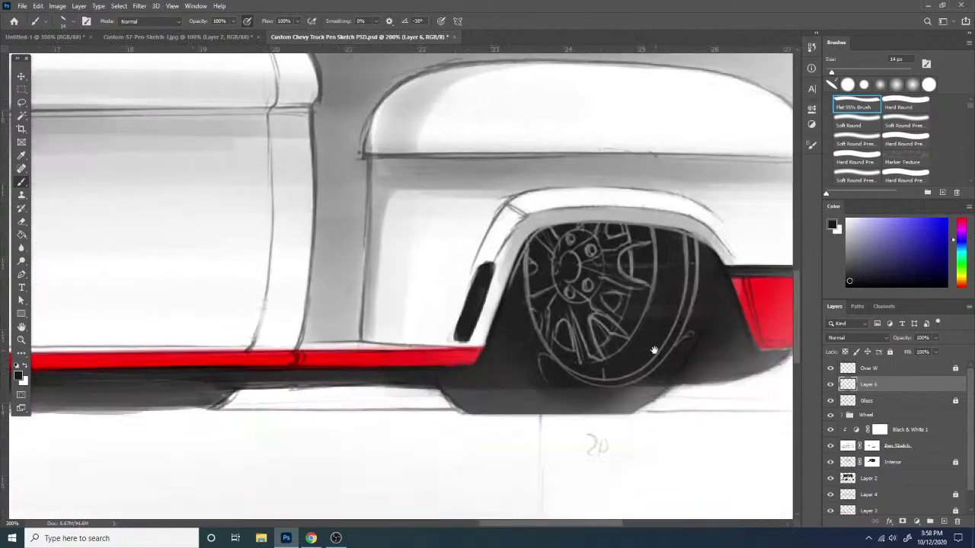
{"action": "left_click_drag", "start_coordinate": [653, 350], "coordinate": [449, 349]}
{"action": "right_click", "coordinate": [705, 310]}
{"action": "left_click_drag", "start_coordinate": [694, 314], "coordinate": [690, 314]}
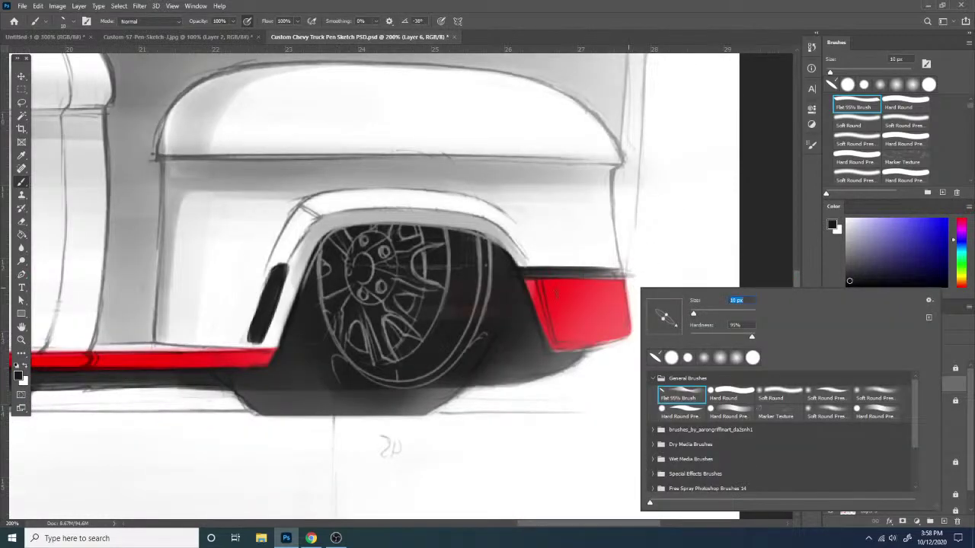
{"action": "left_click", "coordinate": [552, 343]}
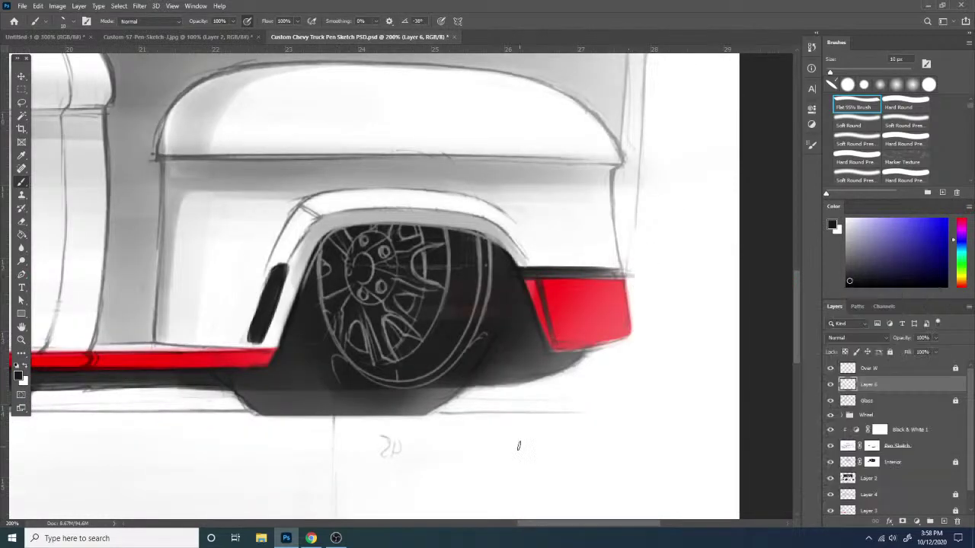
{"action": "key", "text": "ctrl+minus"}
{"action": "key", "text": "ctrl+minus"}
{"action": "key", "text": "ctrl+minus"}
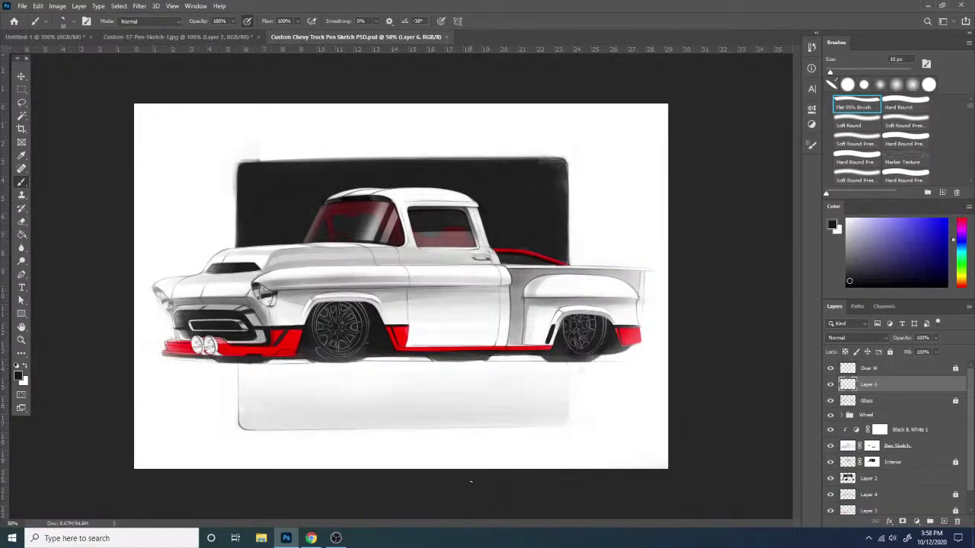
- Sample the near headlight's dark tone and clean up the paint at its outer rim with a 23 px eraser
{"action": "key", "text": "ctrl+plus"}
{"action": "key", "text": "ctrl+plus"}
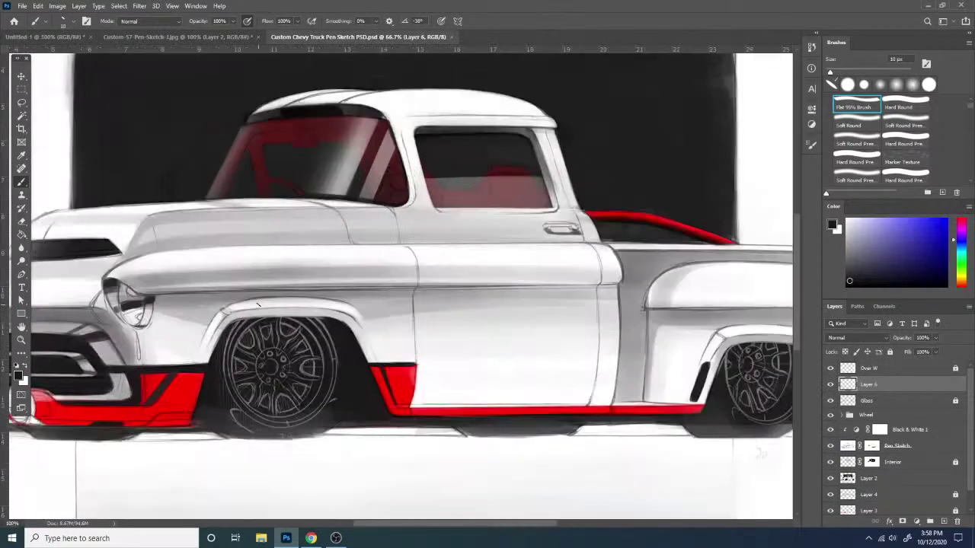
{"action": "left_click_drag", "start_coordinate": [235, 294], "coordinate": [481, 259]}
{"action": "key", "text": "ctrl+plus"}
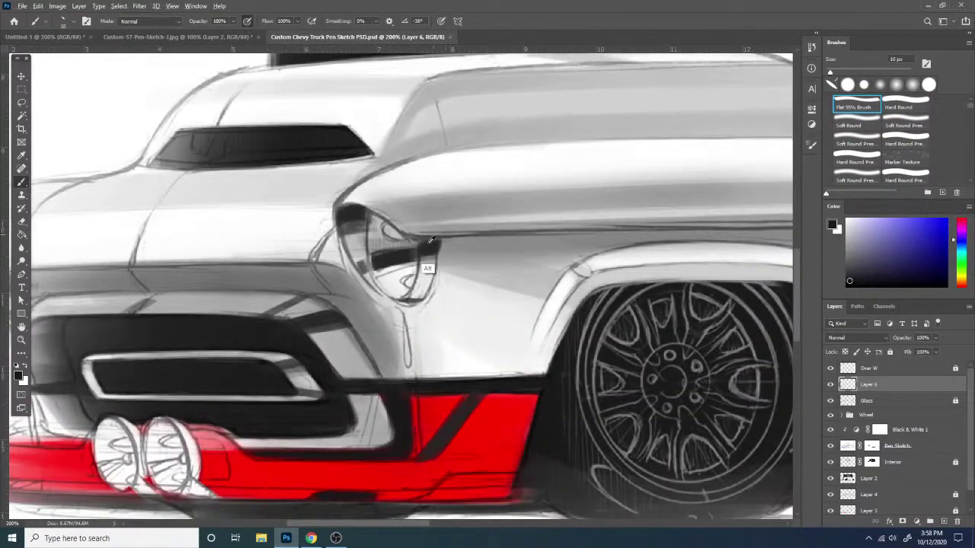
{"action": "left_click", "coordinate": [426, 245], "text": "alt"}
{"action": "key", "text": "e"}
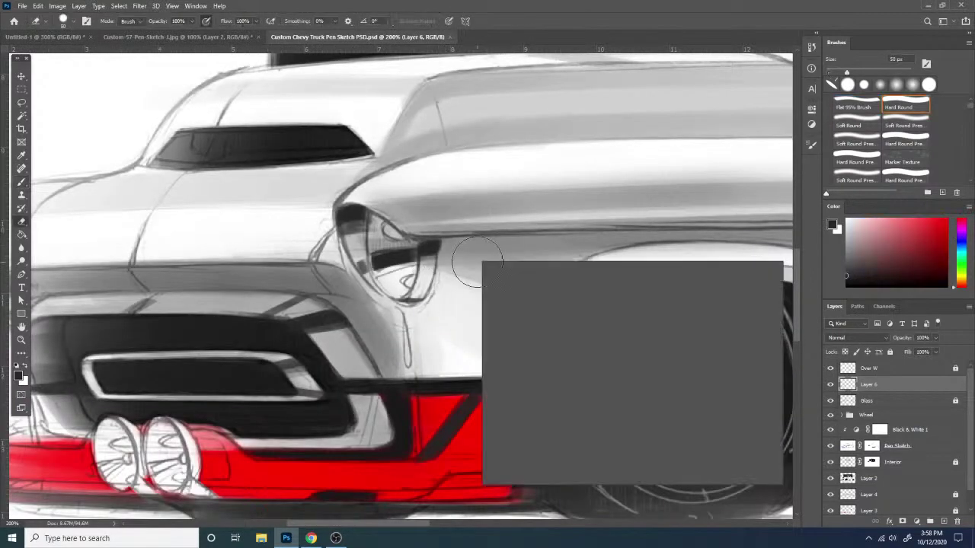
{"action": "right_click", "coordinate": [486, 264]}
{"action": "left_click_drag", "start_coordinate": [452, 243], "coordinate": [455, 236]}
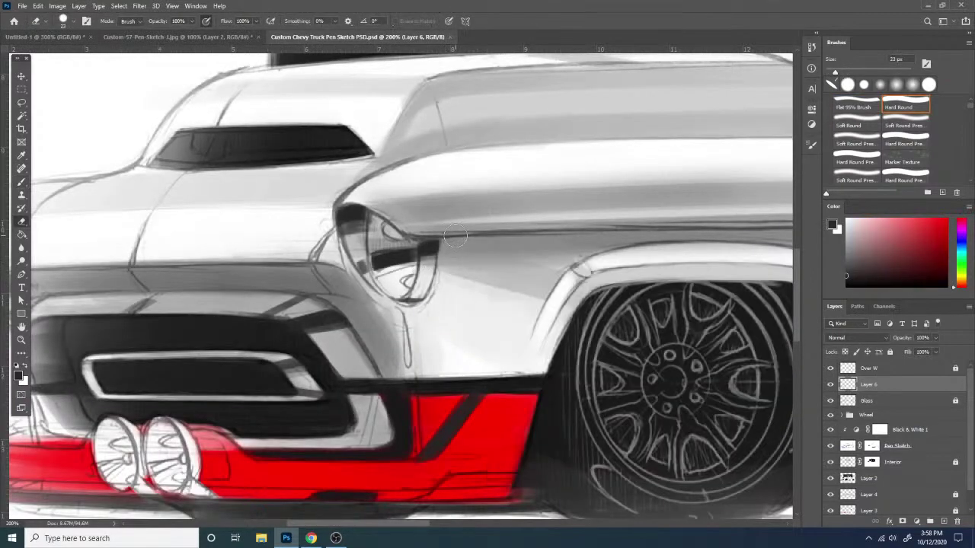
{"action": "key", "text": "comma"}
{"action": "key", "text": "b"}
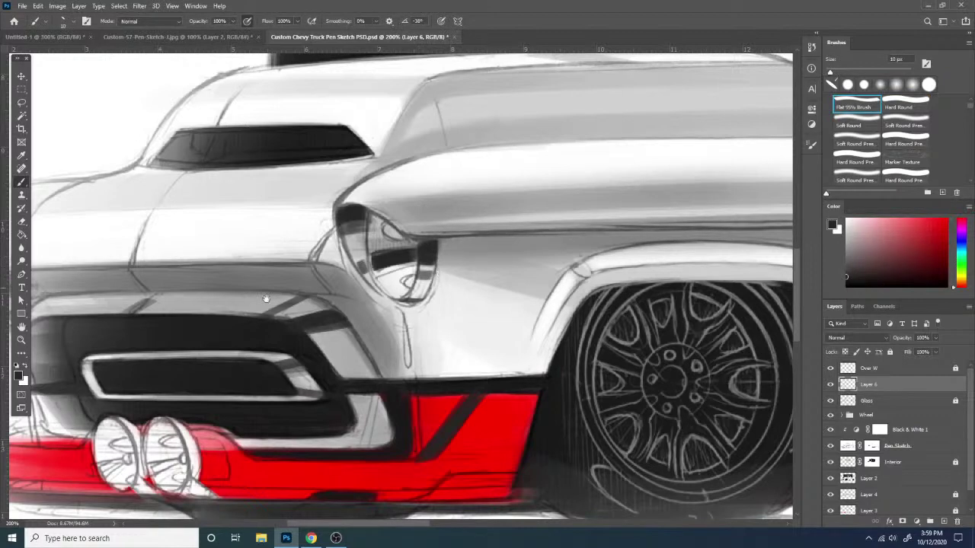
{"action": "left_click_drag", "start_coordinate": [170, 320], "coordinate": [535, 312]}
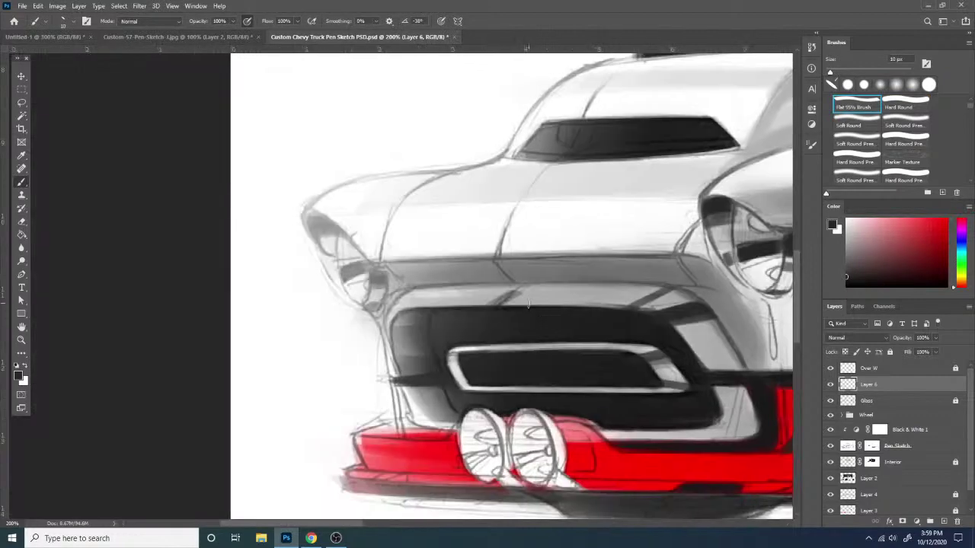
{"action": "scroll", "coordinate": [518, 310], "scroll_direction": "down", "scroll_amount": 5}
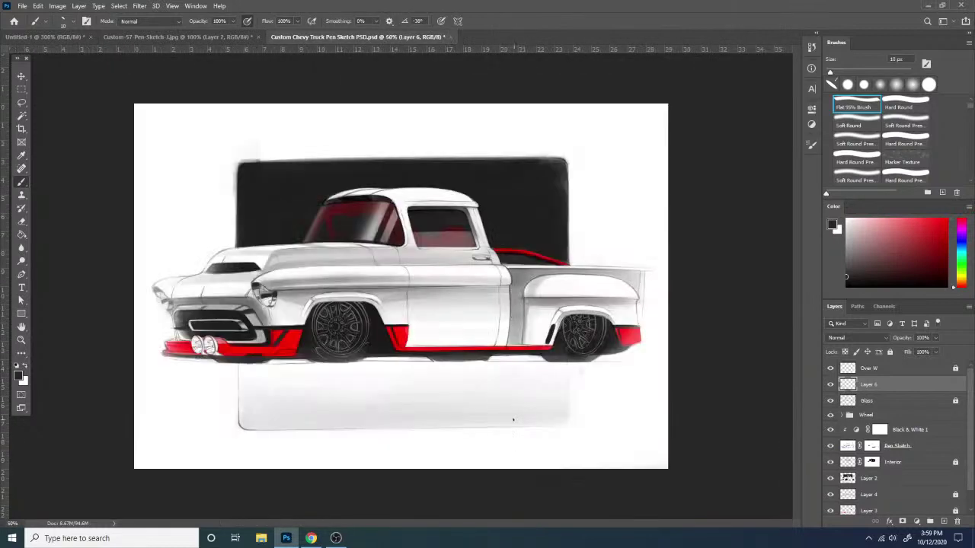
- On Layer 2, erase the stray shading beneath the truck behind the rear wheel
{"action": "key", "text": "ctrl+plus"}
{"action": "key", "text": "ctrl+plus"}
{"action": "left_click_drag", "start_coordinate": [584, 387], "coordinate": [344, 232]}
{"action": "left_click", "coordinate": [876, 486]}
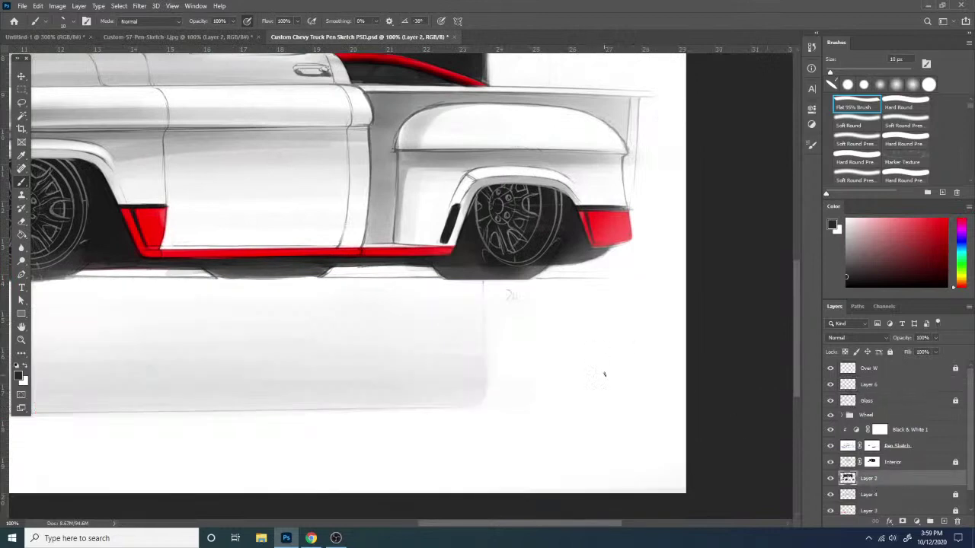
{"action": "key", "text": "e"}
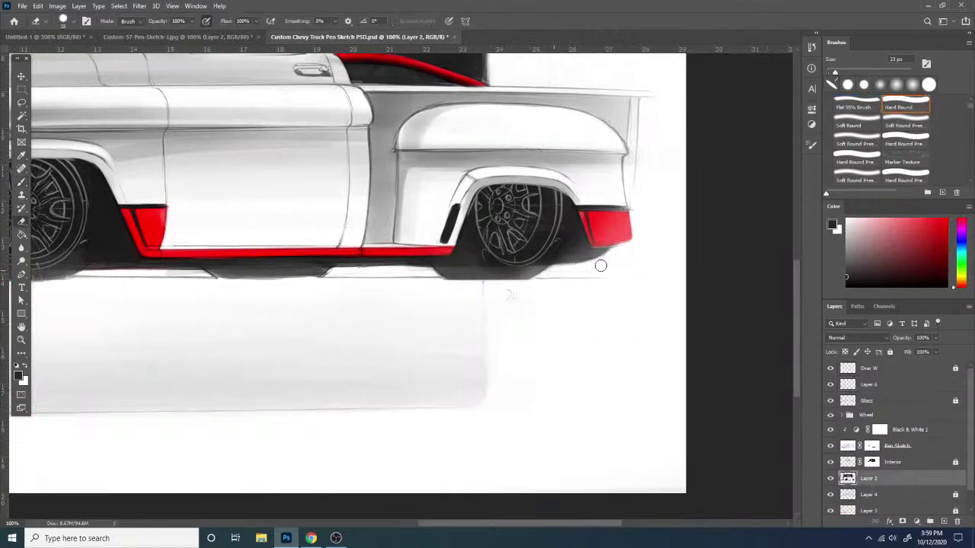
{"action": "left_click_drag", "start_coordinate": [601, 266], "coordinate": [555, 268]}
- Repaint the dark edge behind the rear tire with a sampled near-black and save the document
{"action": "key", "text": "b"}
{"action": "left_click", "coordinate": [551, 253], "text": "alt"}
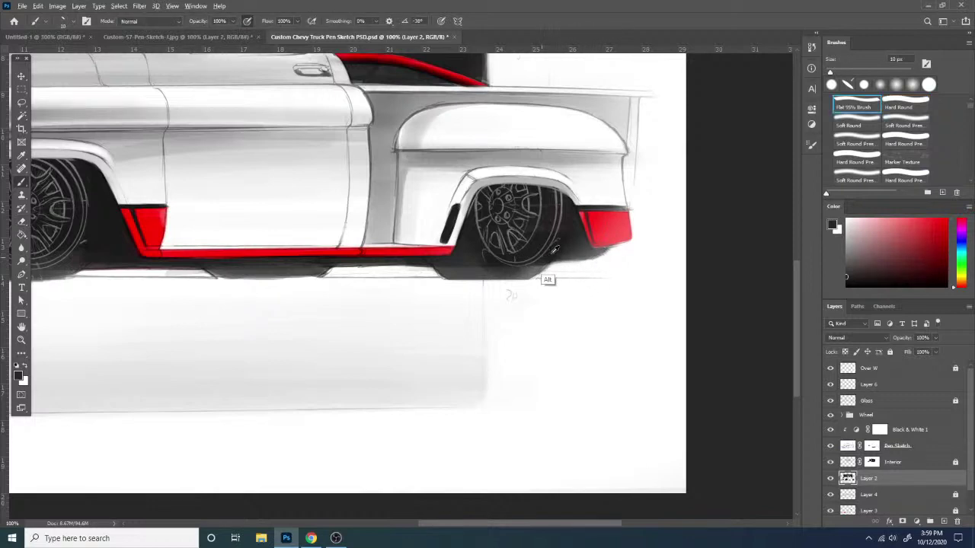
{"action": "left_click_drag", "start_coordinate": [551, 262], "coordinate": [543, 268]}
{"action": "key", "text": "ctrl+minus"}
{"action": "key", "text": "ctrl+minus"}
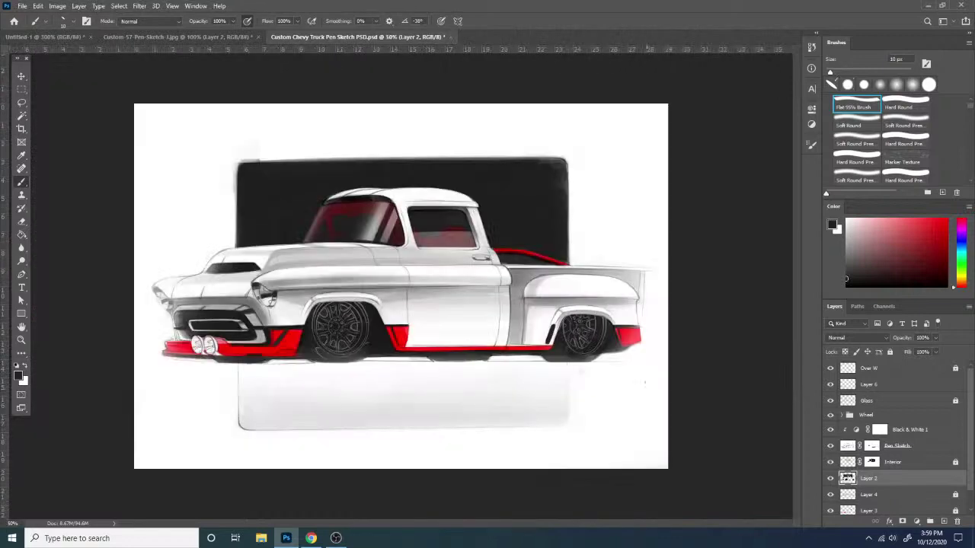
{"action": "key", "text": "ctrl+s"}
- On Layer 6, paint dark reflection bands across the twin fog lights and darken the brackets beneath them
{"action": "key", "text": "ctrl+plus"}
{"action": "left_click", "coordinate": [910, 371]}
{"action": "left_click", "coordinate": [903, 387]}
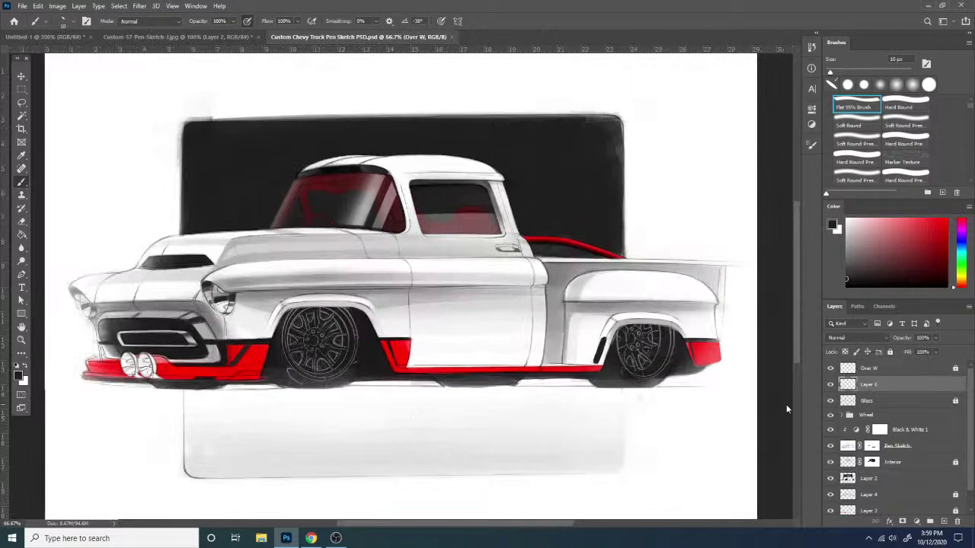
{"action": "key", "text": "ctrl+plus"}
{"action": "key", "text": "ctrl+plus"}
{"action": "left_click_drag", "start_coordinate": [264, 355], "coordinate": [672, 263]}
{"action": "left_click_drag", "start_coordinate": [184, 457], "coordinate": [524, 317]}
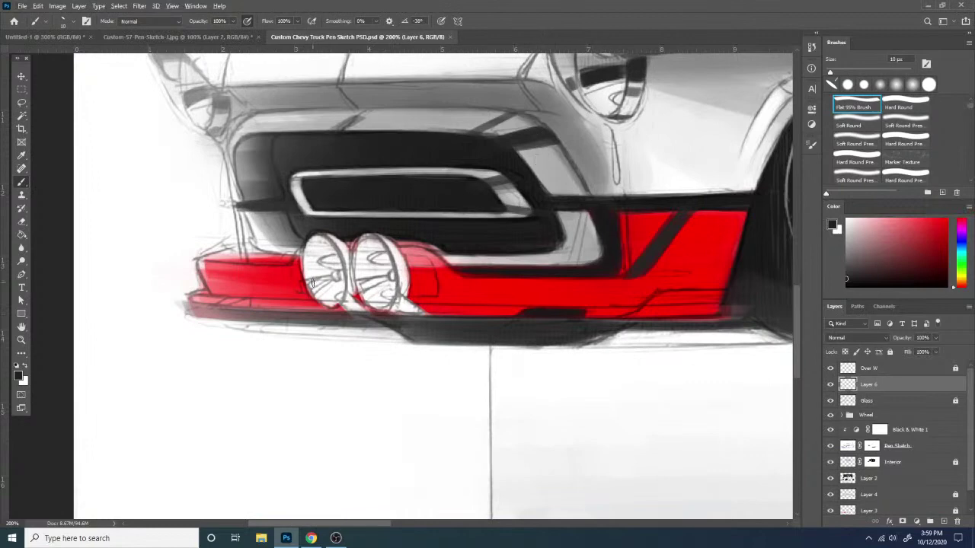
{"action": "mouse_move", "coordinate": [311, 287]}
{"action": "left_mouse_down"}
{"action": "mouse_move", "coordinate": [341, 271]}
{"action": "mouse_move", "coordinate": [311, 291]}
{"action": "mouse_move", "coordinate": [389, 272]}
{"action": "mouse_move", "coordinate": [364, 293]}
{"action": "mouse_move", "coordinate": [399, 275]}
{"action": "left_mouse_up"}
{"action": "key", "text": "ctrl+z"}
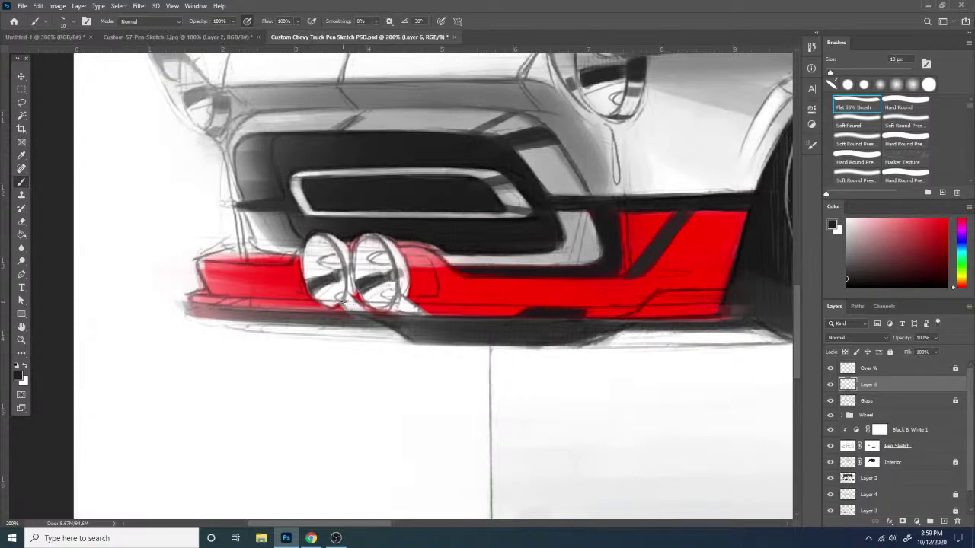
{"action": "left_click_drag", "start_coordinate": [342, 302], "coordinate": [420, 319]}
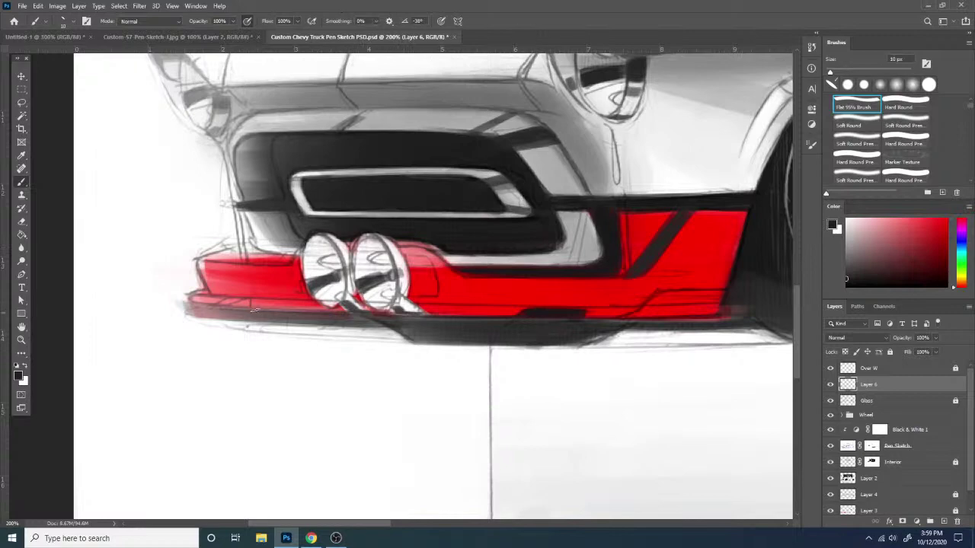
- Paint a dark line along the full length of the front bumper's lower lip, redoing the first stroke
{"action": "left_click_drag", "start_coordinate": [191, 308], "coordinate": [395, 313]}
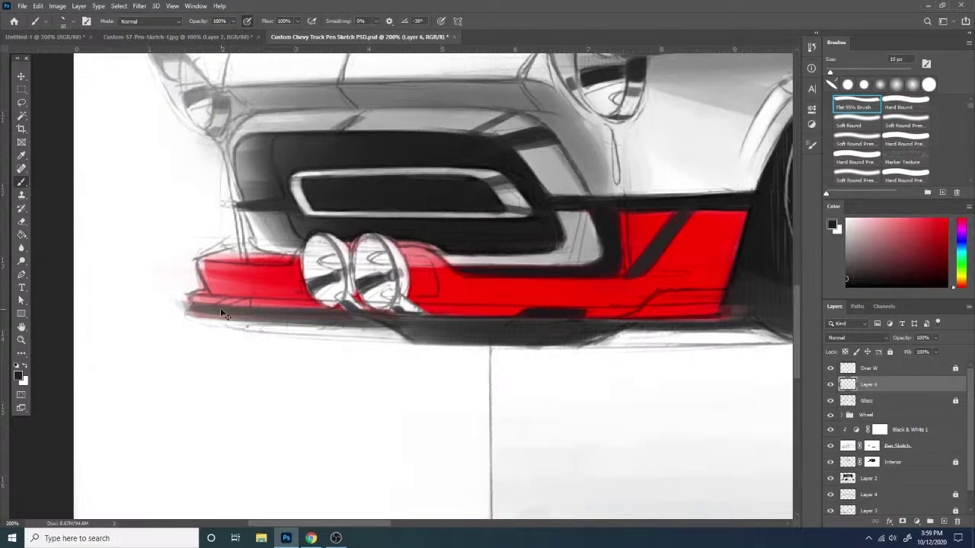
{"action": "key", "text": "ctrl+z"}
{"action": "left_click_drag", "start_coordinate": [187, 308], "coordinate": [585, 321]}
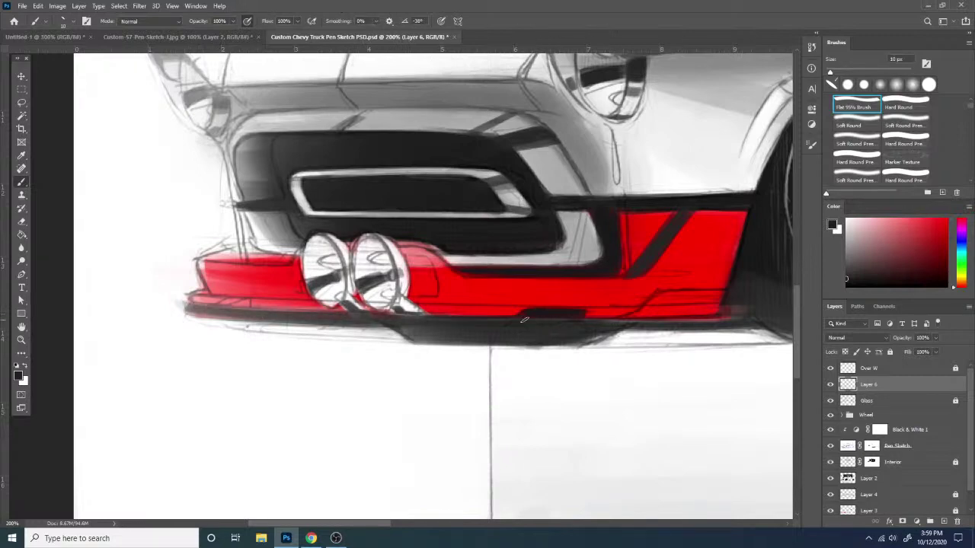
{"action": "left_click_drag", "start_coordinate": [468, 324], "coordinate": [722, 316]}
{"action": "left_click_drag", "start_coordinate": [651, 324], "coordinate": [734, 318]}
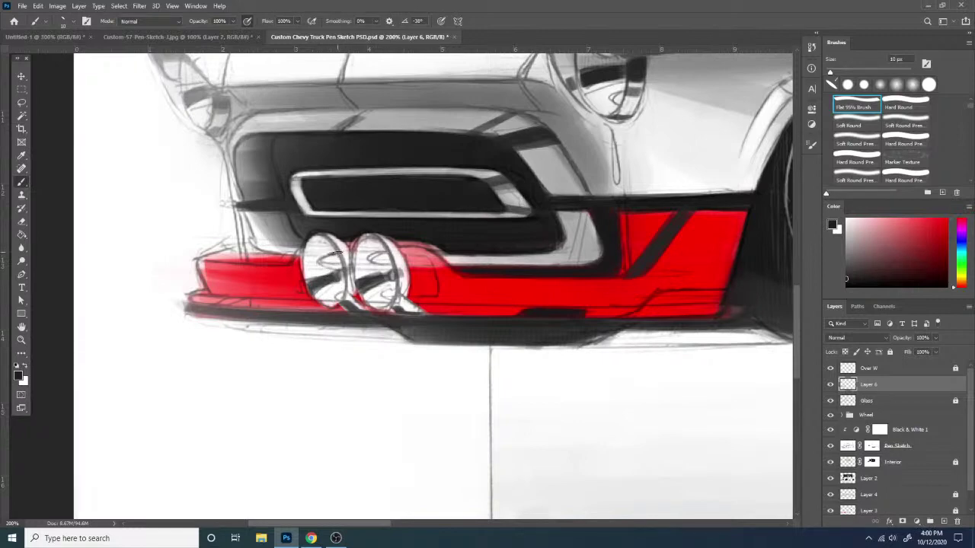
- Add small dark reflection touches to the upper and lower parts of both fog light lenses
{"action": "left_click_drag", "start_coordinate": [386, 253], "coordinate": [383, 267]}
{"action": "left_click_drag", "start_coordinate": [333, 298], "coordinate": [384, 294]}
{"action": "left_click_drag", "start_coordinate": [485, 324], "coordinate": [601, 418]}
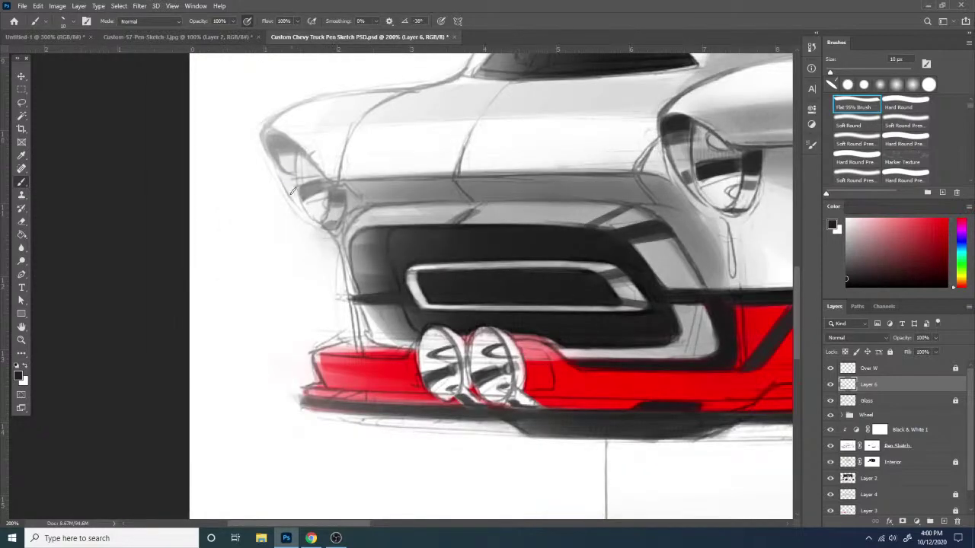
- Add small dark touches to the lower lenses of the far and near headlights
{"action": "left_click_drag", "start_coordinate": [323, 203], "coordinate": [335, 208]}
{"action": "mouse_move", "coordinate": [743, 191]}
{"action": "left_mouse_down"}
{"action": "mouse_move", "coordinate": [722, 195]}
{"action": "mouse_move", "coordinate": [737, 201]}
{"action": "left_mouse_up"}
{"action": "key", "text": "ctrl+minus"}
{"action": "key", "text": "ctrl+minus"}
{"action": "key", "text": "ctrl+minus"}
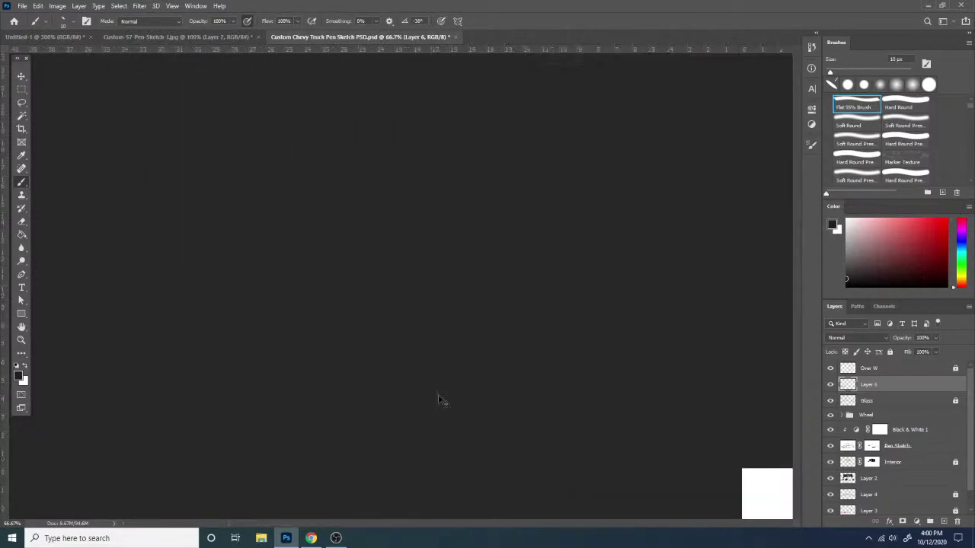
- Set the flat brush size to 17 px for work beneath the truck
{"action": "key", "text": "ctrl+plus"}
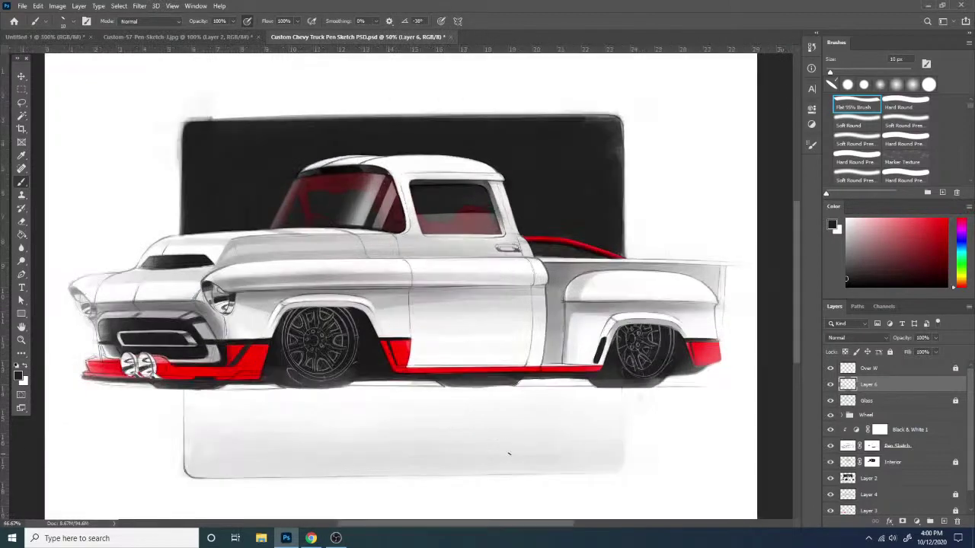
{"action": "key", "text": "ctrl+plus"}
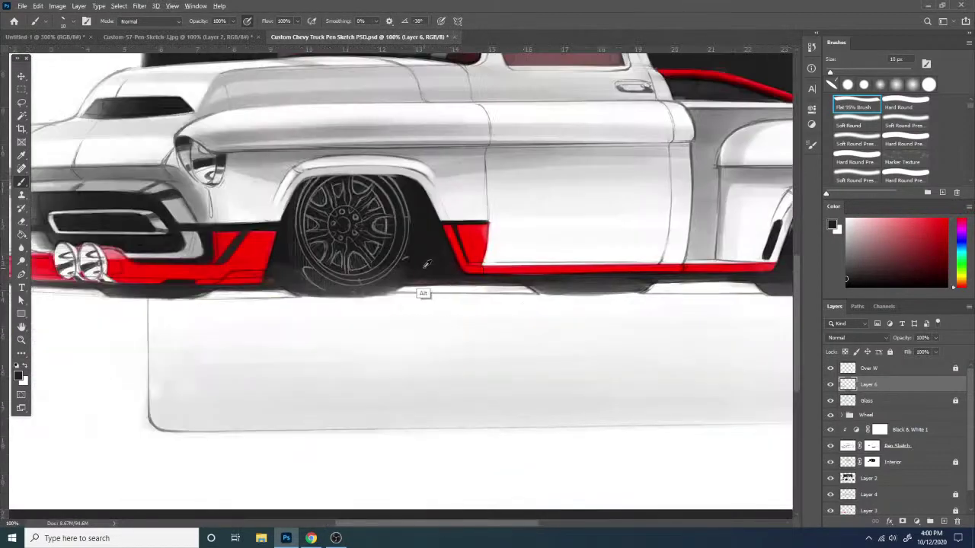
{"action": "right_click", "coordinate": [447, 288]}
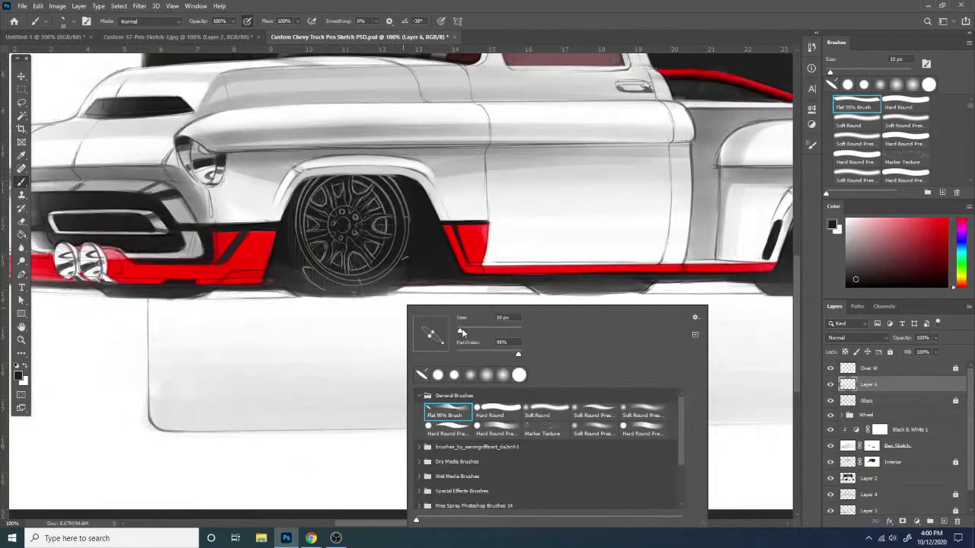
{"action": "left_click_drag", "start_coordinate": [461, 332], "coordinate": [463, 331]}
{"action": "key", "text": "Return"}
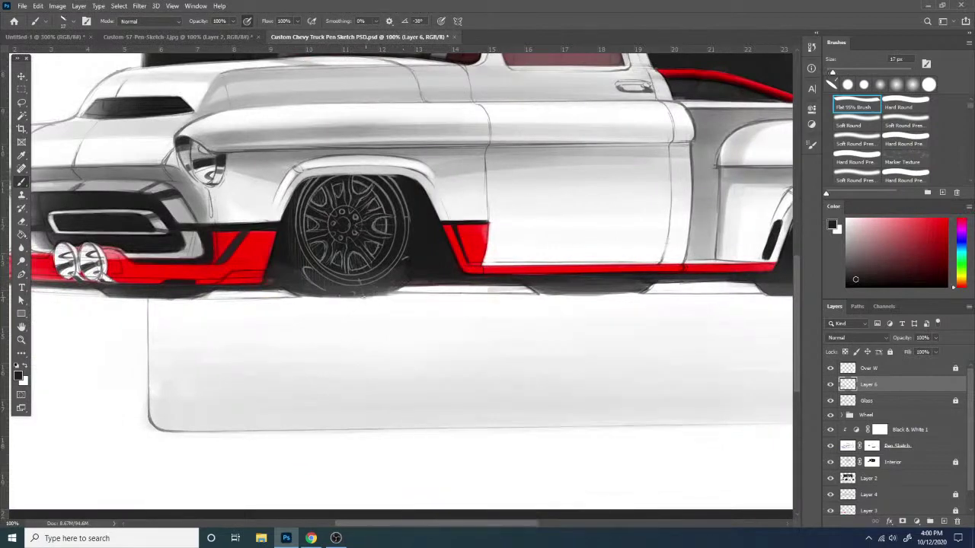
{"action": "left_click_drag", "start_coordinate": [373, 294], "coordinate": [609, 295]}
{"action": "key", "text": "ctrl+z"}
{"action": "left_click_drag", "start_coordinate": [372, 295], "coordinate": [609, 291]}
{"action": "key", "text": "ctrl+z"}
{"action": "mouse_move", "coordinate": [386, 294]}
{"action": "left_mouse_down"}
{"action": "mouse_move", "coordinate": [589, 292]}
{"action": "mouse_move", "coordinate": [544, 295]}
{"action": "left_mouse_up"}
{"action": "key", "text": "ctrl+z"}
{"action": "key", "text": "ctrl+z"}
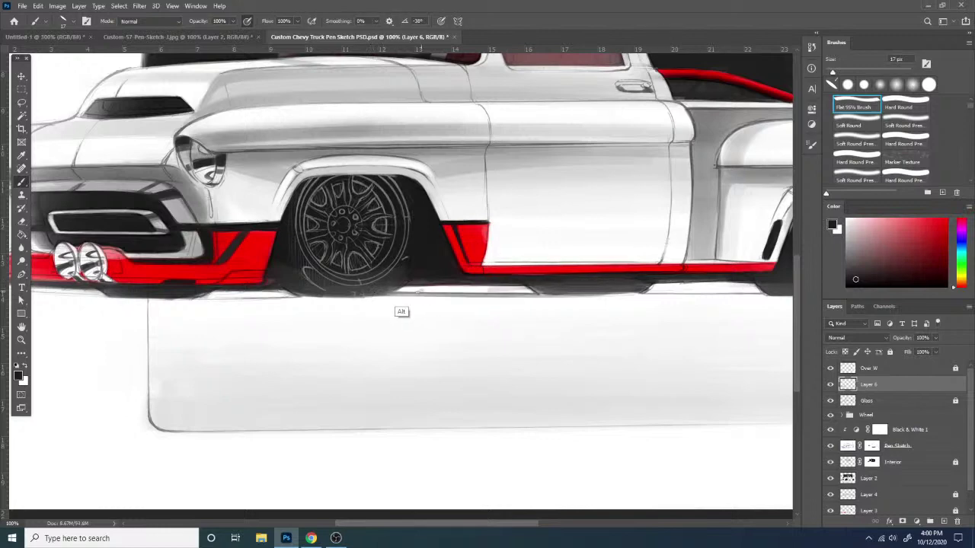
- Choose a dark grey and paint a thin ground line from the front wheel back toward the underbody shadow beneath the door
{"action": "left_click", "coordinate": [392, 288], "text": "alt"}
{"action": "left_click_drag", "start_coordinate": [386, 294], "coordinate": [588, 294]}
{"action": "key", "text": "ctrl+z"}
{"action": "left_click", "coordinate": [846, 257]}
{"action": "left_click_drag", "start_coordinate": [387, 294], "coordinate": [561, 294]}
- Extend the grey ground line from the underbody shadow to the rear wheel and behind it past the tail
{"action": "left_click_drag", "start_coordinate": [617, 361], "coordinate": [429, 357]}
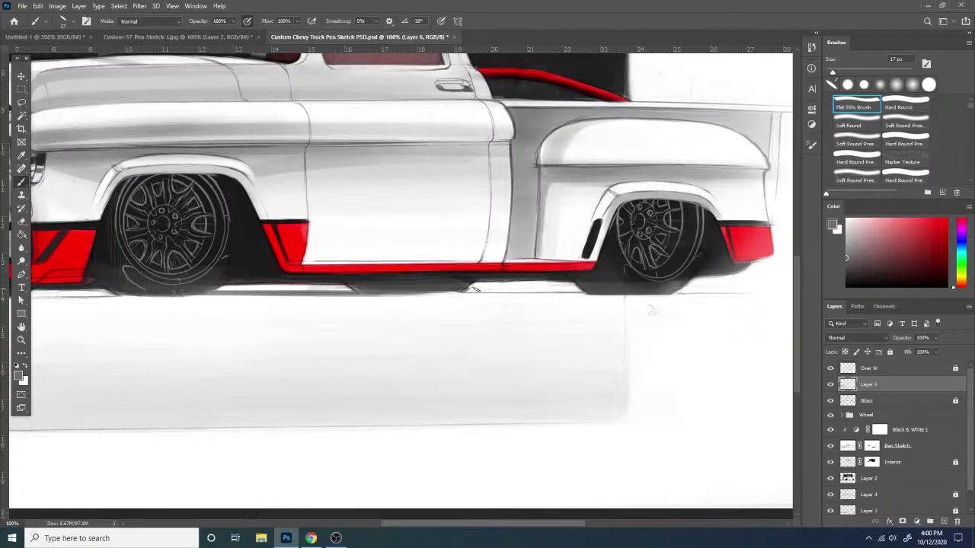
{"action": "mouse_move", "coordinate": [463, 293]}
{"action": "left_mouse_down"}
{"action": "mouse_move", "coordinate": [627, 293]}
{"action": "mouse_move", "coordinate": [496, 294]}
{"action": "mouse_move", "coordinate": [580, 293]}
{"action": "mouse_move", "coordinate": [560, 294]}
{"action": "left_mouse_up"}
{"action": "key", "text": "ctrl+z"}
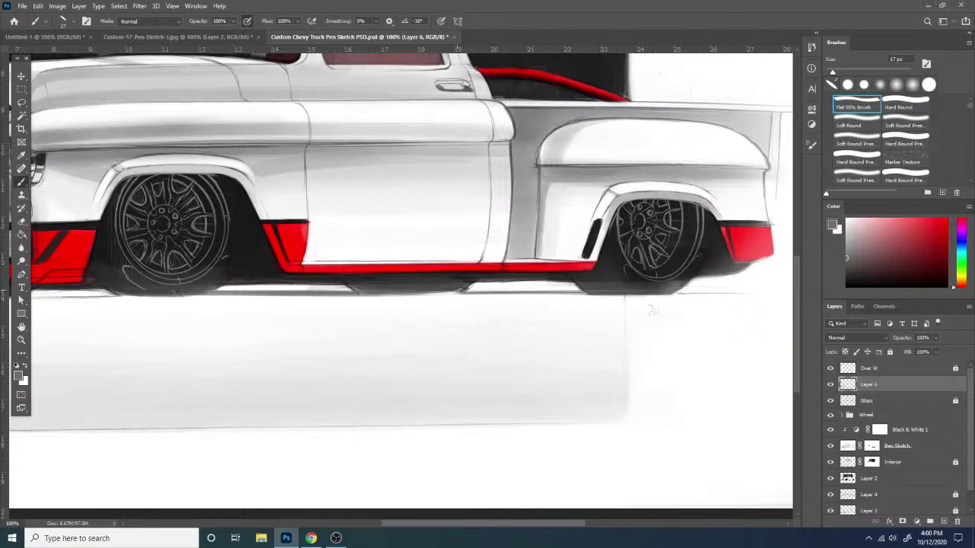
{"action": "mouse_move", "coordinate": [462, 292]}
{"action": "left_mouse_down"}
{"action": "mouse_move", "coordinate": [588, 294]}
{"action": "mouse_move", "coordinate": [580, 292]}
{"action": "left_mouse_up"}
{"action": "left_click_drag", "start_coordinate": [680, 298], "coordinate": [762, 288]}
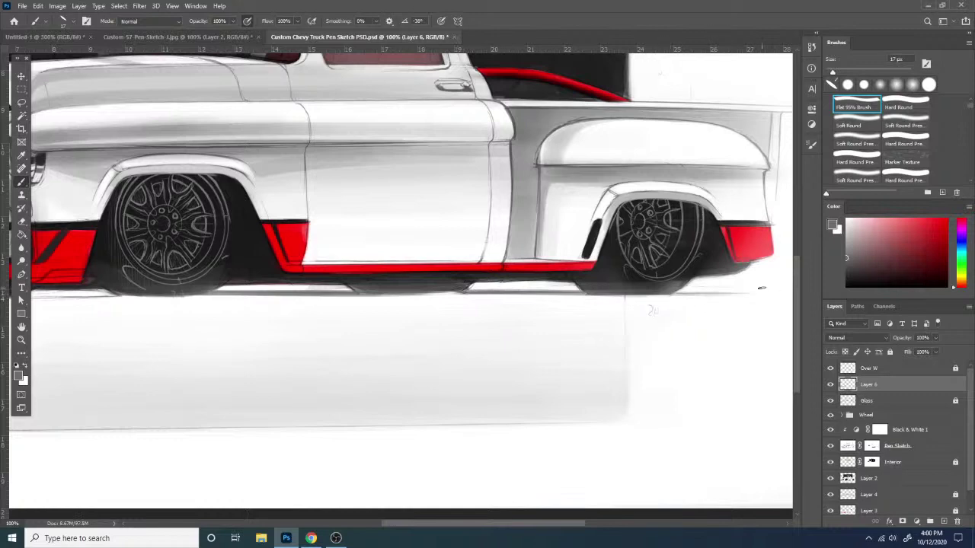
{"action": "left_click_drag", "start_coordinate": [670, 294], "coordinate": [677, 294]}
- Paint the grey ground line along the bottom of the middle underbody shadow, redoing the stroke until it fits
{"action": "left_click_drag", "start_coordinate": [306, 310], "coordinate": [498, 309]}
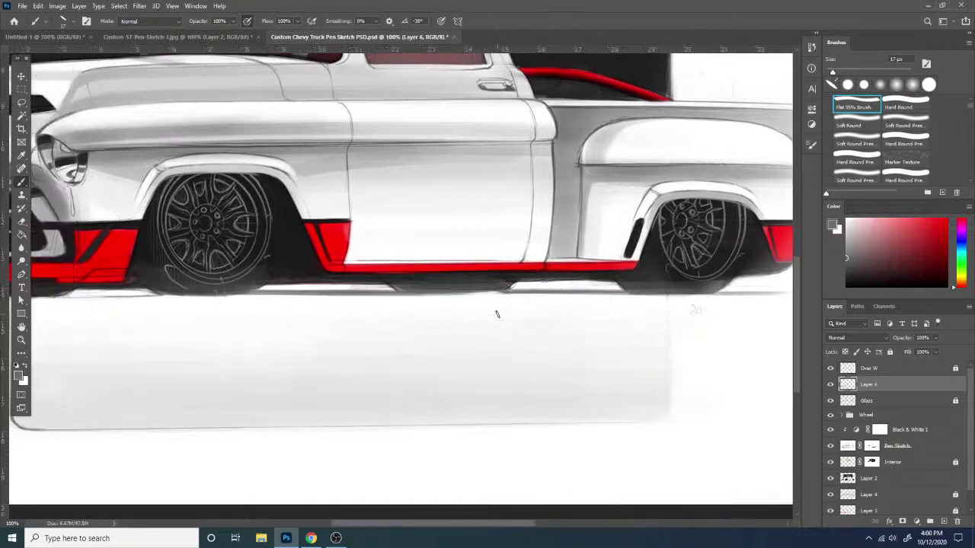
{"action": "left_click_drag", "start_coordinate": [558, 287], "coordinate": [658, 293]}
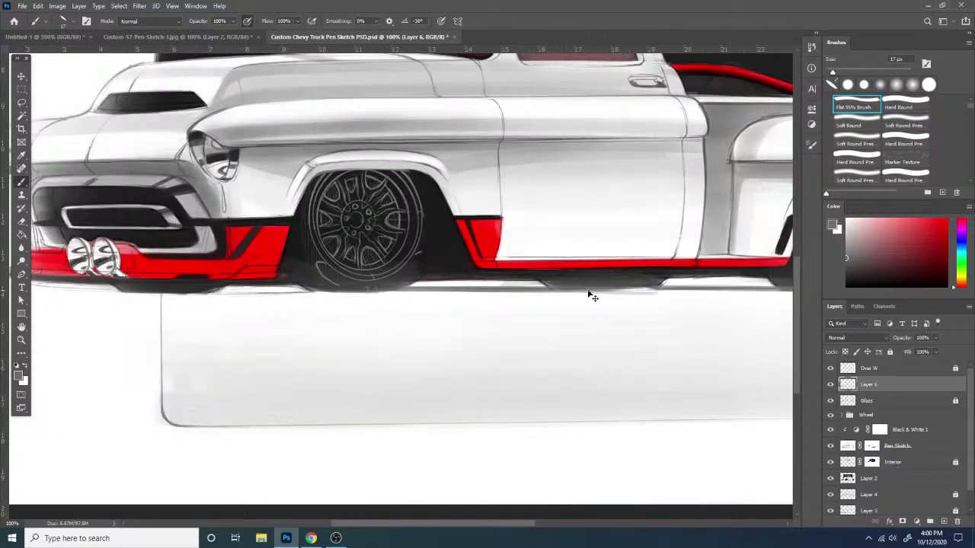
{"action": "key", "text": "ctrl+z"}
{"action": "left_click_drag", "start_coordinate": [554, 287], "coordinate": [670, 289]}
{"action": "key", "text": "ctrl+z"}
{"action": "left_click_drag", "start_coordinate": [554, 289], "coordinate": [643, 290]}
- Paint the grey ground line beneath the front bumper and on under the front wheel, undoing the last extra stroke
{"action": "left_click_drag", "start_coordinate": [263, 309], "coordinate": [503, 311]}
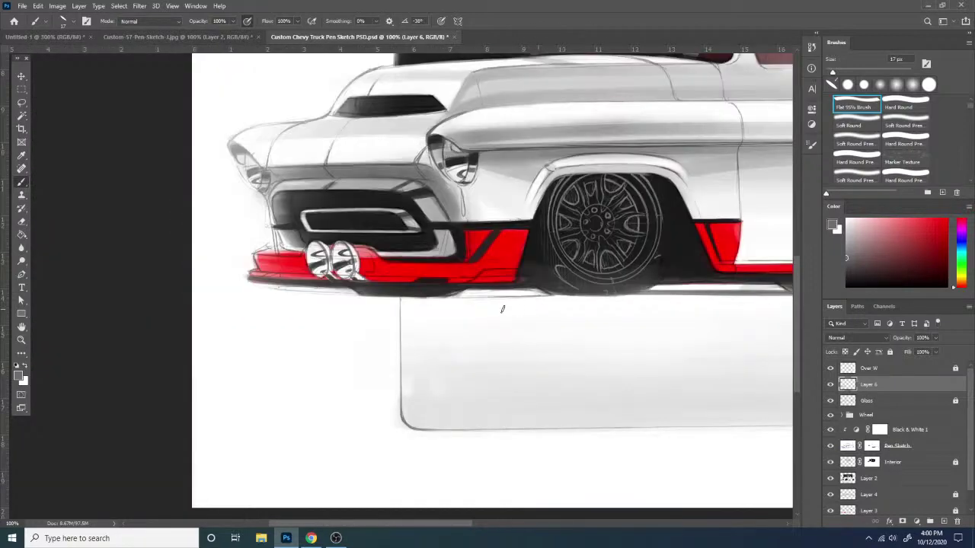
{"action": "left_click_drag", "start_coordinate": [278, 294], "coordinate": [474, 293]}
{"action": "left_click_drag", "start_coordinate": [280, 290], "coordinate": [567, 295]}
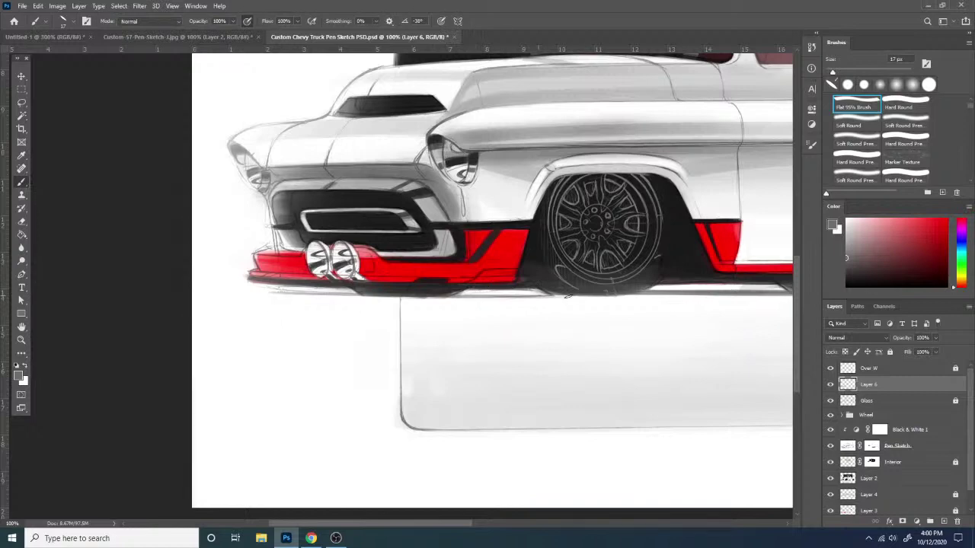
{"action": "left_click_drag", "start_coordinate": [466, 295], "coordinate": [678, 288]}
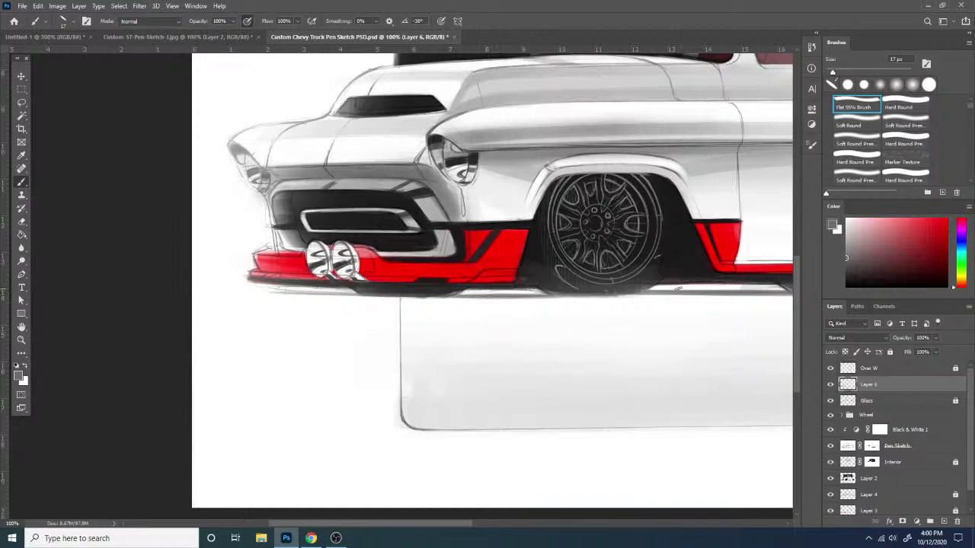
{"action": "left_click_drag", "start_coordinate": [559, 297], "coordinate": [647, 293]}
{"action": "key", "text": "ctrl+z"}
{"action": "key", "text": "ctrl+minus"}
{"action": "key", "text": "ctrl+minus"}
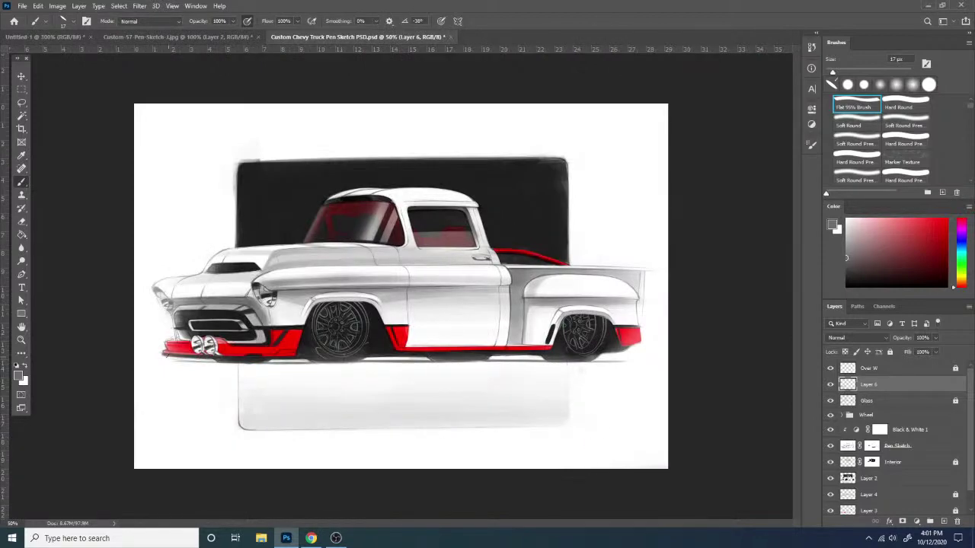
- Add one more grey stroke along the shadow under the front bumper toward the front wheel
{"action": "key", "text": "ctrl+plus"}
{"action": "key", "text": "ctrl+plus"}
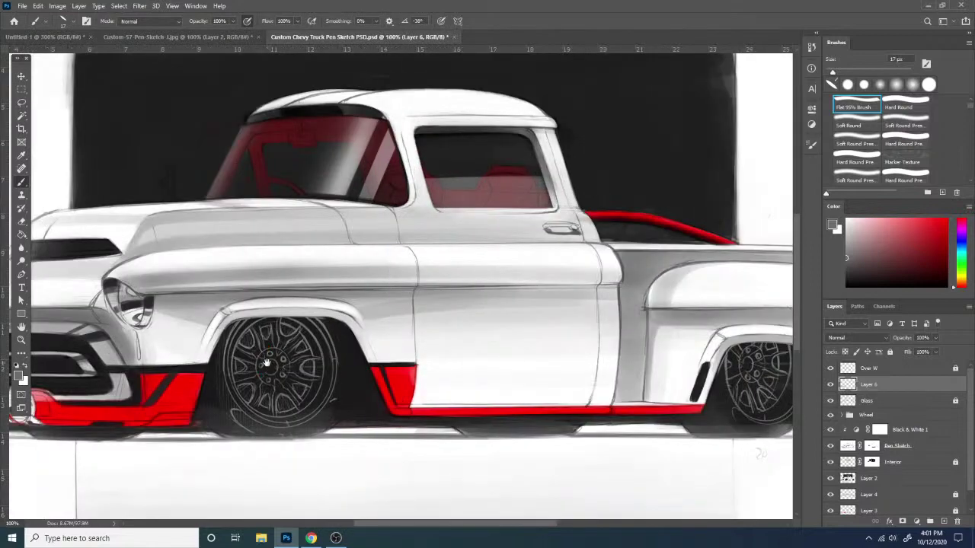
{"action": "left_click_drag", "start_coordinate": [268, 365], "coordinate": [635, 276]}
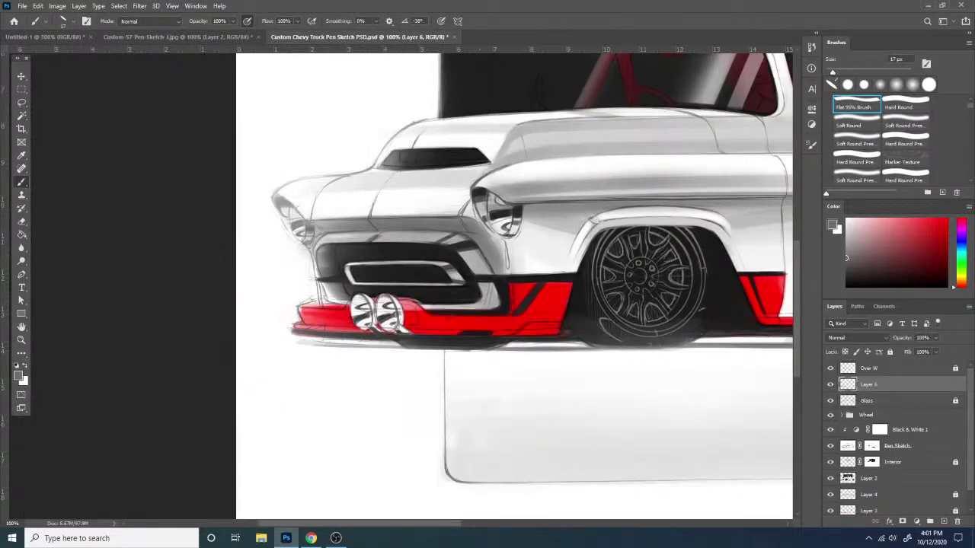
{"action": "left_click_drag", "start_coordinate": [300, 339], "coordinate": [583, 336]}
{"action": "key", "text": "ctrl+minus"}
{"action": "key", "text": "ctrl+minus"}
{"action": "key", "text": "ctrl+minus"}
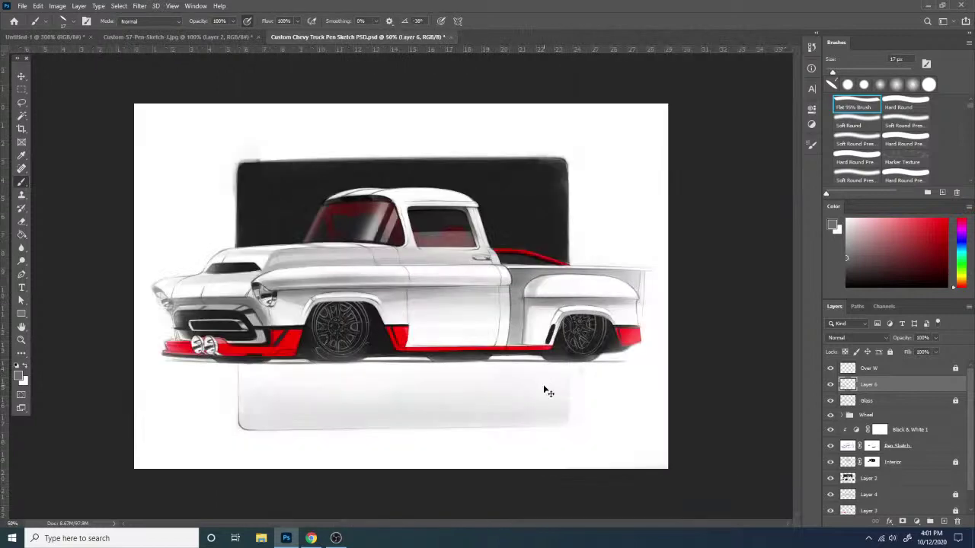
- Unlock the Glass layer and merge Layer 6 down into it
{"action": "key", "text": "ctrl+plus"}
{"action": "right_click", "coordinate": [909, 386]}
{"action": "left_click", "coordinate": [937, 401]}
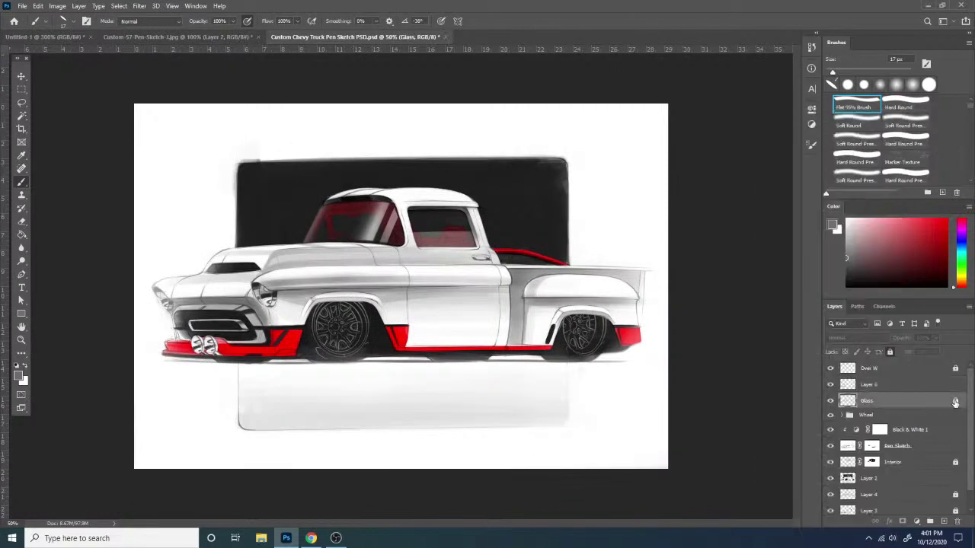
{"action": "left_click", "coordinate": [955, 401]}
{"action": "right_click", "coordinate": [896, 390]}
{"action": "left_click", "coordinate": [913, 386]}
{"action": "right_click", "coordinate": [913, 386]}
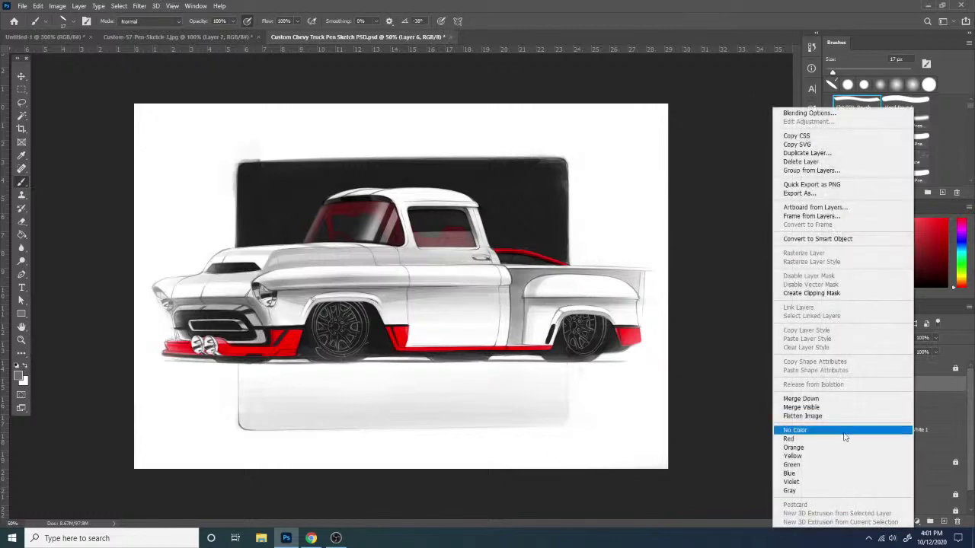
{"action": "left_click", "coordinate": [853, 398]}
- Toggle the Glass layer's visibility off and on to compare the truck with and without the shading
{"action": "left_click", "coordinate": [830, 385]}
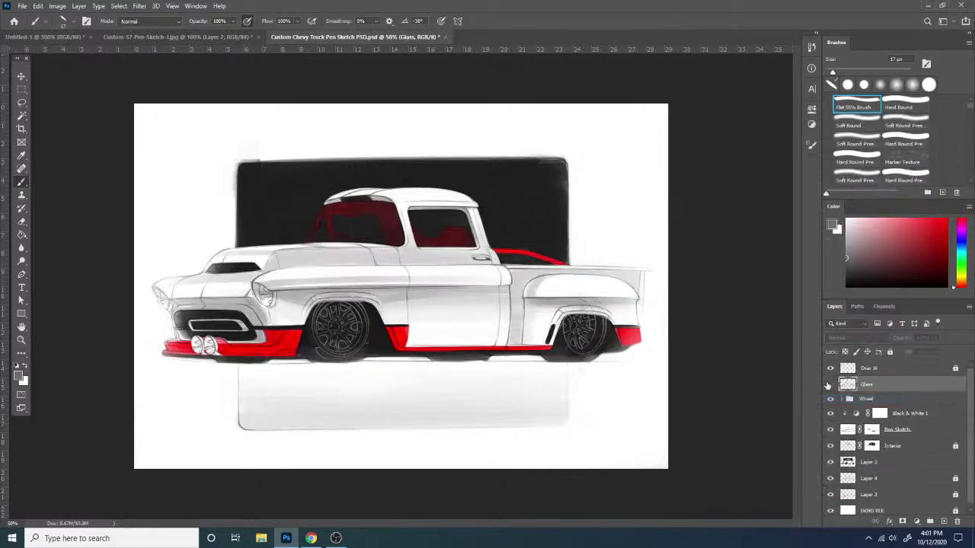
{"action": "left_click", "coordinate": [830, 385]}
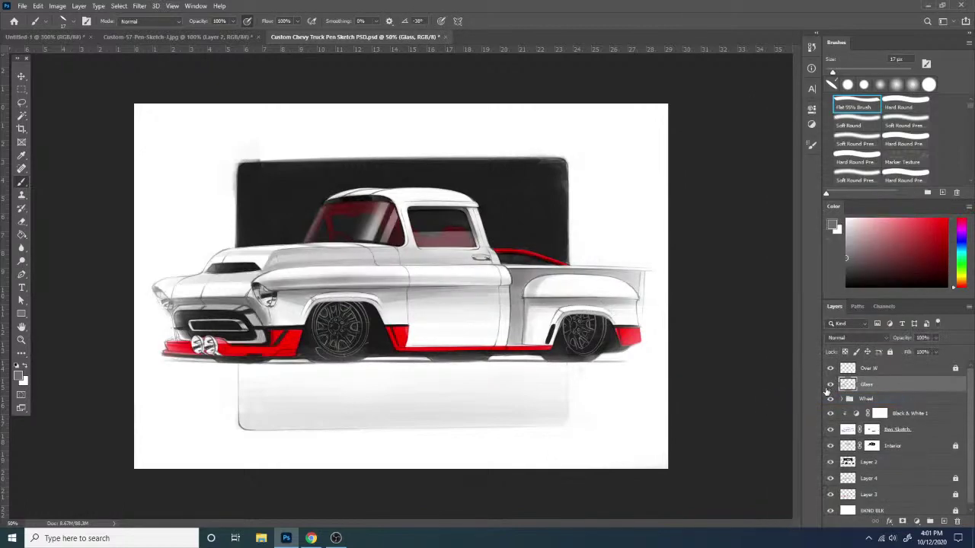
{"action": "left_click", "coordinate": [830, 385]}
{"action": "left_click", "coordinate": [831, 385]}
- Flip the canvas horizontally and add a new layer above Over W
{"action": "key", "text": "ctrl+shift+h"}
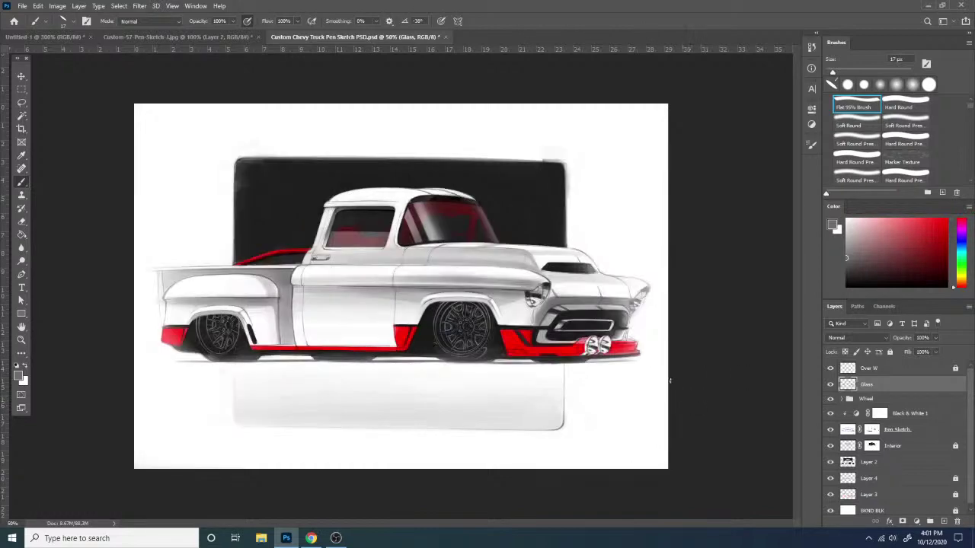
{"action": "left_click", "coordinate": [884, 370]}
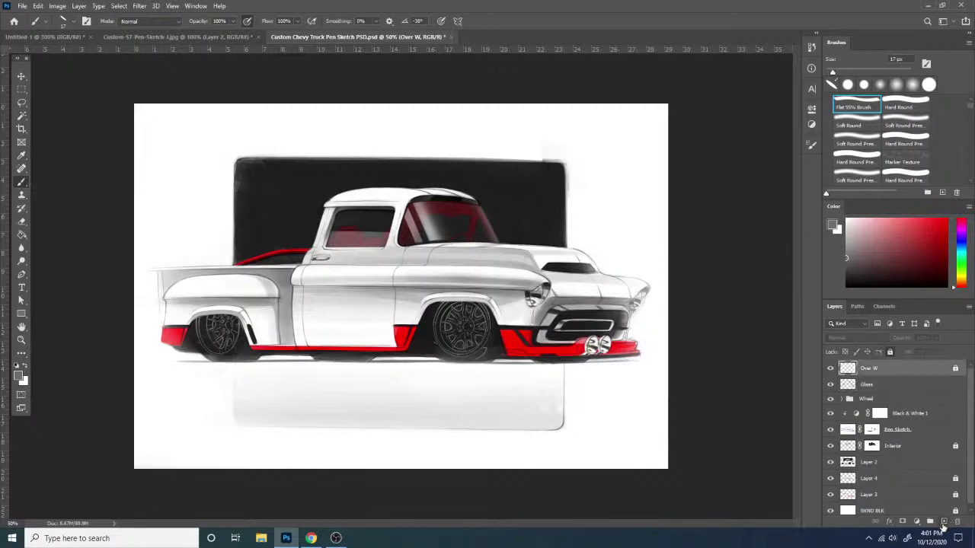
{"action": "left_click", "coordinate": [944, 521]}
{"action": "scroll", "coordinate": [632, 366], "scroll_direction": "up", "scroll_amount": 2}
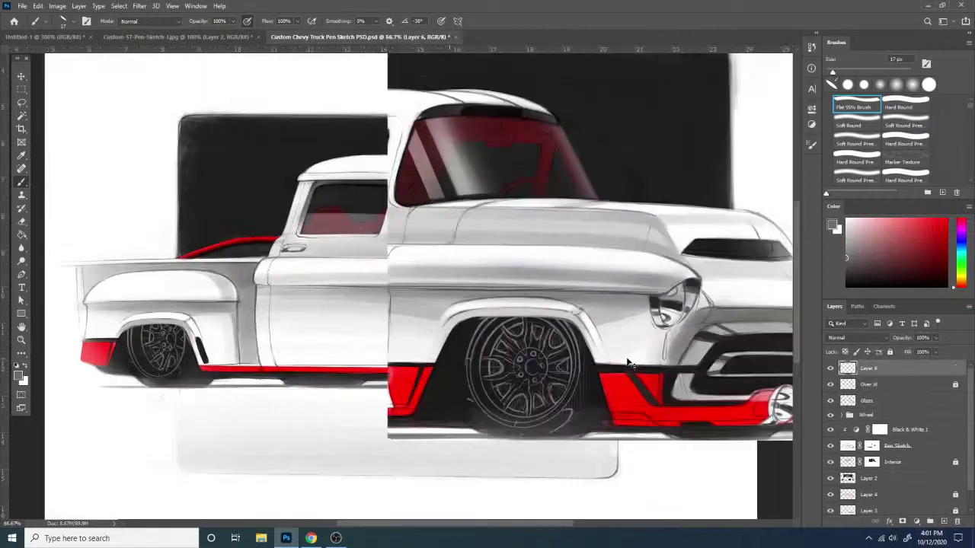
{"action": "scroll", "coordinate": [631, 366], "scroll_direction": "up", "scroll_amount": 1}
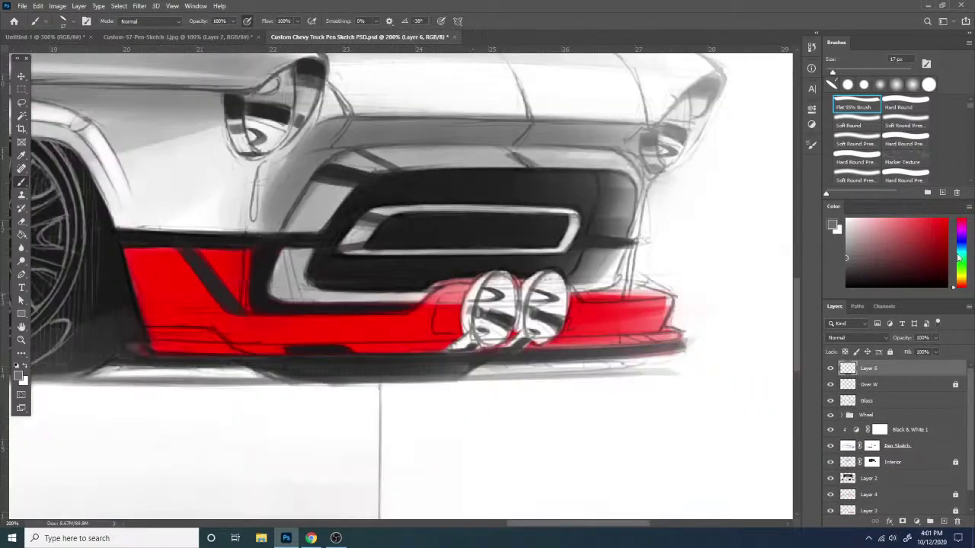
- Set the foreground colour to a dark olive yellow
{"action": "left_click", "coordinate": [963, 280]}
{"action": "left_click", "coordinate": [924, 251]}
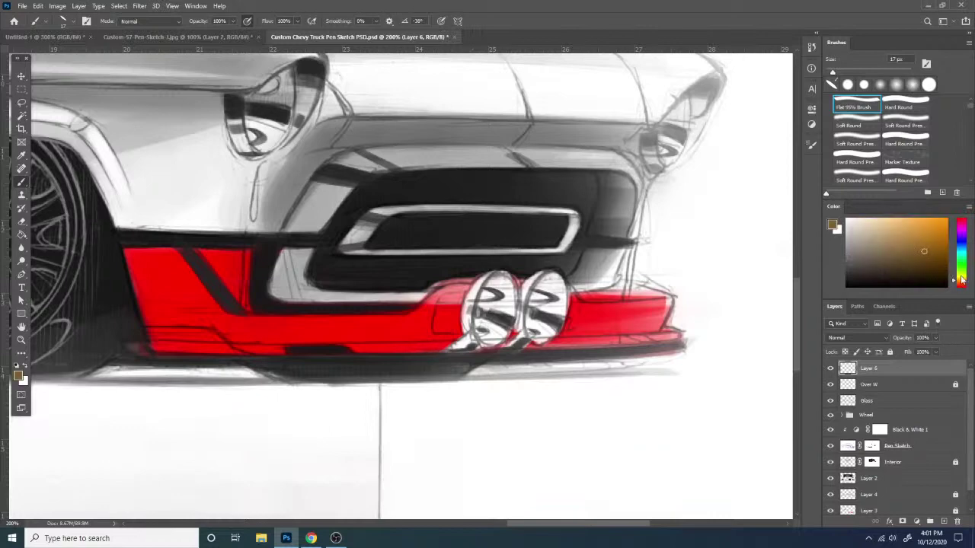
{"action": "left_click_drag", "start_coordinate": [960, 281], "coordinate": [957, 284]}
{"action": "left_click", "coordinate": [924, 256]}
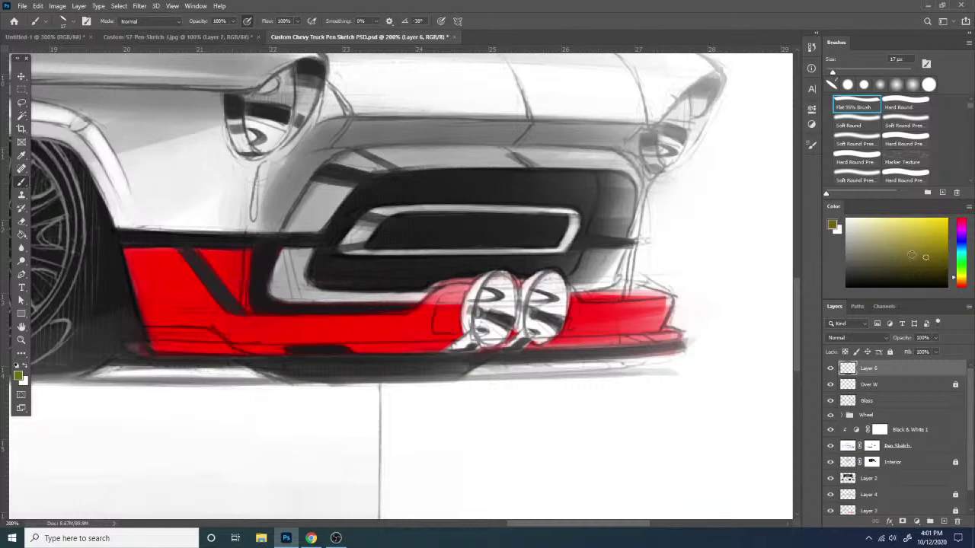
{"action": "left_click", "coordinate": [919, 247]}
{"action": "right_click", "coordinate": [499, 301]}
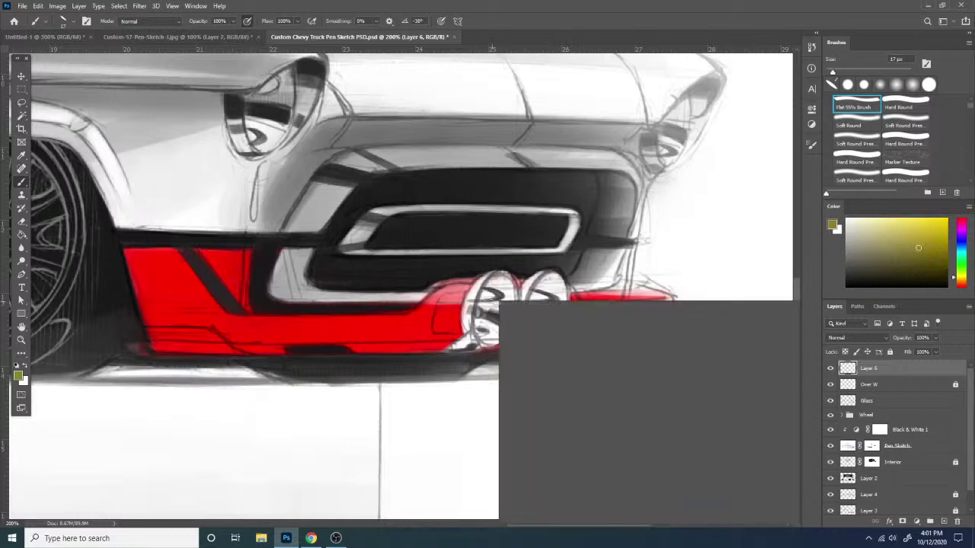
{"action": "key", "text": "Escape"}
{"action": "left_click_drag", "start_coordinate": [511, 296], "coordinate": [503, 351]}
{"action": "key", "text": "ctrl+z"}
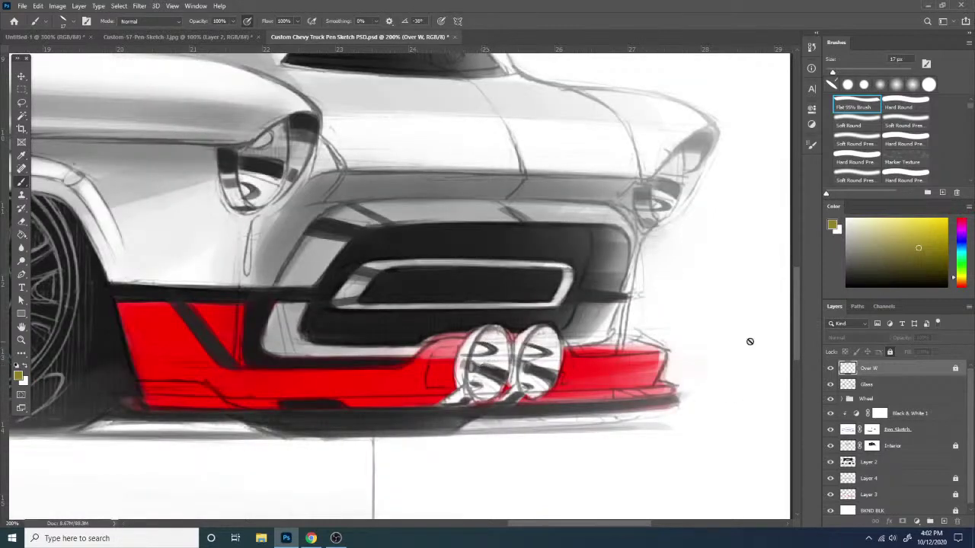
- Create a new layer above Over W and try tinting the fog light lens nearest the front wheel with olive yellow
{"action": "left_click", "coordinate": [944, 522]}
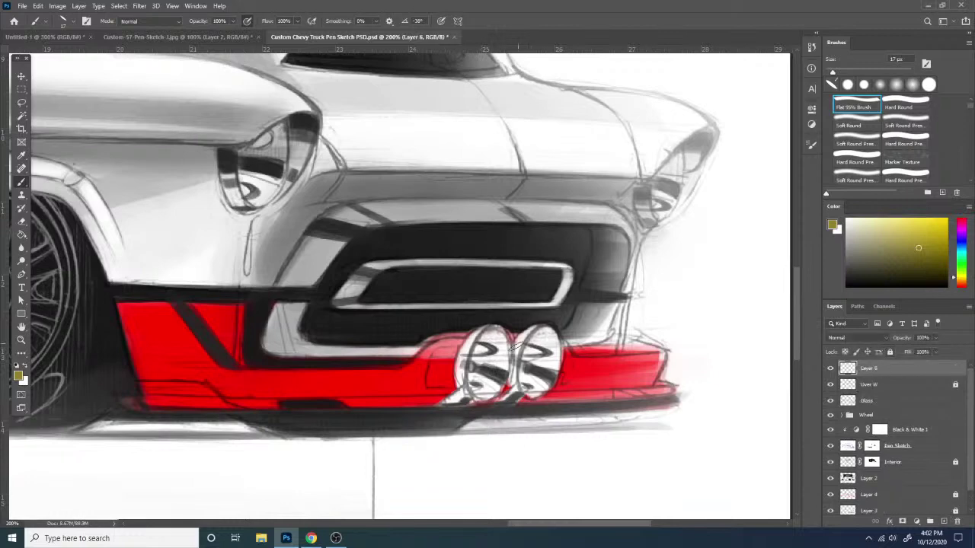
{"action": "left_click_drag", "start_coordinate": [487, 350], "coordinate": [480, 393]}
{"action": "key", "text": "ctrl+z"}
{"action": "left_click_drag", "start_coordinate": [496, 331], "coordinate": [479, 368]}
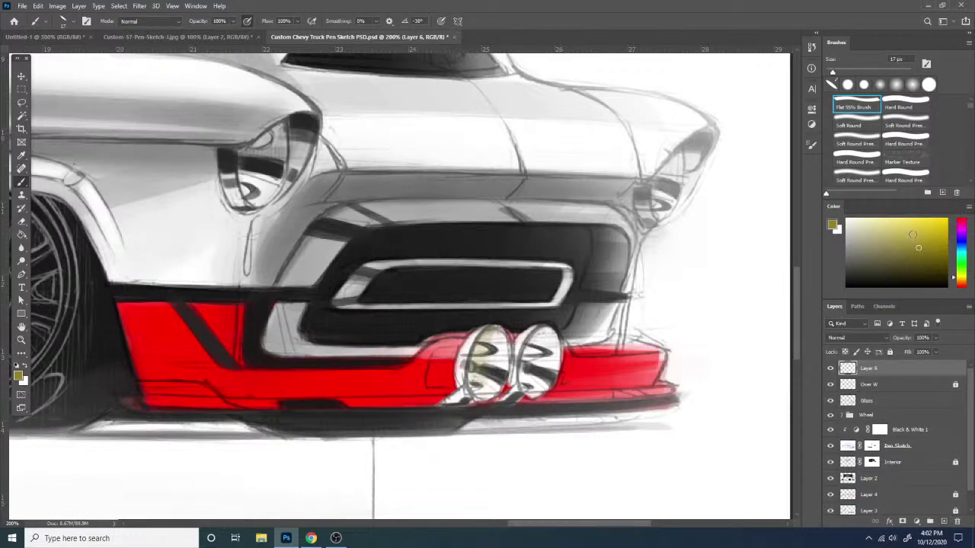
{"action": "key", "text": "ctrl+z"}
- Pick a brighter yellow and tint both fog light lenses with it, redoing the first lens
{"action": "left_click", "coordinate": [933, 235]}
{"action": "mouse_move", "coordinate": [500, 333]}
{"action": "left_mouse_down"}
{"action": "mouse_move", "coordinate": [483, 342]}
{"action": "mouse_move", "coordinate": [472, 376]}
{"action": "mouse_move", "coordinate": [490, 326]}
{"action": "mouse_move", "coordinate": [479, 392]}
{"action": "mouse_move", "coordinate": [502, 358]}
{"action": "left_mouse_up"}
{"action": "key", "text": "ctrl+z"}
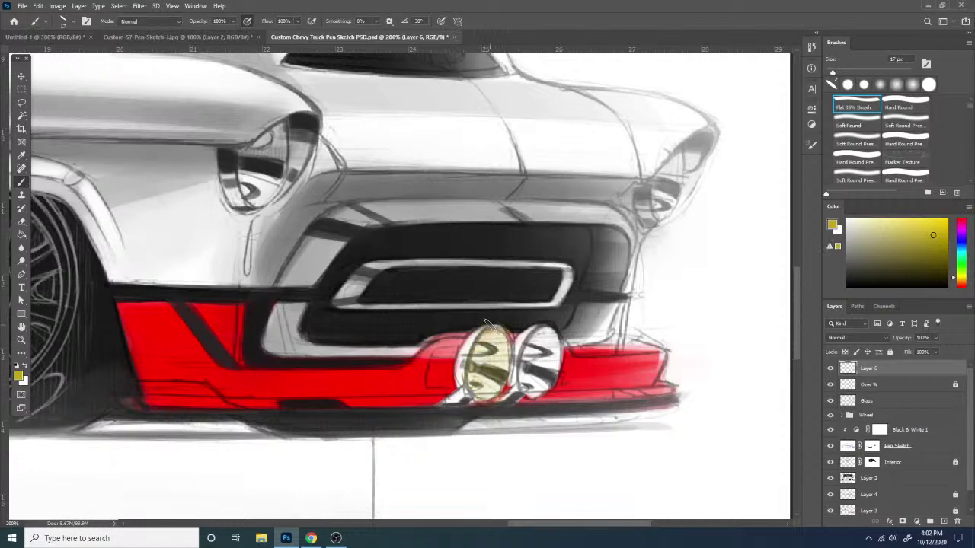
{"action": "mouse_move", "coordinate": [484, 320]}
{"action": "left_mouse_down"}
{"action": "mouse_move", "coordinate": [482, 385]}
{"action": "mouse_move", "coordinate": [503, 365]}
{"action": "left_mouse_up"}
{"action": "mouse_move", "coordinate": [550, 335]}
{"action": "left_mouse_down"}
{"action": "mouse_move", "coordinate": [537, 381]}
{"action": "mouse_move", "coordinate": [538, 333]}
{"action": "mouse_move", "coordinate": [523, 388]}
{"action": "left_mouse_up"}
{"action": "left_click_drag", "start_coordinate": [533, 354], "coordinate": [520, 393]}
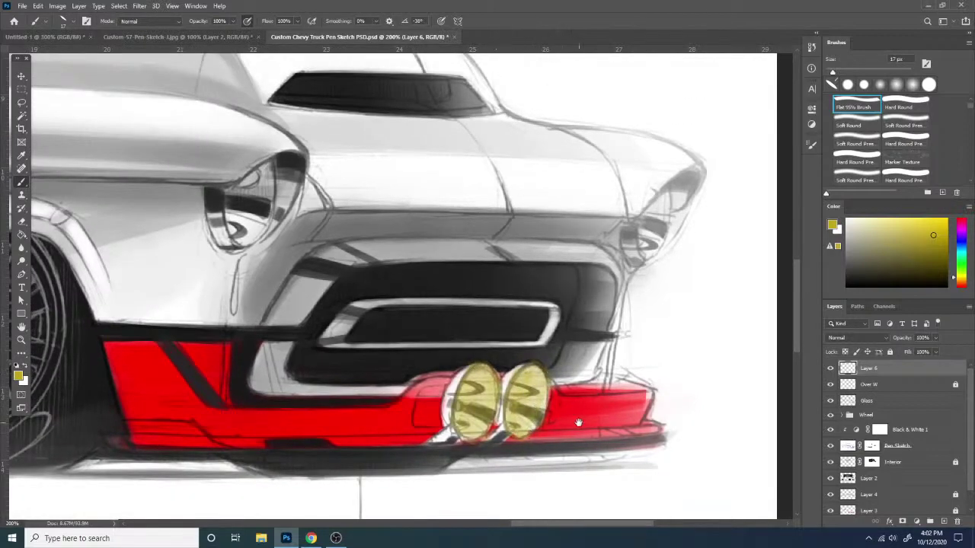
- Clean up stray yellow around the fog light lenses with a 20 px Hard Round eraser and return to the Brush tool
{"action": "left_click_drag", "start_coordinate": [577, 420], "coordinate": [623, 347]}
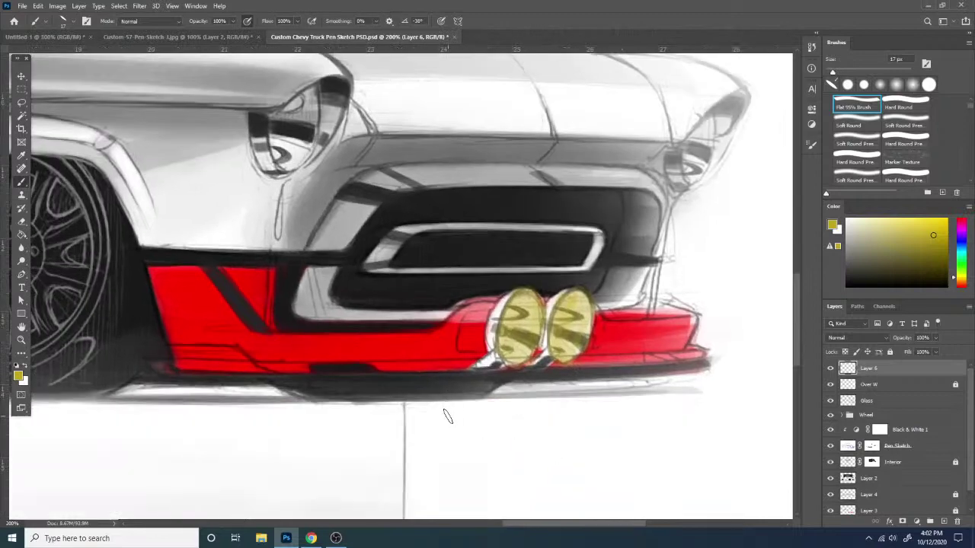
{"action": "key", "text": "e"}
{"action": "right_click", "coordinate": [505, 307]}
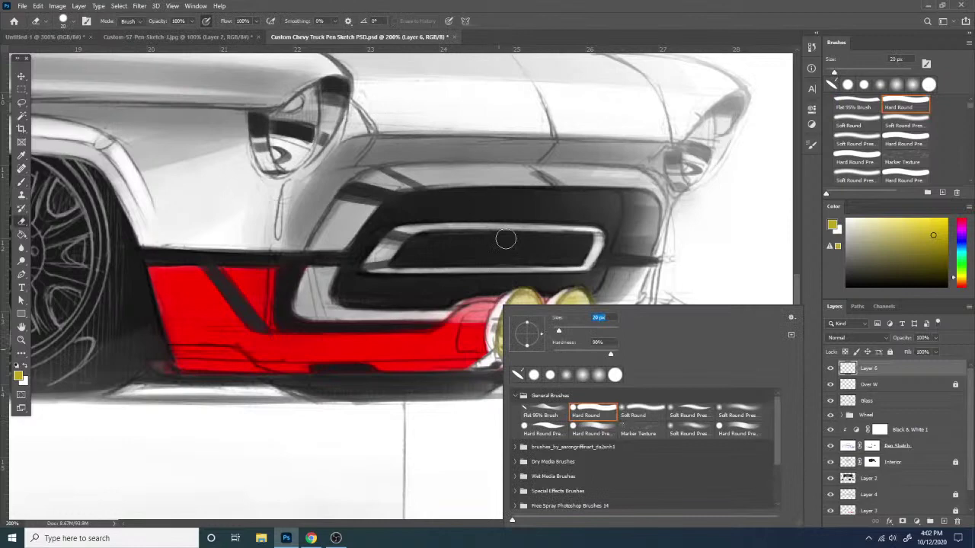
{"action": "left_click", "coordinate": [485, 336]}
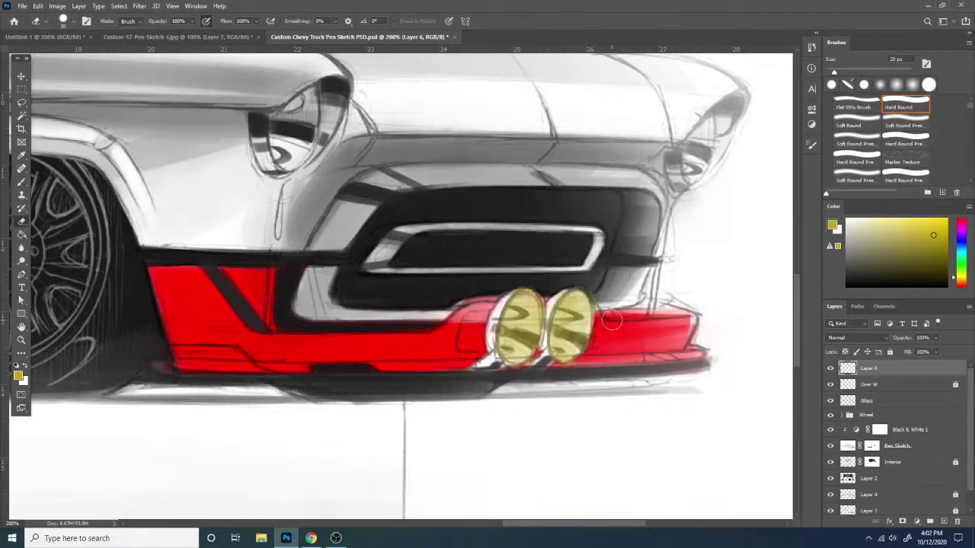
{"action": "key", "text": "b"}
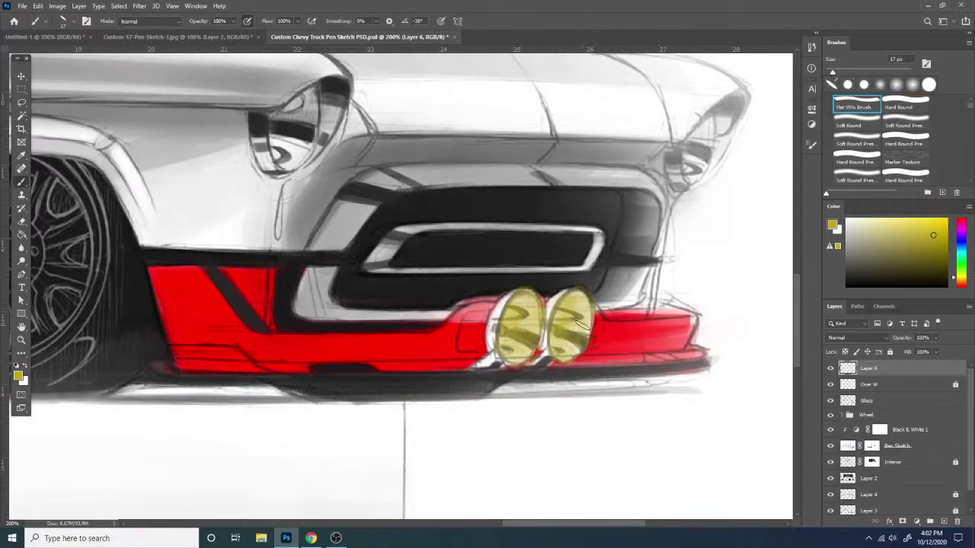
- Place the fog light tint layer below Over W and merge it down into the Glass layer
{"action": "key", "text": "ctrl+minus"}
{"action": "key", "text": "ctrl+minus"}
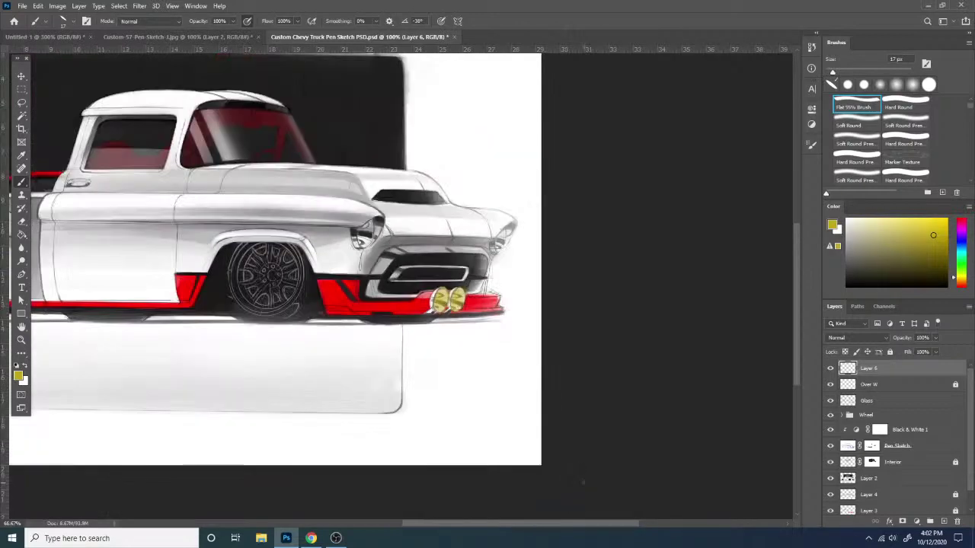
{"action": "key", "text": "ctrl+minus"}
{"action": "key", "text": "ctrl+plus"}
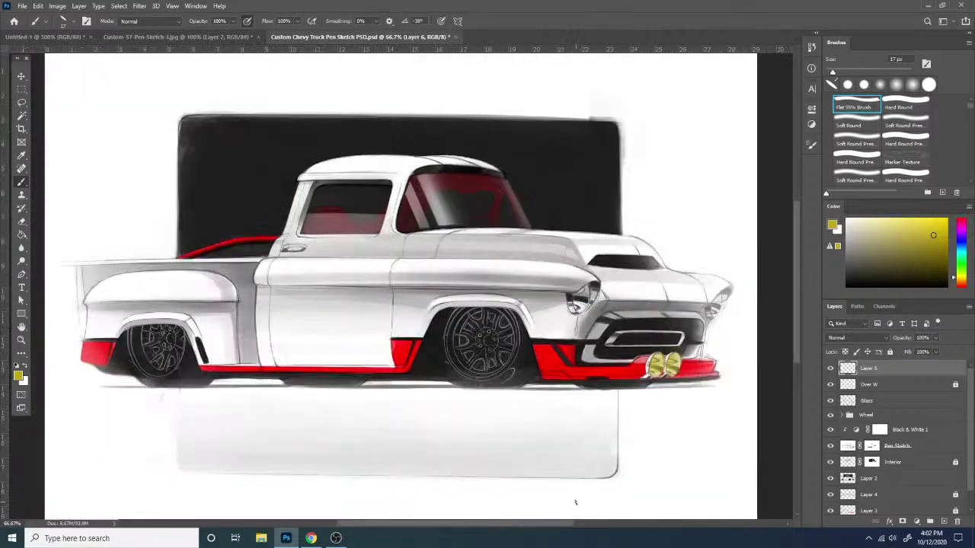
{"action": "left_click_drag", "start_coordinate": [895, 371], "coordinate": [910, 396]}
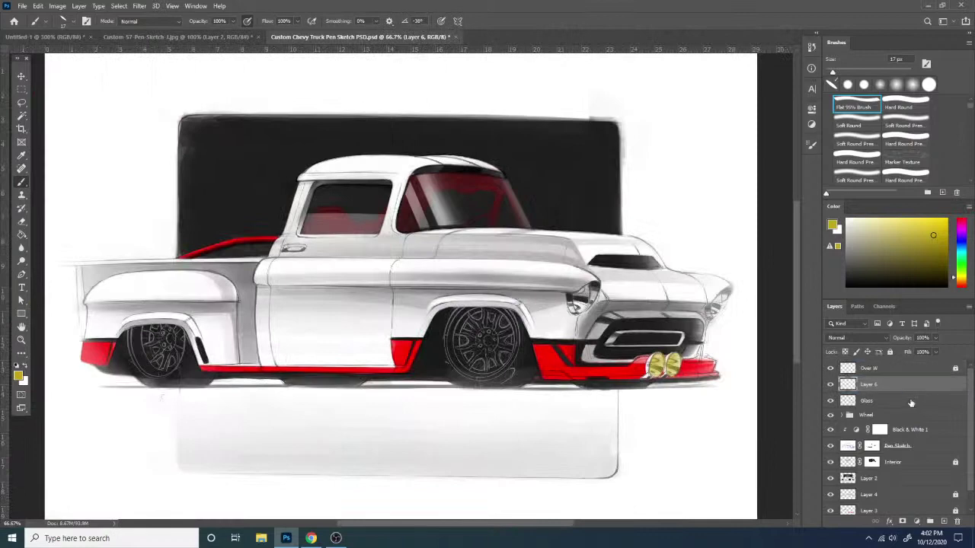
{"action": "right_click", "coordinate": [874, 386]}
{"action": "left_click", "coordinate": [773, 398]}
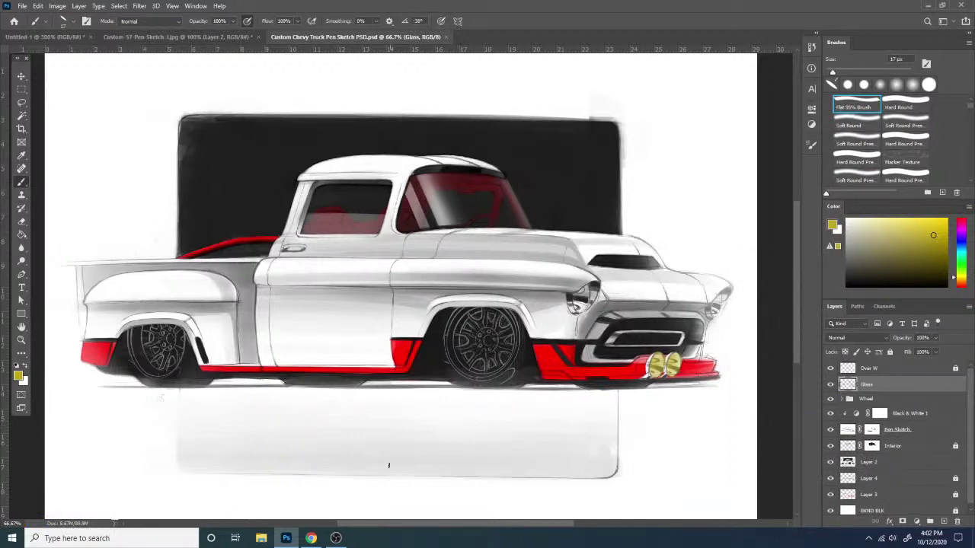
- Flip the canvas horizontally and add a new layer between Over W and Glass
{"action": "key", "text": "ctrl+shift+h"}
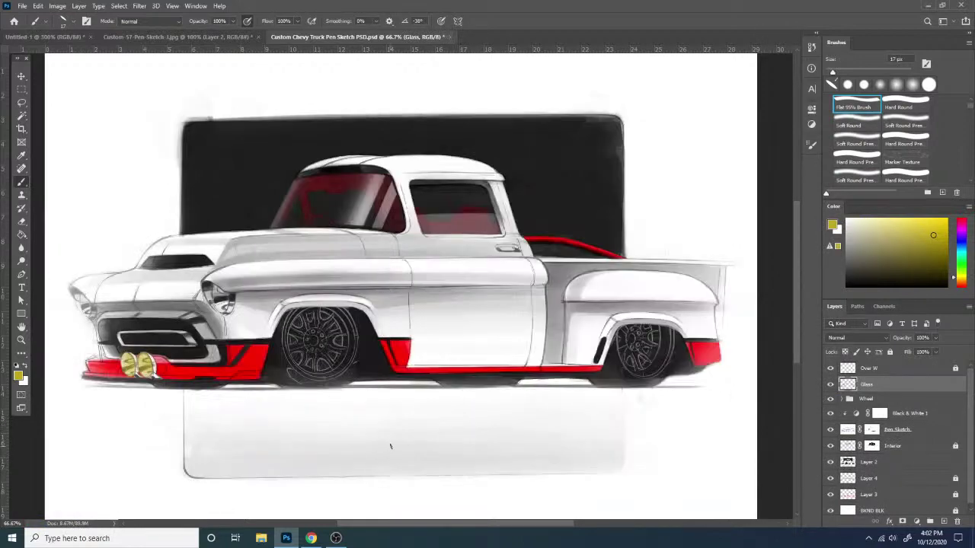
{"action": "key", "text": "ctrl+plus"}
{"action": "key", "text": "ctrl+plus"}
{"action": "left_click_drag", "start_coordinate": [570, 269], "coordinate": [770, 103]}
{"action": "left_click_drag", "start_coordinate": [535, 288], "coordinate": [611, 170]}
{"action": "left_click", "coordinate": [943, 521]}
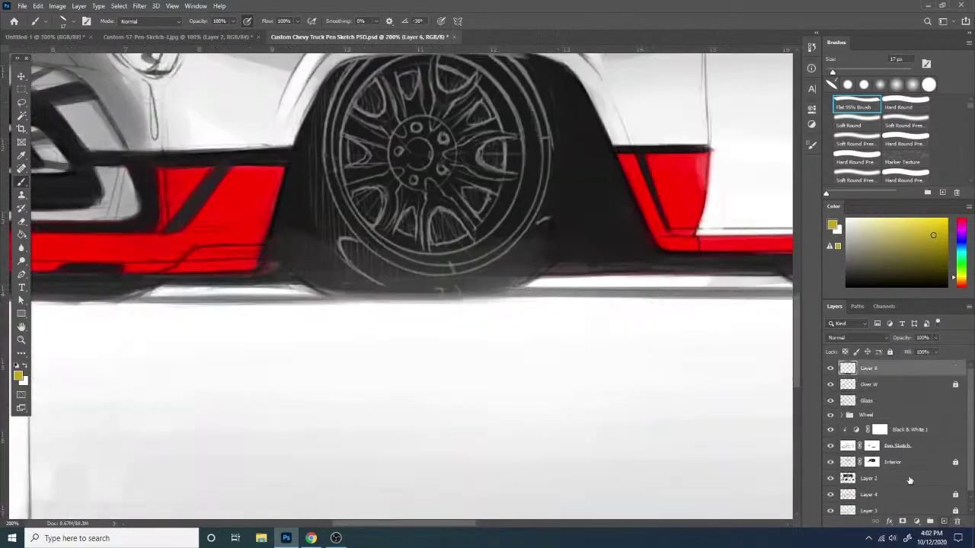
{"action": "left_click_drag", "start_coordinate": [883, 369], "coordinate": [892, 392]}
{"action": "left_click_drag", "start_coordinate": [552, 326], "coordinate": [505, 352]}
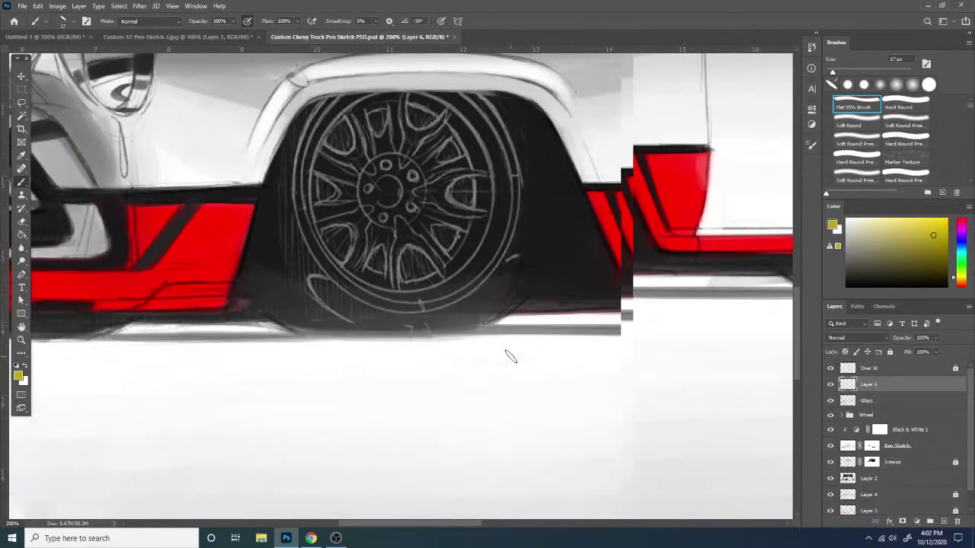
{"action": "right_click", "coordinate": [426, 339]}
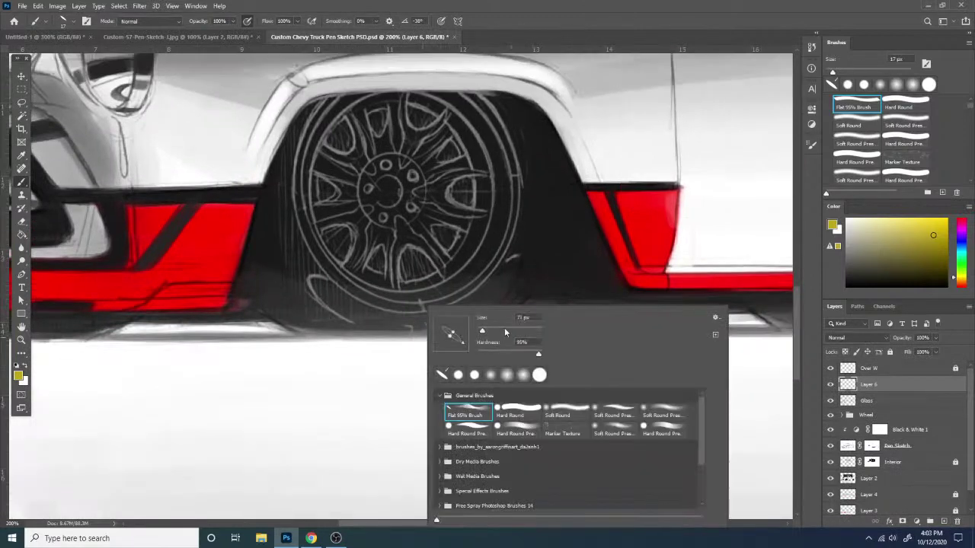
{"action": "left_click", "coordinate": [500, 330]}
{"action": "left_click_drag", "start_coordinate": [316, 279], "coordinate": [521, 263]}
{"action": "key", "text": "ctrl+z"}
- Choose a neutral grey and a 40 px Soft Round brush and paint a highlight along the front tyre's lower sidewall
{"action": "right_click", "coordinate": [515, 310]}
{"action": "left_click_drag", "start_coordinate": [855, 244], "coordinate": [781, 242]}
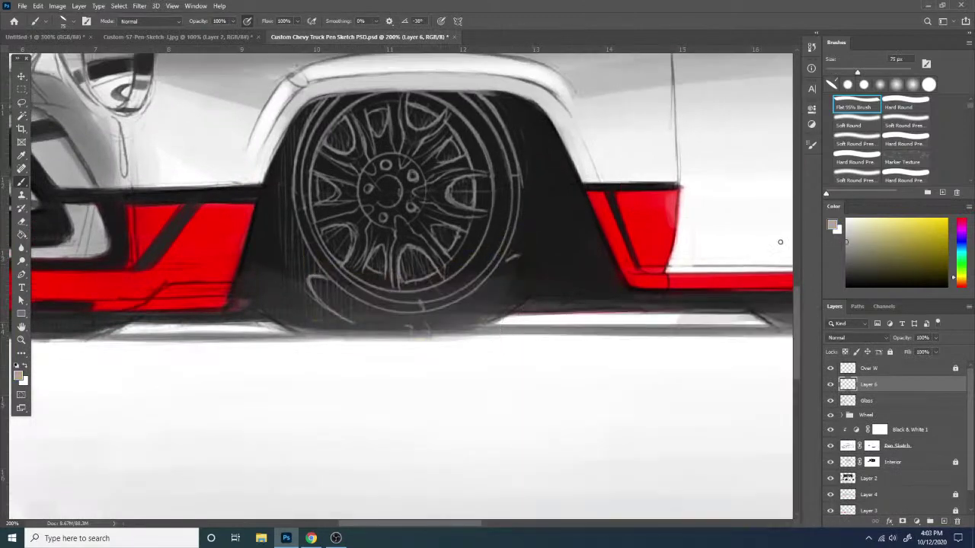
{"action": "right_click", "coordinate": [410, 316]}
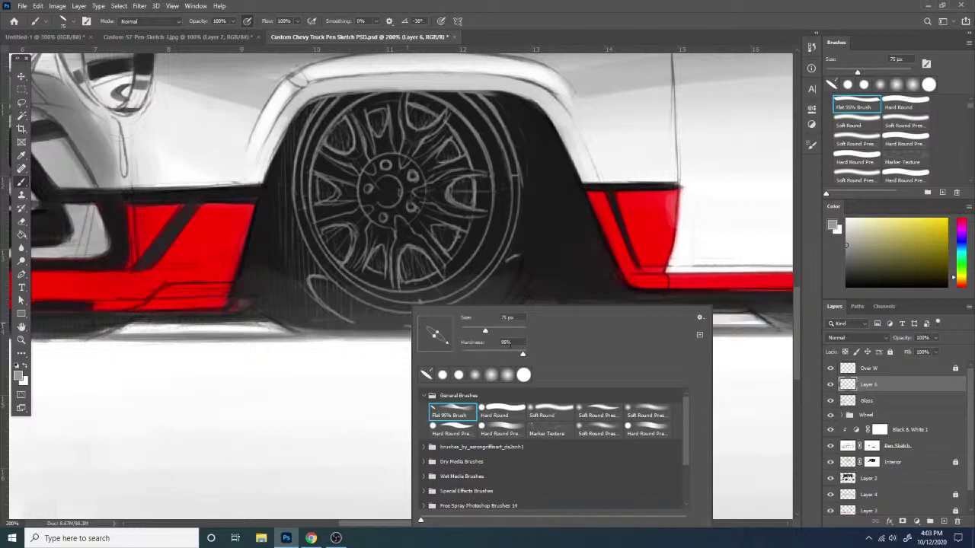
{"action": "left_click", "coordinate": [512, 416]}
{"action": "left_click", "coordinate": [564, 412]}
{"action": "left_click", "coordinate": [474, 331]}
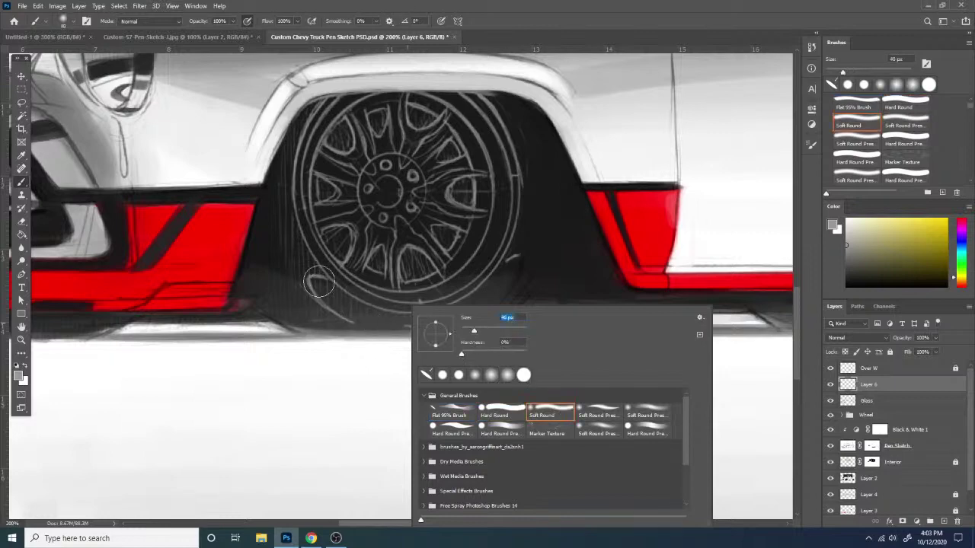
{"action": "mouse_move", "coordinate": [315, 279]}
{"action": "left_mouse_down"}
{"action": "mouse_move", "coordinate": [355, 287]}
{"action": "mouse_move", "coordinate": [336, 301]}
{"action": "mouse_move", "coordinate": [323, 284]}
{"action": "mouse_move", "coordinate": [378, 309]}
{"action": "mouse_move", "coordinate": [312, 280]}
{"action": "mouse_move", "coordinate": [491, 306]}
{"action": "mouse_move", "coordinate": [387, 322]}
{"action": "mouse_move", "coordinate": [449, 312]}
{"action": "mouse_move", "coordinate": [516, 260]}
{"action": "mouse_move", "coordinate": [340, 301]}
{"action": "mouse_move", "coordinate": [322, 287]}
{"action": "mouse_move", "coordinate": [359, 300]}
{"action": "mouse_move", "coordinate": [291, 264]}
{"action": "mouse_move", "coordinate": [366, 309]}
{"action": "mouse_move", "coordinate": [331, 293]}
{"action": "mouse_move", "coordinate": [459, 313]}
{"action": "mouse_move", "coordinate": [523, 262]}
{"action": "left_mouse_up"}
- Paint the same soft grey highlight along the lower sidewall of the rear tyre
{"action": "left_click_drag", "start_coordinate": [595, 355], "coordinate": [274, 381]}
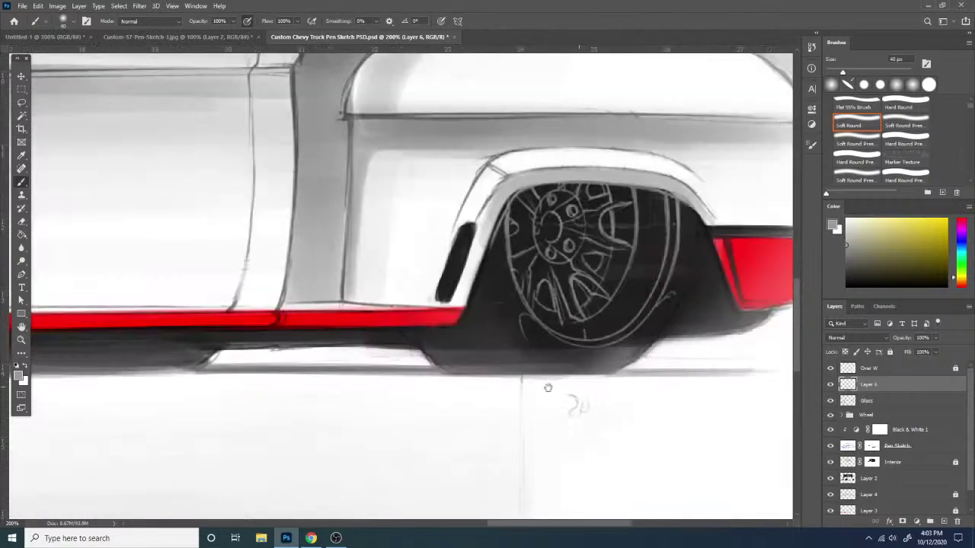
{"action": "left_click_drag", "start_coordinate": [548, 387], "coordinate": [423, 389]}
{"action": "mouse_move", "coordinate": [317, 326]}
{"action": "left_mouse_down"}
{"action": "mouse_move", "coordinate": [419, 345]}
{"action": "mouse_move", "coordinate": [321, 336]}
{"action": "mouse_move", "coordinate": [404, 311]}
{"action": "mouse_move", "coordinate": [381, 359]}
{"action": "mouse_move", "coordinate": [348, 349]}
{"action": "left_mouse_up"}
{"action": "left_click_drag", "start_coordinate": [477, 409], "coordinate": [566, 359]}
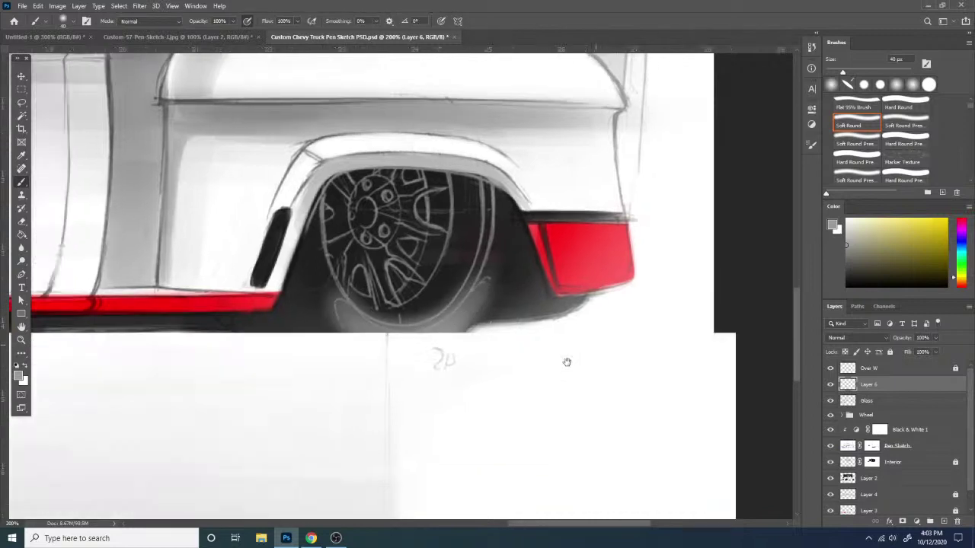
- Add a layer mask to Layer 6 and mask out the grey overspill around the rear tyre with a 32 px Hard Round brush
{"action": "left_click", "coordinate": [903, 521]}
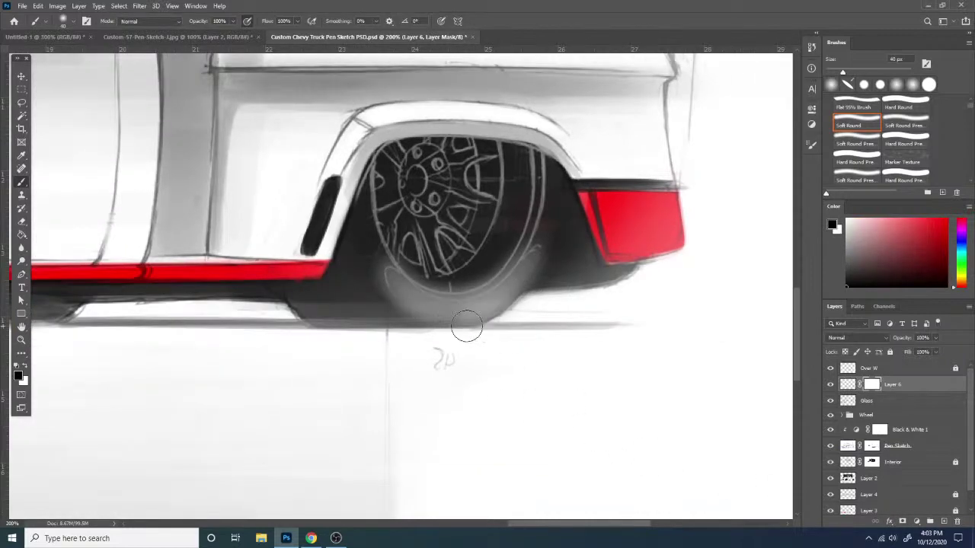
{"action": "right_click", "coordinate": [466, 320]}
{"action": "left_click", "coordinate": [564, 412]}
{"action": "left_click_drag", "start_coordinate": [584, 355], "coordinate": [580, 355]}
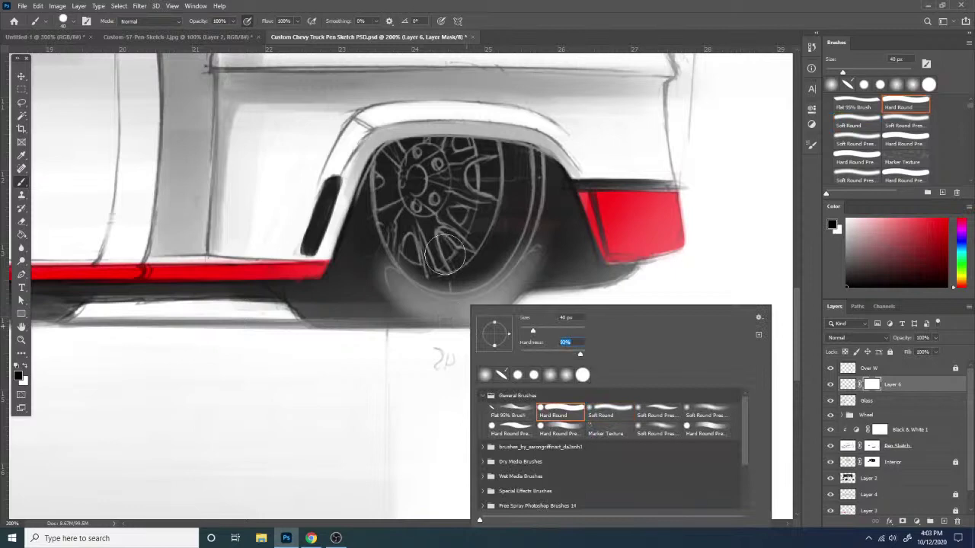
{"action": "left_click_drag", "start_coordinate": [533, 330], "coordinate": [529, 330]}
{"action": "left_click", "coordinate": [423, 259]}
{"action": "mouse_move", "coordinate": [423, 260]}
{"action": "left_mouse_down"}
{"action": "mouse_move", "coordinate": [451, 270]}
{"action": "mouse_move", "coordinate": [433, 271]}
{"action": "mouse_move", "coordinate": [441, 280]}
{"action": "mouse_move", "coordinate": [482, 271]}
{"action": "left_mouse_up"}
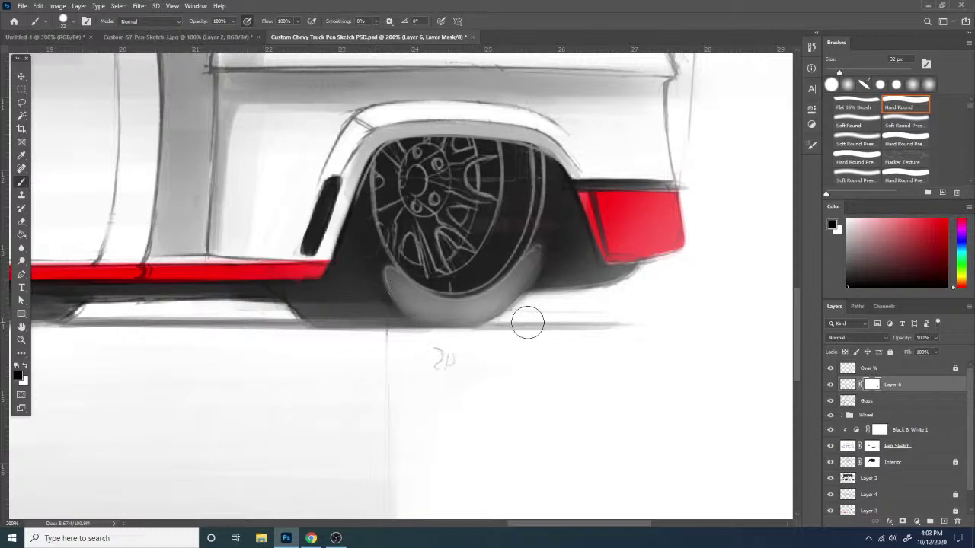
- Mask out the grey overspill around the front tyre to leave a clean sidewall crescent
{"action": "left_click_drag", "start_coordinate": [354, 280], "coordinate": [673, 296]}
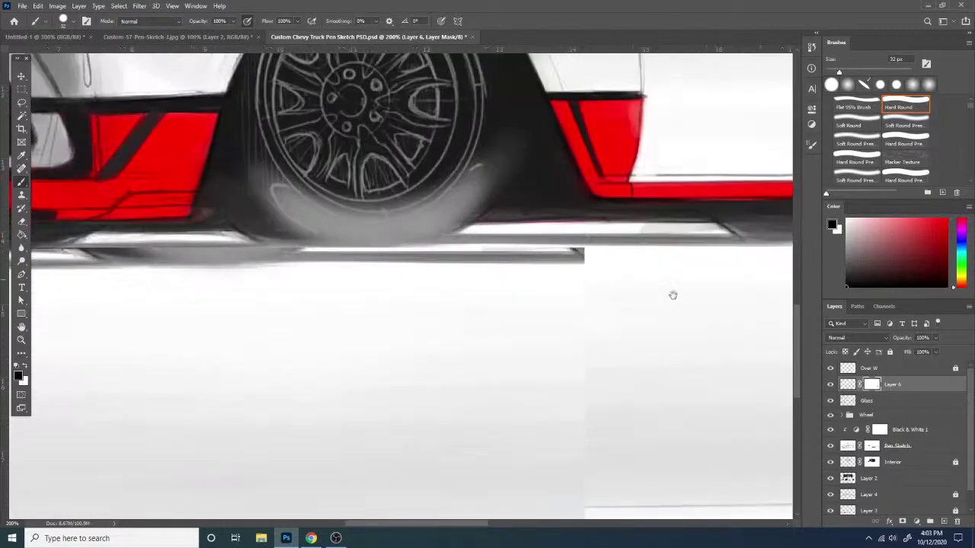
{"action": "left_click_drag", "start_coordinate": [376, 311], "coordinate": [411, 350]}
{"action": "mouse_move", "coordinate": [327, 203]}
{"action": "left_mouse_down"}
{"action": "mouse_move", "coordinate": [408, 233]}
{"action": "mouse_move", "coordinate": [362, 225]}
{"action": "mouse_move", "coordinate": [454, 239]}
{"action": "mouse_move", "coordinate": [435, 234]}
{"action": "mouse_move", "coordinate": [466, 217]}
{"action": "mouse_move", "coordinate": [429, 236]}
{"action": "mouse_move", "coordinate": [518, 180]}
{"action": "mouse_move", "coordinate": [535, 196]}
{"action": "mouse_move", "coordinate": [537, 222]}
{"action": "left_mouse_up"}
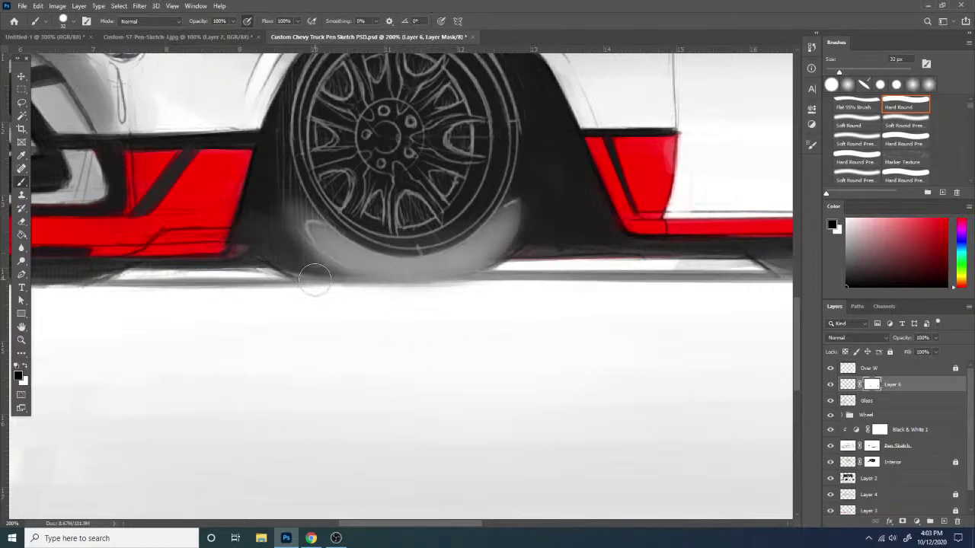
{"action": "mouse_move", "coordinate": [313, 274]}
{"action": "left_mouse_down"}
{"action": "mouse_move", "coordinate": [283, 235]}
{"action": "mouse_move", "coordinate": [298, 256]}
{"action": "mouse_move", "coordinate": [308, 201]}
{"action": "left_mouse_up"}
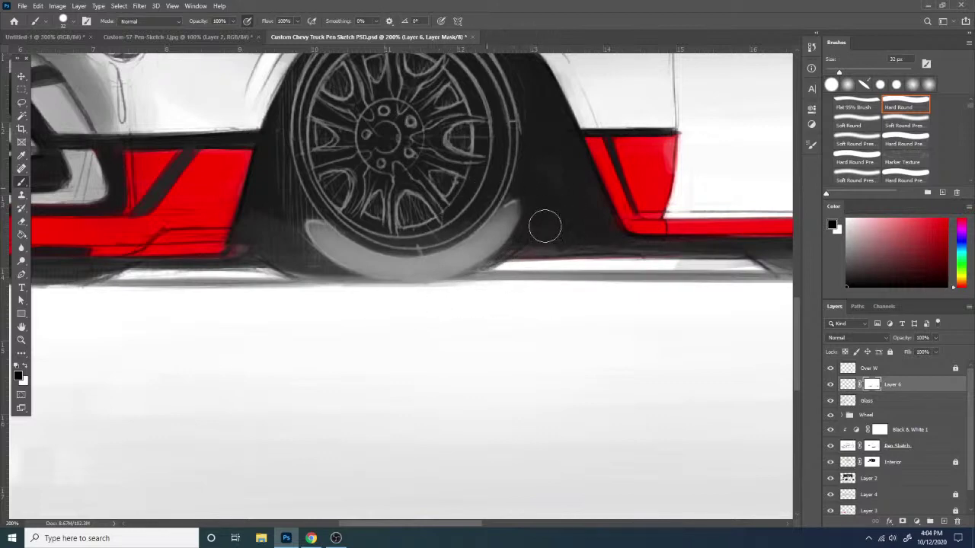
- Switch to a 53 px Soft Round brush and fade the tyre highlights on the mask, starting at the front tyre
{"action": "key", "text": "ctrl+minus"}
{"action": "key", "text": "ctrl+minus"}
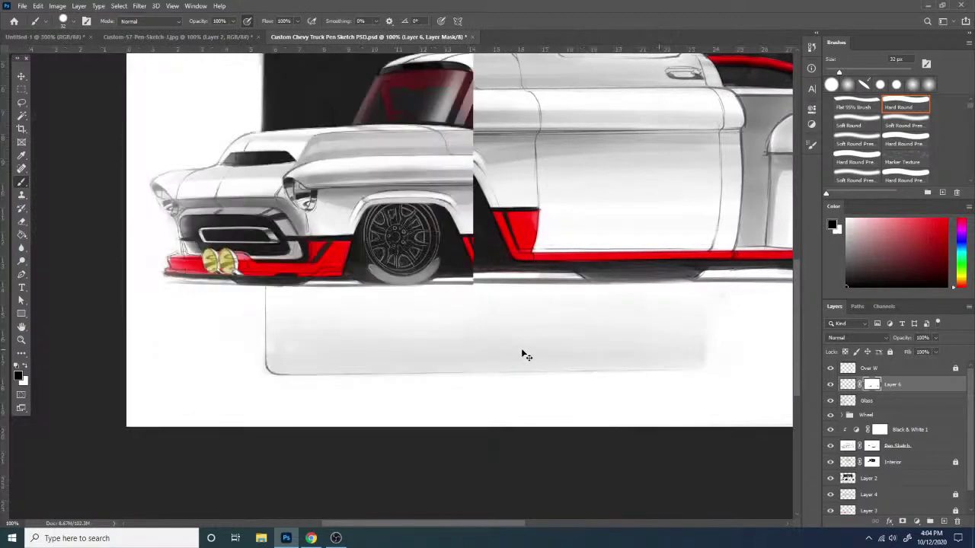
{"action": "key", "text": "ctrl+minus"}
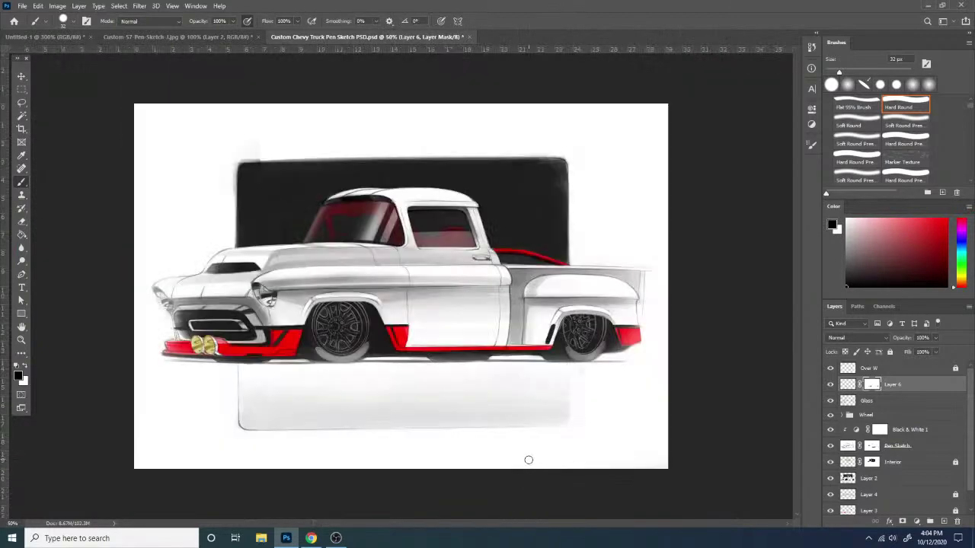
{"action": "key", "text": "ctrl+plus"}
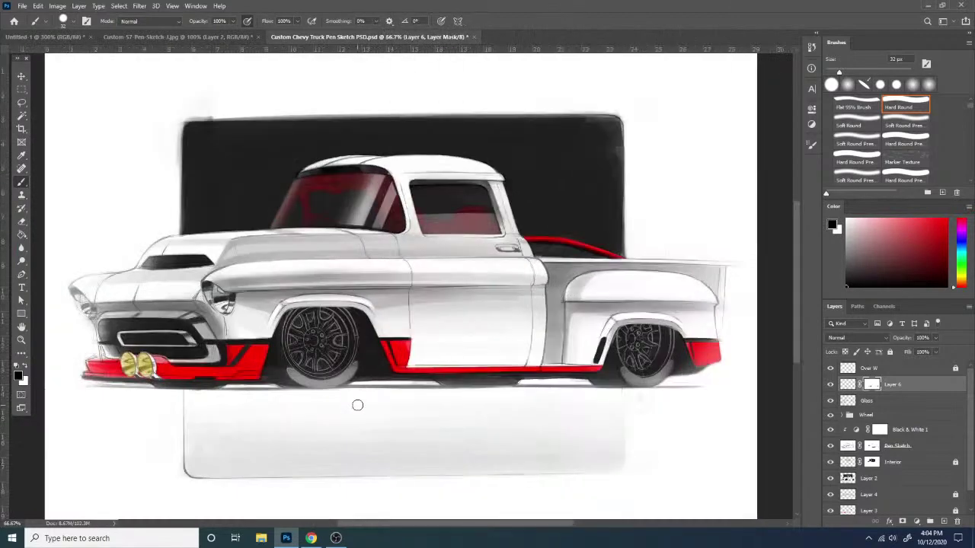
{"action": "right_click", "coordinate": [357, 406]}
{"action": "left_click", "coordinate": [496, 412]}
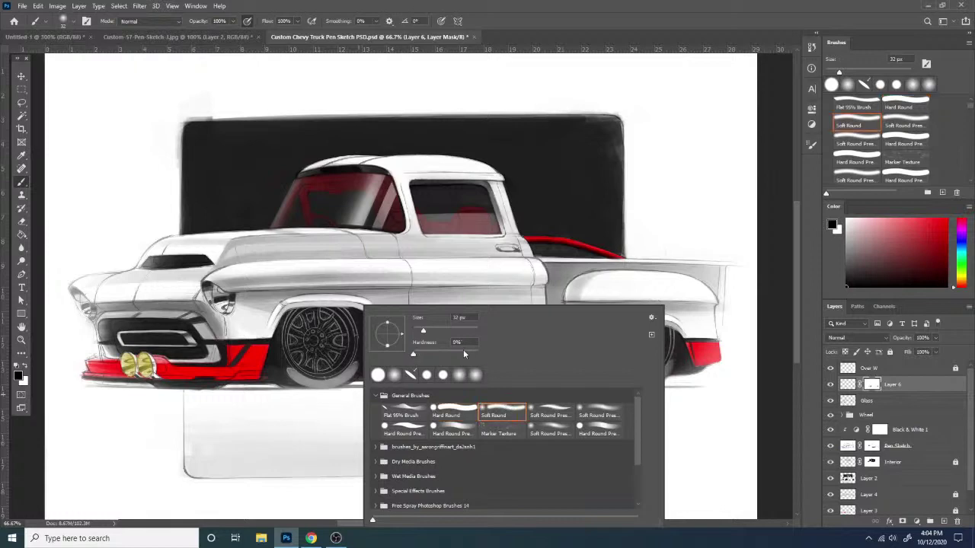
{"action": "left_click", "coordinate": [431, 329]}
{"action": "left_click", "coordinate": [284, 374]}
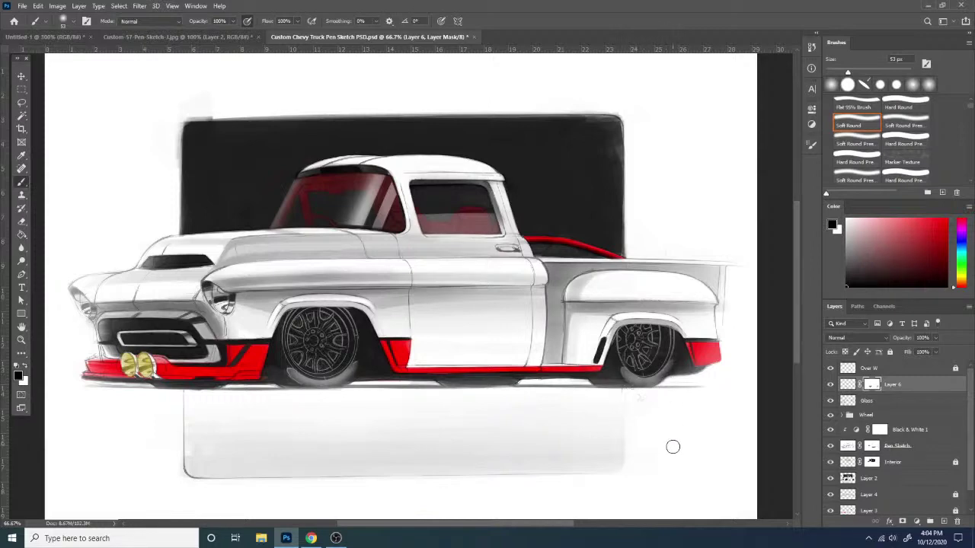
- Switch to white with a 17 px Soft Round brush and touch up the mask around the rear tyre highlight
{"action": "key", "text": "ctrl+plus"}
{"action": "left_click_drag", "start_coordinate": [396, 378], "coordinate": [129, 318]}
{"action": "key", "text": "x"}
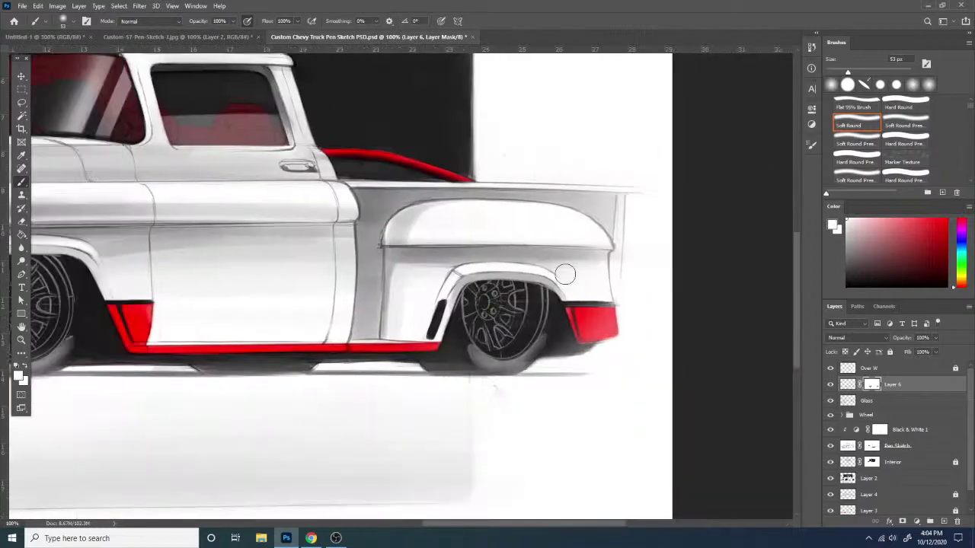
{"action": "right_click", "coordinate": [565, 274]}
{"action": "left_click_drag", "start_coordinate": [628, 328], "coordinate": [607, 329]}
{"action": "left_click", "coordinate": [740, 263]}
{"action": "key", "text": "ctrl+minus"}
{"action": "key", "text": "ctrl+minus"}
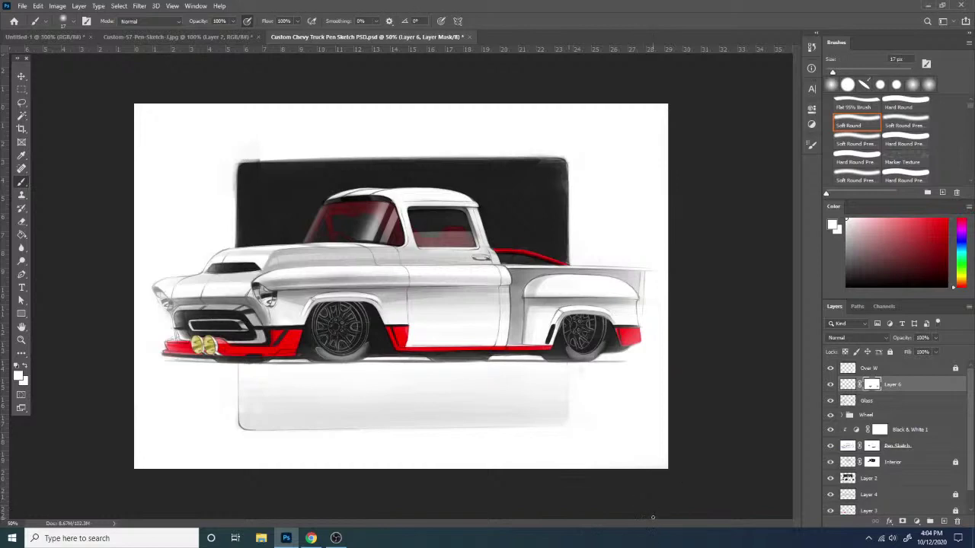
- Apply the layer mask of Layer 6 and sample a dark grey from the drawing as the foreground colour
{"action": "key", "text": "ctrl+plus"}
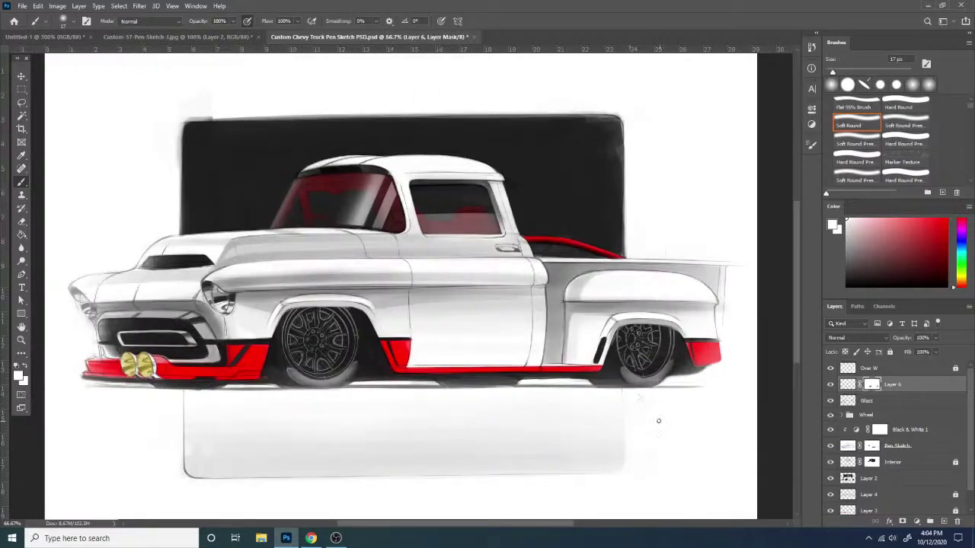
{"action": "left_click_drag", "start_coordinate": [651, 425], "coordinate": [526, 396]}
{"action": "right_click", "coordinate": [872, 386]}
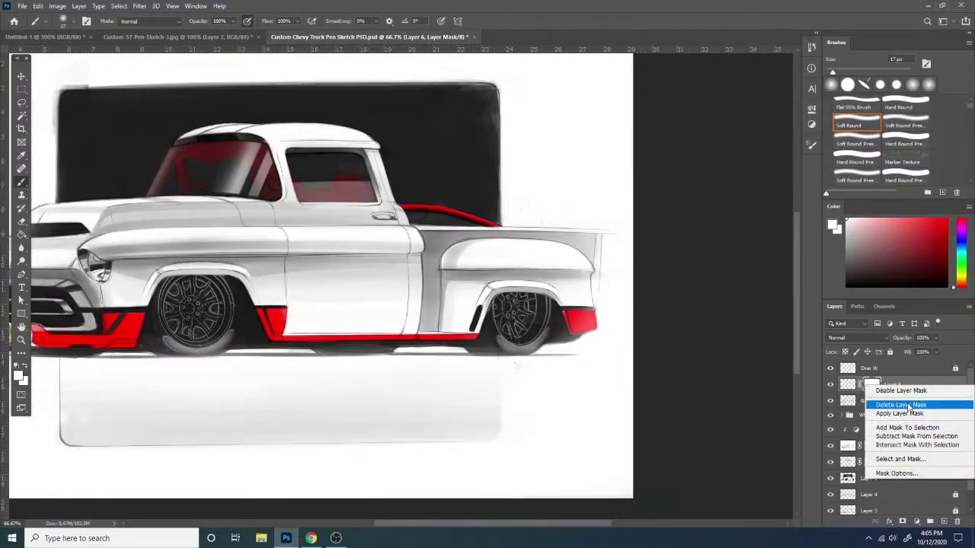
{"action": "left_click", "coordinate": [883, 406]}
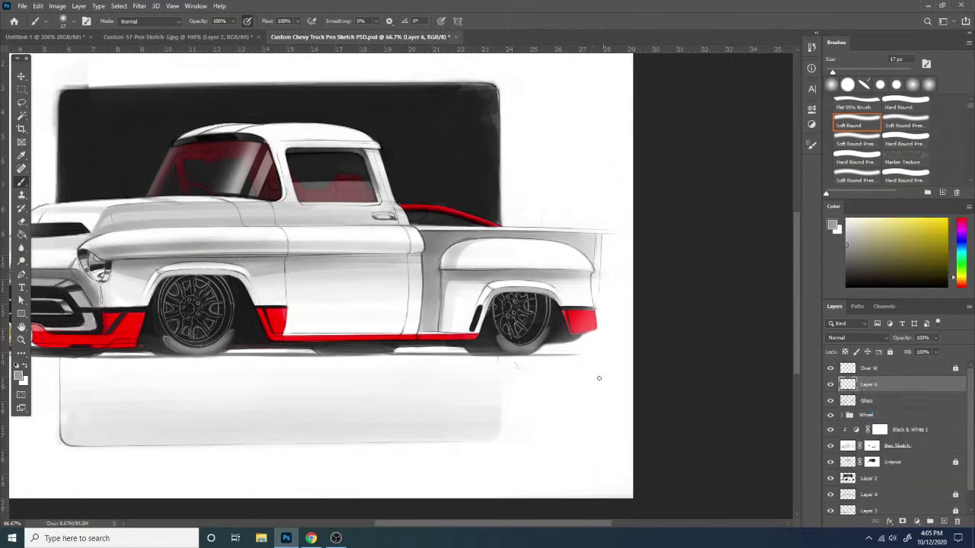
{"action": "left_click", "coordinate": [514, 366], "text": "alt"}
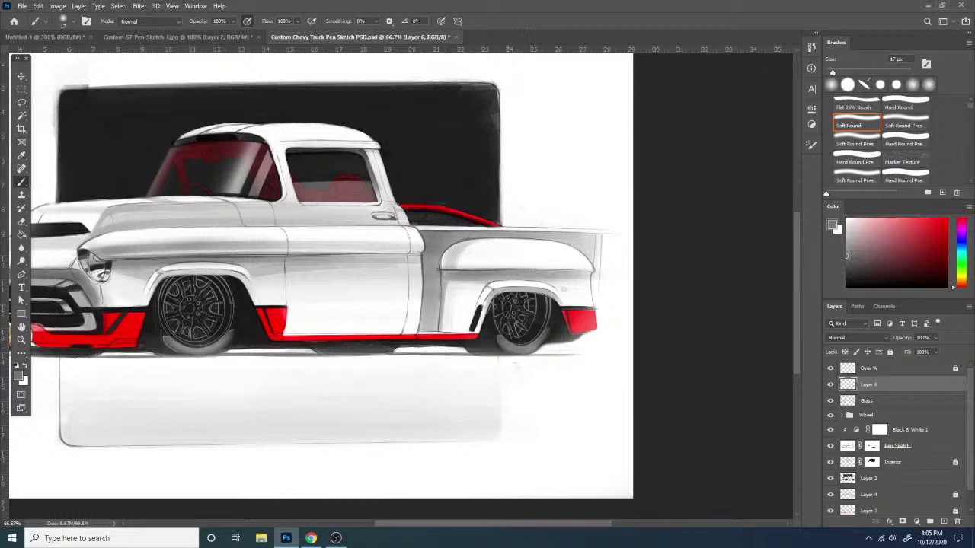
{"action": "key", "text": "ctrl+minus"}
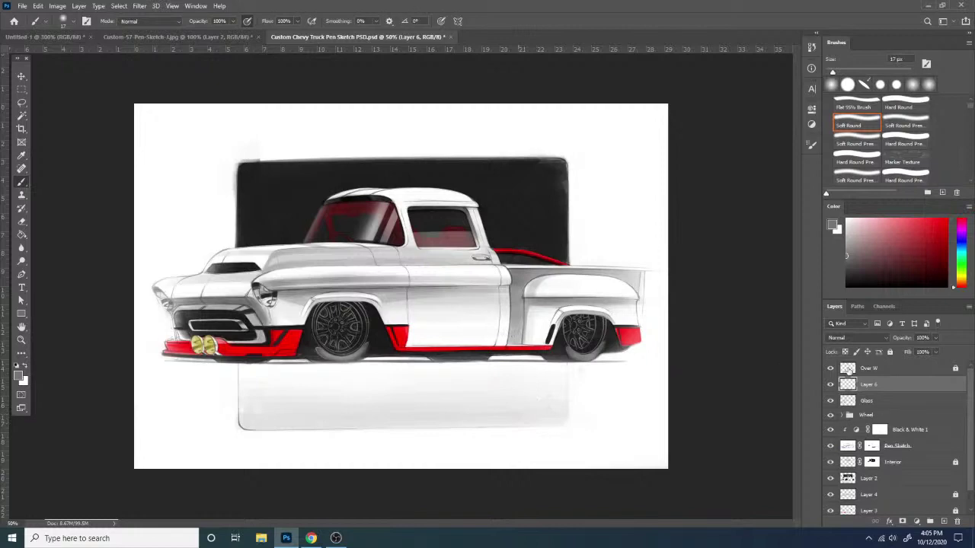
- Create a new layer above the Over W layer and choose the Flat 95% Brush at 10 px
{"action": "left_click", "coordinate": [848, 370]}
{"action": "left_click", "coordinate": [944, 522]}
{"action": "key", "text": "ctrl+plus"}
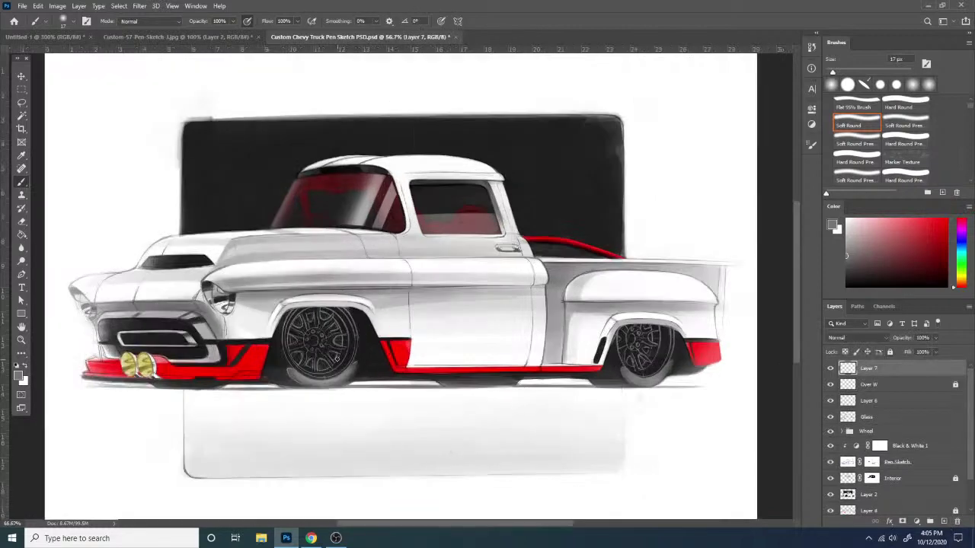
{"action": "key", "text": "ctrl+plus"}
{"action": "left_click_drag", "start_coordinate": [460, 326], "coordinate": [675, 306]}
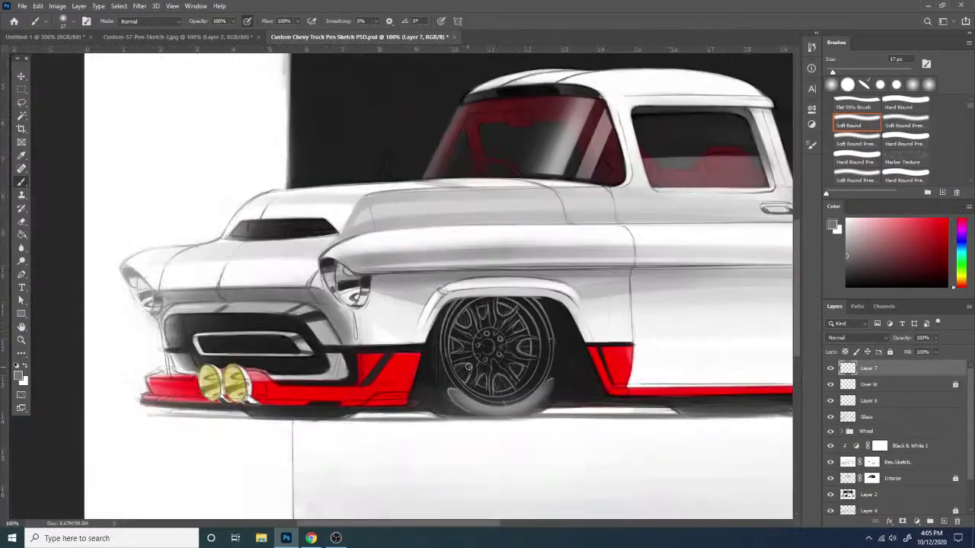
{"action": "key", "text": "ctrl+plus"}
{"action": "left_click_drag", "start_coordinate": [521, 367], "coordinate": [370, 294]}
{"action": "right_click", "coordinate": [514, 321]}
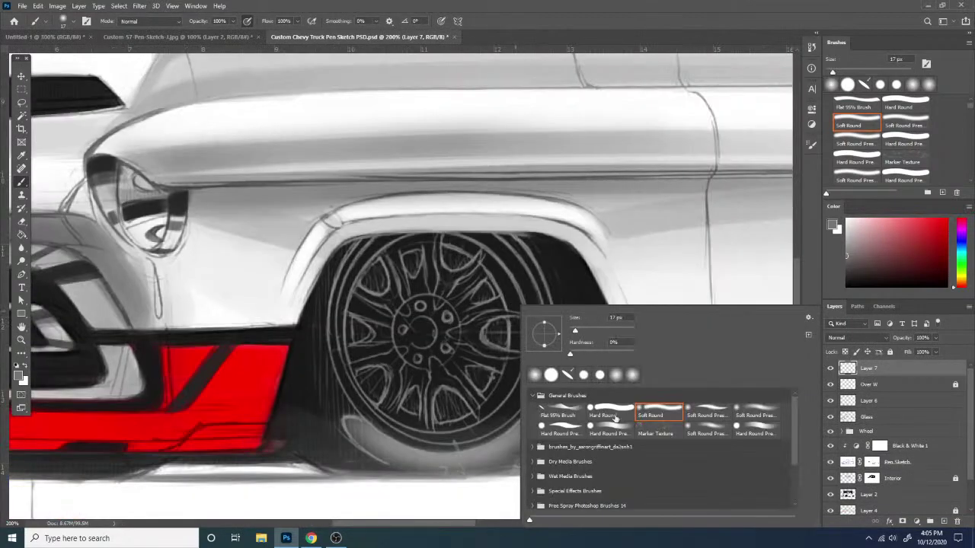
{"action": "left_click", "coordinate": [616, 418]}
{"action": "left_click", "coordinate": [564, 412]}
{"action": "left_click_drag", "start_coordinate": [575, 331], "coordinate": [572, 332]}
{"action": "left_click", "coordinate": [399, 326]}
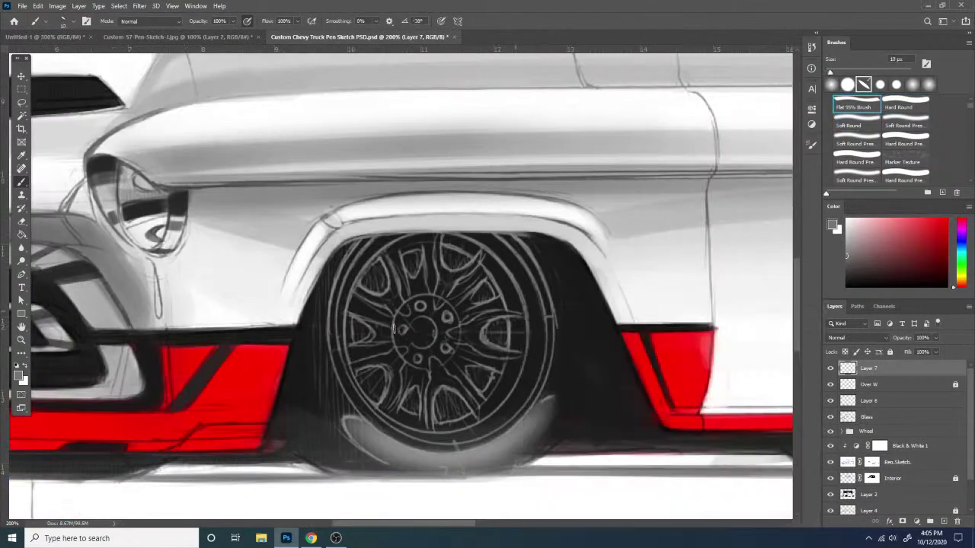
- Switch the foreground colour to white and paint small glints on the front wheel's rim edges, hub and spokes
{"action": "left_click_drag", "start_coordinate": [394, 329], "coordinate": [407, 367]}
{"action": "key", "text": "ctrl+z"}
{"action": "left_click_drag", "start_coordinate": [851, 270], "coordinate": [846, 220]}
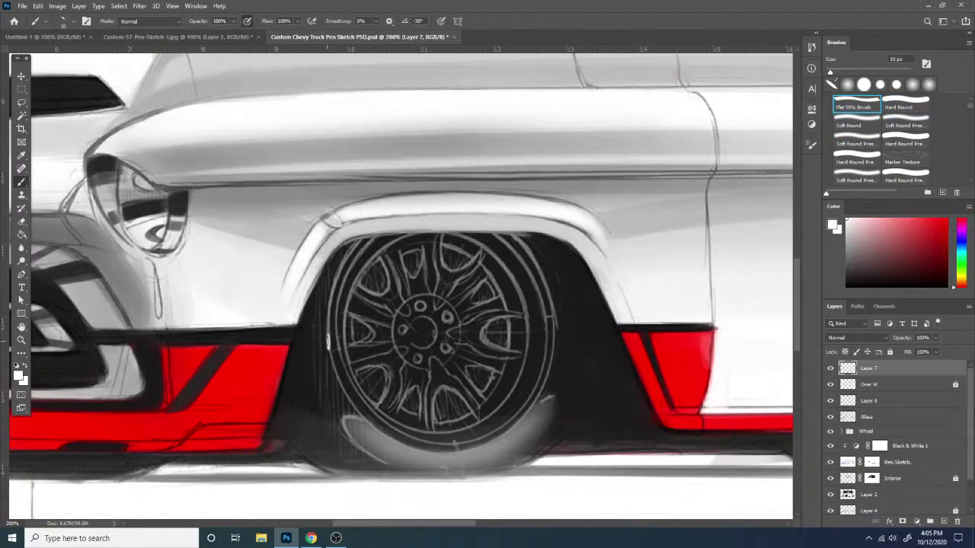
{"action": "left_click_drag", "start_coordinate": [343, 343], "coordinate": [354, 346]}
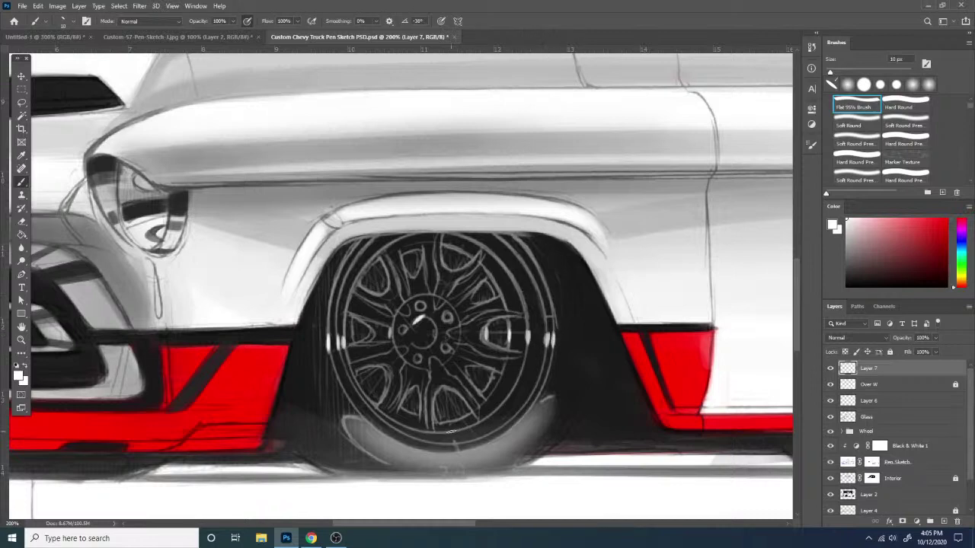
{"action": "left_click_drag", "start_coordinate": [458, 442], "coordinate": [473, 440]}
- Paint matching white glints on the rear wheel's rim edges, hub and lower lip
{"action": "key", "text": "ctrl+minus"}
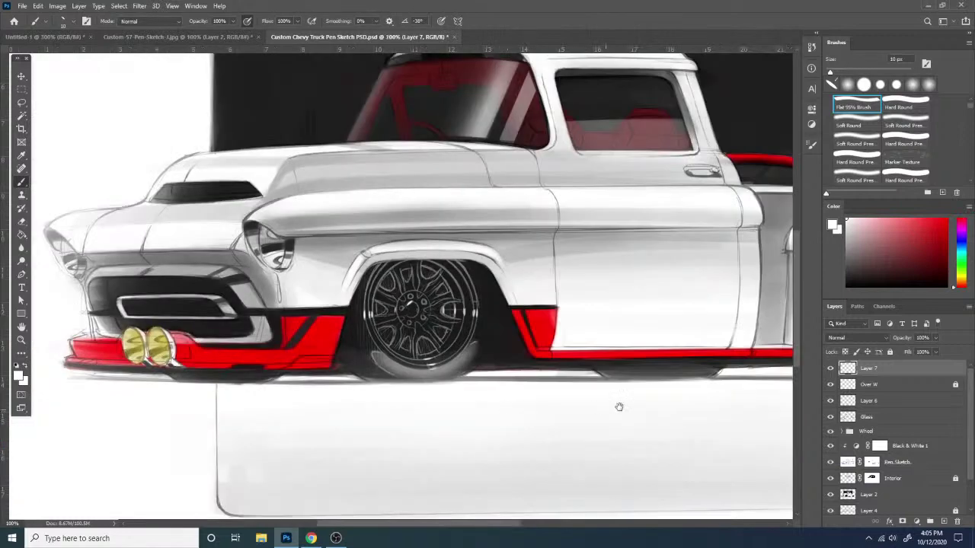
{"action": "left_click_drag", "start_coordinate": [619, 408], "coordinate": [392, 438]}
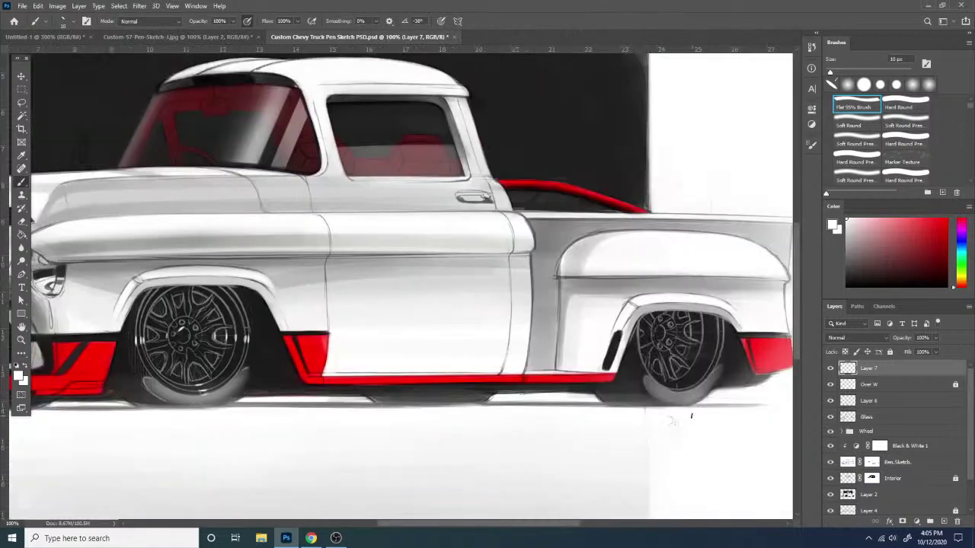
{"action": "key", "text": "ctrl+plus"}
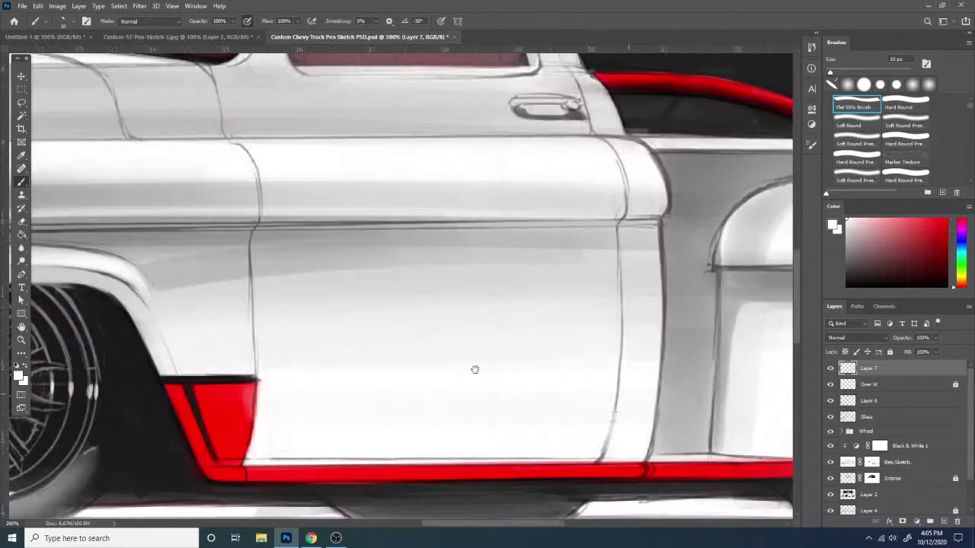
{"action": "left_click_drag", "start_coordinate": [475, 370], "coordinate": [81, 309]}
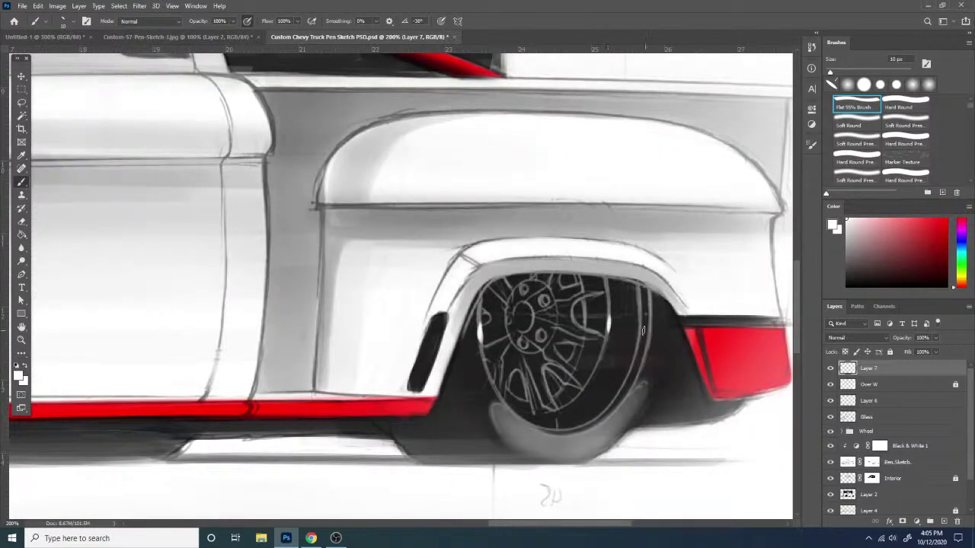
{"action": "left_click_drag", "start_coordinate": [651, 322], "coordinate": [650, 336]}
{"action": "left_click_drag", "start_coordinate": [553, 412], "coordinate": [588, 423]}
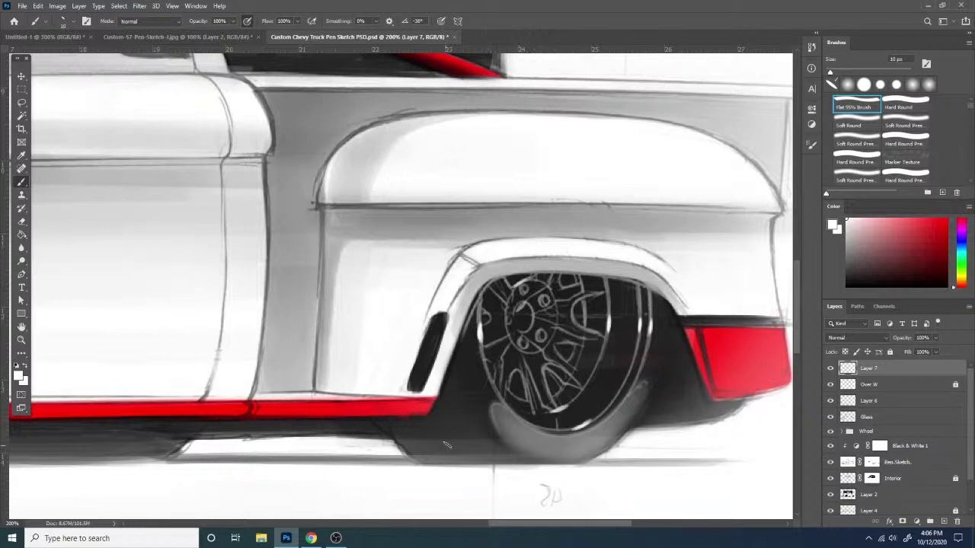
- Paint a slanted white reflection streak on the windshield with a larger flat brush and erase its overspill above the roof
{"action": "key", "text": "ctrl+minus"}
{"action": "key", "text": "ctrl+minus"}
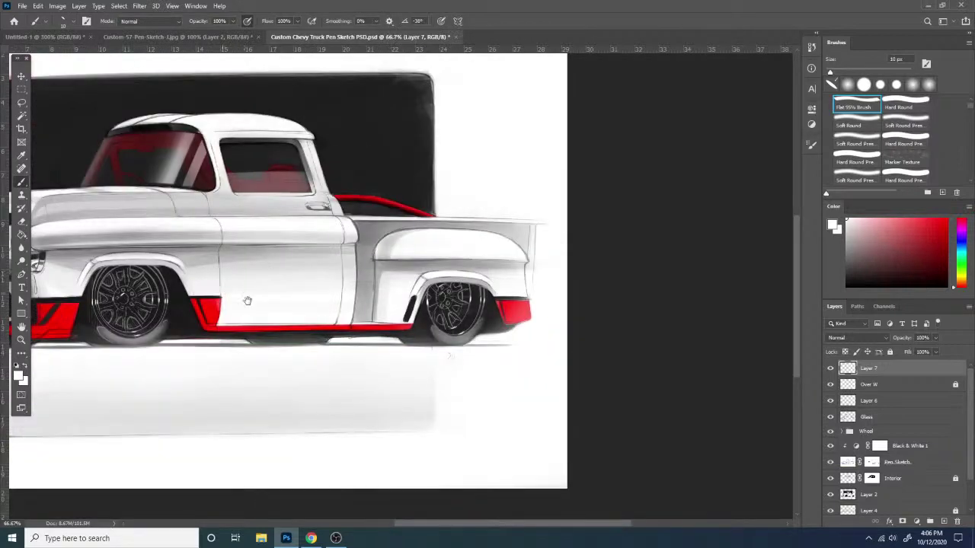
{"action": "left_click_drag", "start_coordinate": [247, 301], "coordinate": [473, 363]}
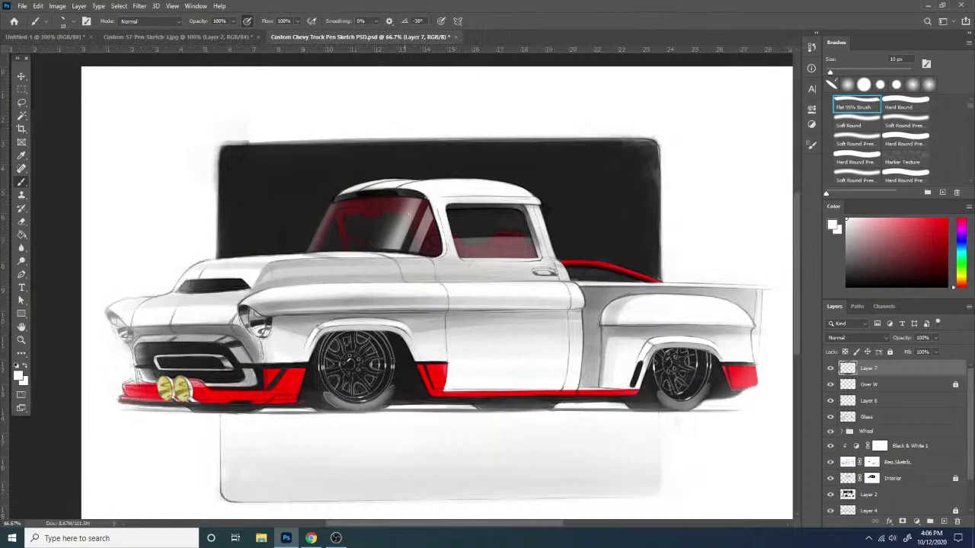
{"action": "left_click_drag", "start_coordinate": [421, 195], "coordinate": [393, 268]}
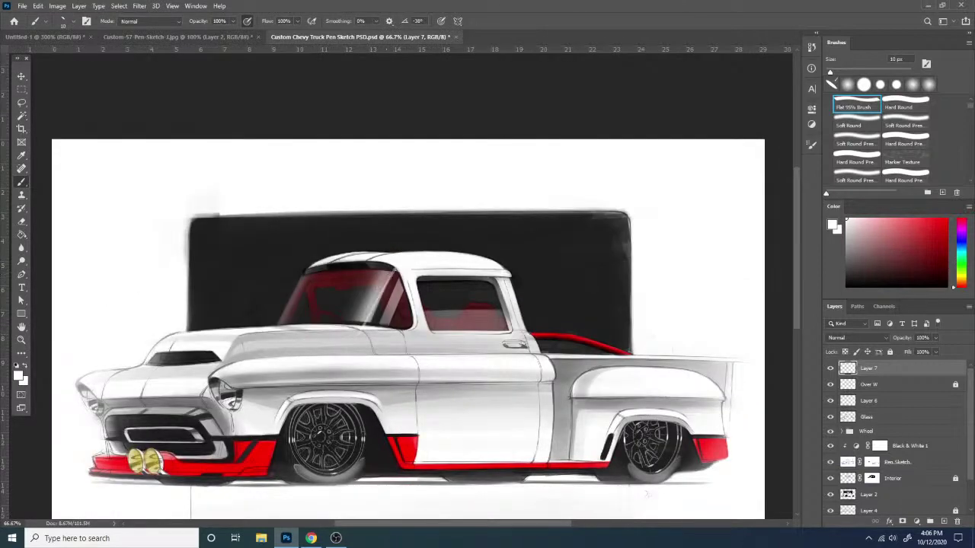
{"action": "left_click", "coordinate": [492, 329]}
{"action": "left_click_drag", "start_coordinate": [364, 327], "coordinate": [414, 233]}
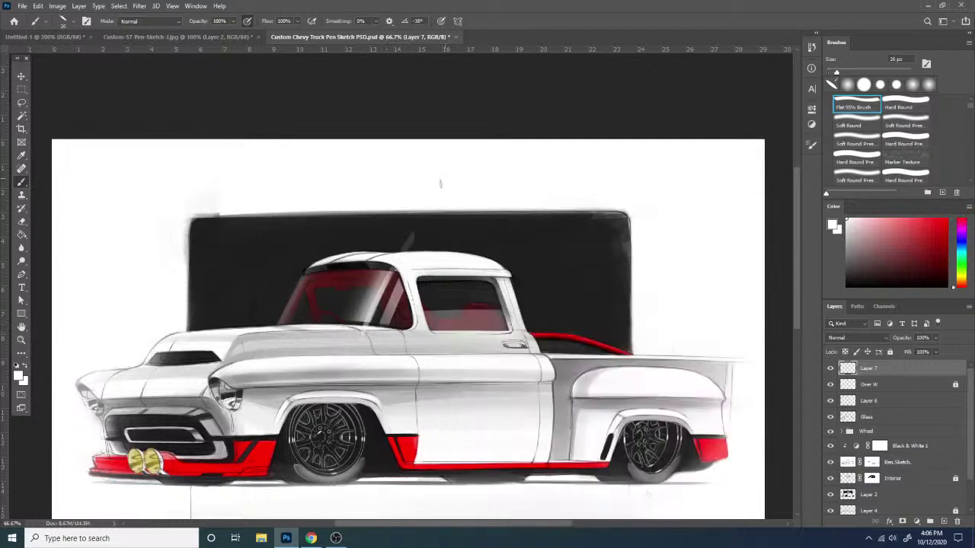
{"action": "key", "text": "e"}
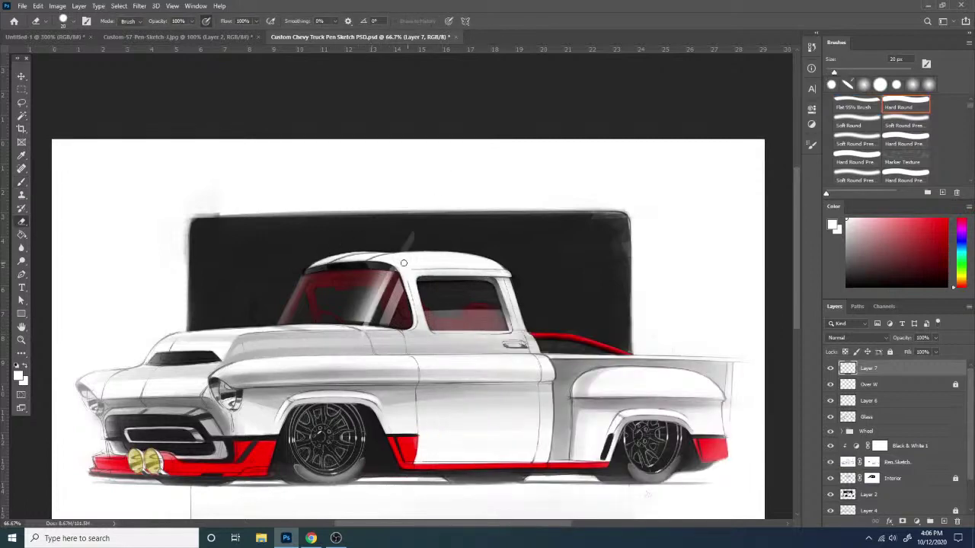
{"action": "left_click_drag", "start_coordinate": [395, 268], "coordinate": [408, 238]}
{"action": "key", "text": "b"}
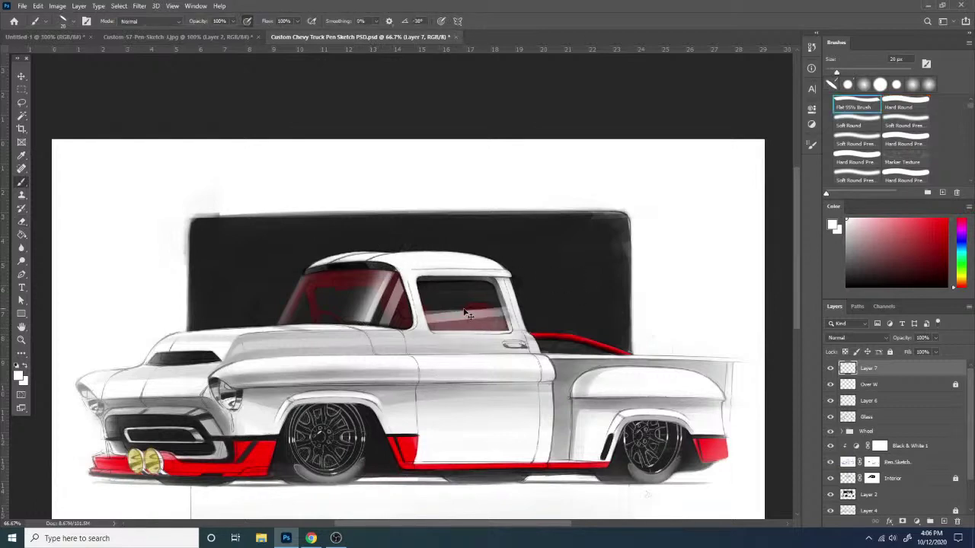
- Set the Flat 95% Brush to 15 px and paint a white reflection band across the side window
{"action": "right_click", "coordinate": [504, 305]}
{"action": "left_click", "coordinate": [559, 330]}
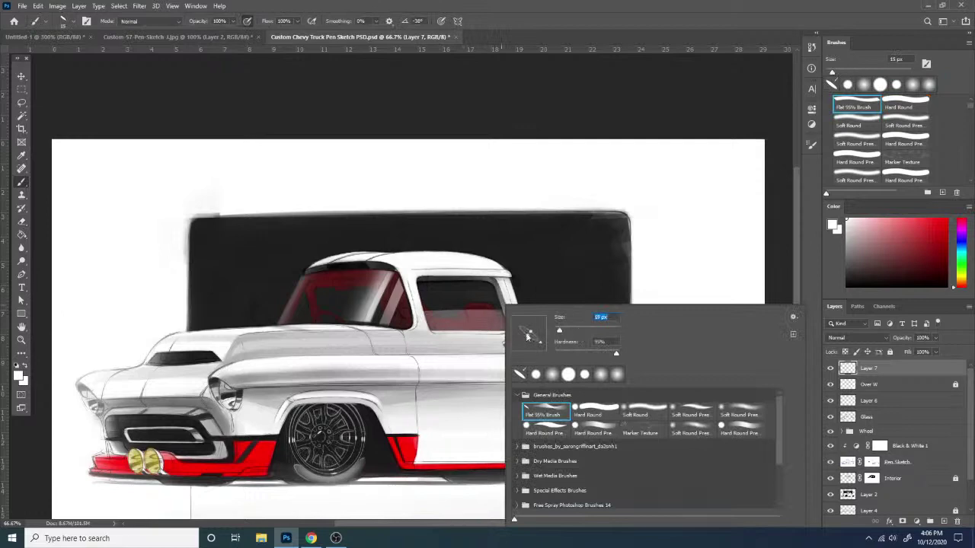
{"action": "left_click", "coordinate": [423, 313]}
{"action": "key", "text": "ctrl+z"}
{"action": "left_click_drag", "start_coordinate": [423, 314], "coordinate": [506, 312]}
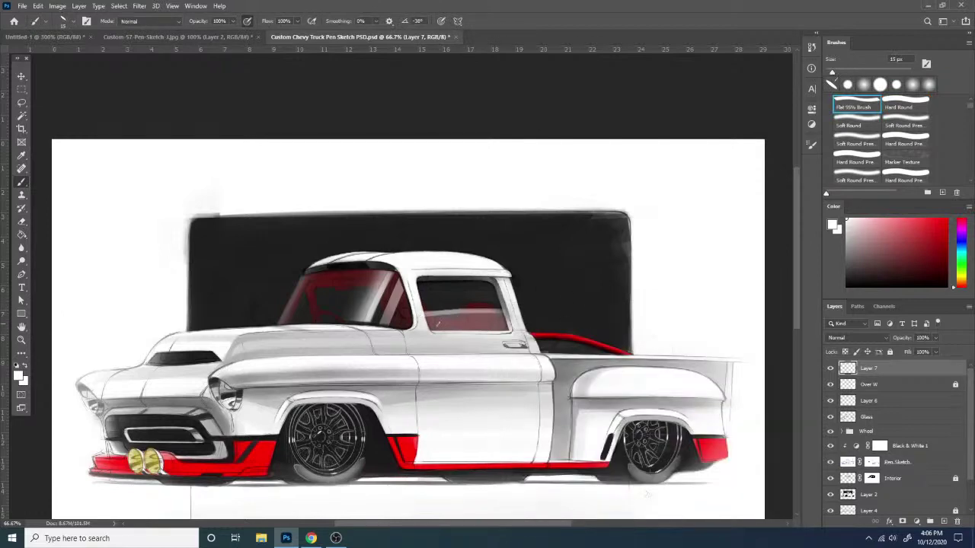
- Add a second white reflection stroke lower on the side window and erase the overspill outside the glass
{"action": "left_click_drag", "start_coordinate": [438, 325], "coordinate": [510, 319]}
{"action": "key", "text": "ctrl+z"}
{"action": "left_click_drag", "start_coordinate": [425, 320], "coordinate": [542, 315]}
{"action": "key", "text": "e"}
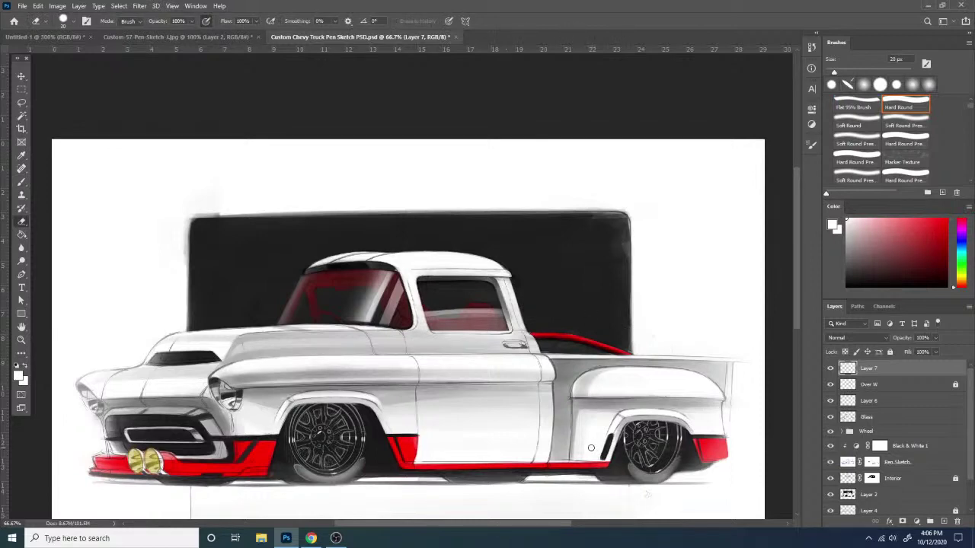
{"action": "key", "text": "ctrl+plus"}
{"action": "left_click_drag", "start_coordinate": [560, 311], "coordinate": [492, 240]}
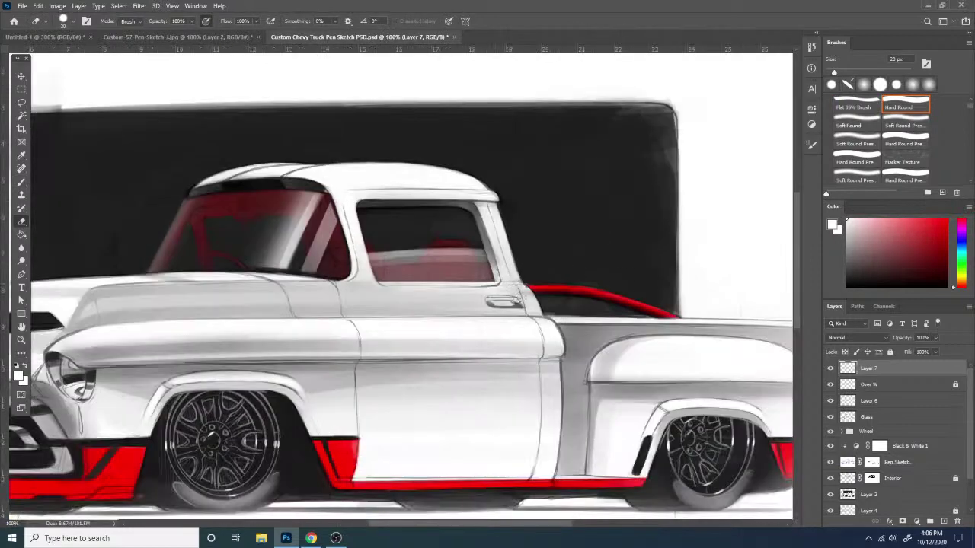
{"action": "key", "text": "b"}
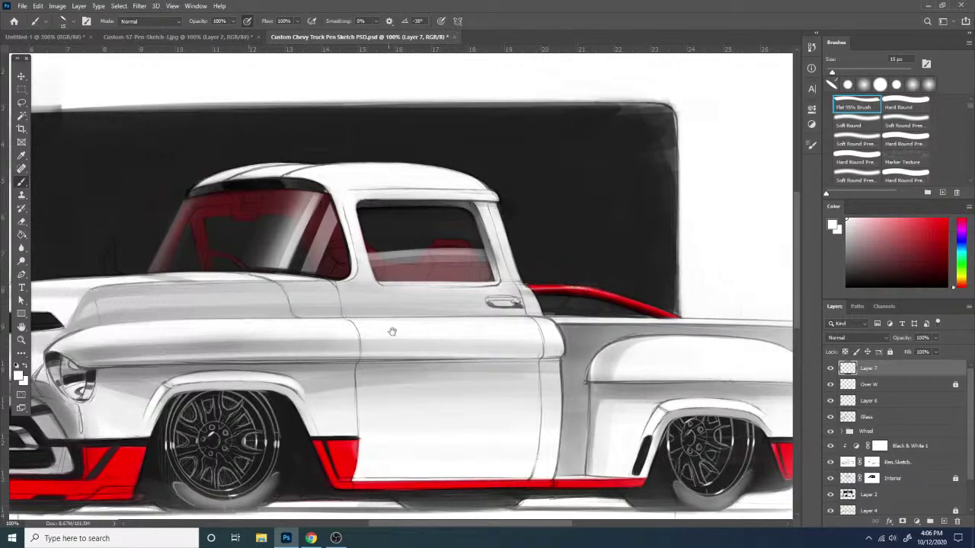
- Examine the wheel glints and window reflections up close and on the whole truck
{"action": "left_click_drag", "start_coordinate": [538, 393], "coordinate": [380, 307]}
{"action": "left_click_drag", "start_coordinate": [294, 399], "coordinate": [477, 333]}
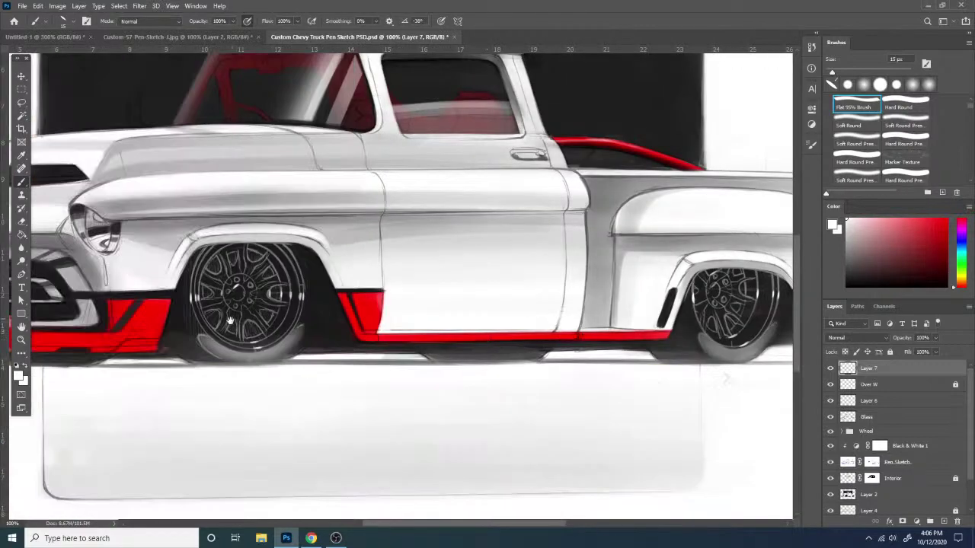
{"action": "left_click_drag", "start_coordinate": [230, 321], "coordinate": [426, 344]}
{"action": "left_click_drag", "start_coordinate": [430, 341], "coordinate": [429, 341]}
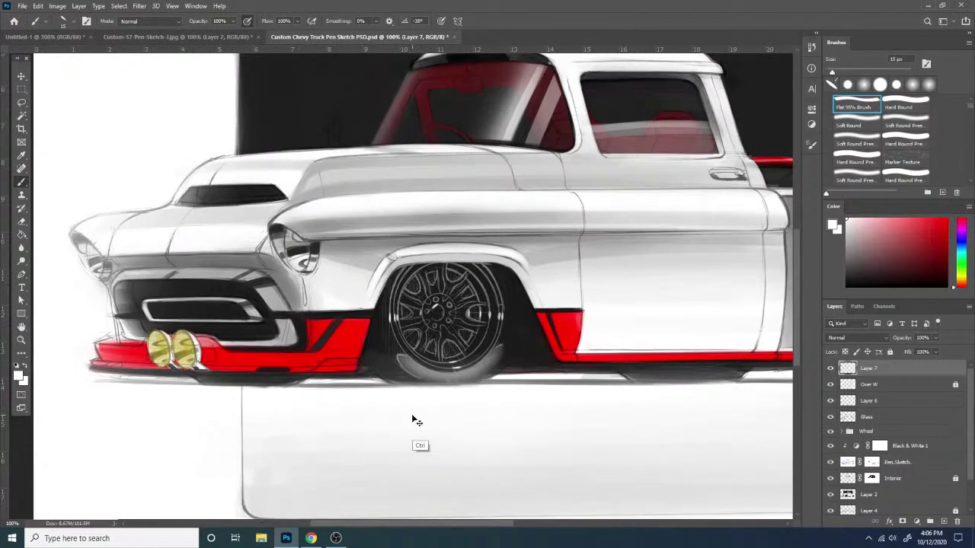
{"action": "key", "text": "ctrl+minus"}
{"action": "key", "text": "ctrl+plus"}
{"action": "key", "text": "ctrl+minus"}
{"action": "key", "text": "ctrl+minus"}
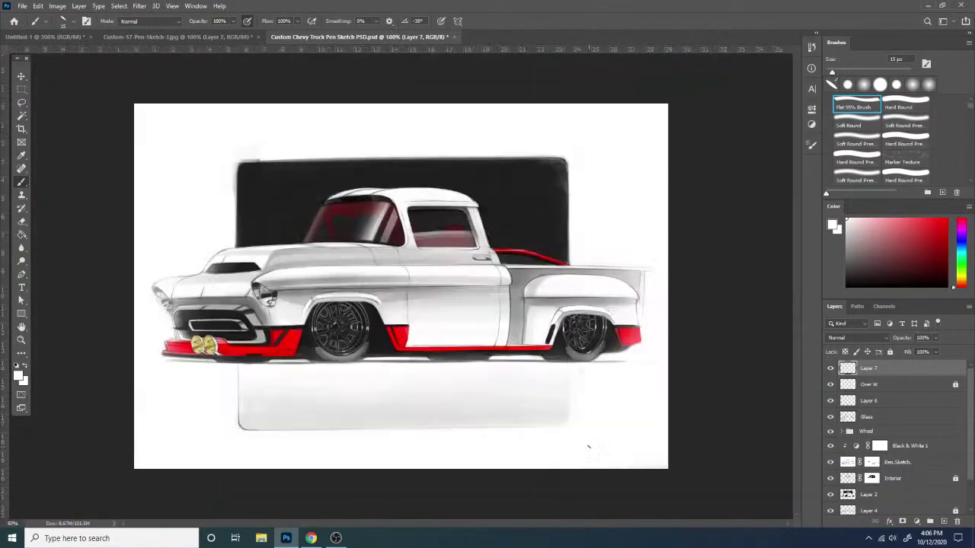
{"action": "key", "text": "ctrl+plus"}
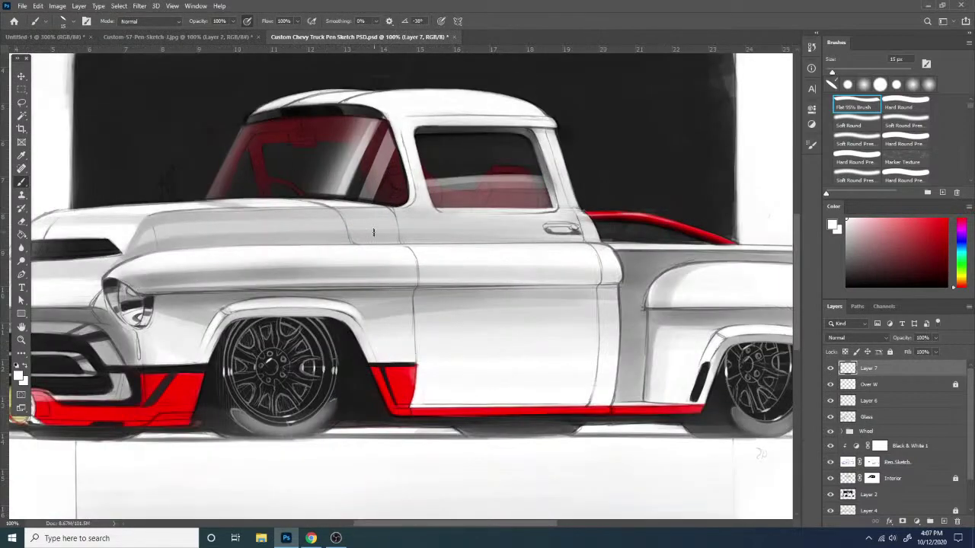
{"action": "key", "text": "ctrl+minus"}
{"action": "key", "text": "ctrl+plus"}
- Set the Flat 95% Brush to 3 px and trace a white highlight along the hood's rear panel gap
{"action": "key", "text": "ctrl+plus"}
{"action": "left_click_drag", "start_coordinate": [386, 244], "coordinate": [439, 325]}
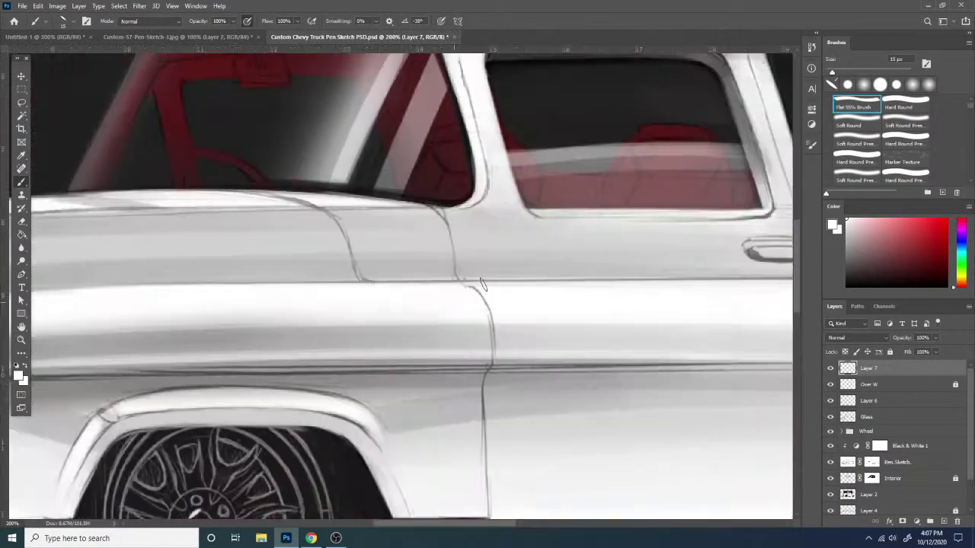
{"action": "right_click", "coordinate": [480, 284]}
{"action": "type", "text": "3"}
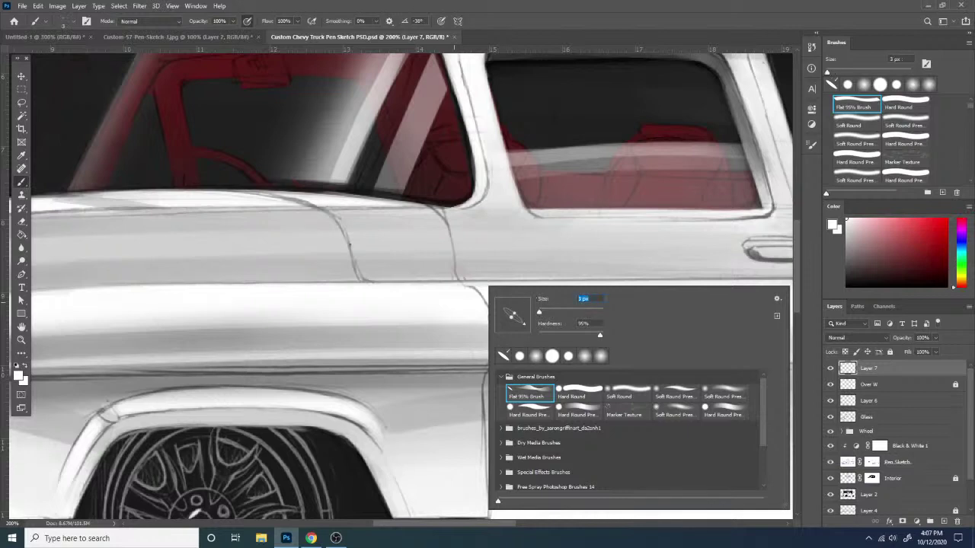
{"action": "key", "text": "Return"}
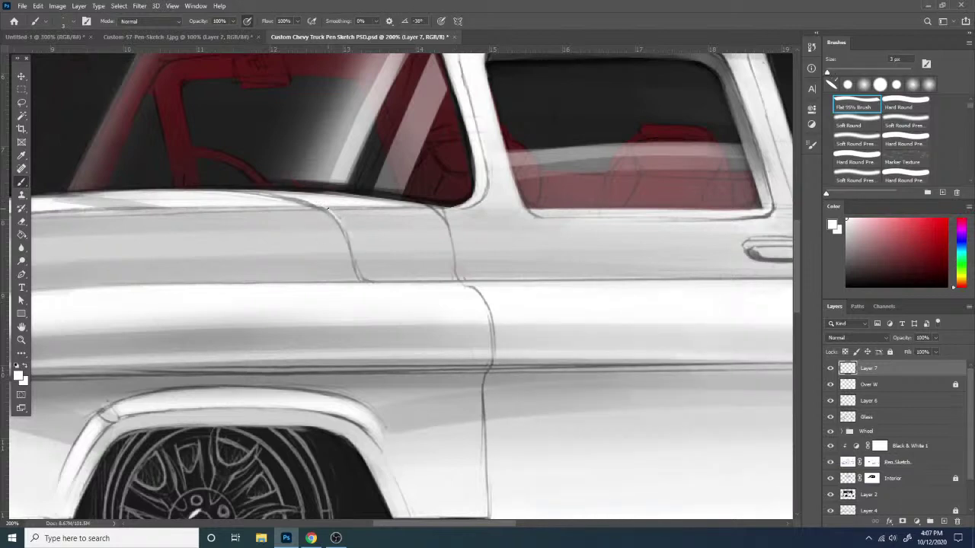
{"action": "left_click_drag", "start_coordinate": [341, 219], "coordinate": [362, 278]}
- Enlarge the flat brush to 9 px and trace a white highlight down the door's front cut line from the windshield base
{"action": "right_click", "coordinate": [442, 310]}
{"action": "key", "text": "Return"}
{"action": "mouse_move", "coordinate": [434, 203]}
{"action": "left_mouse_down"}
{"action": "mouse_move", "coordinate": [461, 275]}
{"action": "mouse_move", "coordinate": [478, 290]}
{"action": "left_mouse_up"}
{"action": "left_click_drag", "start_coordinate": [496, 356], "coordinate": [485, 387]}
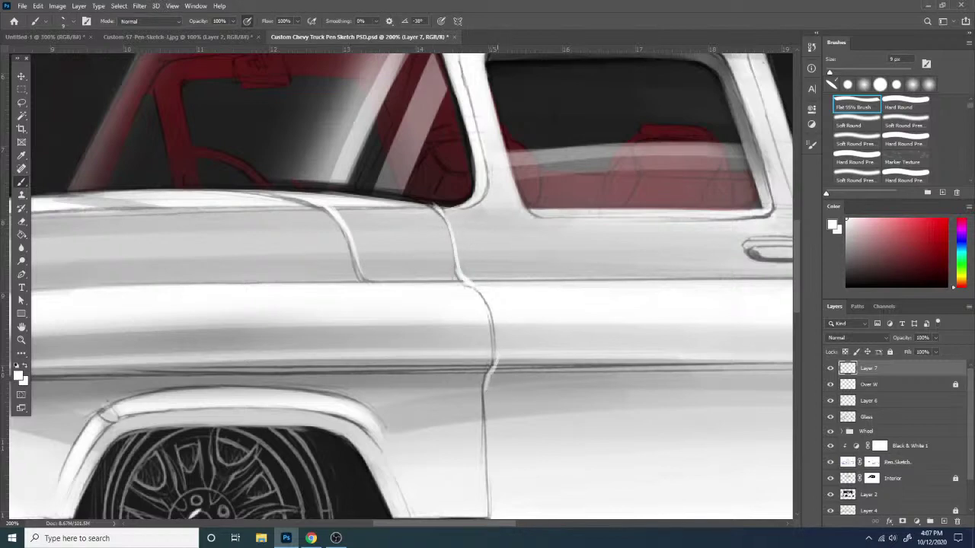
{"action": "key", "text": "ctrl+z"}
{"action": "left_click_drag", "start_coordinate": [489, 317], "coordinate": [487, 453]}
- Trace a white highlight along the door's rear cut line, from behind the side window down the lower door
{"action": "left_click_drag", "start_coordinate": [565, 410], "coordinate": [326, 356]}
{"action": "left_click_drag", "start_coordinate": [418, 372], "coordinate": [222, 330]}
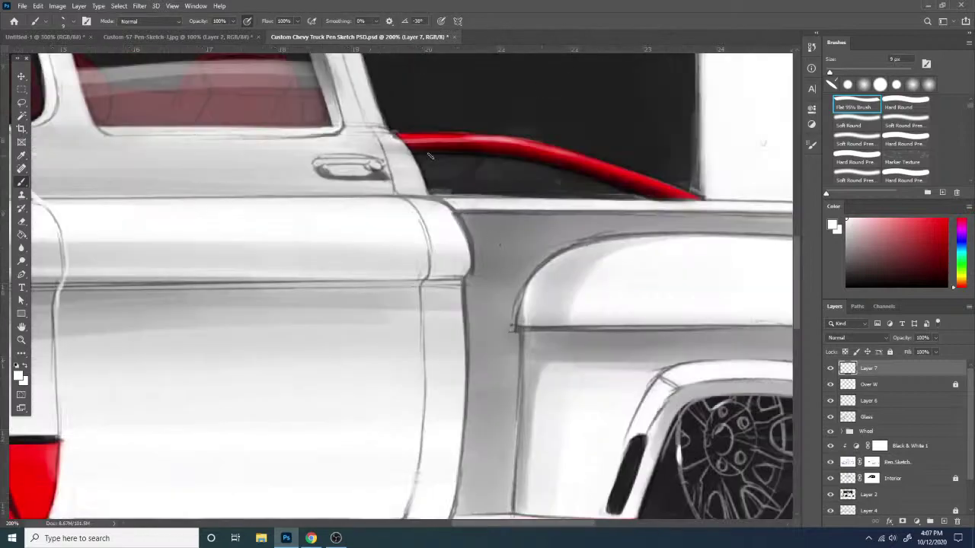
{"action": "left_click_drag", "start_coordinate": [378, 132], "coordinate": [396, 193]}
{"action": "left_click_drag", "start_coordinate": [426, 282], "coordinate": [424, 342]}
{"action": "key", "text": "ctrl+z"}
{"action": "left_click_drag", "start_coordinate": [425, 283], "coordinate": [423, 342]}
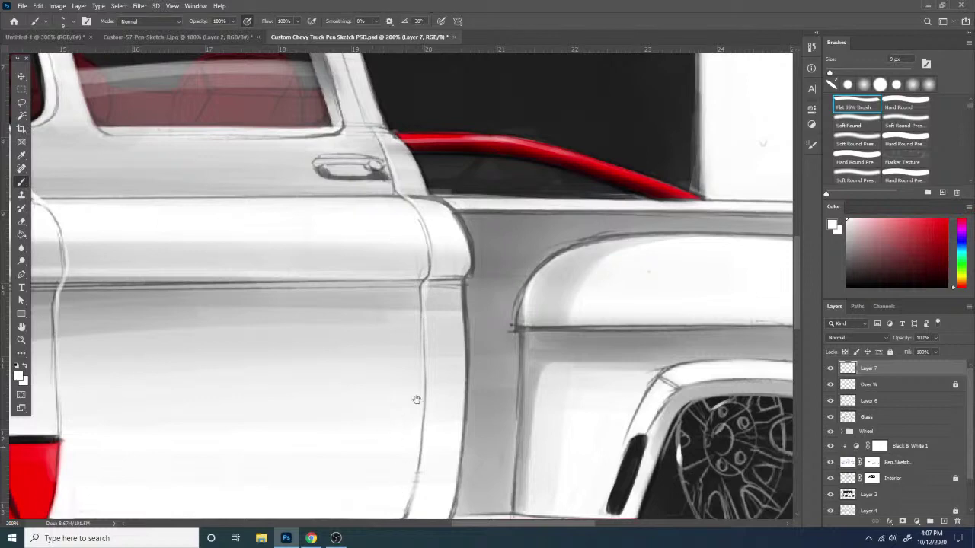
- Set the Hard Round eraser to 14 px and trim the panel gap highlight at the windshield base
{"action": "mouse_move", "coordinate": [416, 398]}
{"action": "left_mouse_down"}
{"action": "mouse_move", "coordinate": [540, 320]}
{"action": "mouse_move", "coordinate": [495, 357]}
{"action": "left_mouse_up"}
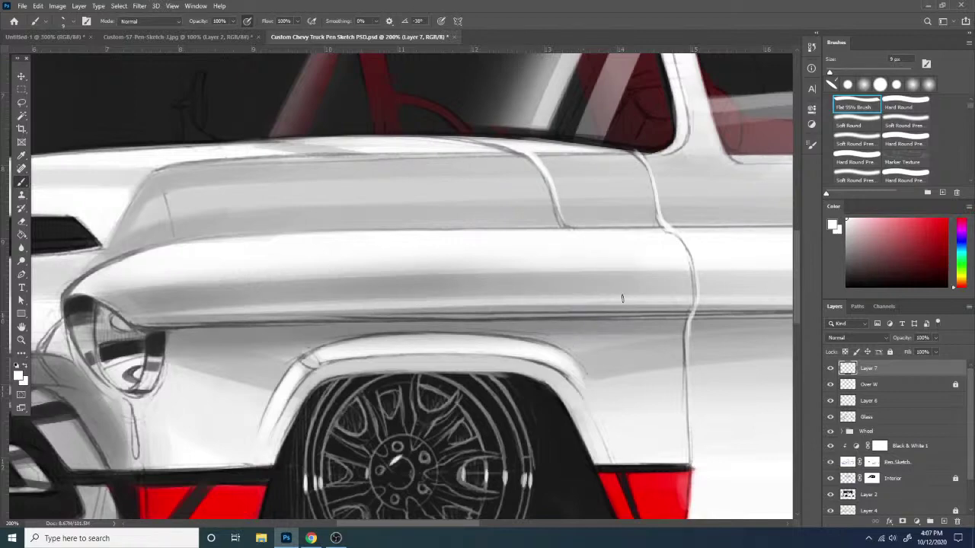
{"action": "key", "text": "e"}
{"action": "right_click", "coordinate": [695, 204]}
{"action": "left_click", "coordinate": [727, 232]}
{"action": "left_click", "coordinate": [632, 141]}
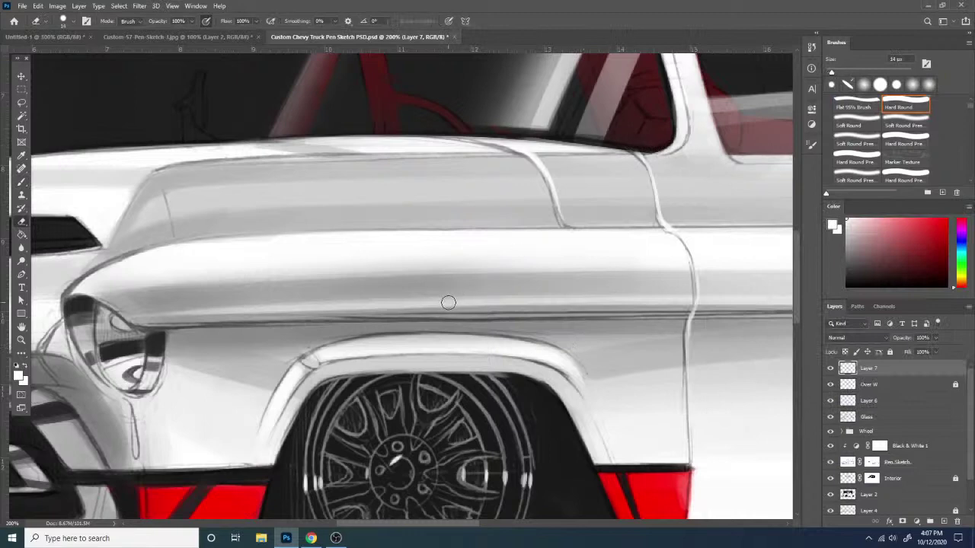
{"action": "key", "text": "b"}
{"action": "left_click_drag", "start_coordinate": [500, 307], "coordinate": [851, 269]}
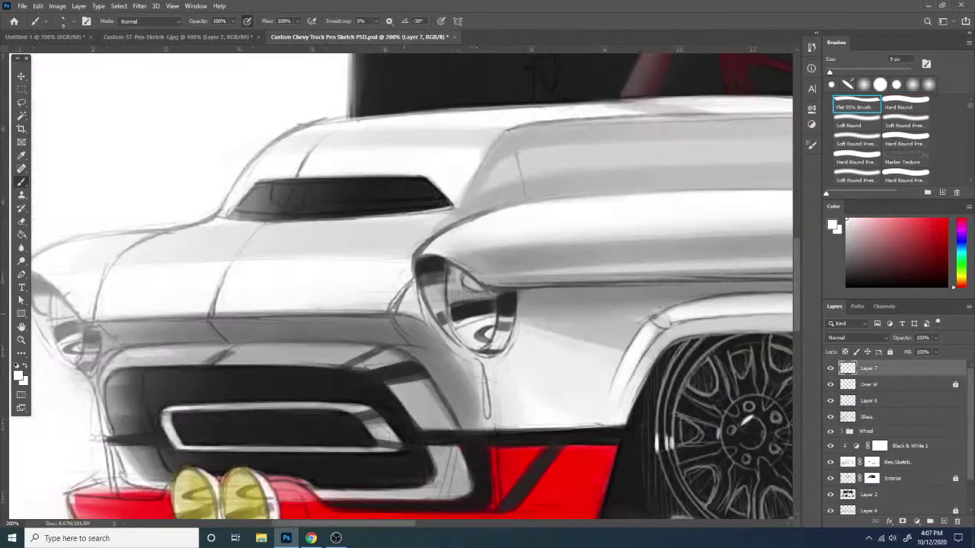
- Brush white highlights onto the grille surround's upper corner with the 9 px flat brush
{"action": "left_click_drag", "start_coordinate": [386, 315], "coordinate": [408, 345]}
{"action": "key", "text": "ctrl+z"}
{"action": "key", "text": "ctrl+minus"}
{"action": "key", "text": "ctrl+plus"}
{"action": "mouse_move", "coordinate": [362, 369]}
{"action": "left_mouse_down"}
{"action": "mouse_move", "coordinate": [398, 353]}
{"action": "mouse_move", "coordinate": [361, 369]}
{"action": "mouse_move", "coordinate": [372, 363]}
{"action": "left_mouse_up"}
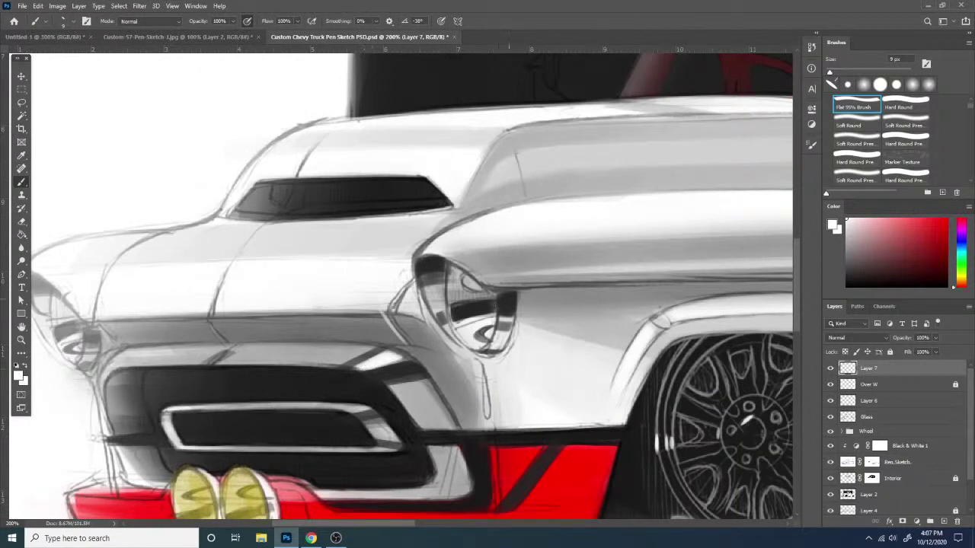
{"action": "left_click_drag", "start_coordinate": [354, 410], "coordinate": [366, 406]}
{"action": "key", "text": "ctrl+minus"}
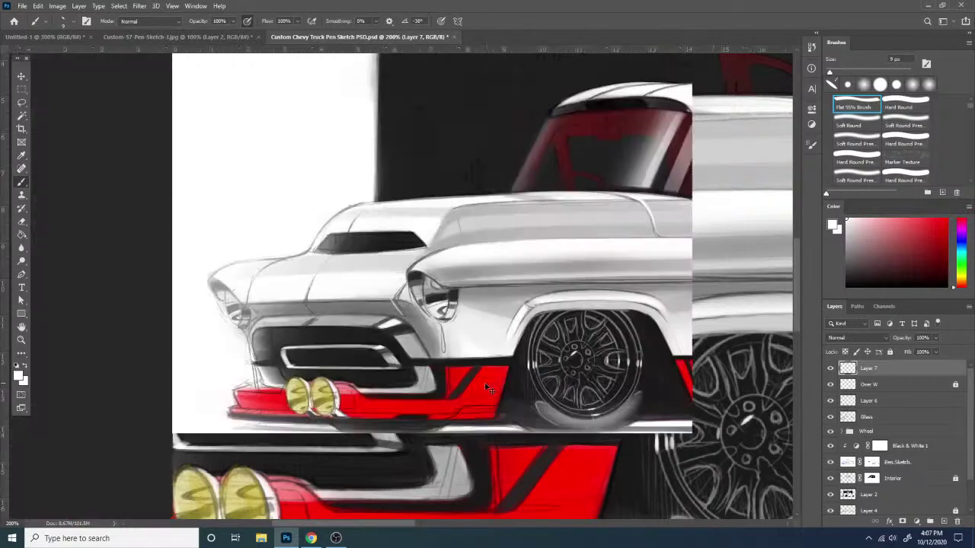
{"action": "key", "text": "ctrl+minus"}
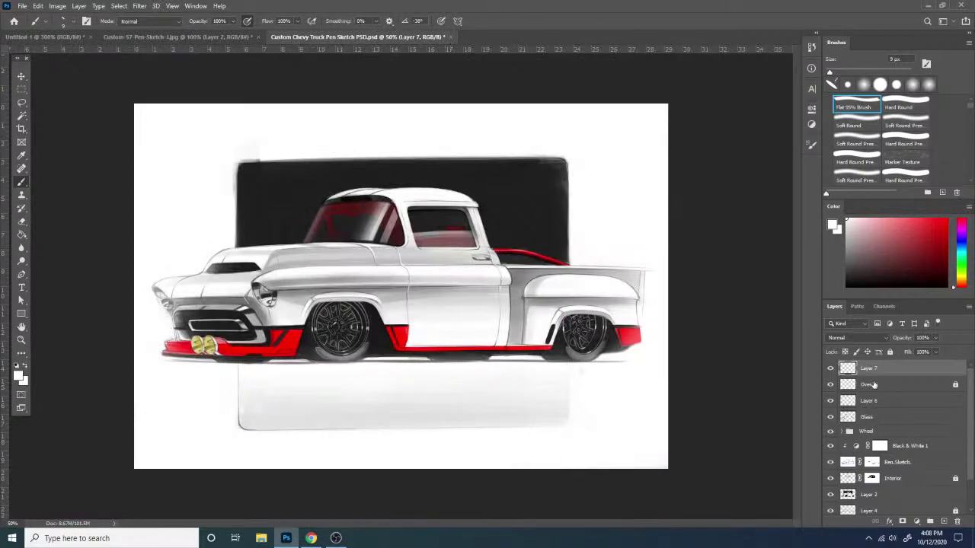
- Add a new empty layer above Layer 7
{"action": "left_click", "coordinate": [943, 522]}
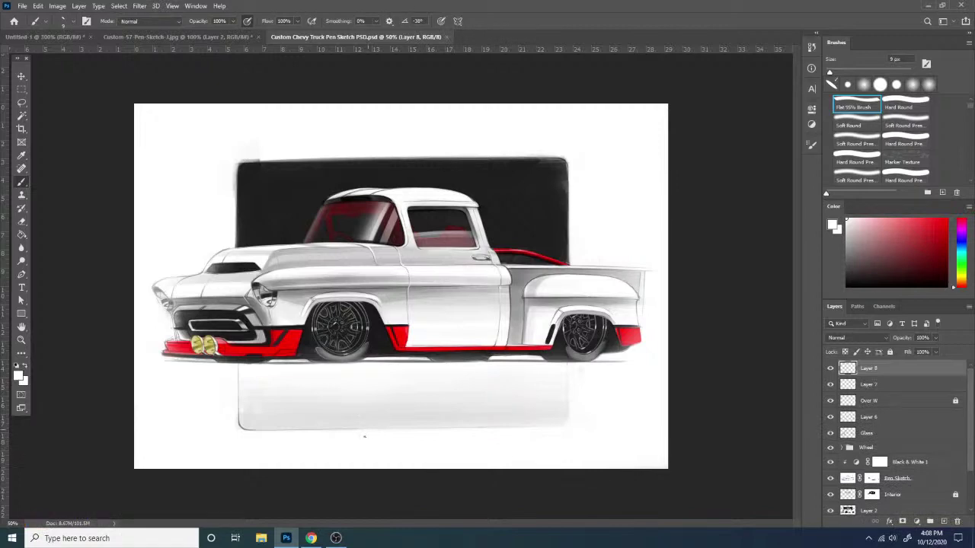
{"action": "key", "text": "ctrl+plus"}
{"action": "key", "text": "ctrl+plus"}
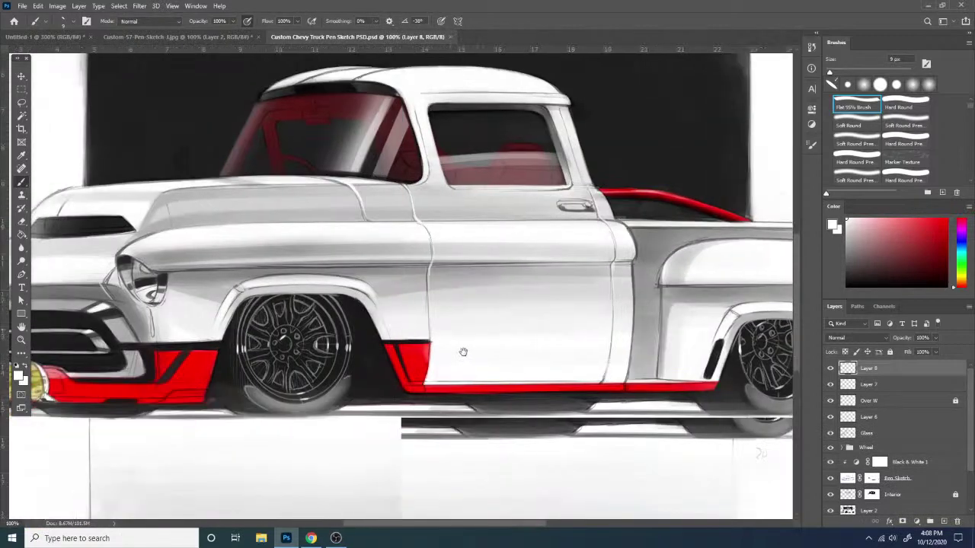
{"action": "left_click_drag", "start_coordinate": [463, 352], "coordinate": [490, 306]}
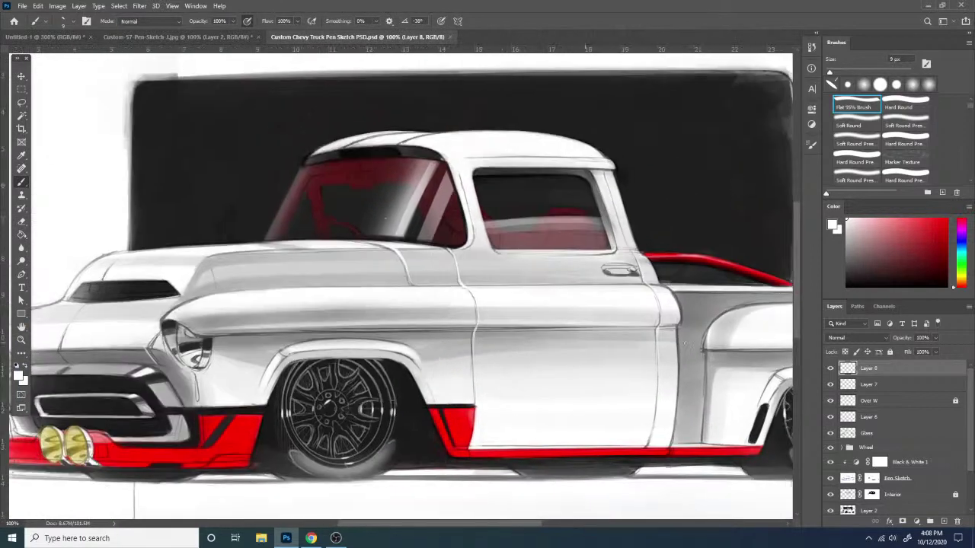
- On Layer 7, paint the far-side mirror's head and arm grey against the dark backdrop, beyond the windshield base
{"action": "left_click", "coordinate": [876, 386]}
{"action": "key", "text": "ctrl+plus"}
{"action": "left_click_drag", "start_coordinate": [470, 347], "coordinate": [503, 367]}
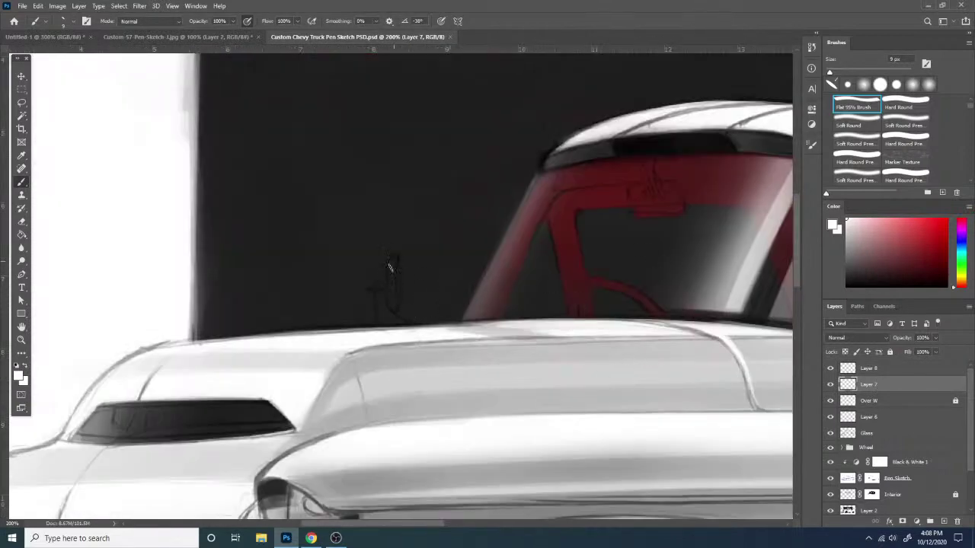
{"action": "left_click", "coordinate": [846, 246]}
{"action": "left_click_drag", "start_coordinate": [395, 260], "coordinate": [393, 308]}
{"action": "key", "text": "ctrl+z"}
{"action": "left_click_drag", "start_coordinate": [395, 255], "coordinate": [396, 314]}
{"action": "key", "text": "ctrl+z"}
{"action": "mouse_move", "coordinate": [395, 256]}
{"action": "left_mouse_down"}
{"action": "mouse_move", "coordinate": [394, 306]}
{"action": "mouse_move", "coordinate": [387, 282]}
{"action": "mouse_move", "coordinate": [380, 325]}
{"action": "mouse_move", "coordinate": [387, 313]}
{"action": "mouse_move", "coordinate": [399, 324]}
{"action": "left_mouse_up"}
{"action": "left_click", "coordinate": [379, 321], "text": "alt"}
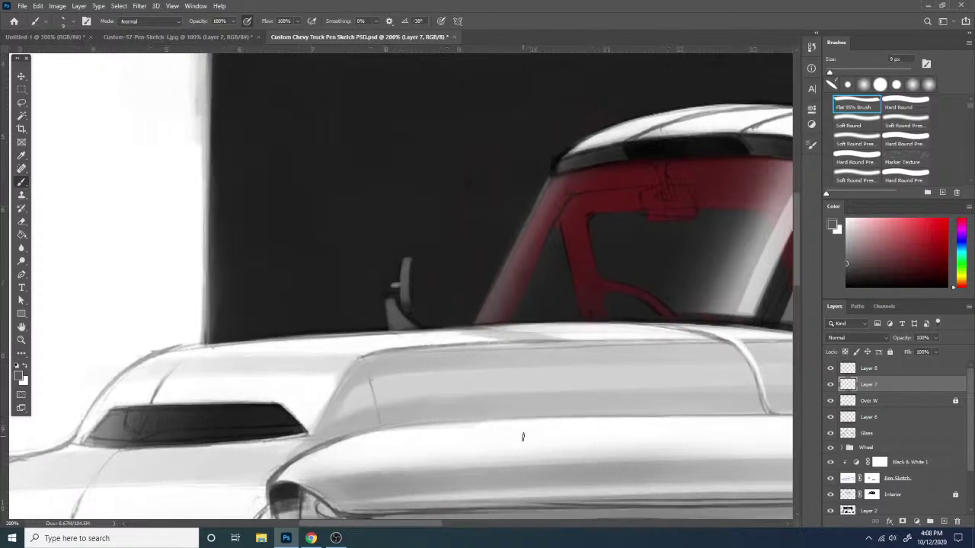
{"action": "key", "text": "ctrl+minus"}
{"action": "key", "text": "ctrl+minus"}
{"action": "key", "text": "ctrl+minus"}
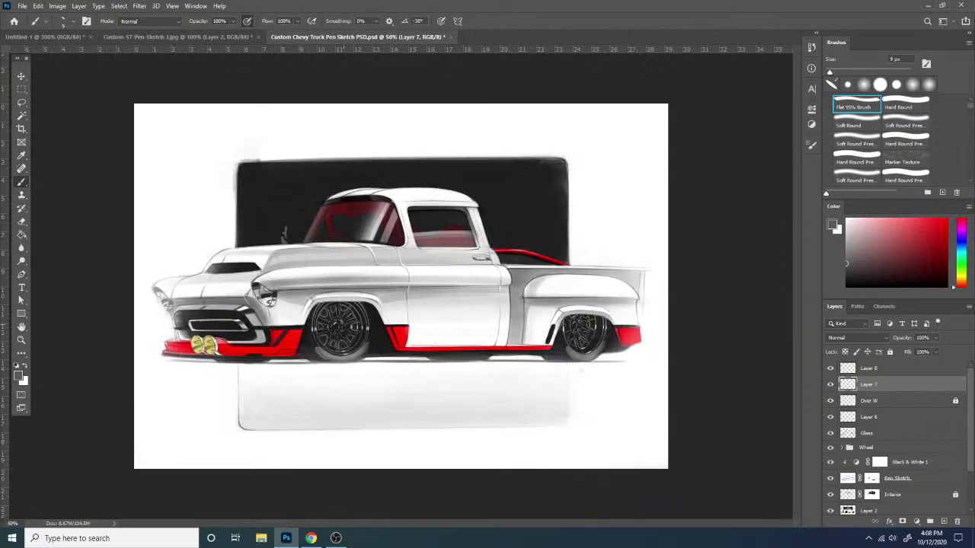
- Flip the canvas horizontally back and forth to check the truck's proportions, leaving it mirrored
{"action": "key", "text": "ctrl+shift+h"}
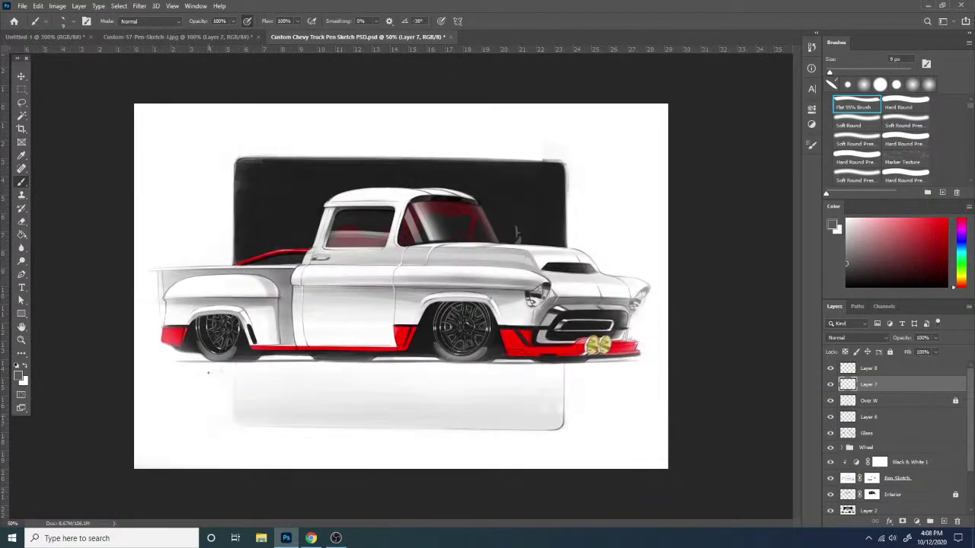
{"action": "key", "text": "ctrl+shift+h"}
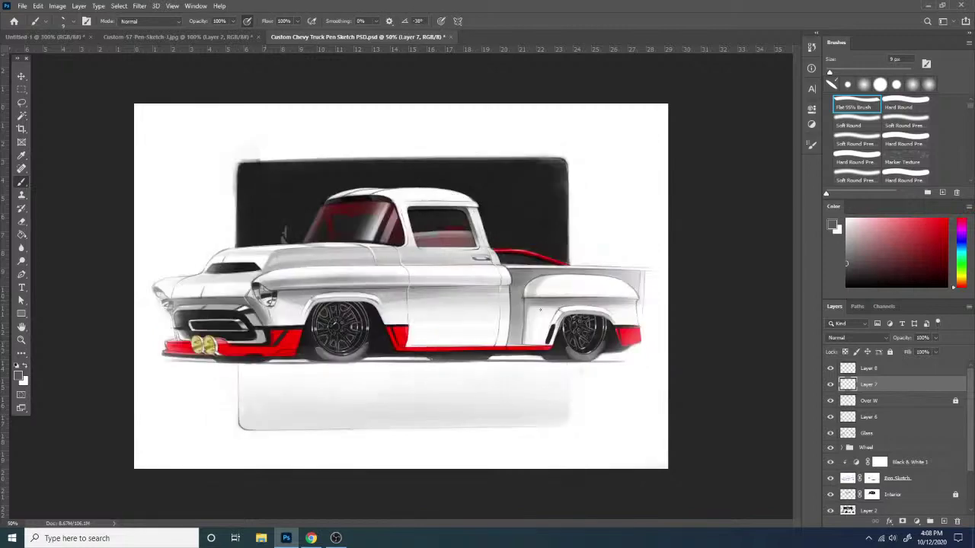
{"action": "key", "text": "ctrl+shift+h"}
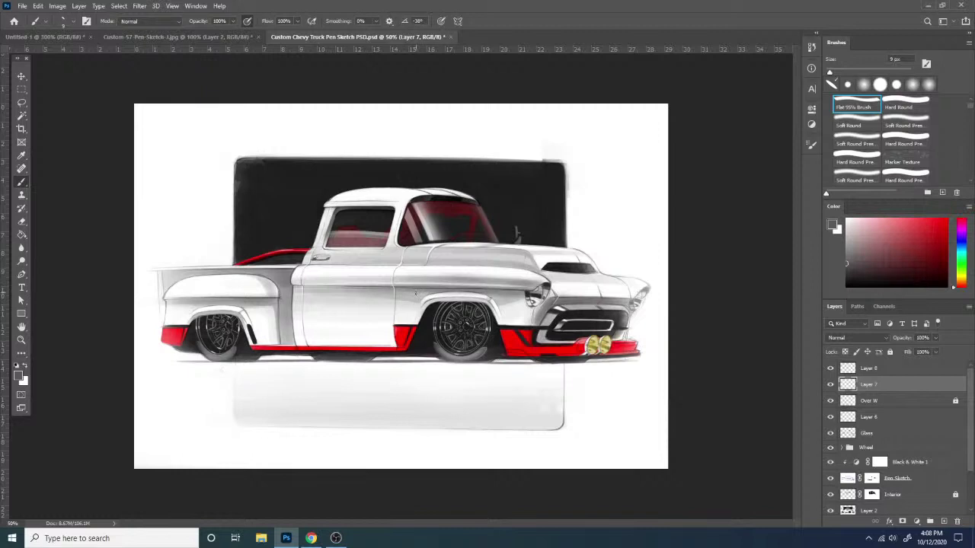
{"action": "key", "text": "ctrl+shift+h"}
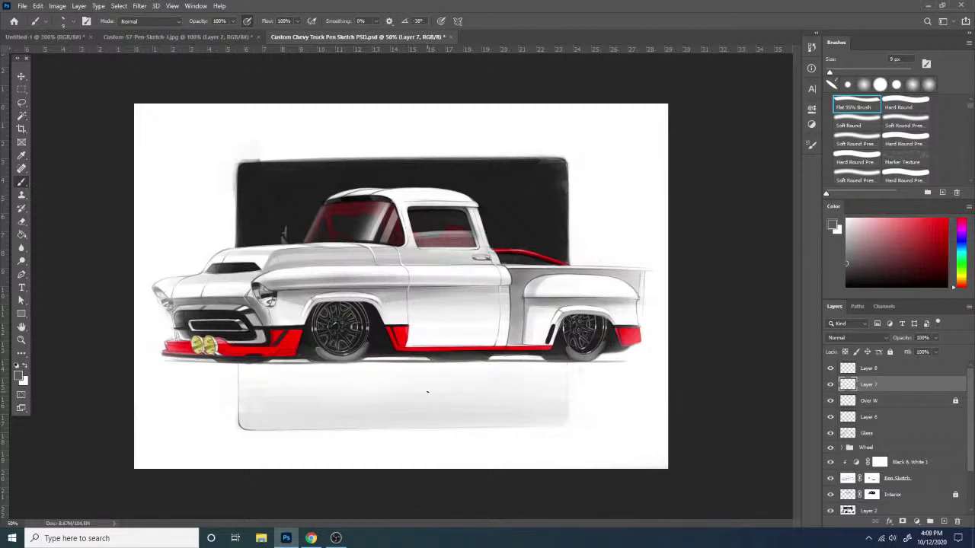
{"action": "key", "text": "h"}
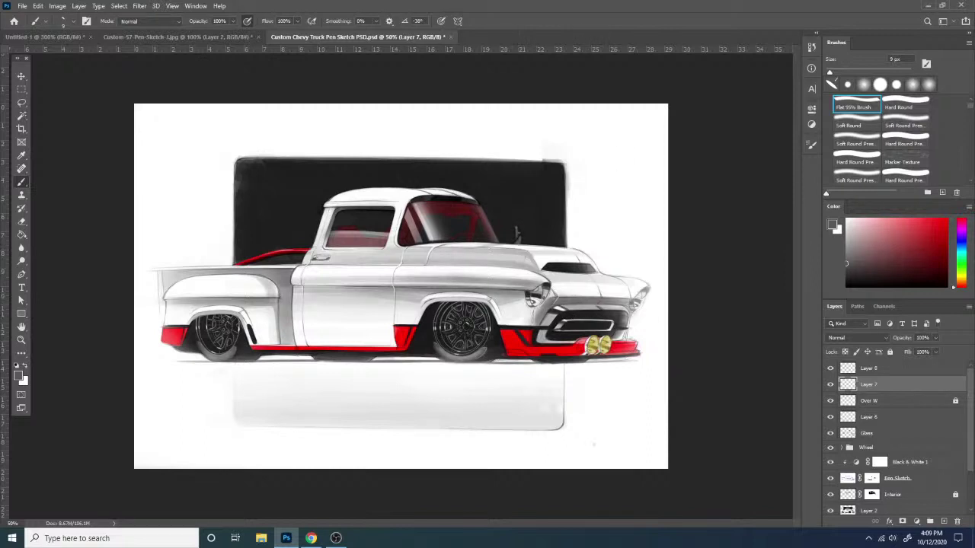
{"action": "key", "text": "ctrl+plus"}
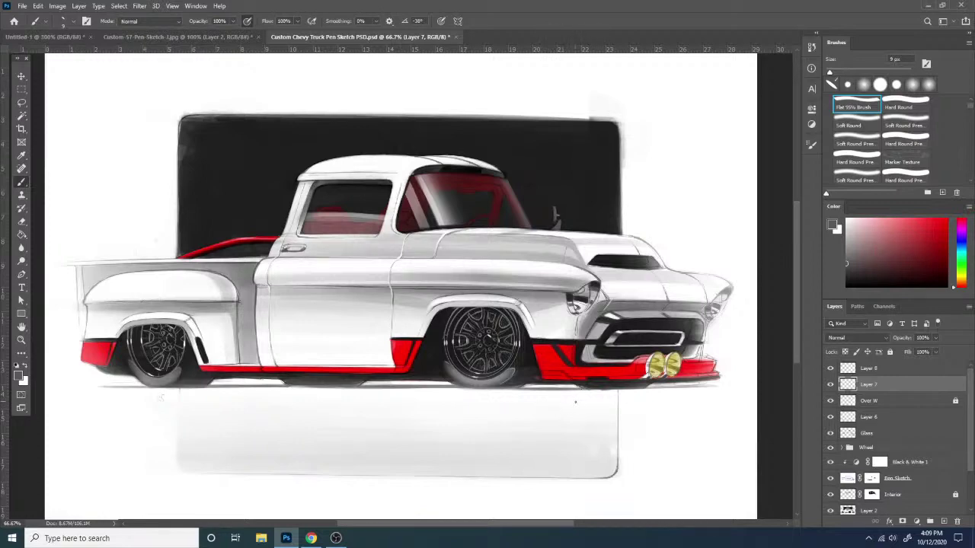
{"action": "key", "text": "ctrl+minus"}
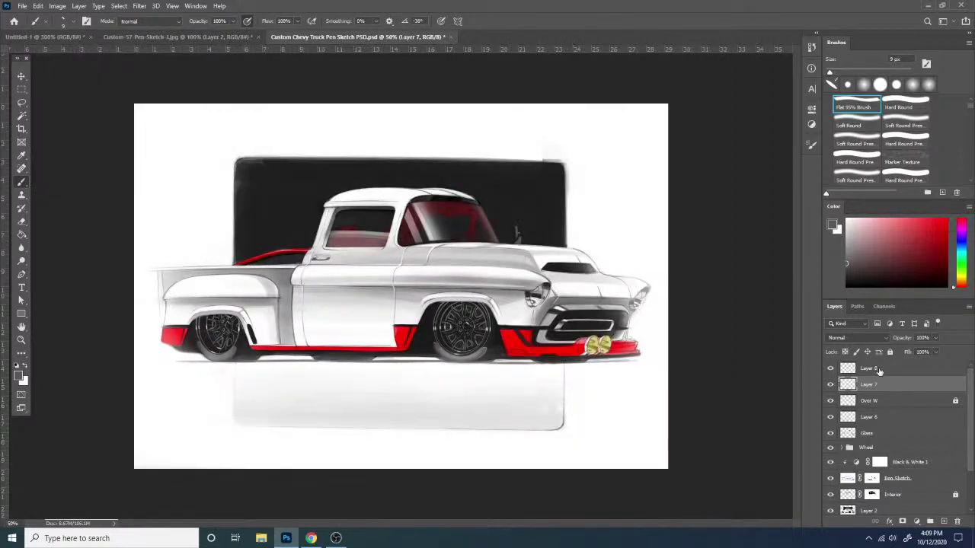
- Select Layer 8 and set up the Soft Round brush at 32 px
{"action": "left_click", "coordinate": [880, 371]}
{"action": "key", "text": "ctrl+plus"}
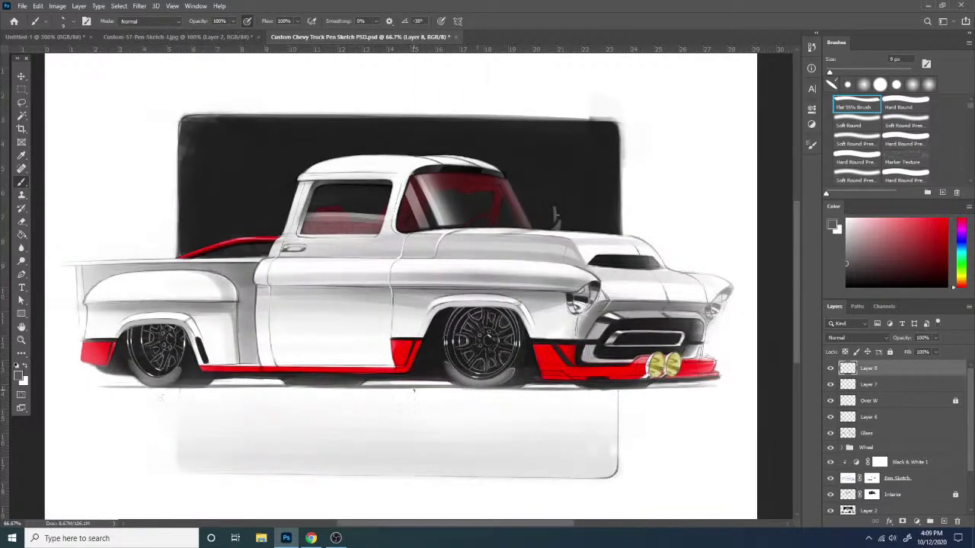
{"action": "right_click", "coordinate": [406, 391]}
{"action": "right_click", "coordinate": [473, 392]}
{"action": "left_click", "coordinate": [610, 410]}
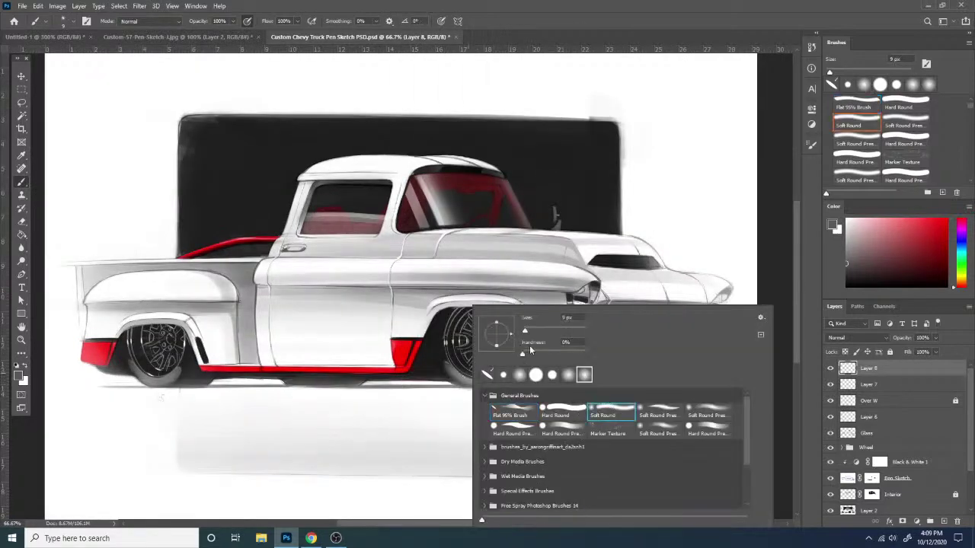
{"action": "left_click", "coordinate": [537, 331]}
{"action": "left_click_drag", "start_coordinate": [539, 330], "coordinate": [532, 331]}
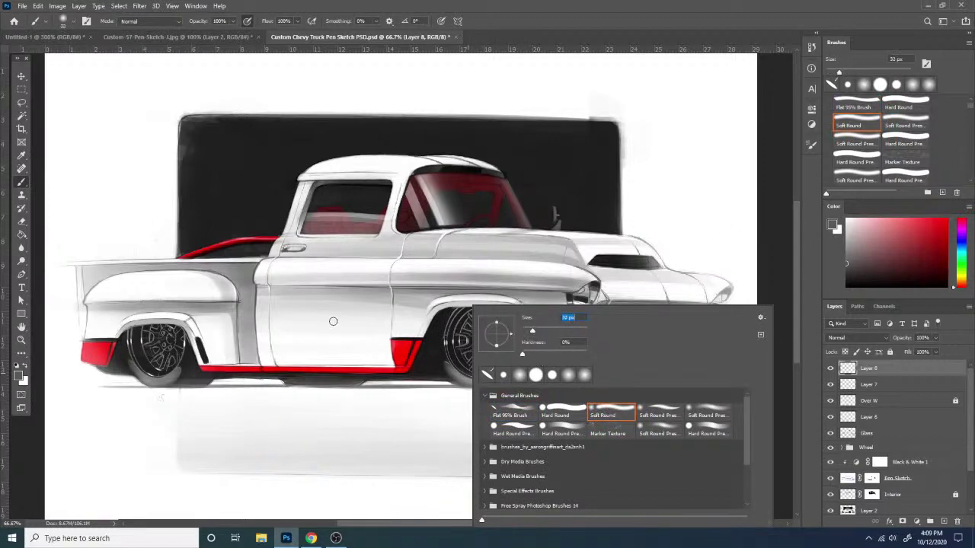
{"action": "left_click", "coordinate": [364, 393]}
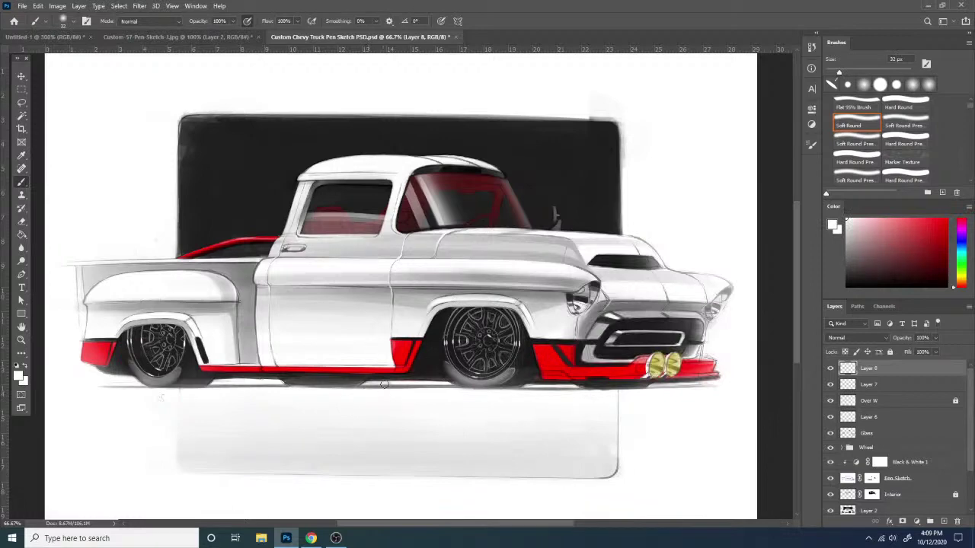
- Paint a soft white haze along the rocker panel from the rear wheel to the front wheel
{"action": "left_click_drag", "start_coordinate": [191, 365], "coordinate": [319, 366]}
{"action": "key", "text": "ctrl+z"}
{"action": "left_click_drag", "start_coordinate": [198, 371], "coordinate": [408, 372]}
{"action": "key", "text": "ctrl+z"}
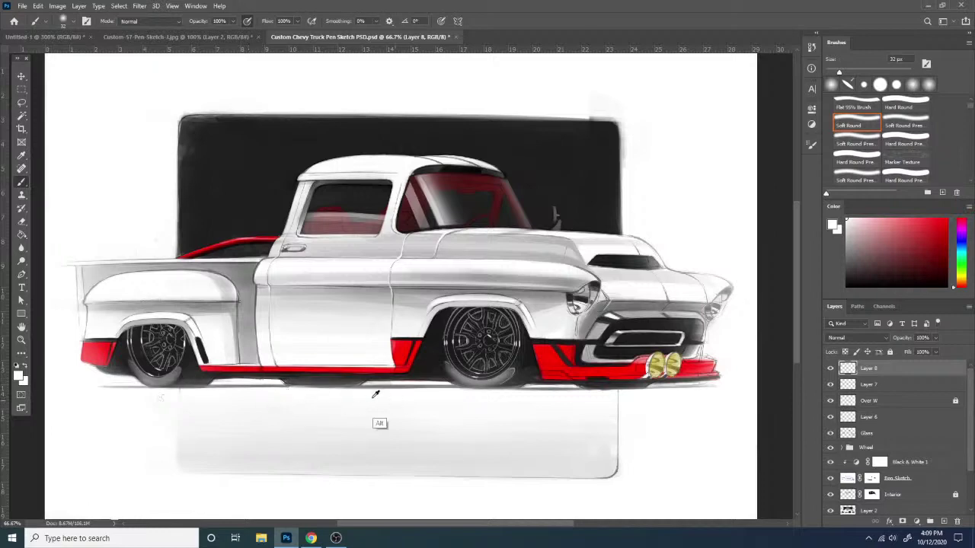
{"action": "mouse_move", "coordinate": [198, 374]}
{"action": "left_mouse_down"}
{"action": "mouse_move", "coordinate": [470, 373]}
{"action": "mouse_move", "coordinate": [326, 372]}
{"action": "mouse_move", "coordinate": [454, 372]}
{"action": "left_mouse_up"}
- Enlarge the Soft Round brush to 67 px and paint white haze along the lower edge of the front bumper
{"action": "right_click", "coordinate": [620, 332]}
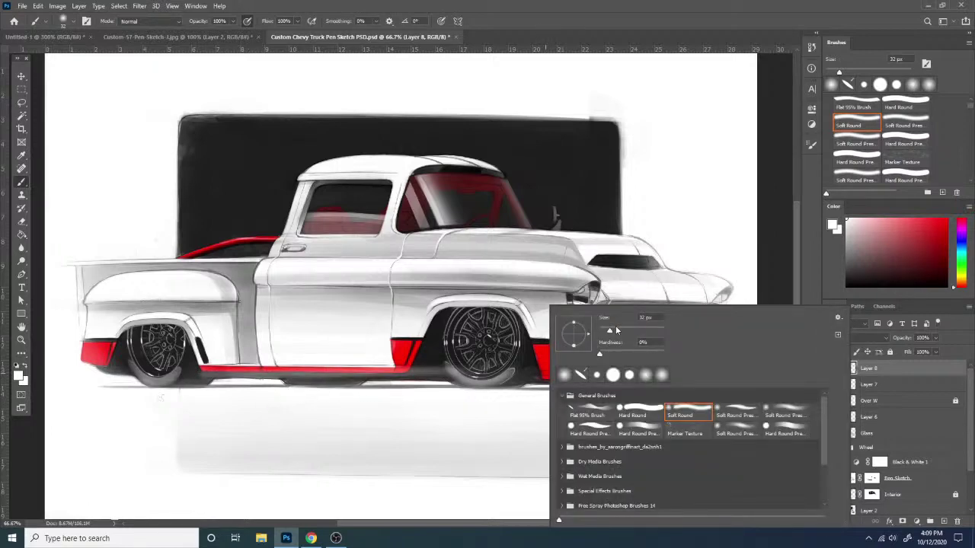
{"action": "left_click_drag", "start_coordinate": [616, 331], "coordinate": [621, 331]}
{"action": "left_click_drag", "start_coordinate": [526, 380], "coordinate": [643, 378]}
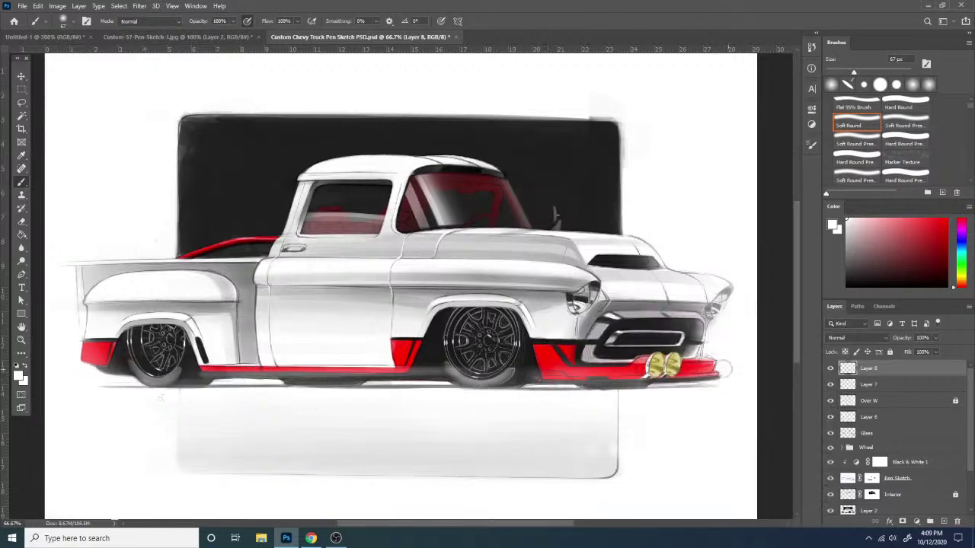
{"action": "left_click_drag", "start_coordinate": [523, 375], "coordinate": [686, 377]}
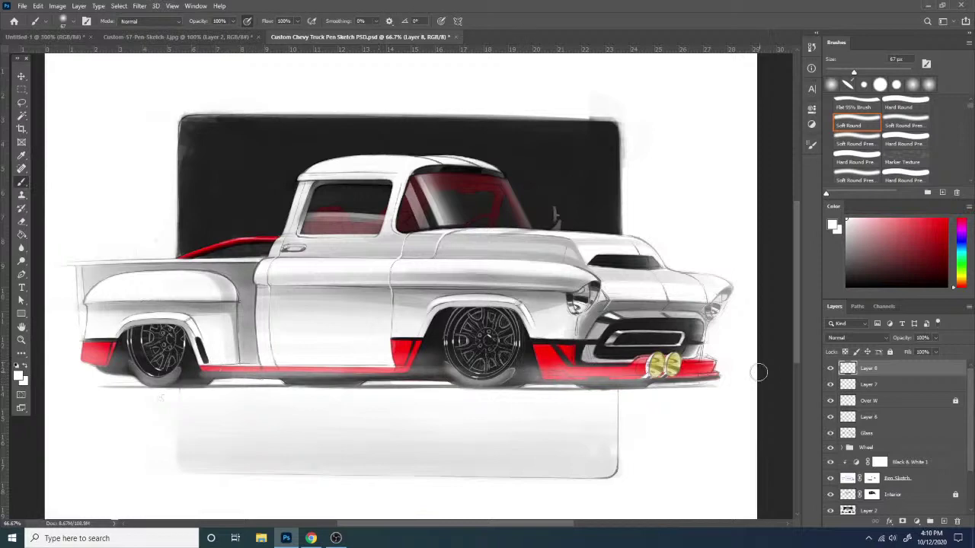
- Erase haze beside the rear tyre with a 47 px Hard Round eraser and turn off pressure-controlled opacity
{"action": "key", "text": "ctrl+plus"}
{"action": "left_click_drag", "start_coordinate": [349, 468], "coordinate": [500, 409]}
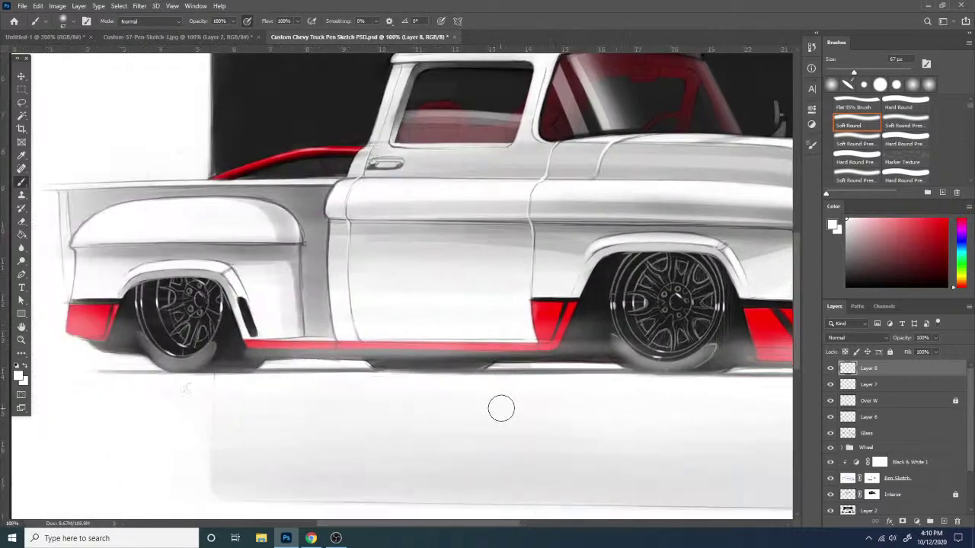
{"action": "key", "text": "e"}
{"action": "right_click", "coordinate": [419, 394]}
{"action": "left_click", "coordinate": [488, 329]}
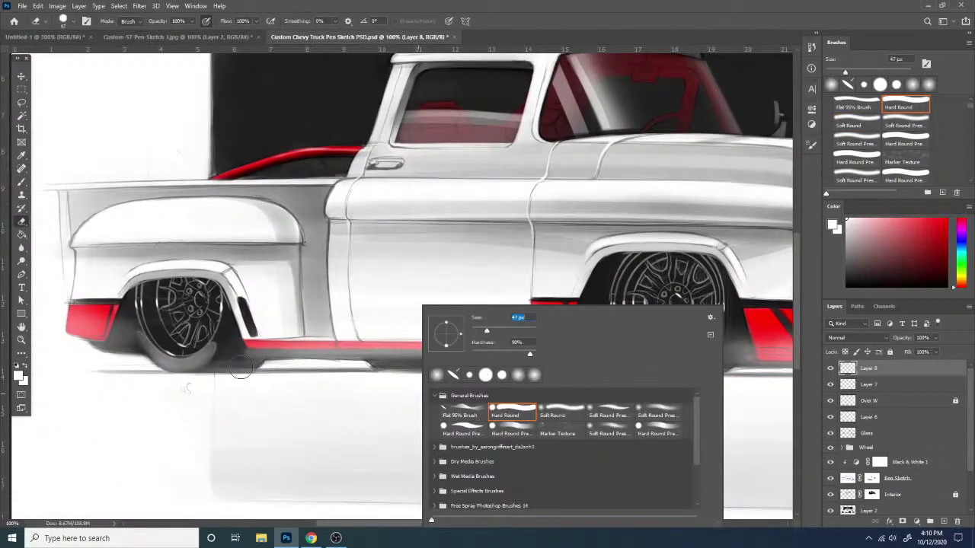
{"action": "mouse_move", "coordinate": [242, 375]}
{"action": "left_mouse_down"}
{"action": "mouse_move", "coordinate": [269, 355]}
{"action": "mouse_move", "coordinate": [243, 363]}
{"action": "left_mouse_up"}
{"action": "left_click", "coordinate": [207, 21]}
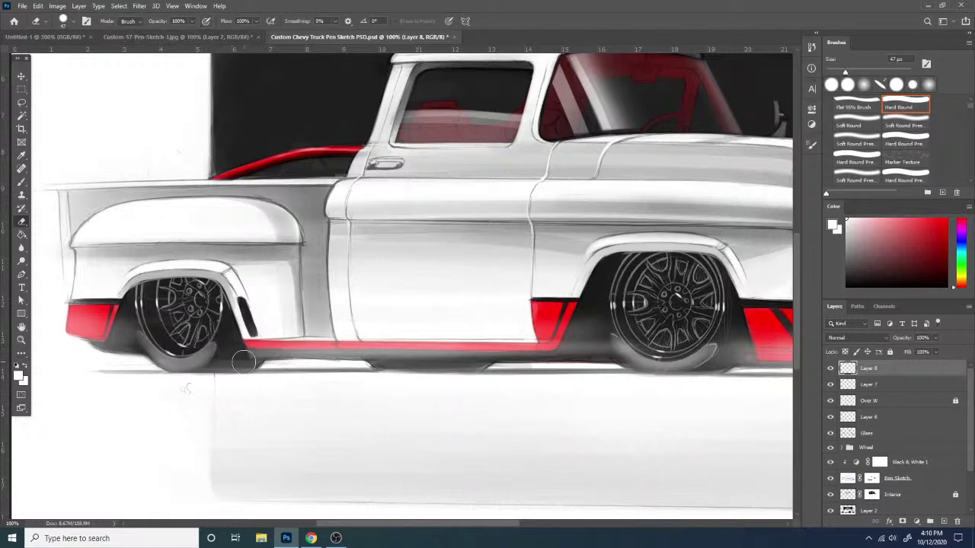
- Erase the white haze along the rocker panel and from the dark wheel well behind the front wheel
{"action": "left_click", "coordinate": [598, 383], "text": "shift"}
{"action": "left_click_drag", "start_coordinate": [562, 364], "coordinate": [587, 330]}
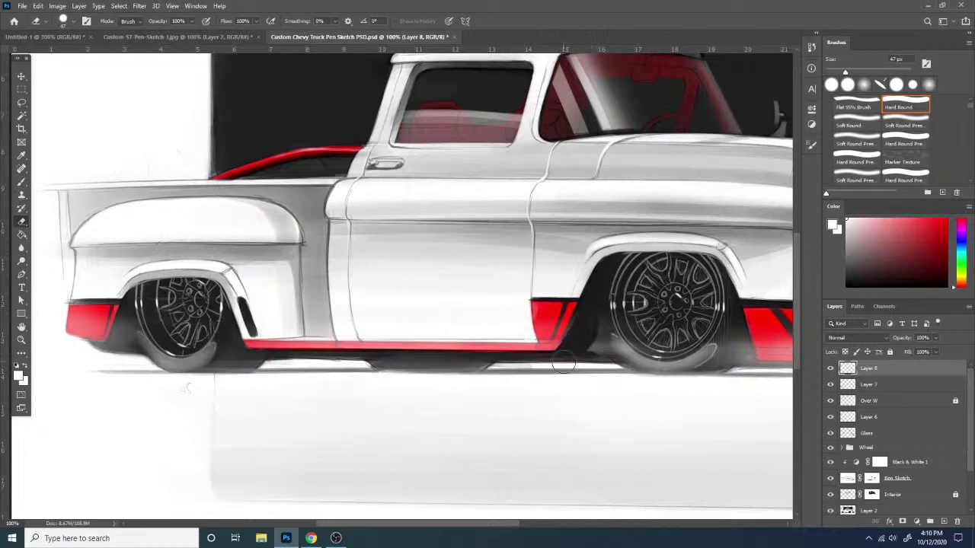
{"action": "mouse_move", "coordinate": [600, 294]}
{"action": "left_mouse_down"}
{"action": "mouse_move", "coordinate": [601, 309]}
{"action": "mouse_move", "coordinate": [642, 340]}
{"action": "left_mouse_up"}
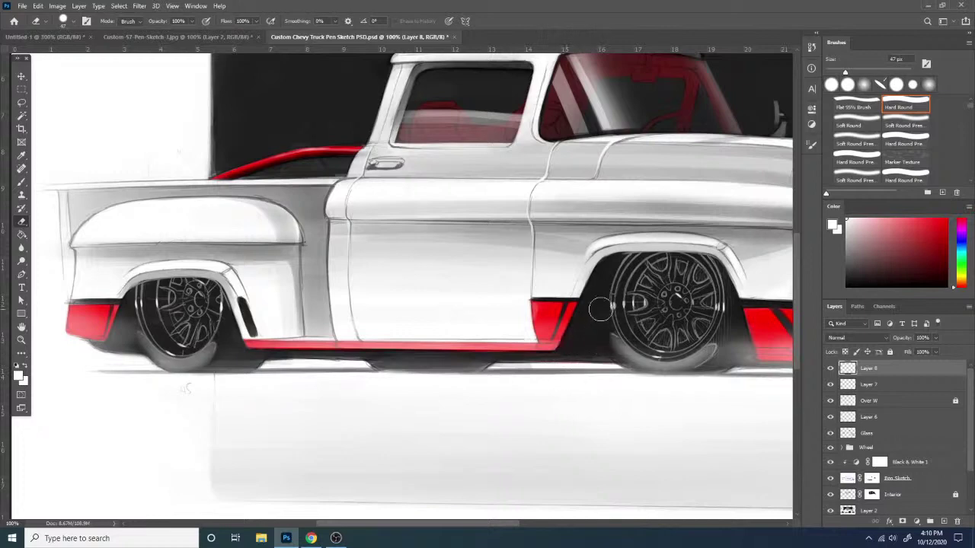
- Erase the excess white haze from the upper part of the red front bumper and around the rear wheel
{"action": "left_click_drag", "start_coordinate": [586, 405], "coordinate": [336, 433]}
{"action": "mouse_move", "coordinate": [488, 367]}
{"action": "left_mouse_down"}
{"action": "mouse_move", "coordinate": [487, 358]}
{"action": "mouse_move", "coordinate": [480, 375]}
{"action": "mouse_move", "coordinate": [495, 400]}
{"action": "mouse_move", "coordinate": [528, 403]}
{"action": "mouse_move", "coordinate": [517, 404]}
{"action": "left_mouse_up"}
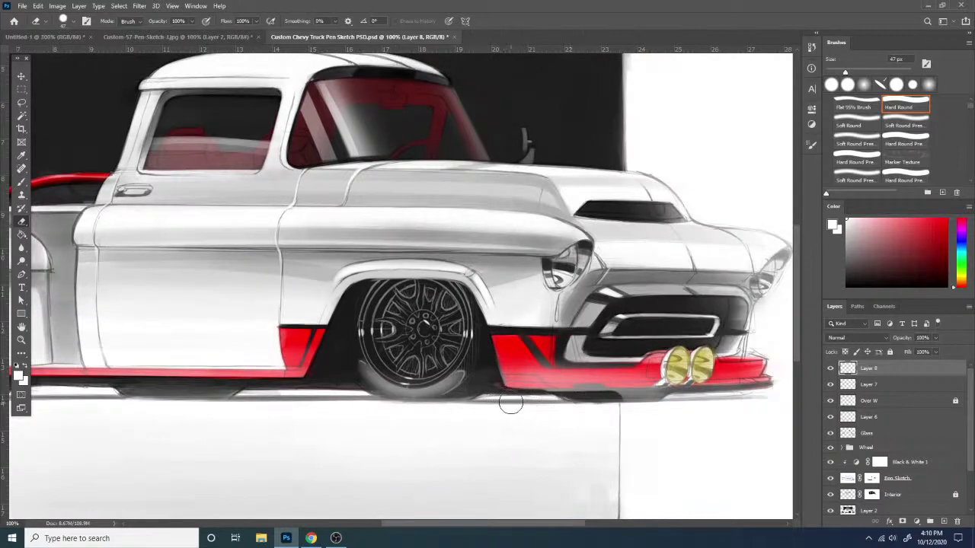
{"action": "key", "text": "ctrl+z"}
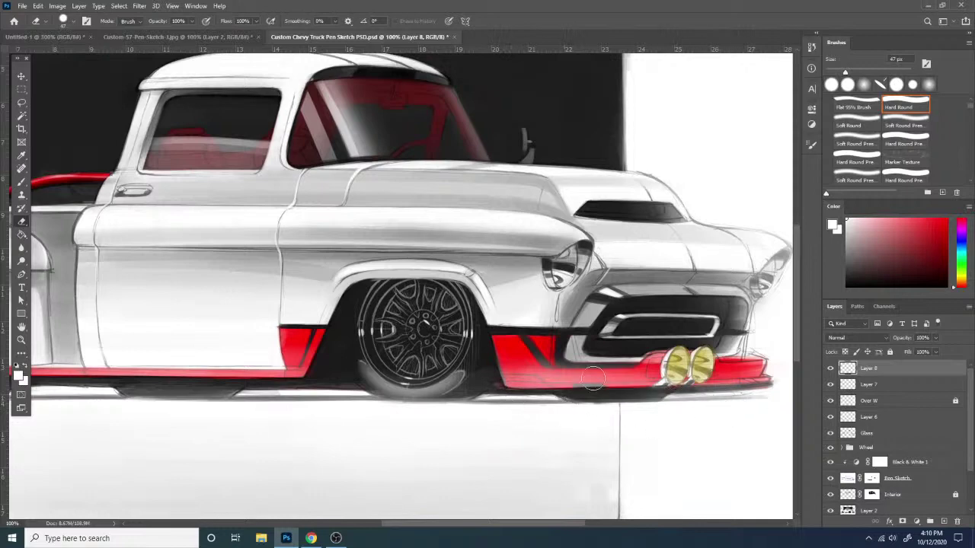
{"action": "mouse_move", "coordinate": [533, 333]}
{"action": "left_mouse_down"}
{"action": "mouse_move", "coordinate": [550, 355]}
{"action": "mouse_move", "coordinate": [714, 340]}
{"action": "left_mouse_up"}
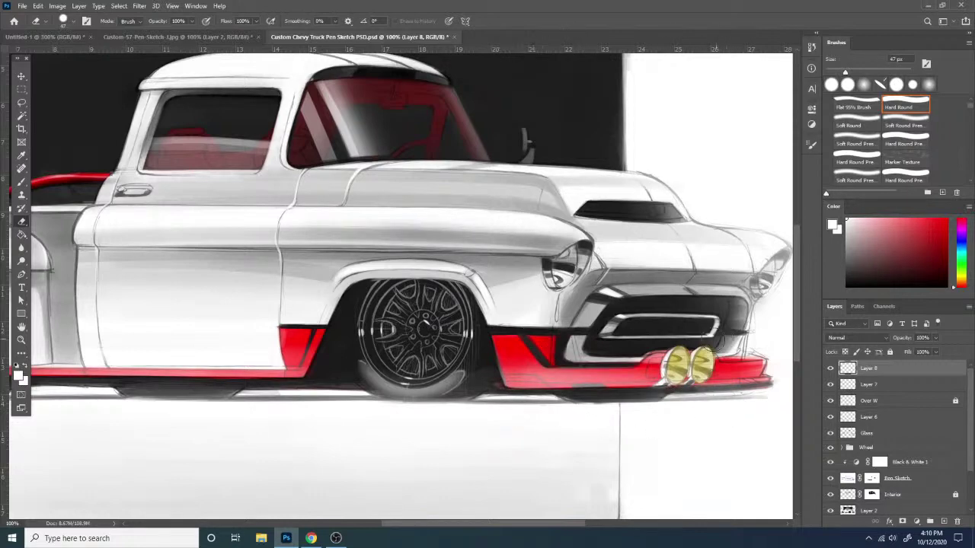
{"action": "left_click_drag", "start_coordinate": [243, 367], "coordinate": [614, 344]}
{"action": "mouse_move", "coordinate": [252, 315]}
{"action": "left_mouse_down"}
{"action": "mouse_move", "coordinate": [241, 338]}
{"action": "mouse_move", "coordinate": [247, 323]}
{"action": "left_mouse_up"}
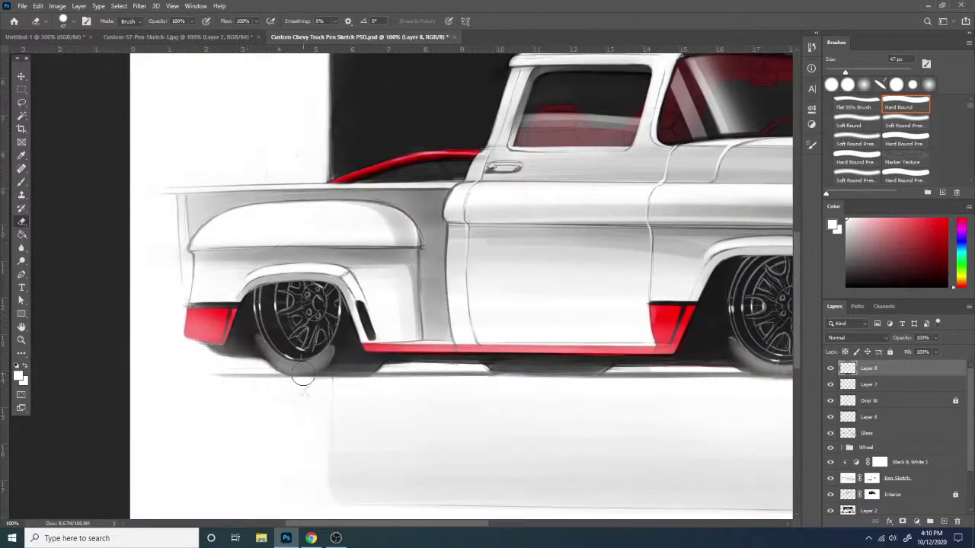
- Add a layer mask to Layer 8 and set the eraser to Soft Round at 32 px
{"action": "right_click", "coordinate": [495, 400]}
{"action": "left_click", "coordinate": [903, 521]}
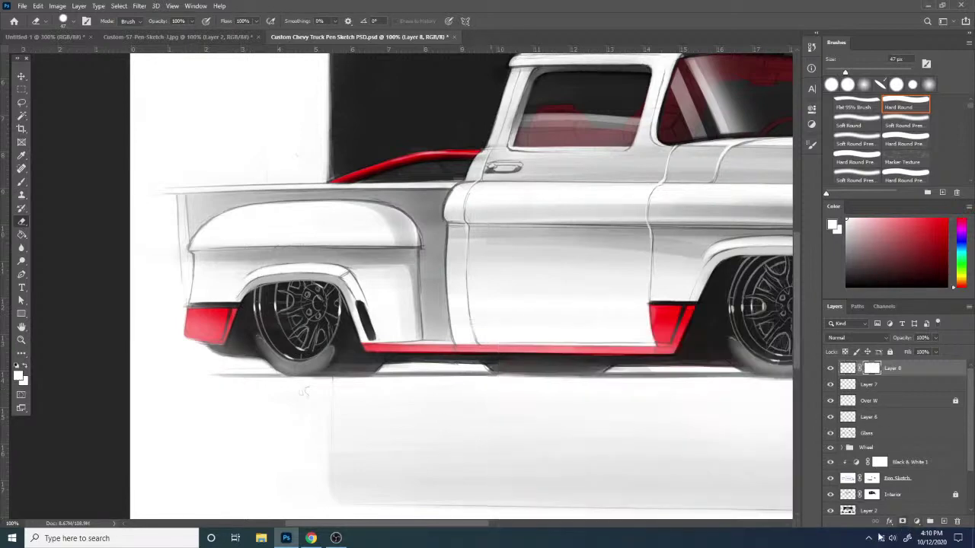
{"action": "right_click", "coordinate": [482, 404]}
{"action": "left_click", "coordinate": [624, 412]}
{"action": "left_click_drag", "start_coordinate": [546, 328], "coordinate": [540, 328]}
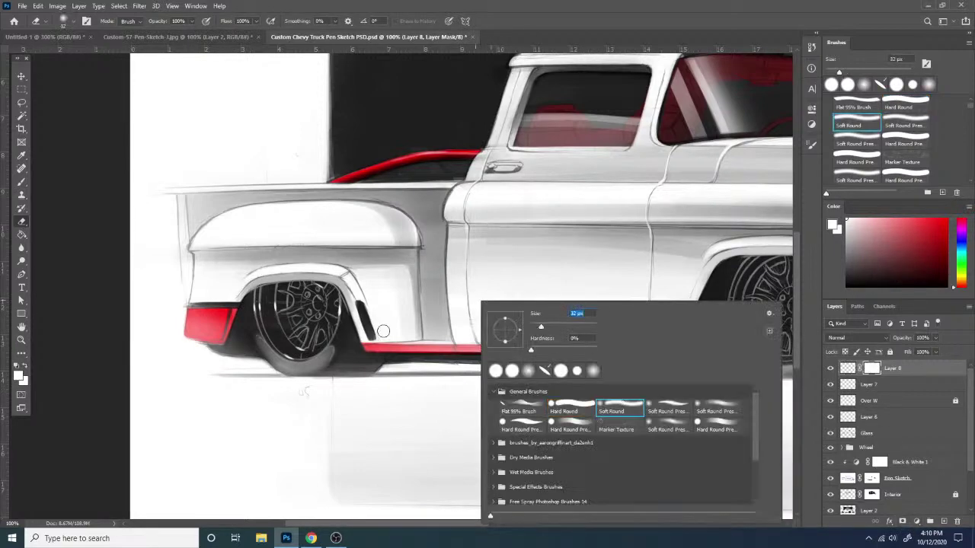
- Paint black on Layer 8's mask with a 29 px Soft Round brush along the haze above the red rocker panel
{"action": "left_click", "coordinate": [380, 334]}
{"action": "key", "text": "x"}
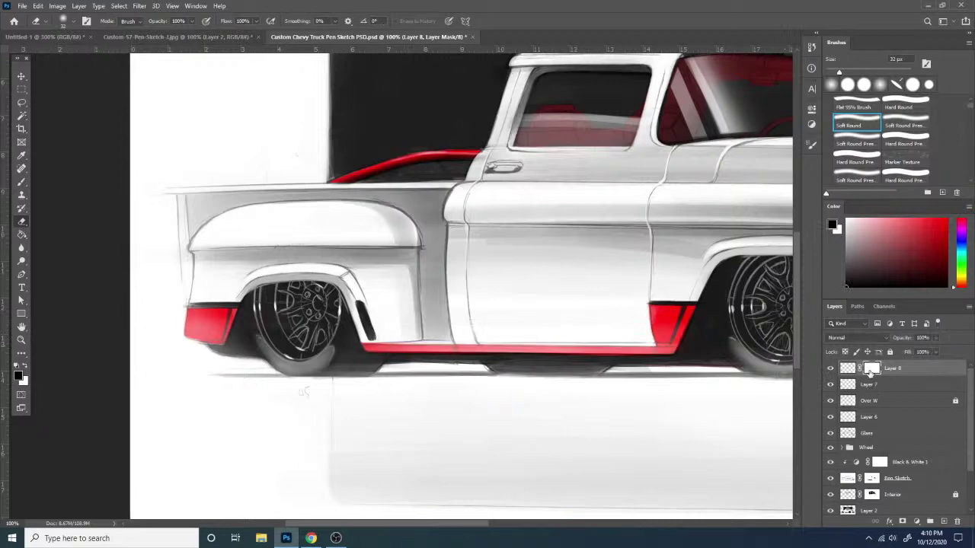
{"action": "key", "text": "b"}
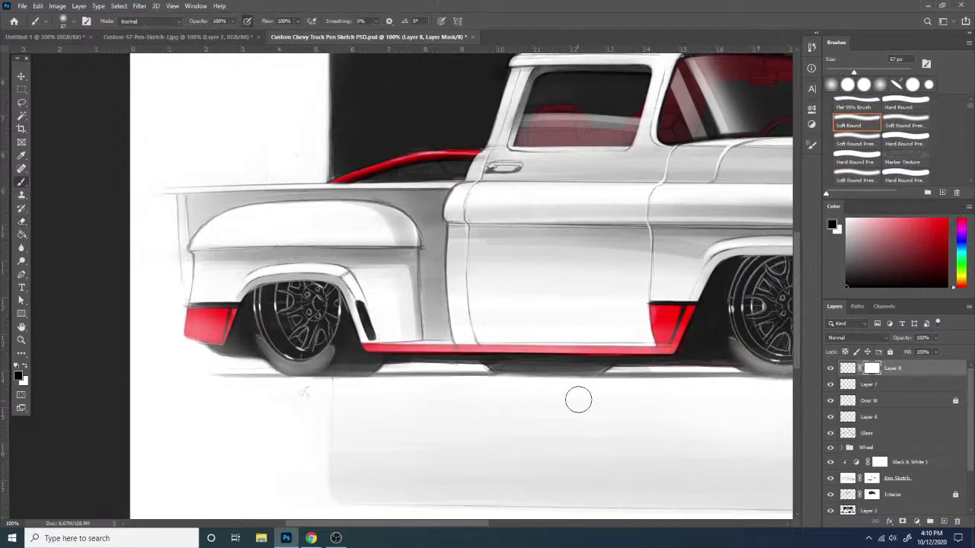
{"action": "right_click", "coordinate": [577, 398]}
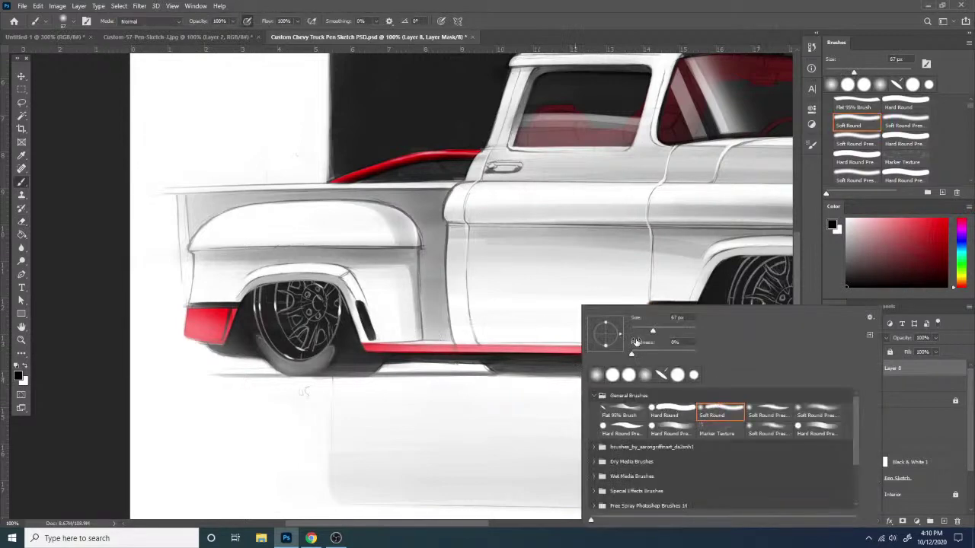
{"action": "left_click", "coordinate": [641, 330]}
{"action": "mouse_move", "coordinate": [374, 340]}
{"action": "left_mouse_down"}
{"action": "mouse_move", "coordinate": [594, 335]}
{"action": "mouse_move", "coordinate": [571, 343]}
{"action": "left_mouse_up"}
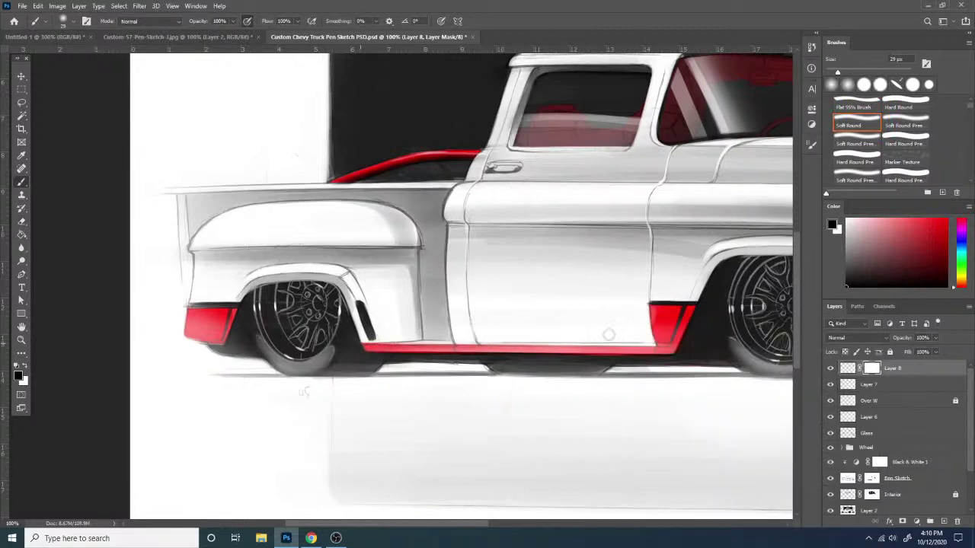
{"action": "left_click_drag", "start_coordinate": [389, 341], "coordinate": [526, 342]}
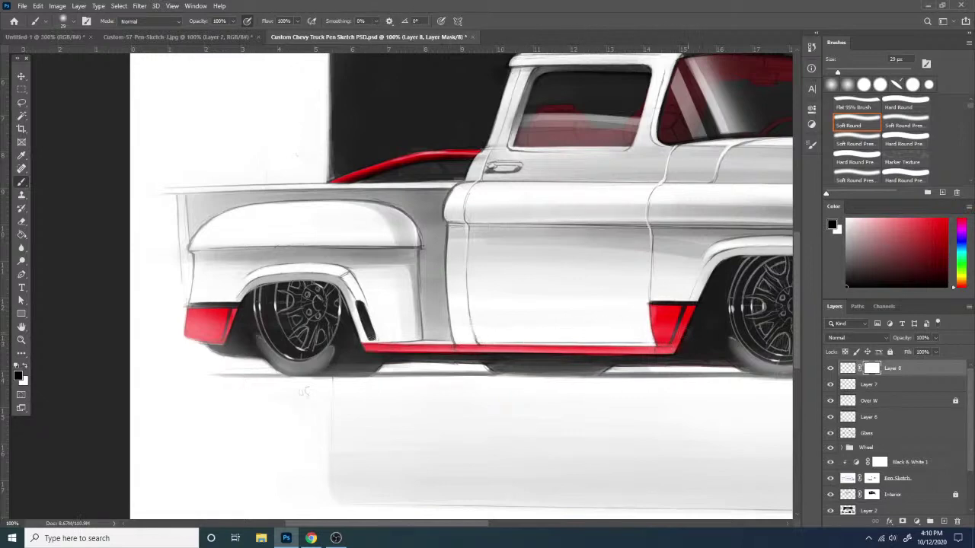
- Mask out the excess haze over the red front bumper on Layer 8 with a 61 px Soft Round brush
{"action": "left_click_drag", "start_coordinate": [695, 401], "coordinate": [504, 428]}
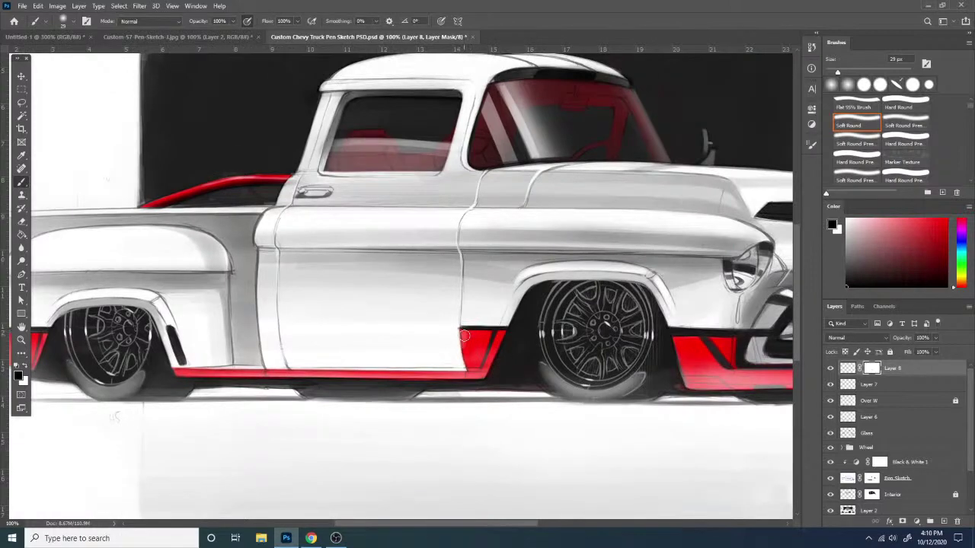
{"action": "scroll", "coordinate": [564, 393], "scroll_direction": "right", "scroll_amount": 3}
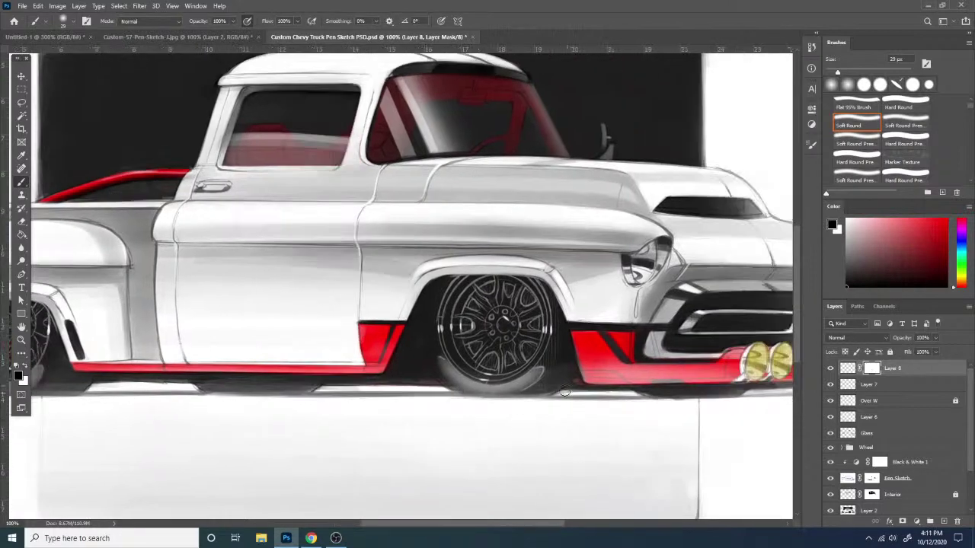
{"action": "scroll", "coordinate": [503, 366], "scroll_direction": "right", "scroll_amount": 3}
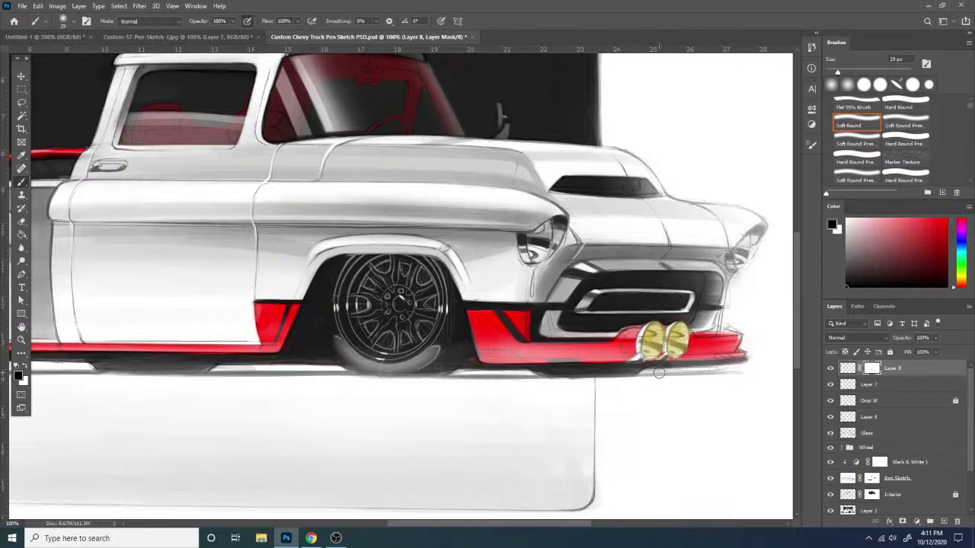
{"action": "right_click", "coordinate": [659, 373]}
{"action": "left_click_drag", "start_coordinate": [724, 336], "coordinate": [734, 336]}
{"action": "left_click", "coordinate": [615, 418]}
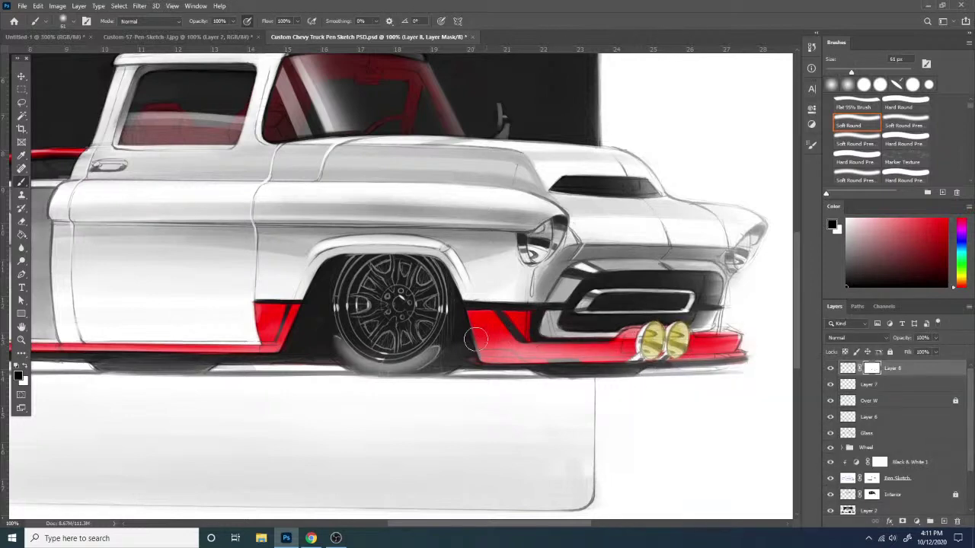
{"action": "mouse_move", "coordinate": [476, 339]}
{"action": "left_mouse_down"}
{"action": "mouse_move", "coordinate": [606, 346]}
{"action": "mouse_move", "coordinate": [595, 348]}
{"action": "left_mouse_up"}
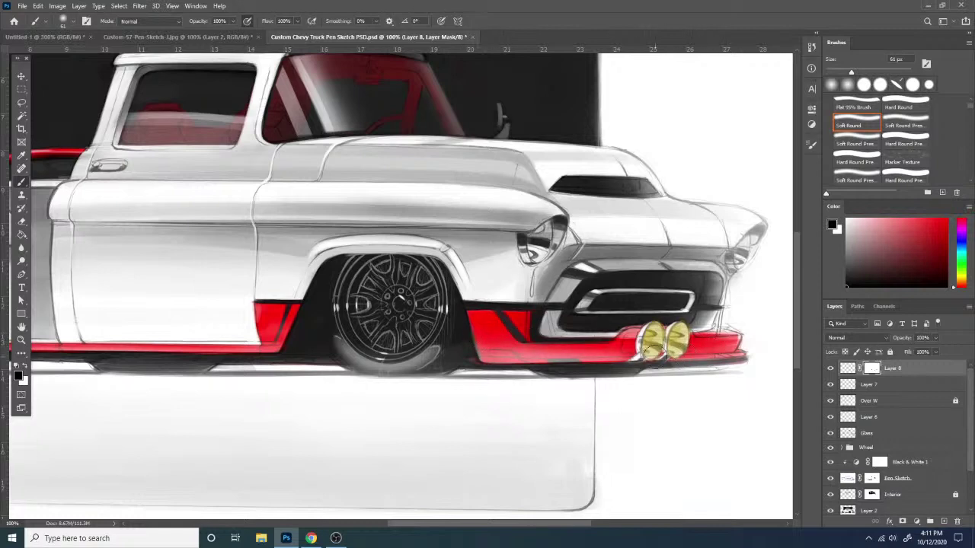
{"action": "left_click_drag", "start_coordinate": [641, 355], "coordinate": [568, 356]}
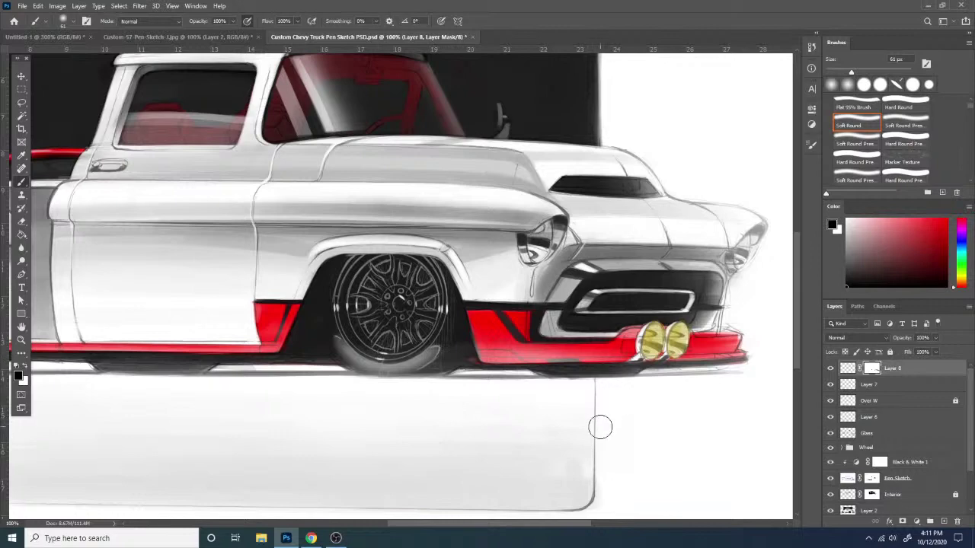
- Mask the haze off the small black notch under the red front bumper with a 10 px Soft Round brush
{"action": "key", "text": "ctrl+plus"}
{"action": "left_click_drag", "start_coordinate": [610, 423], "coordinate": [506, 349]}
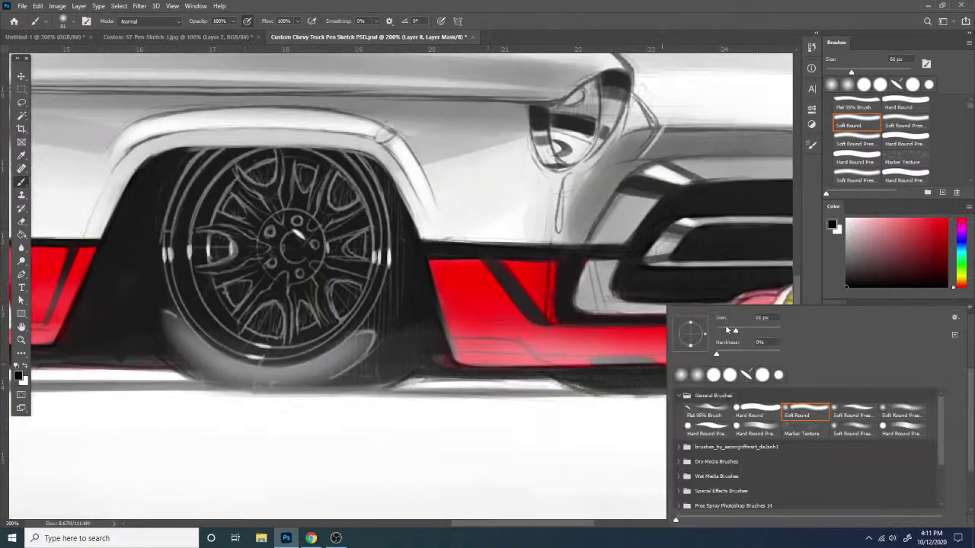
{"action": "left_click_drag", "start_coordinate": [727, 332], "coordinate": [723, 331]}
{"action": "left_click", "coordinate": [600, 370]}
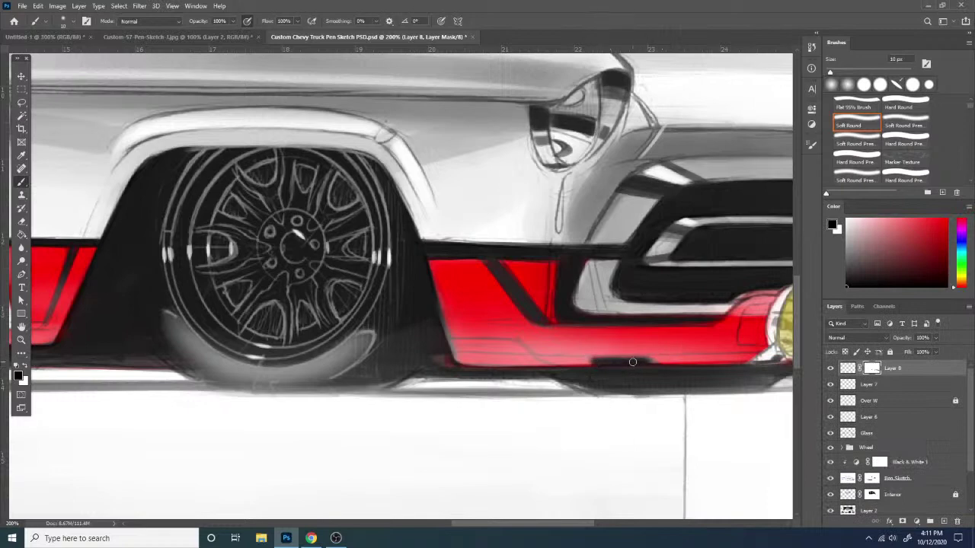
{"action": "left_click_drag", "start_coordinate": [639, 361], "coordinate": [594, 363]}
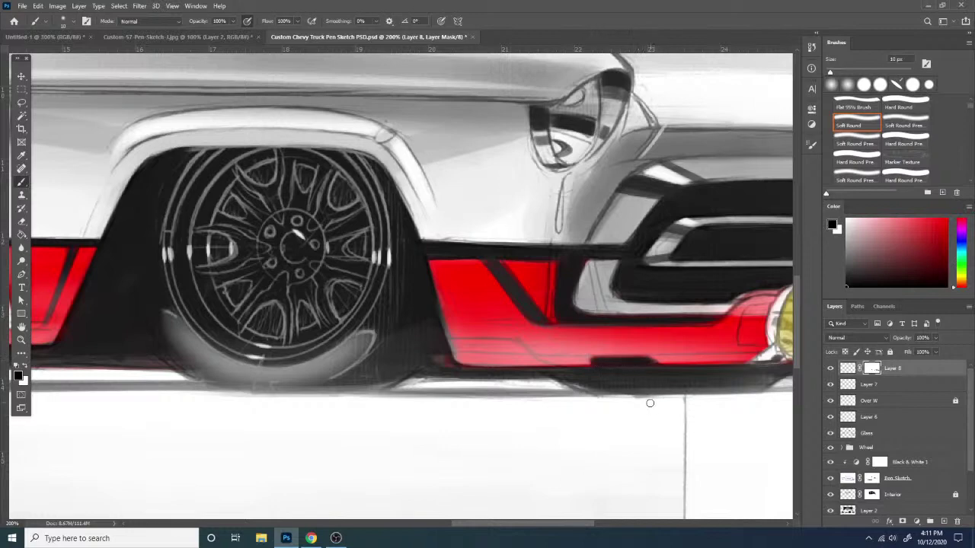
- Flip the canvas horizontally to view the truck mirrored
{"action": "key", "text": "ctrl+minus"}
{"action": "key", "text": "ctrl+minus"}
{"action": "key", "text": "ctrl+minus"}
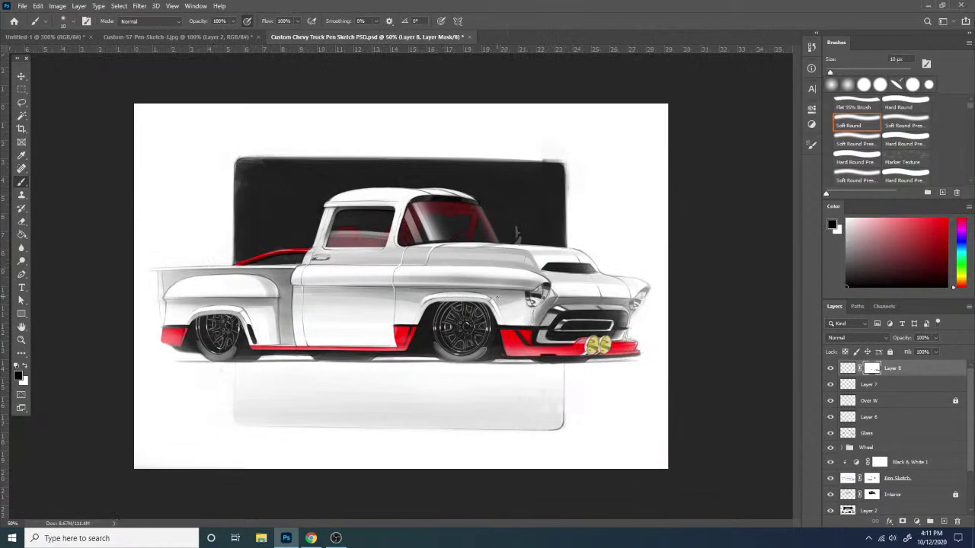
{"action": "key", "text": "ctrl+plus"}
{"action": "key", "text": "ctrl+plus"}
{"action": "left_click_drag", "start_coordinate": [305, 328], "coordinate": [574, 303]}
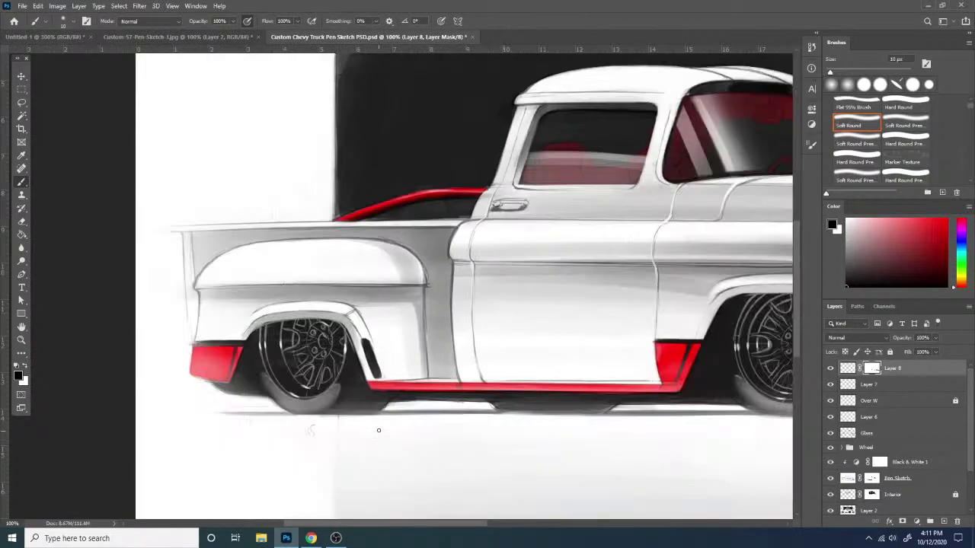
{"action": "key", "text": "ctrl+shift+h"}
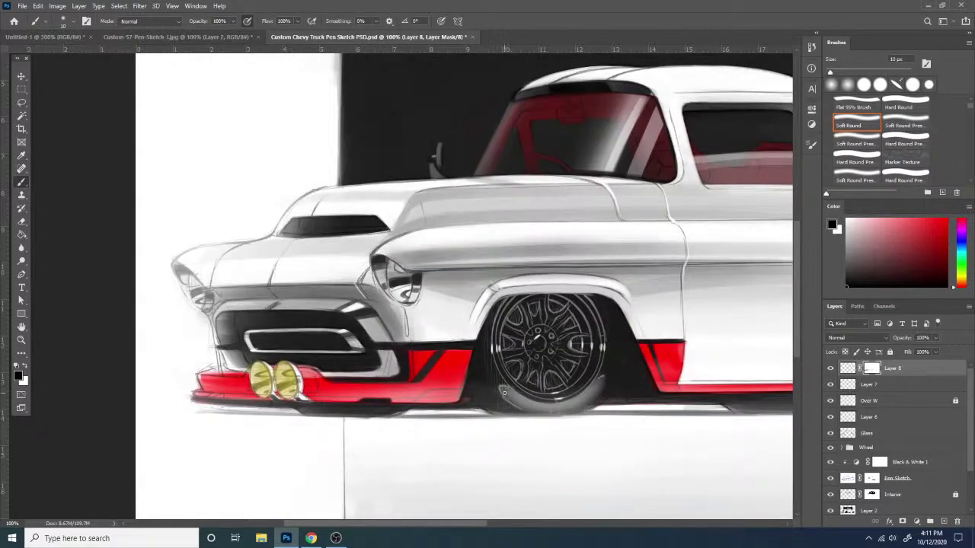
- Examine the mirrored truck's lower body and front bumper for haze problems at different magnifications
{"action": "key", "text": "ctrl+minus"}
{"action": "key", "text": "ctrl+minus"}
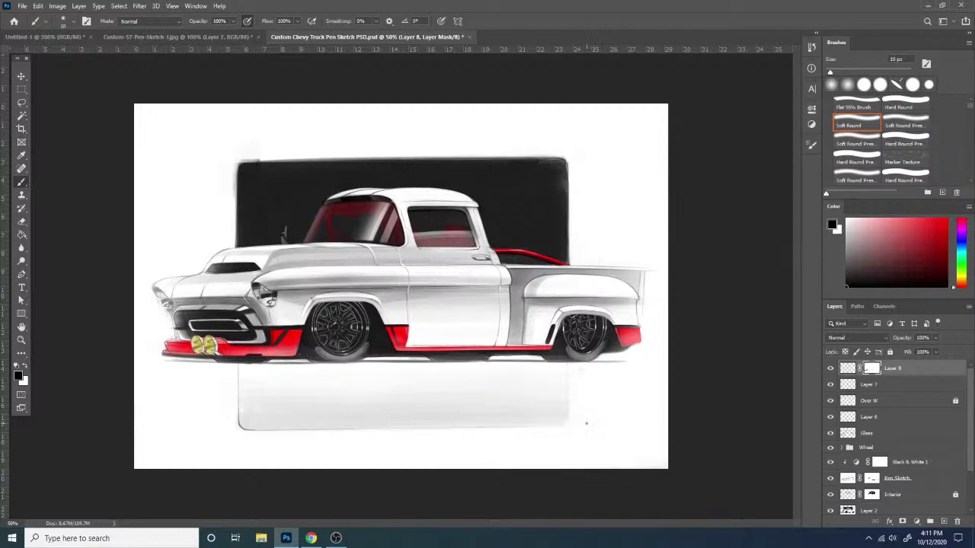
{"action": "key", "text": "ctrl+plus"}
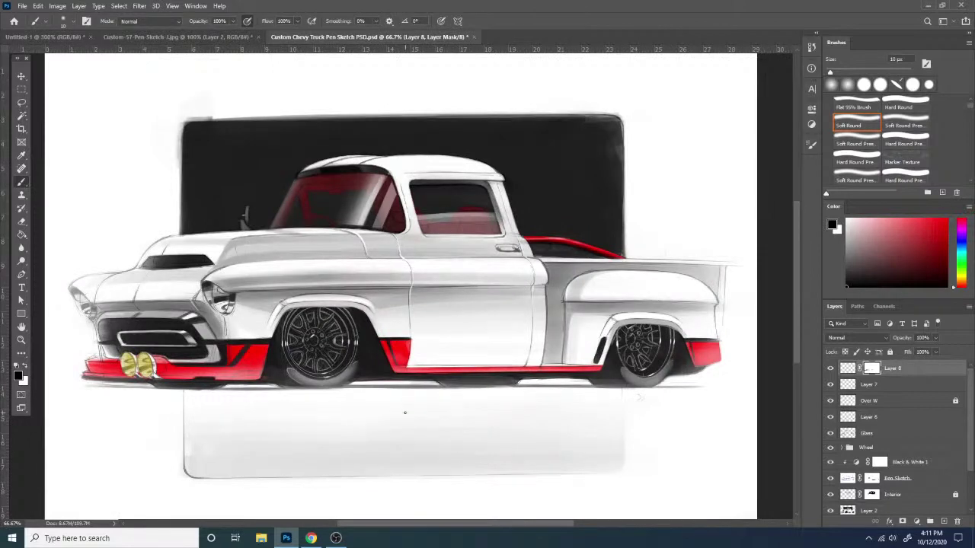
{"action": "key", "text": "ctrl+plus"}
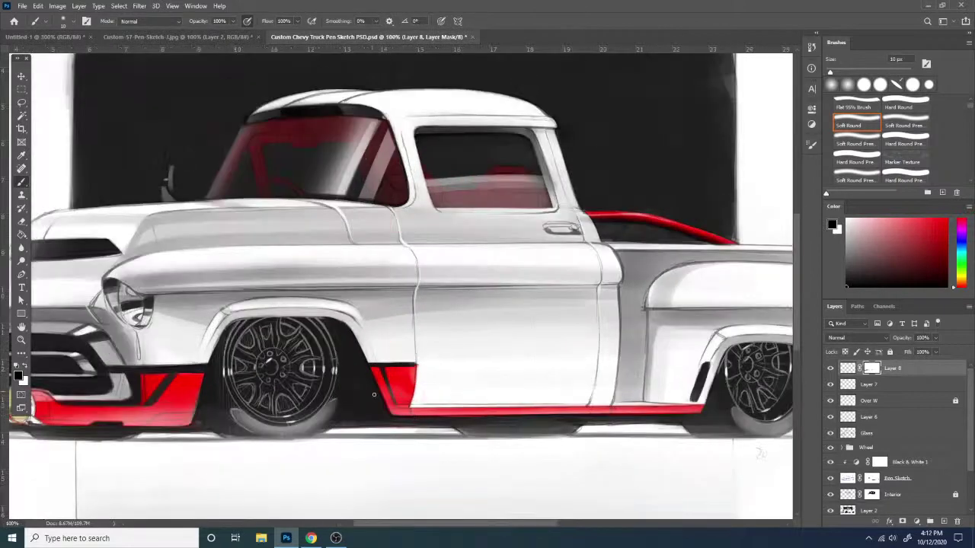
{"action": "key", "text": "ctrl+minus"}
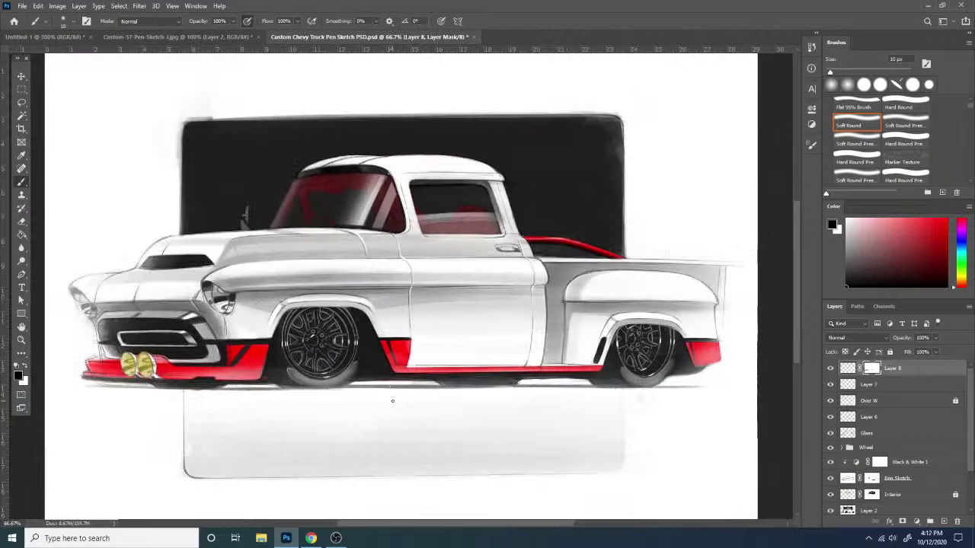
{"action": "key", "text": "ctrl+plus"}
{"action": "left_click_drag", "start_coordinate": [262, 389], "coordinate": [503, 345]}
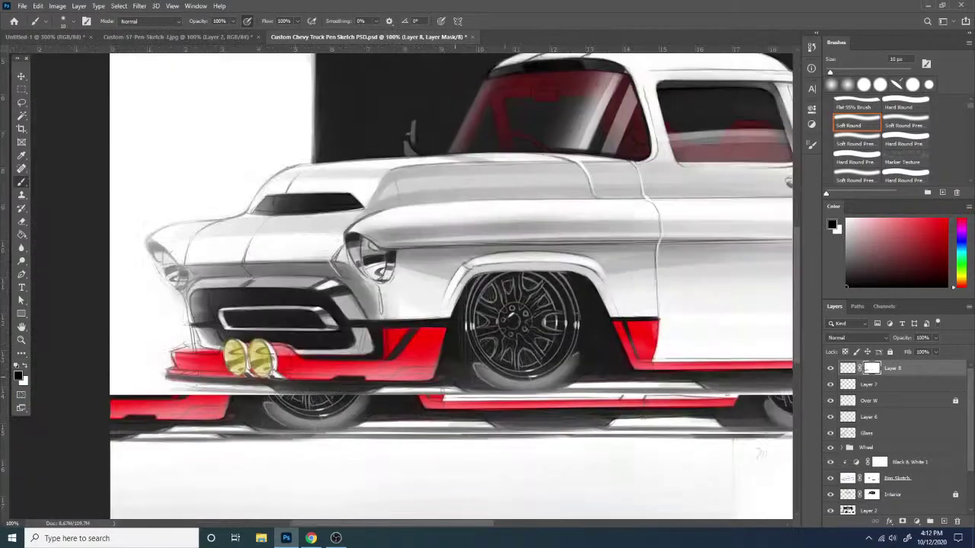
{"action": "key", "text": "e"}
{"action": "right_click", "coordinate": [398, 417]}
{"action": "left_click", "coordinate": [489, 411]}
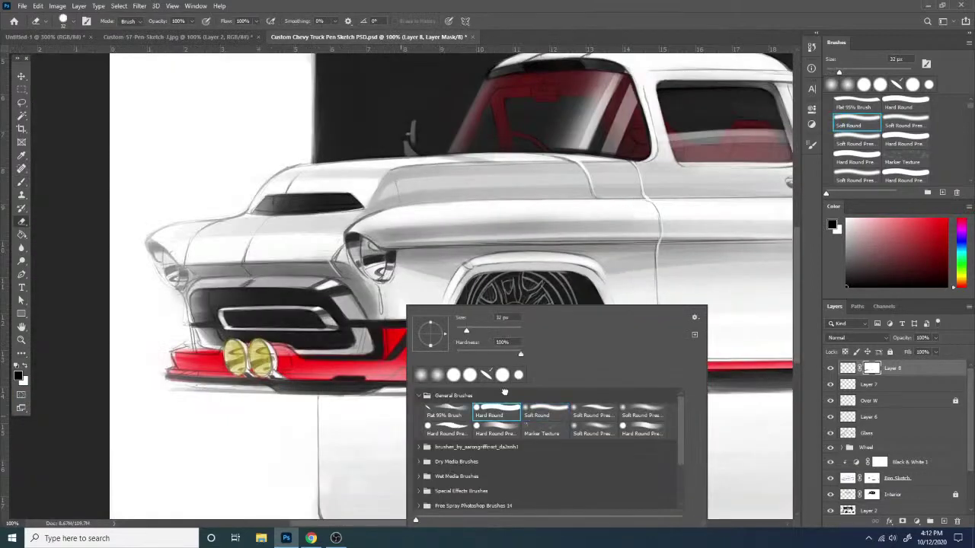
{"action": "left_click", "coordinate": [340, 344]}
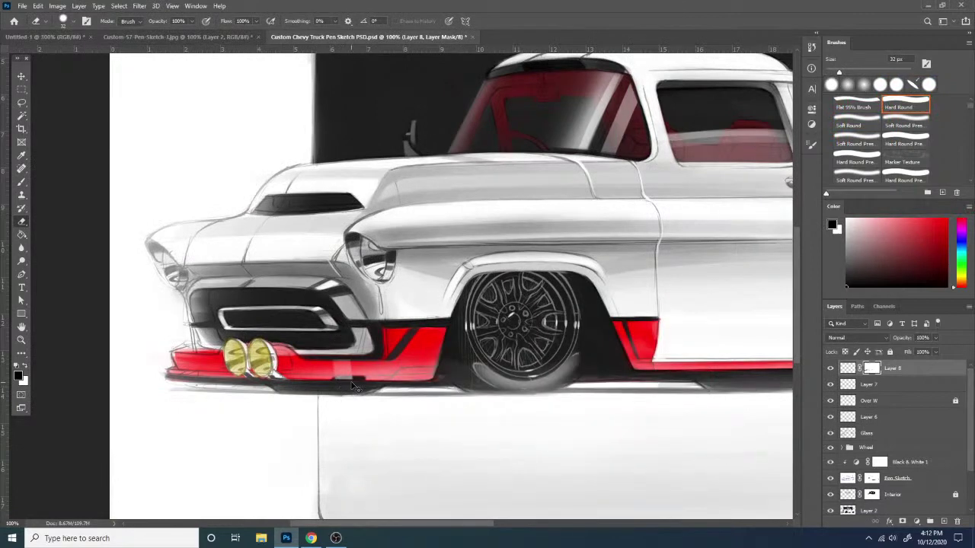
{"action": "key", "text": "x"}
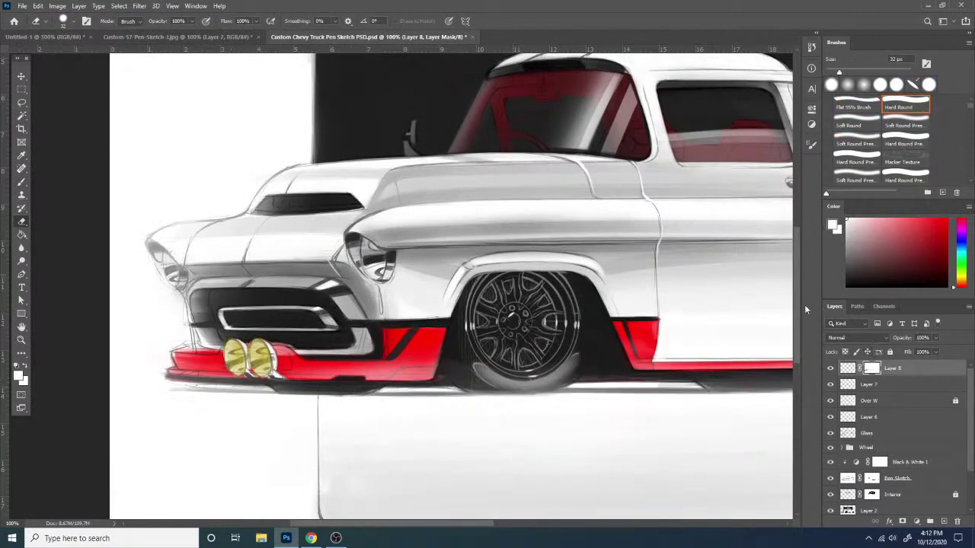
{"action": "key", "text": "x"}
- Touch up Layer 8's mask around the red front bumper using a 56 px Hard Round brush
{"action": "key", "text": "b"}
{"action": "right_click", "coordinate": [442, 373]}
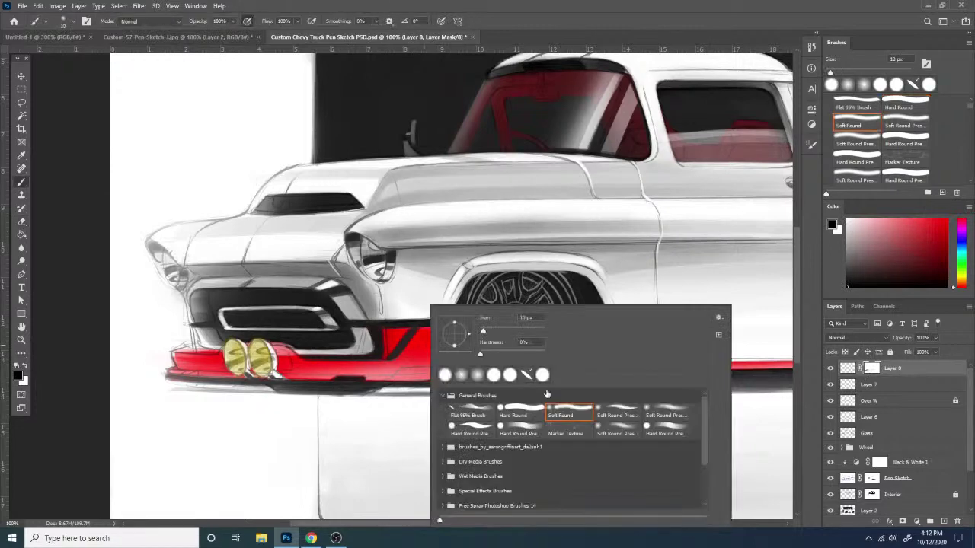
{"action": "left_click", "coordinate": [528, 408]}
{"action": "left_click", "coordinate": [498, 331]}
{"action": "left_click", "coordinate": [363, 483]}
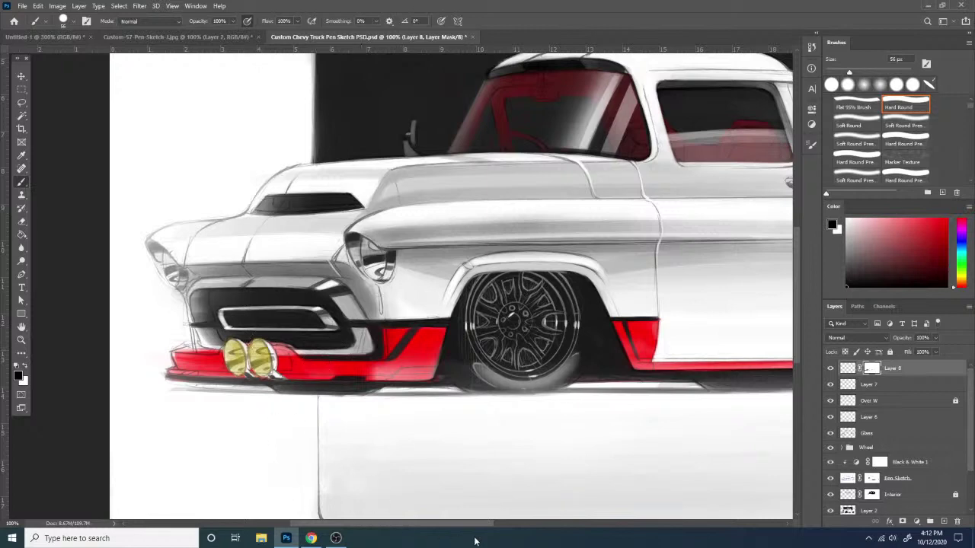
{"action": "key", "text": "ctrl+minus"}
{"action": "key", "text": "ctrl+minus"}
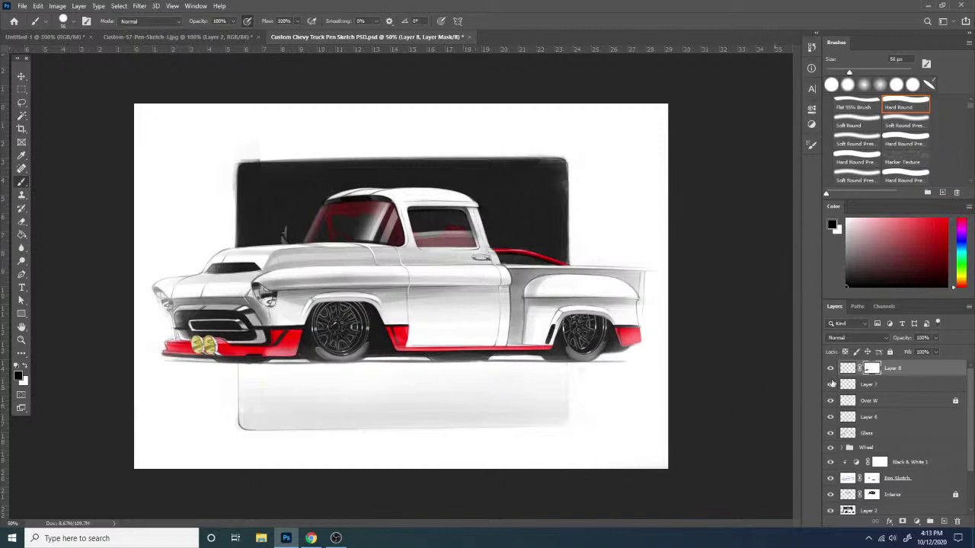
- Add a new layer above Layer 8, set the Flat 95% Brush to 17 px and sample the truck's red trim colour
{"action": "left_click", "coordinate": [943, 522]}
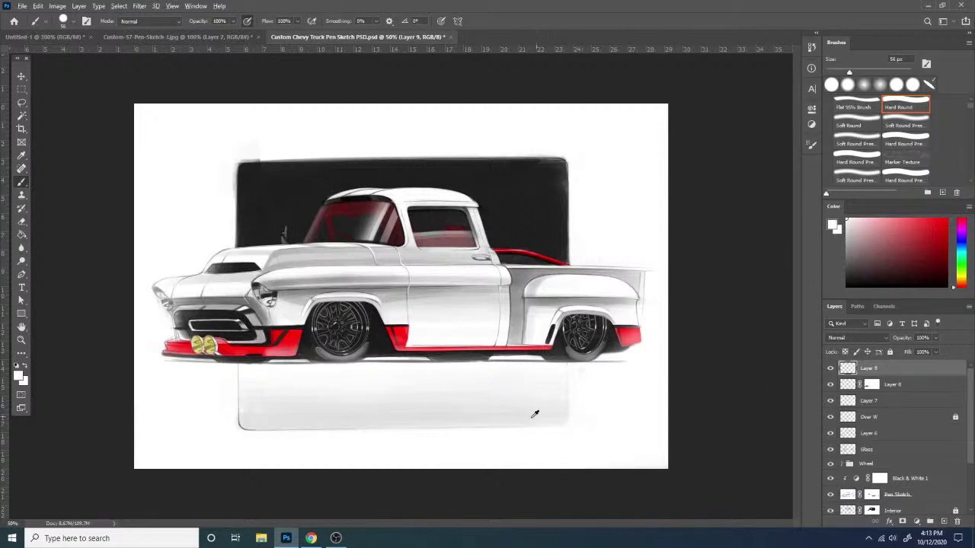
{"action": "key", "text": "ctrl+plus"}
{"action": "key", "text": "ctrl+plus"}
{"action": "left_click_drag", "start_coordinate": [543, 387], "coordinate": [516, 228]}
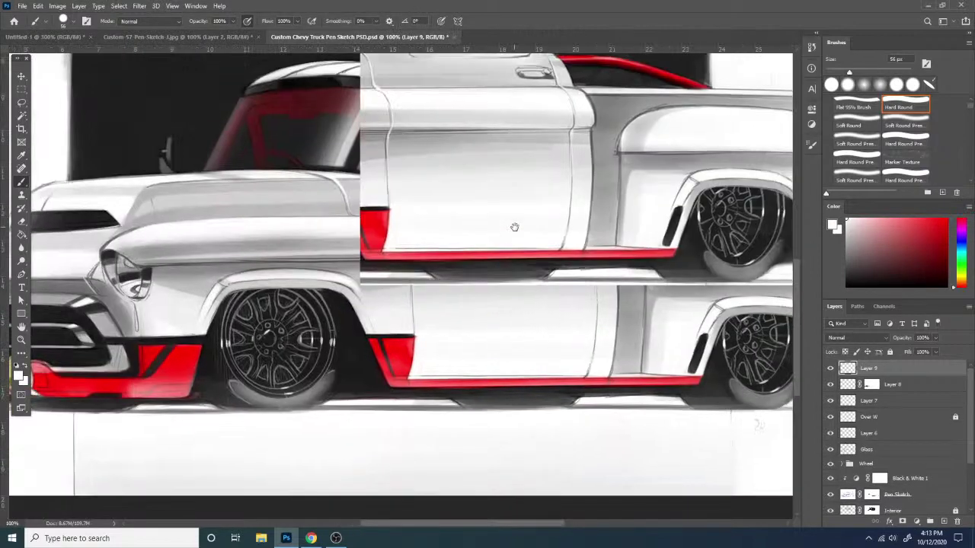
{"action": "key", "text": "ctrl+plus"}
{"action": "left_click_drag", "start_coordinate": [616, 319], "coordinate": [468, 302]}
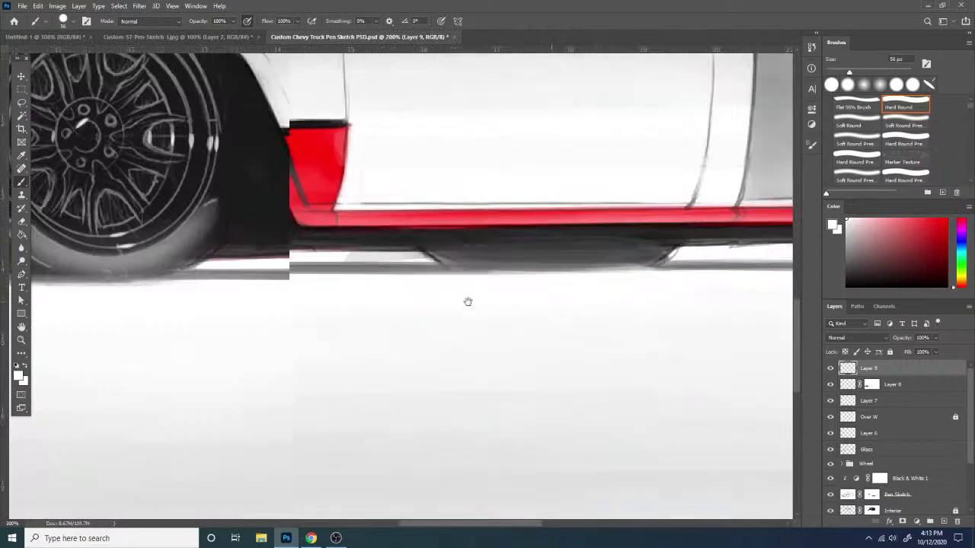
{"action": "right_click", "coordinate": [531, 256]}
{"action": "left_click", "coordinate": [591, 364]}
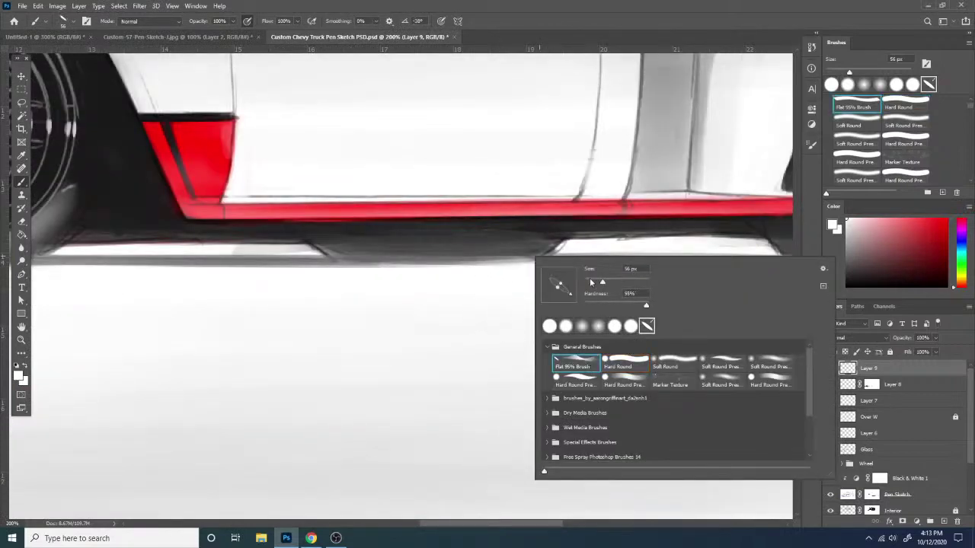
{"action": "left_click", "coordinate": [200, 163], "text": "alt"}
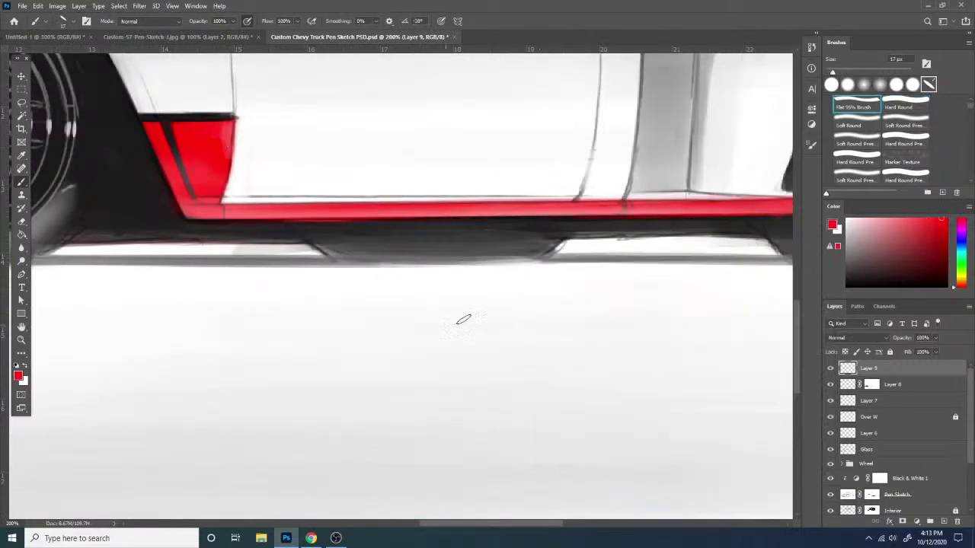
- Write the artist's signature in red below the rocker panel, using 14 px for the smaller letters and a long trailing line
{"action": "left_click_drag", "start_coordinate": [410, 348], "coordinate": [510, 285]}
{"action": "mouse_move", "coordinate": [445, 324]}
{"action": "left_mouse_down"}
{"action": "mouse_move", "coordinate": [447, 333]}
{"action": "mouse_move", "coordinate": [607, 314]}
{"action": "left_mouse_up"}
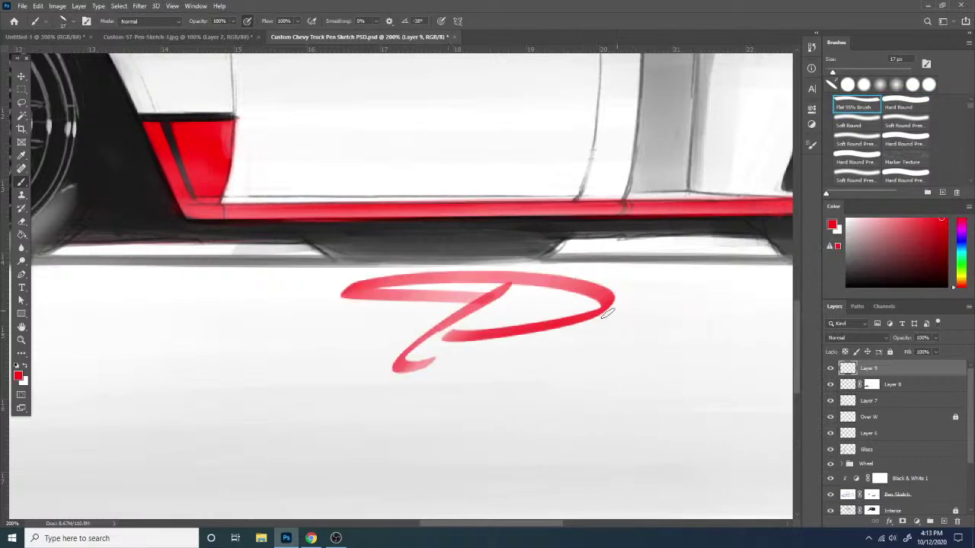
{"action": "left_click_drag", "start_coordinate": [588, 380], "coordinate": [401, 370]}
{"action": "right_click", "coordinate": [559, 306]}
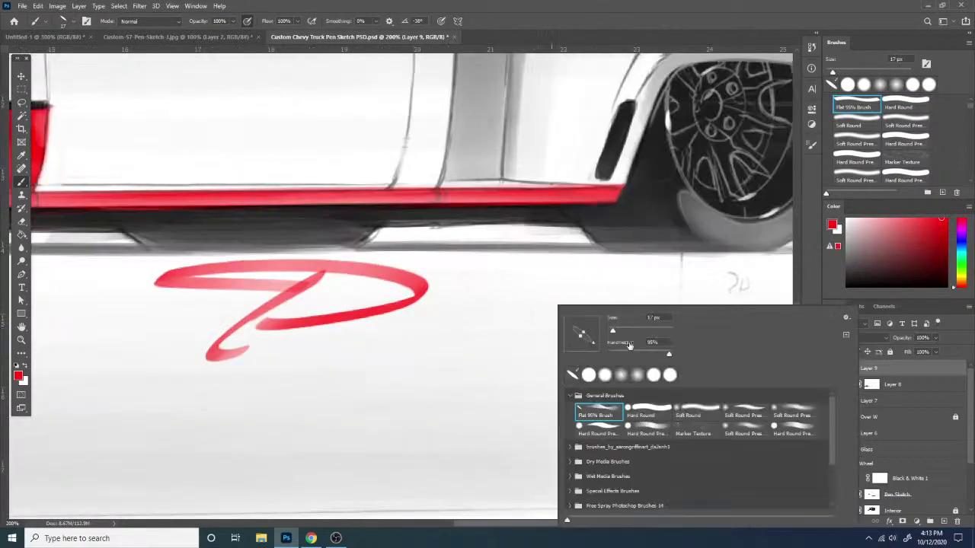
{"action": "left_click_drag", "start_coordinate": [611, 331], "coordinate": [610, 331]}
{"action": "mouse_move", "coordinate": [442, 286]}
{"action": "left_mouse_down"}
{"action": "mouse_move", "coordinate": [512, 280]}
{"action": "mouse_move", "coordinate": [524, 291]}
{"action": "mouse_move", "coordinate": [562, 284]}
{"action": "mouse_move", "coordinate": [566, 293]}
{"action": "mouse_move", "coordinate": [516, 298]}
{"action": "mouse_move", "coordinate": [897, 294]}
{"action": "left_mouse_up"}
{"action": "key", "text": "ctrl+minus"}
{"action": "key", "text": "ctrl+minus"}
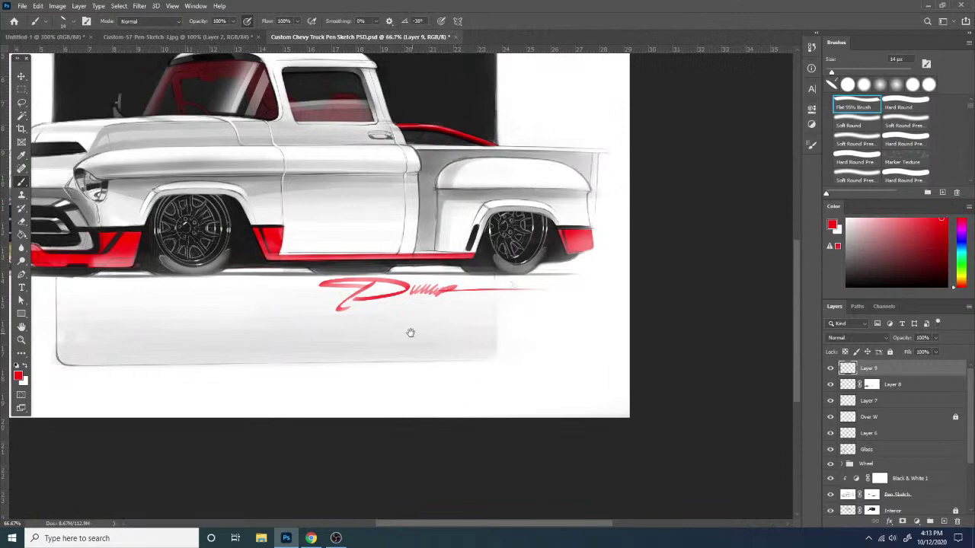
- Draw a simple red smiley face on the pale ground panel beside the signature, behind the front wheel
{"action": "left_click_drag", "start_coordinate": [410, 333], "coordinate": [546, 425]}
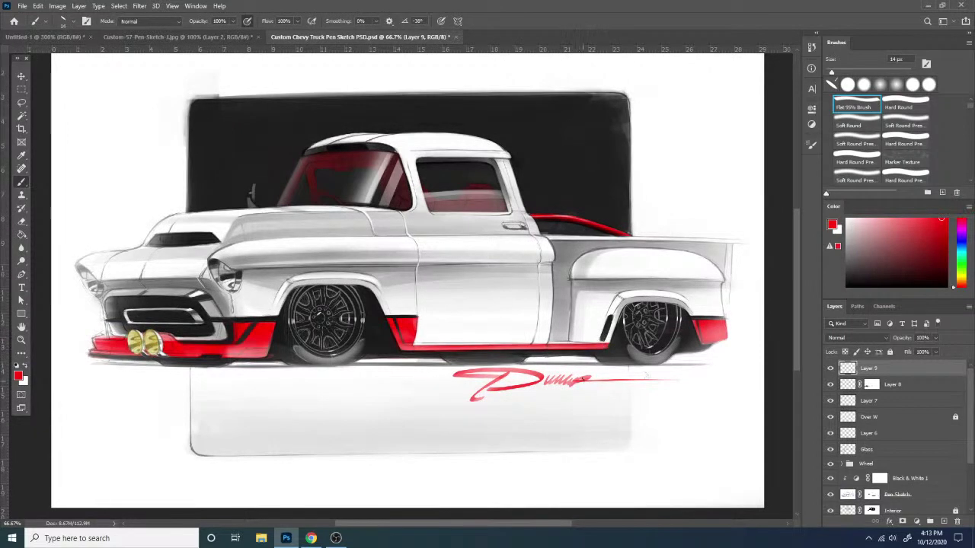
{"action": "scroll", "coordinate": [592, 375], "scroll_direction": "up", "scroll_amount": 1}
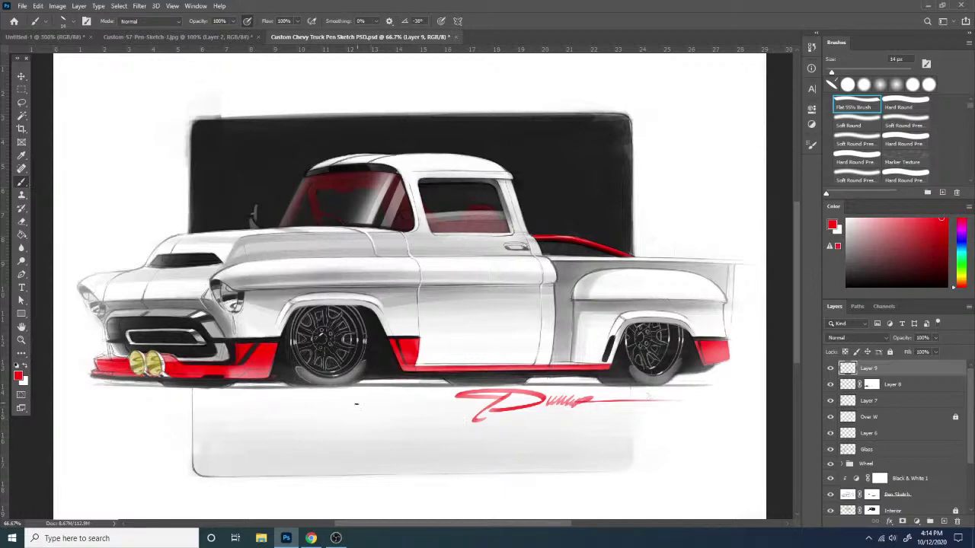
{"action": "mouse_move", "coordinate": [355, 404]}
{"action": "left_mouse_down"}
{"action": "mouse_move", "coordinate": [358, 416]}
{"action": "mouse_move", "coordinate": [384, 406]}
{"action": "left_mouse_up"}
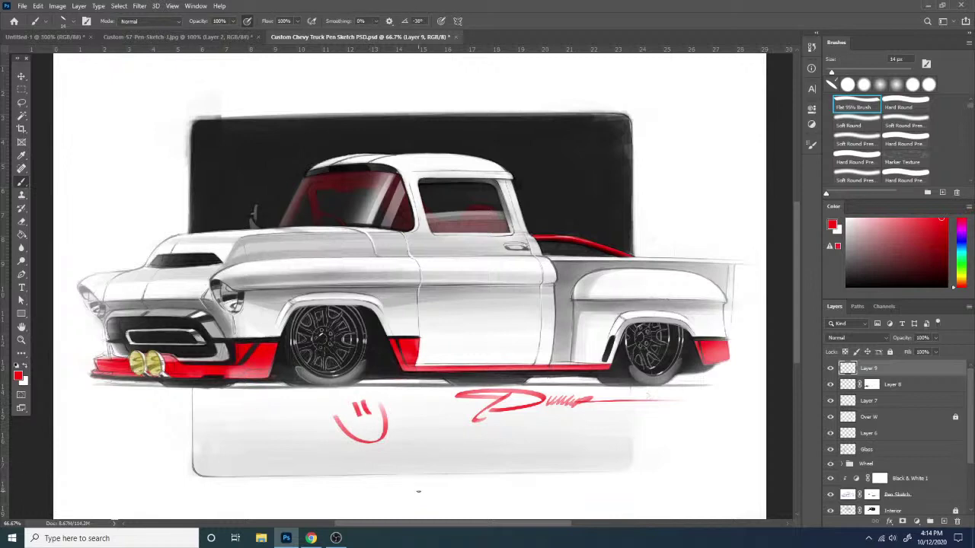